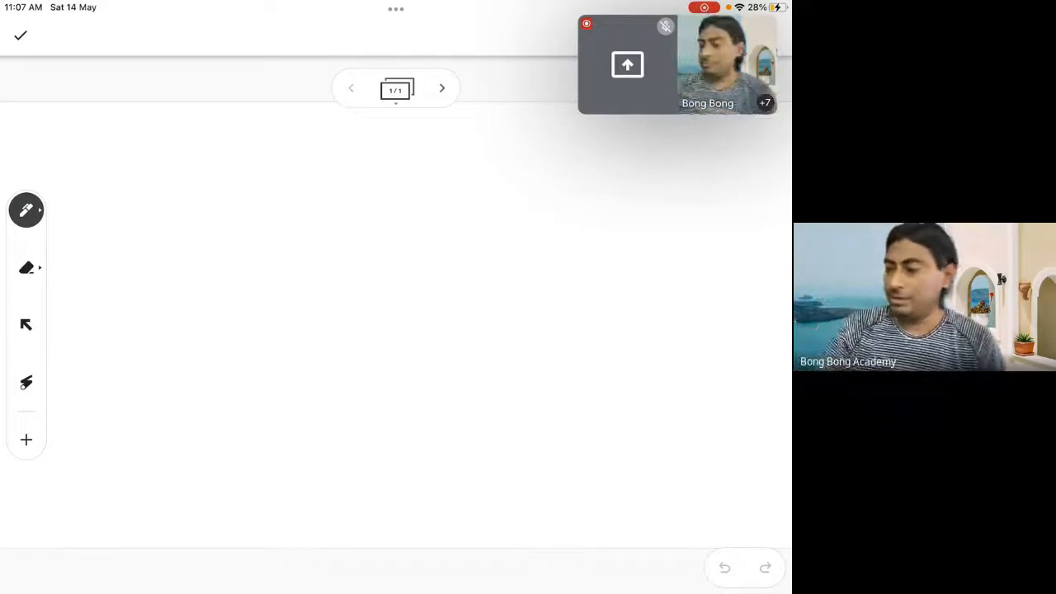
Draw a vertical and a horizontal line for a two-column table and write the first column heading "Standard User"
drag(401, 148, 382, 503)
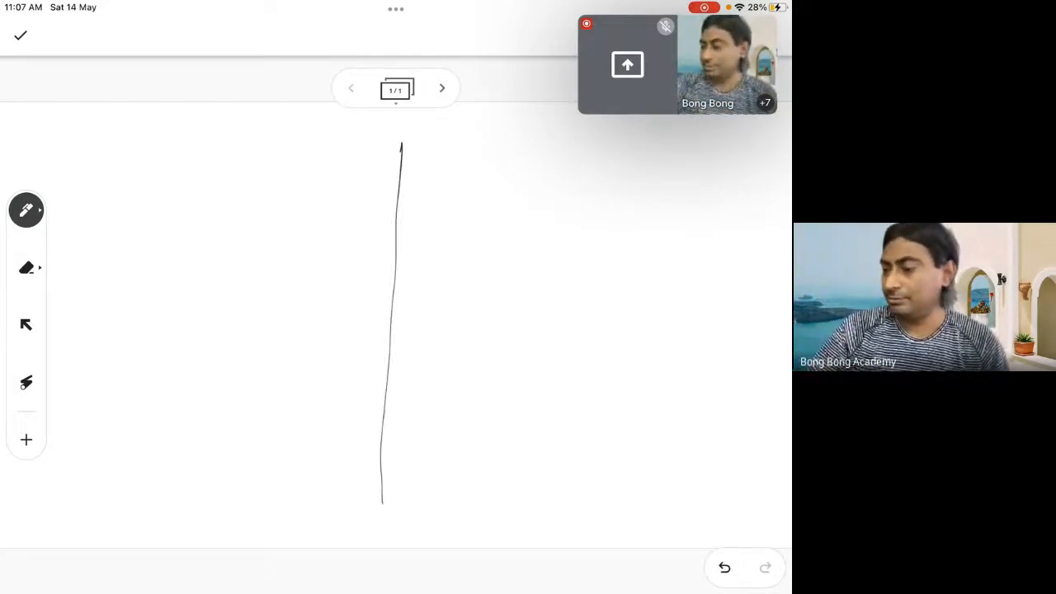
drag(115, 201, 711, 189)
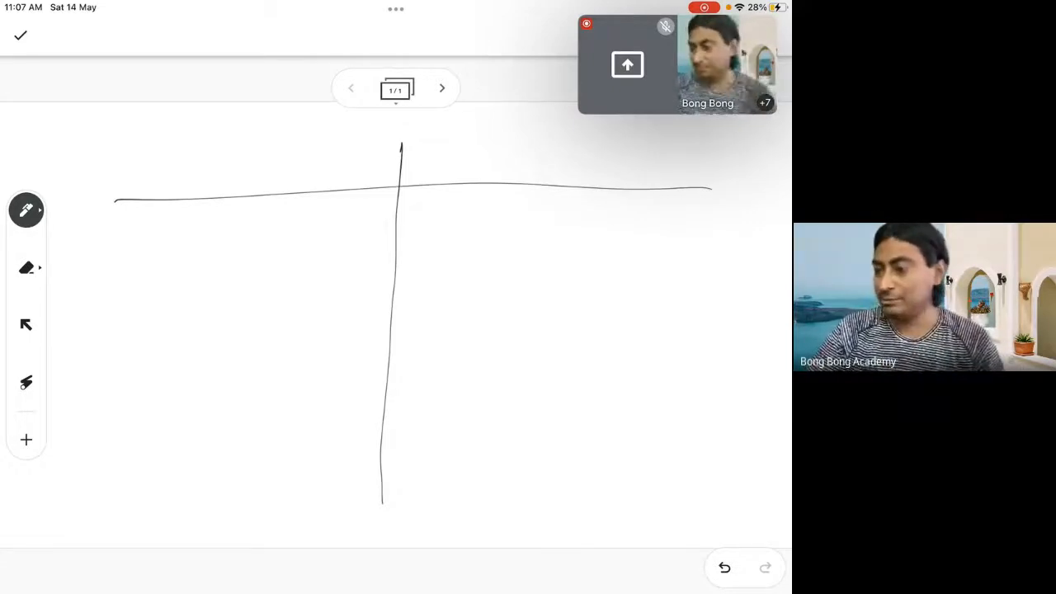
drag(196, 148, 169, 186)
drag(209, 144, 199, 176)
mouse_move(199, 162)
mouse_down()
mouse_move(228, 170)
mouse_move(258, 149)
mouse_move(278, 165)
mouse_up()
drag(290, 126, 291, 163)
drag(287, 165, 296, 157)
mouse_move(317, 142)
mouse_down()
mouse_move(331, 141)
mouse_move(330, 168)
mouse_up()
drag(340, 160, 361, 157)
click(378, 160)
Write the heading "Admins" above the second column
drag(490, 141, 522, 139)
mouse_move(508, 140)
mouse_down()
mouse_move(506, 160)
mouse_move(527, 159)
mouse_move(521, 151)
mouse_up()
drag(544, 145, 546, 157)
drag(550, 115, 551, 158)
drag(557, 146, 578, 155)
click(587, 135)
mouse_move(584, 145)
mouse_down()
mouse_move(582, 157)
mouse_move(600, 156)
mouse_up()
drag(620, 140, 612, 160)
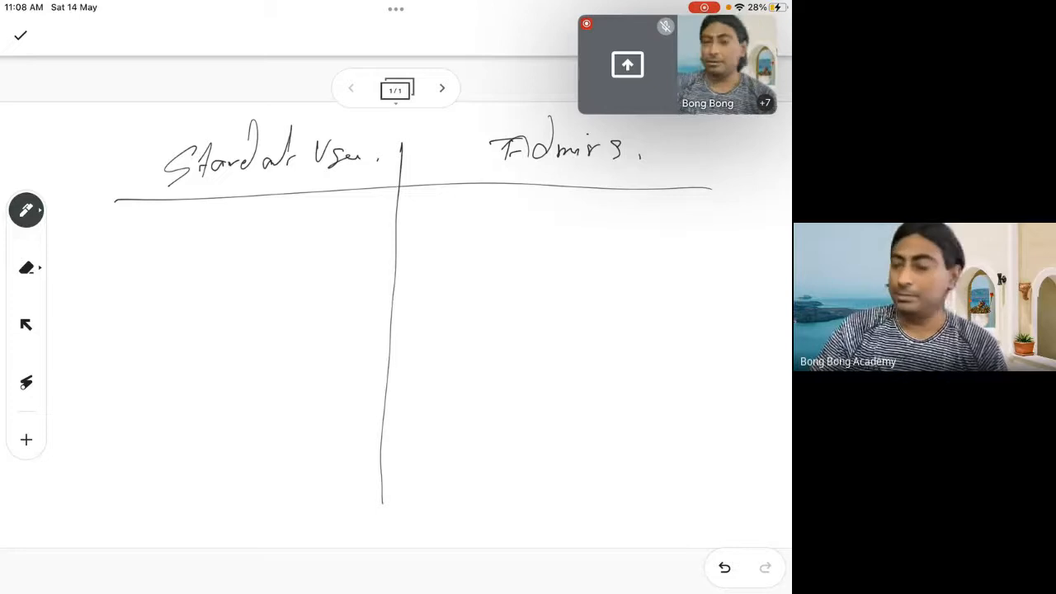
List Sales, Service and Marketing beneath the "Standard User" heading
drag(197, 234, 152, 276)
drag(198, 252, 213, 263)
drag(216, 262, 271, 259)
click(287, 259)
mouse_move(190, 306)
mouse_down()
mouse_move(168, 312)
mouse_move(156, 340)
mouse_up()
drag(184, 329, 254, 322)
drag(262, 323, 283, 327)
click(296, 326)
drag(167, 373, 162, 406)
drag(164, 394, 200, 400)
drag(213, 388, 235, 391)
mouse_move(240, 356)
mouse_down()
mouse_move(260, 394)
mouse_move(277, 395)
mouse_up()
drag(313, 381, 311, 391)
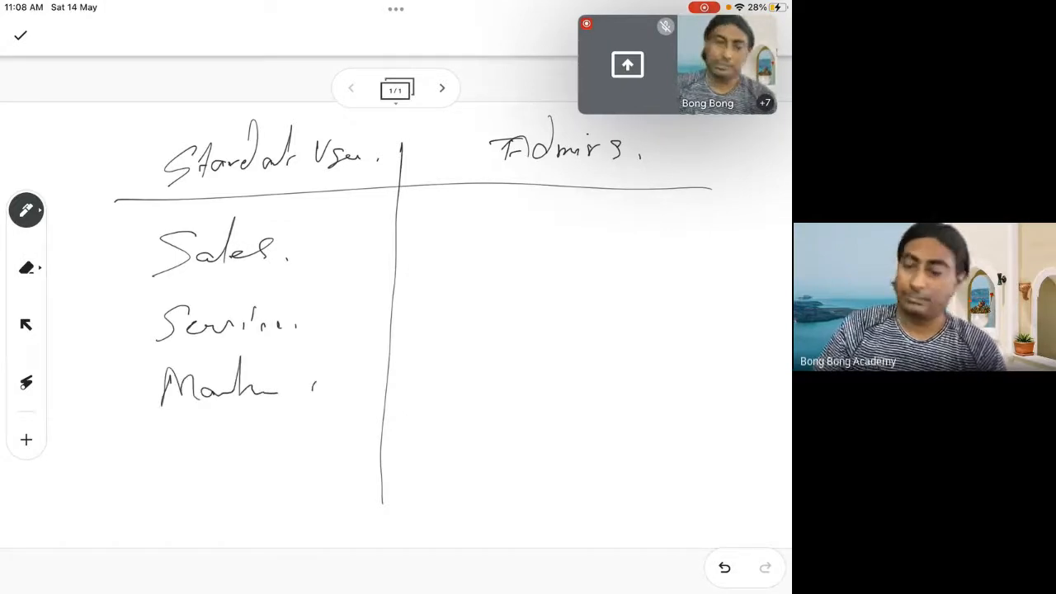
Draw a brace before the department list and write "Seller" in parentheses beneath it
mouse_move(129, 237)
mouse_down()
mouse_move(82, 322)
mouse_move(87, 536)
mouse_up()
drag(169, 493, 151, 532)
drag(158, 520, 221, 528)
drag(241, 467, 241, 526)
drag(241, 516, 281, 521)
drag(330, 462, 332, 538)
drag(155, 462, 102, 546)
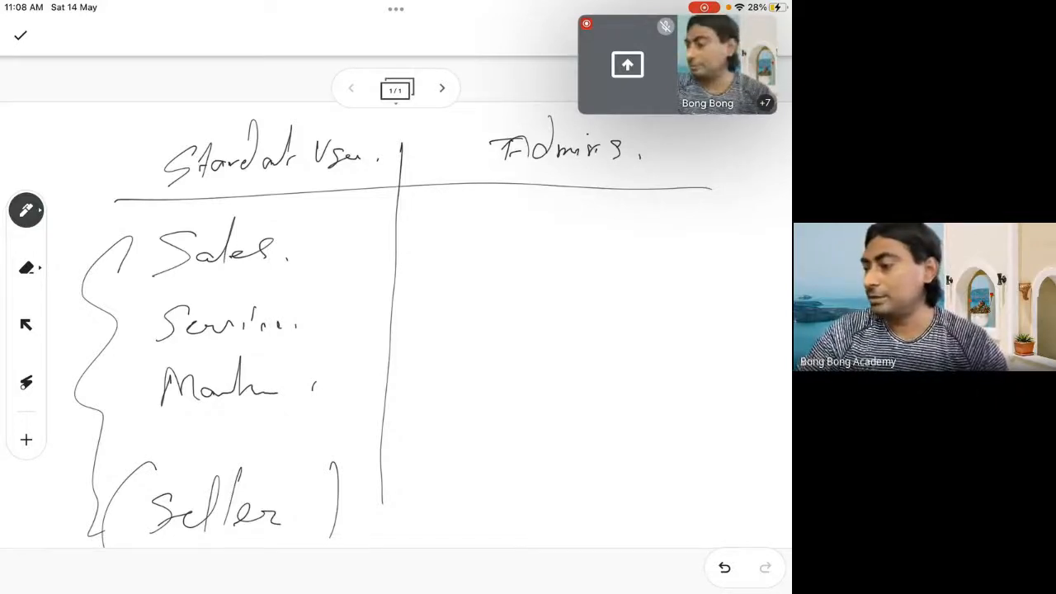
Correct the letter "n" in the "Admins" heading and write "Changing" beneath it
drag(596, 147, 598, 163)
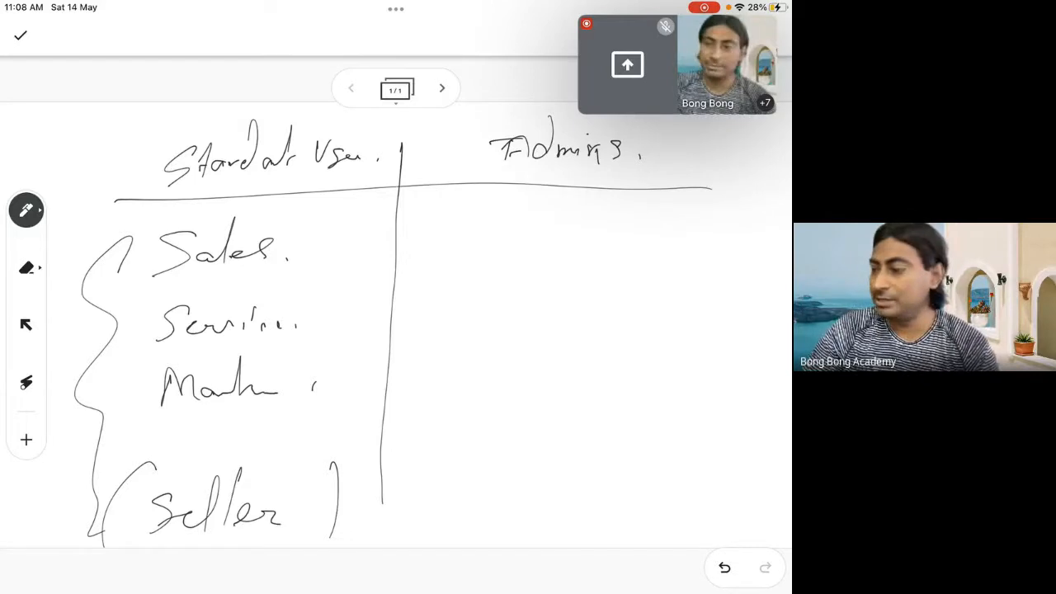
drag(500, 216, 507, 240)
mouse_move(528, 203)
mouse_down()
mouse_move(513, 239)
mouse_move(538, 235)
mouse_move(546, 292)
mouse_move(571, 237)
mouse_up()
drag(582, 237, 606, 233)
Draw a brace after the department list, note "Using Sal" and "C, U, D, R" beside it, and circle the letters
mouse_move(313, 208)
mouse_down()
mouse_move(328, 264)
mouse_move(314, 475)
mouse_up()
mouse_move(336, 219)
mouse_down()
mouse_move(366, 234)
mouse_move(383, 223)
mouse_move(393, 254)
mouse_move(333, 289)
mouse_up()
mouse_move(360, 272)
mouse_down()
mouse_move(355, 282)
mouse_move(369, 278)
mouse_up()
drag(366, 264, 388, 256)
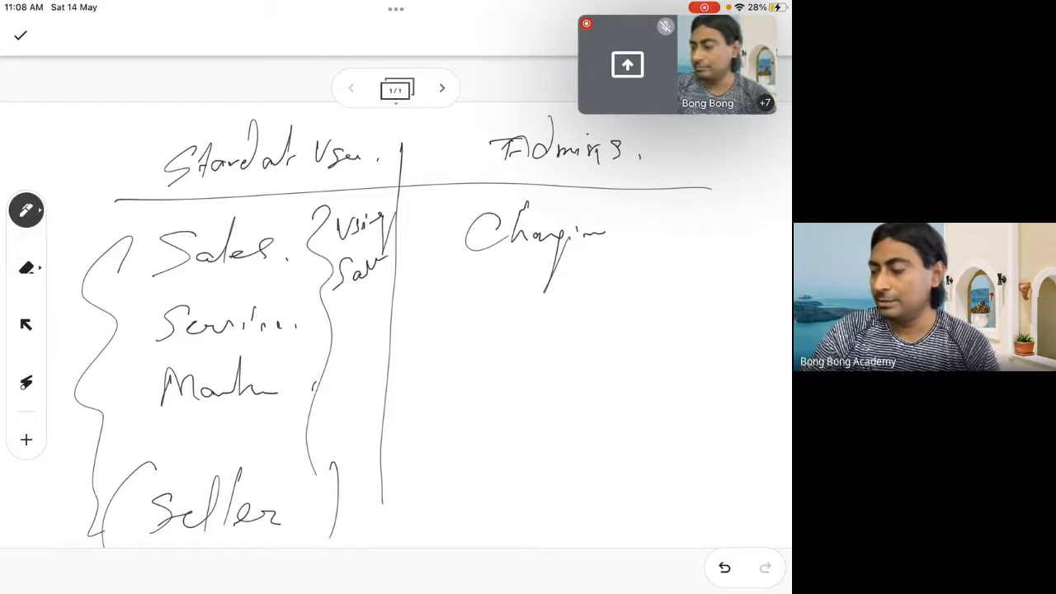
mouse_move(362, 304)
mouse_down()
mouse_move(348, 322)
mouse_move(370, 332)
mouse_move(381, 294)
mouse_up()
drag(386, 308, 384, 320)
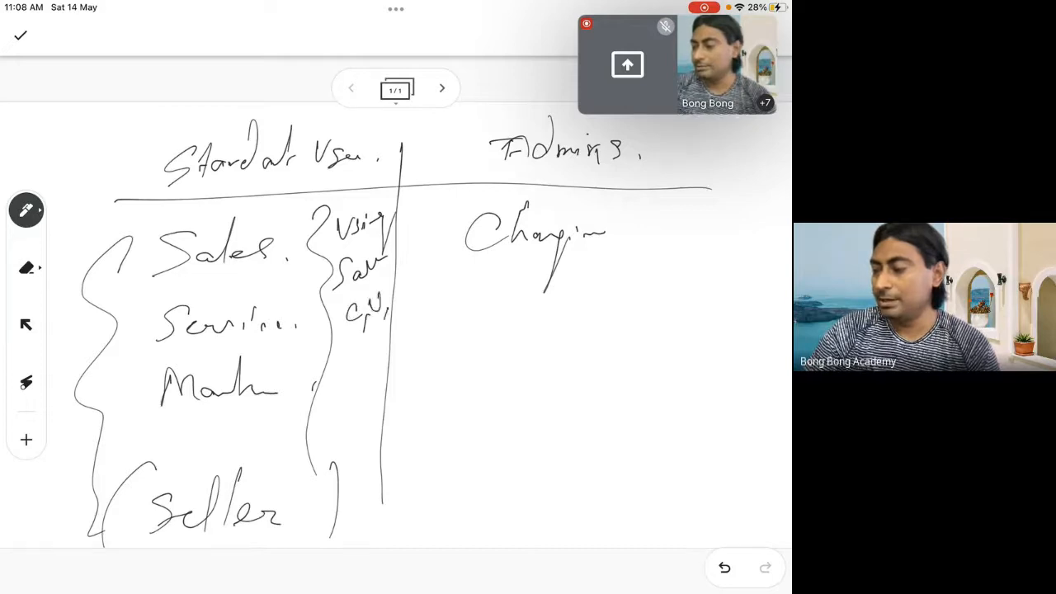
mouse_move(398, 284)
mouse_down()
mouse_move(398, 305)
mouse_move(412, 307)
mouse_up()
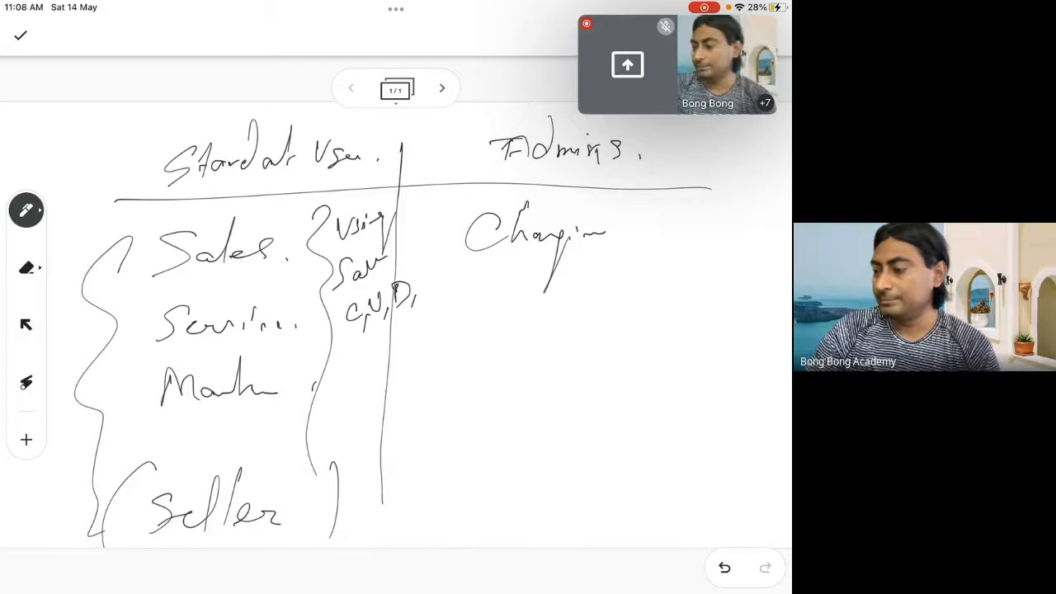
drag(420, 269, 419, 291)
mouse_move(419, 269)
mouse_down()
mouse_move(434, 302)
mouse_move(399, 265)
mouse_up()
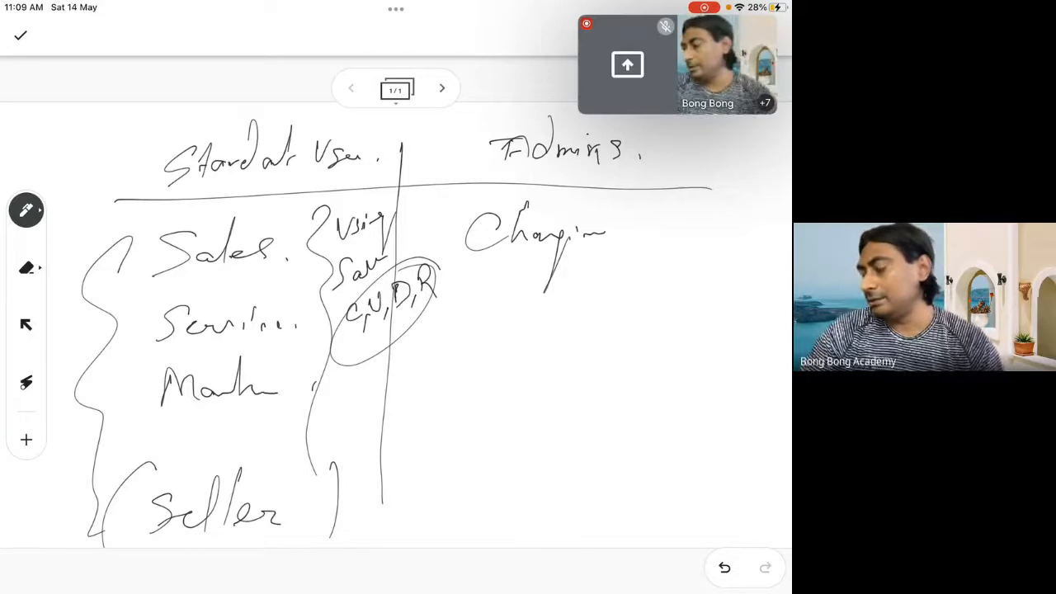
Double-underline the "Admins" heading, then write "Salesforce" after "Changing" and underline the phrase
drag(551, 182, 673, 165)
drag(587, 187, 677, 172)
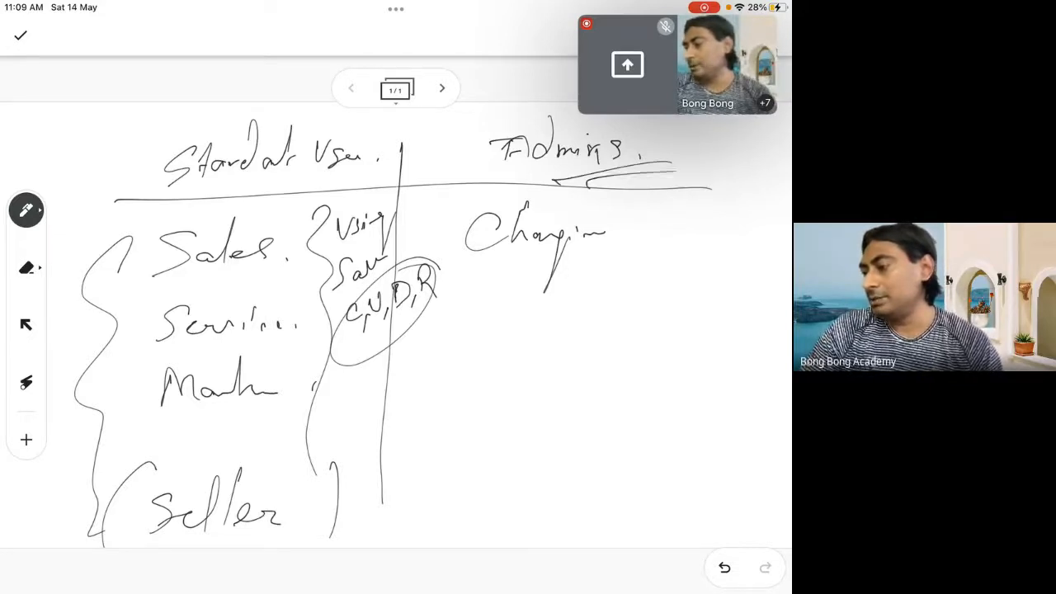
mouse_move(651, 209)
mouse_down()
mouse_move(642, 224)
mouse_move(665, 238)
mouse_move(723, 234)
mouse_move(720, 278)
mouse_up()
drag(725, 233, 759, 234)
drag(522, 279, 752, 264)
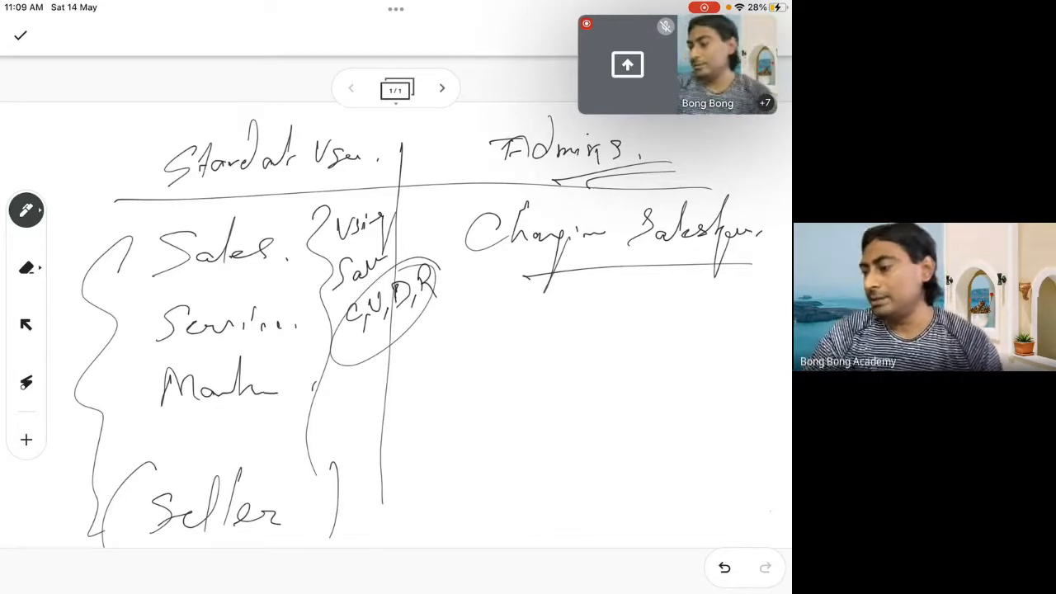
Write "CRED" in the Admins column and put a tick above each of its letters
mouse_move(455, 390)
mouse_down()
mouse_move(440, 387)
mouse_move(454, 428)
mouse_move(469, 431)
mouse_move(487, 404)
mouse_move(494, 443)
mouse_up()
mouse_move(505, 393)
mouse_down()
mouse_move(522, 429)
mouse_move(519, 414)
mouse_up()
drag(508, 396, 523, 393)
drag(542, 385, 544, 436)
mouse_move(447, 362)
mouse_down()
mouse_move(458, 373)
mouse_move(507, 327)
mouse_up()
mouse_move(485, 366)
mouse_down()
mouse_move(533, 332)
mouse_move(556, 343)
mouse_move(617, 330)
mouse_up()
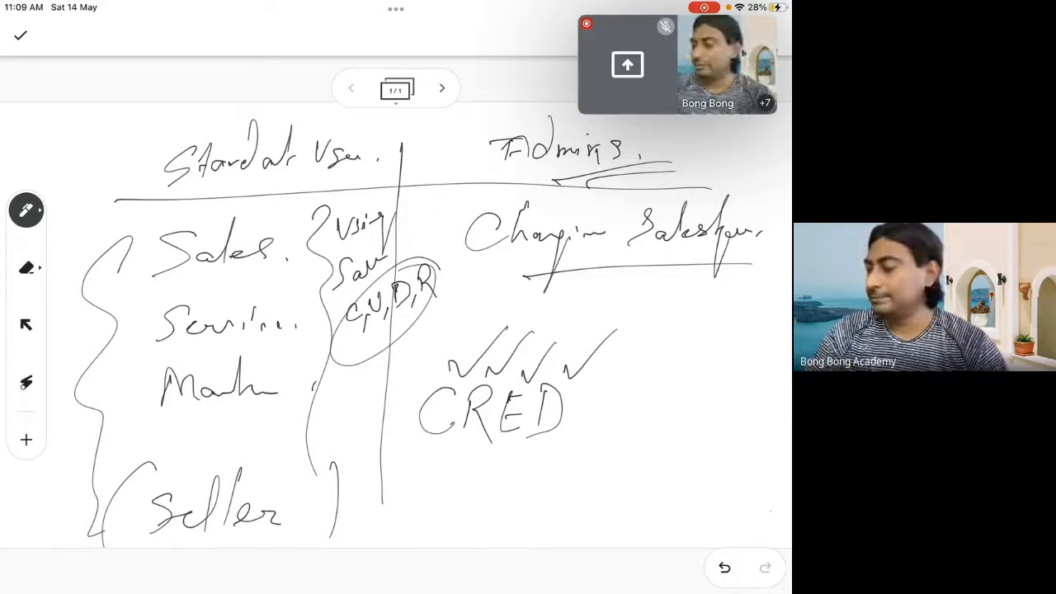
Draw an arrow from "CRED" and write "Data" after it
drag(576, 418, 612, 417)
drag(600, 409, 637, 430)
drag(637, 392, 676, 426)
mouse_move(700, 378)
mouse_down()
mouse_move(688, 427)
mouse_move(714, 424)
mouse_up()
drag(733, 421, 733, 424)
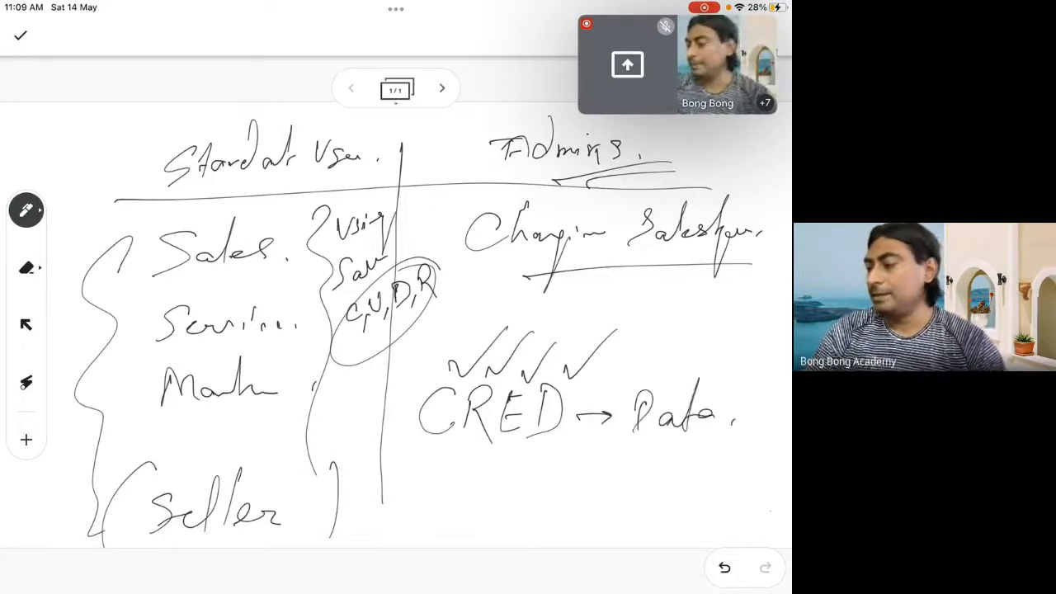
Box the phrase "Changing Salesforce" and add a second arrow leading to a double-underlined "Metadata" beneath "Data"
mouse_move(472, 278)
mouse_down()
mouse_move(742, 175)
mouse_move(421, 216)
mouse_move(455, 279)
mouse_up()
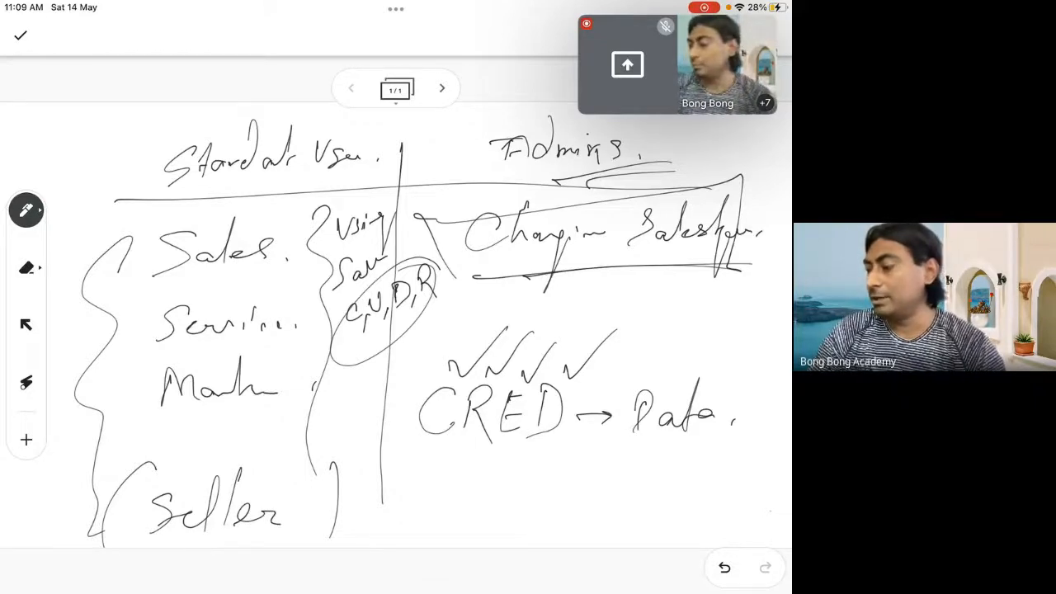
mouse_move(573, 492)
mouse_down()
mouse_move(625, 486)
mouse_move(642, 506)
mouse_move(682, 501)
mouse_up()
mouse_move(690, 461)
mouse_down()
mouse_move(689, 501)
mouse_move(691, 492)
mouse_move(703, 501)
mouse_move(721, 455)
mouse_move(741, 496)
mouse_up()
drag(748, 459, 757, 493)
drag(624, 528, 740, 516)
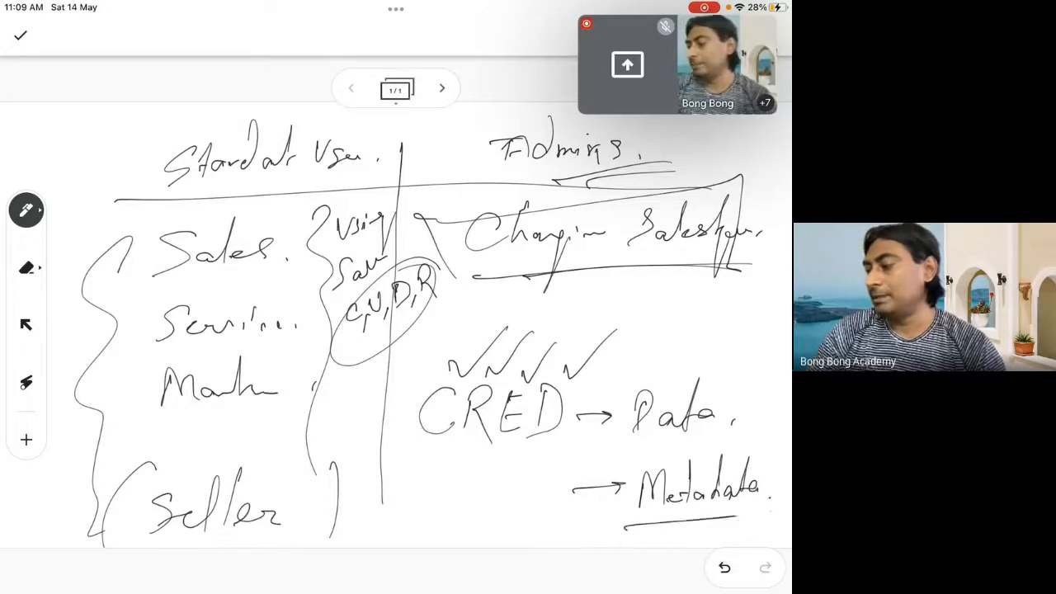
drag(651, 538, 716, 529)
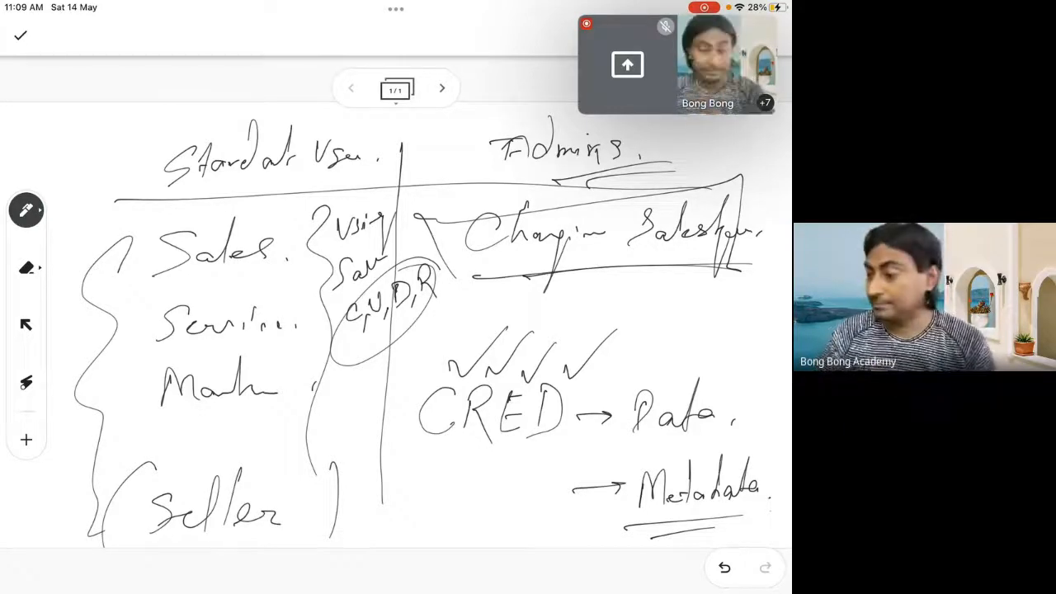
Add a second page and draw a table grid of five vertical and three horizontal lines on it
click(442, 88)
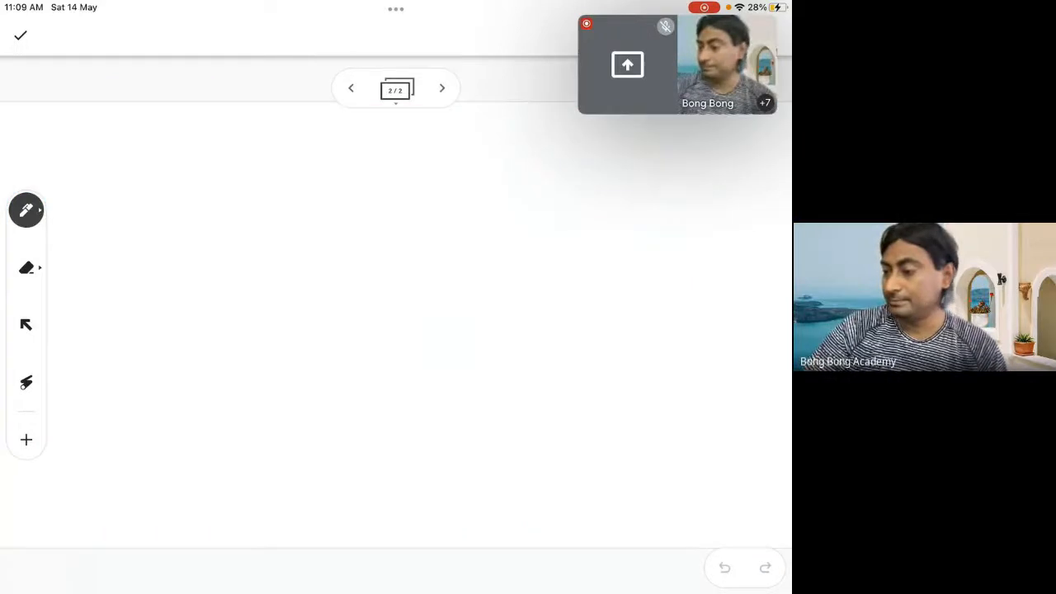
drag(202, 165, 231, 524)
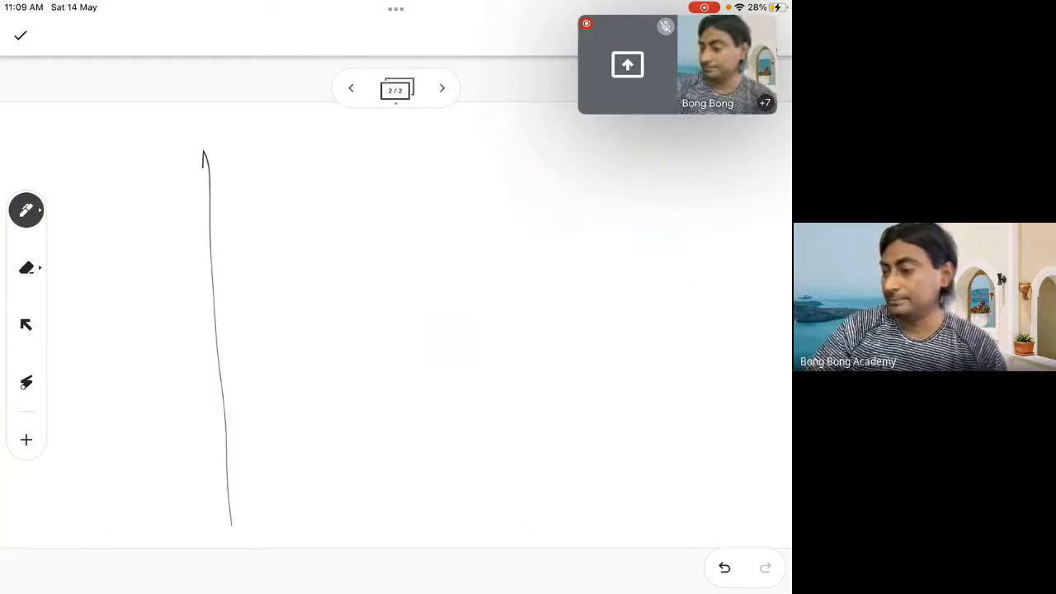
drag(309, 141, 331, 536)
drag(426, 119, 432, 513)
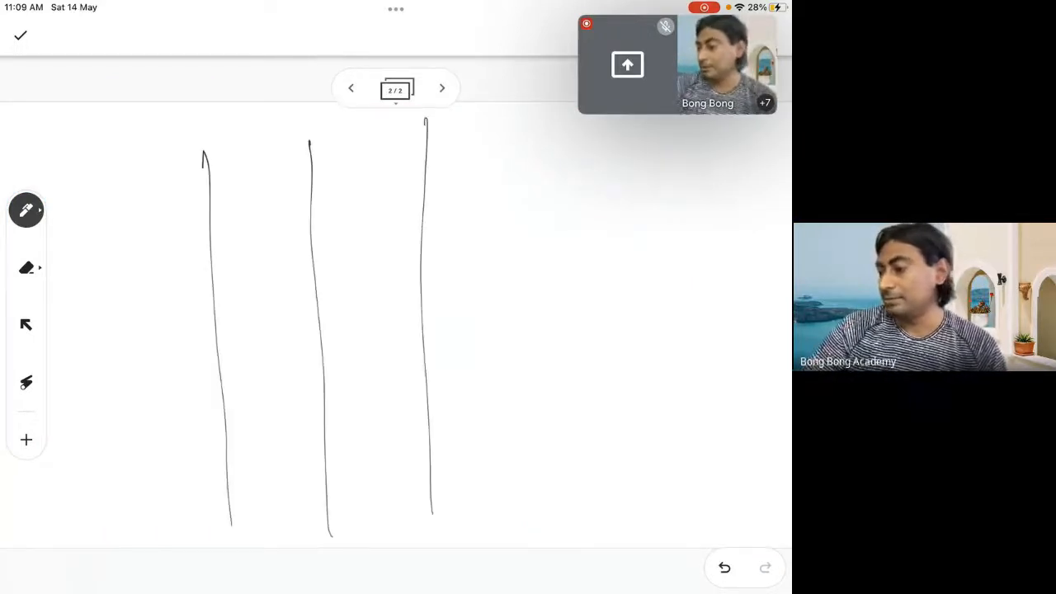
drag(574, 136, 562, 519)
drag(682, 128, 680, 532)
drag(74, 227, 778, 230)
drag(81, 324, 750, 330)
mouse_move(122, 450)
mouse_down()
mouse_move(103, 443)
mouse_move(776, 446)
mouse_up()
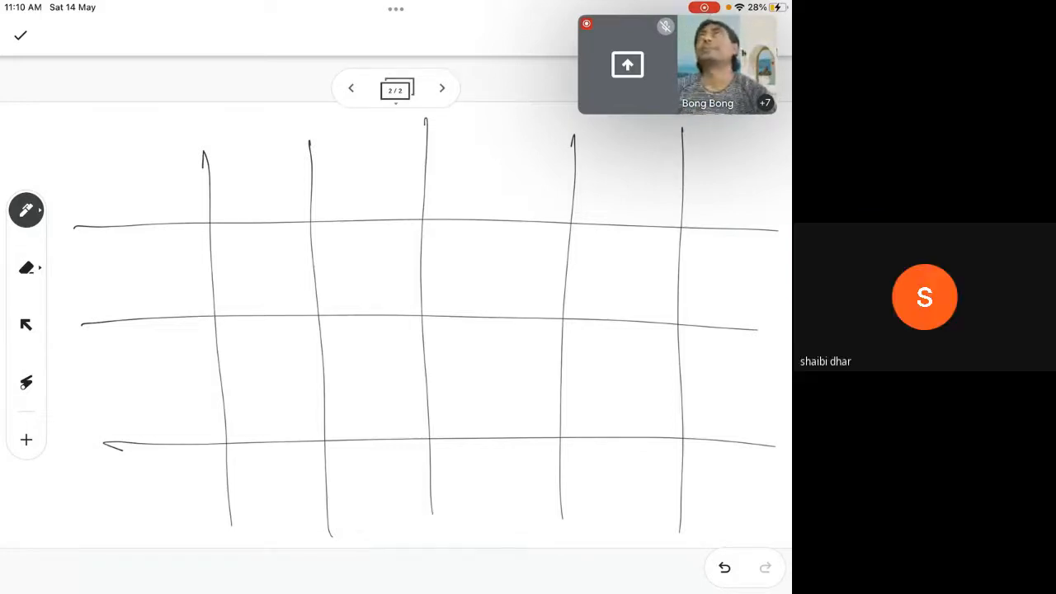
mouse_move(59, 108)
mouse_down()
mouse_move(74, 140)
mouse_move(106, 138)
mouse_up()
mouse_move(119, 132)
mouse_down()
mouse_move(128, 104)
mouse_move(132, 137)
mouse_up()
click(146, 130)
drag(48, 160, 151, 145)
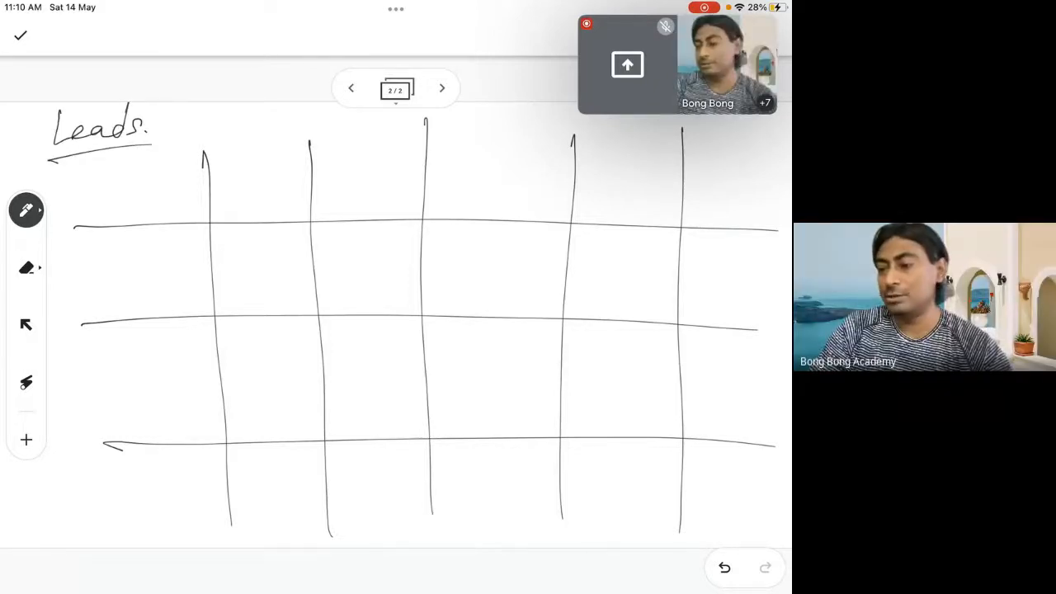
drag(61, 117, 49, 168)
mouse_move(60, 114)
mouse_down()
mouse_move(72, 159)
mouse_move(73, 141)
mouse_up()
mouse_move(76, 139)
mouse_down()
mouse_move(88, 147)
mouse_move(128, 135)
mouse_move(156, 116)
mouse_move(160, 127)
mouse_up()
drag(56, 165, 183, 137)
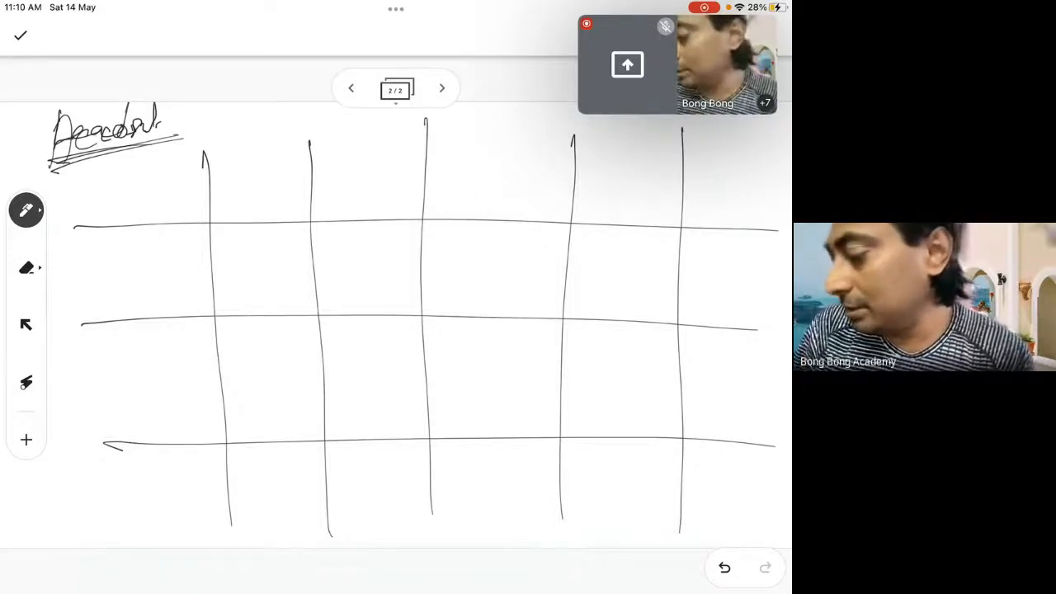
click(27, 268)
mouse_move(60, 147)
mouse_down()
mouse_move(77, 151)
mouse_move(41, 118)
mouse_move(42, 146)
mouse_move(118, 122)
mouse_move(144, 144)
mouse_move(203, 149)
mouse_up()
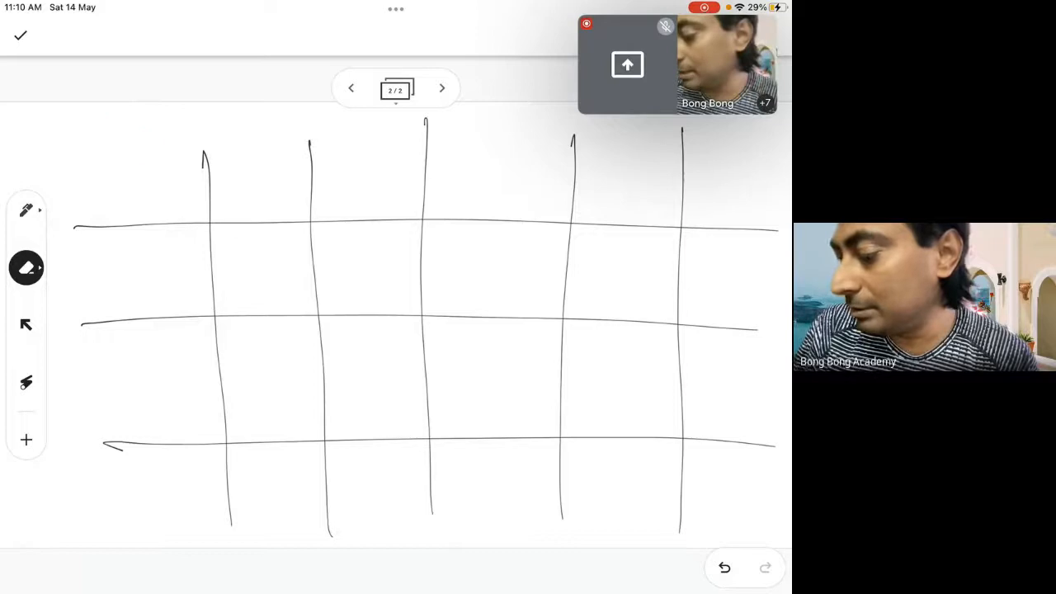
Write the underlined table title "Account" above the grid's first column
click(26, 210)
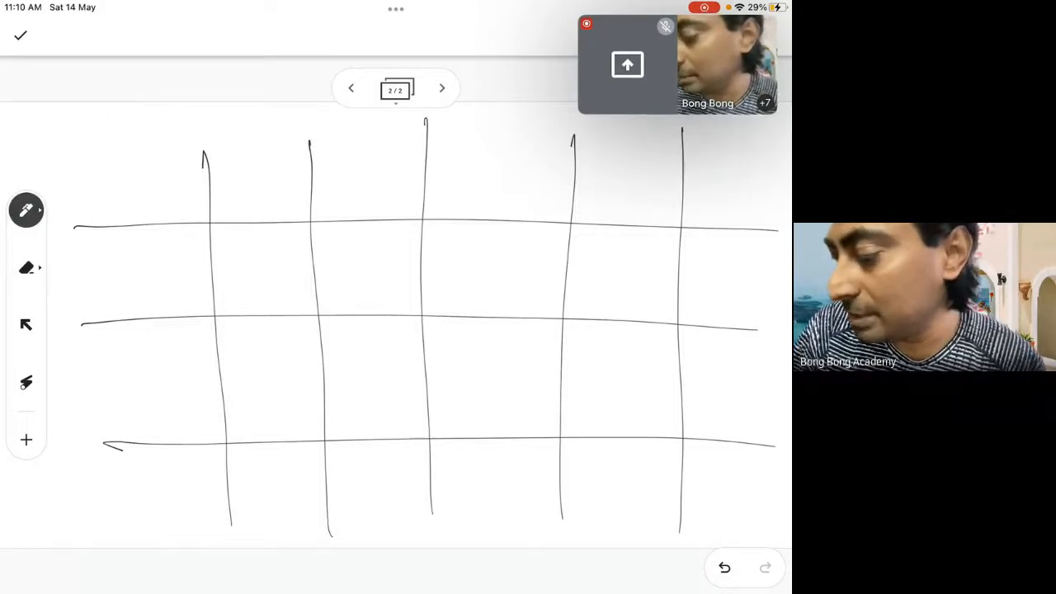
mouse_move(45, 152)
mouse_down()
mouse_move(54, 108)
mouse_move(63, 147)
mouse_up()
drag(52, 138, 69, 139)
mouse_move(93, 128)
mouse_down()
mouse_move(86, 139)
mouse_move(100, 135)
mouse_up()
drag(111, 124, 124, 129)
drag(121, 124, 134, 122)
drag(125, 117, 137, 114)
drag(47, 163, 119, 145)
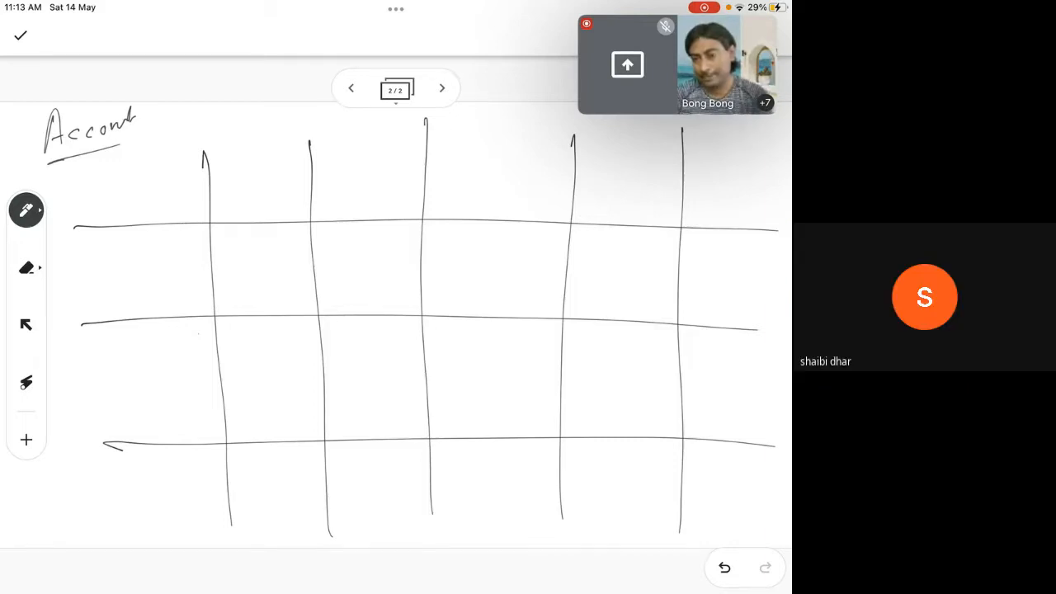
Write the column headings Name, Website URL, Phone, Email and Address across the first row of the grid
drag(224, 202, 302, 188)
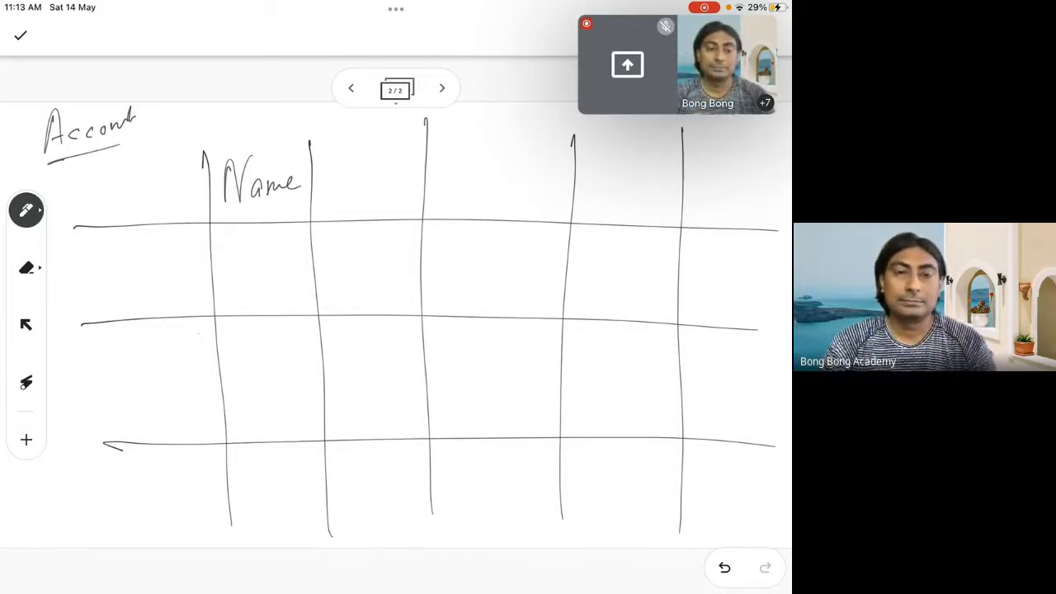
mouse_move(346, 171)
mouse_down()
mouse_move(347, 197)
mouse_move(360, 177)
mouse_move(396, 187)
mouse_up()
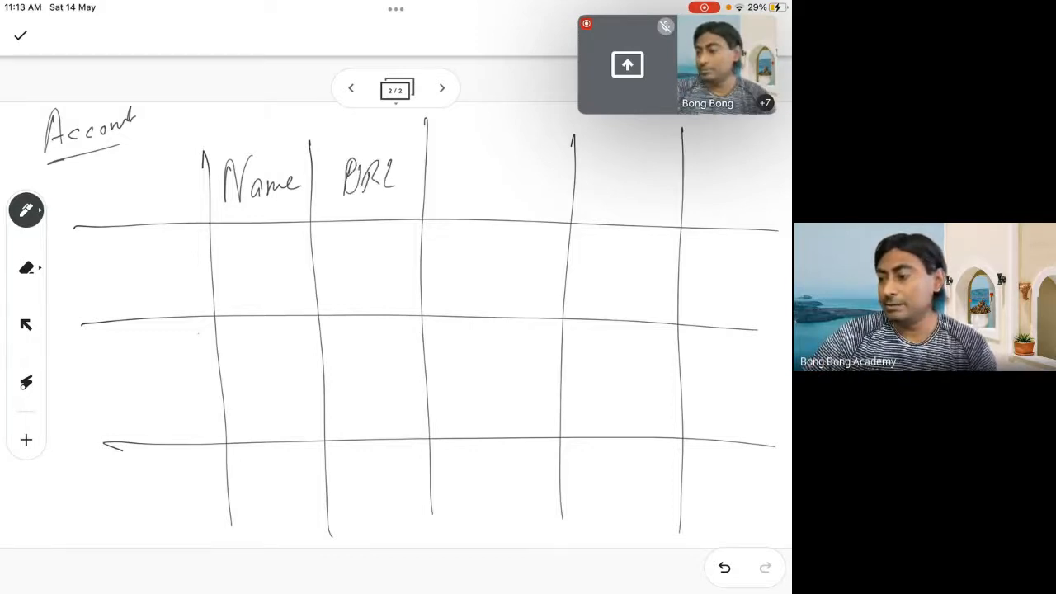
drag(354, 132, 389, 137)
drag(459, 159, 461, 165)
drag(477, 137, 482, 172)
drag(491, 160, 506, 170)
drag(508, 165, 518, 168)
drag(532, 164, 533, 165)
mouse_move(618, 142)
mouse_down()
mouse_move(602, 177)
mouse_move(636, 172)
mouse_move(653, 135)
mouse_up()
mouse_move(659, 174)
mouse_down()
mouse_move(726, 177)
mouse_move(726, 163)
mouse_up()
mouse_move(738, 150)
mouse_down()
mouse_move(731, 175)
mouse_move(751, 160)
mouse_move(759, 170)
mouse_up()
drag(766, 173, 766, 174)
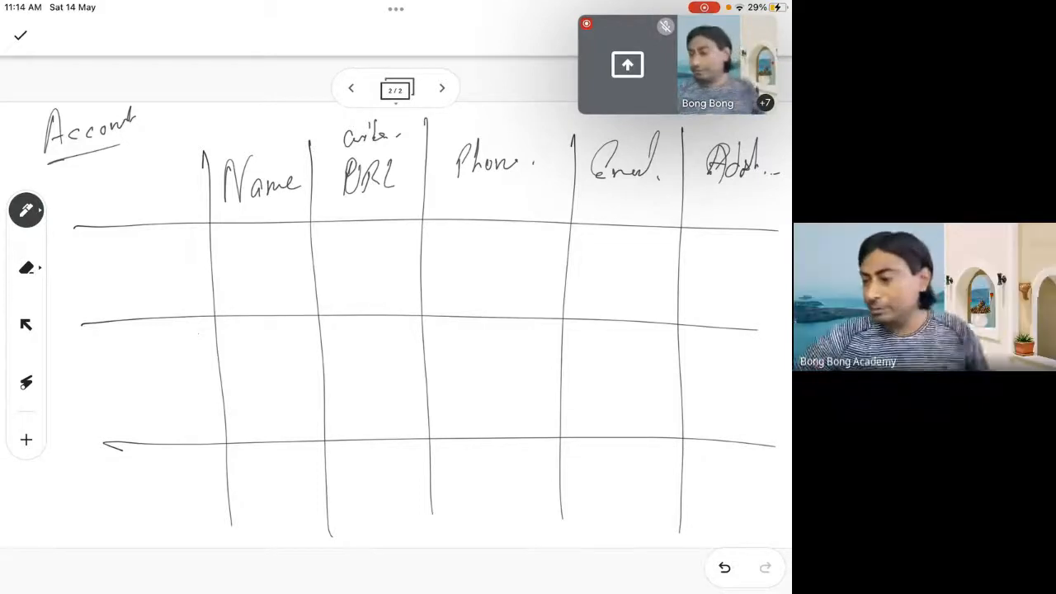
Write "TCS" as the first entry beneath Name and mark the Name heading with an asterisk
drag(222, 265, 264, 263)
mouse_move(241, 266)
mouse_down()
mouse_move(240, 293)
mouse_move(270, 291)
mouse_up()
drag(290, 262, 277, 290)
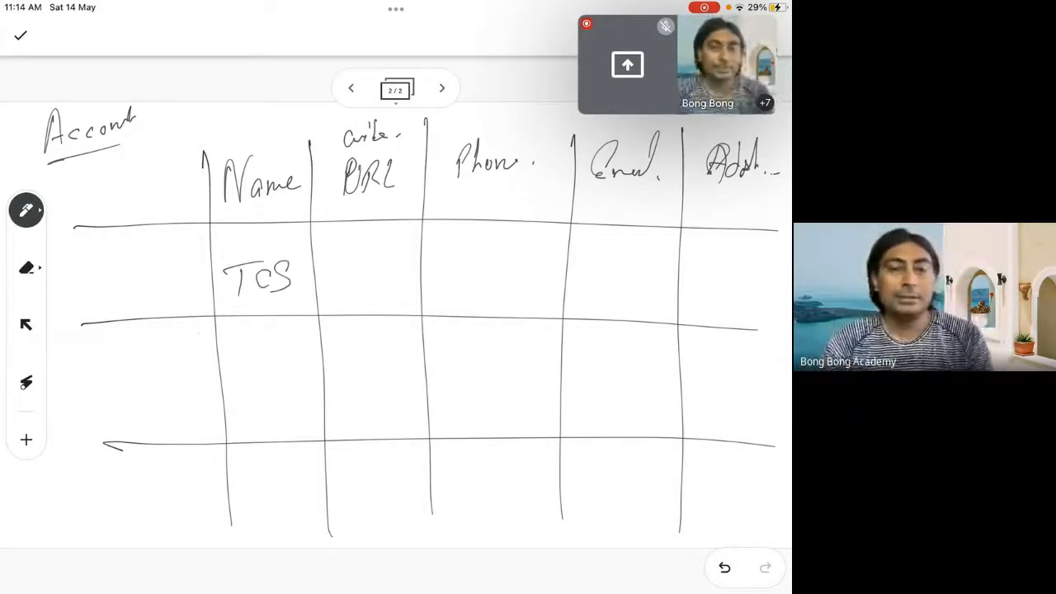
mouse_move(284, 137)
mouse_down()
mouse_move(294, 116)
mouse_move(303, 132)
mouse_up()
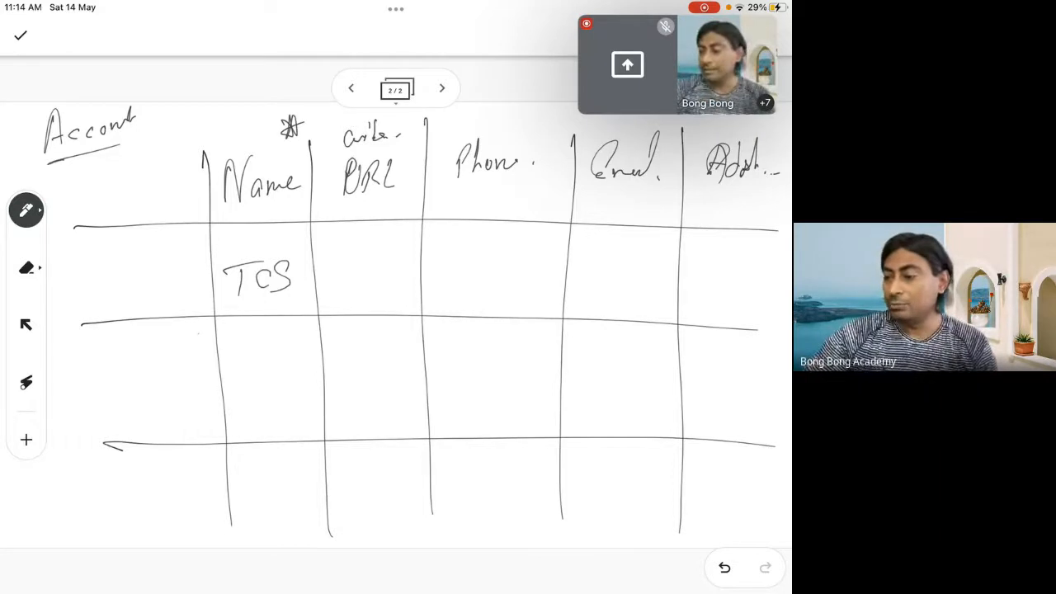
Draw a box around each of the five column headings, from Name to Address
mouse_move(204, 152)
mouse_down()
mouse_move(309, 206)
mouse_move(306, 226)
mouse_up()
drag(208, 154, 315, 230)
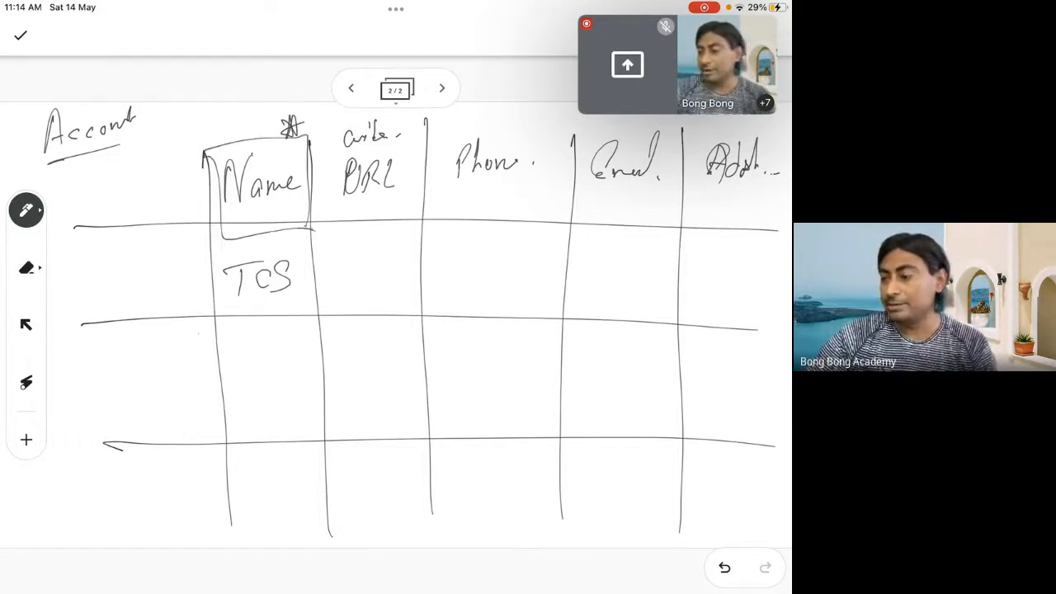
mouse_move(317, 141)
mouse_down()
mouse_move(317, 156)
mouse_move(417, 203)
mouse_move(305, 151)
mouse_up()
mouse_move(432, 148)
mouse_down()
mouse_move(428, 229)
mouse_move(573, 136)
mouse_move(413, 141)
mouse_up()
mouse_move(583, 137)
mouse_down()
mouse_move(636, 226)
mouse_move(576, 133)
mouse_up()
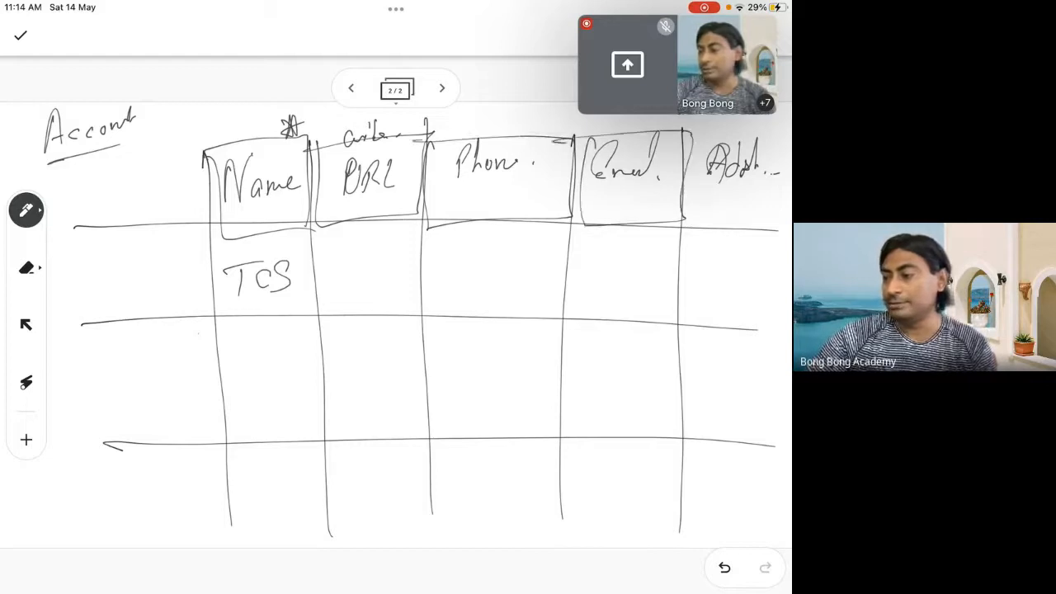
mouse_move(690, 157)
mouse_down()
mouse_move(784, 221)
mouse_move(789, 191)
mouse_move(783, 228)
mouse_up()
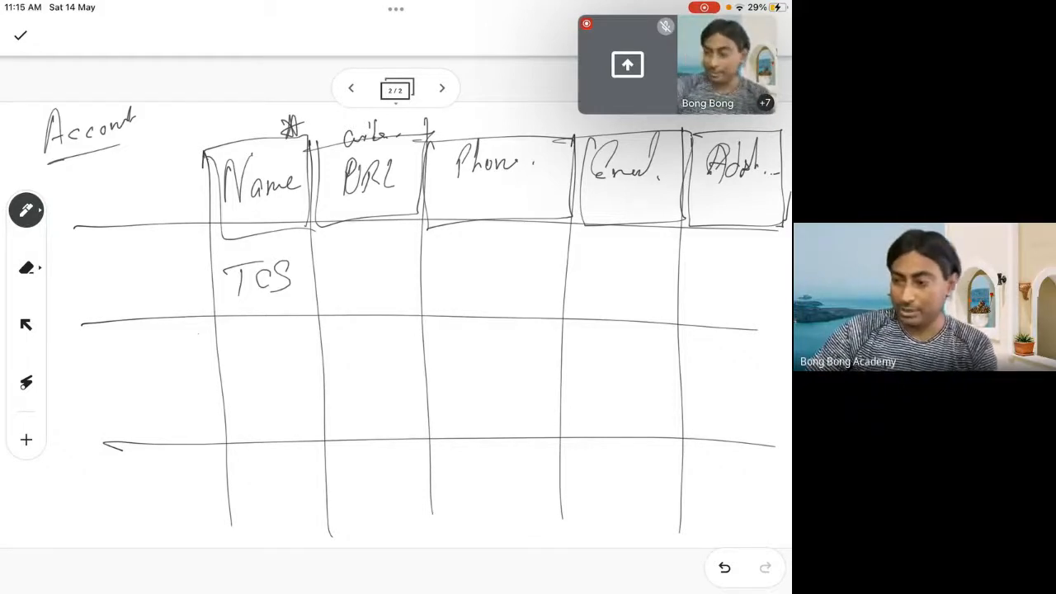
Add a column before Name in the Account grid, head it "GST." with a box edge, and draw a down arrow above it
drag(122, 163, 129, 534)
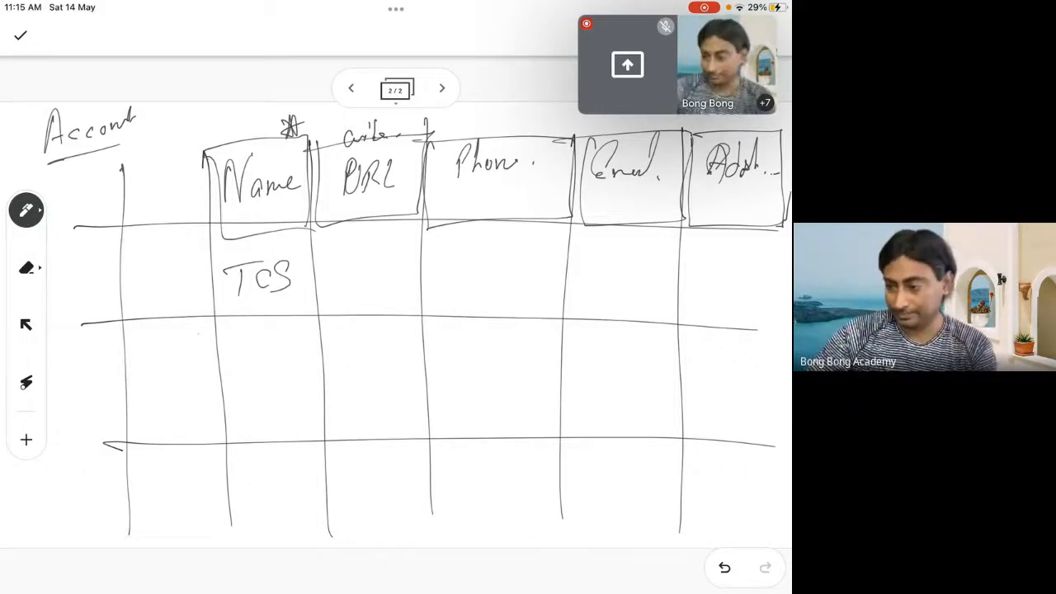
drag(122, 165, 203, 155)
mouse_move(144, 169)
mouse_down()
mouse_move(137, 197)
mouse_move(150, 190)
mouse_move(154, 200)
mouse_move(185, 174)
mouse_up()
drag(176, 175, 177, 203)
click(184, 195)
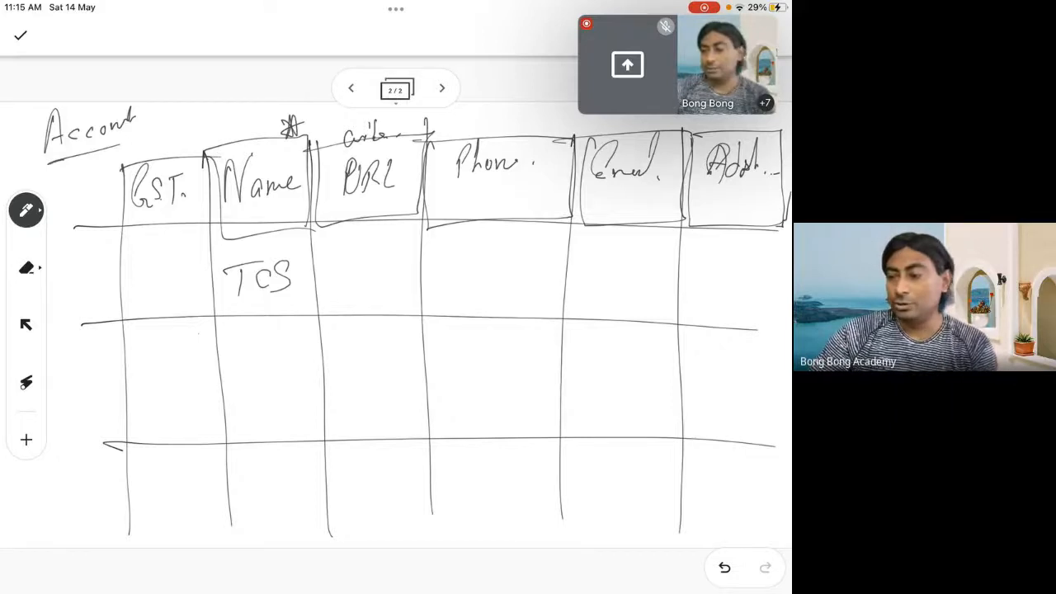
mouse_move(185, 120)
mouse_down()
mouse_move(175, 156)
mouse_move(196, 132)
mouse_up()
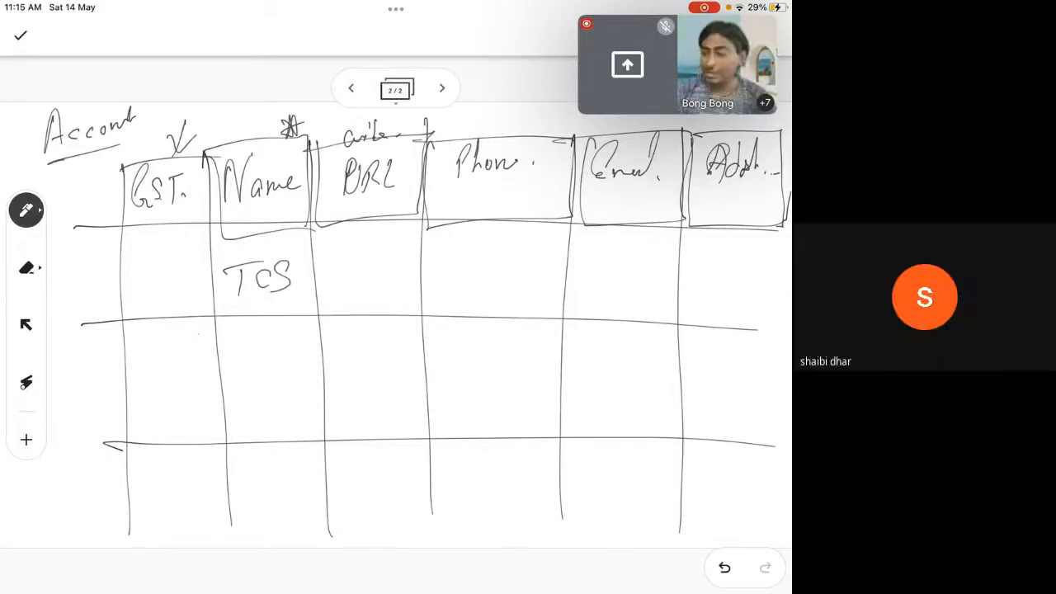
Outline the Name, URL and Phone headings again and draw a line across the whole heading row
mouse_move(221, 159)
mouse_down()
mouse_move(310, 216)
mouse_move(203, 168)
mouse_up()
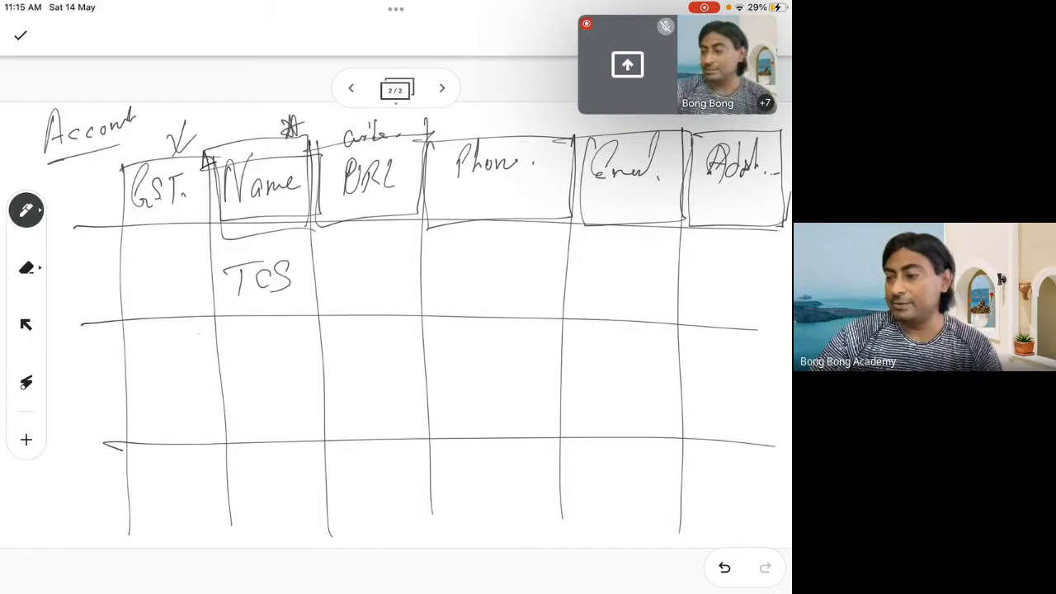
mouse_move(319, 157)
mouse_down()
mouse_move(317, 223)
mouse_move(359, 139)
mouse_move(536, 218)
mouse_move(569, 135)
mouse_up()
drag(57, 196, 779, 171)
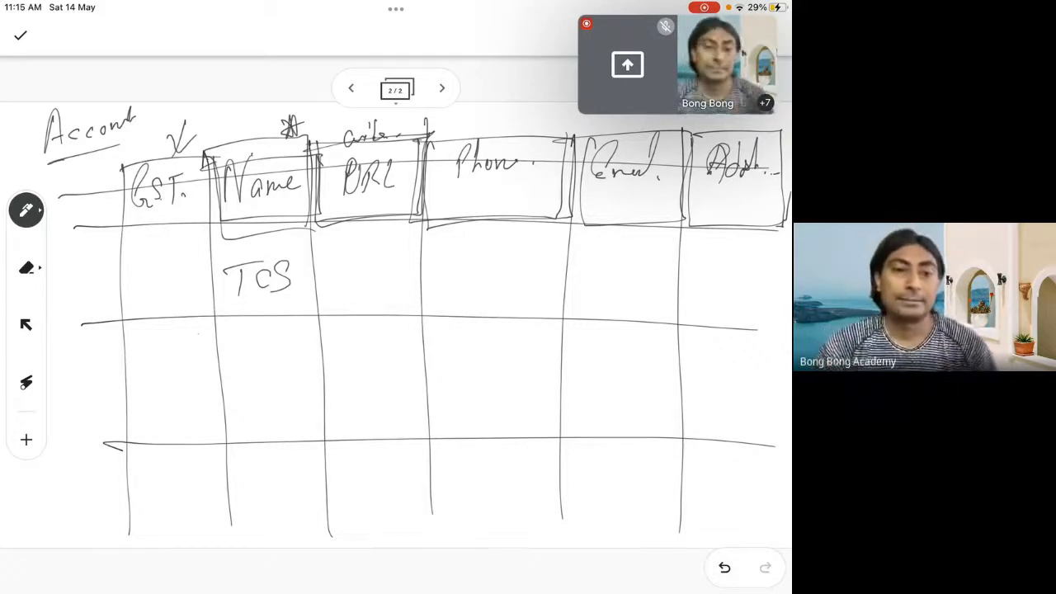
Write "Cog." beneath TCS in the Name column, and mark the heading row with an arrow and an outline
mouse_move(262, 364)
mouse_down()
mouse_move(243, 399)
mouse_move(264, 383)
mouse_up()
drag(280, 385, 272, 424)
click(302, 384)
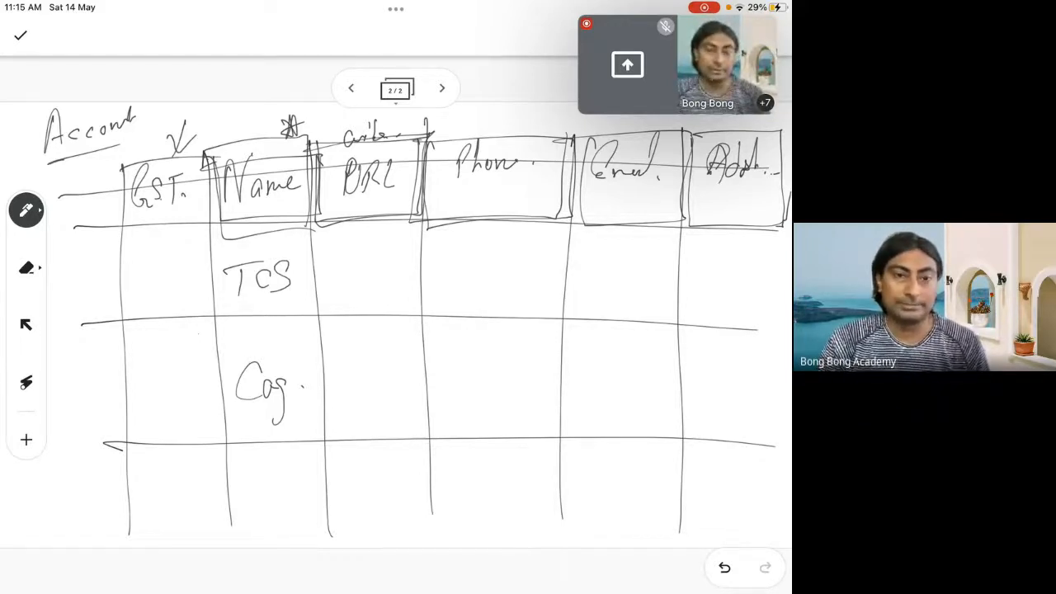
mouse_move(51, 193)
mouse_down()
mouse_move(119, 187)
mouse_move(102, 201)
mouse_up()
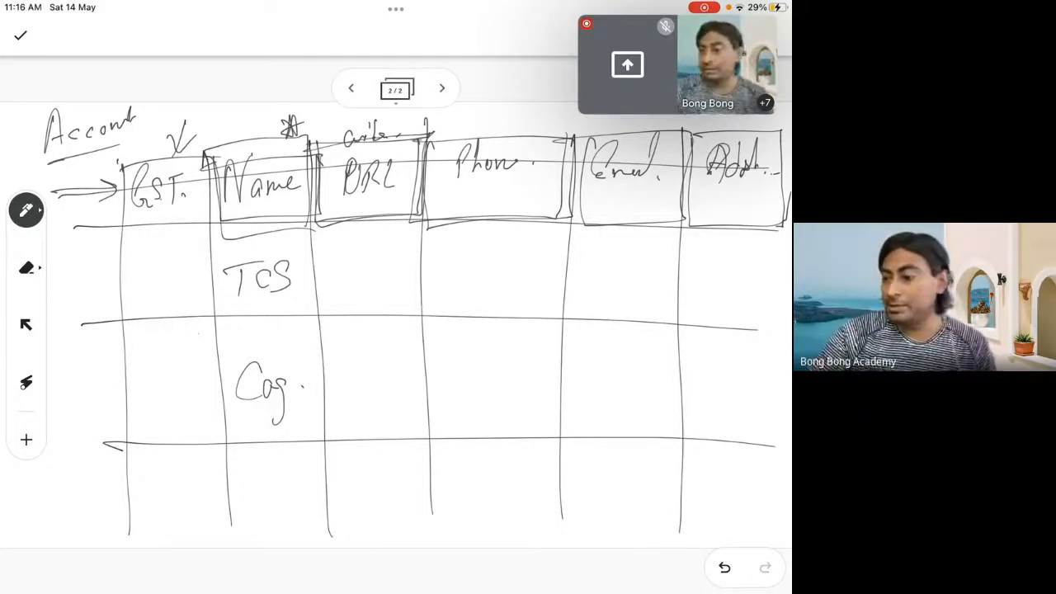
mouse_move(124, 153)
mouse_down()
mouse_move(365, 219)
mouse_move(637, 216)
mouse_move(788, 195)
mouse_up()
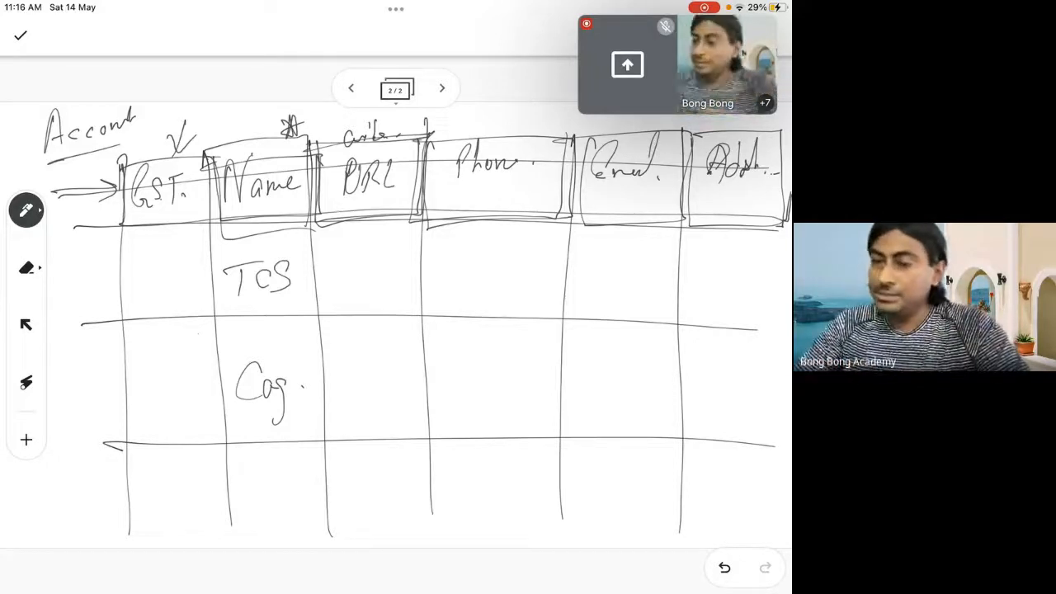
Add a third whiteboard page and draw a two-column comparison chart headed "SO" and "CO"
click(442, 89)
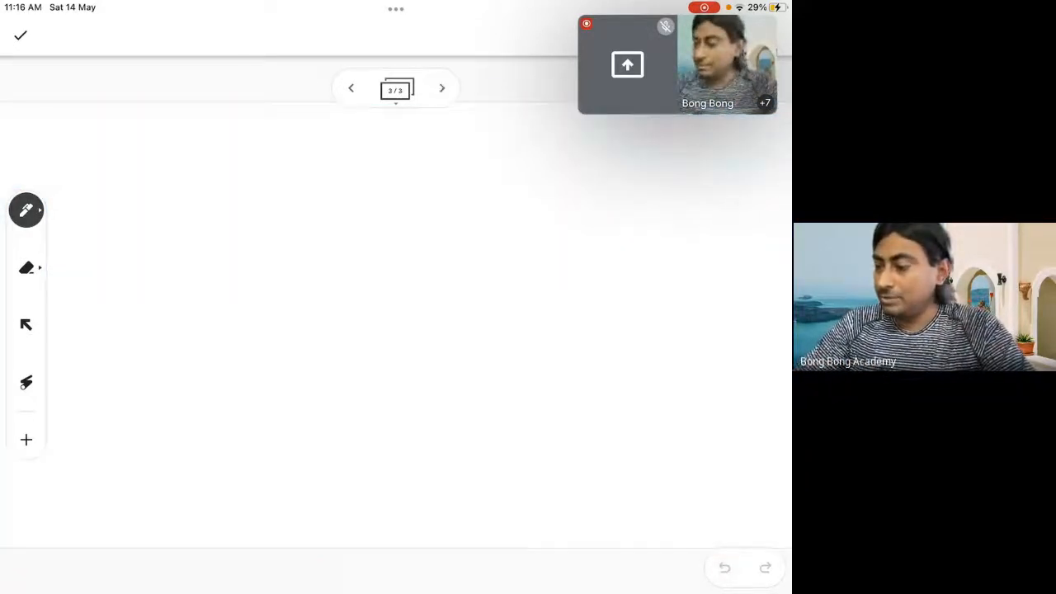
drag(402, 134, 411, 515)
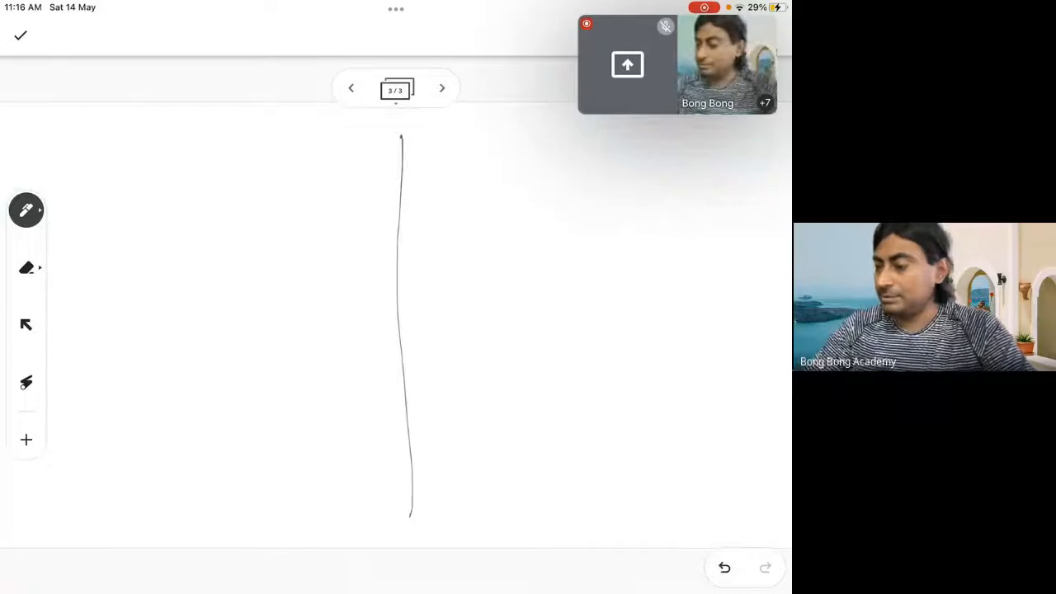
drag(85, 217, 786, 212)
mouse_move(221, 155)
mouse_down()
mouse_move(183, 183)
mouse_move(260, 176)
mouse_move(251, 155)
mouse_up()
drag(577, 140, 580, 168)
mouse_move(599, 146)
mouse_down()
mouse_move(597, 164)
mouse_move(609, 141)
mouse_up()
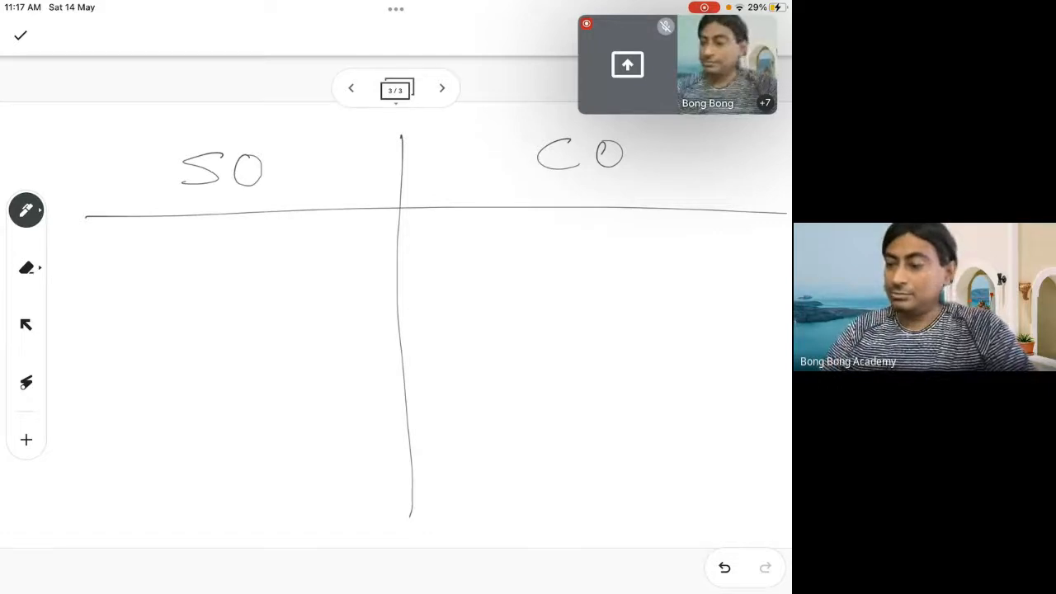
Write "Automatically" and, beneath it, "X delete" in the SO column
mouse_move(128, 236)
mouse_down()
mouse_move(113, 282)
mouse_move(180, 240)
mouse_move(191, 262)
mouse_move(269, 257)
mouse_move(298, 216)
mouse_move(302, 300)
mouse_up()
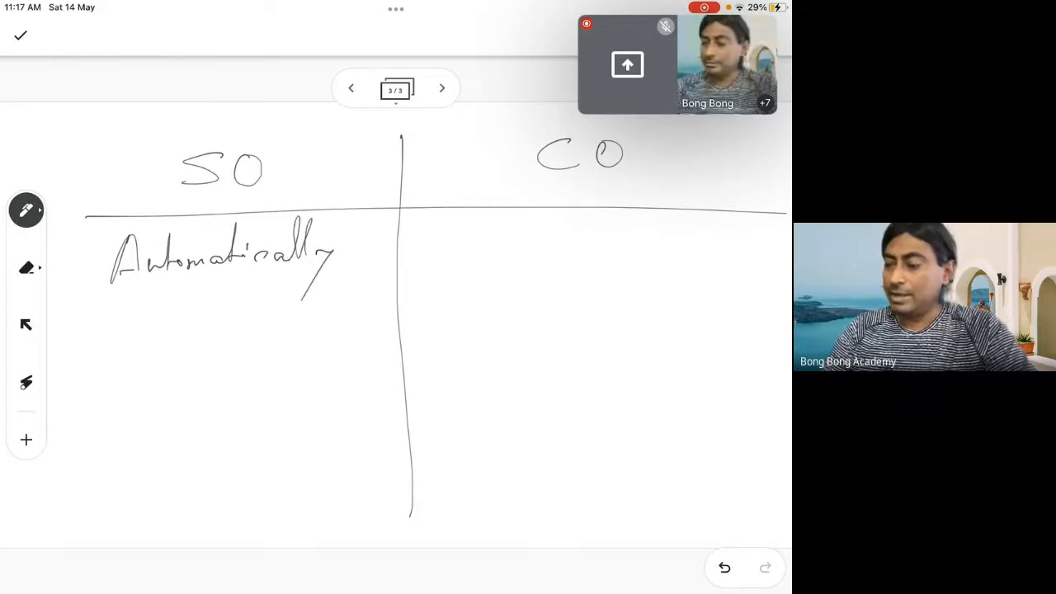
drag(103, 320, 142, 373)
drag(145, 312, 102, 388)
mouse_move(184, 338)
mouse_down()
mouse_move(188, 363)
mouse_move(242, 363)
mouse_up()
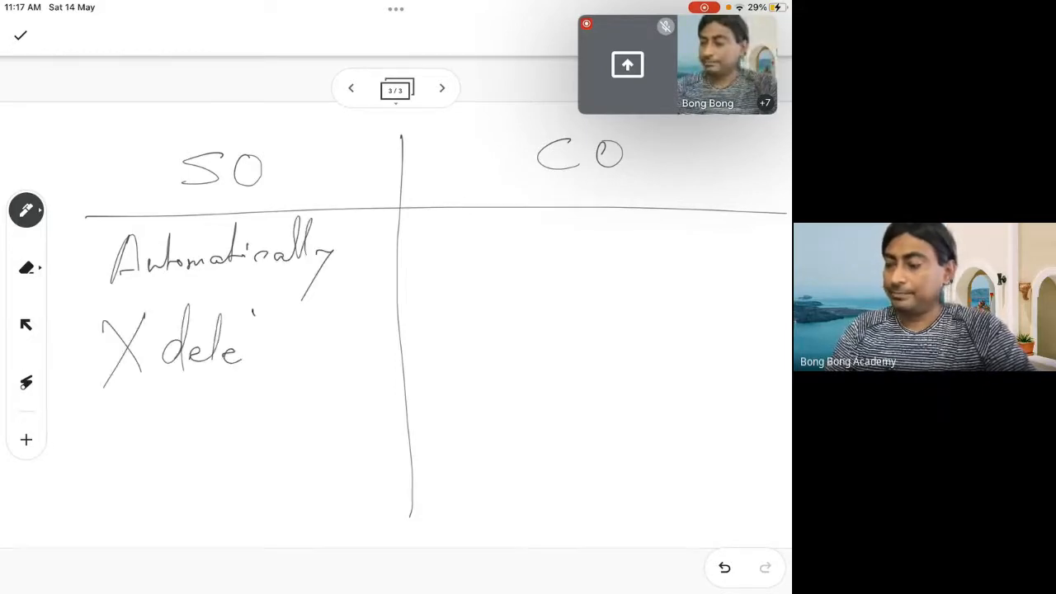
drag(253, 312, 256, 361)
drag(257, 353, 269, 363)
click(292, 352)
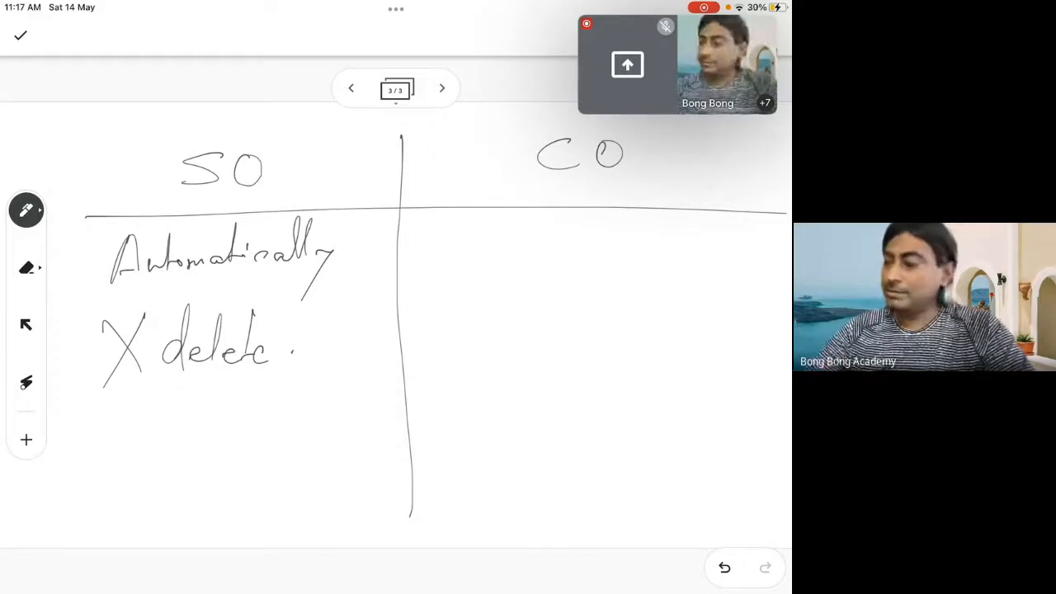
Write "Create" and, beneath it, "X delete" in the CO column
drag(538, 229, 535, 261)
mouse_move(533, 260)
mouse_down()
mouse_move(545, 251)
mouse_move(596, 258)
mouse_up()
mouse_move(601, 216)
mouse_down()
mouse_move(597, 259)
mouse_move(634, 256)
mouse_up()
drag(580, 237, 624, 232)
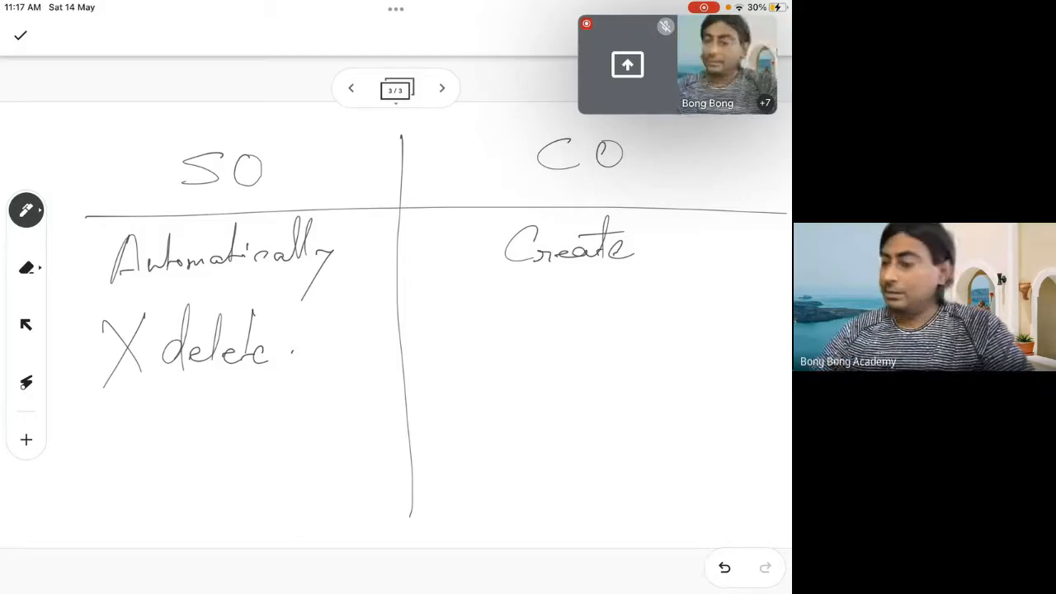
drag(473, 315, 507, 366)
drag(503, 315, 462, 378)
drag(552, 333, 564, 349)
mouse_move(562, 297)
mouse_down()
mouse_move(566, 352)
mouse_move(587, 346)
mouse_up()
mouse_move(601, 297)
mouse_down()
mouse_move(597, 346)
mouse_move(619, 333)
mouse_up()
mouse_move(632, 297)
mouse_down()
mouse_move(634, 342)
mouse_move(657, 335)
mouse_up()
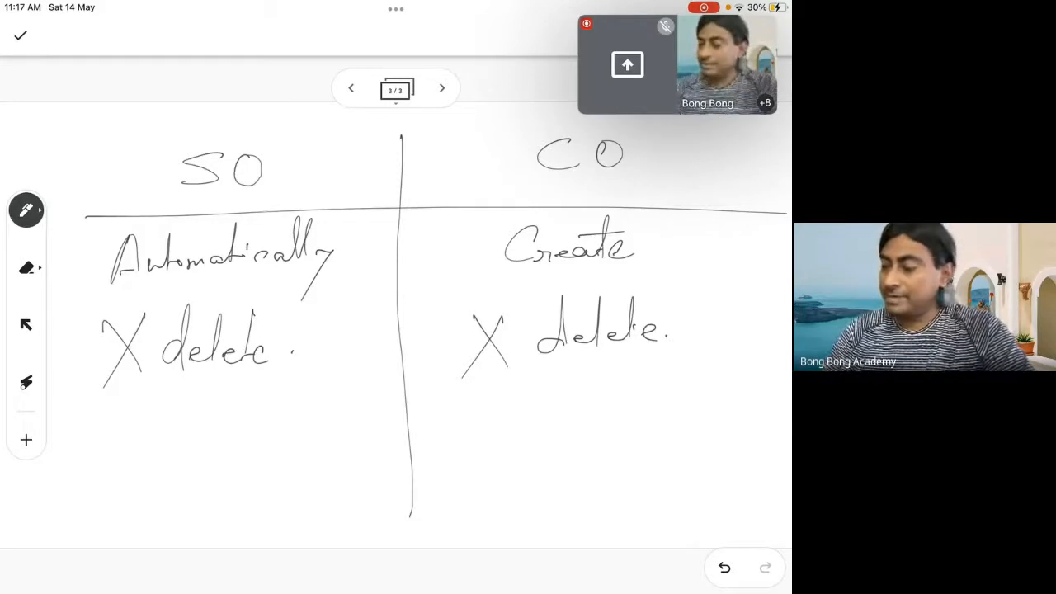
Write "Standard Fields" beneath the delete entry in the SO column
mouse_move(165, 421)
mouse_down()
mouse_move(131, 426)
mouse_move(122, 451)
mouse_up()
drag(188, 413, 185, 450)
drag(170, 442, 201, 439)
mouse_move(207, 444)
mouse_down()
mouse_move(235, 413)
mouse_move(264, 422)
mouse_move(320, 387)
mouse_up()
mouse_move(314, 433)
mouse_down()
mouse_move(342, 431)
mouse_move(371, 379)
mouse_up()
drag(357, 433, 377, 442)
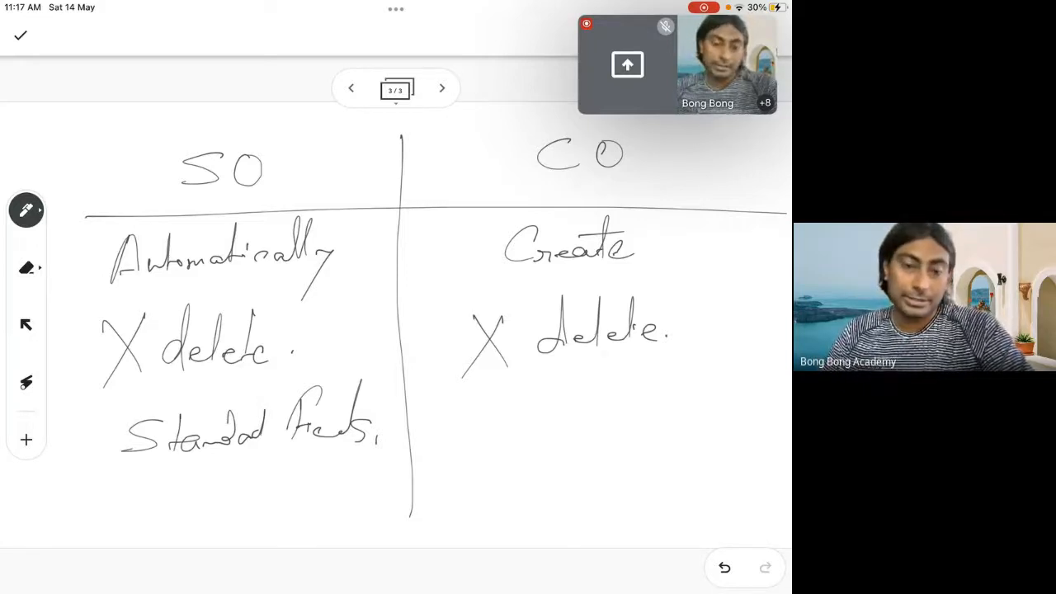
Write an abbreviated standard fields entry in the CO column, followed by a tick and "CO"
mouse_move(499, 404)
mouse_down()
mouse_move(458, 439)
mouse_move(504, 428)
mouse_up()
drag(496, 427, 555, 429)
drag(586, 393, 582, 428)
drag(589, 392, 605, 384)
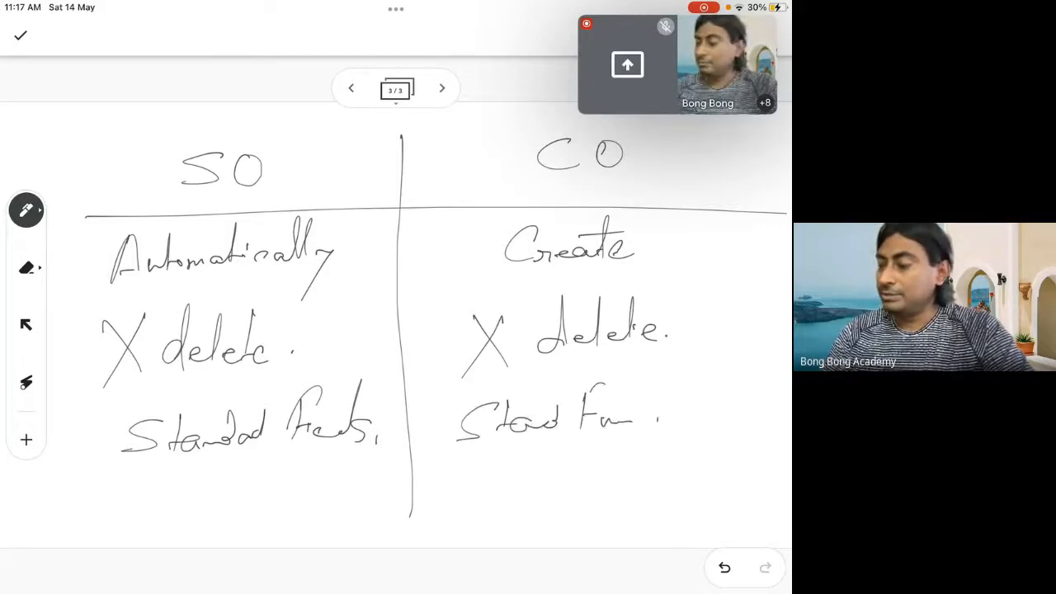
mouse_move(719, 400)
mouse_down()
mouse_move(720, 431)
mouse_move(726, 407)
mouse_up()
drag(646, 398, 719, 364)
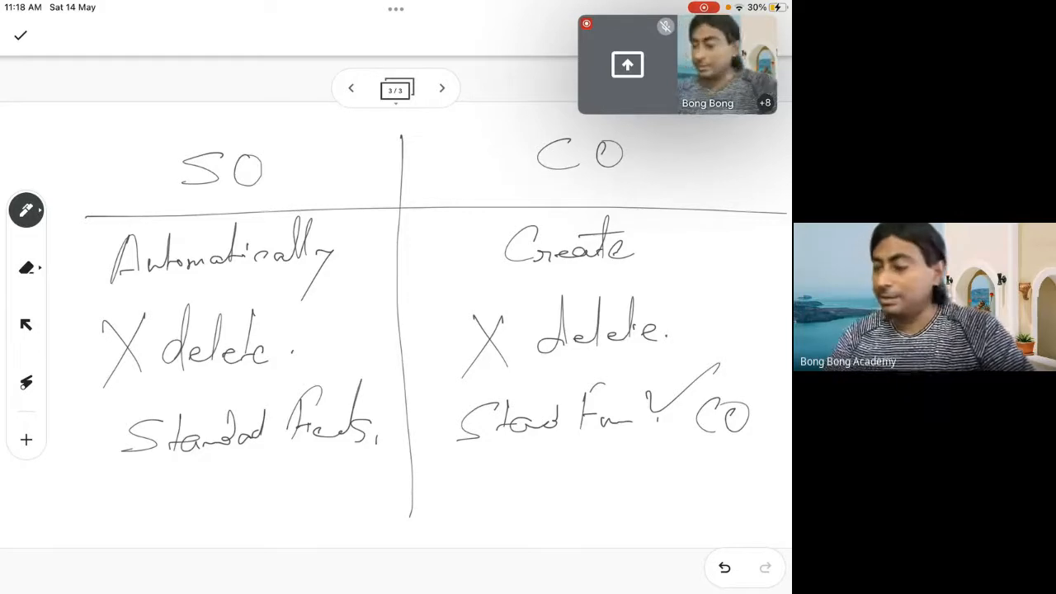
Write "Custom fields" as the last SO entry and put a tick beside the SO heading
drag(150, 493, 154, 518)
drag(156, 504, 173, 517)
drag(190, 505, 179, 522)
drag(204, 484, 197, 526)
drag(195, 515, 254, 515)
mouse_move(279, 470)
mouse_down()
mouse_move(271, 536)
mouse_move(320, 508)
mouse_move(328, 469)
mouse_up()
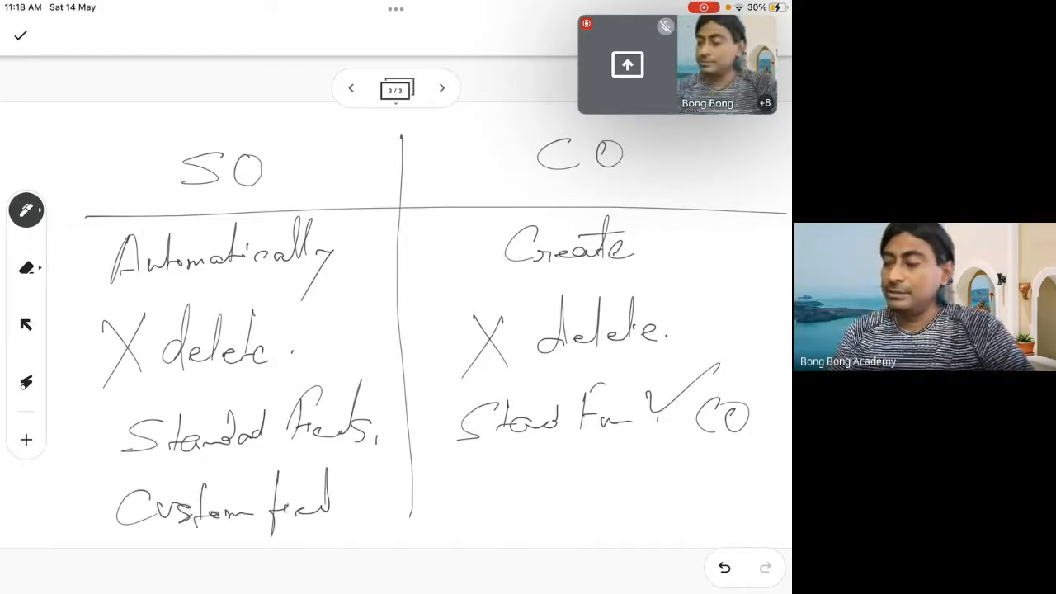
drag(331, 505, 356, 470)
drag(364, 500, 370, 510)
drag(300, 138, 361, 108)
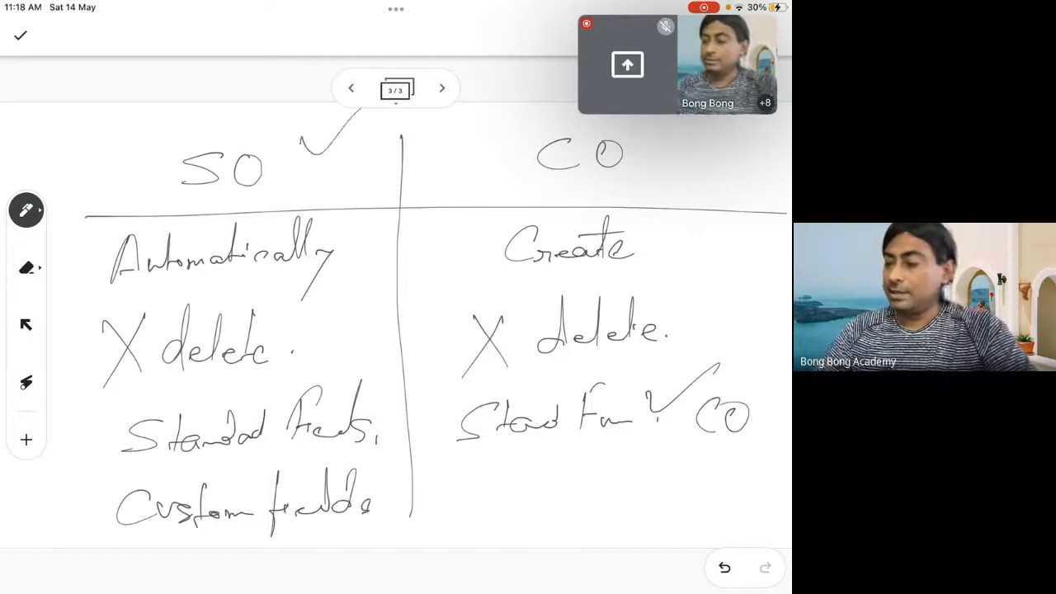
Write an abbreviated "Custom field" entry as the last line of the CO column
mouse_move(512, 485)
mouse_down()
mouse_move(505, 518)
mouse_move(583, 503)
mouse_up()
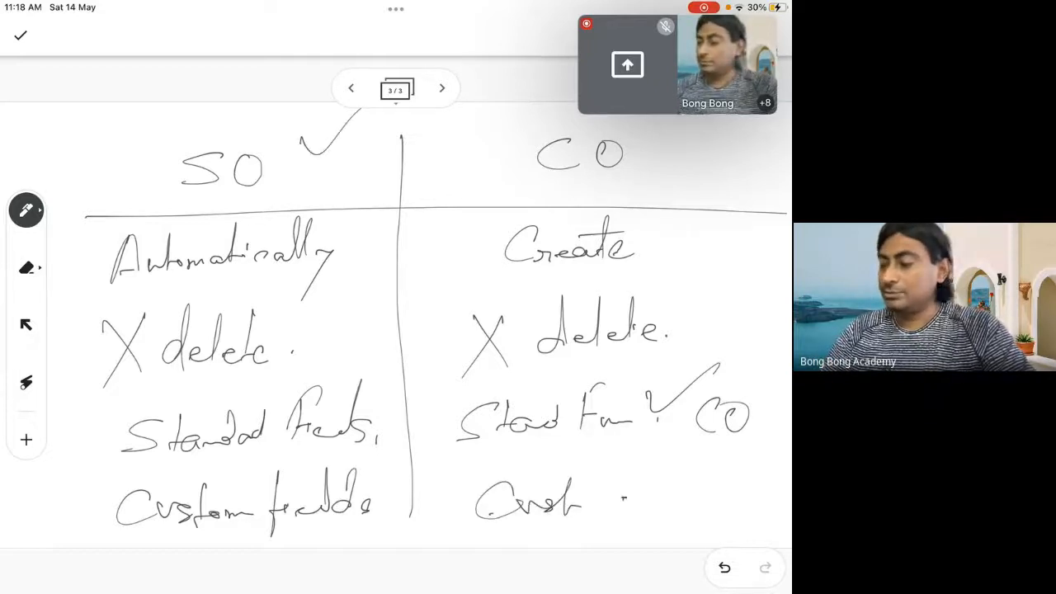
mouse_move(637, 465)
mouse_down()
mouse_move(621, 536)
mouse_move(640, 505)
mouse_up()
drag(648, 512, 686, 463)
mouse_move(678, 504)
mouse_down()
mouse_move(700, 479)
mouse_move(695, 505)
mouse_up()
drag(709, 495, 708, 506)
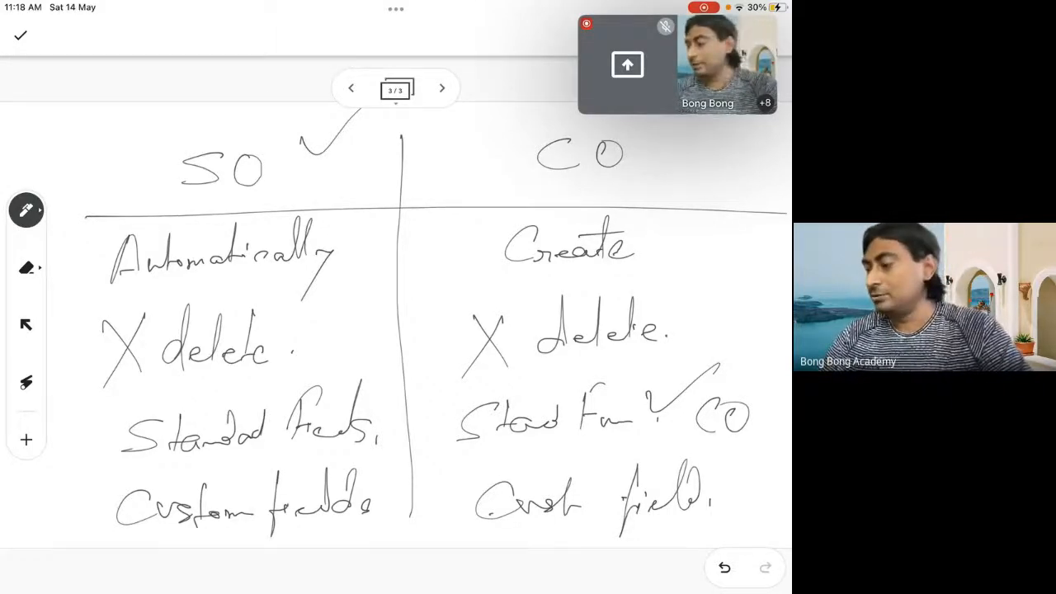
Tick the custom field entries in both columns and the SO standard fields, and write a circled "800" beside the CO heading
drag(719, 487, 777, 450)
drag(383, 487, 421, 477)
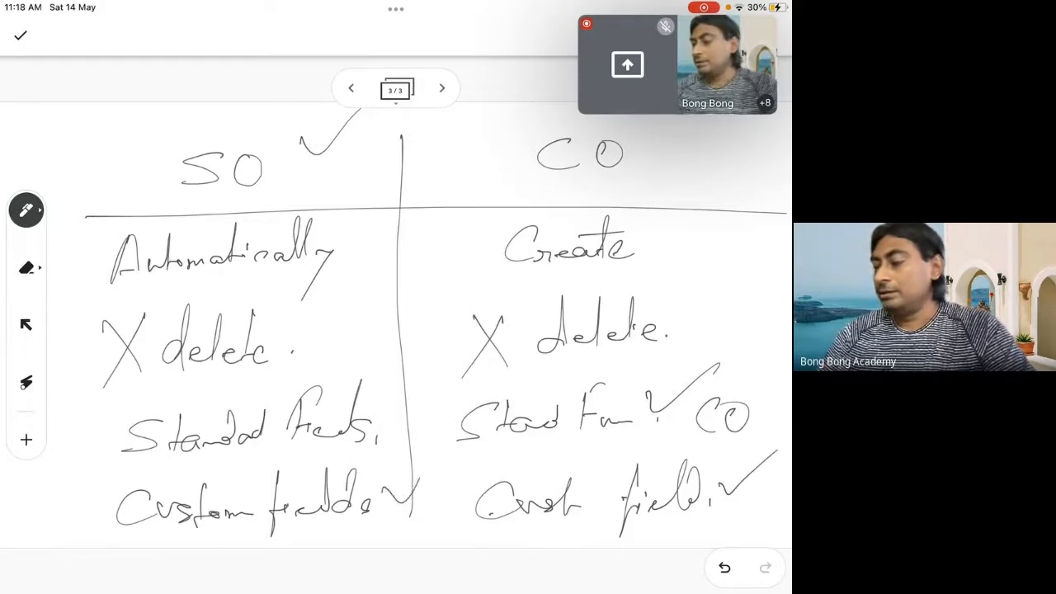
drag(378, 430, 419, 412)
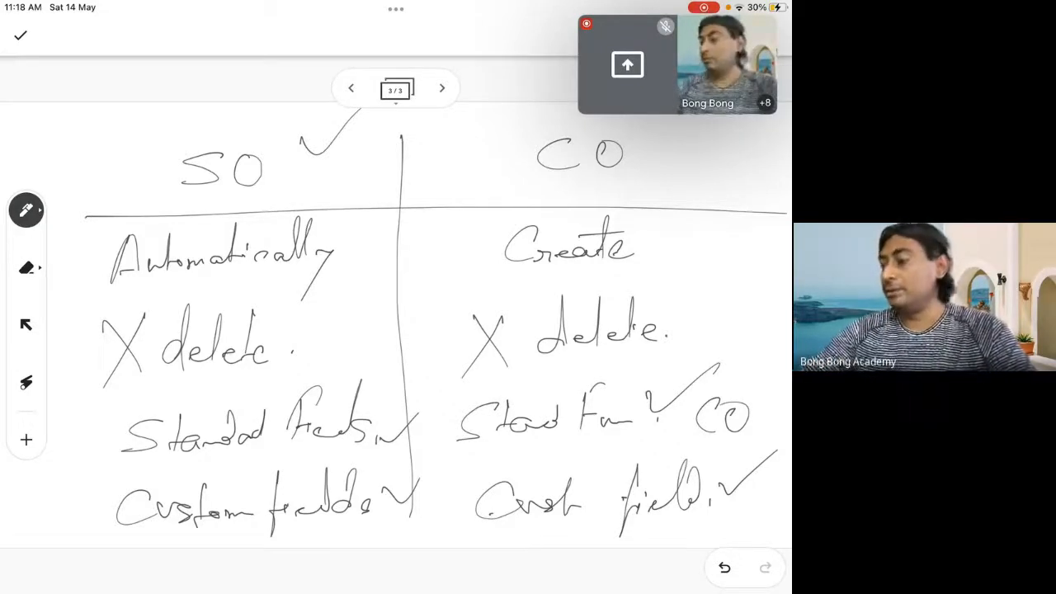
drag(772, 126, 746, 121)
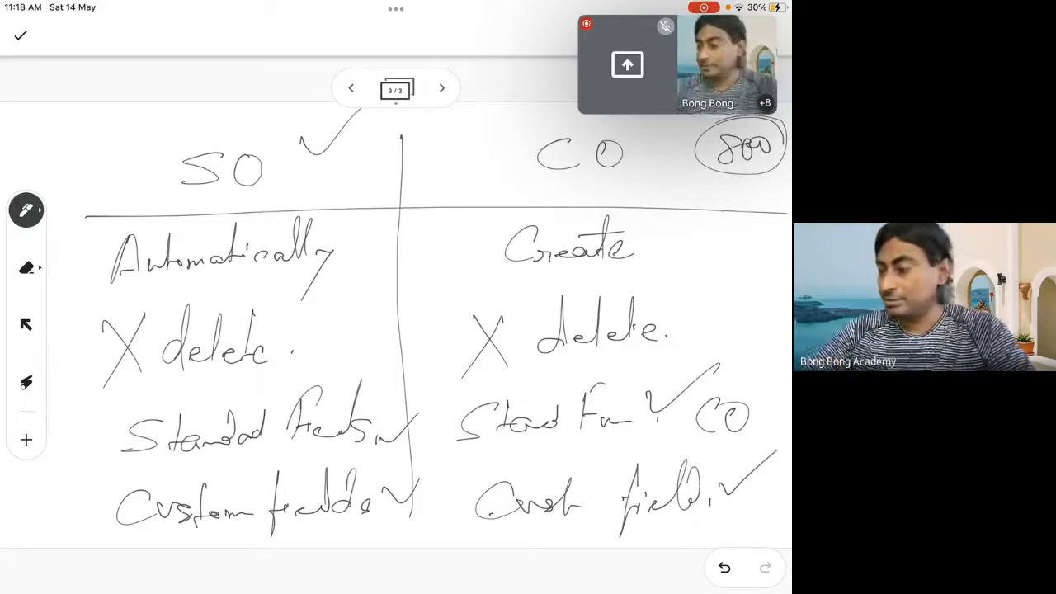
Add a blank fourth page to the whiteboard and return to the video call
click(442, 88)
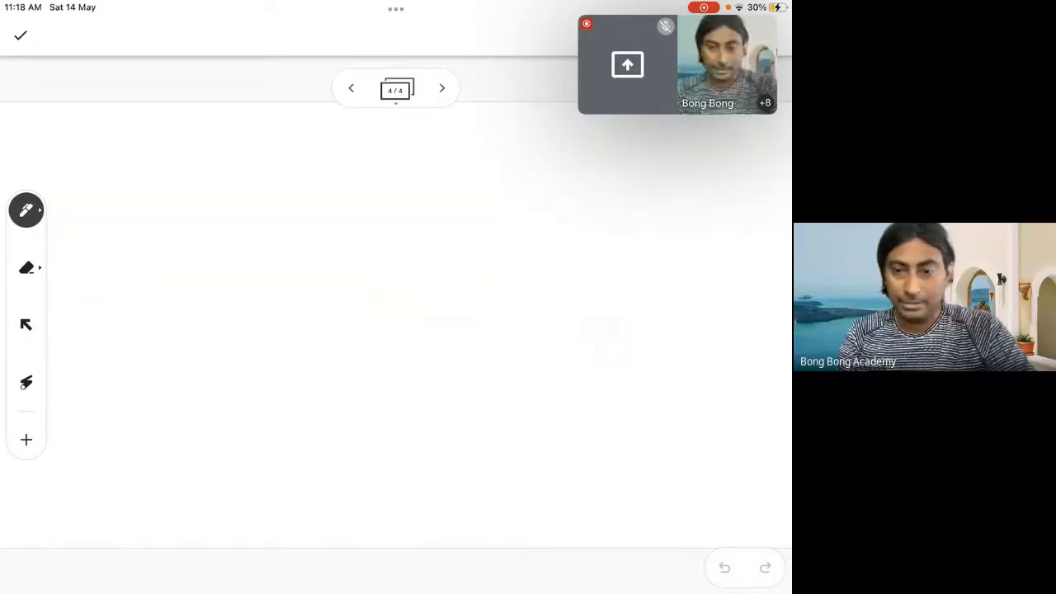
click(414, 414)
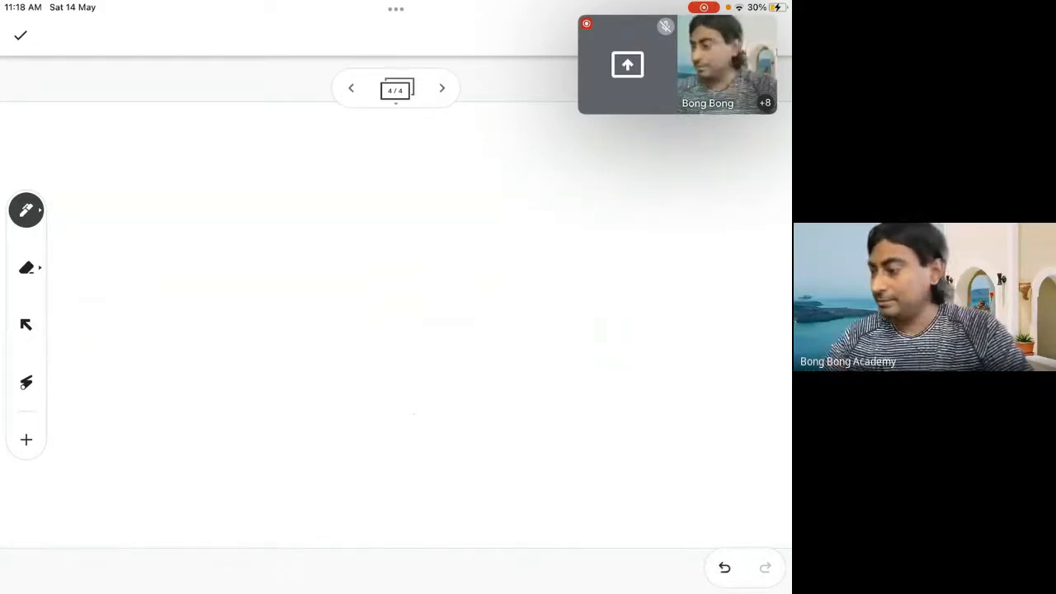
click(677, 65)
click(677, 74)
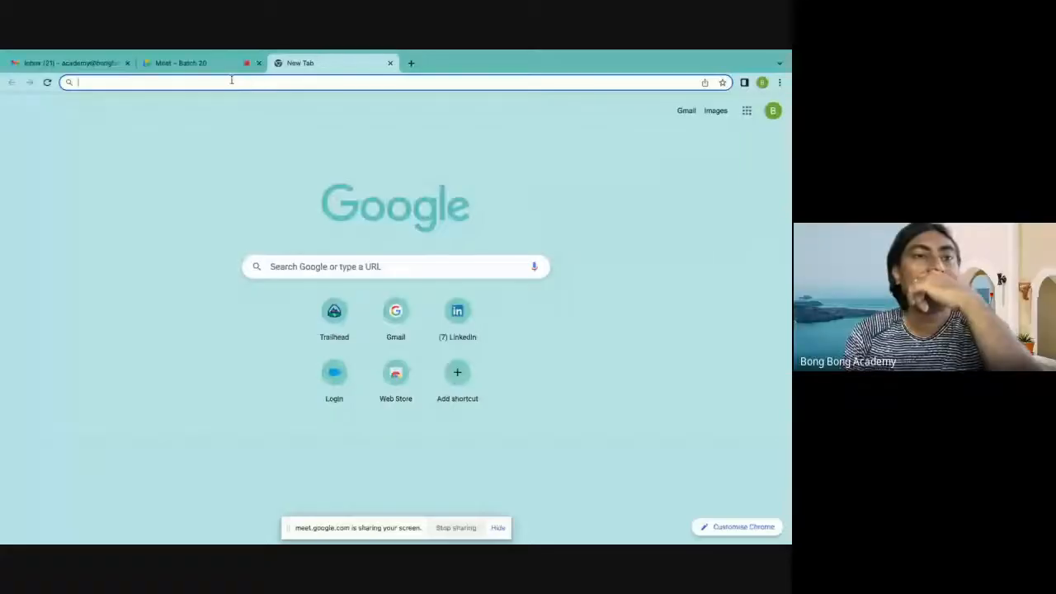
Switch to Chrome and open trailhead.salesforce.com in the new tab
click(232, 83)
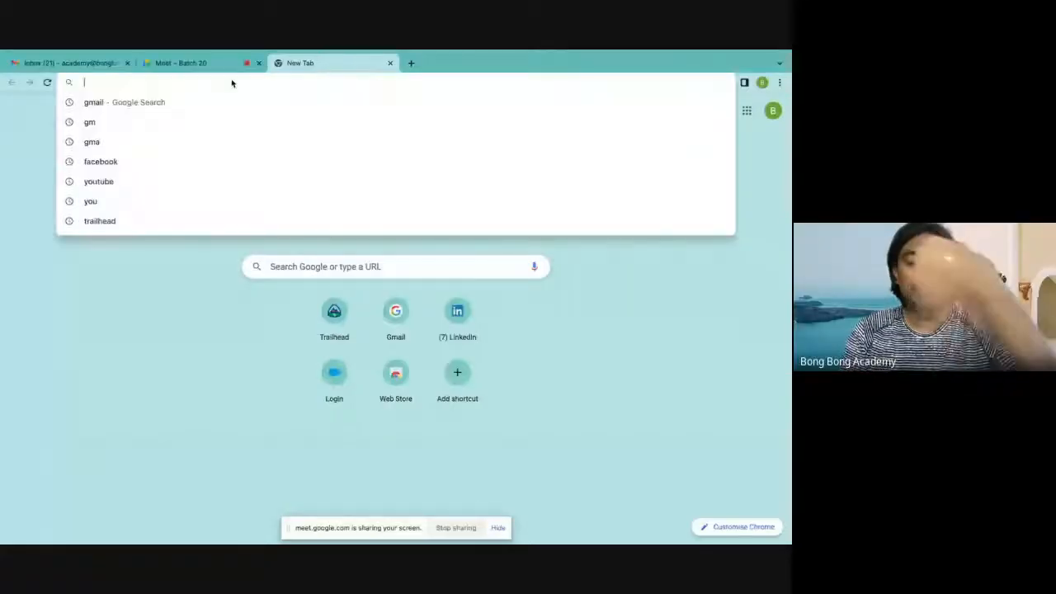
text(trailhead.salesforce.com)
key(Return)
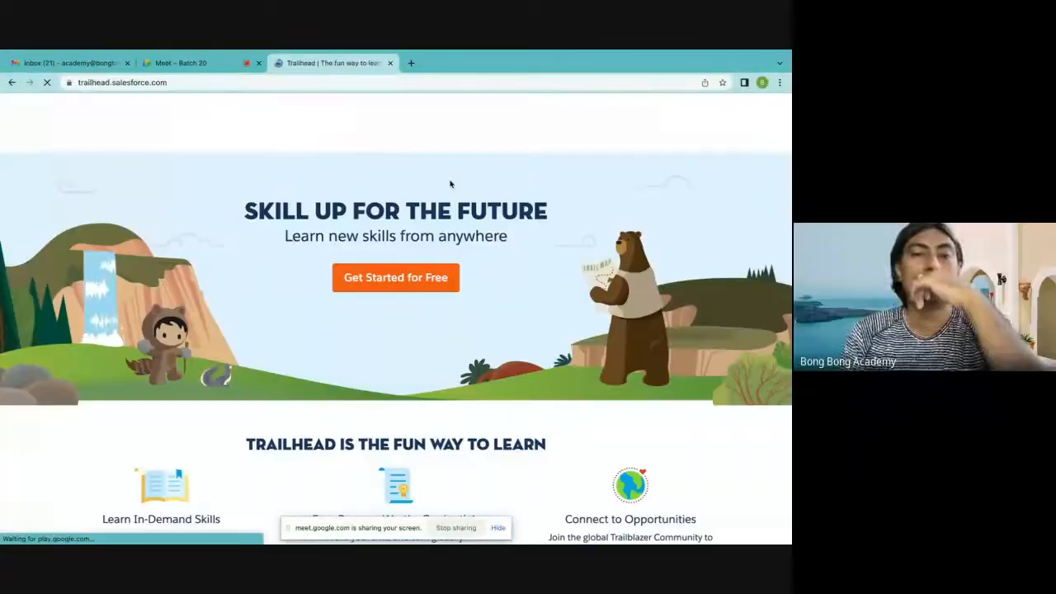
Log in to Trailhead with the remembered Trailblazer account and open its Hands-On Orgs page
click(714, 113)
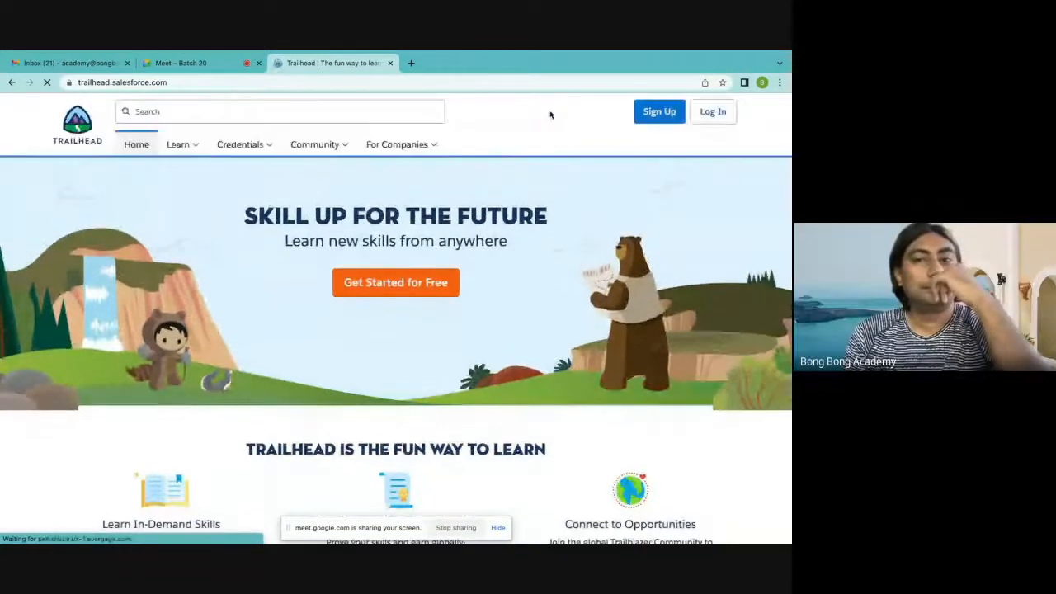
click(716, 117)
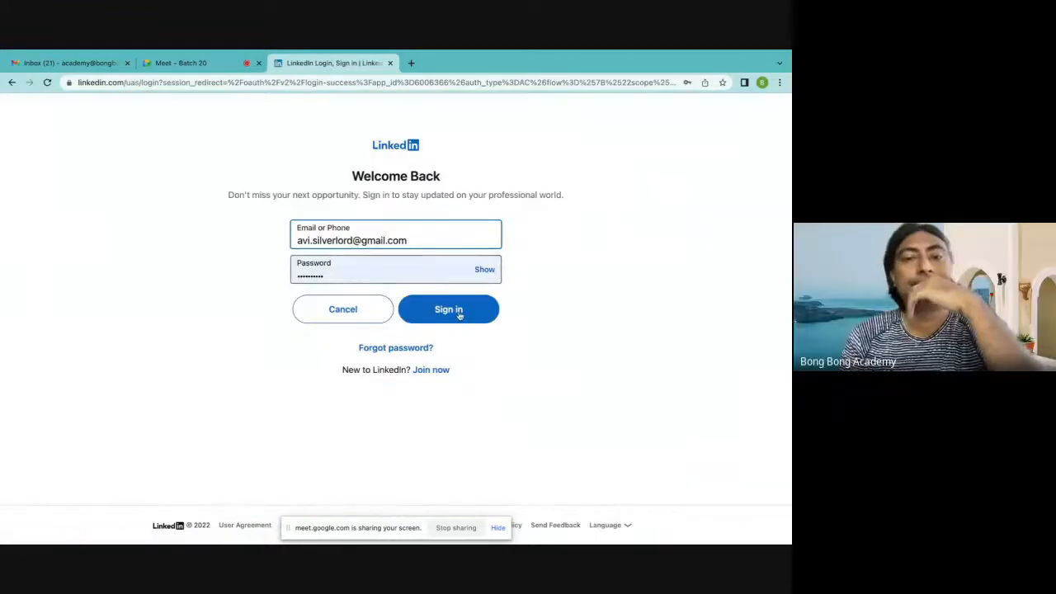
click(459, 315)
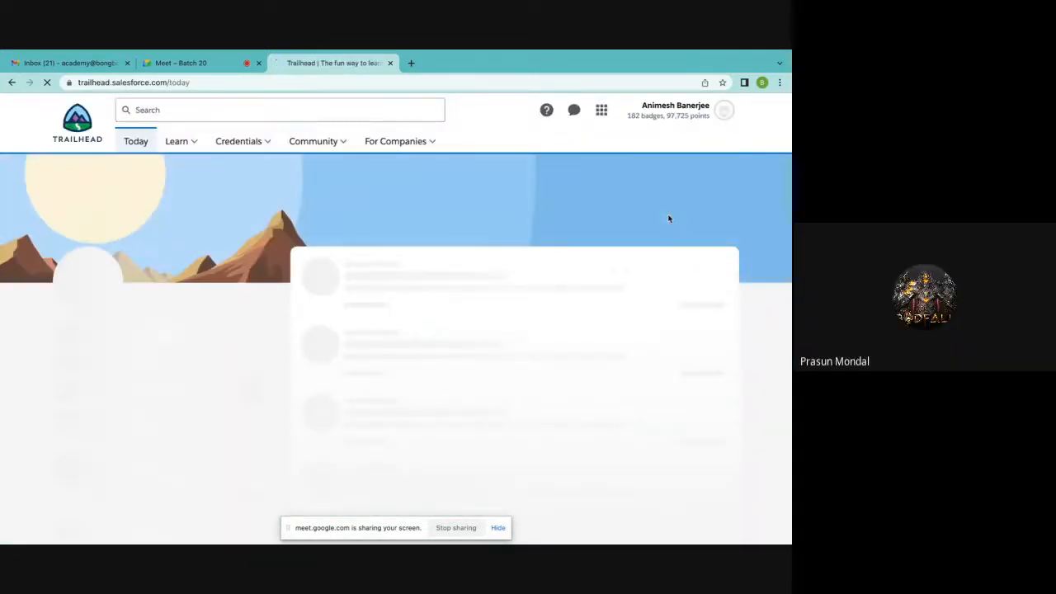
click(729, 109)
click(650, 269)
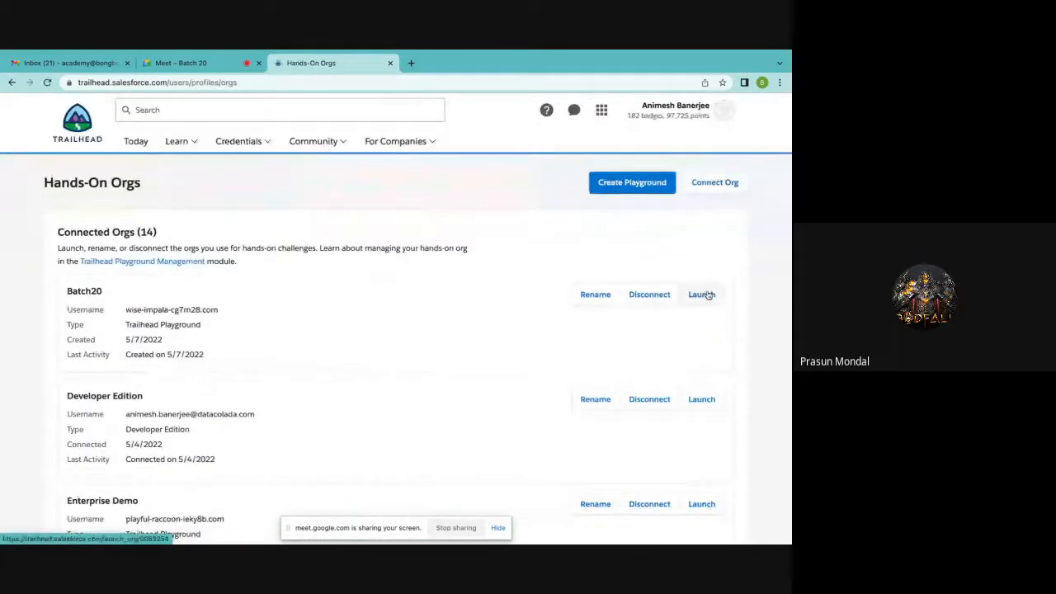
Launch the Batch20 playground org and dismiss its browser notification request and the MFA admin notice
click(702, 295)
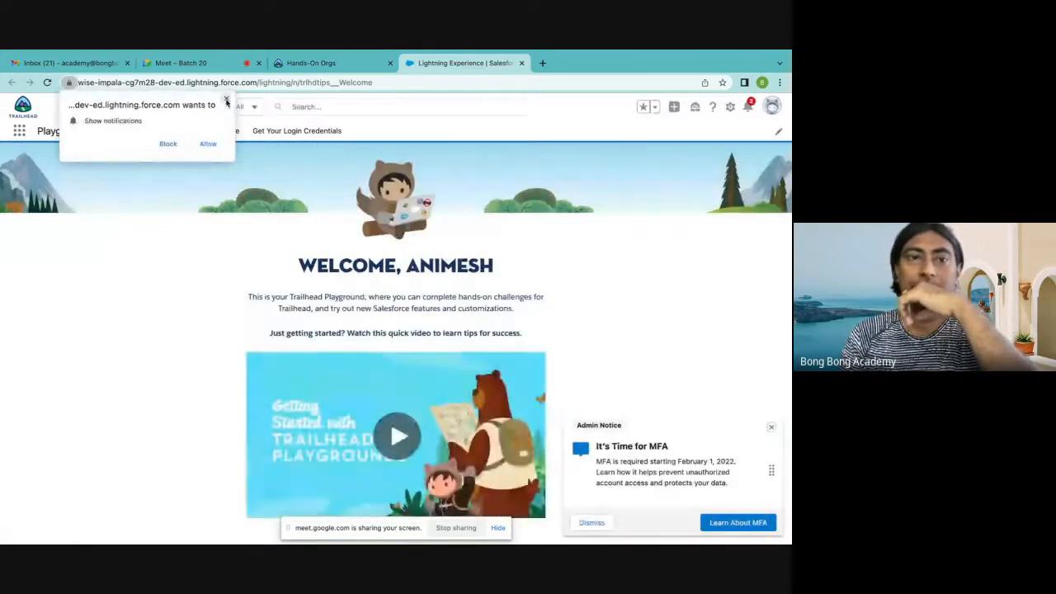
click(226, 99)
click(217, 65)
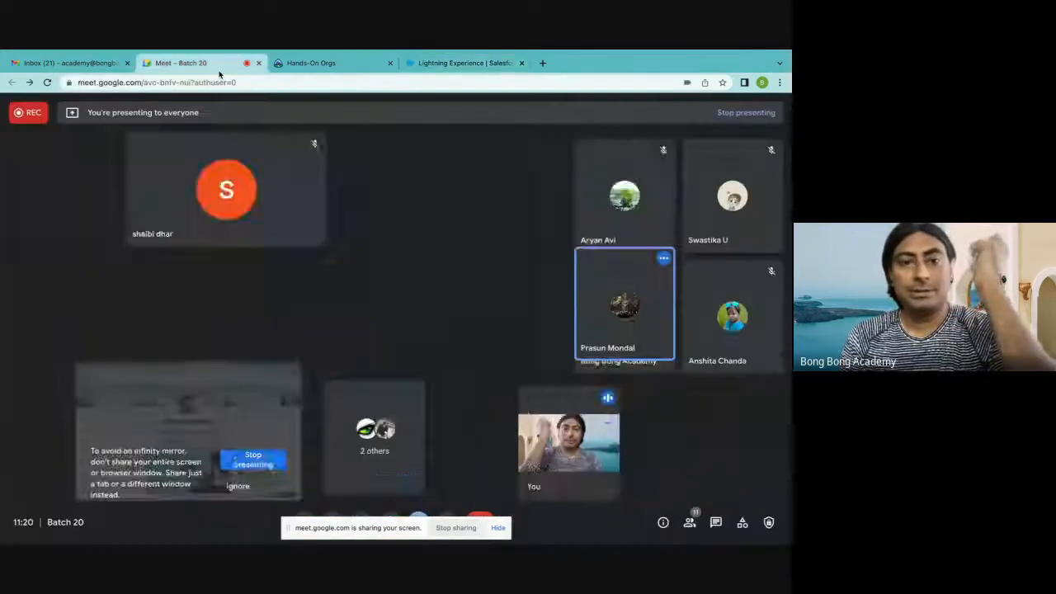
click(450, 63)
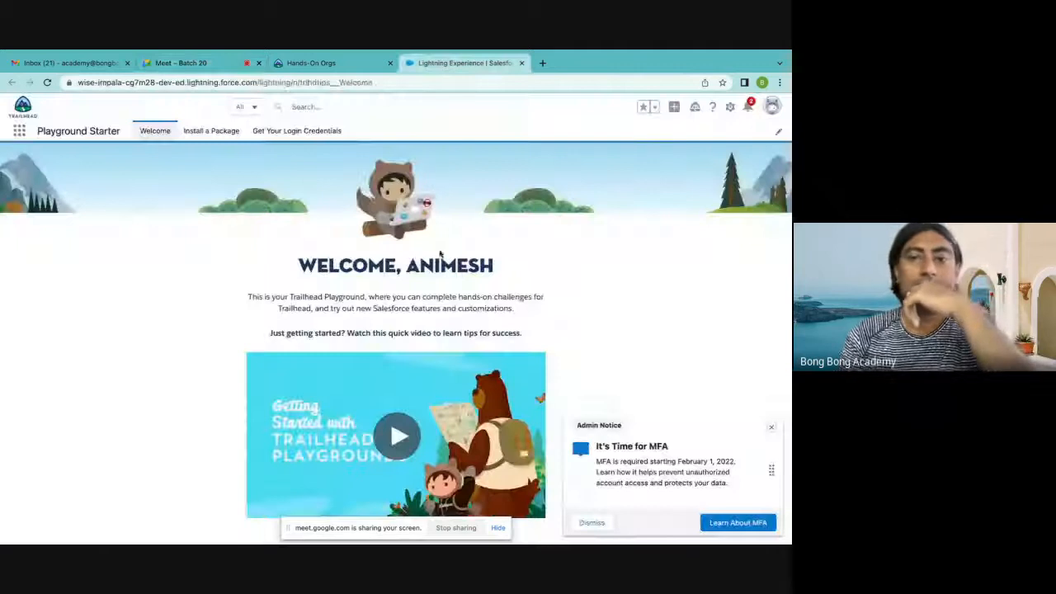
click(772, 429)
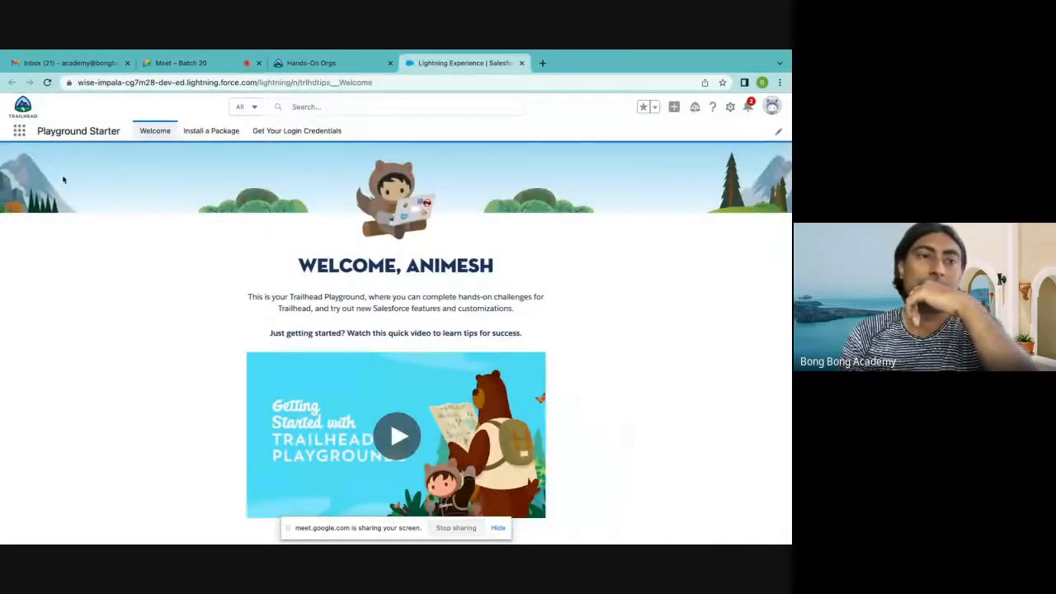
Search the available apps for "sales" and open the Sales app
click(19, 130)
text(sa)
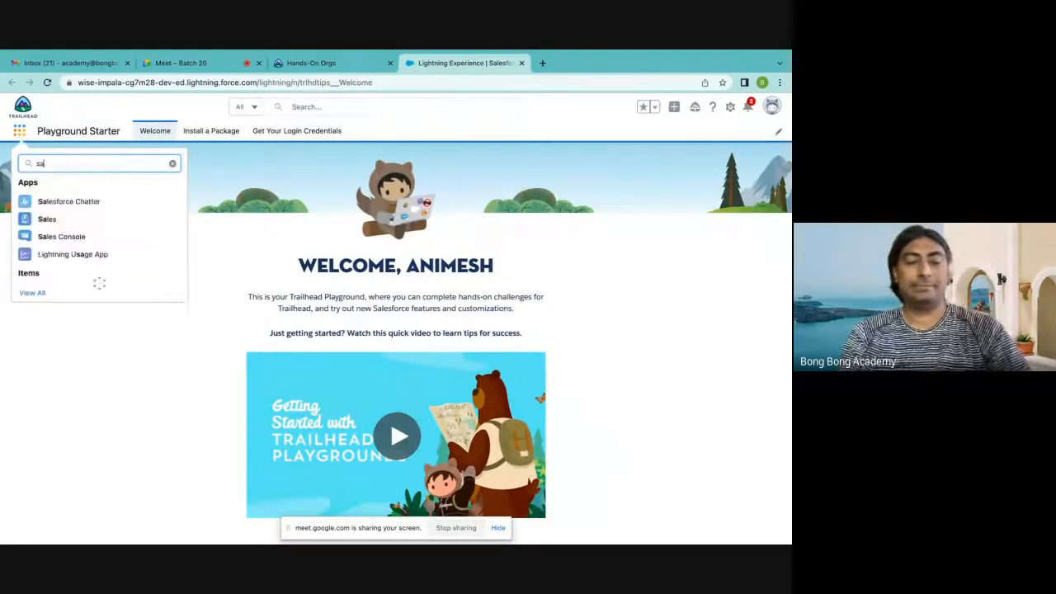
text(les)
click(41, 220)
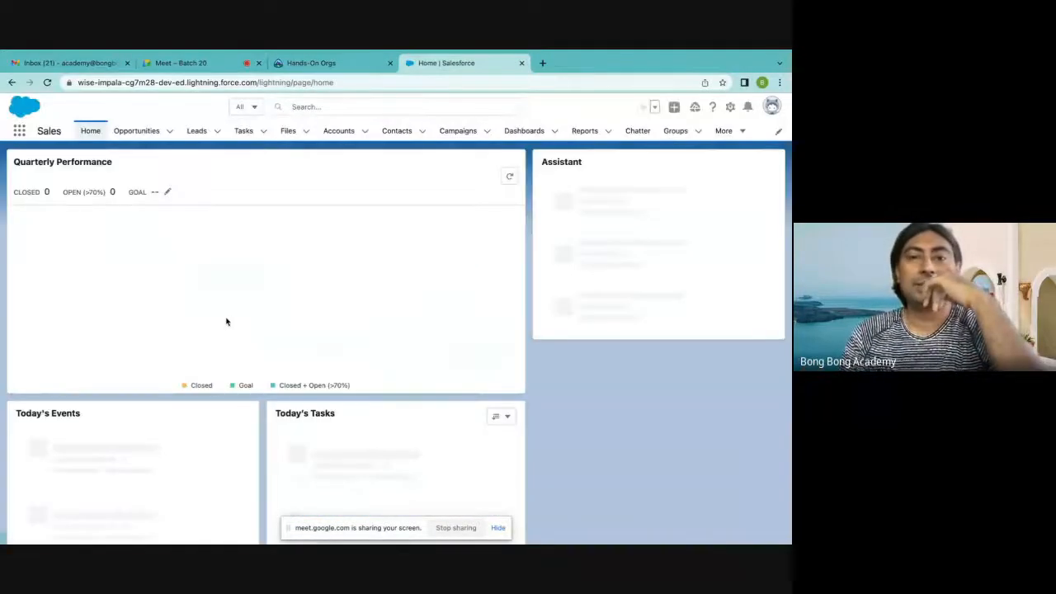
Open Accounts, allow browser notifications, dismiss the navigation tip, and switch to the All Accounts list view
click(338, 131)
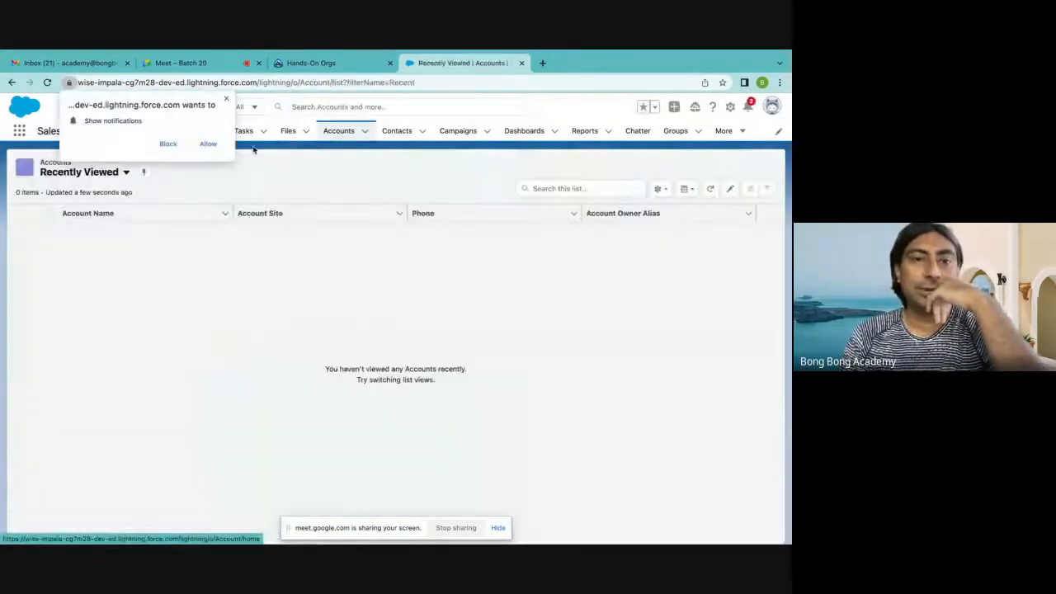
click(208, 144)
click(126, 172)
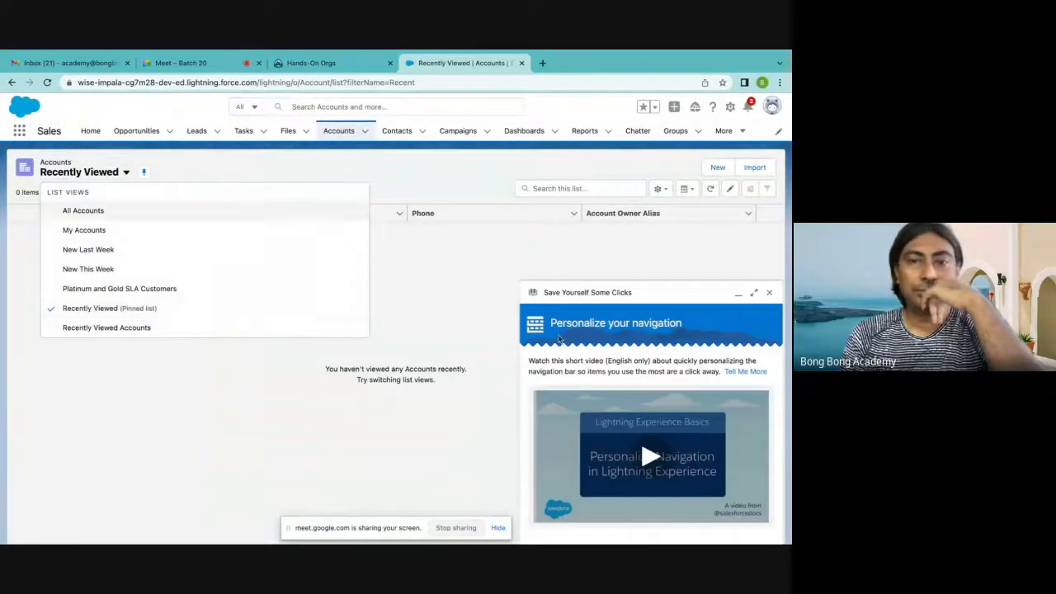
click(769, 292)
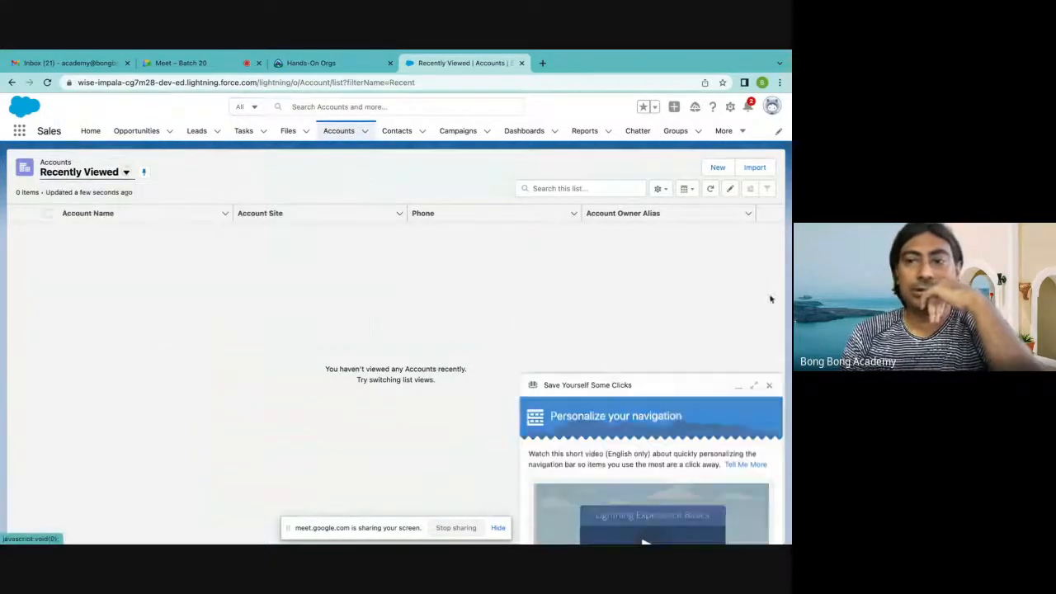
click(126, 173)
click(88, 213)
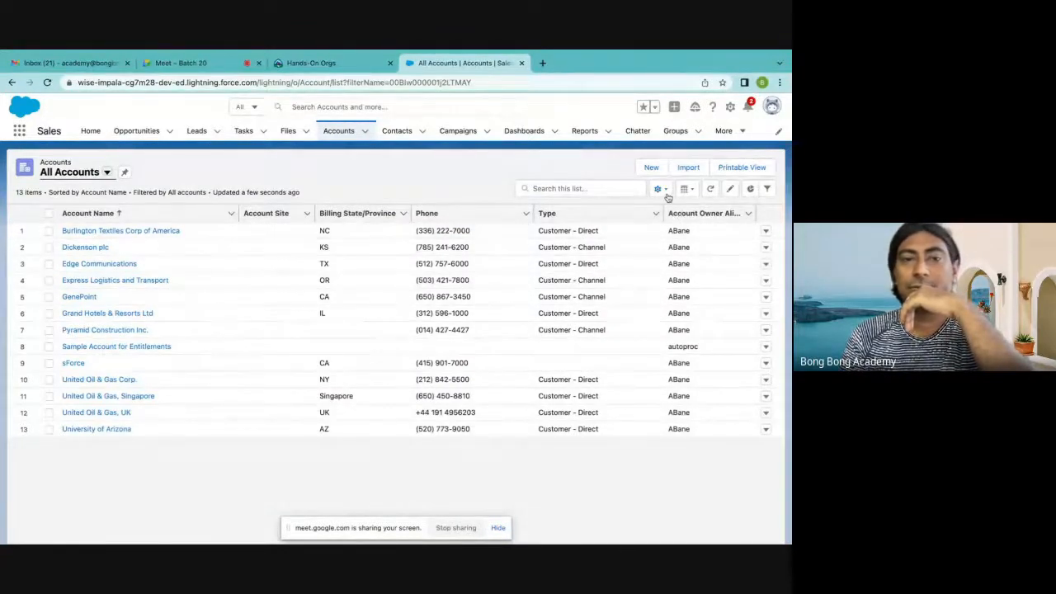
Open the field selection for the All Accounts list view and add Active to the visible fields
click(664, 191)
click(609, 319)
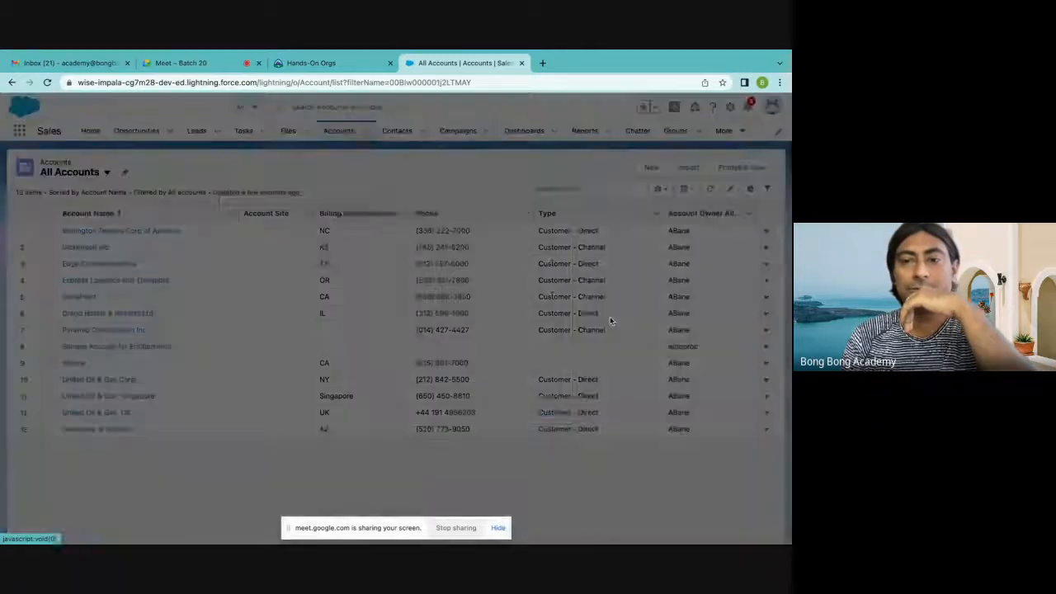
scroll(289, 322, down, 2)
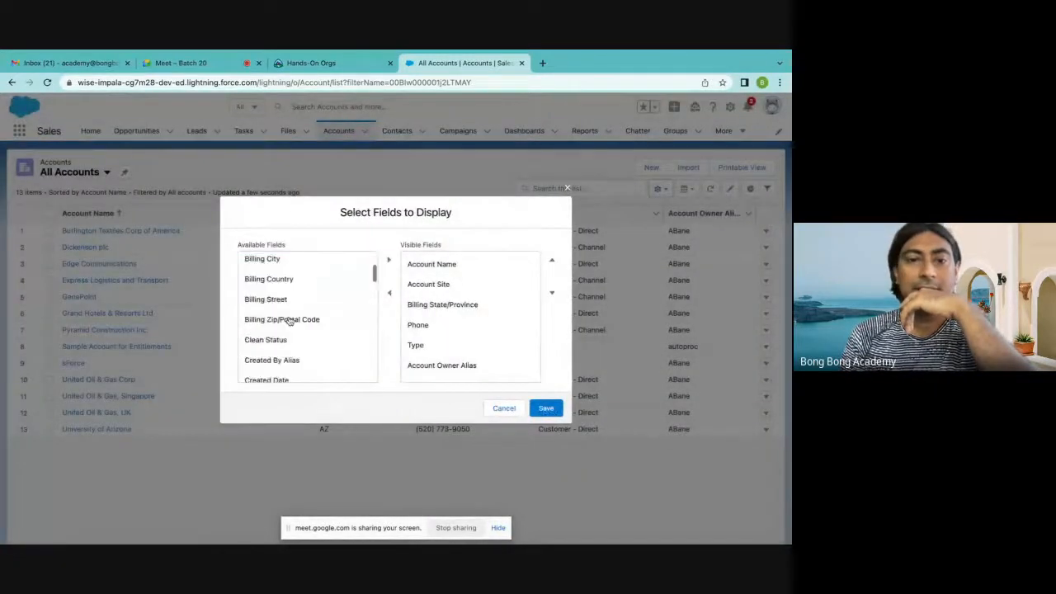
scroll(290, 321, down, 10)
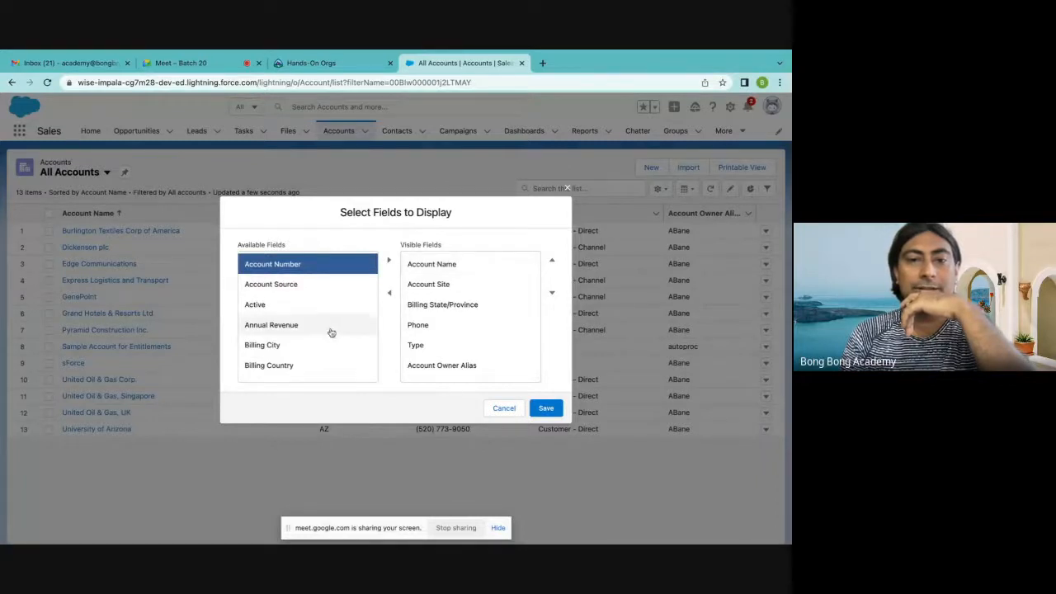
scroll(342, 293, down, 3)
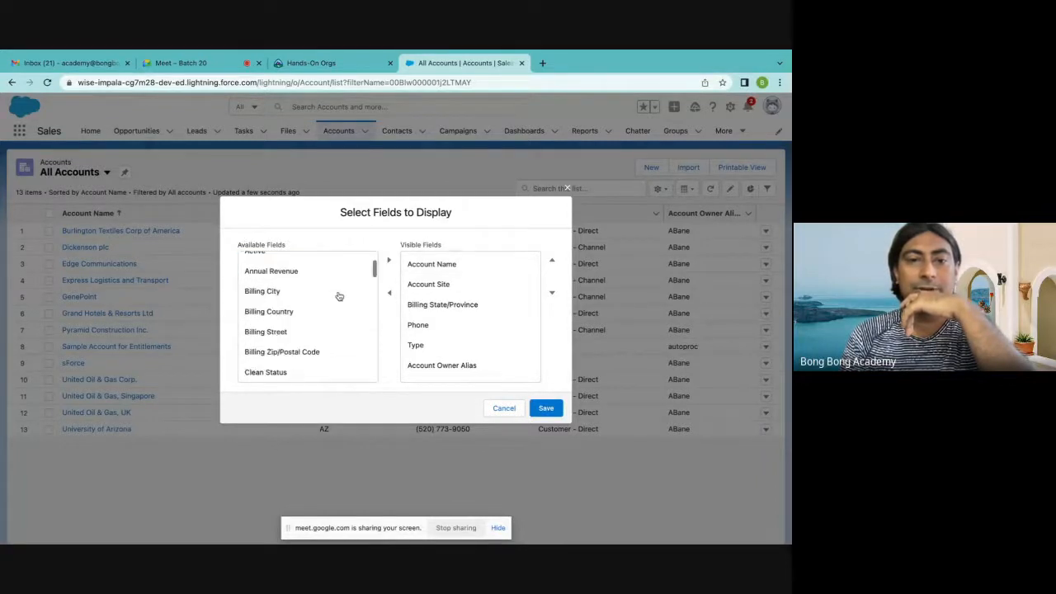
click(300, 306)
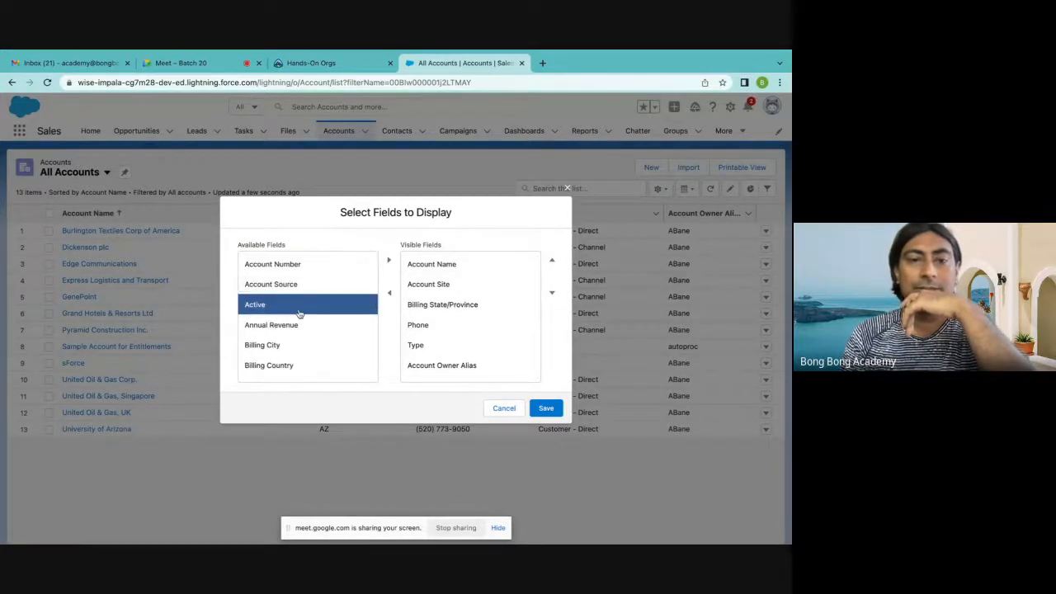
click(388, 260)
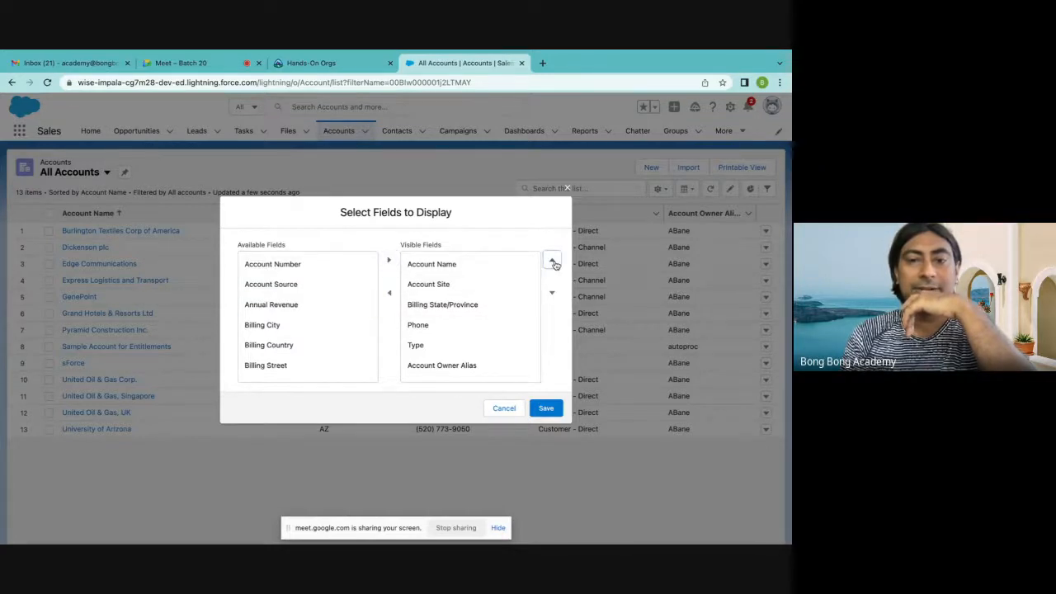
Move Active directly below Account Name in the visible fields and save the list view's field selection
scroll(476, 370, down, 1)
click(464, 370)
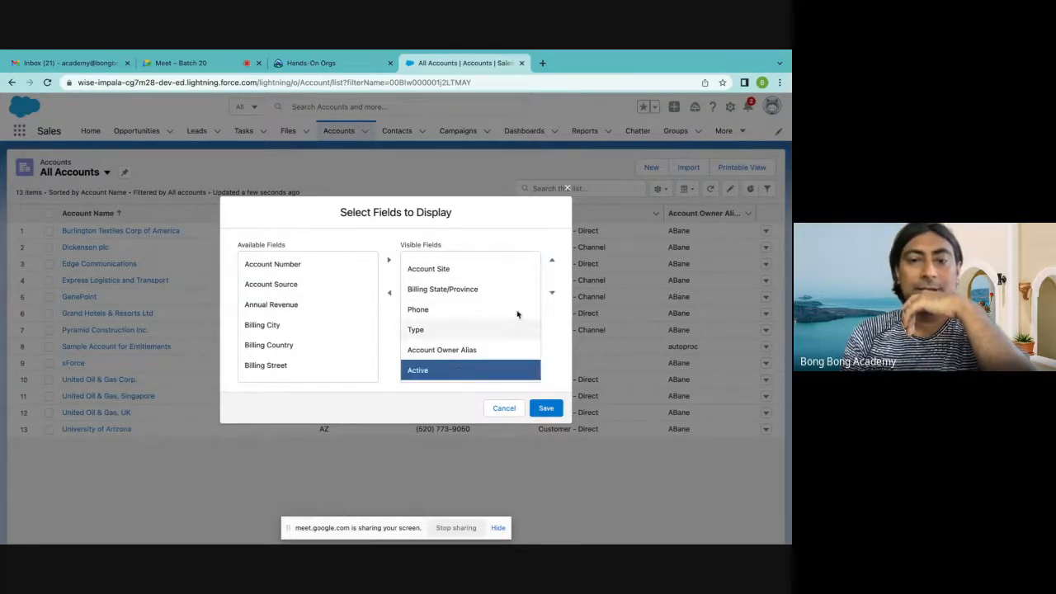
click(552, 261)
click(552, 261)
click(552, 261)
click(552, 260)
click(552, 261)
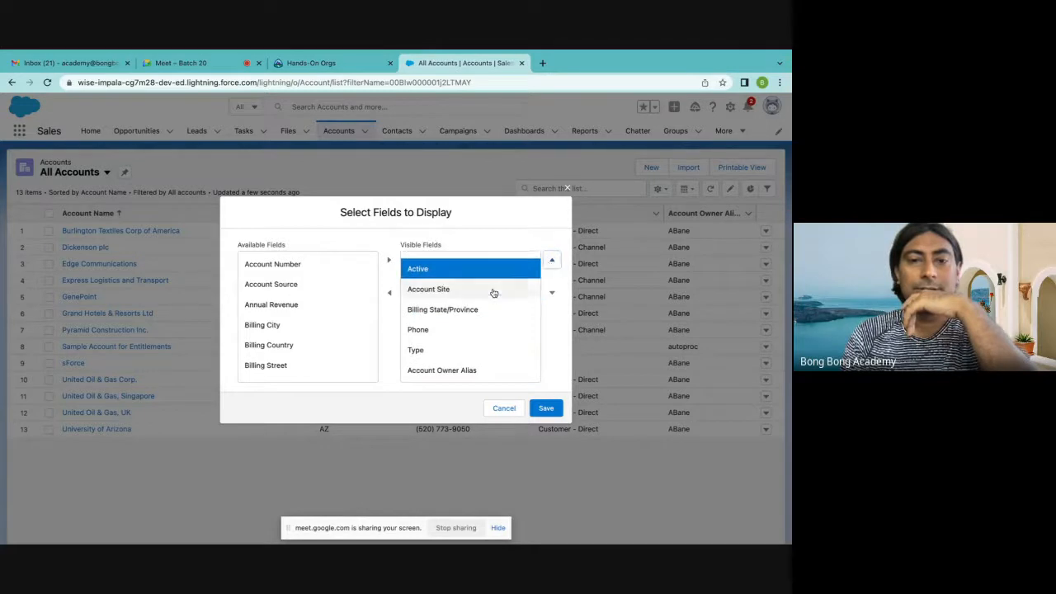
scroll(495, 292, up, 1)
click(545, 408)
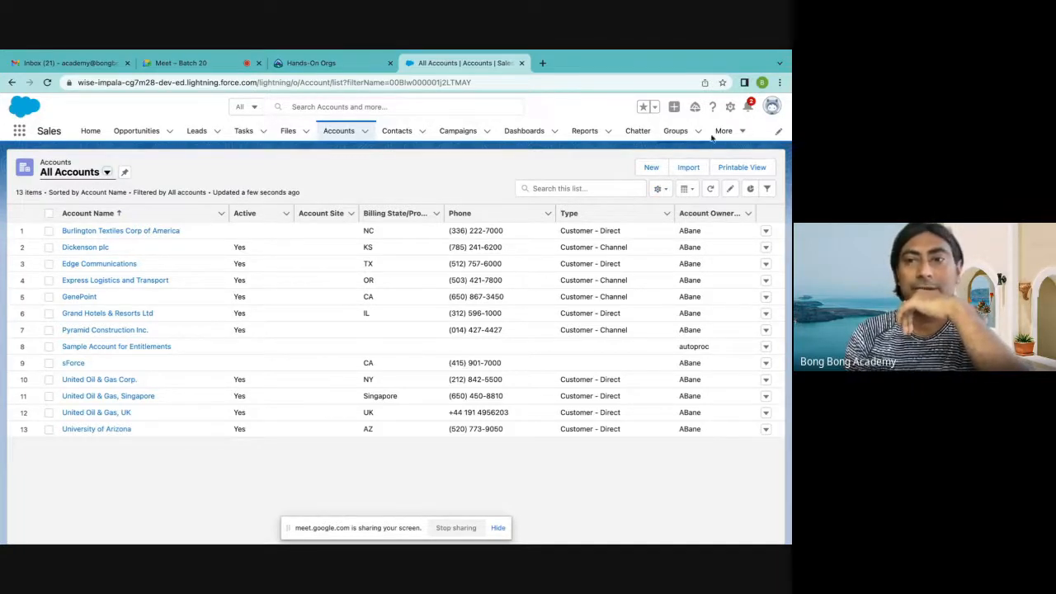
Open Salesforce Setup in its own browser tab and dismiss the Prompt & Walkthrough Tips window
click(731, 109)
click(687, 139)
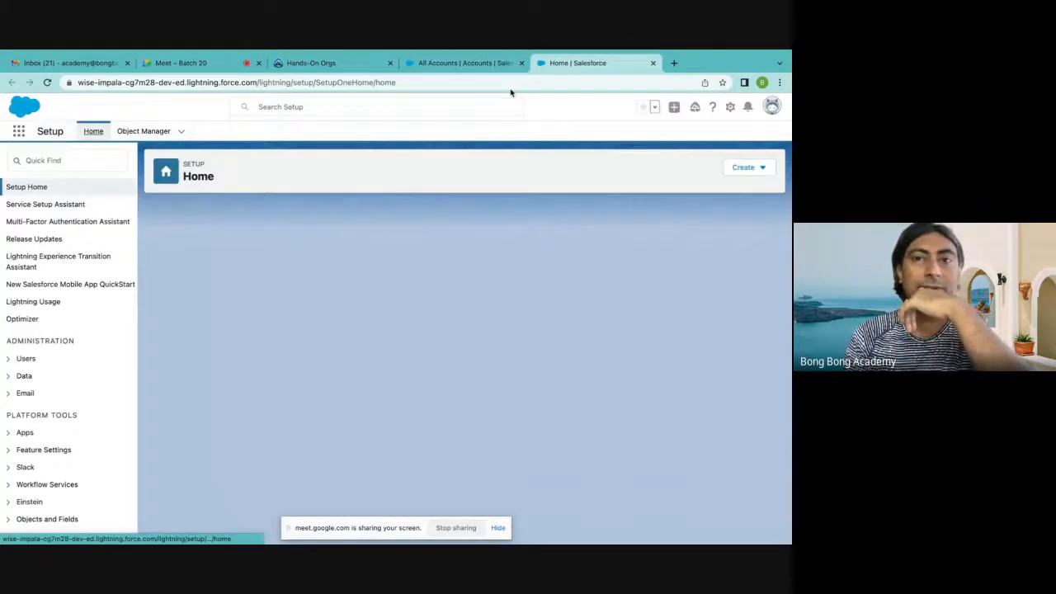
click(484, 65)
click(729, 110)
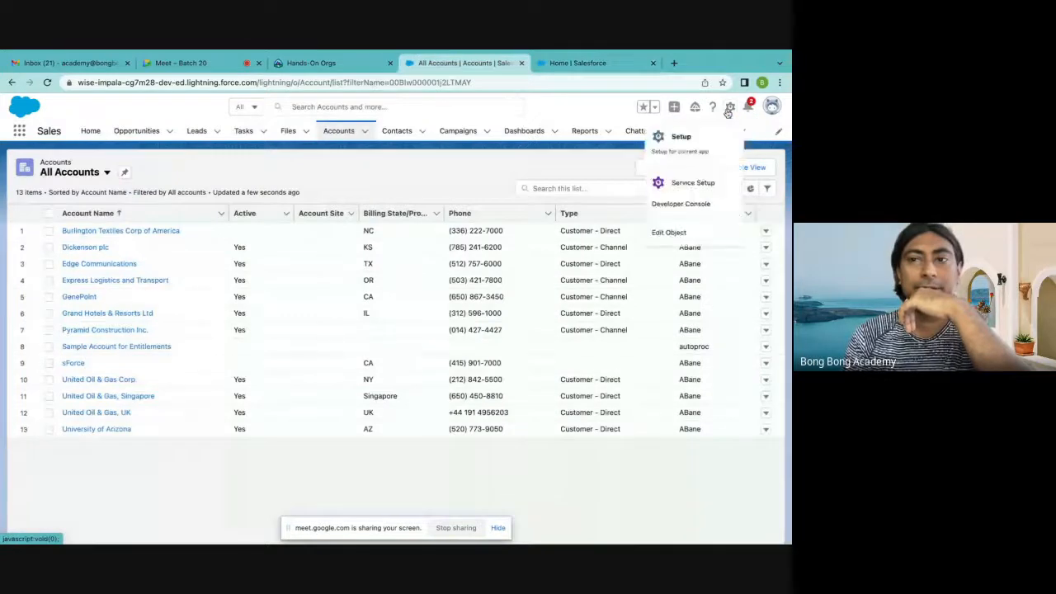
click(577, 63)
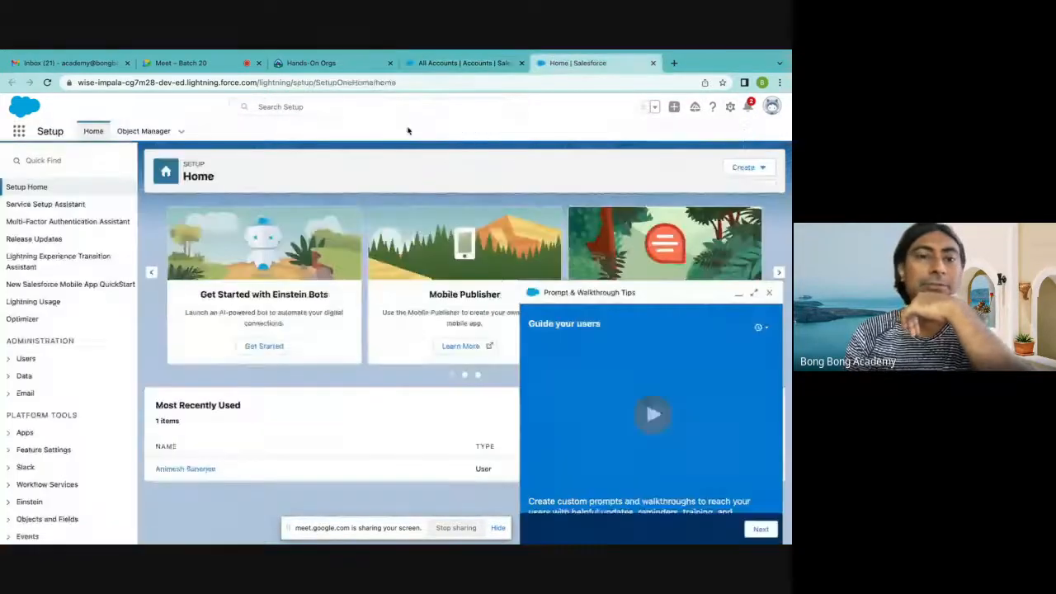
click(768, 292)
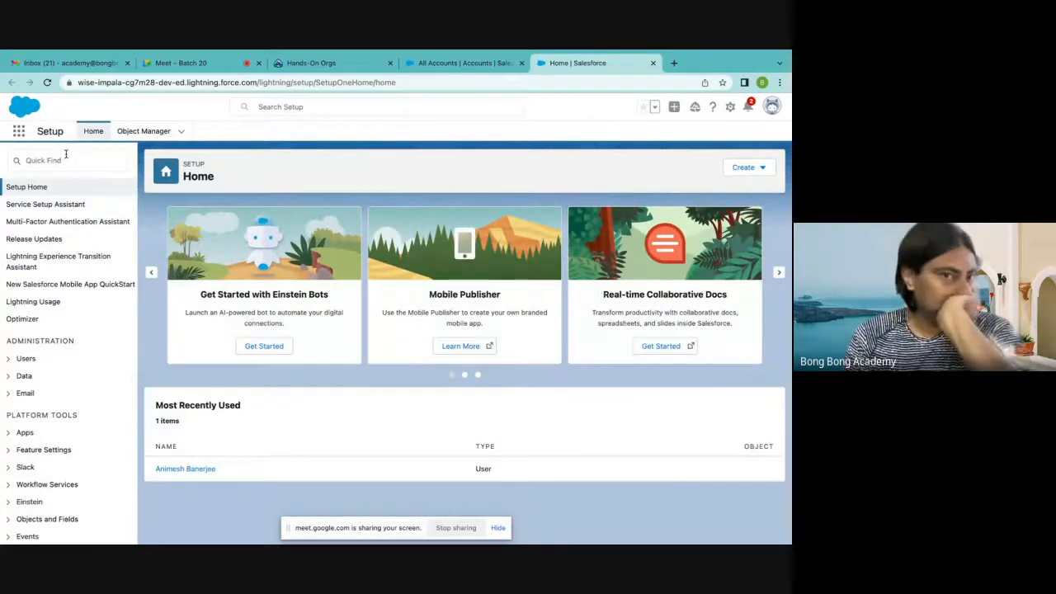
Filter the Object Manager list by "acc" and open the Account object
click(145, 135)
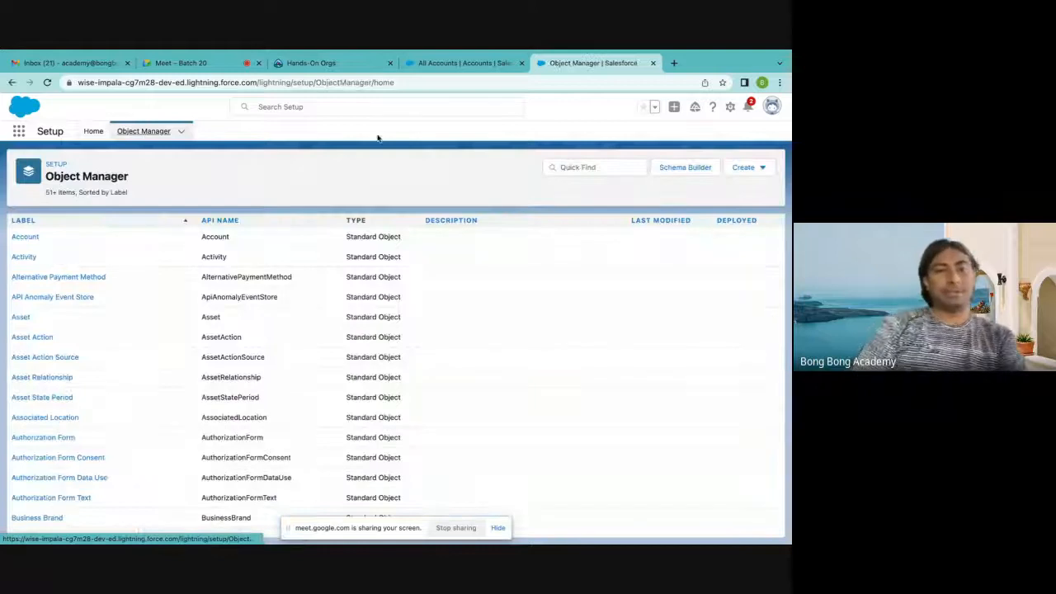
click(565, 169)
text(acc)
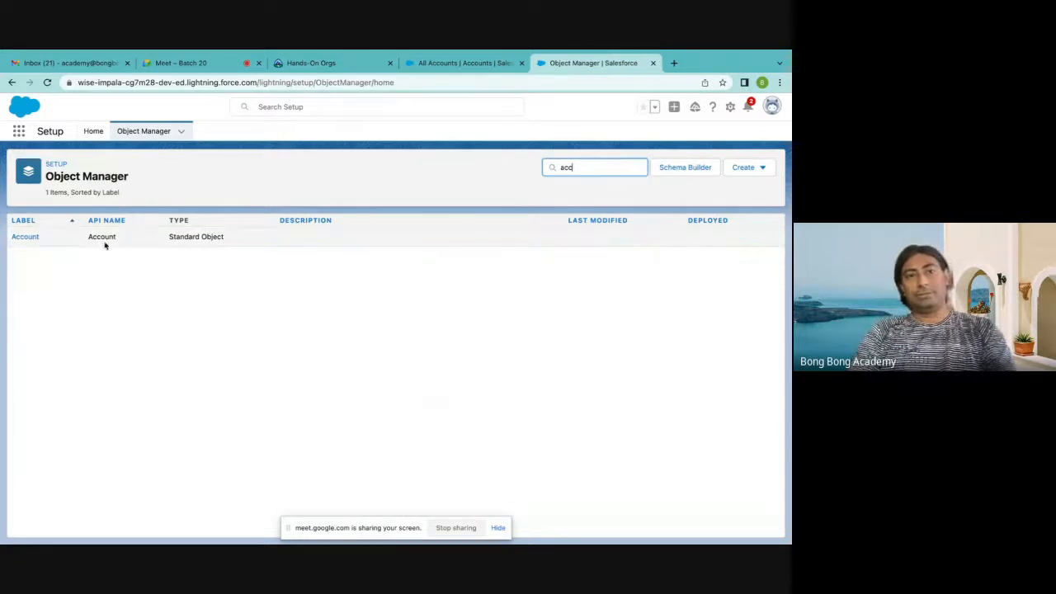
click(17, 237)
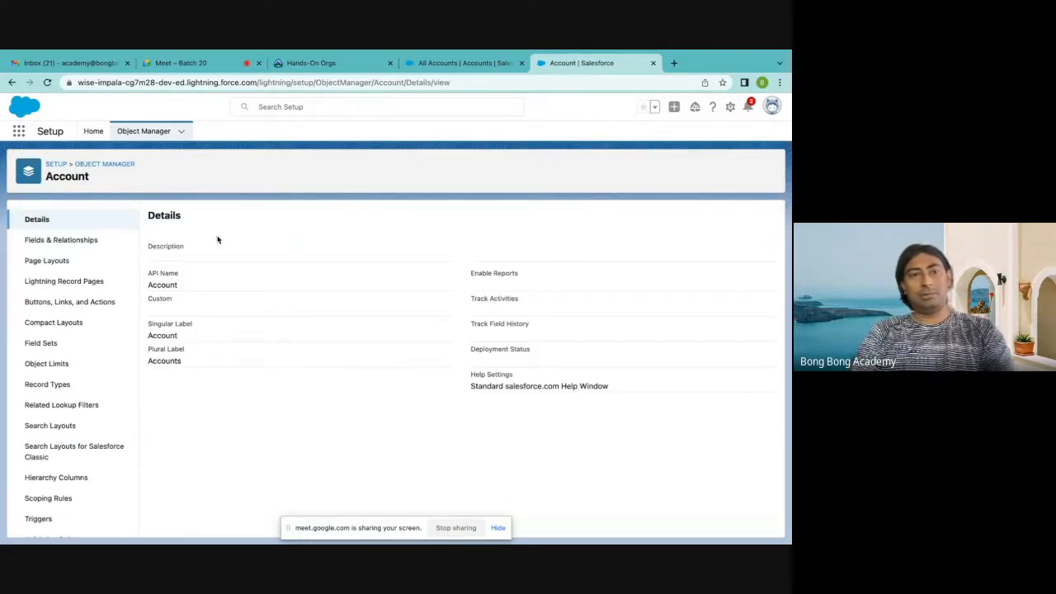
Open the Account object's Fields & Relationships and examine the labels, field names and data types through the whole list
click(66, 240)
click(57, 225)
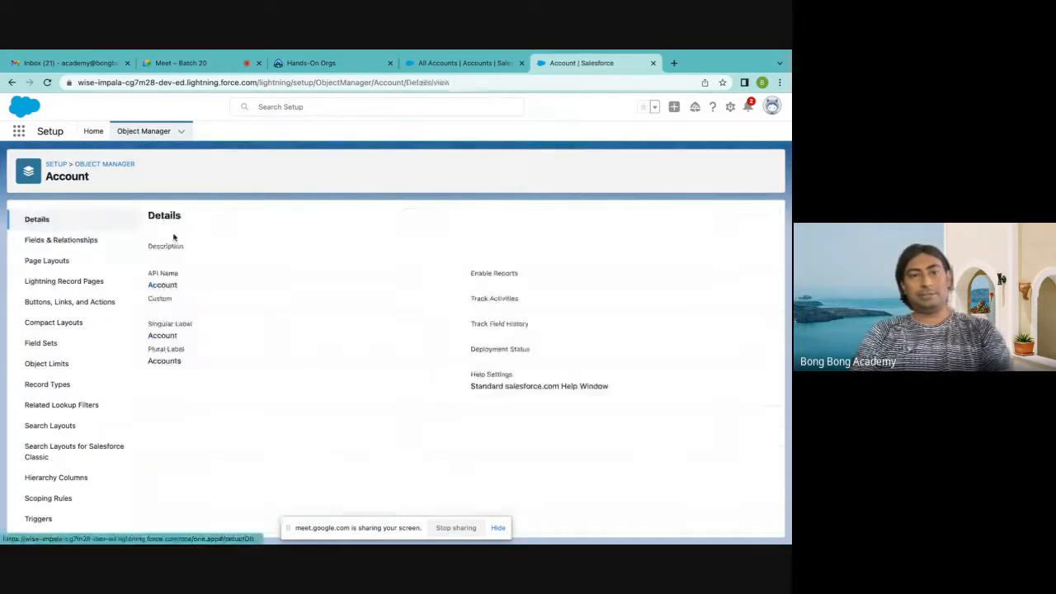
click(67, 249)
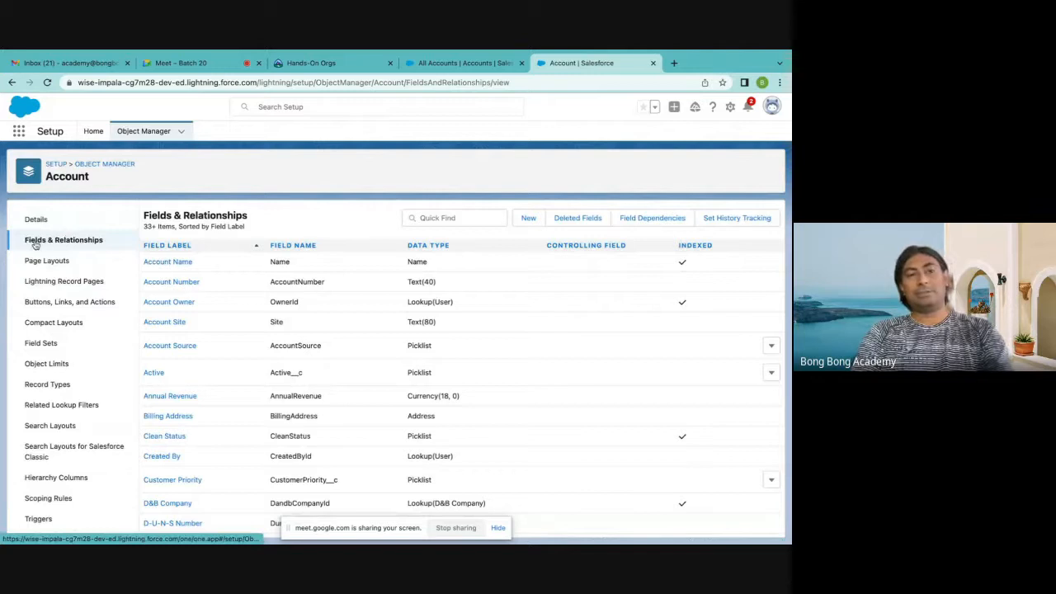
scroll(277, 330, down, 1)
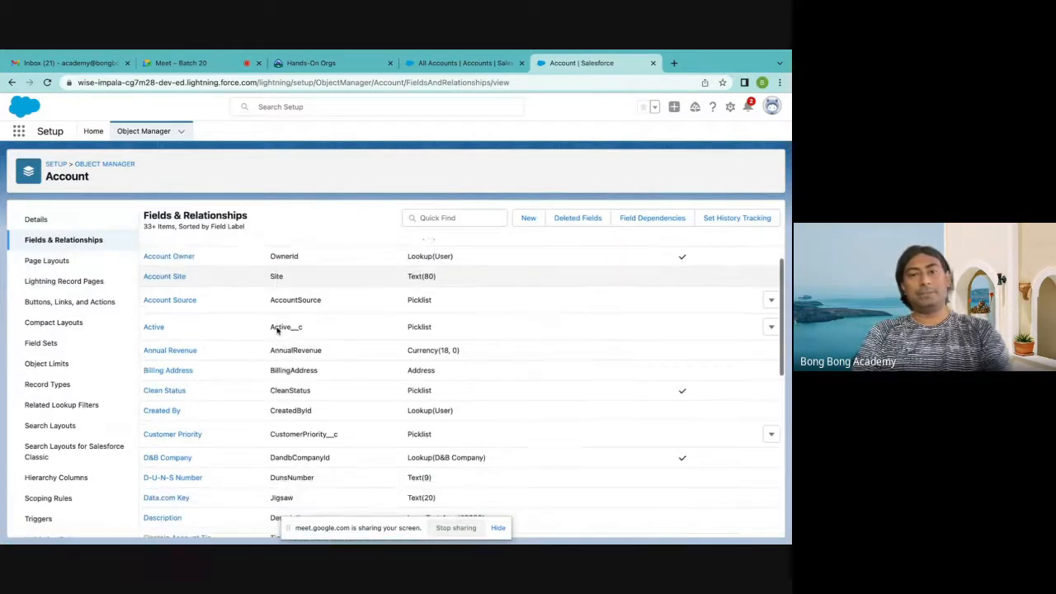
scroll(278, 331, down, 15)
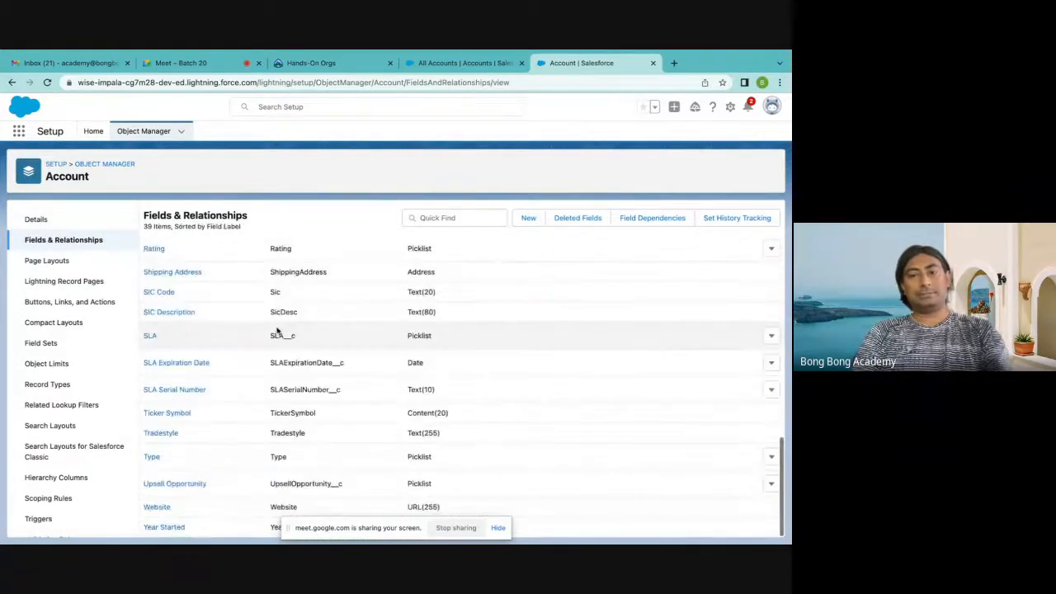
scroll(277, 331, up, 5)
scroll(277, 331, up, 10)
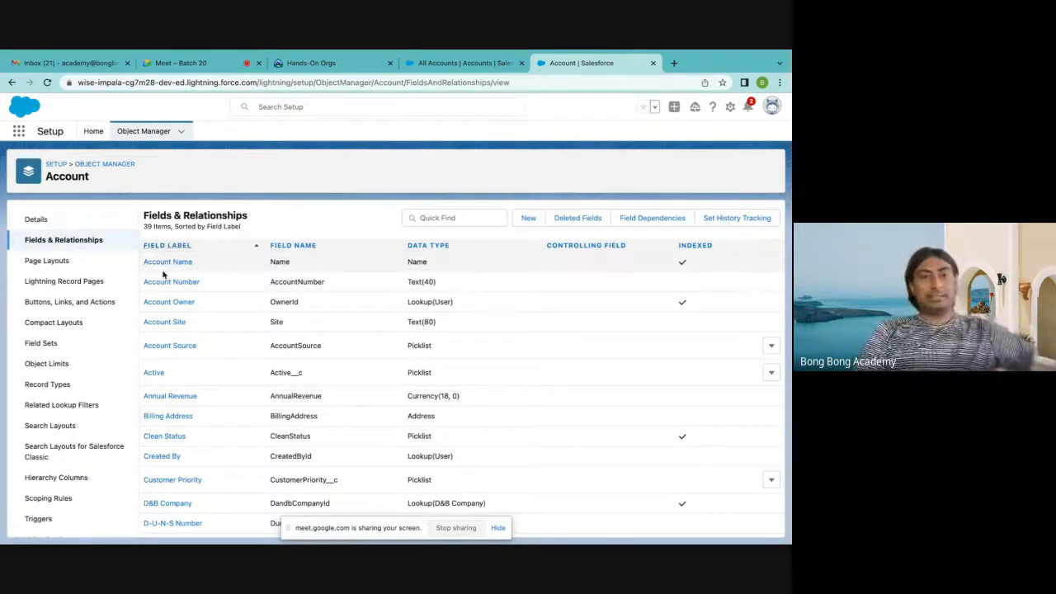
Open a new account form from All Accounts, highlight the Account Name label, and return to the Account field list in Setup to compare
click(437, 63)
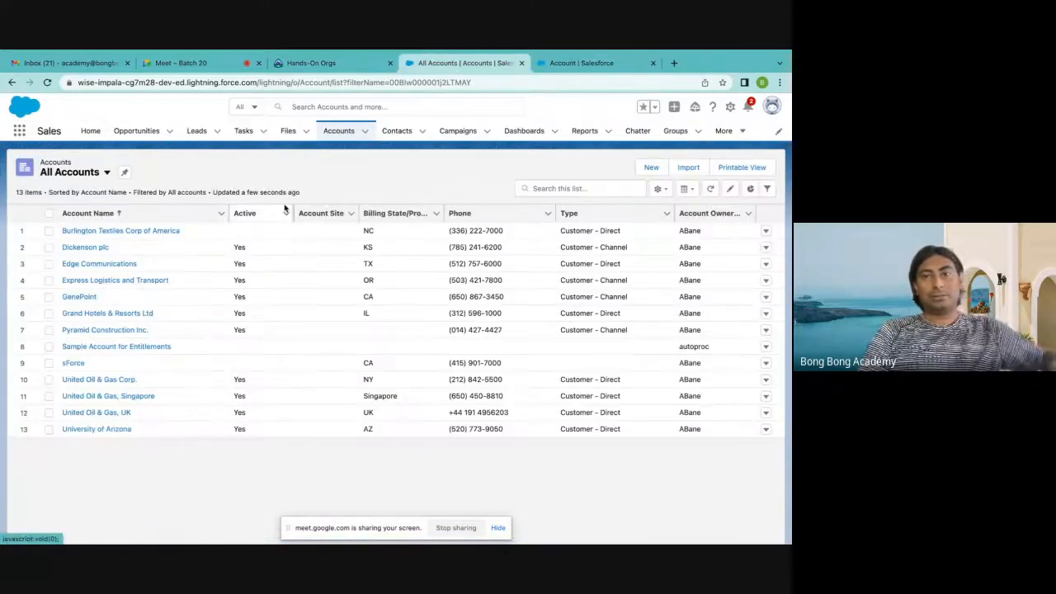
click(651, 167)
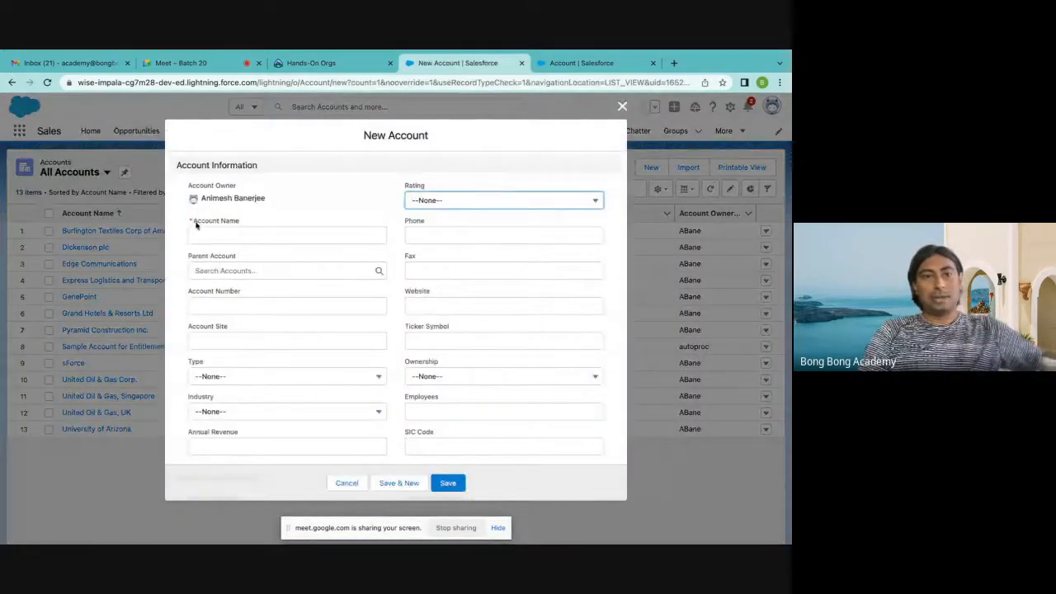
drag(195, 224, 256, 229)
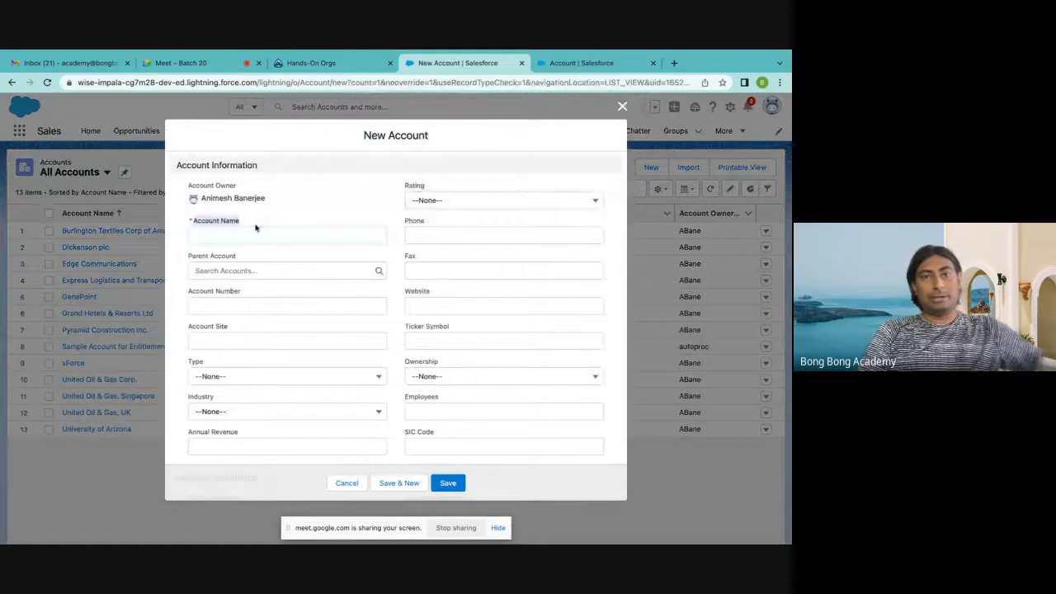
click(563, 63)
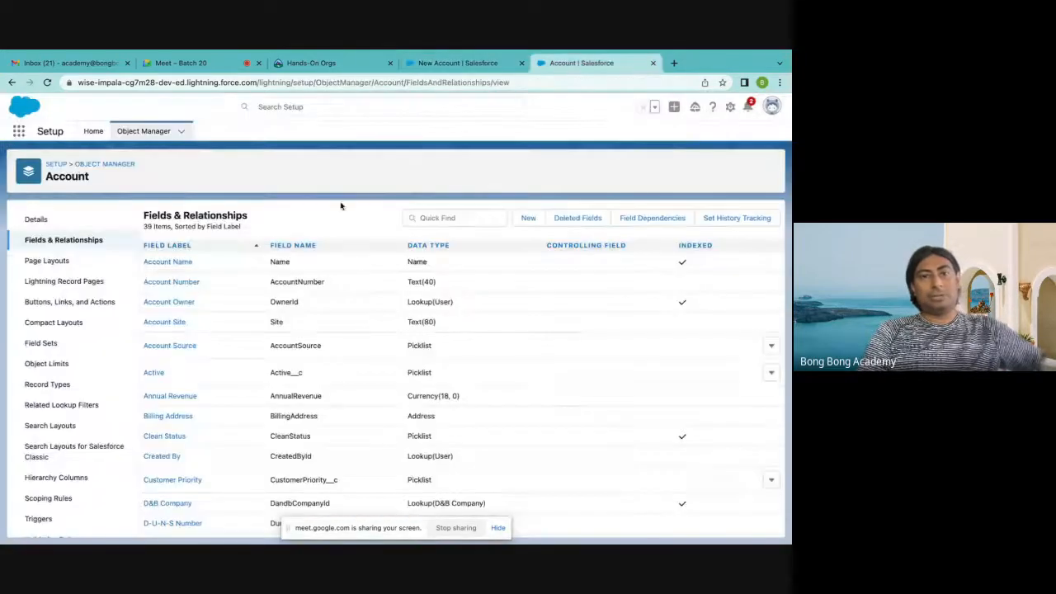
Highlight the field name of Account Name and the __c suffix of Active, and examine the other __c field names through the list
double_click(283, 264)
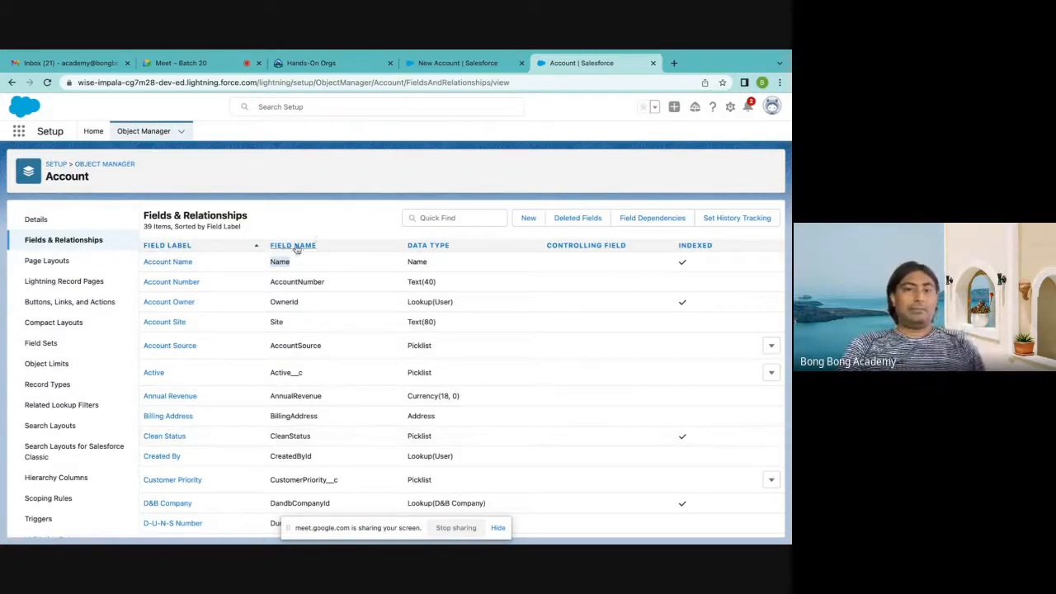
scroll(297, 363, down, 2)
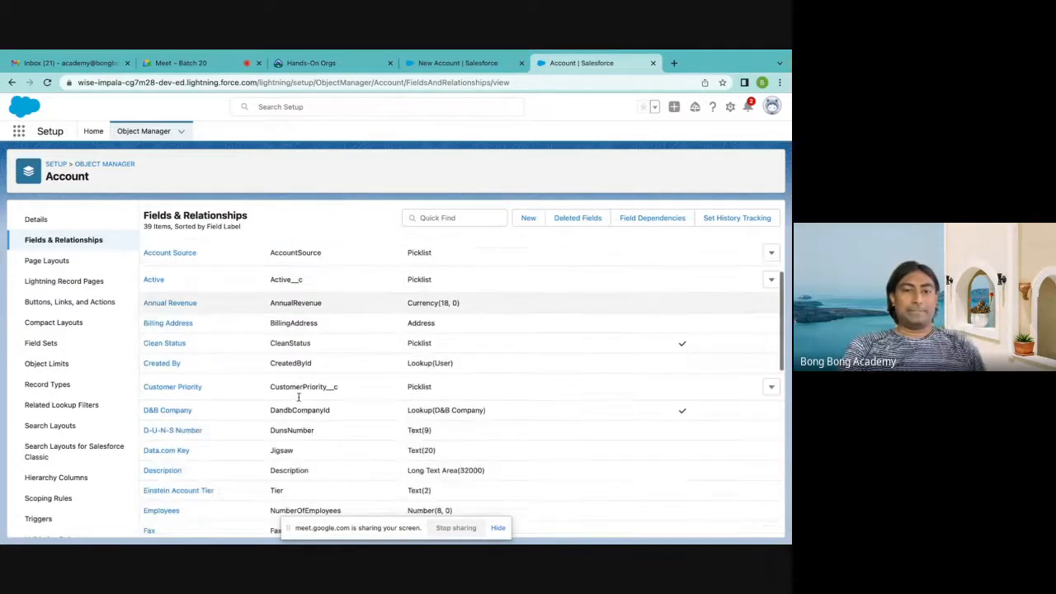
scroll(298, 397, down, 5)
scroll(308, 361, up, 10)
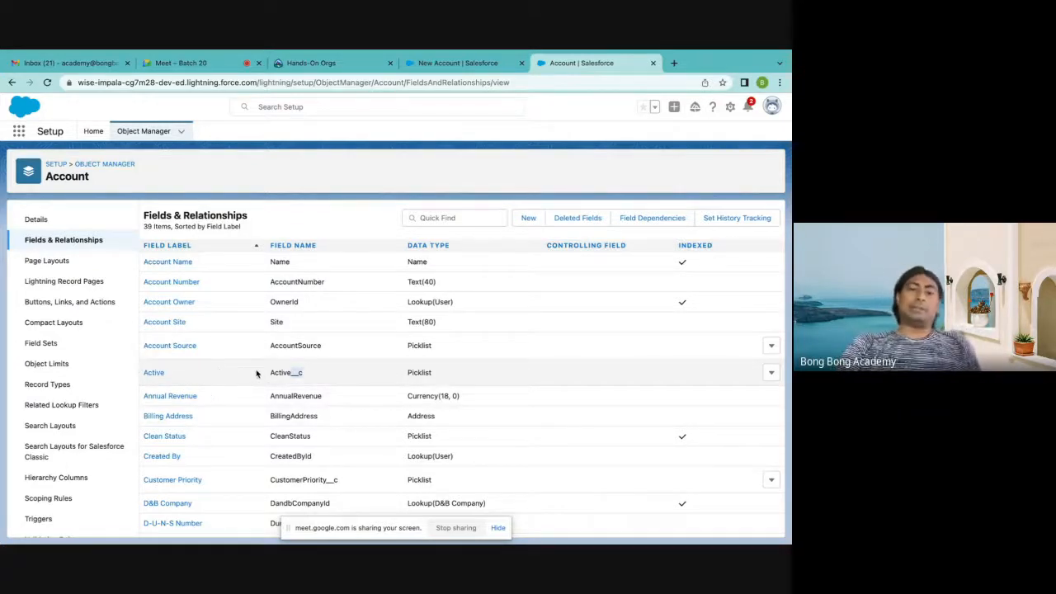
scroll(256, 373, down, 3)
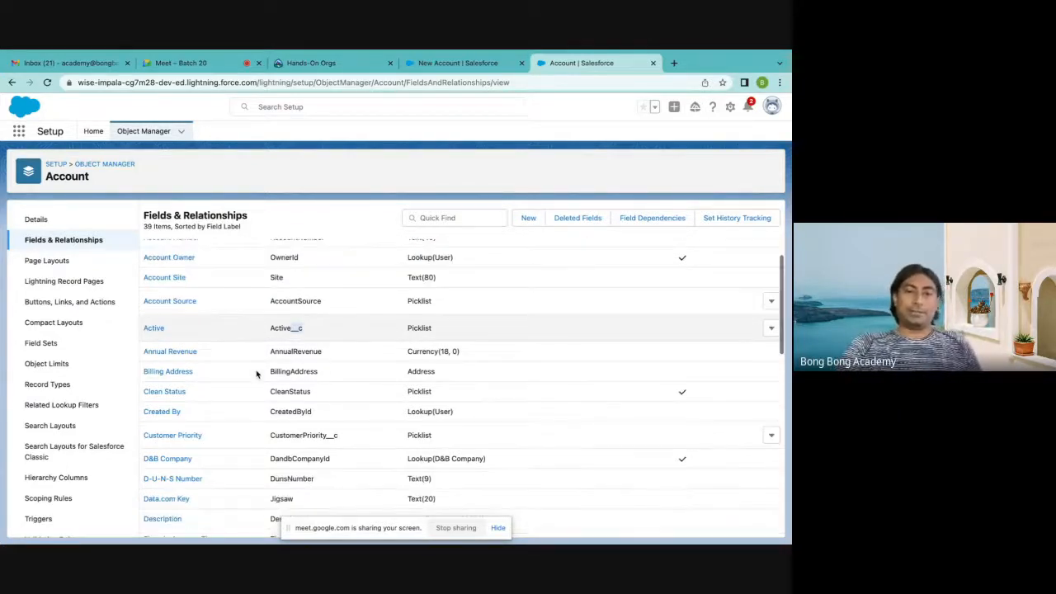
click(314, 387)
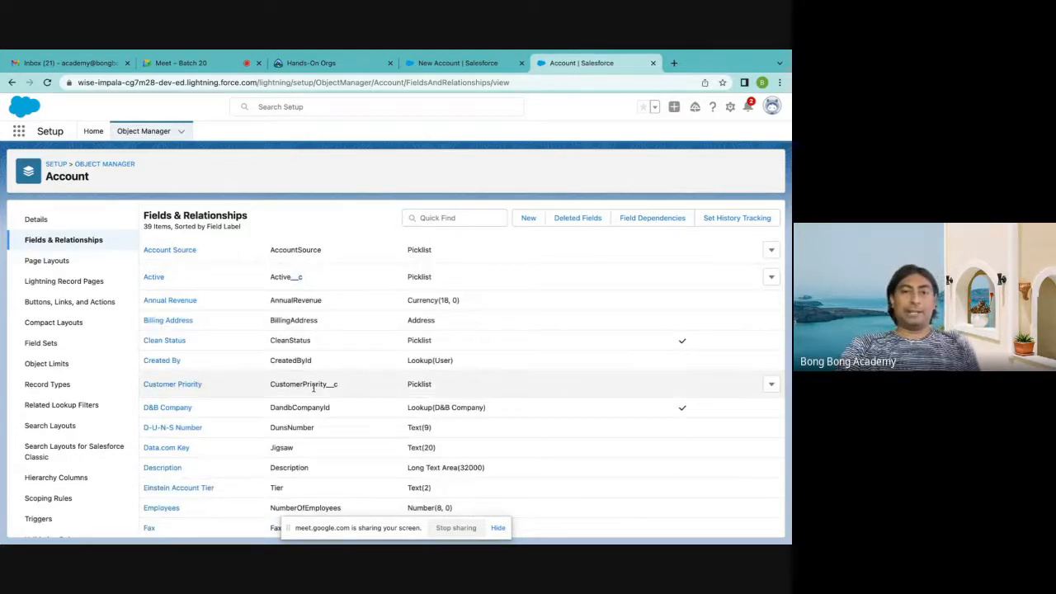
scroll(314, 388, down, 9)
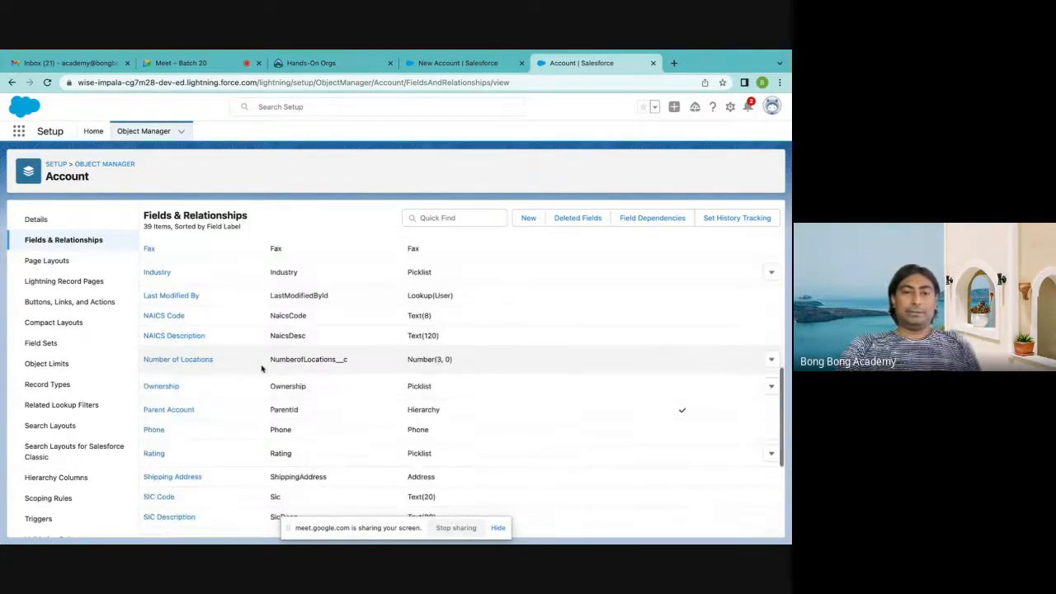
scroll(339, 355, down, 6)
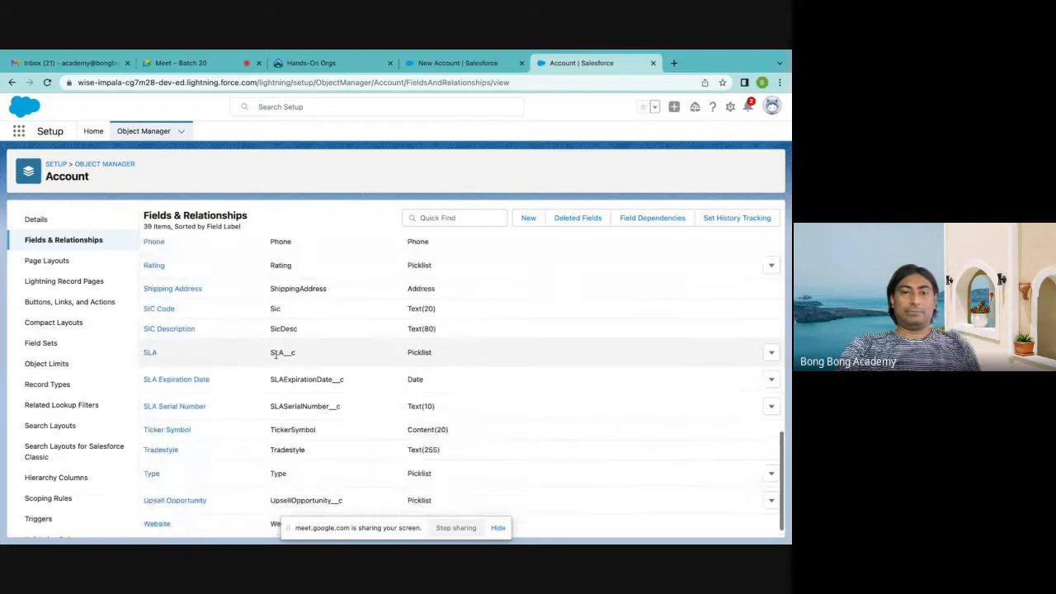
scroll(293, 406, down, 1)
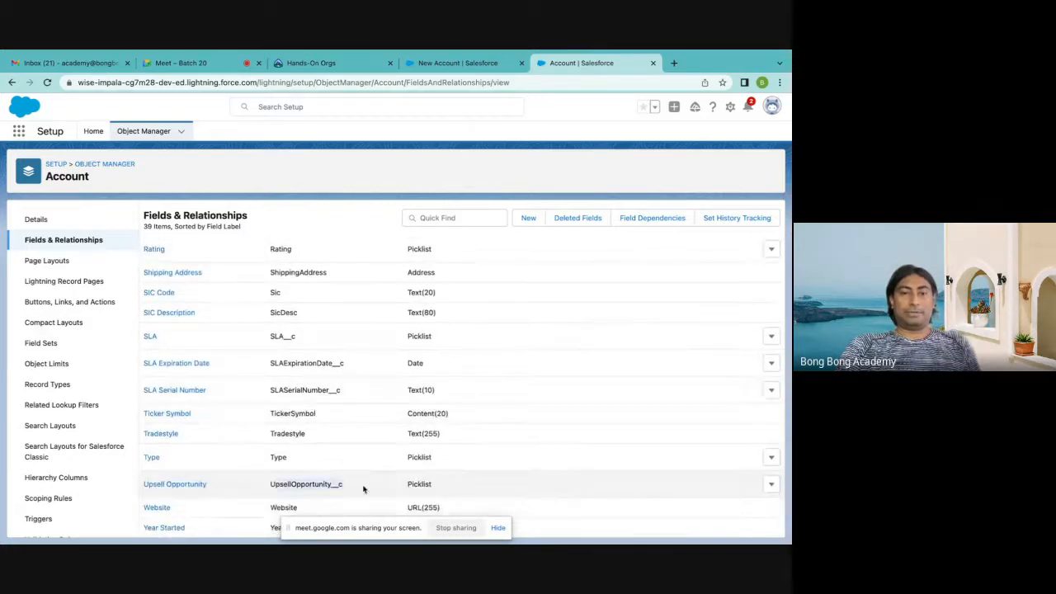
scroll(370, 489, up, 20)
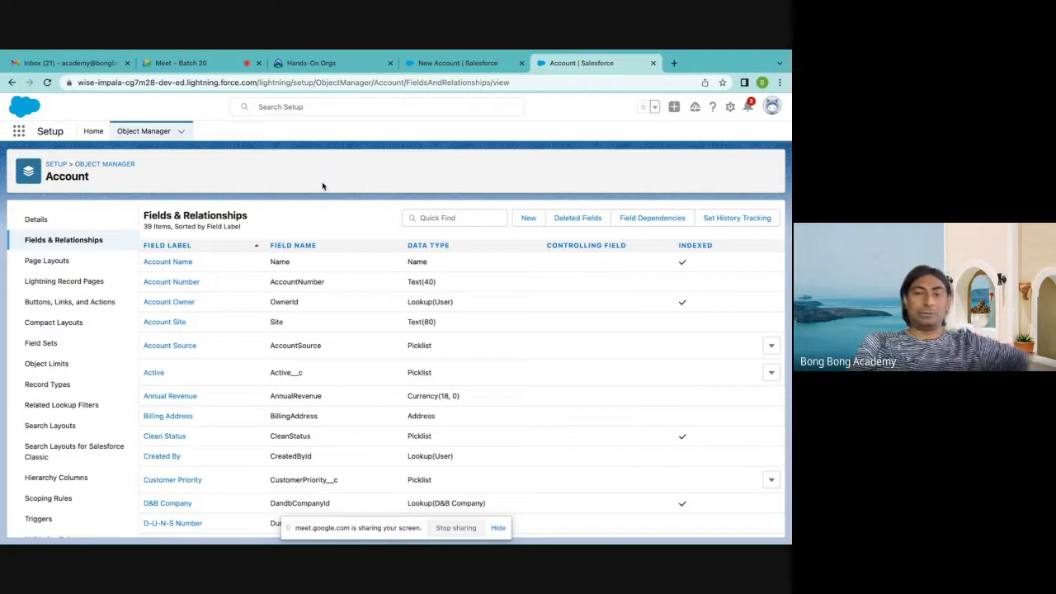
Search the Account object's fields for GST
scroll(363, 280, down, 8)
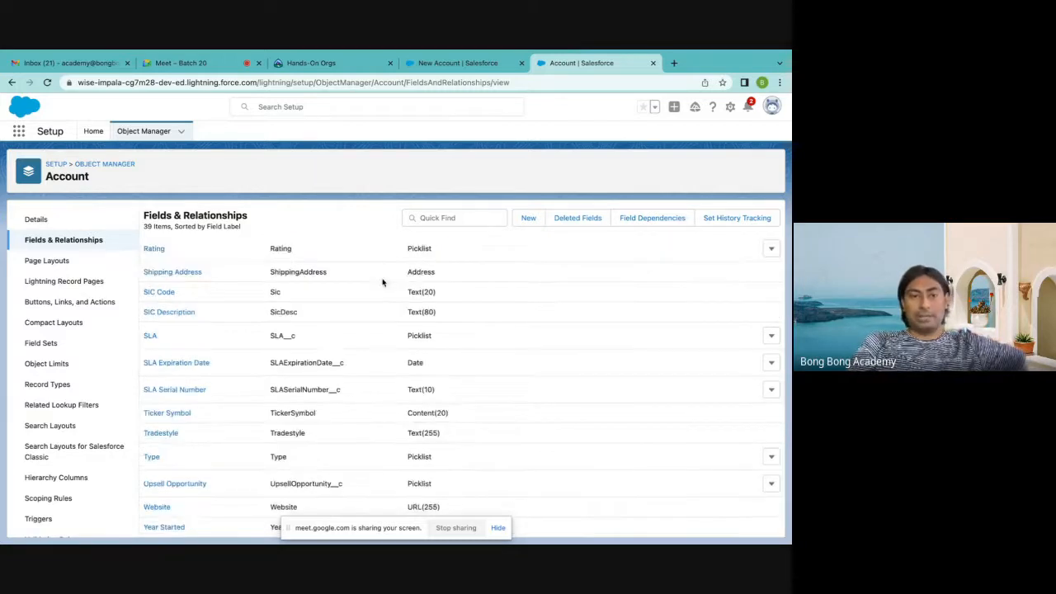
scroll(355, 285, up, 8)
click(438, 218)
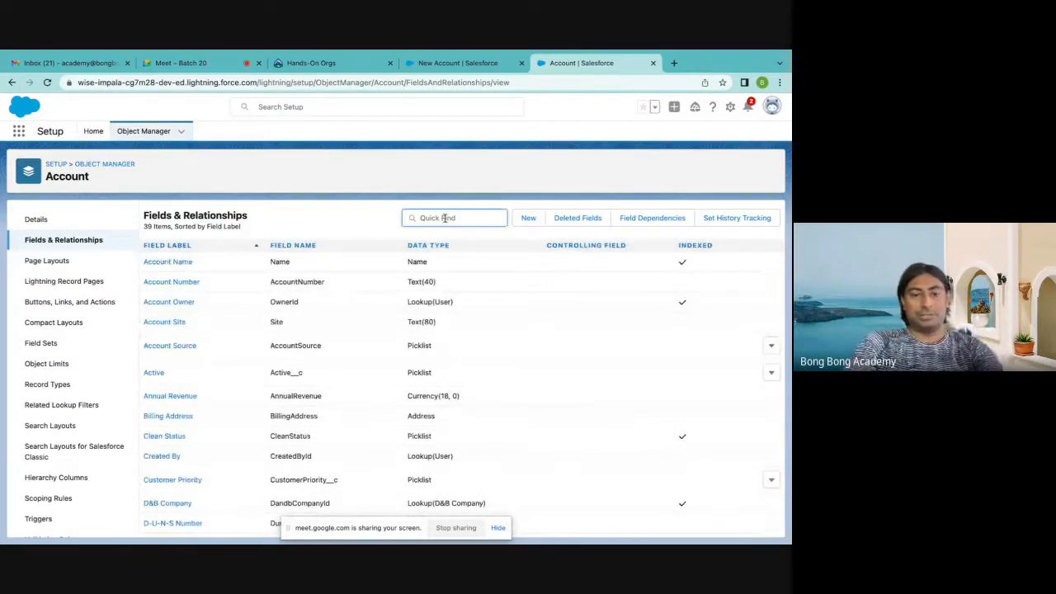
text(GST)
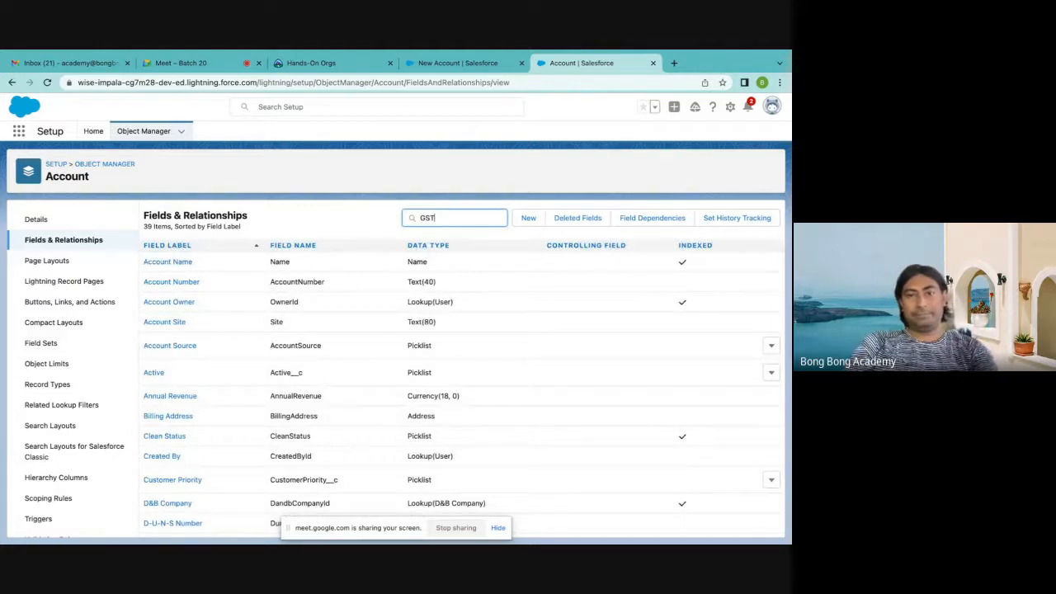
Start a new custom field on the Account object and choose Auto Number as its data type
click(527, 218)
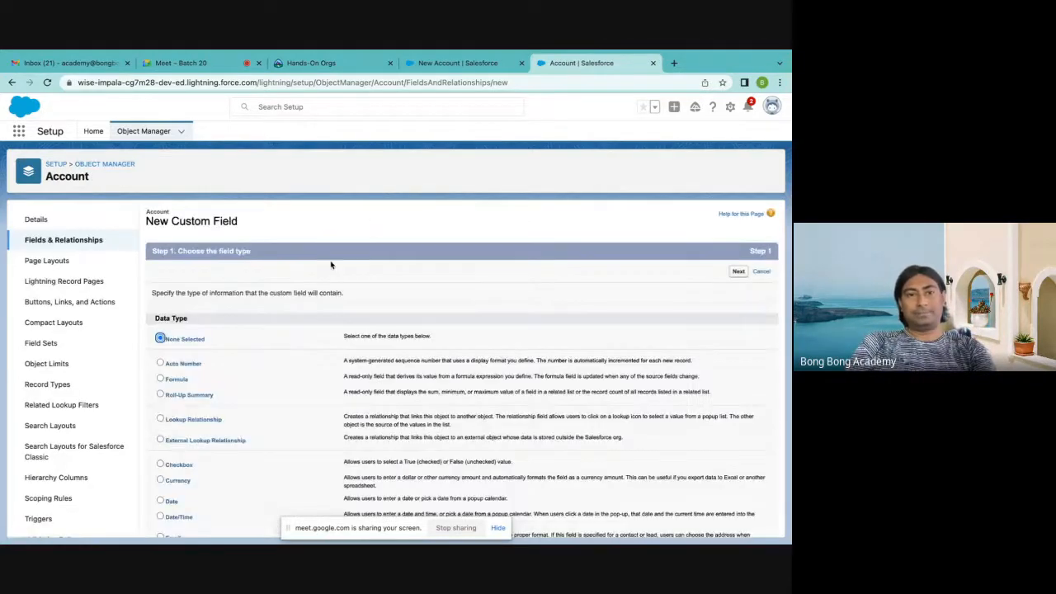
scroll(331, 264, down, 3)
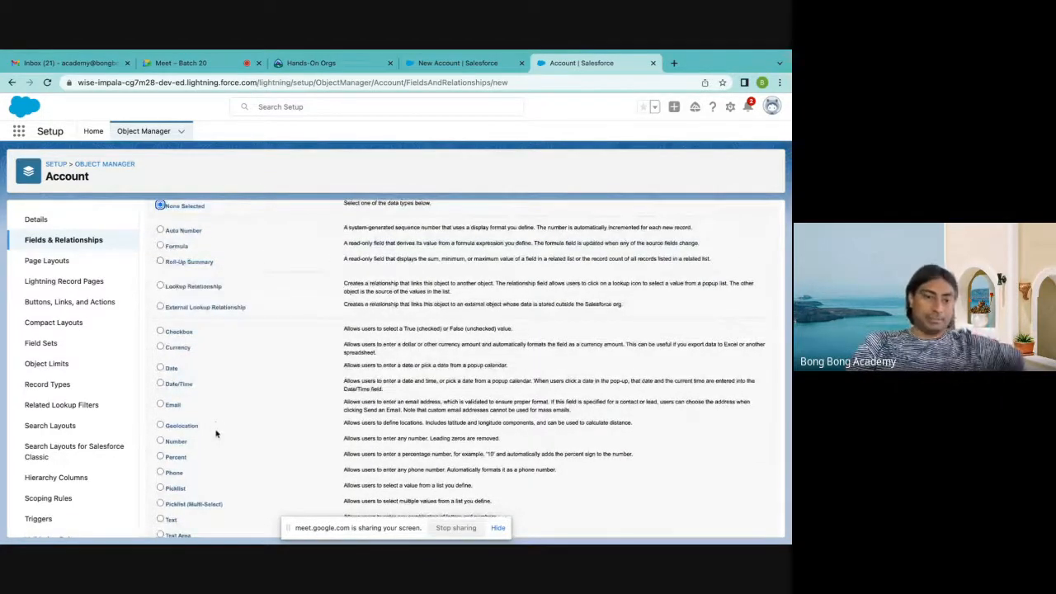
scroll(216, 433, down, 3)
scroll(216, 433, up, 4)
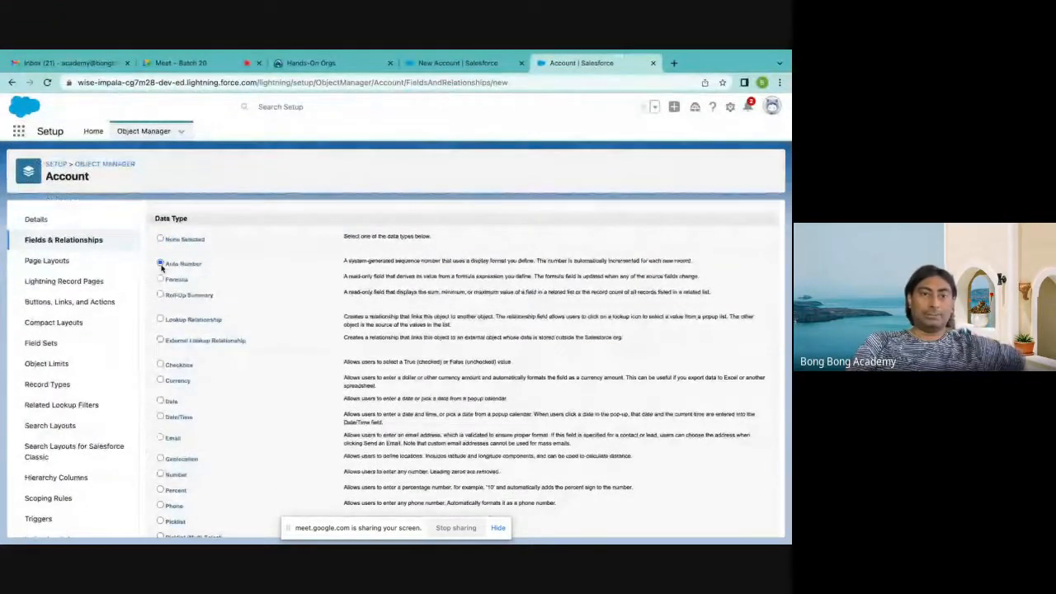
click(161, 264)
Hide the screen-sharing notice, highlight the Auto Number description, and examine the available data types and their descriptions
scroll(391, 332, down, 2)
scroll(391, 331, up, 1)
scroll(391, 332, up, 3)
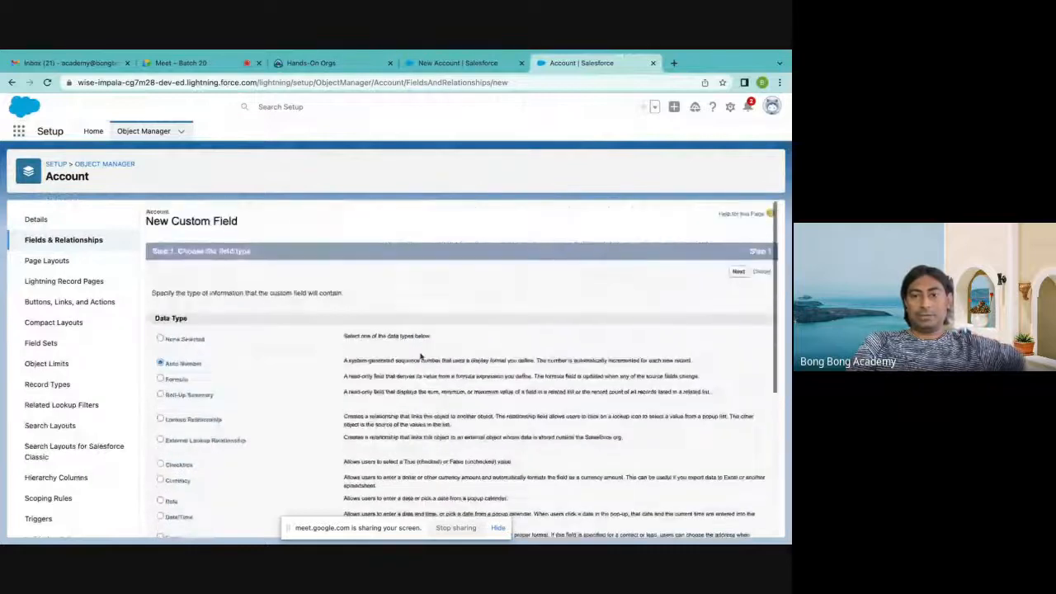
scroll(493, 496, down, 6)
click(499, 531)
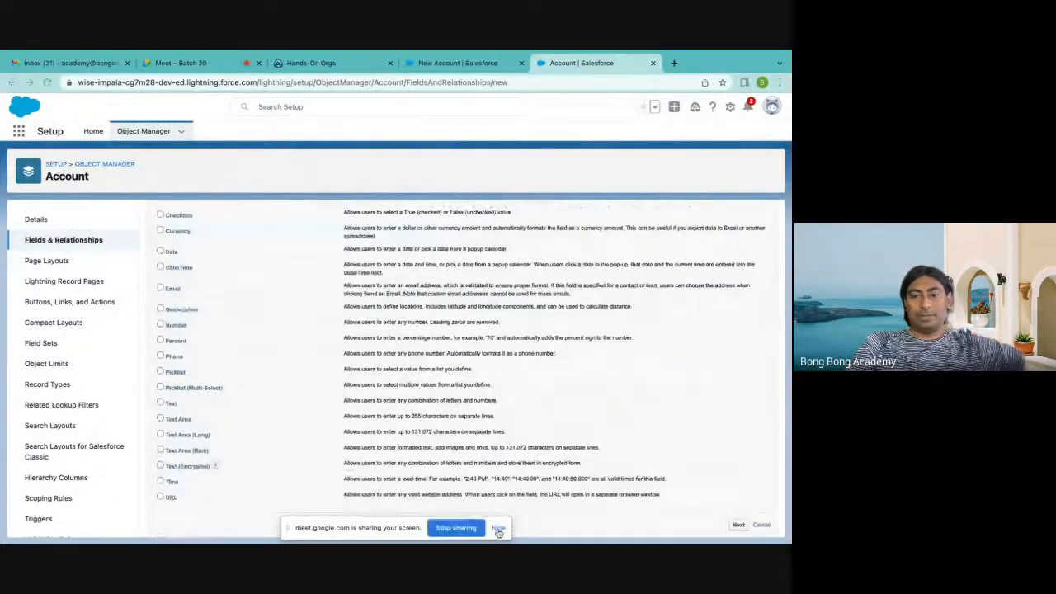
scroll(365, 334, up, 5)
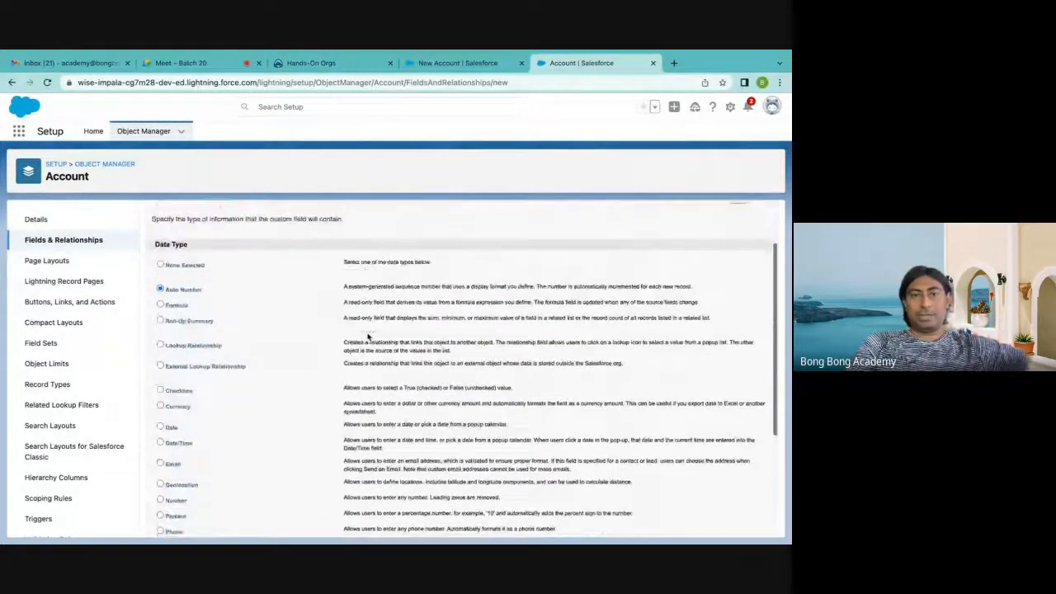
drag(342, 287, 583, 284)
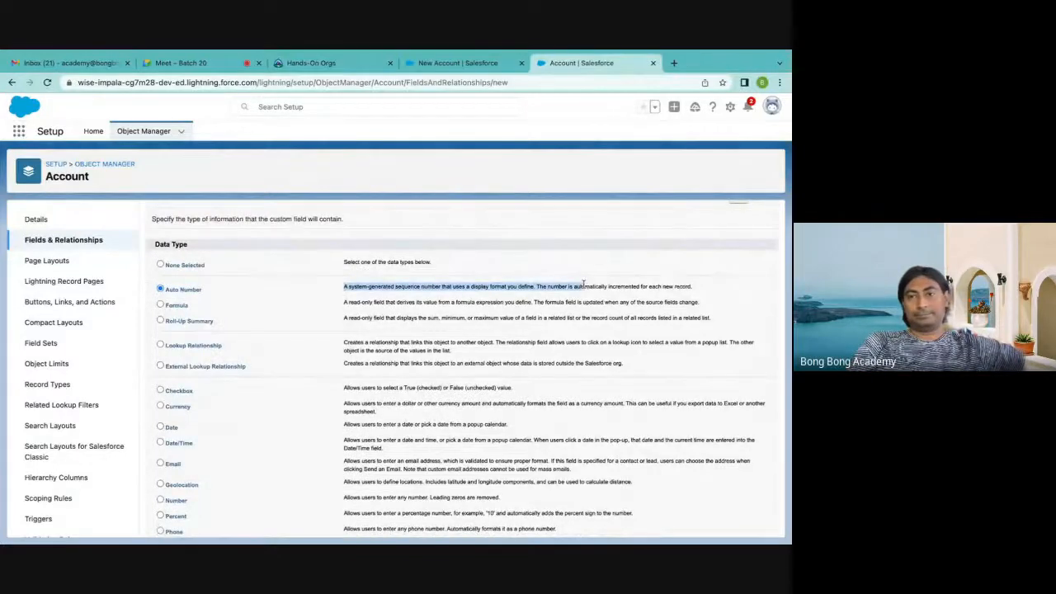
click(690, 286)
drag(701, 290, 399, 289)
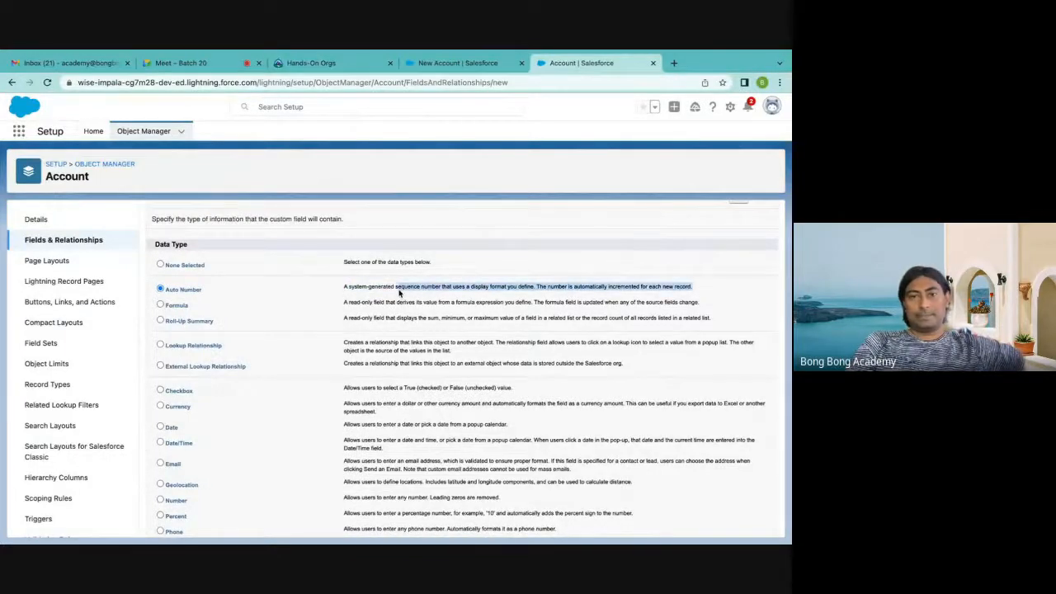
scroll(399, 289, down, 5)
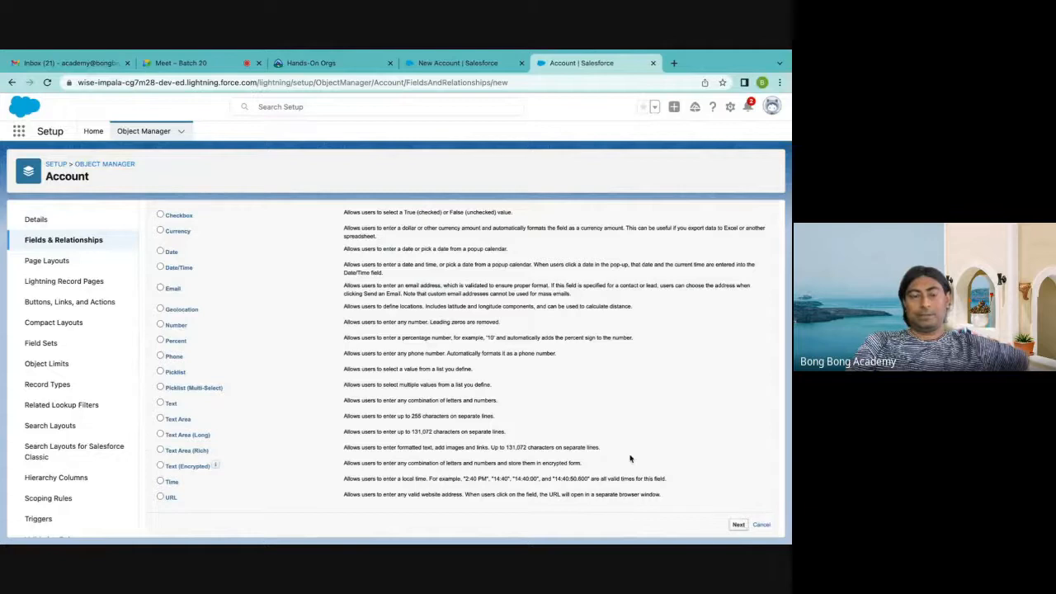
scroll(630, 459, up, 5)
click(532, 359)
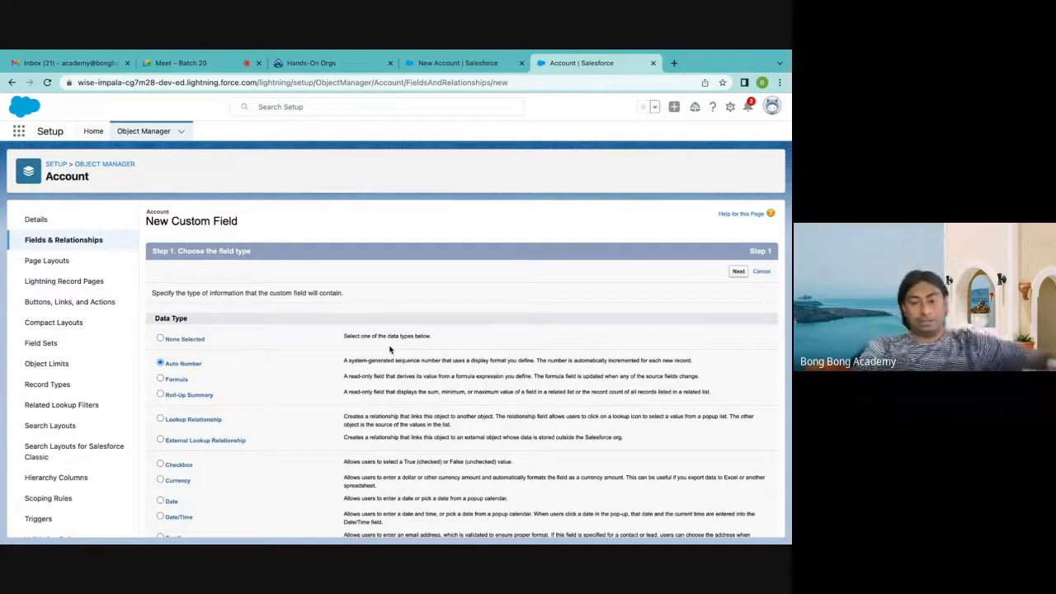
Accept the Auto Number data type and continue to the new field's details
scroll(390, 349, down, 1)
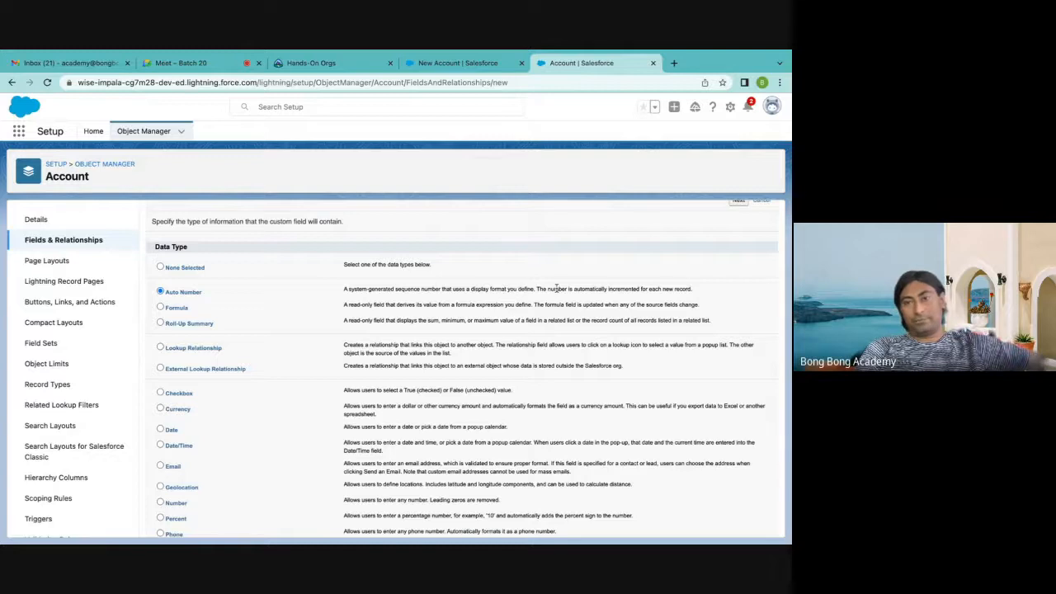
scroll(672, 302, down, 3)
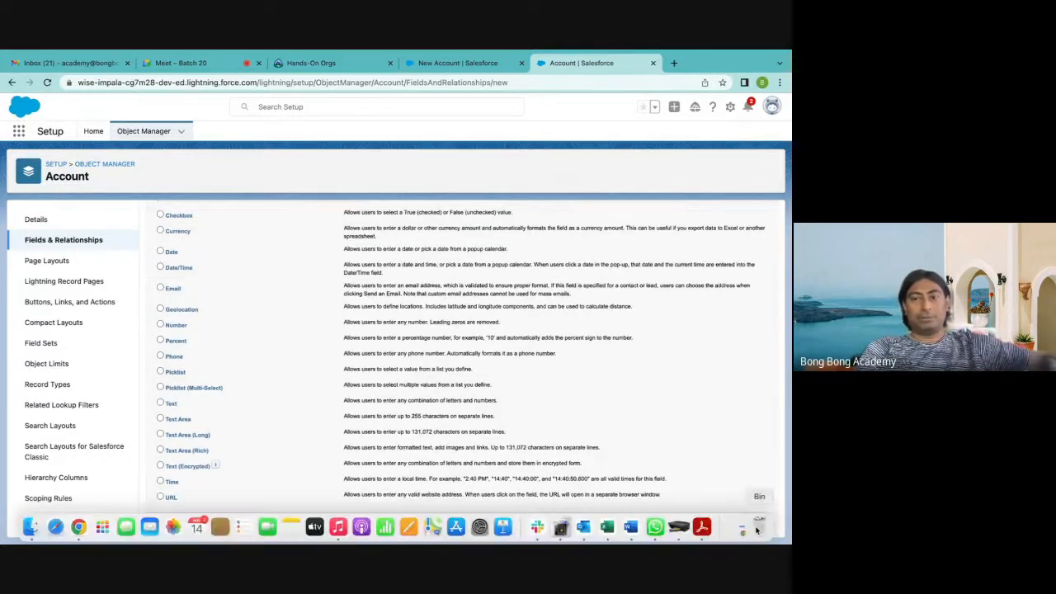
click(738, 523)
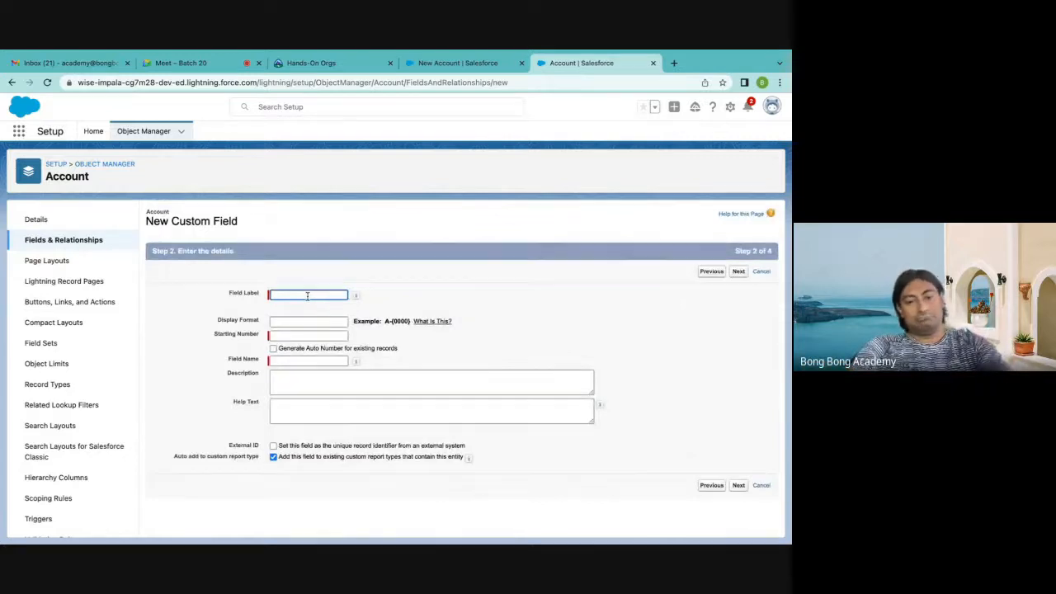
Enter ACC-{0000} as the field label
text(A)
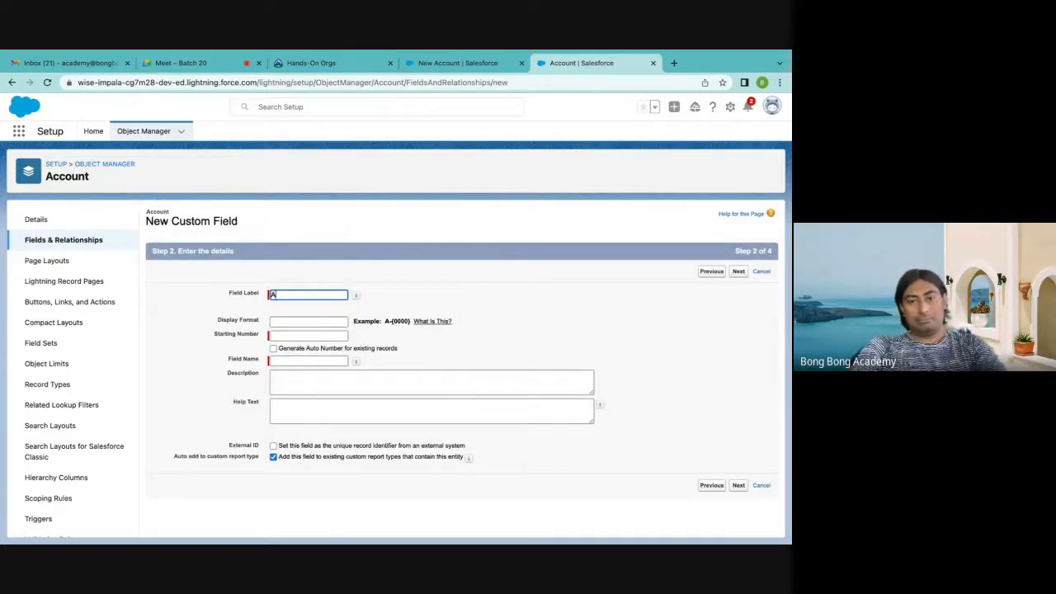
text(CC-)
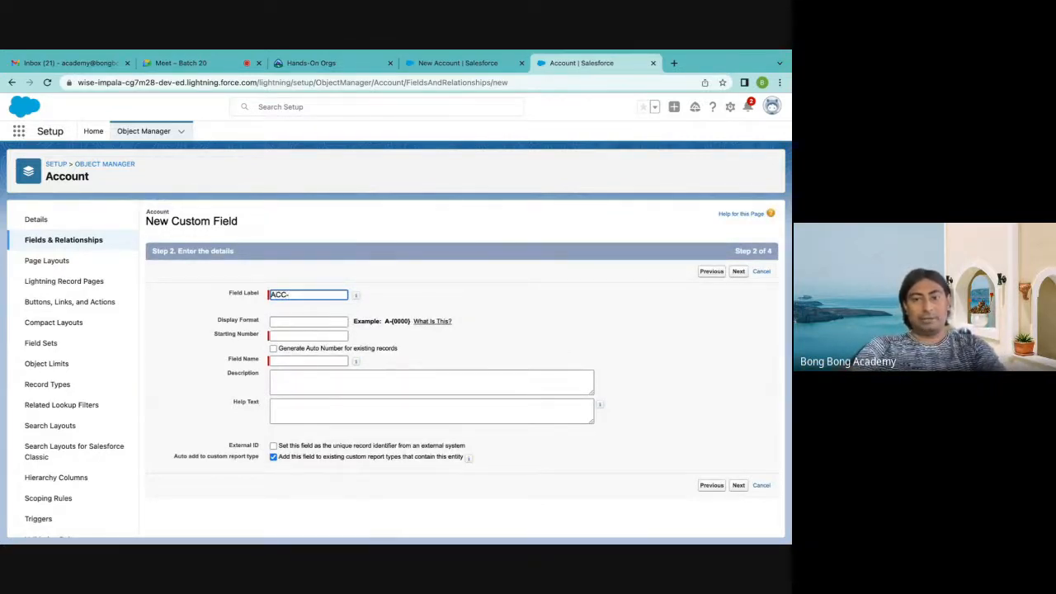
text({)
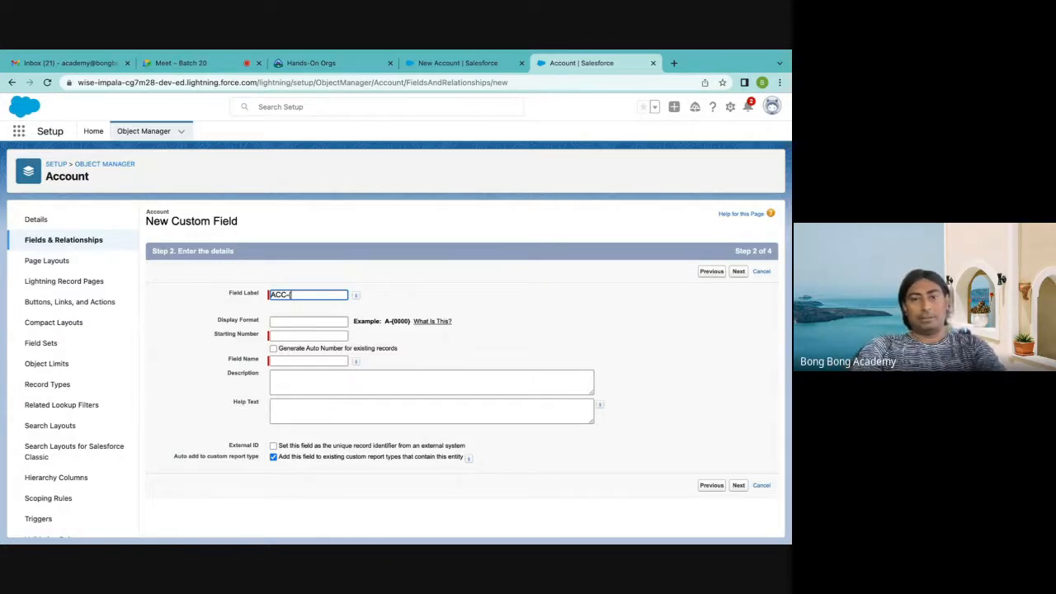
text(000)
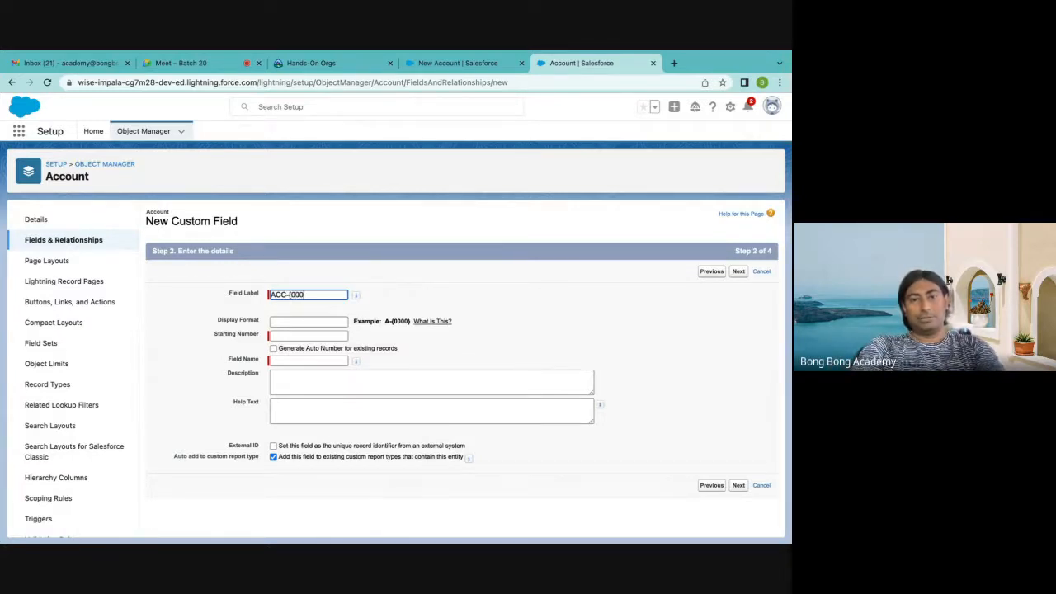
text(0)
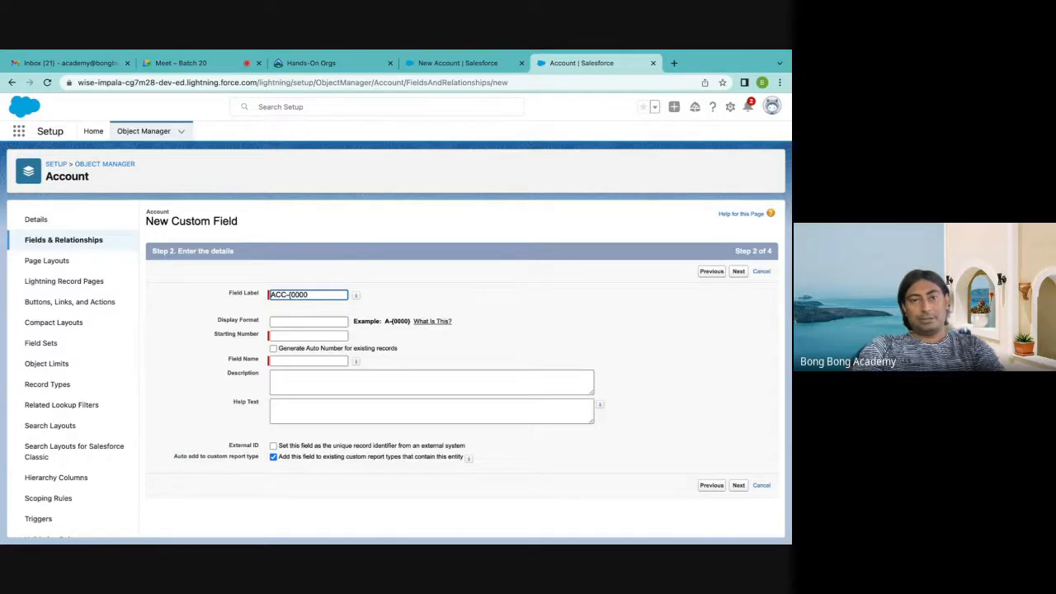
text(})
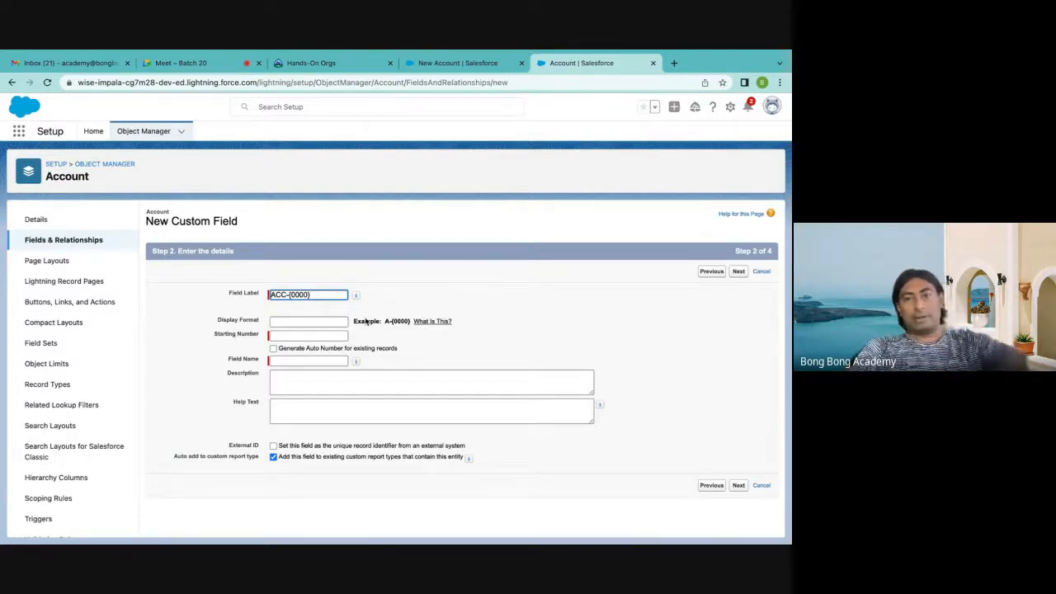
Move the ACC-{0000} text from Field Label to Display Format and clear the Field Name
click(299, 322)
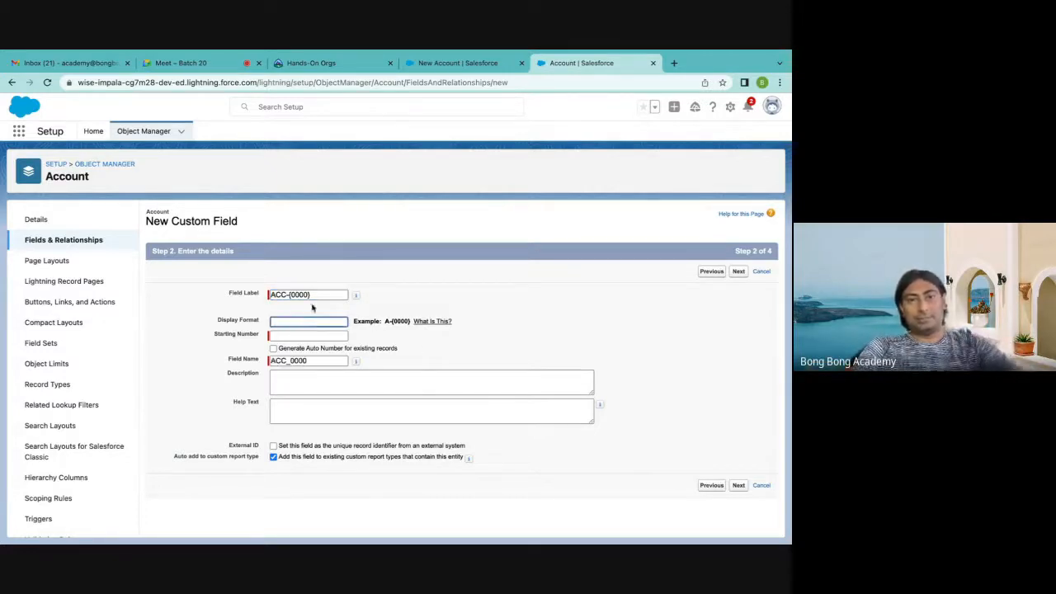
key(shift+Tab)
key(ctrl+c)
key(BackSpace)
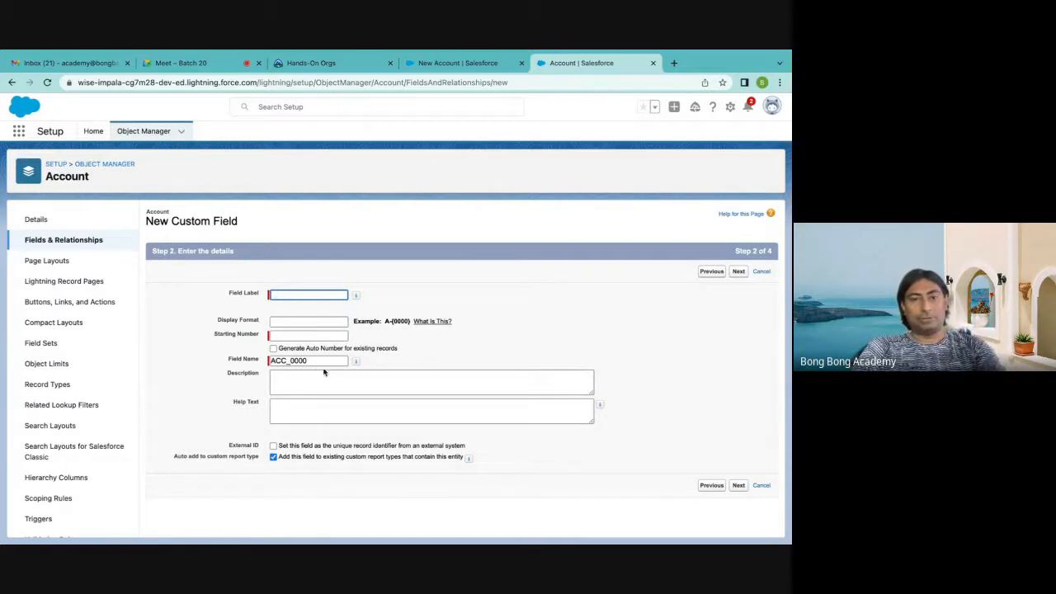
double_click(314, 361)
key(BackSpace)
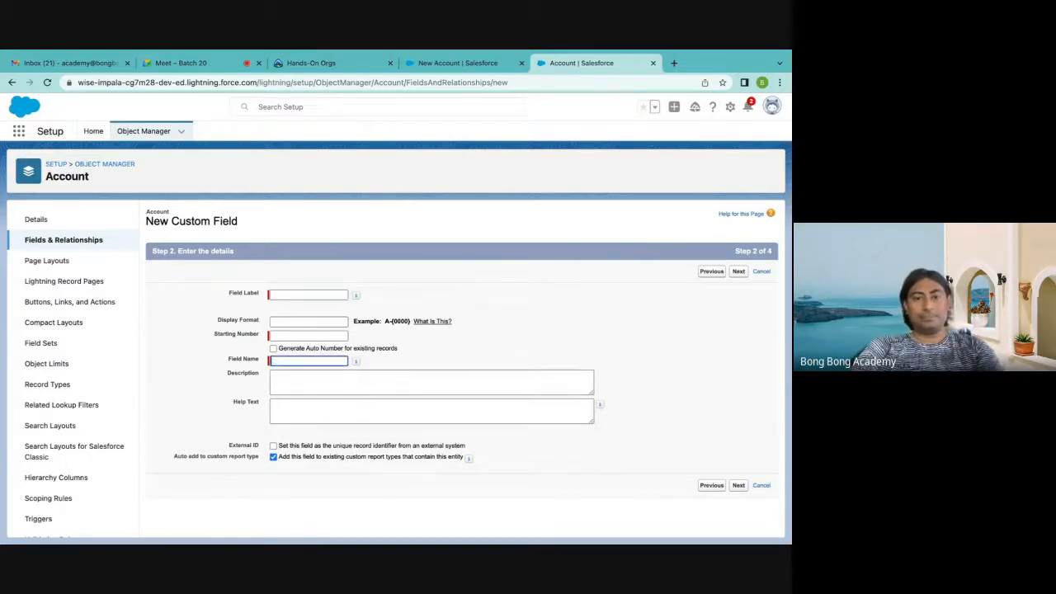
click(314, 320)
key(ctrl+v)
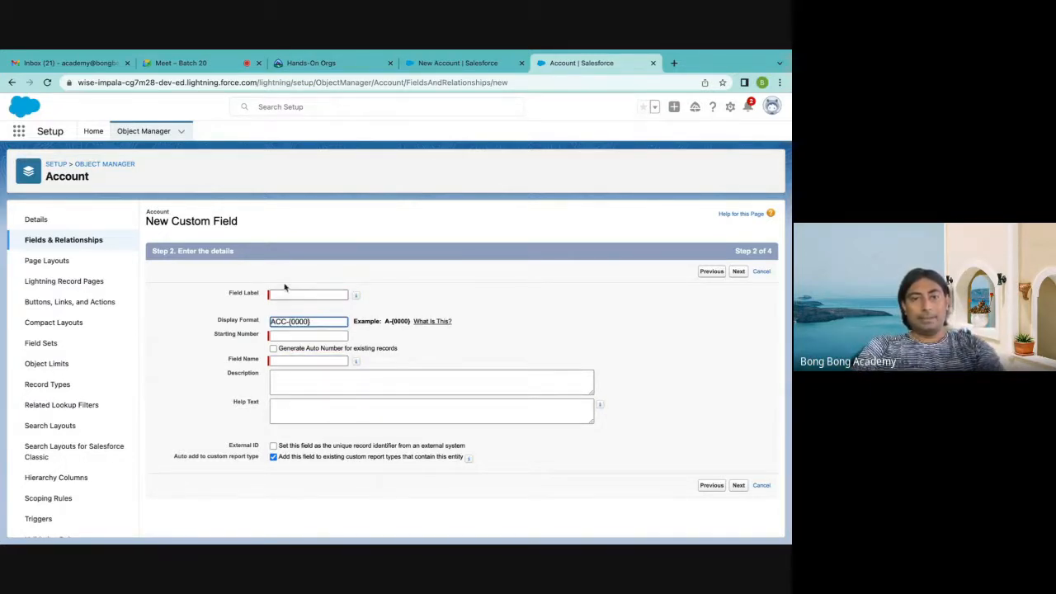
Enter Account Sequence as the new field's label
click(282, 293)
text(Ac)
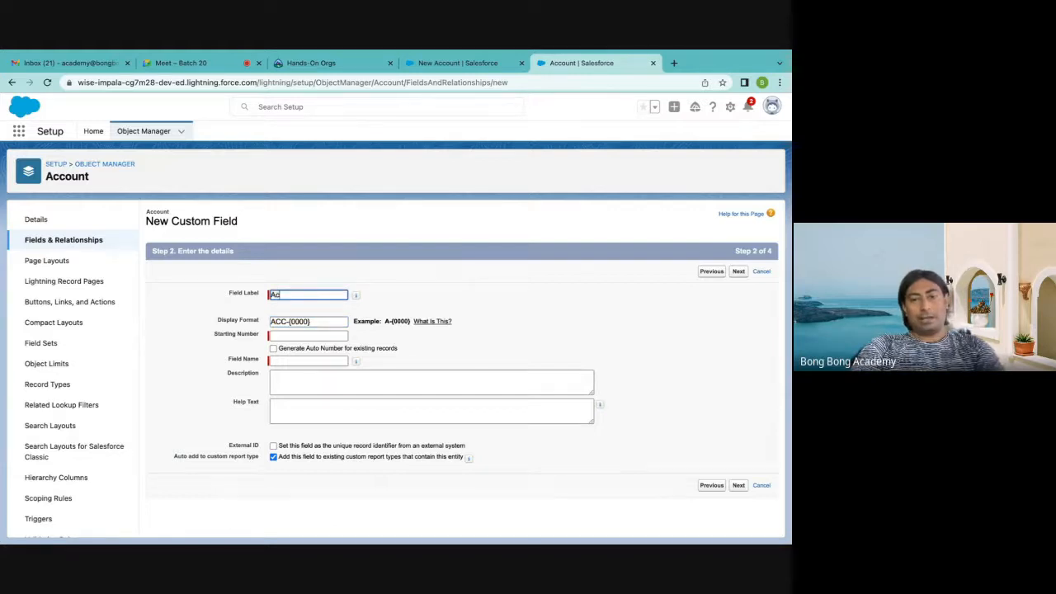
text(count)
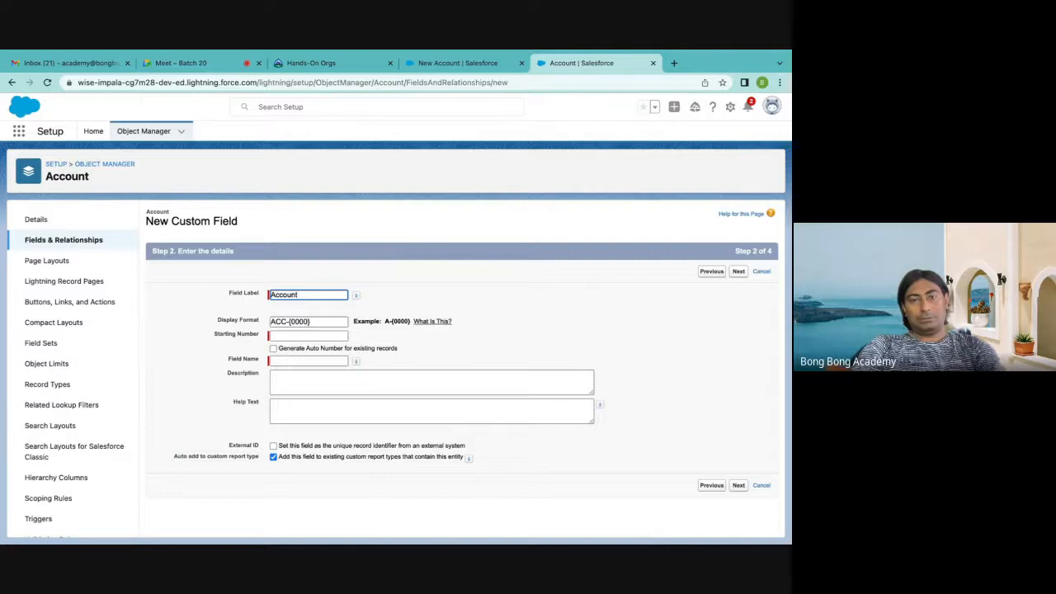
text(Se)
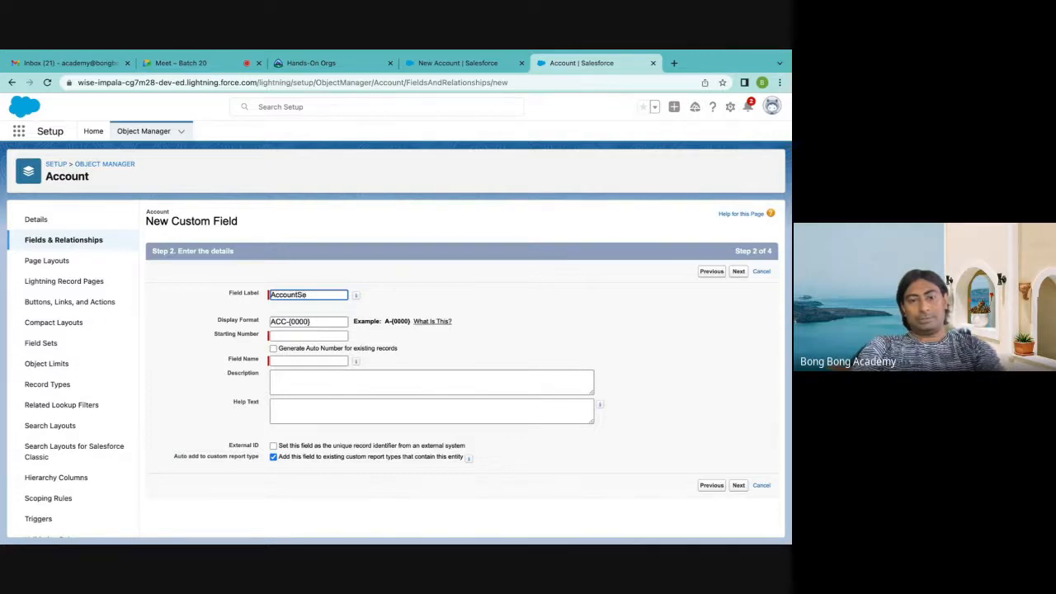
text(q)
click(506, 304)
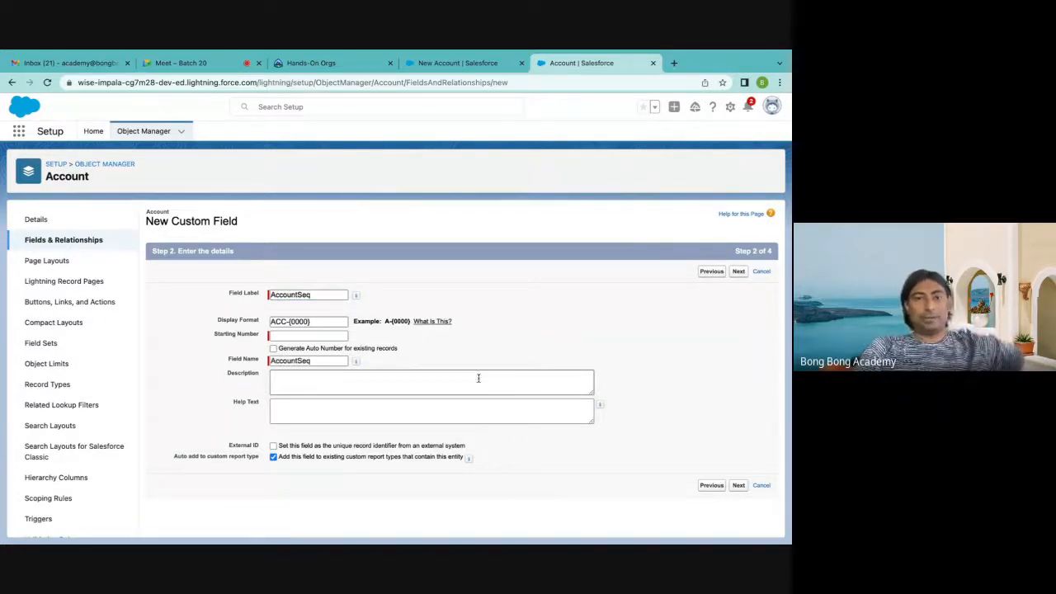
click(298, 295)
text(Seq)
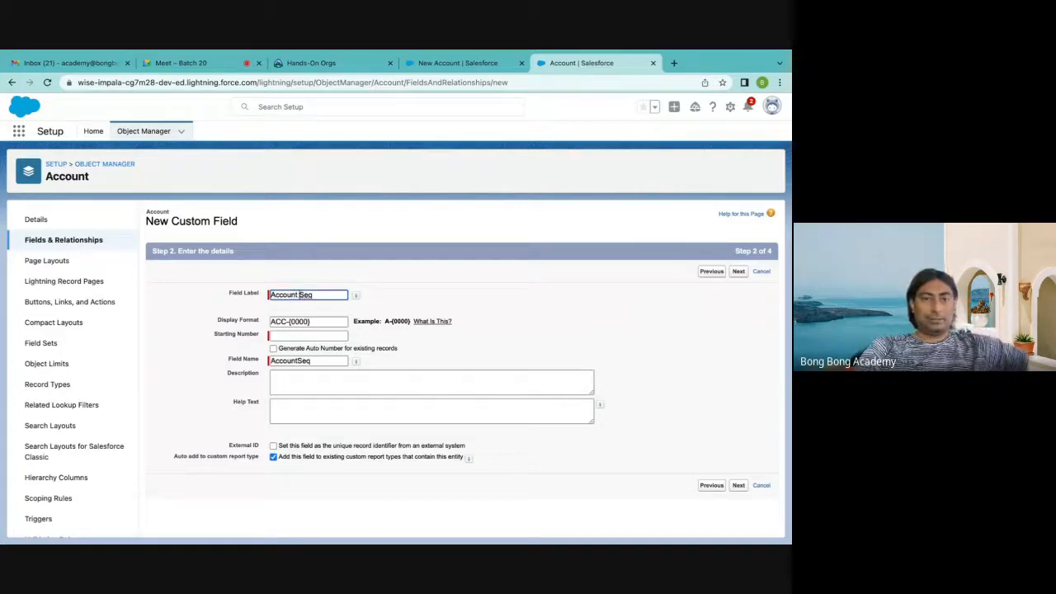
text(uence)
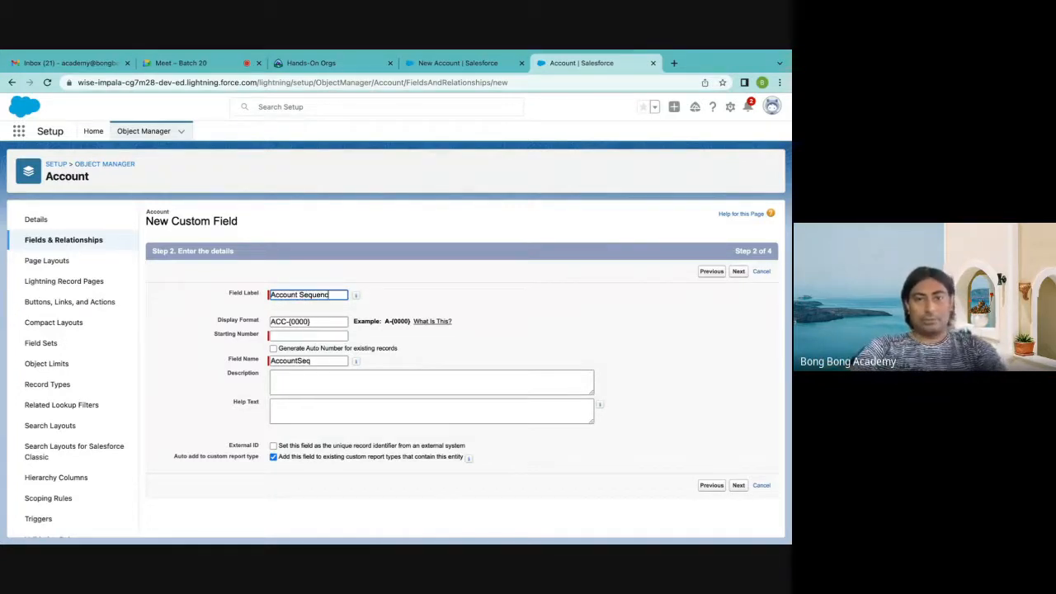
click(299, 361)
text(u)
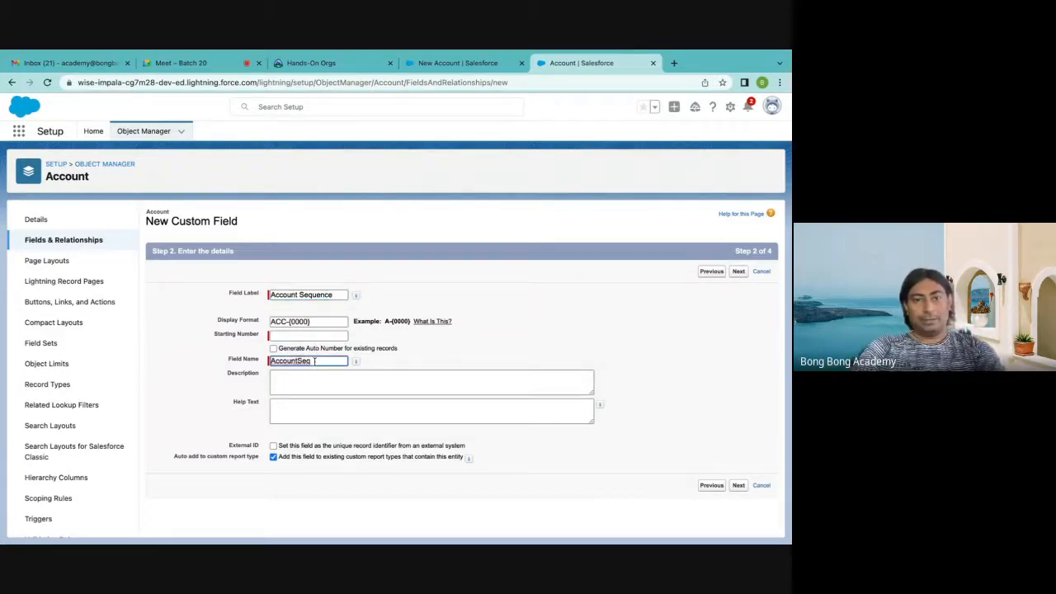
text(ence)
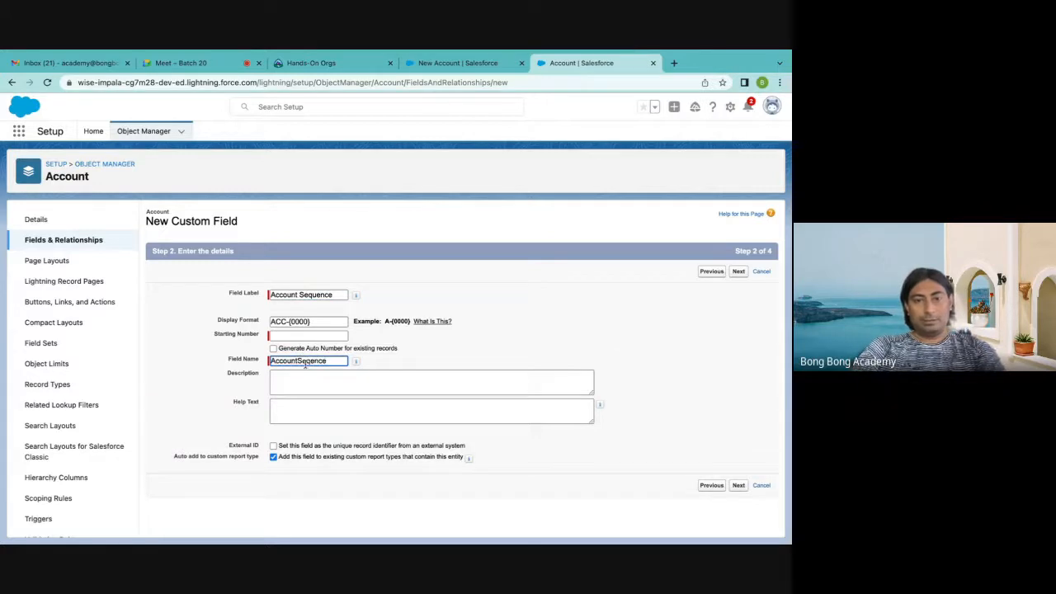
Clear the Field Name and set the Starting Number to 1
drag(333, 297, 207, 297)
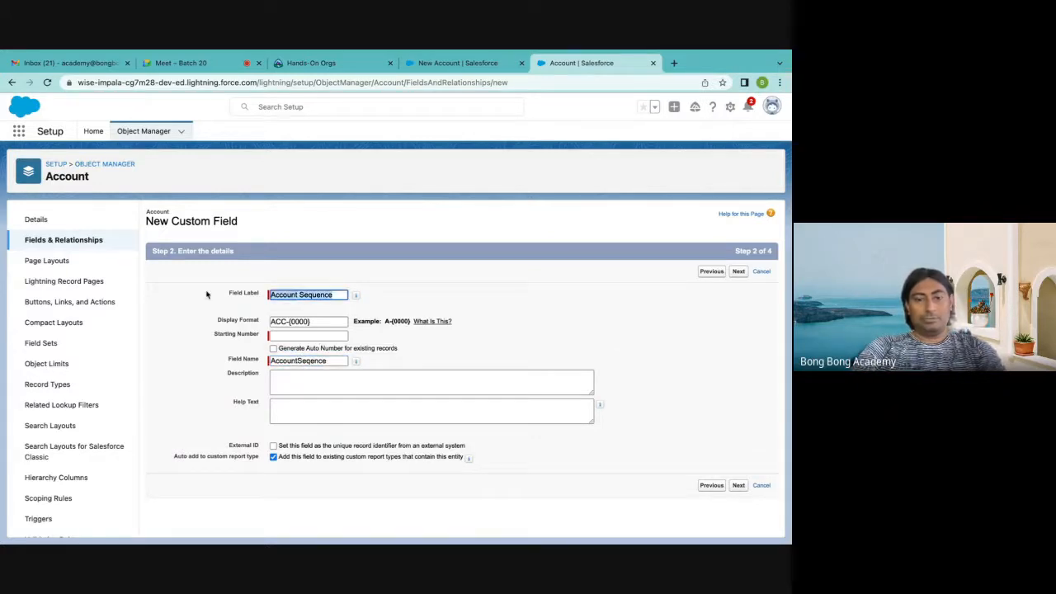
drag(341, 361, 118, 344)
key(BackSpace)
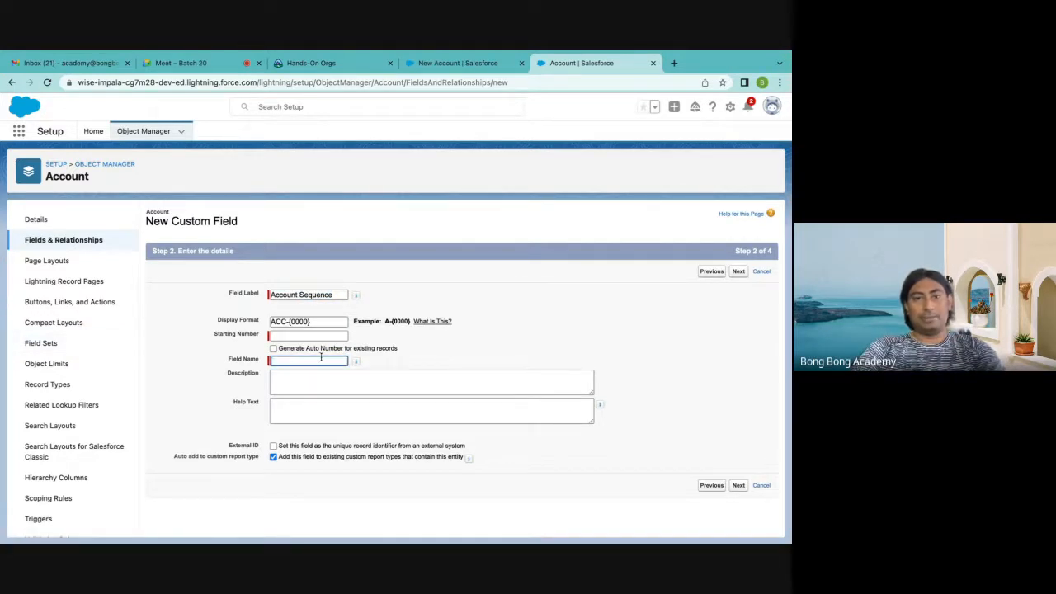
click(309, 337)
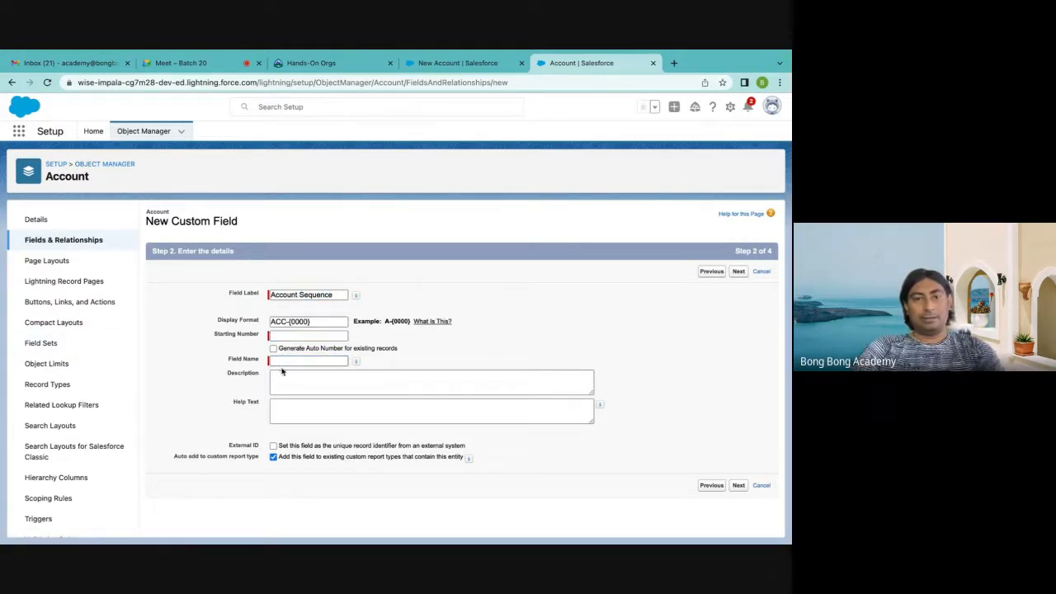
text(1)
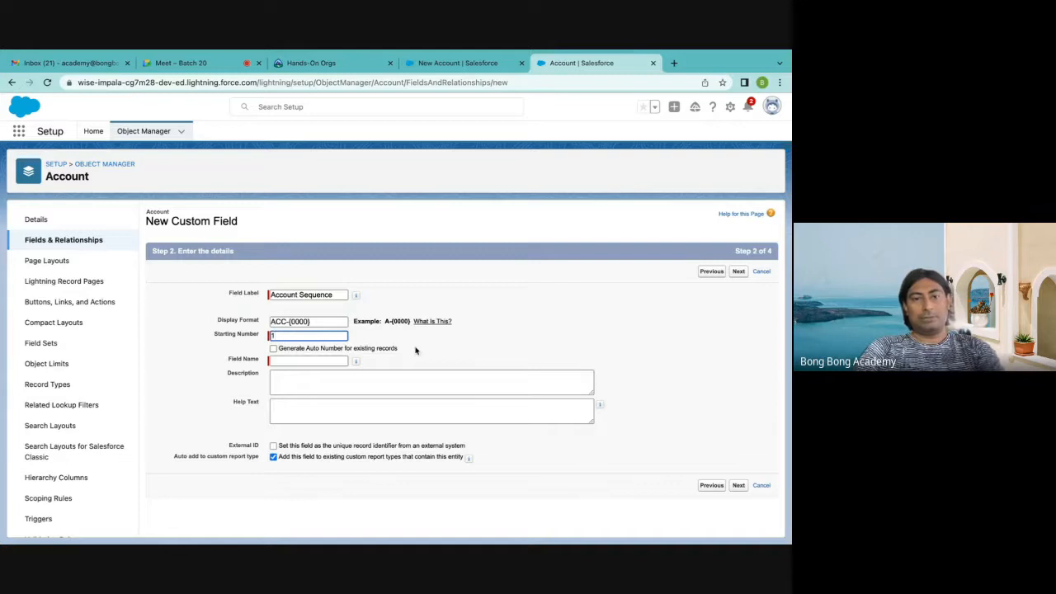
Have the Field Name filled in from the label as Account_Sequence, and highlight the display format
click(300, 359)
click(295, 384)
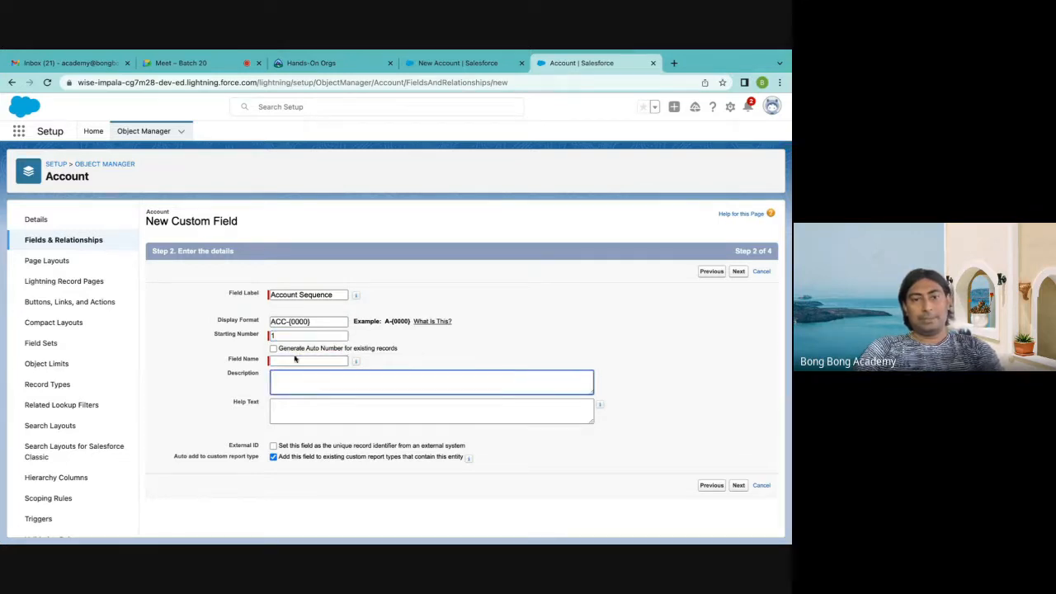
click(295, 359)
click(332, 294)
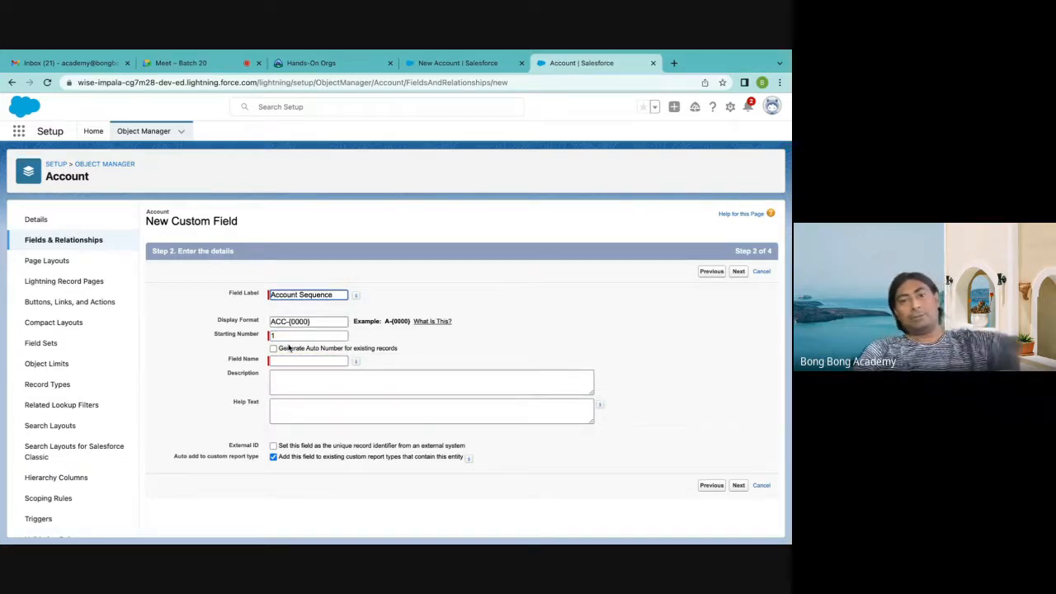
click(277, 336)
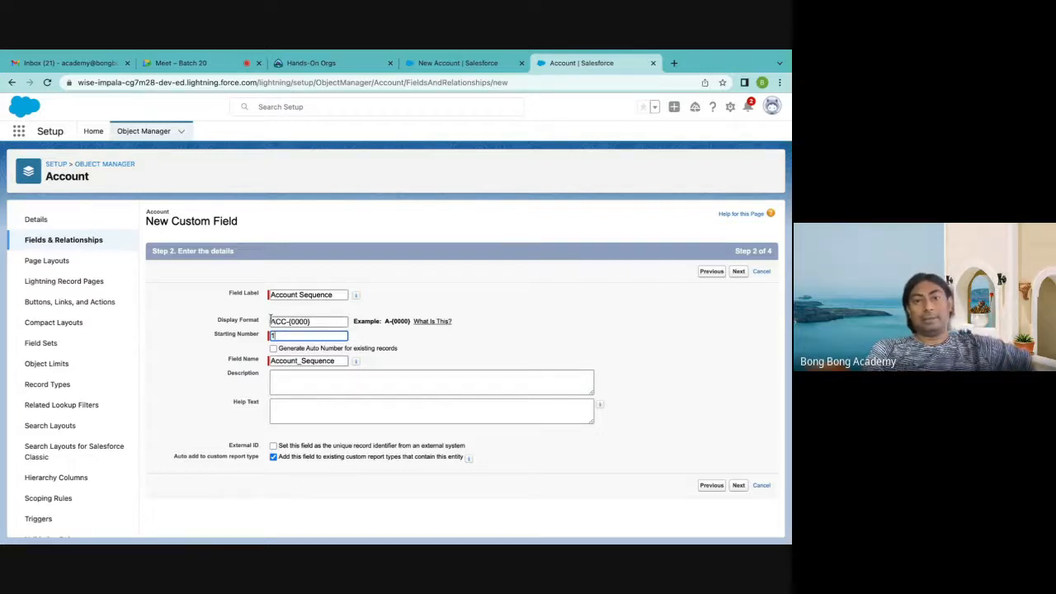
drag(270, 320, 316, 322)
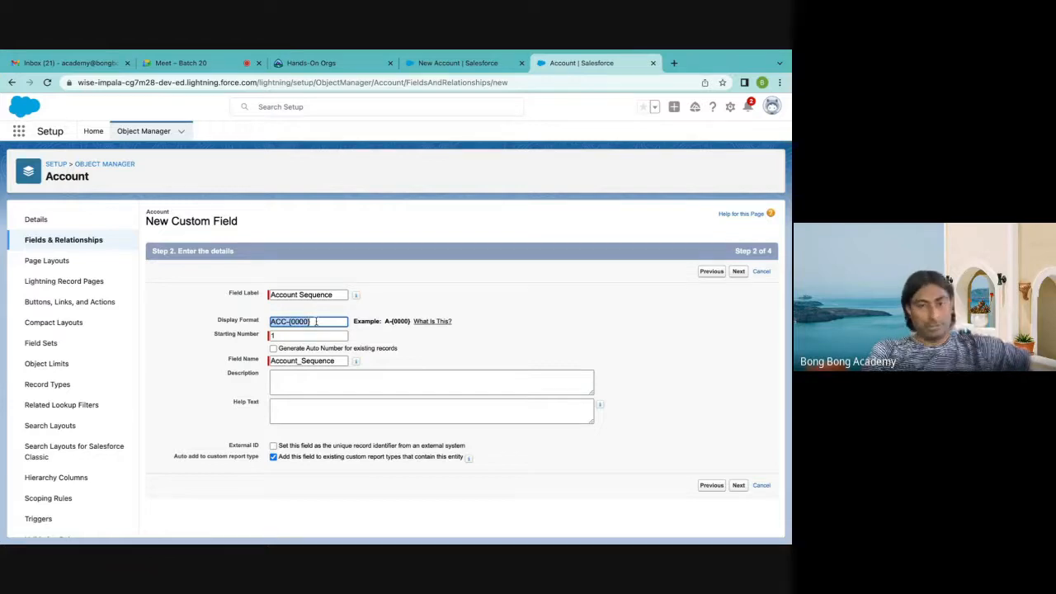
click(293, 334)
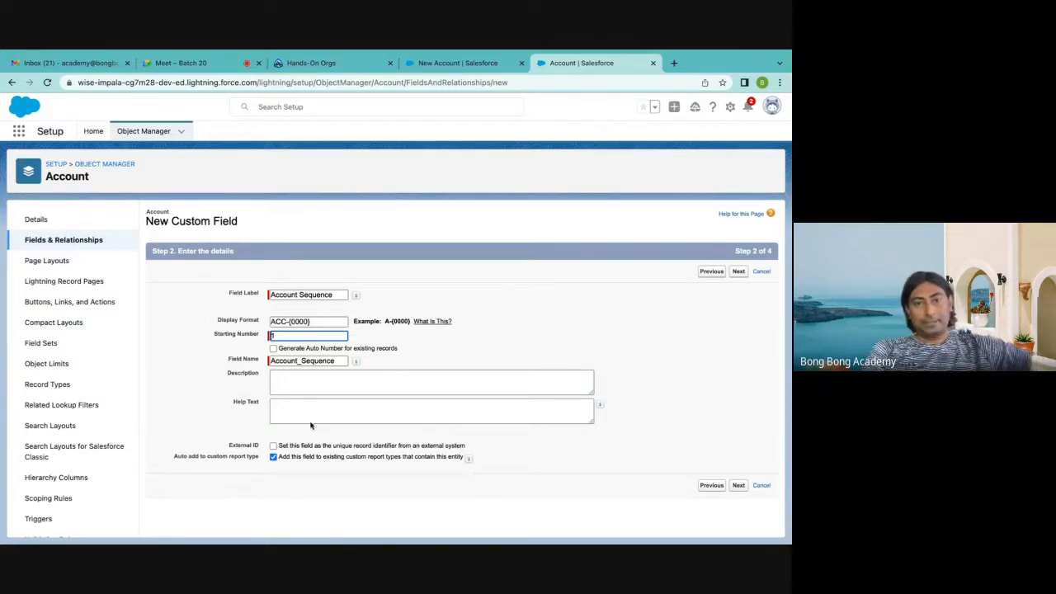
Enter "This is an auto number" as the field's description
click(295, 385)
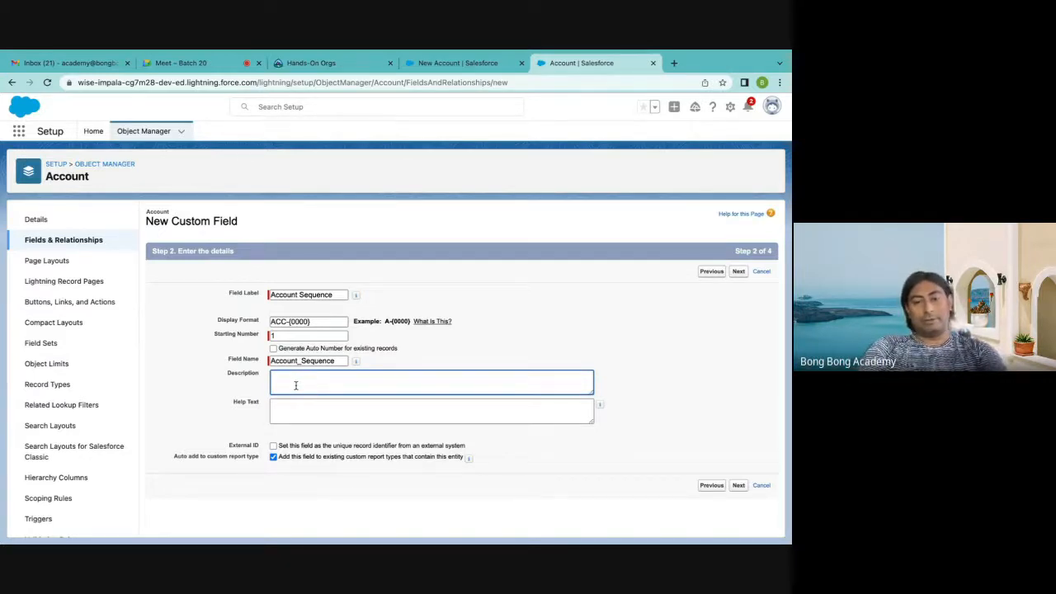
text(This is an a)
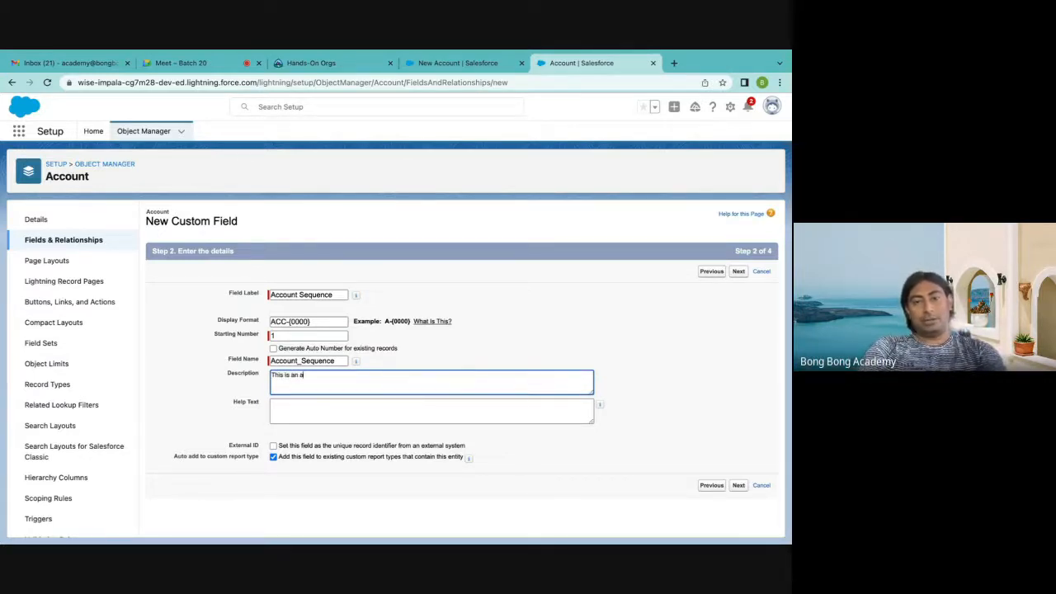
text(uto number)
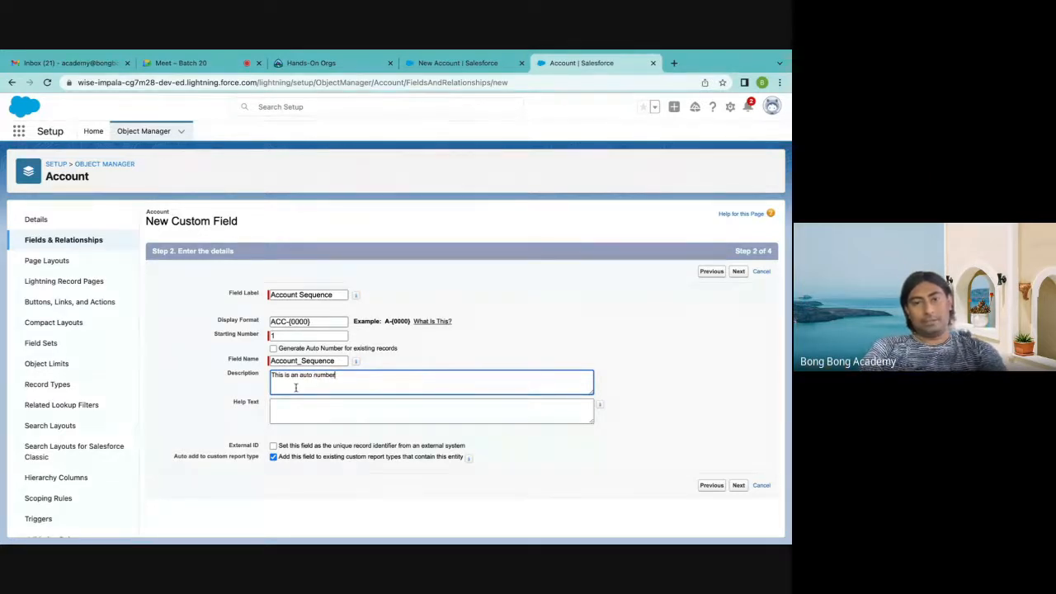
Enter "This is a custom field" as the help text and continue to field-level security
click(322, 420)
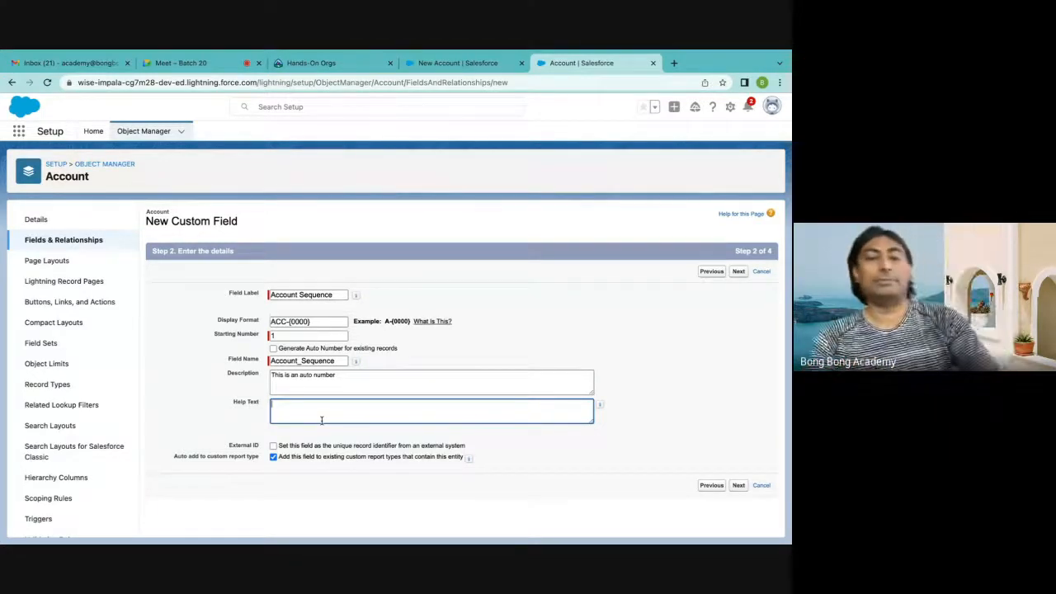
text(This is a)
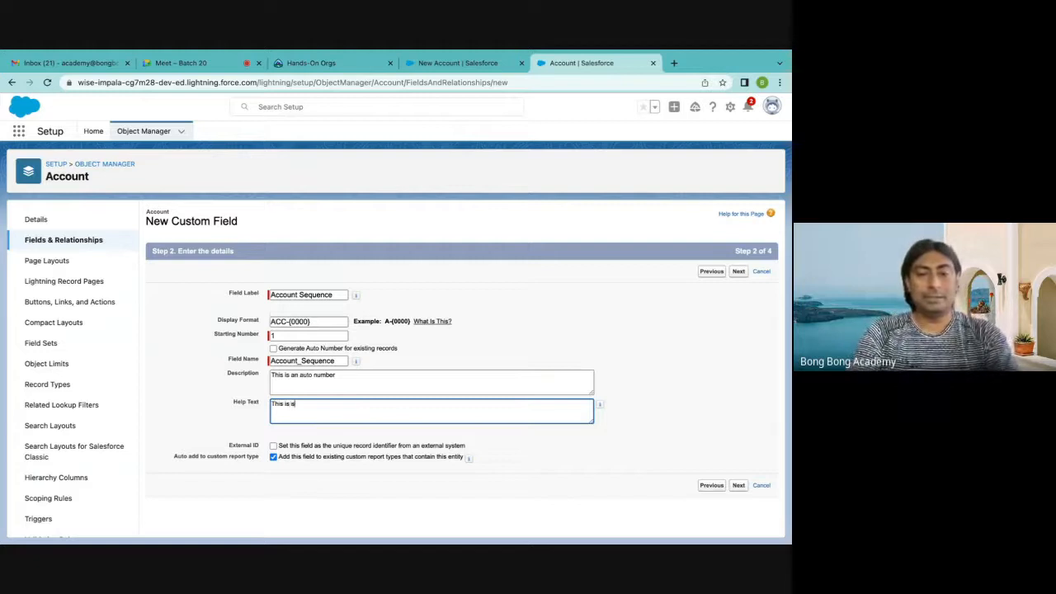
text( custom field)
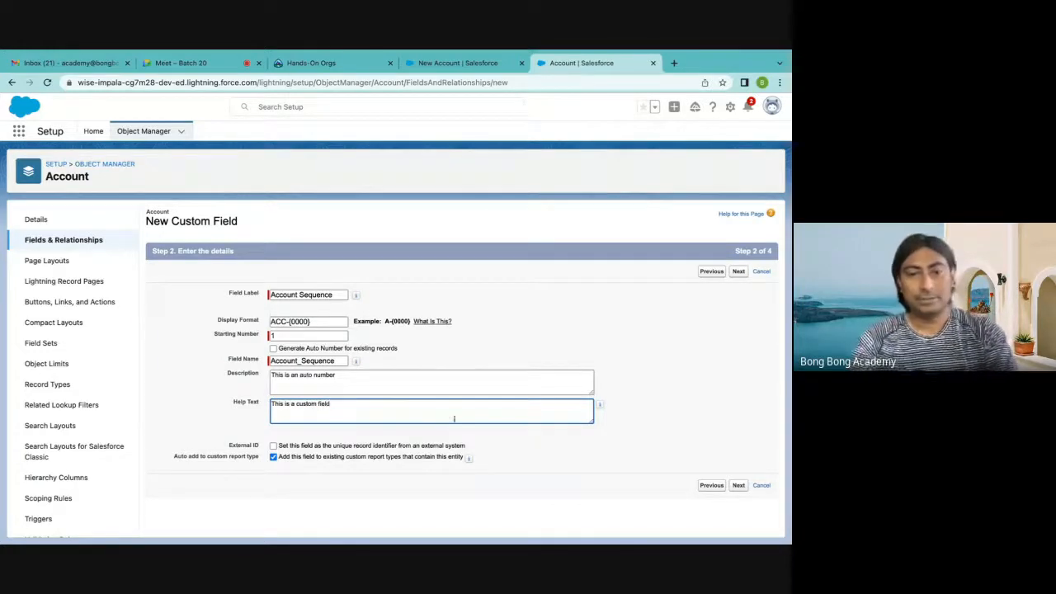
click(403, 439)
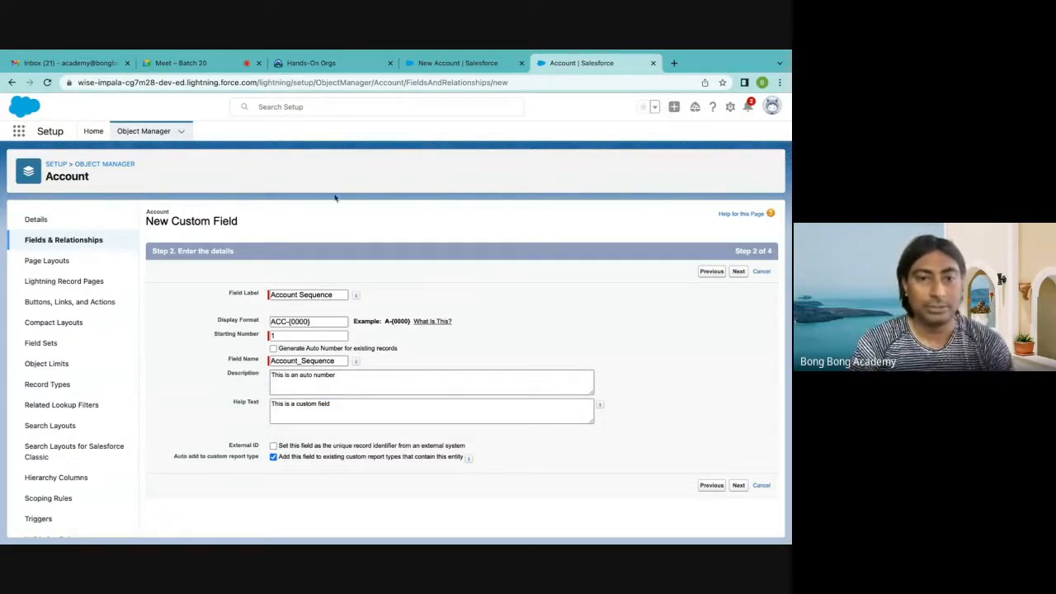
click(738, 485)
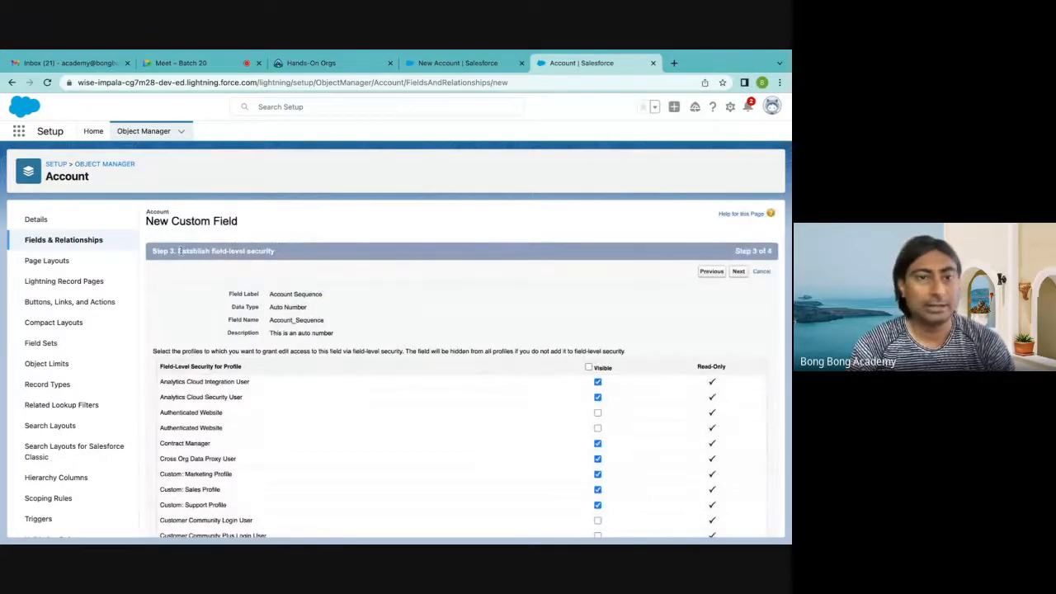
Make the Account Sequence field visible to all profiles and review the profile list
drag(179, 251, 320, 254)
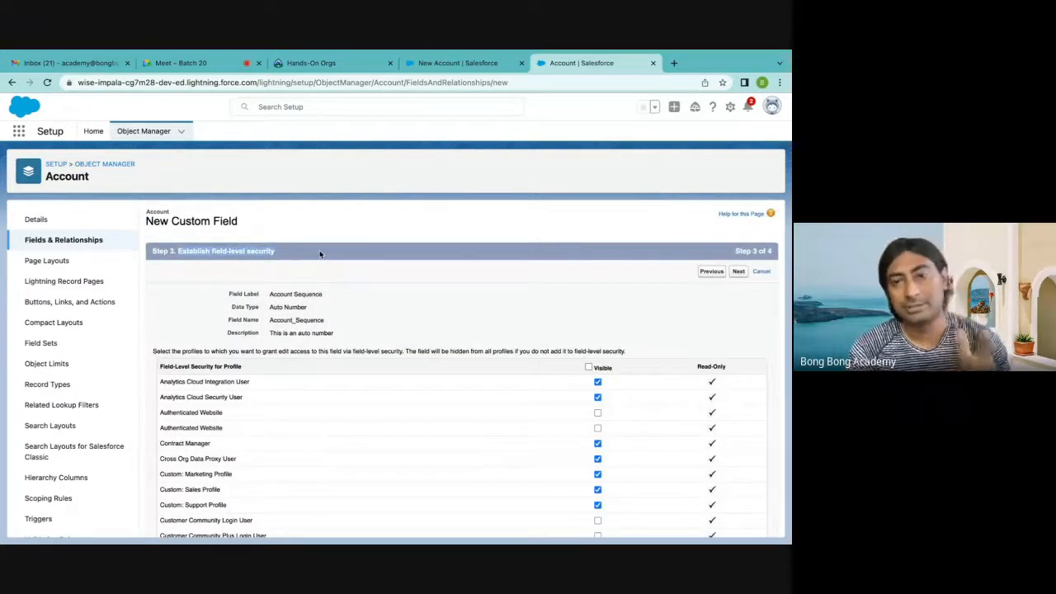
click(588, 366)
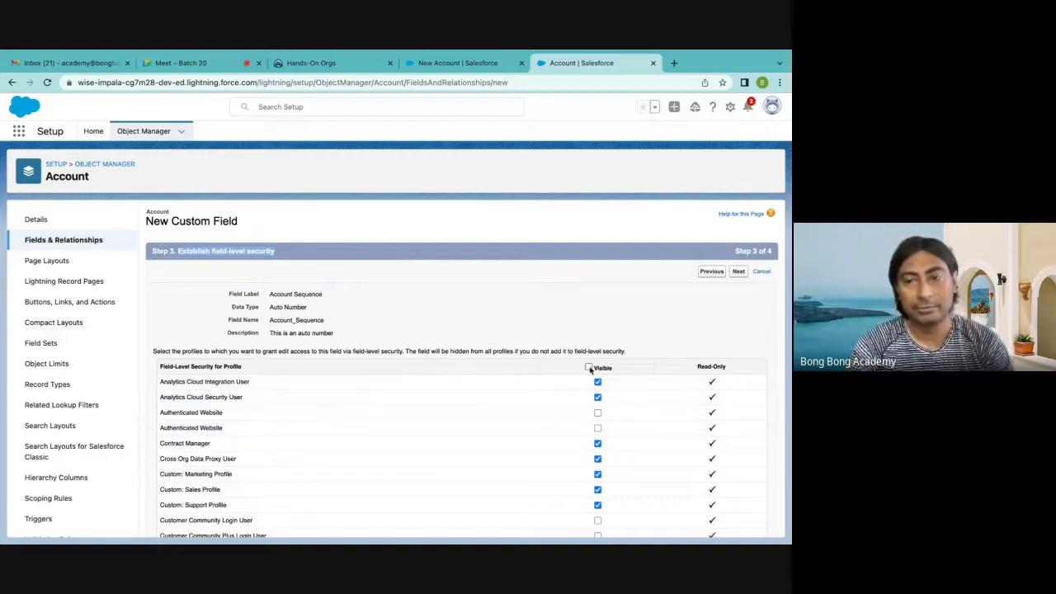
scroll(462, 373, down, 10)
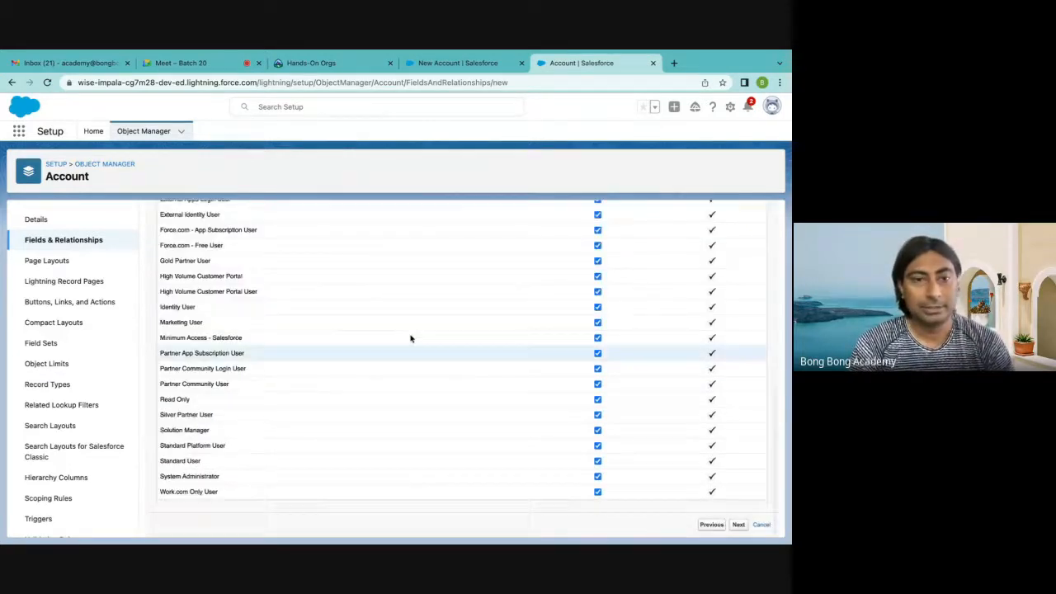
scroll(344, 241, up, 6)
scroll(344, 241, up, 3)
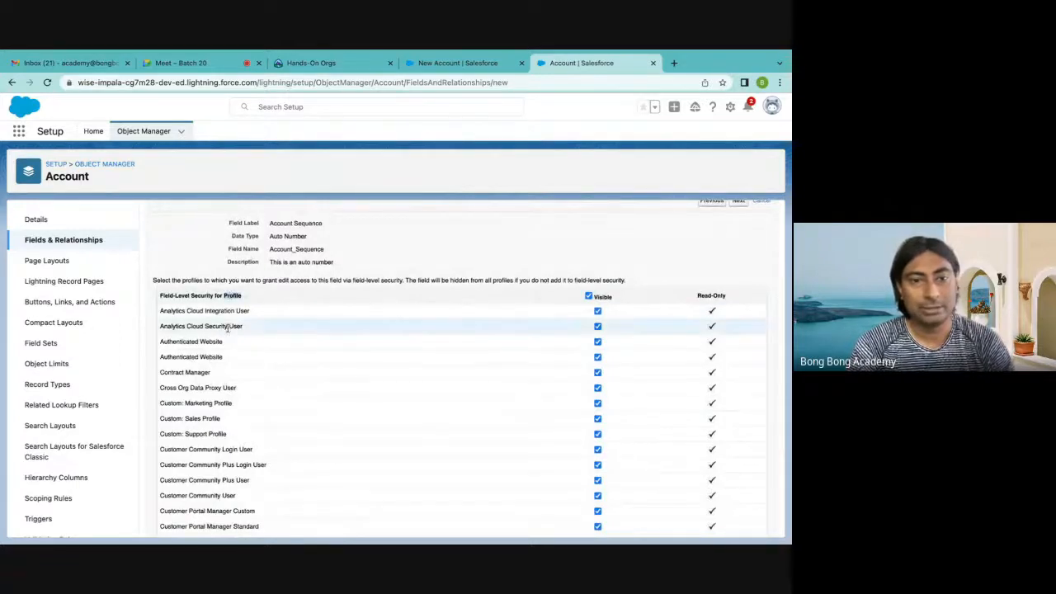
scroll(226, 313, down, 5)
scroll(227, 326, down, 5)
scroll(301, 399, up, 10)
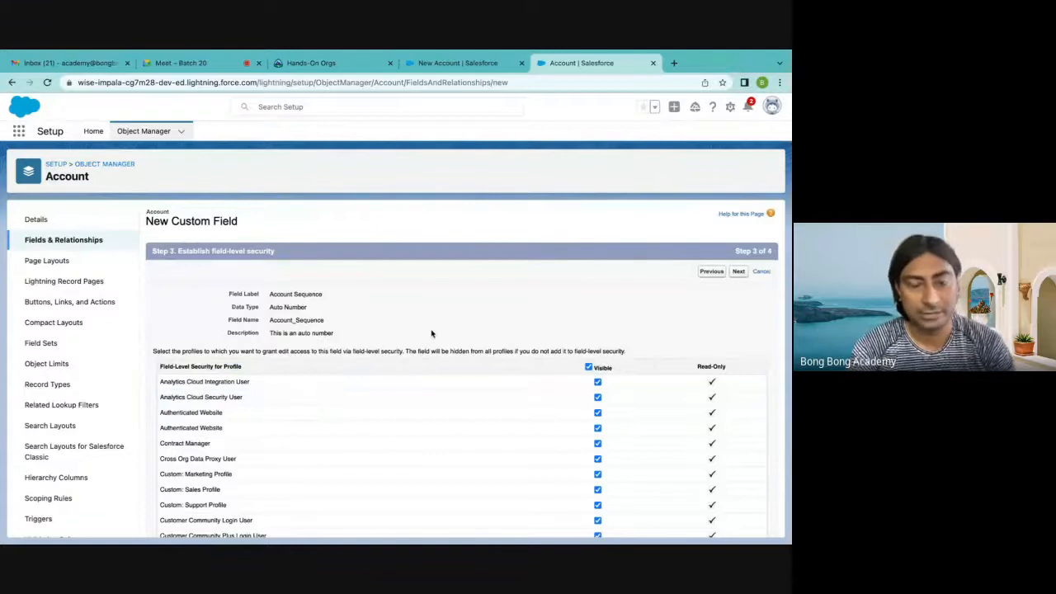
Continue to the page layouts, keep all Account layouts selected, and save the new field
click(738, 272)
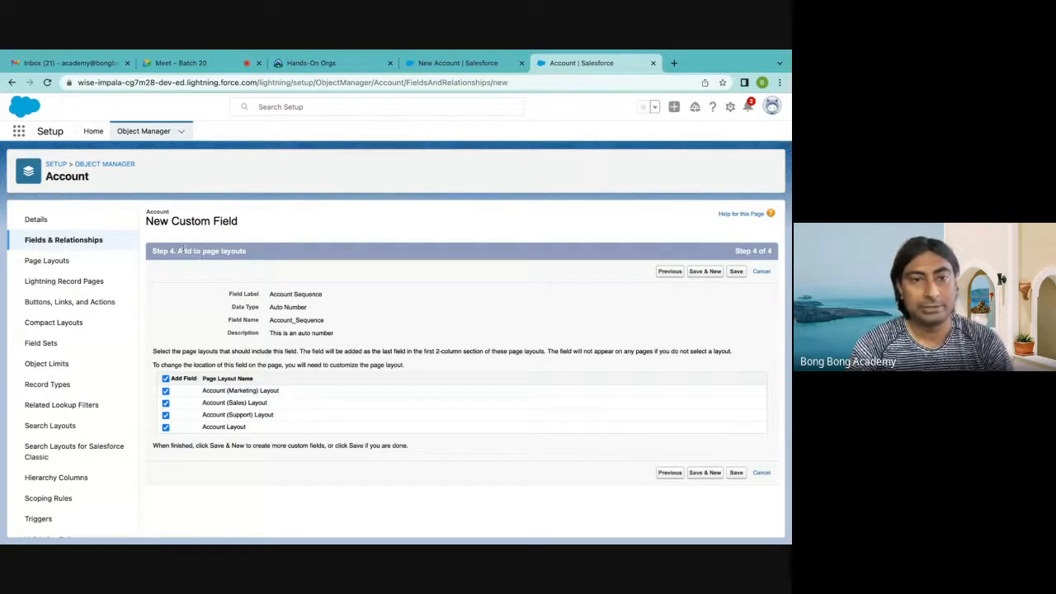
drag(176, 250, 291, 253)
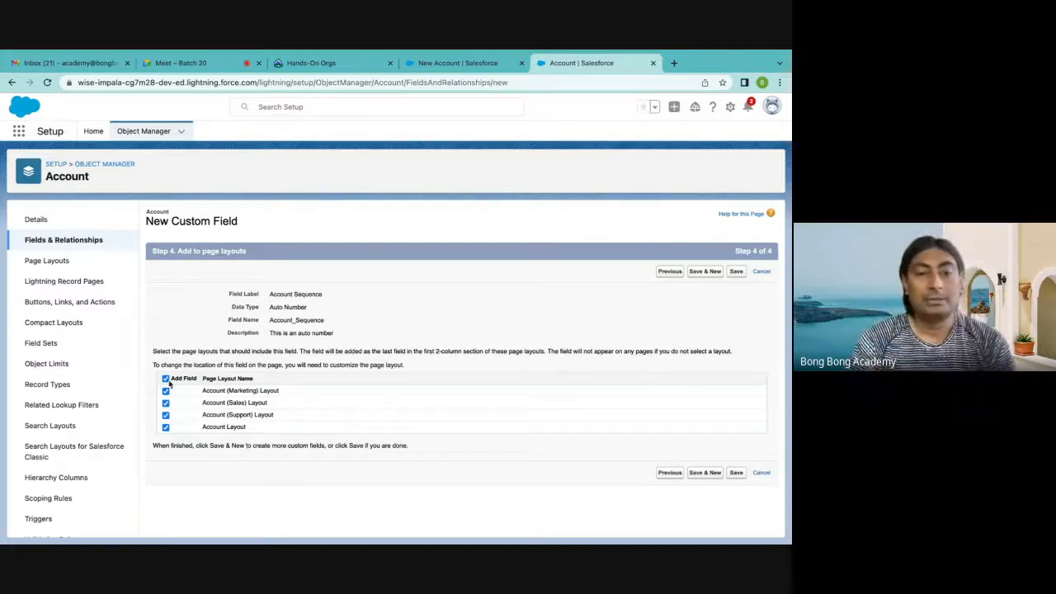
click(735, 473)
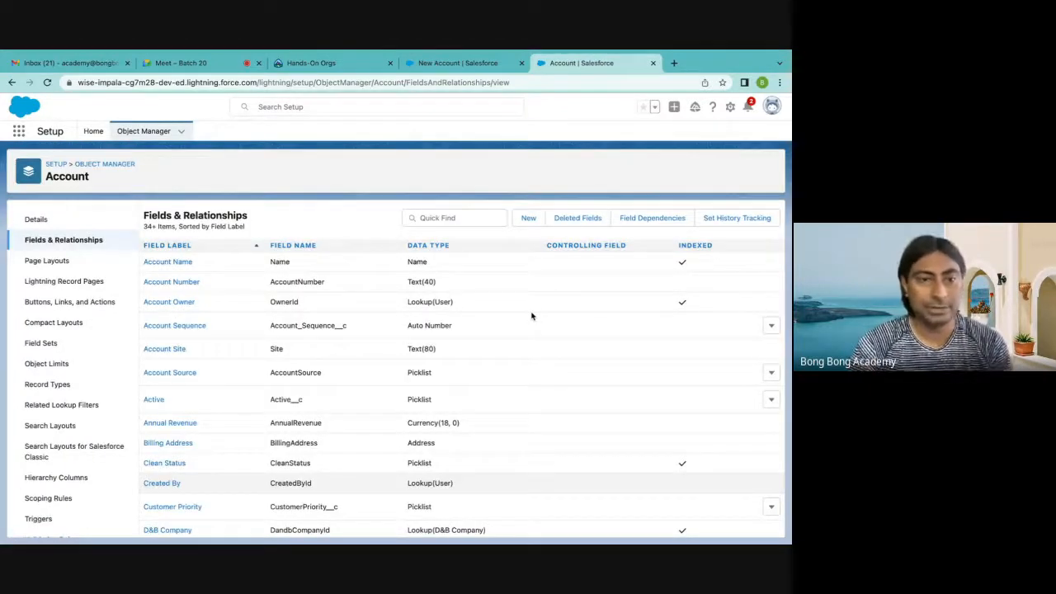
Start a new custom field on the Account object with the Checkbox data type and continue to its details
click(527, 218)
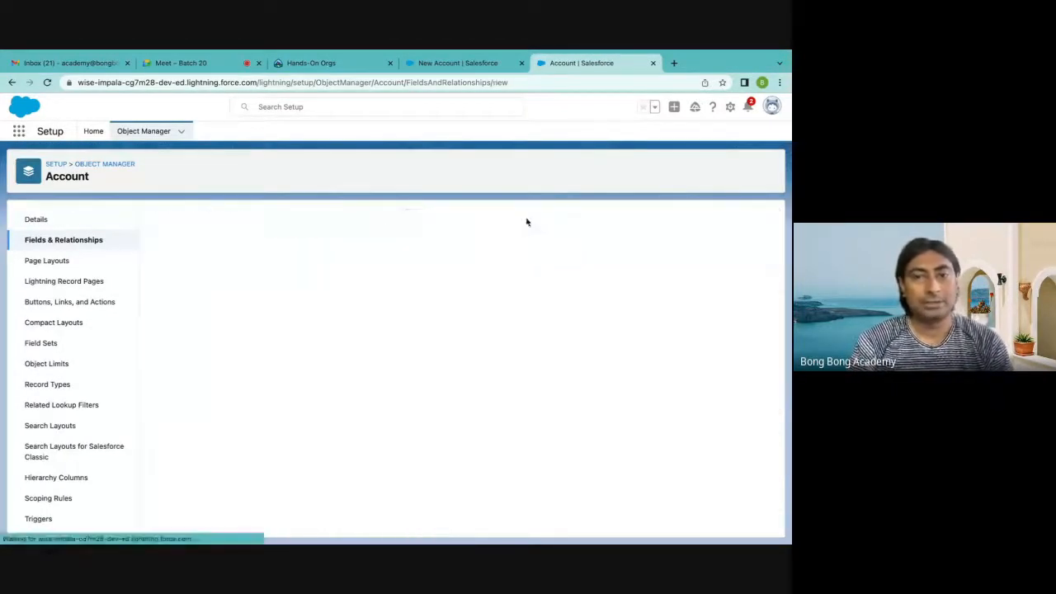
scroll(290, 281, down, 3)
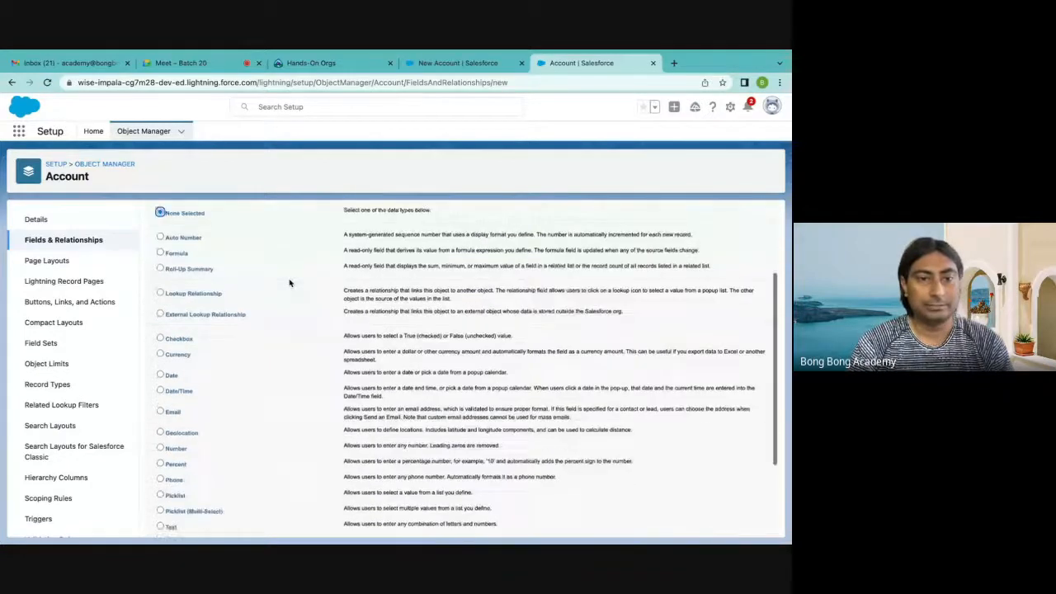
scroll(290, 283, down, 1)
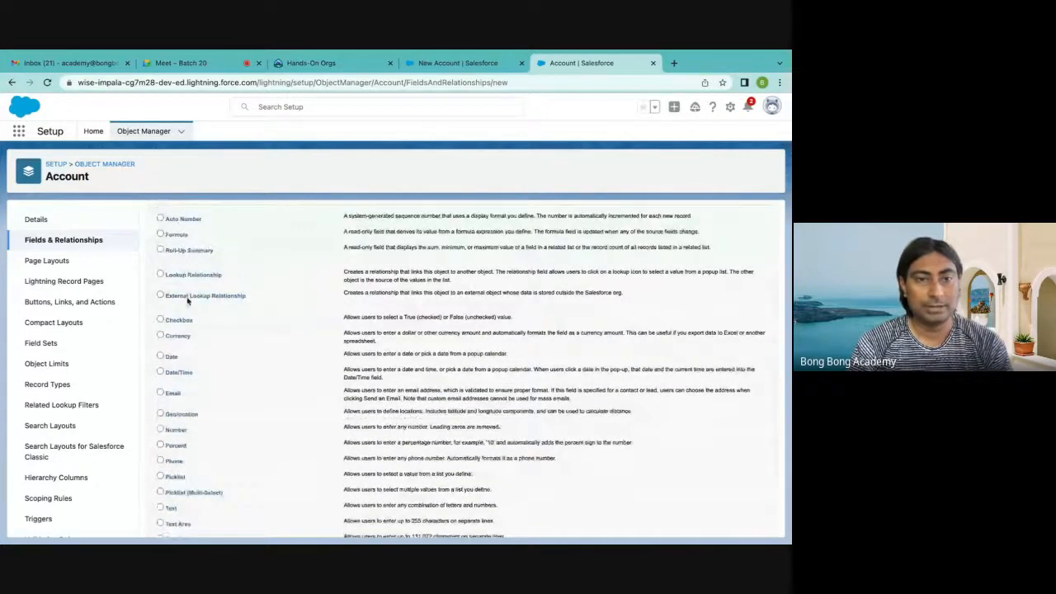
scroll(187, 303, down, 2)
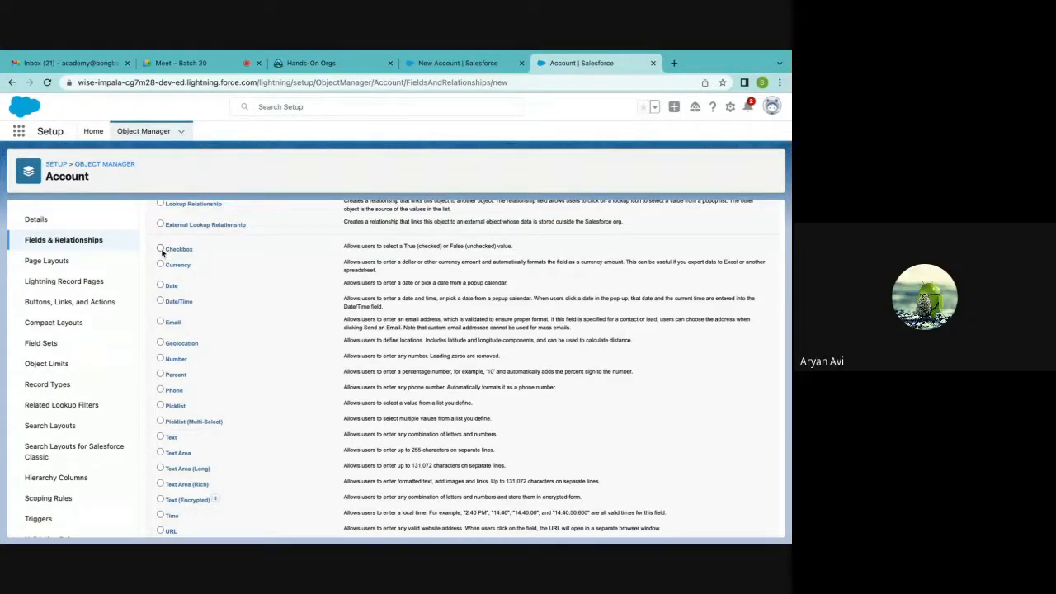
click(161, 250)
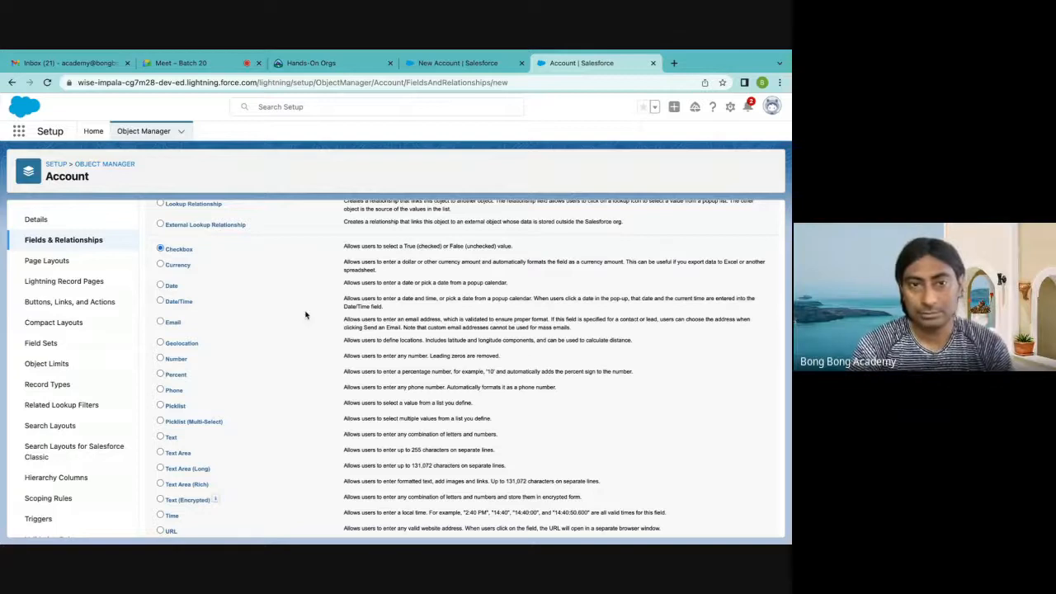
scroll(305, 316, down, 2)
click(739, 524)
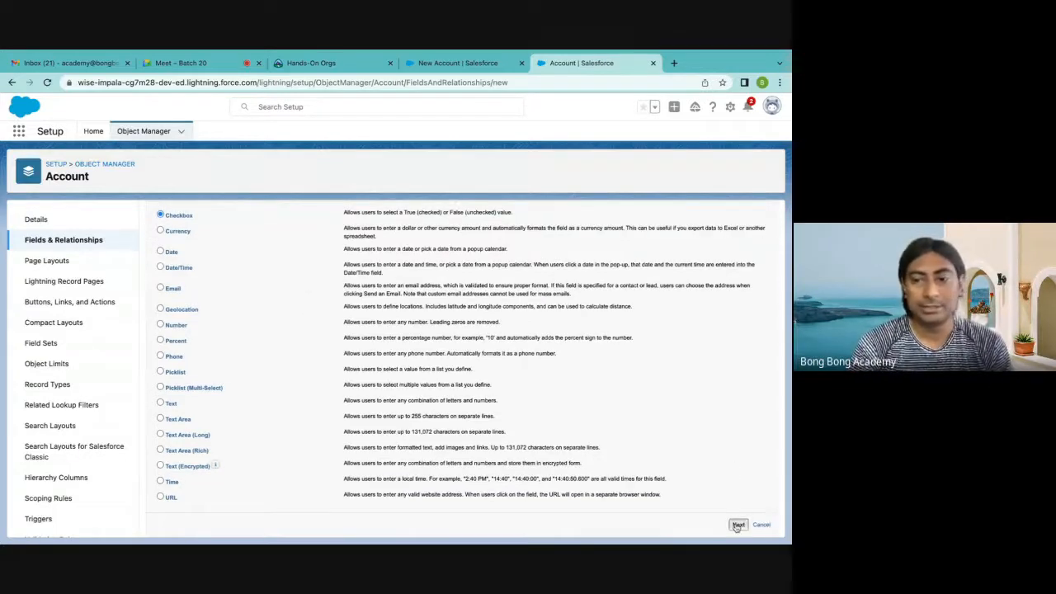
Label the checkbox field "Approved" and let its field name fill in from the label
click(298, 296)
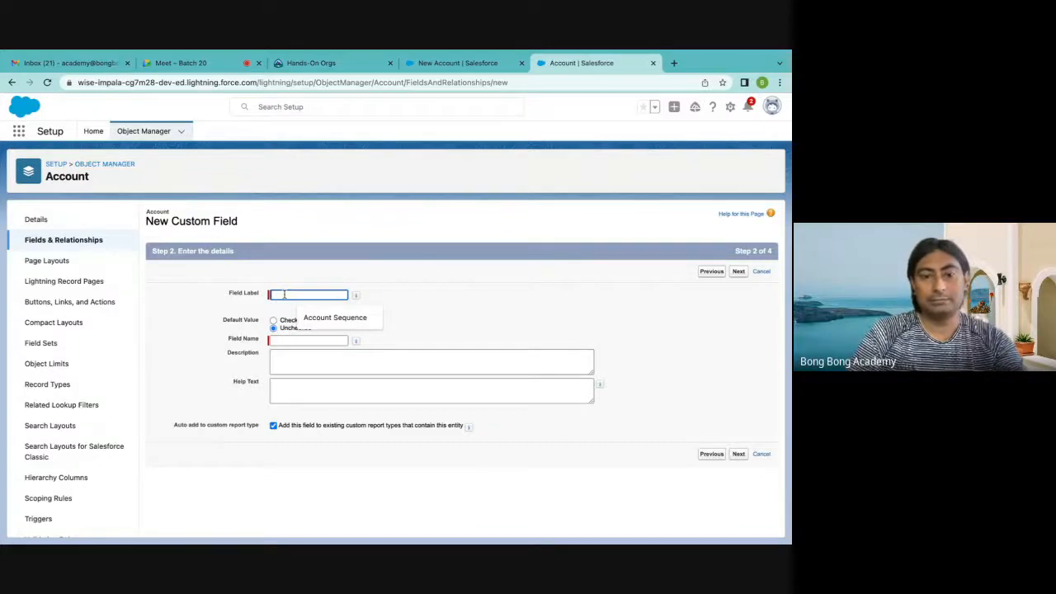
text(Approc)
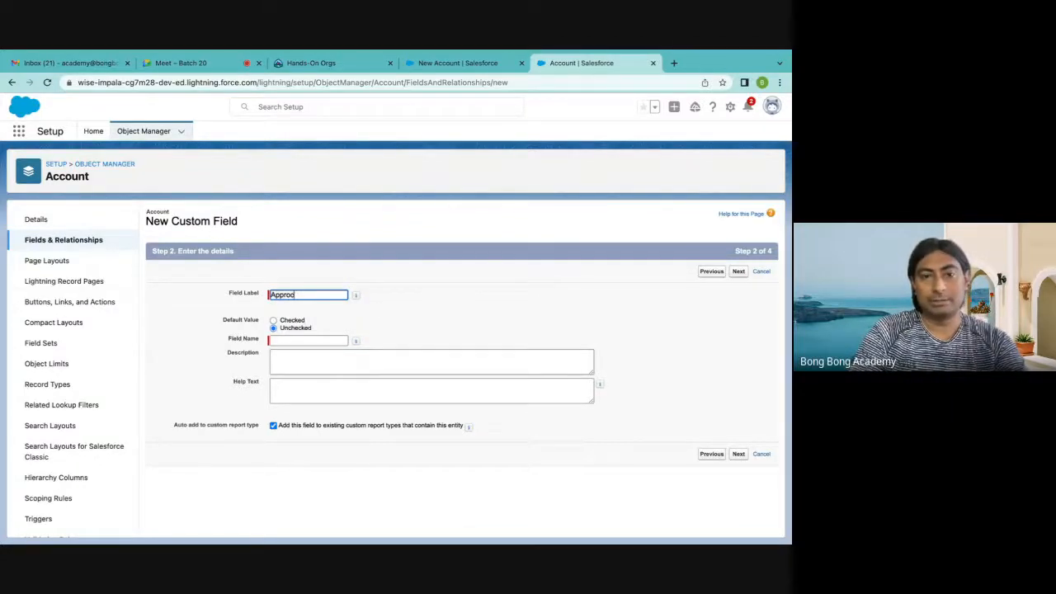
key(BackSpace)
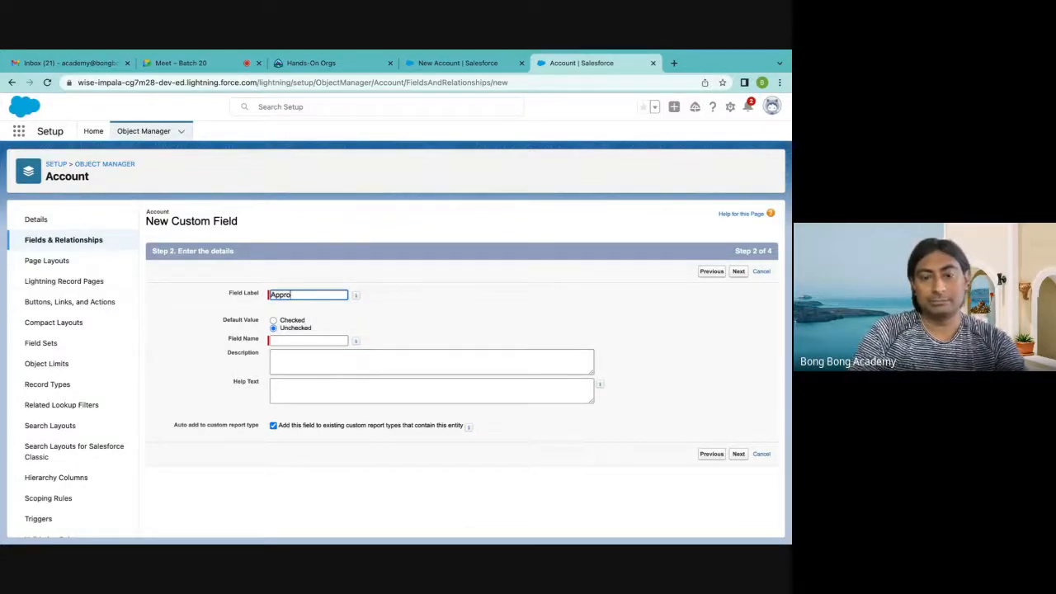
text(ved)
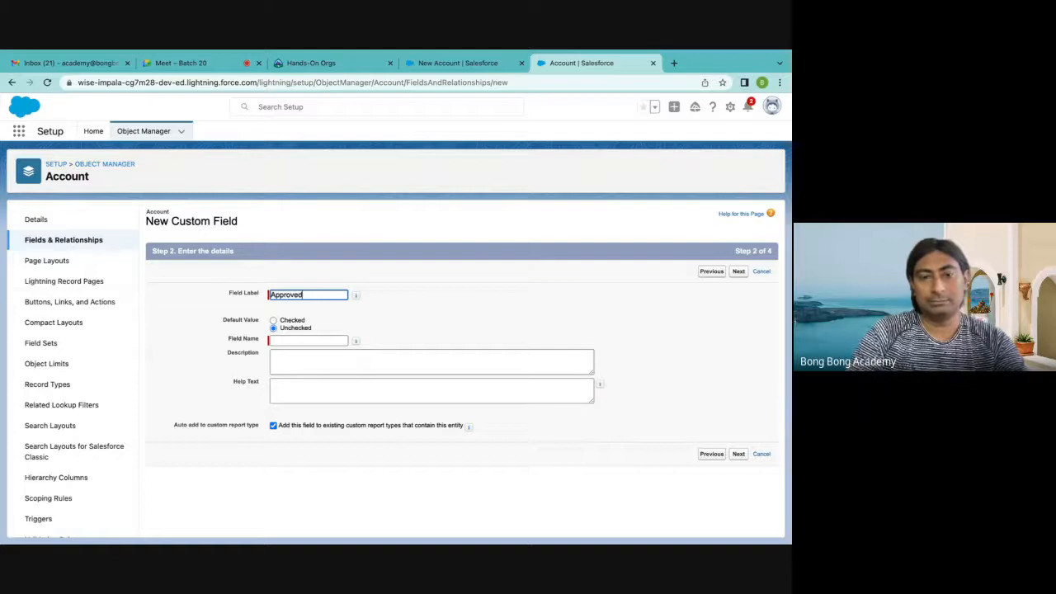
click(282, 340)
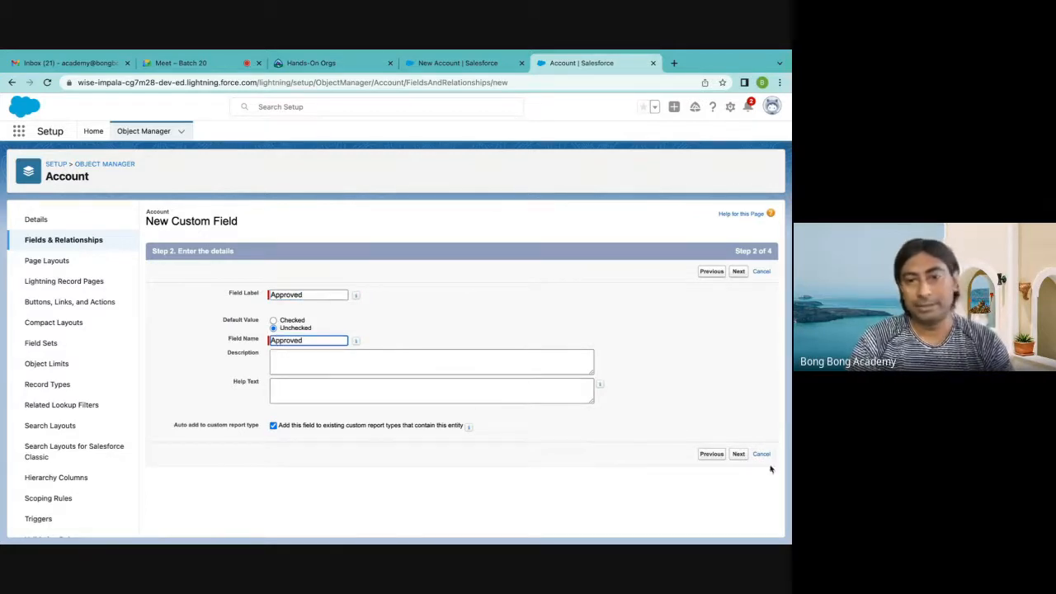
Enter "This is a custom checkbox" as the help text of the Approved field
click(373, 398)
text(Th)
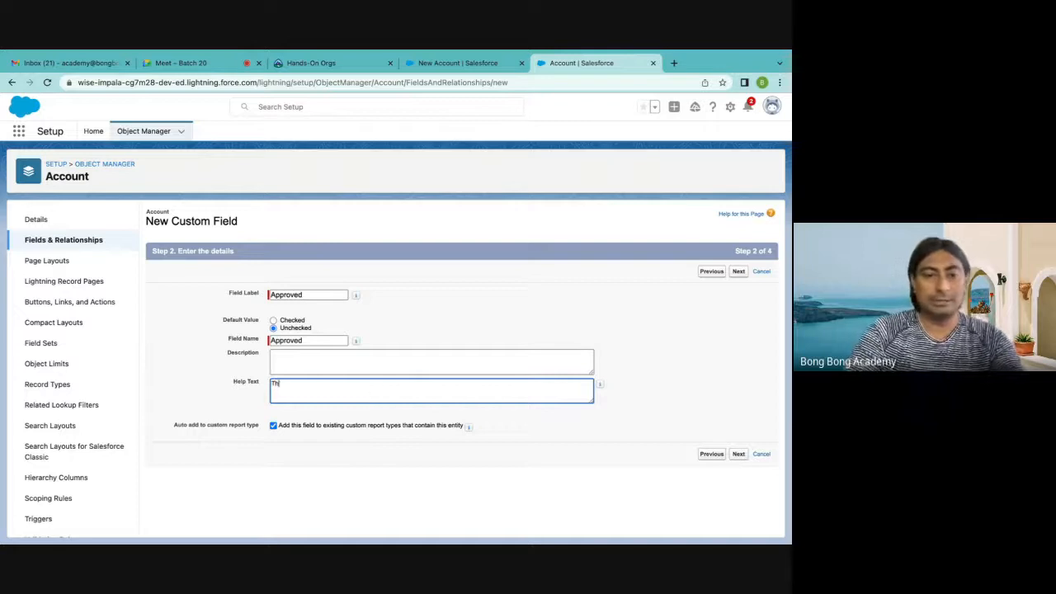
text(is is a )
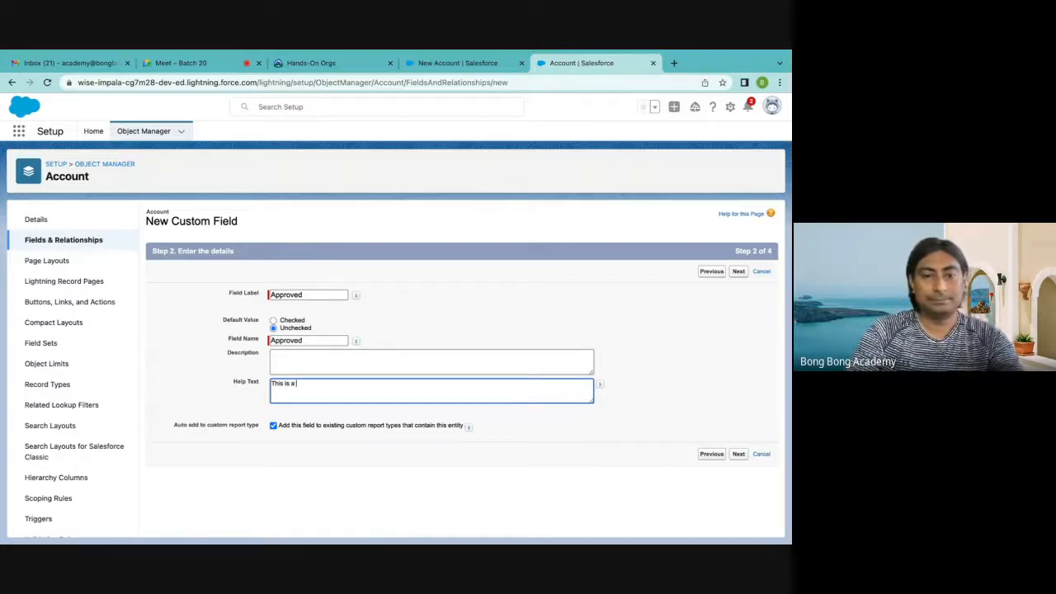
text(custom checkbox)
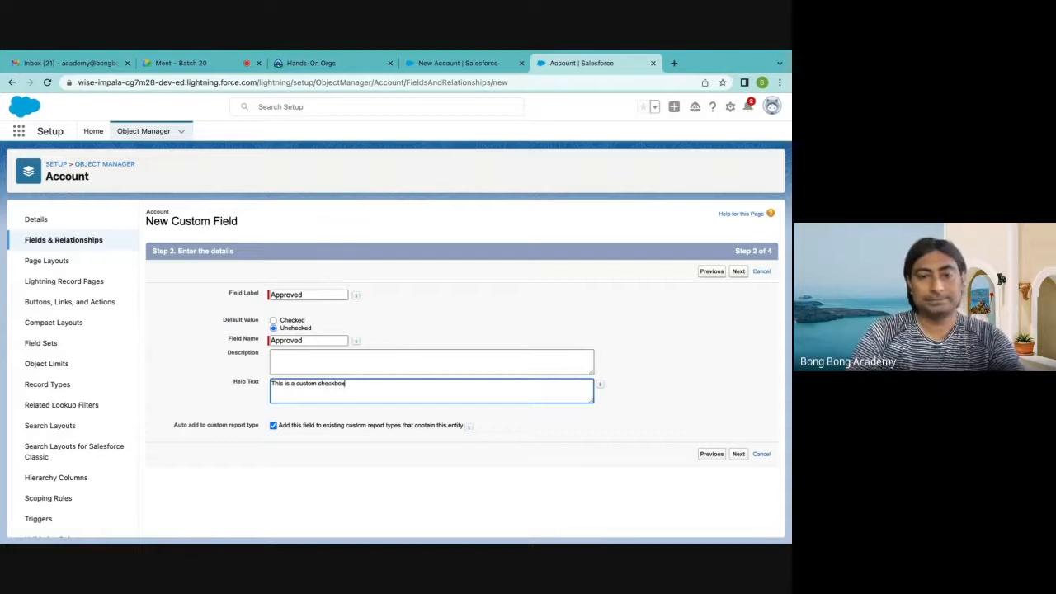
Copy the help text "This is a custom checkbox" into the description and continue to field-level security
click(365, 361)
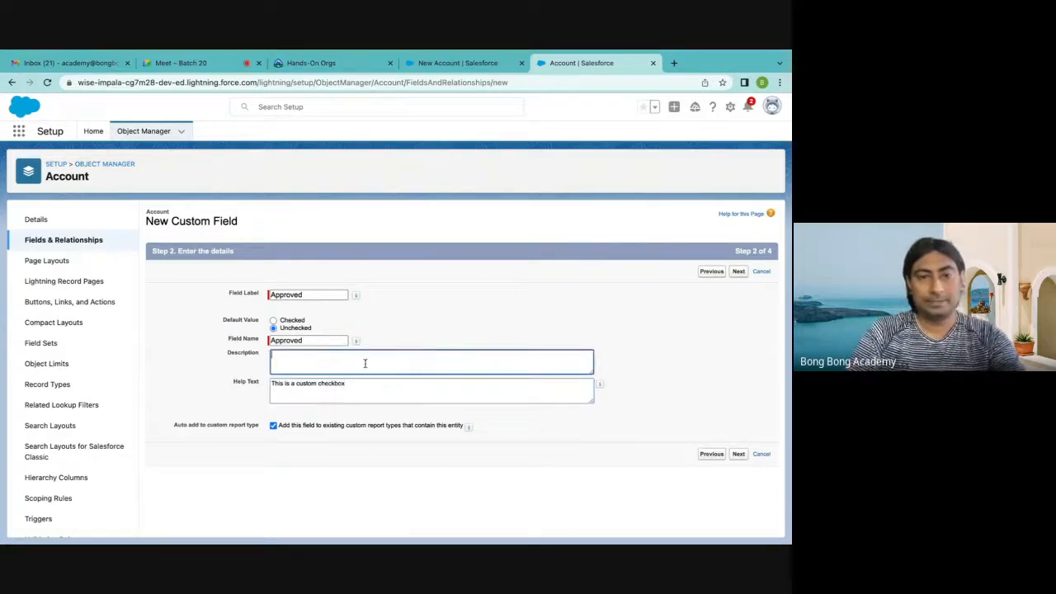
drag(351, 385, 212, 390)
key(ctrl+c)
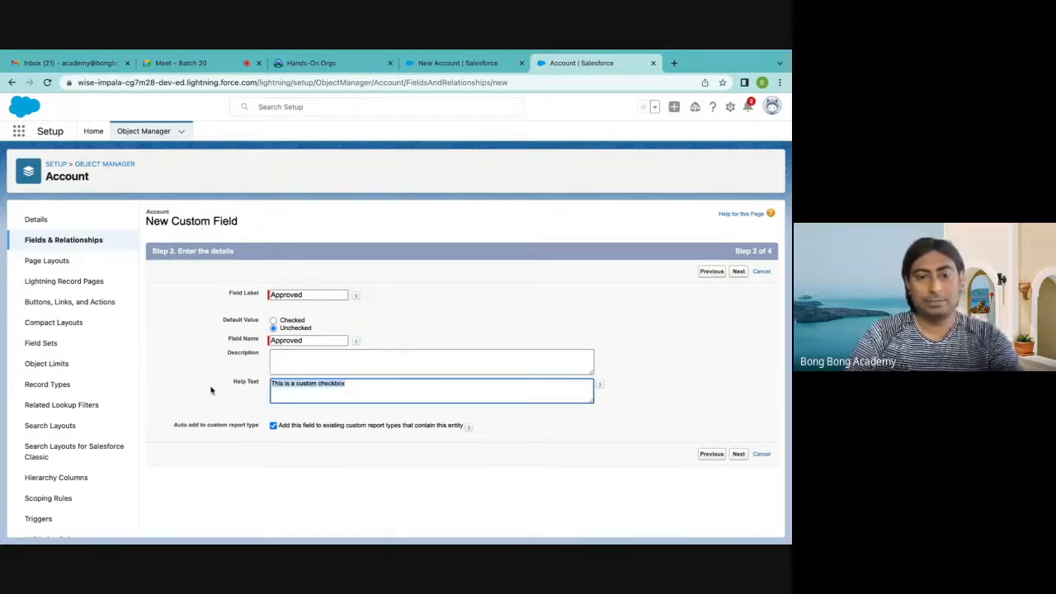
click(294, 363)
key(ctrl+v)
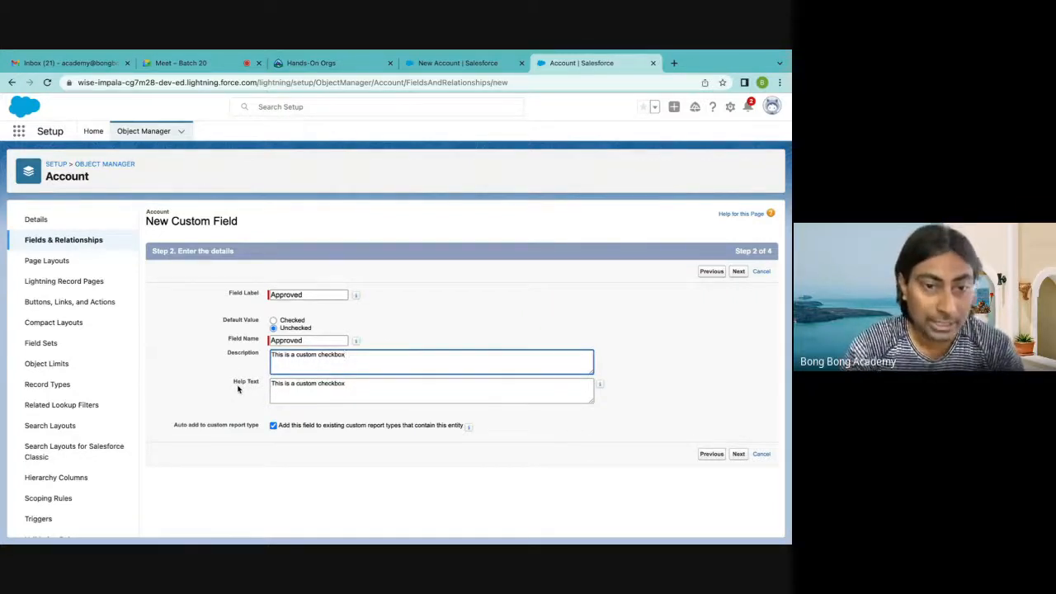
click(268, 342)
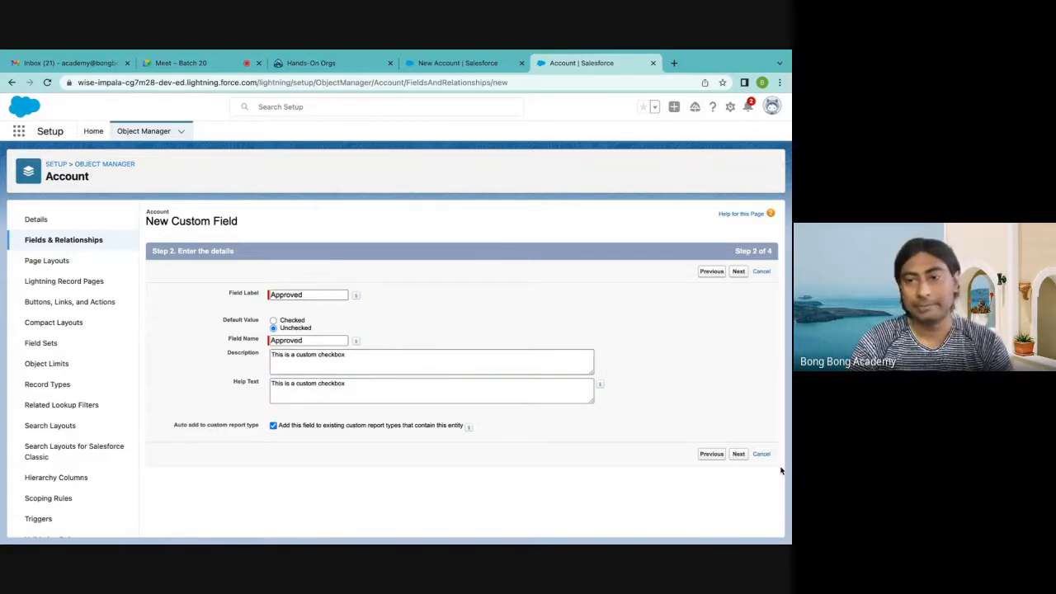
click(739, 455)
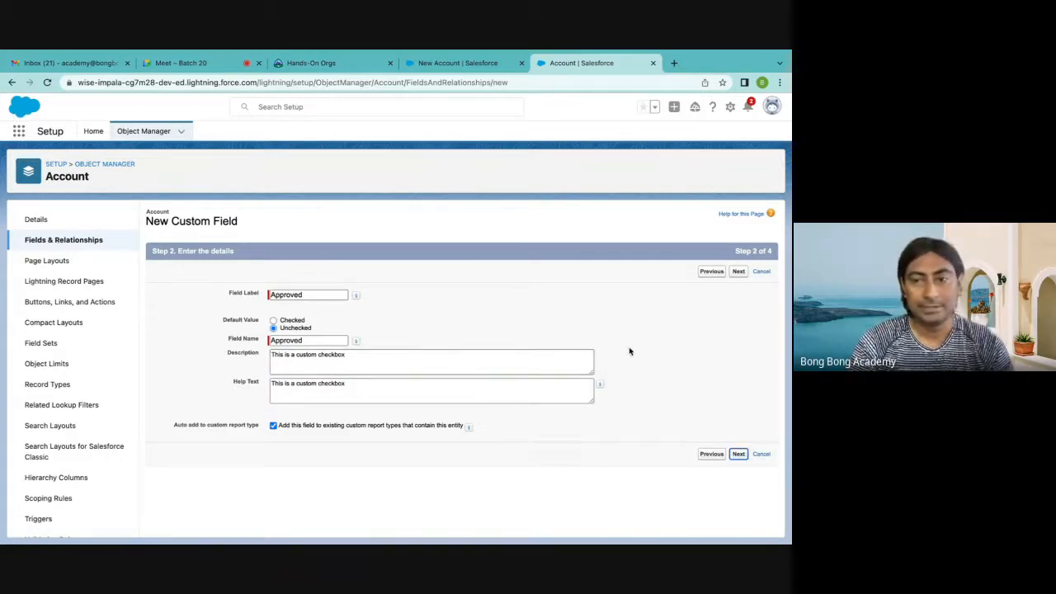
Make the Approved field visible to all profiles, keep all Account page layouts selected, and save it
click(563, 367)
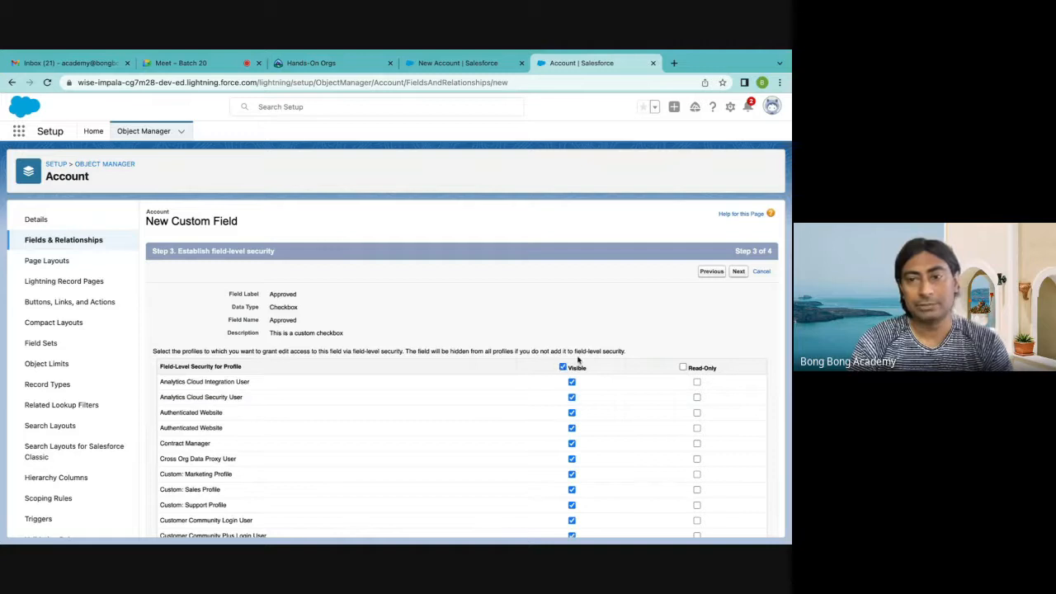
click(738, 271)
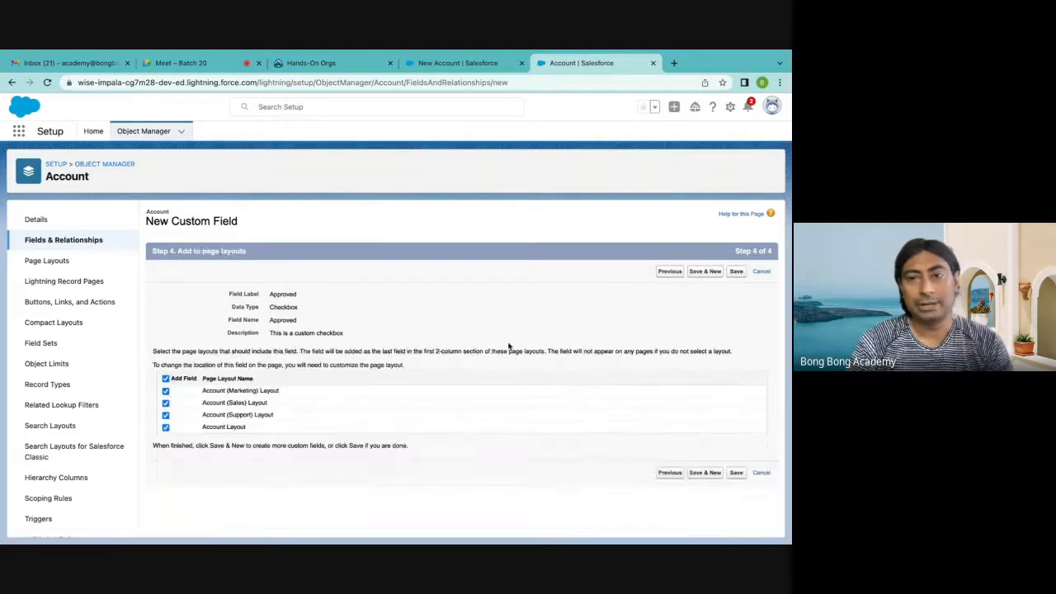
click(736, 272)
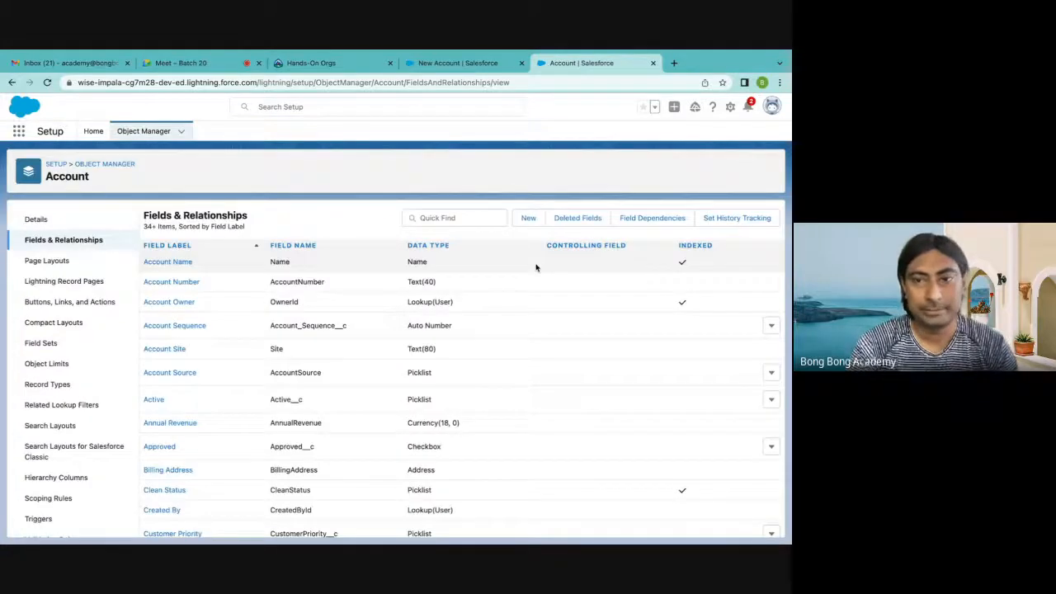
Start another custom Account field with the Currency data type and continue to its details
click(529, 218)
scroll(318, 331, down, 3)
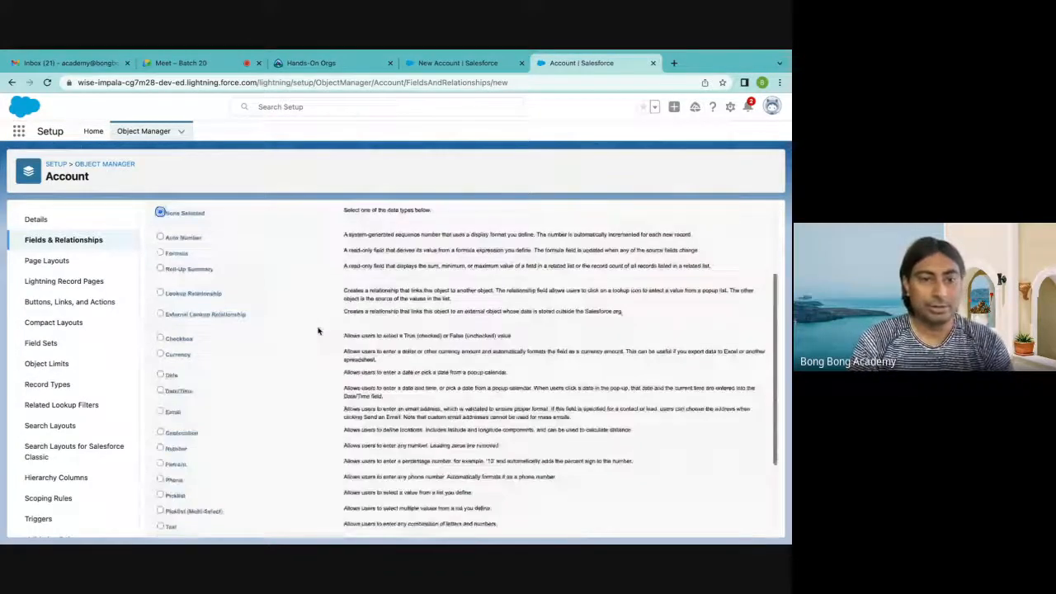
click(160, 355)
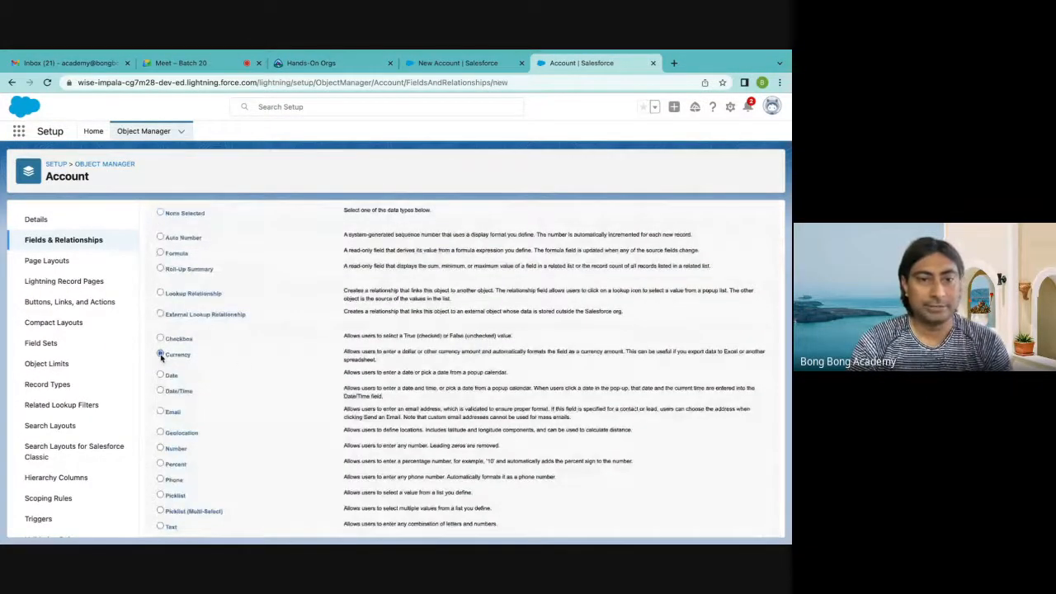
scroll(247, 382, down, 3)
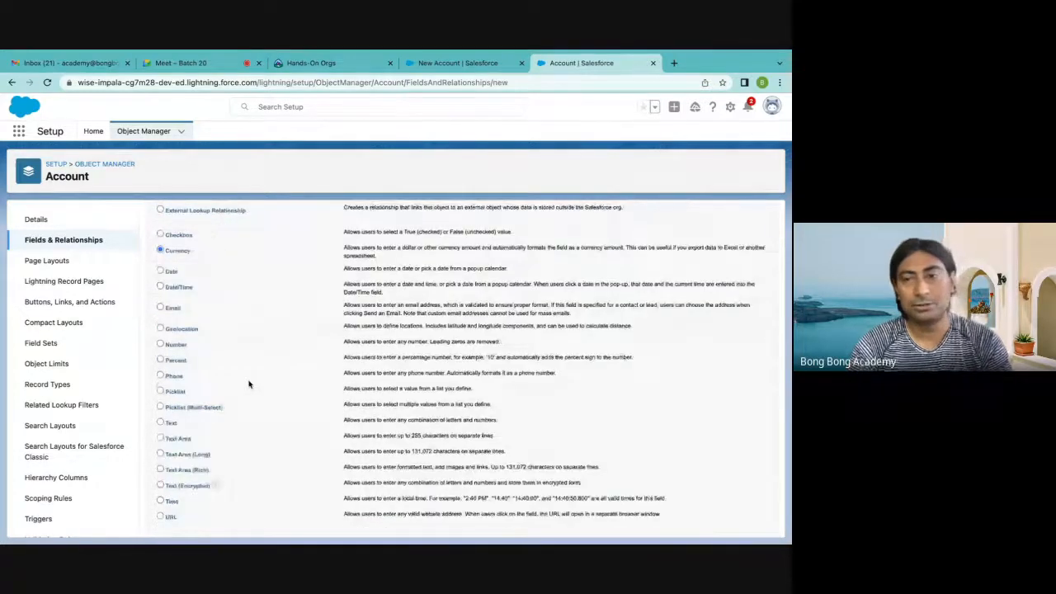
scroll(249, 384, down, 1)
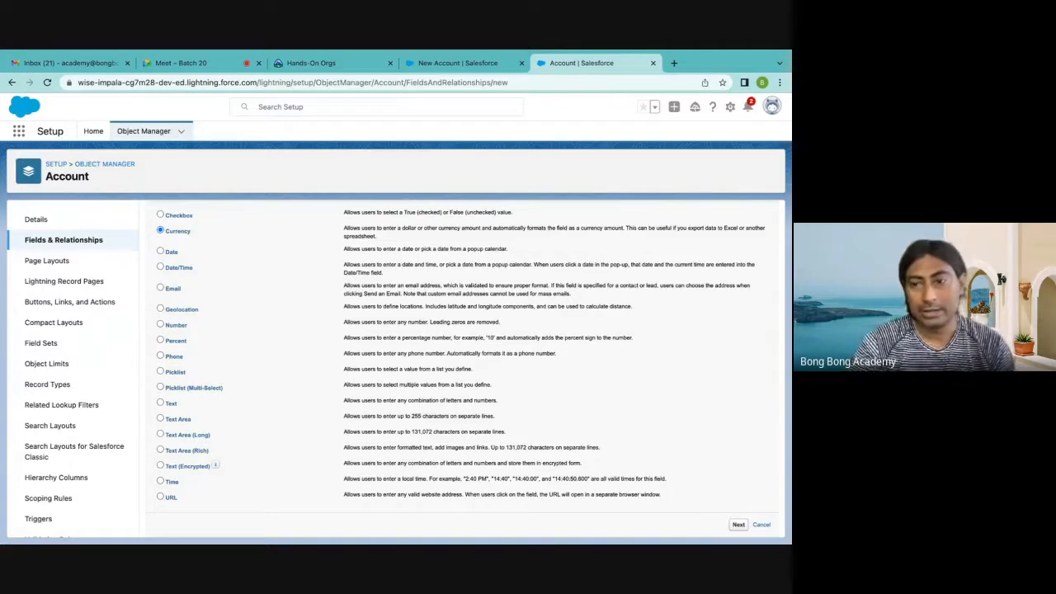
click(738, 525)
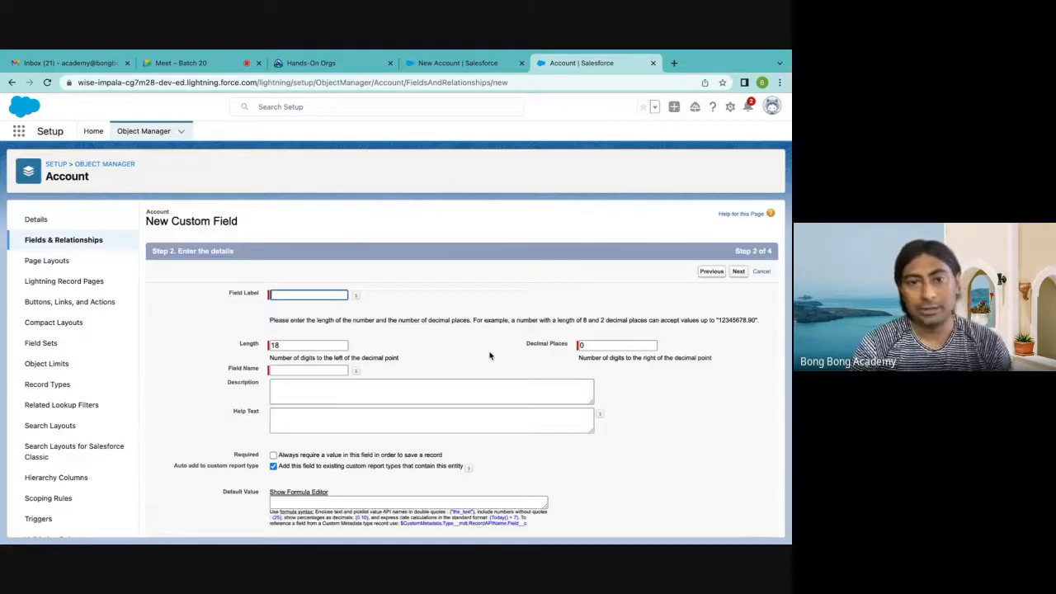
Label the currency field "Turnover" and let its field name fill in from the label
click(277, 293)
text(Turn)
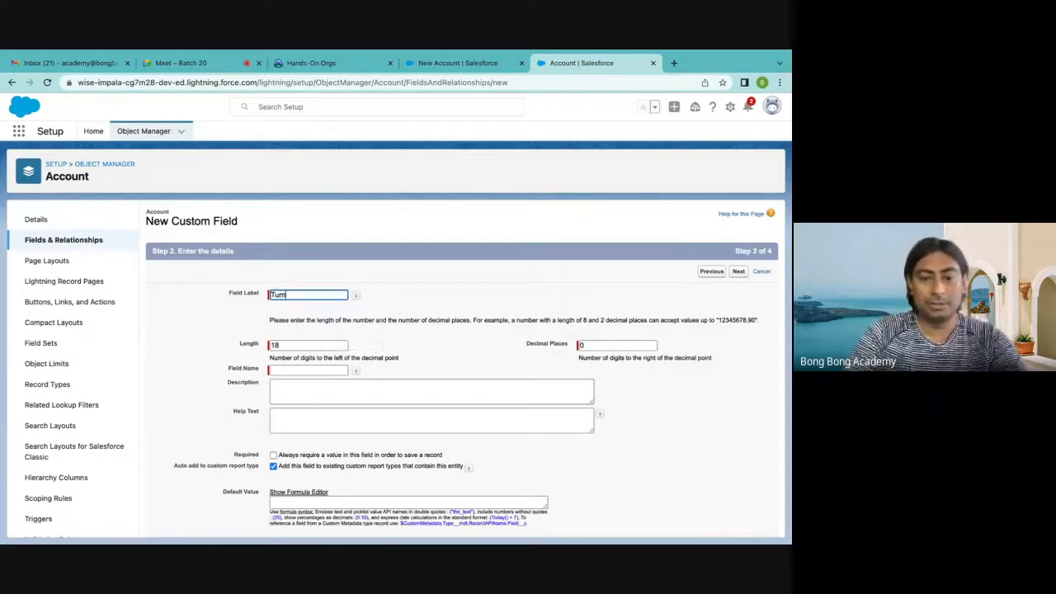
text(over)
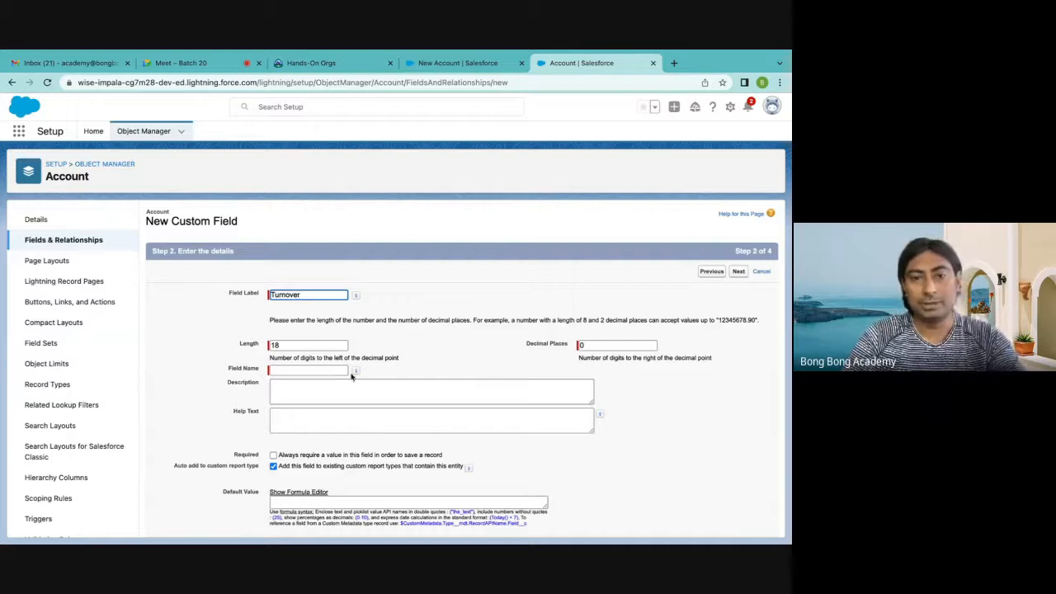
click(346, 372)
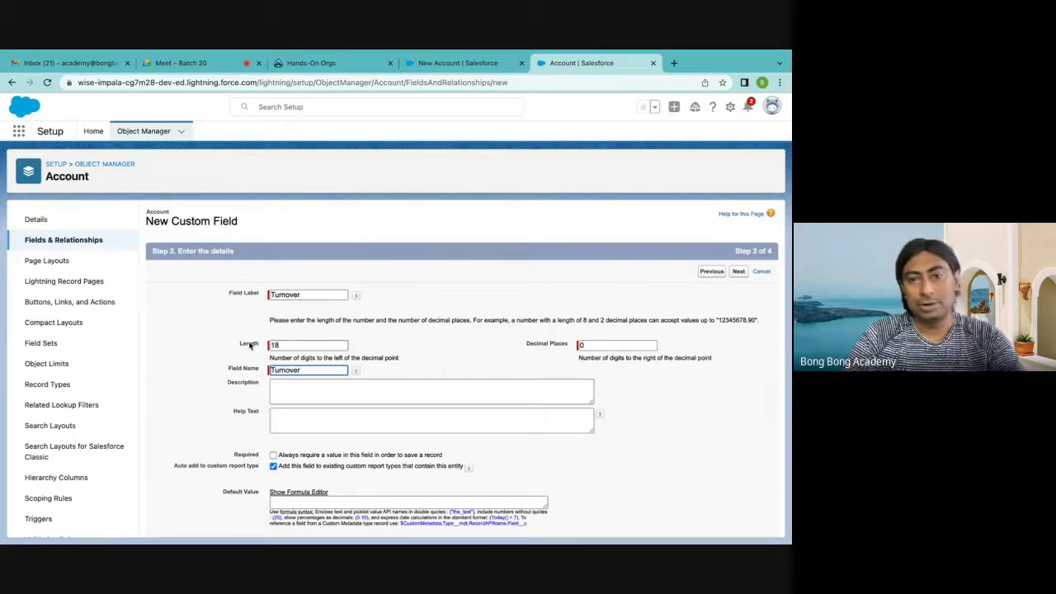
Set the Turnover field to 2 decimal places and a length of 16, and continue to field-level security
click(582, 345)
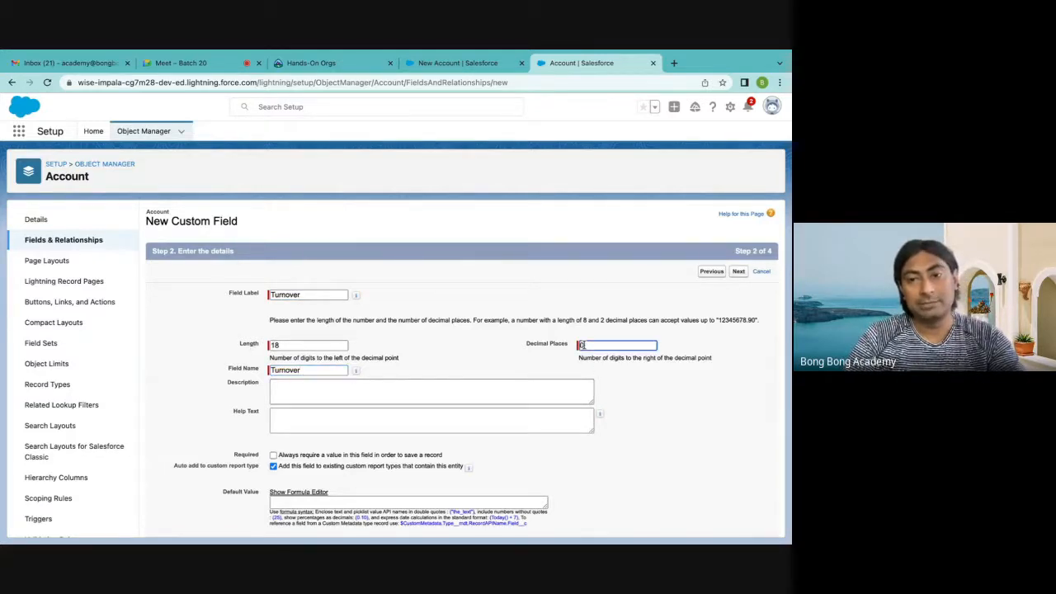
text(2)
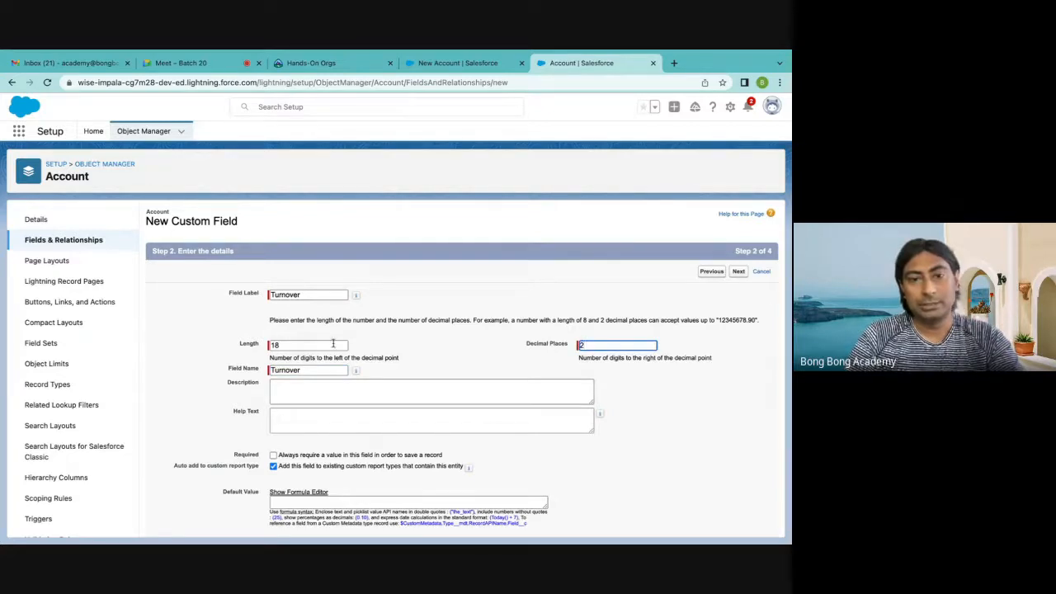
click(333, 345)
key(BackSpace)
text(6)
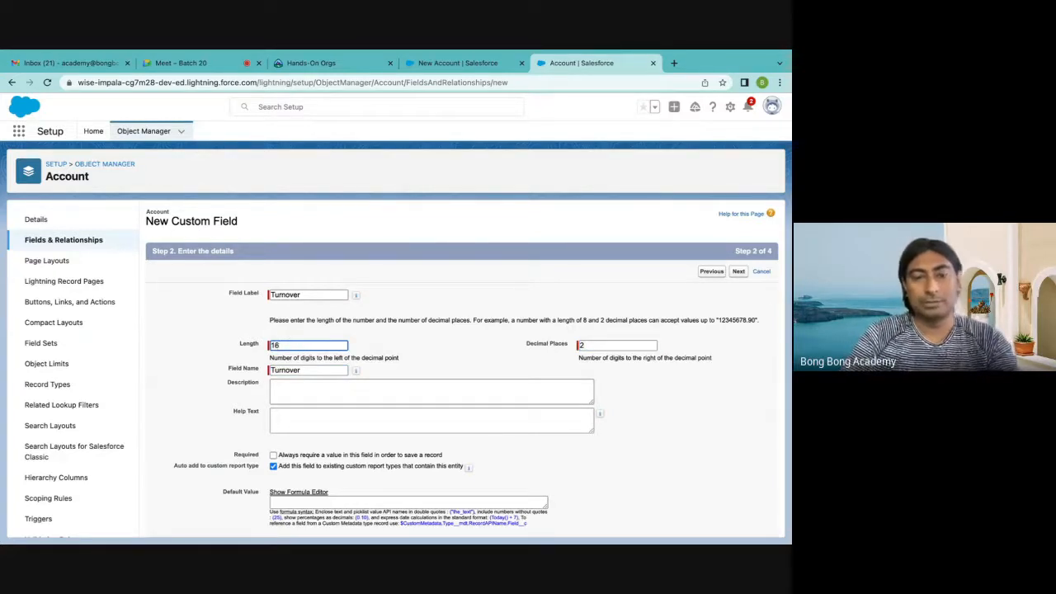
scroll(290, 341, down, 1)
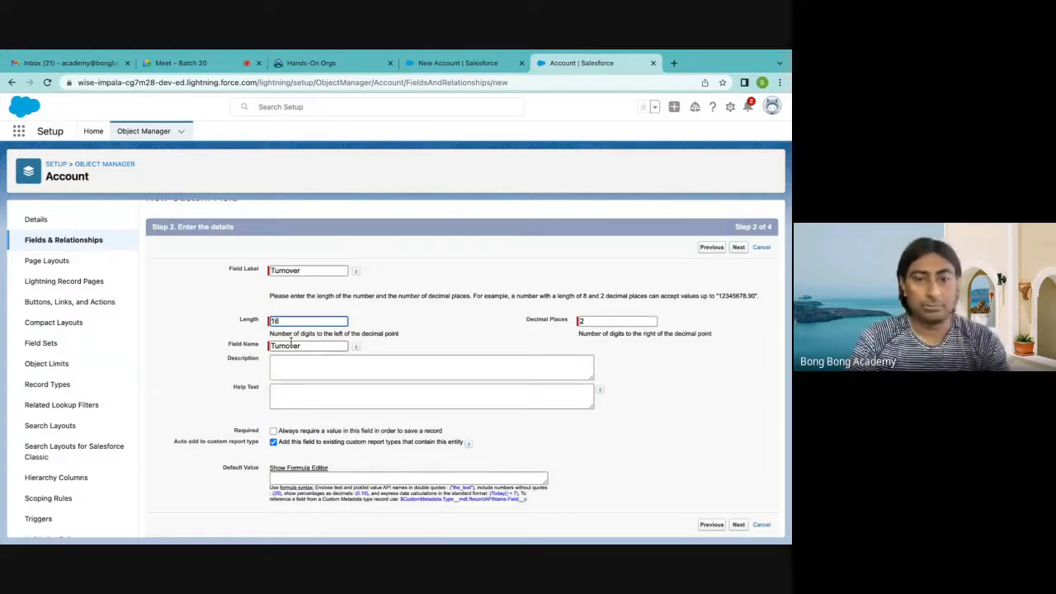
click(739, 524)
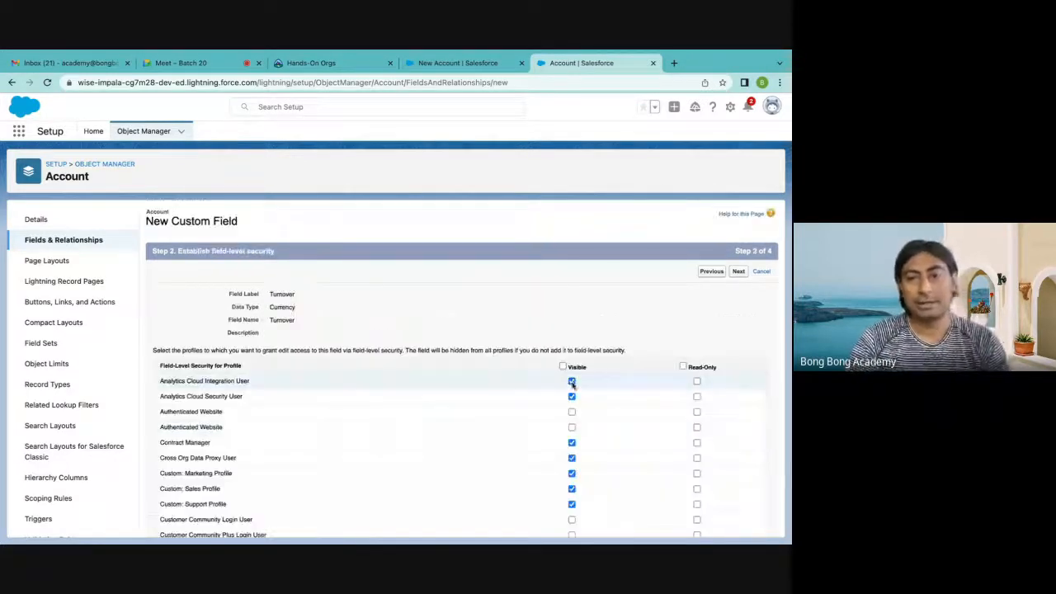
Make the Turnover field visible to all profiles, keep the Account page layouts as selected, and save it
click(564, 367)
click(738, 271)
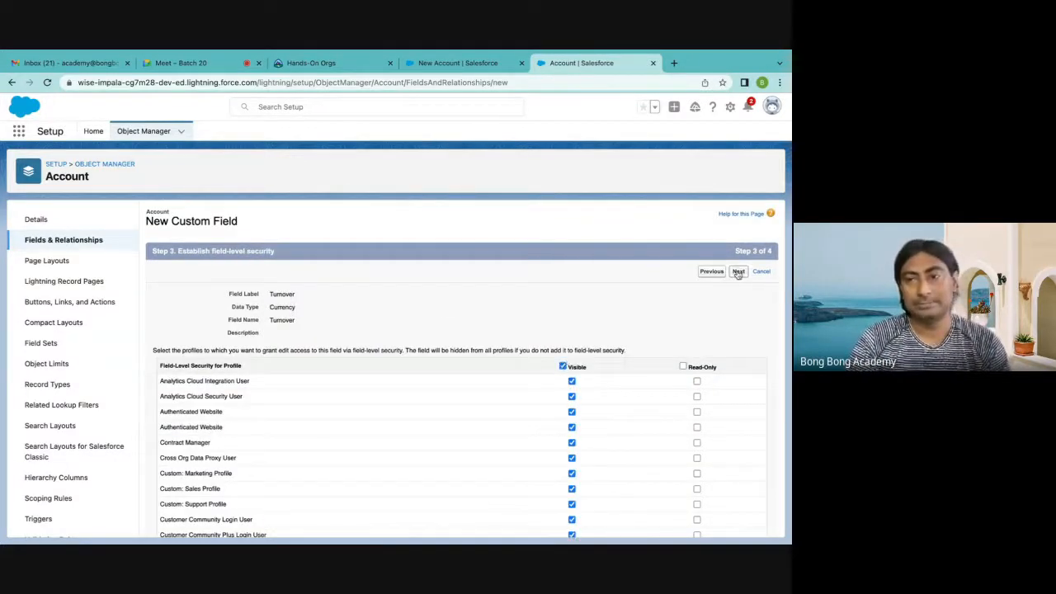
click(737, 272)
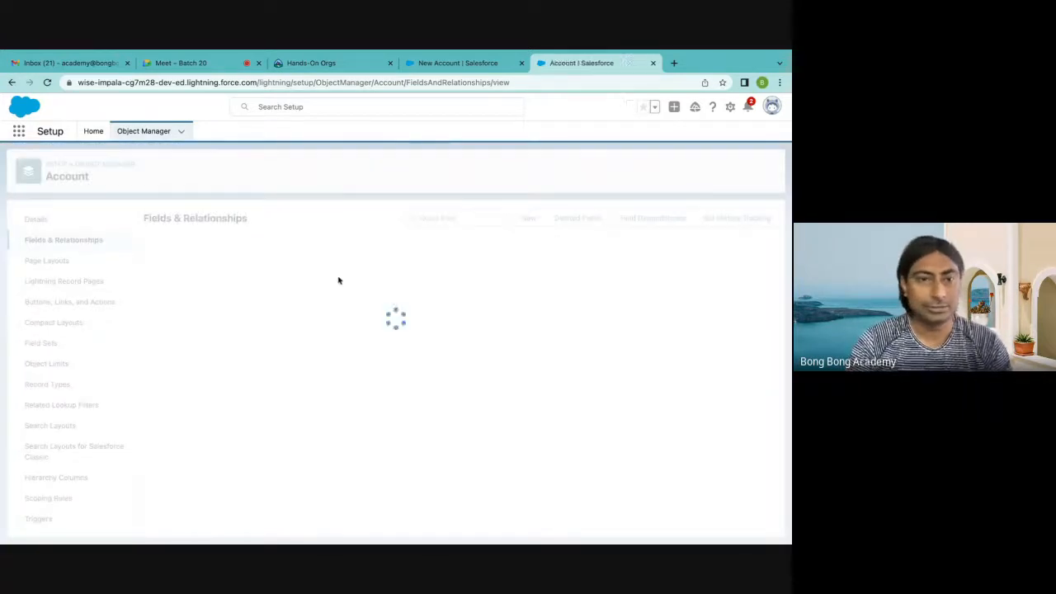
Start another custom Account field with the Date/Time data type and continue to its details
click(528, 220)
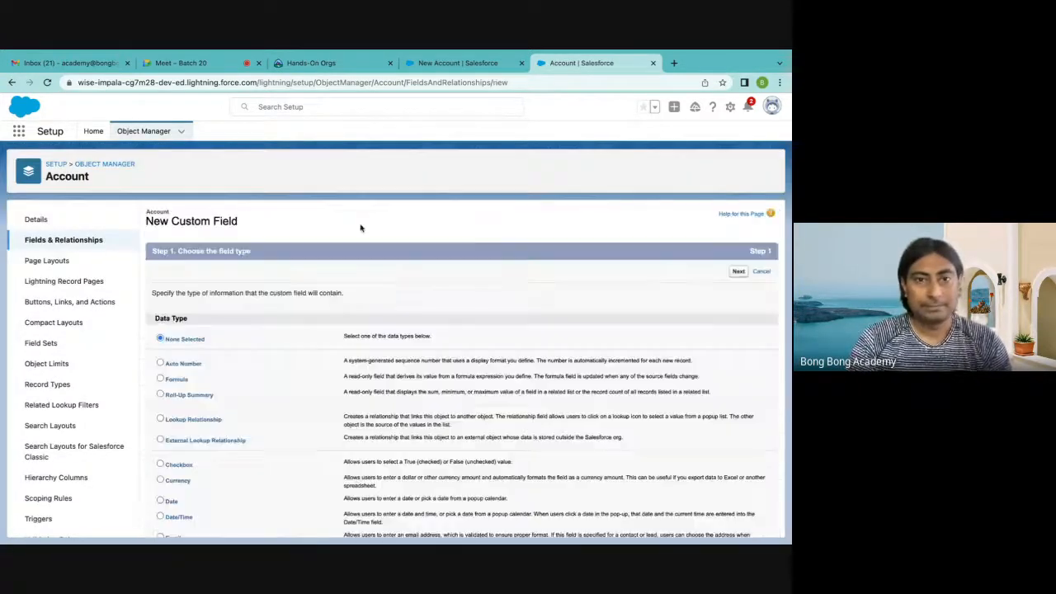
scroll(292, 302, down, 5)
scroll(292, 304, down, 1)
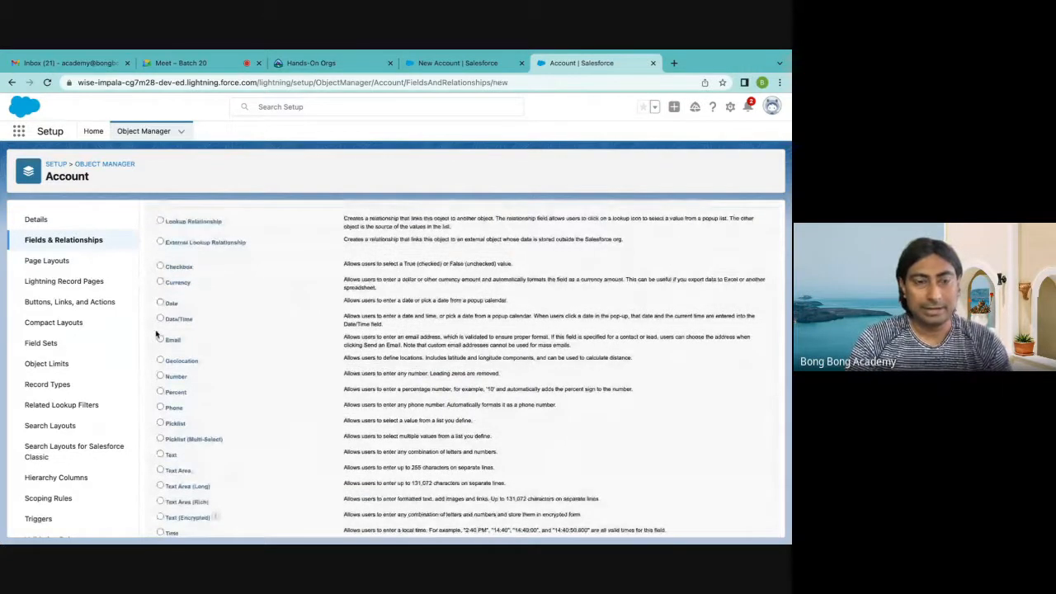
scroll(196, 324, down, 1)
scroll(235, 342, down, 2)
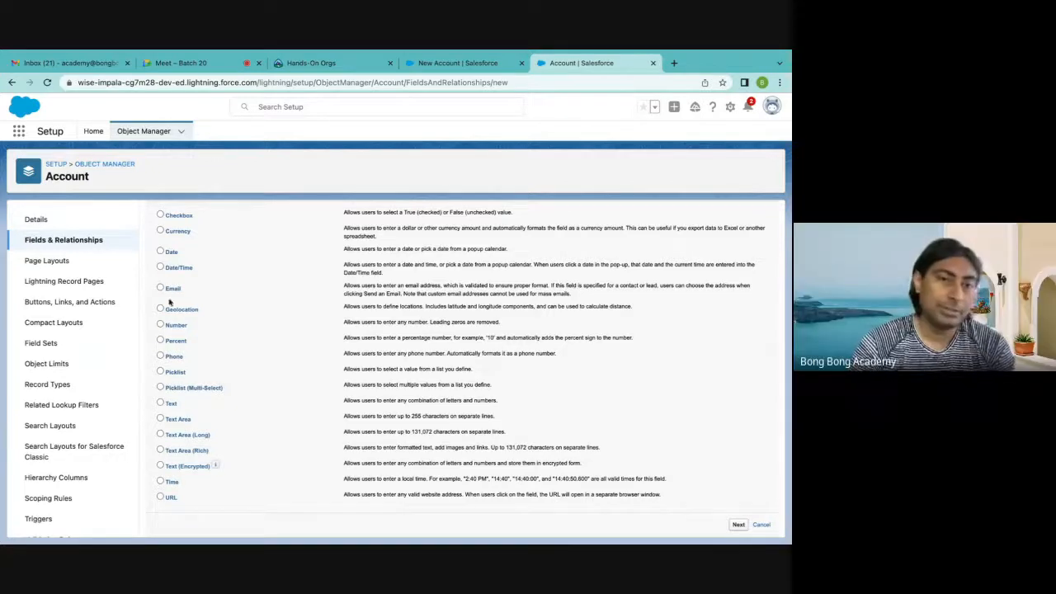
click(161, 267)
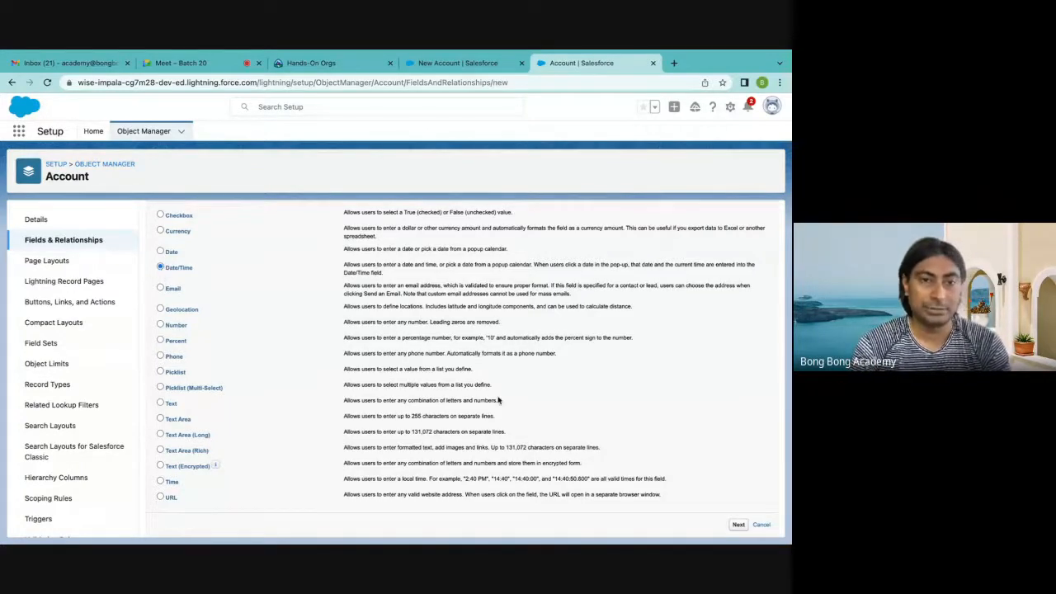
click(739, 525)
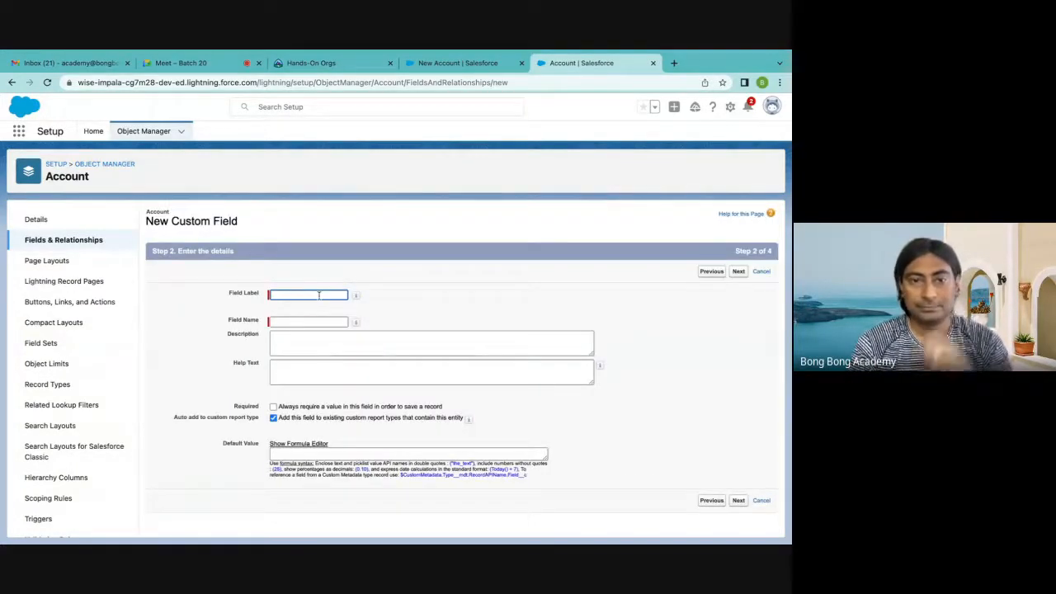
Label the date/time field "Onboarding Date" and let its field name fill in from the label
click(291, 295)
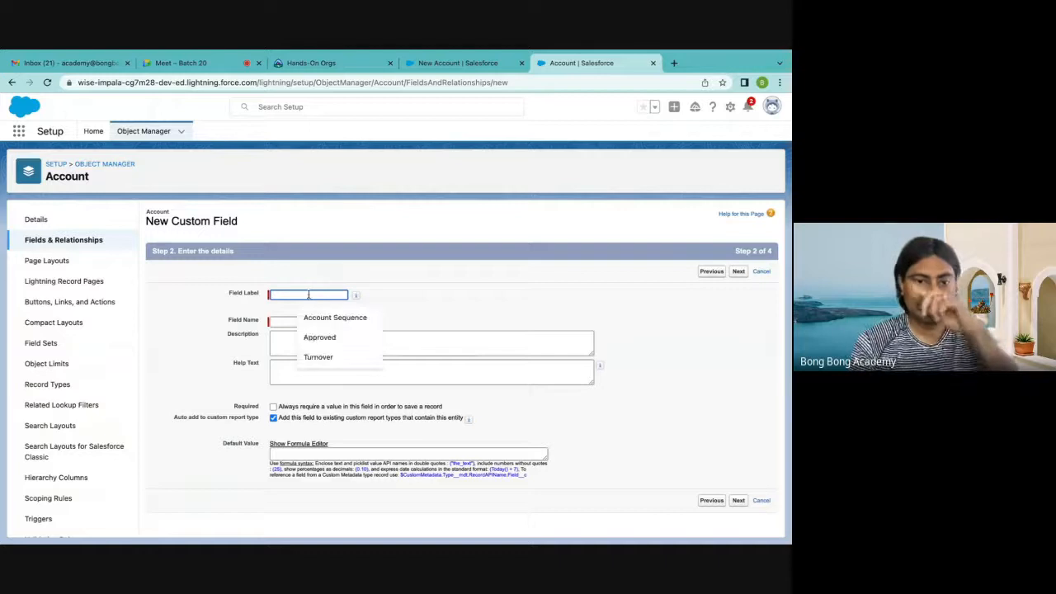
click(255, 306)
click(288, 295)
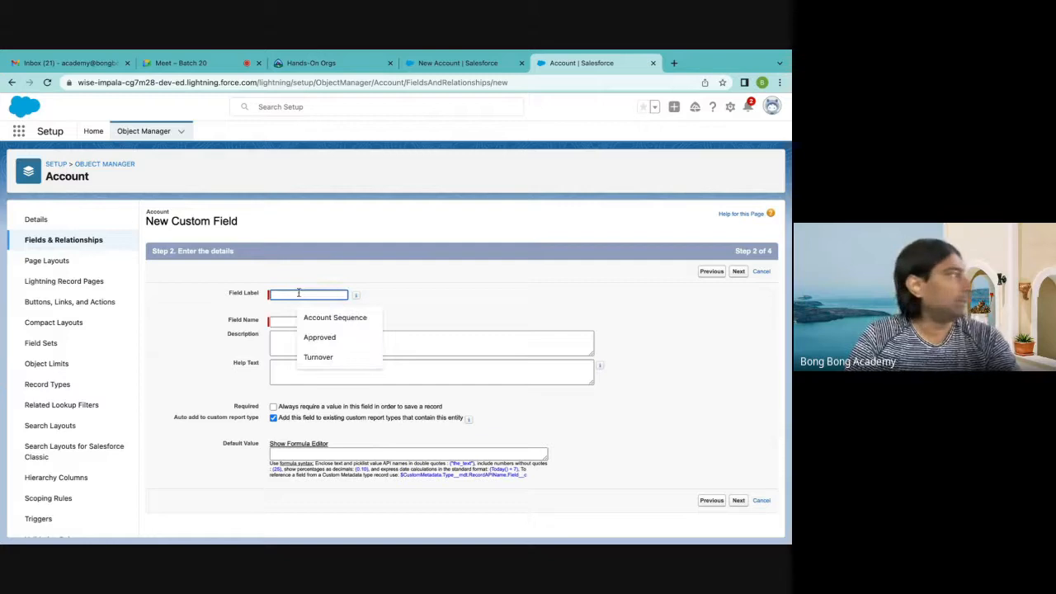
text(O)
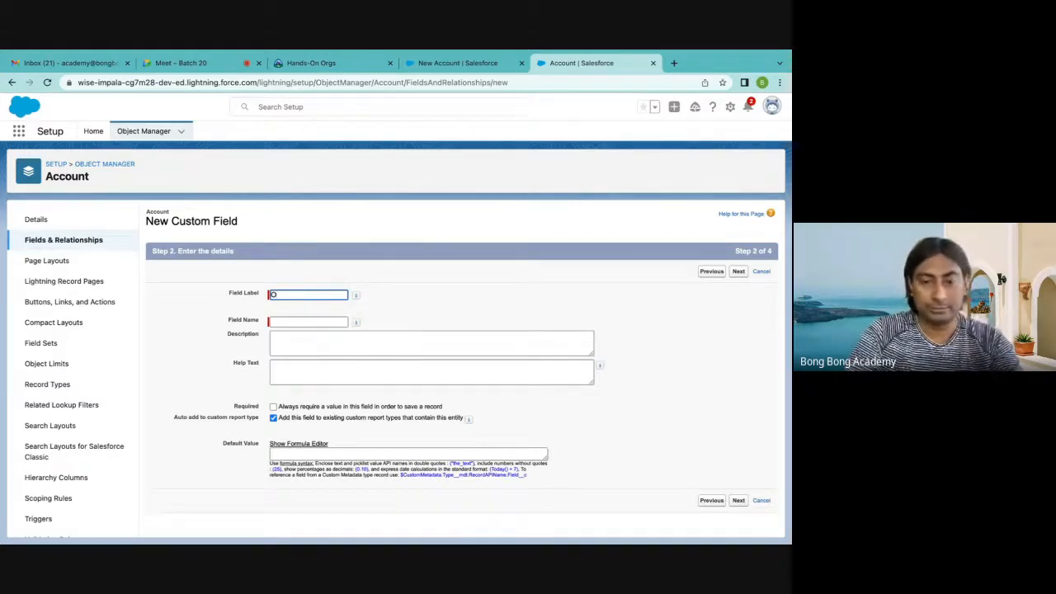
text(b)
text(nbaord)
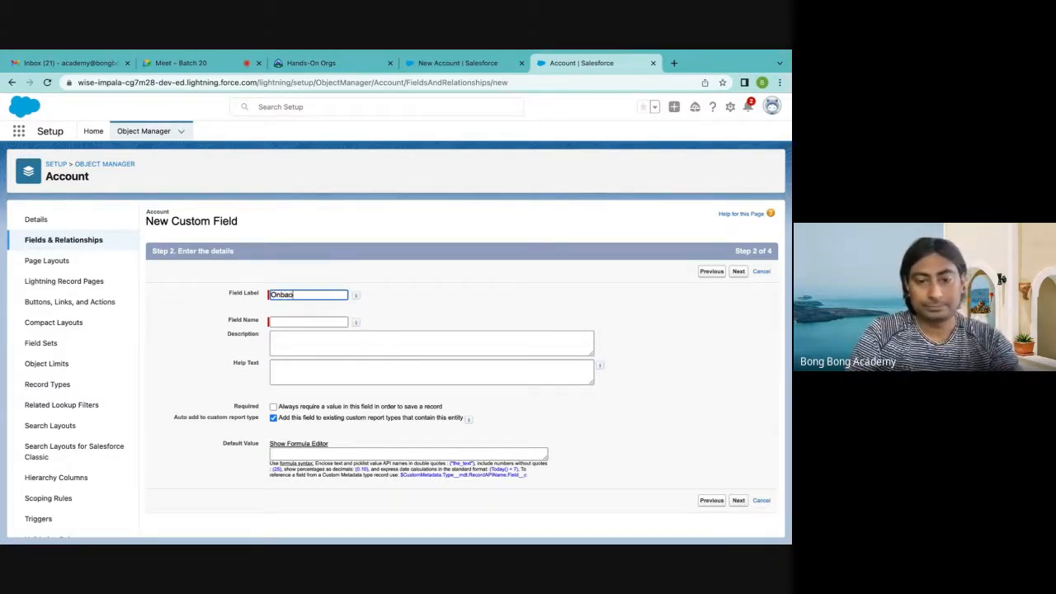
key(BackSpace)
key(BackSpace)
key(BackSpace)
key(BackSpace)
text(oarding)
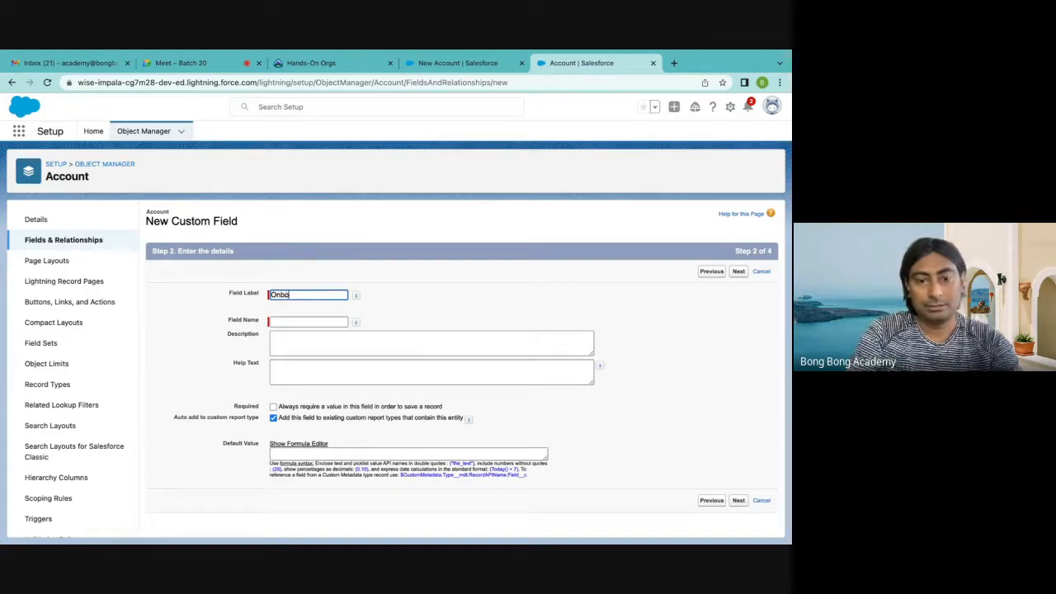
text( Dat)
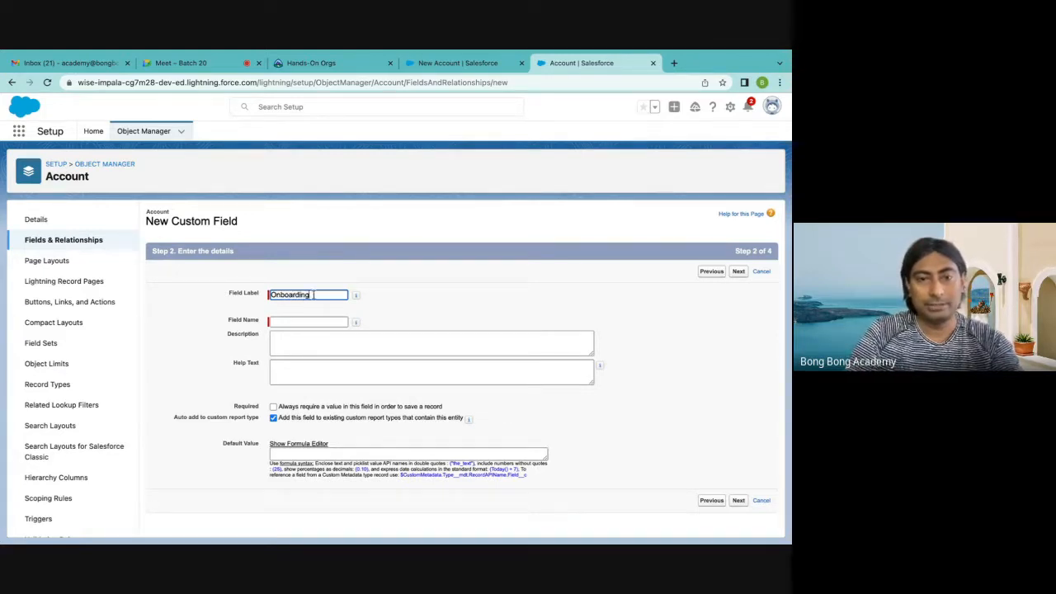
text(e)
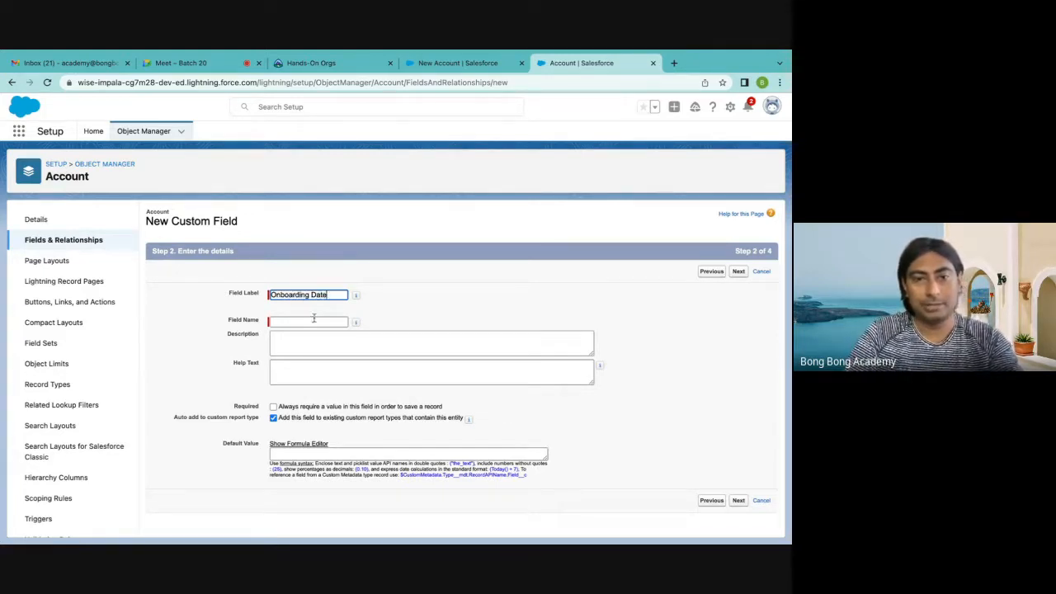
click(313, 321)
Make the Onboarding Date field visible to all profiles, and save it so that another new custom field starts
scroll(332, 368, down, 1)
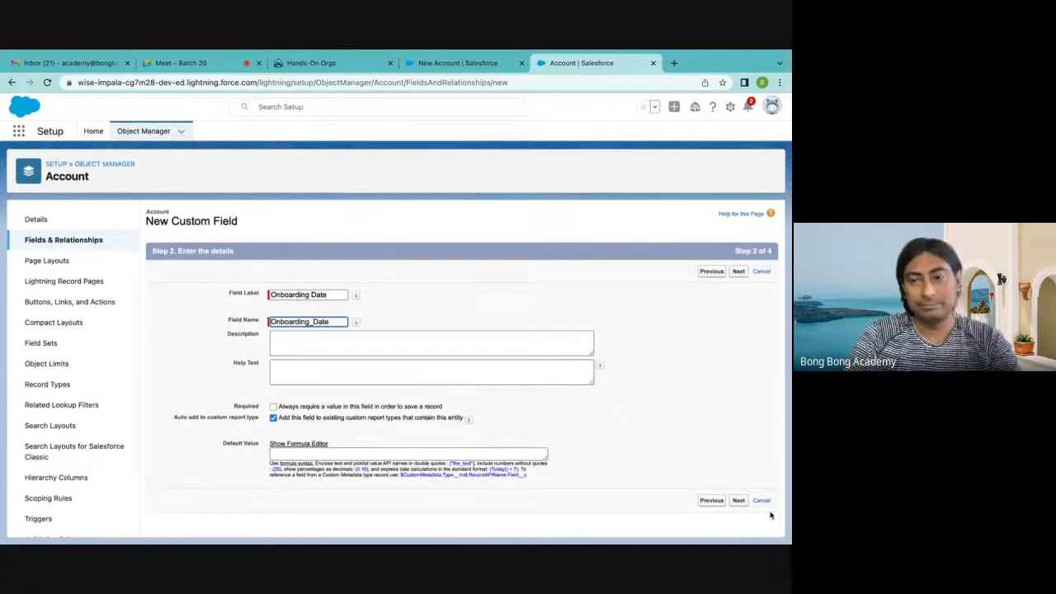
click(739, 500)
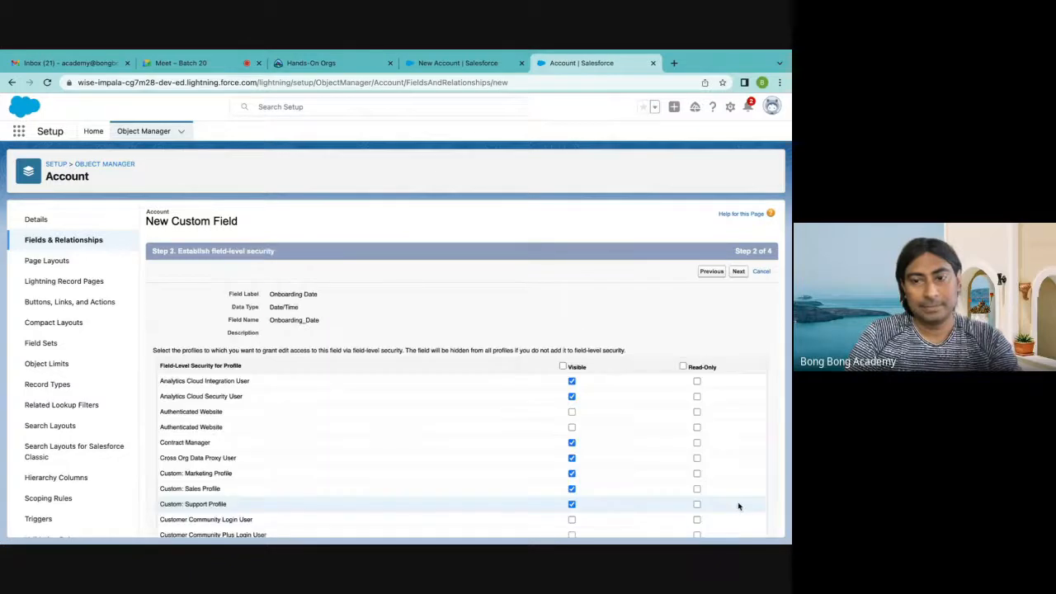
click(739, 271)
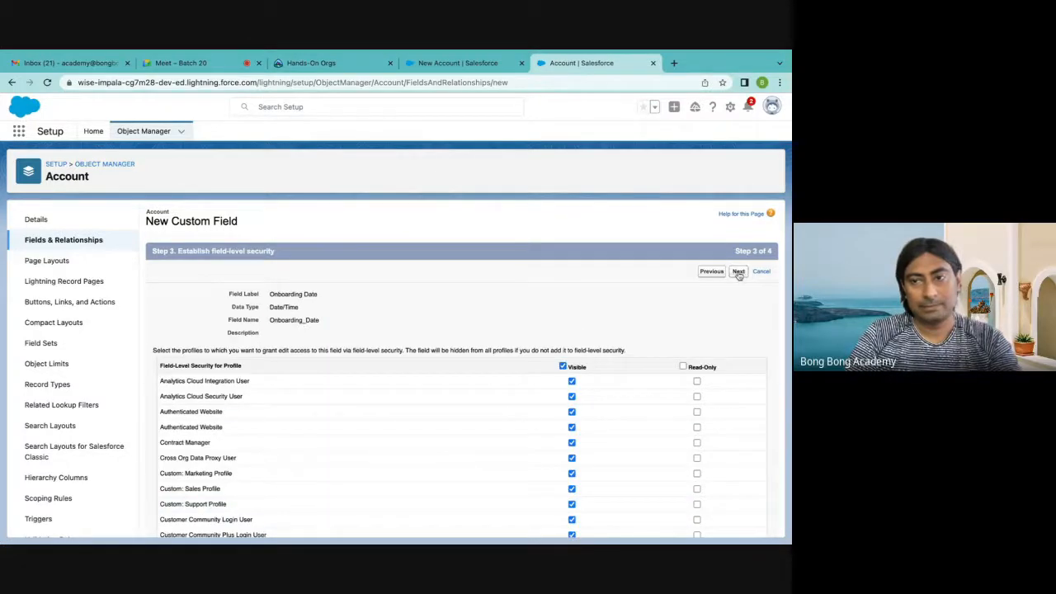
click(704, 271)
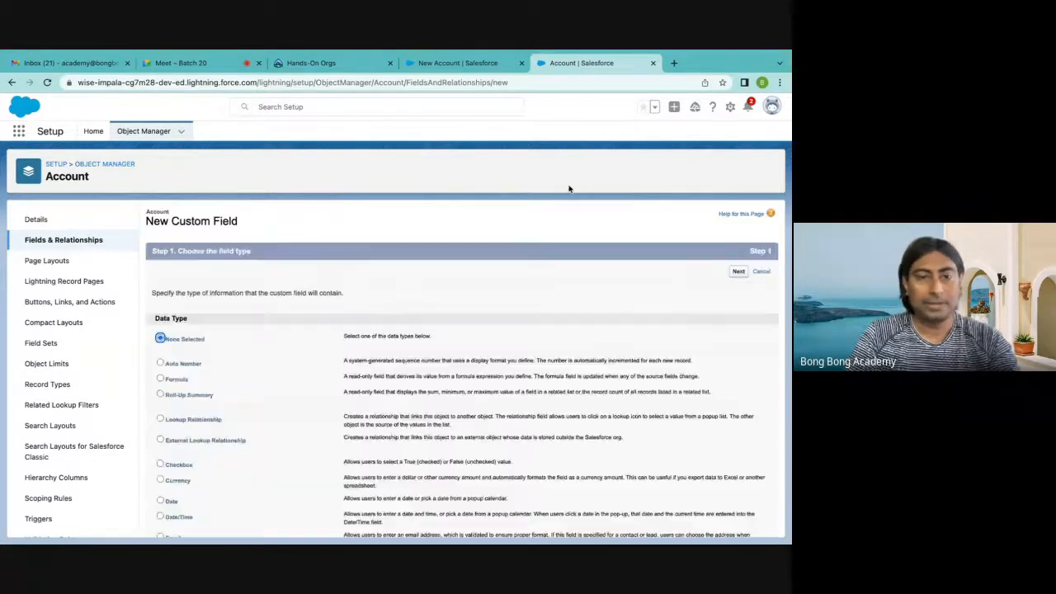
scroll(456, 266, down, 5)
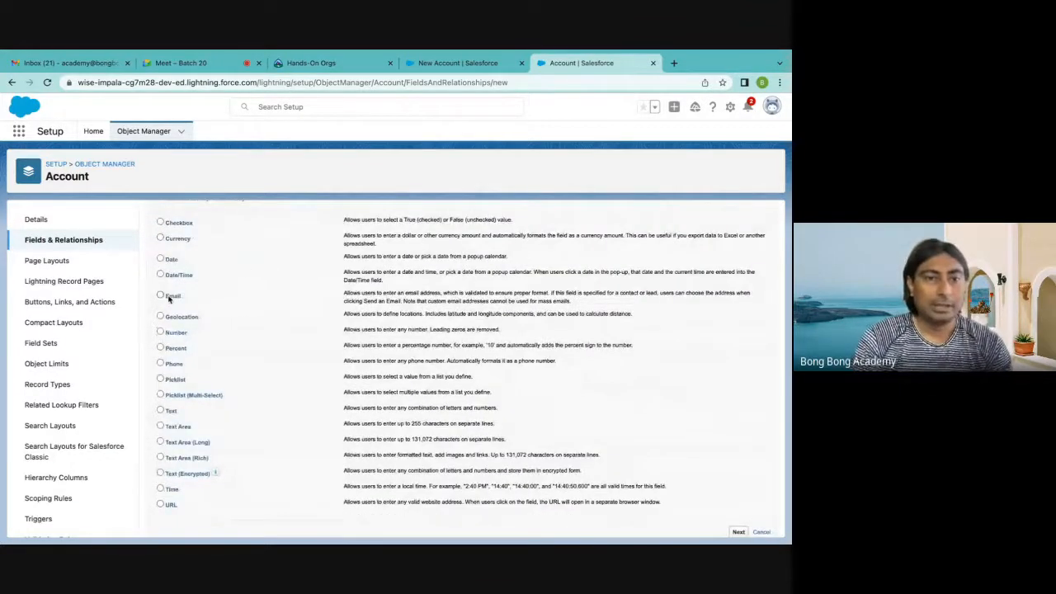
click(160, 296)
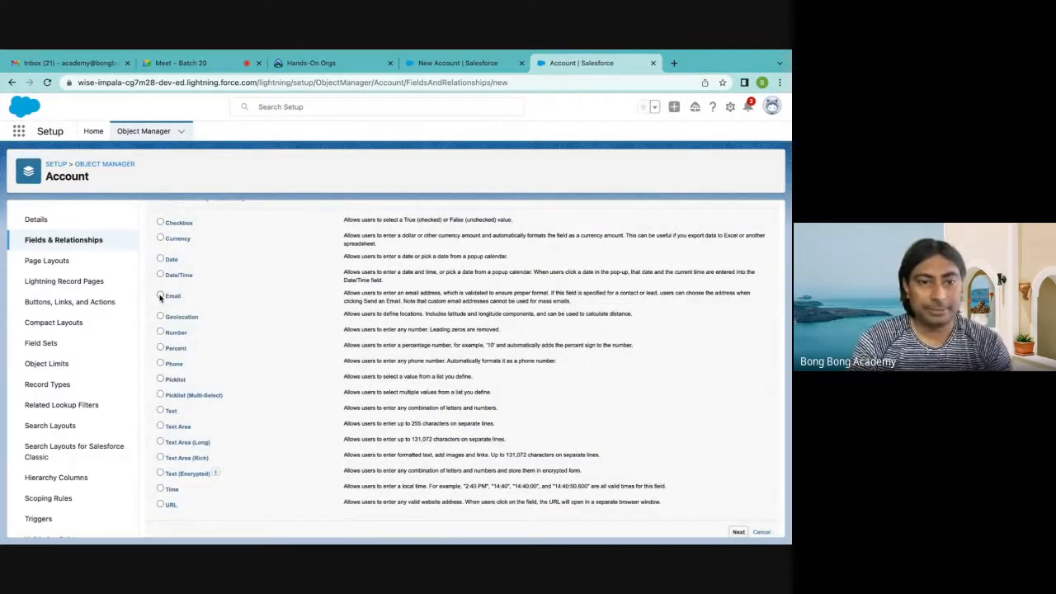
click(161, 316)
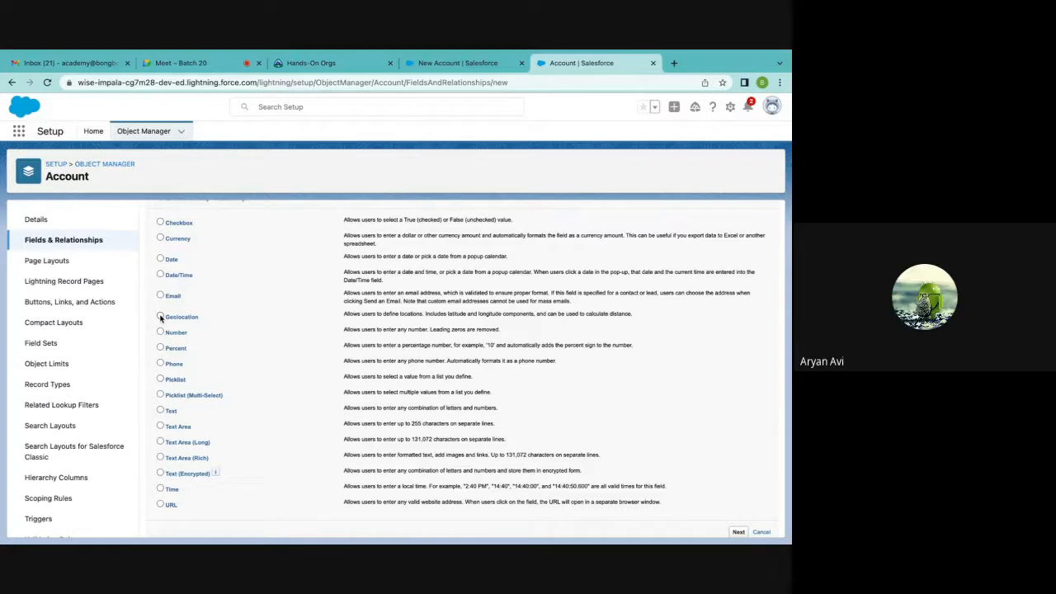
Return to the Account fields list, search it for "add" to look up the address fields, and clear the search
scroll(164, 248, up, 5)
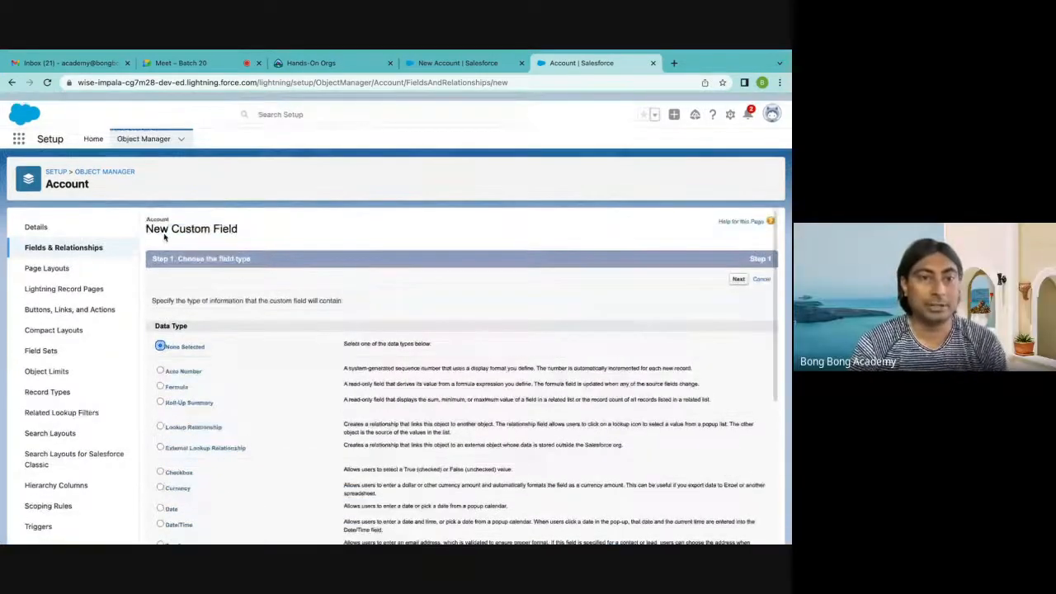
click(63, 240)
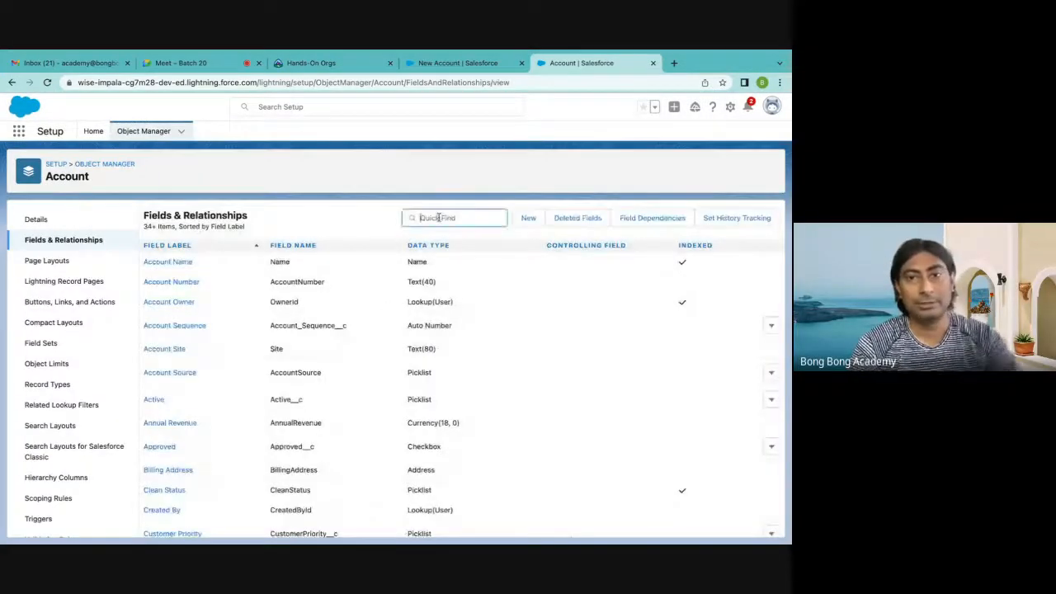
text(add)
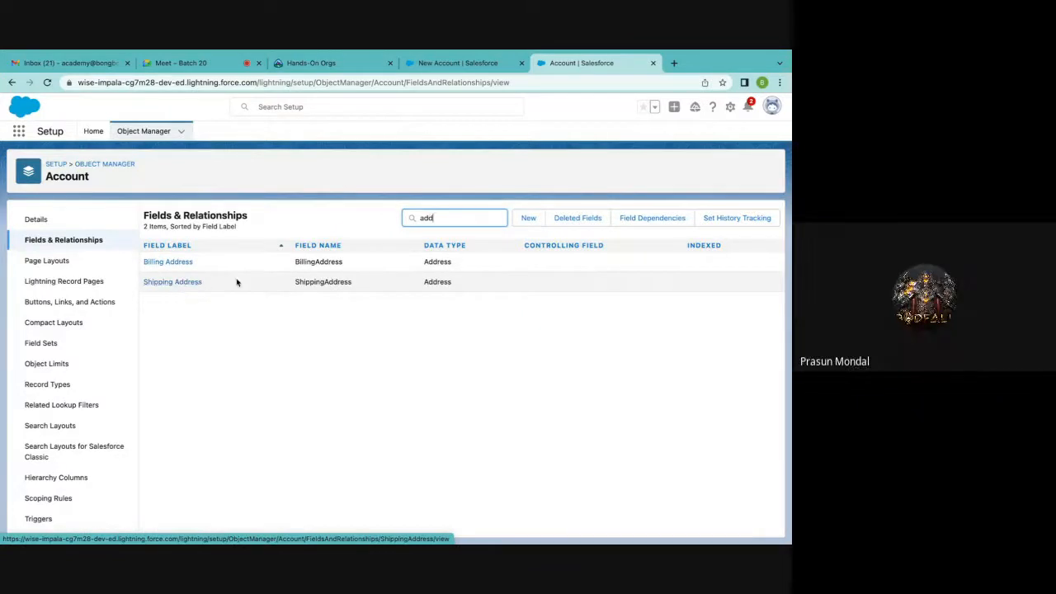
key(BackSpace)
key(BackSpace)
key(BackSpace)
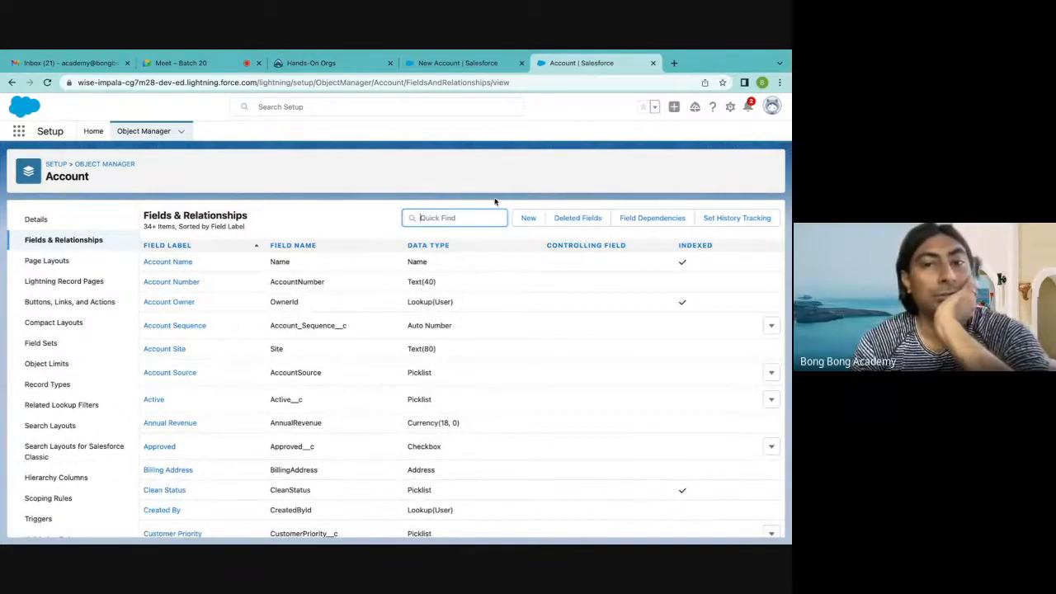
Start another custom Account field and choose the Geolocation data type
click(528, 218)
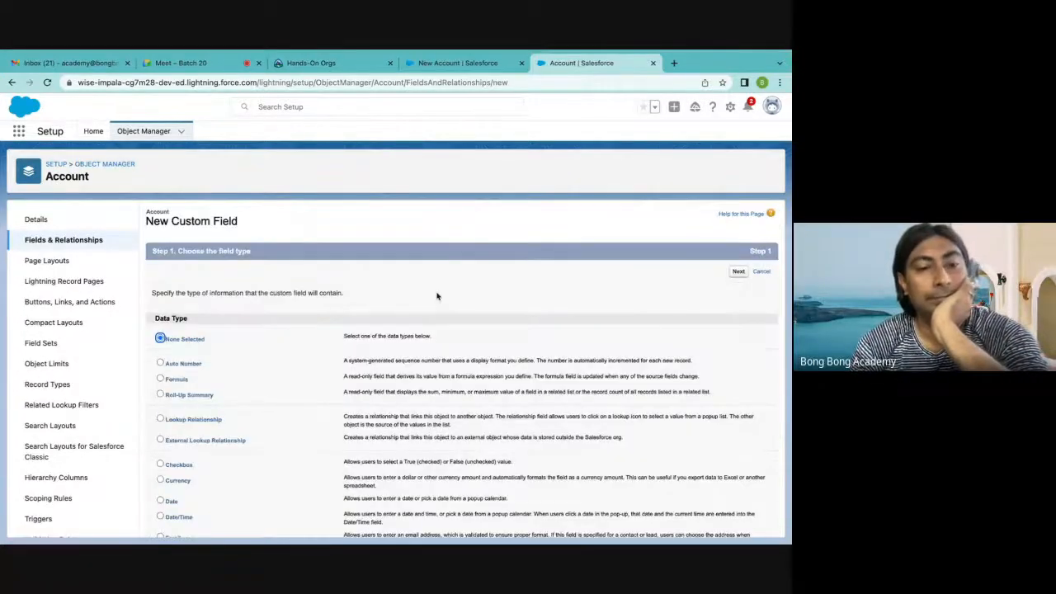
scroll(437, 296, down, 5)
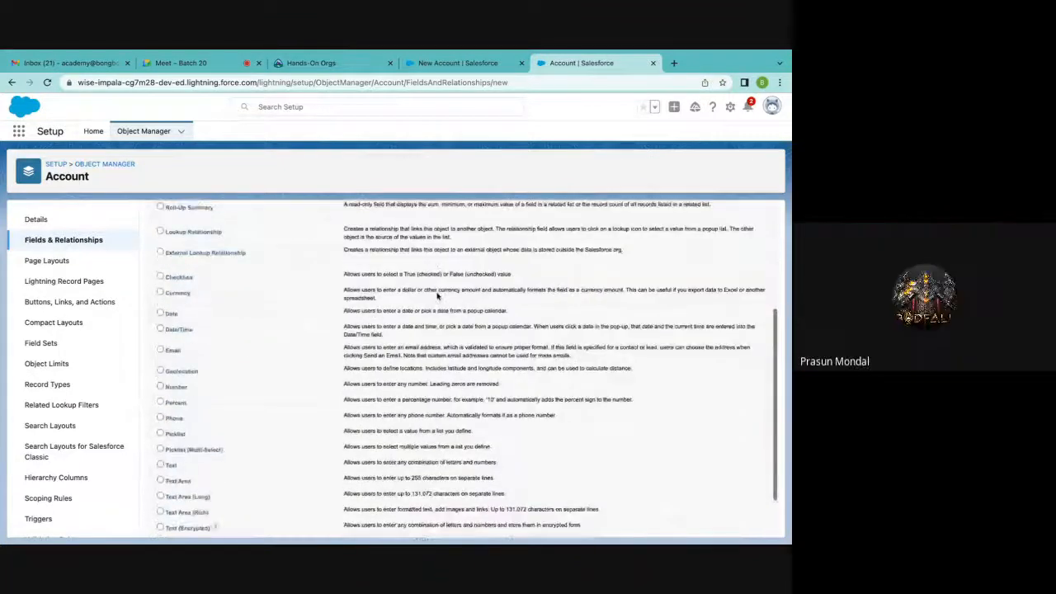
scroll(437, 297, down, 1)
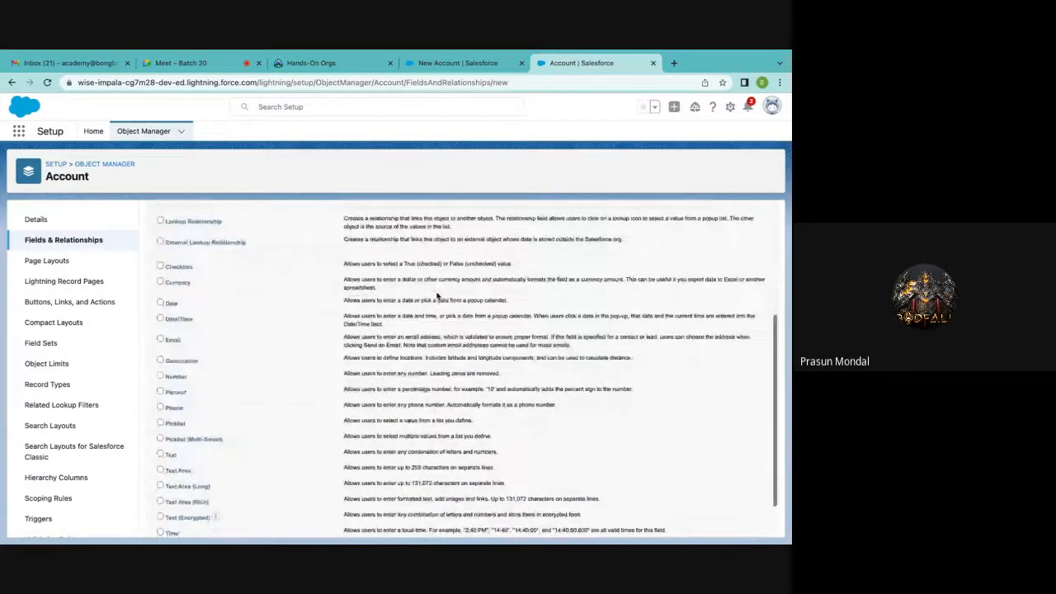
click(160, 339)
scroll(155, 347, down, 2)
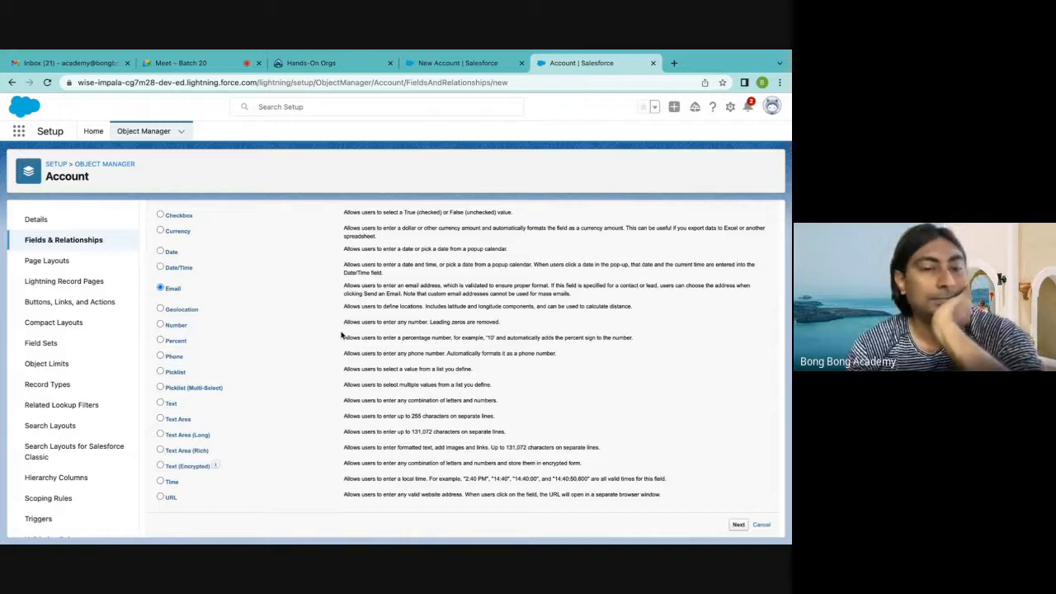
click(161, 308)
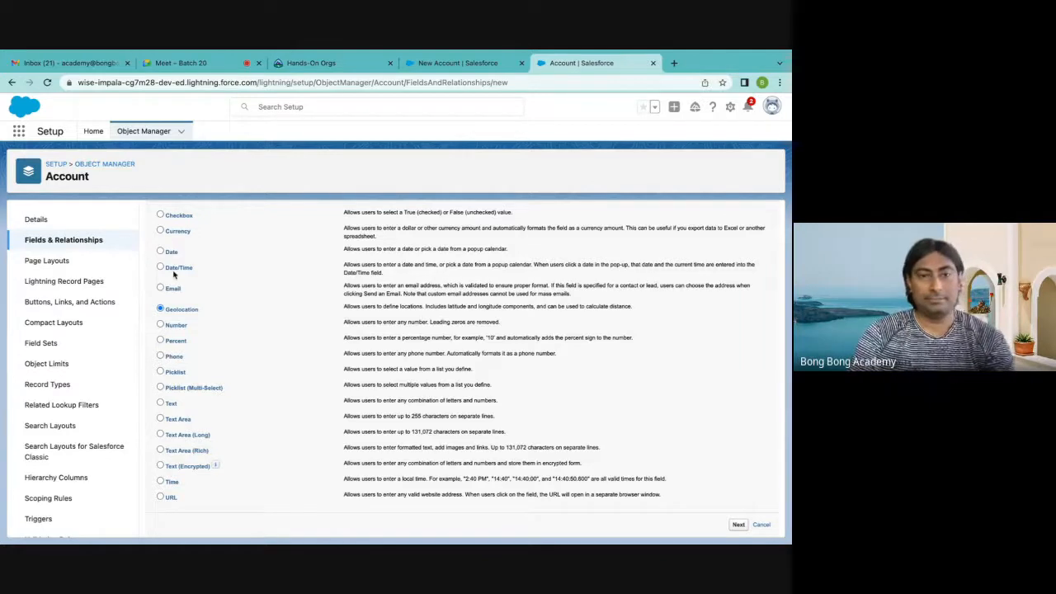
Choose the Time data type to examine its example time formats, and switch back to Geolocation
click(161, 482)
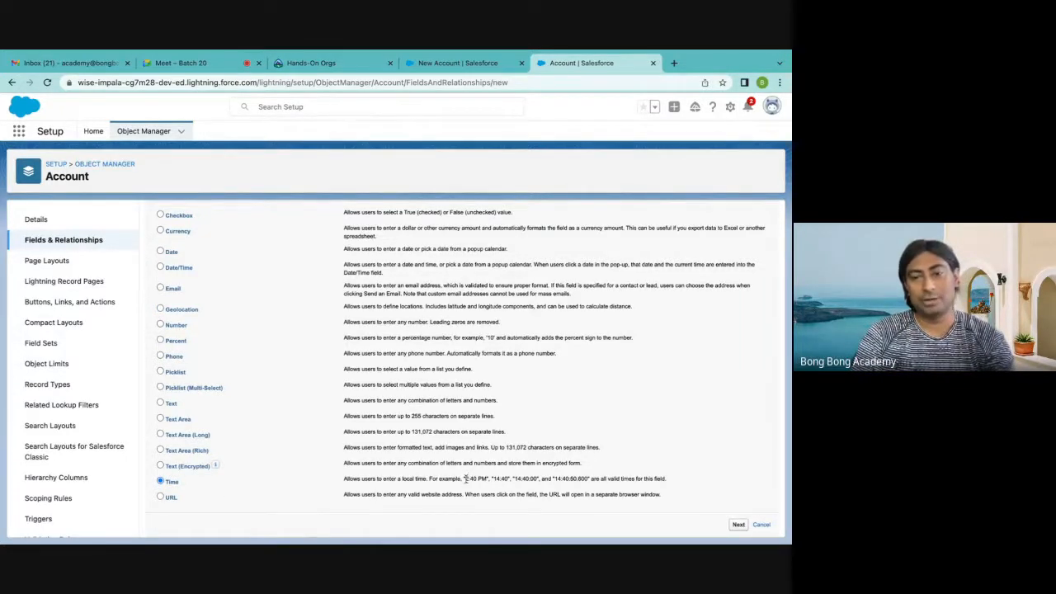
drag(465, 478, 588, 480)
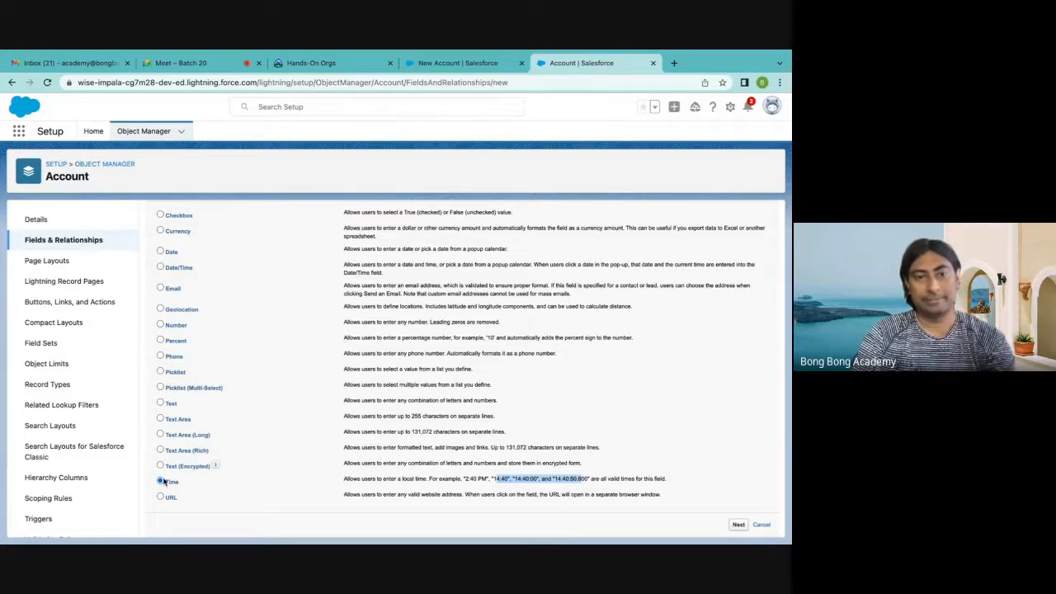
click(160, 309)
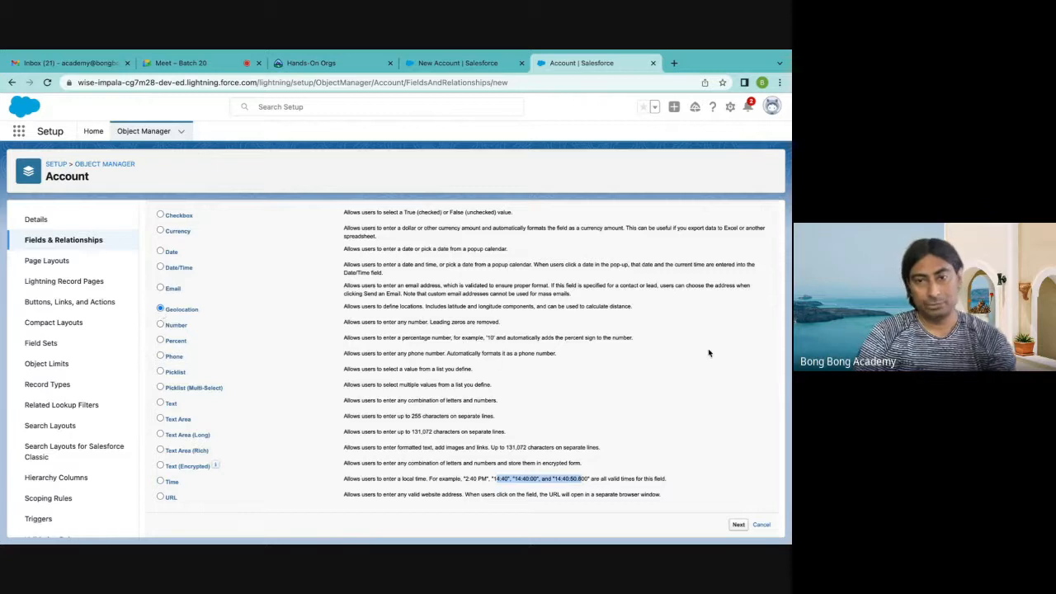
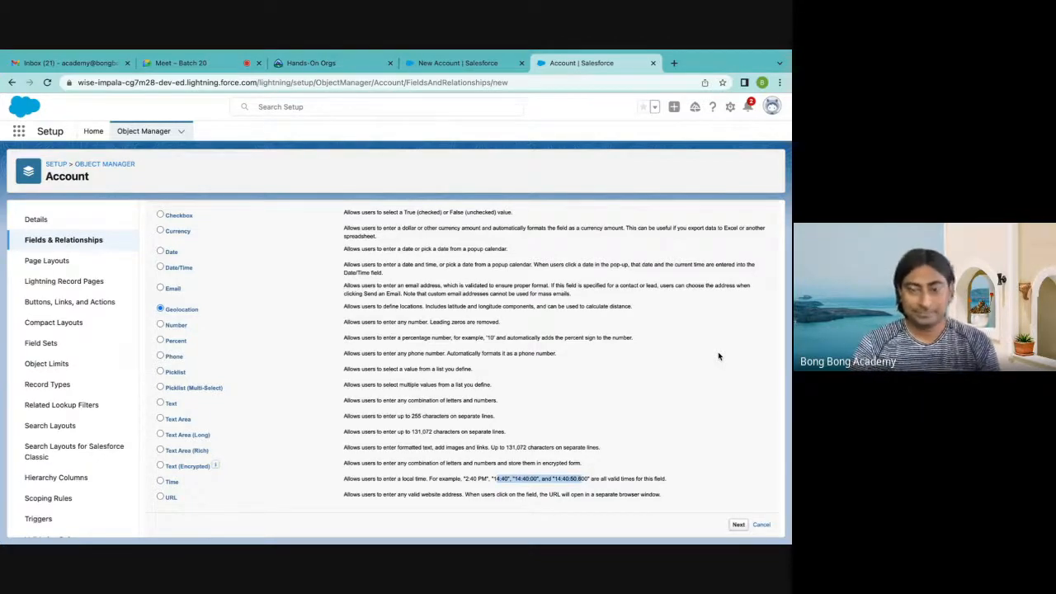
Try the Number, Percent and Phone data types in turn, and choose Picklist for the new Account field
click(667, 356)
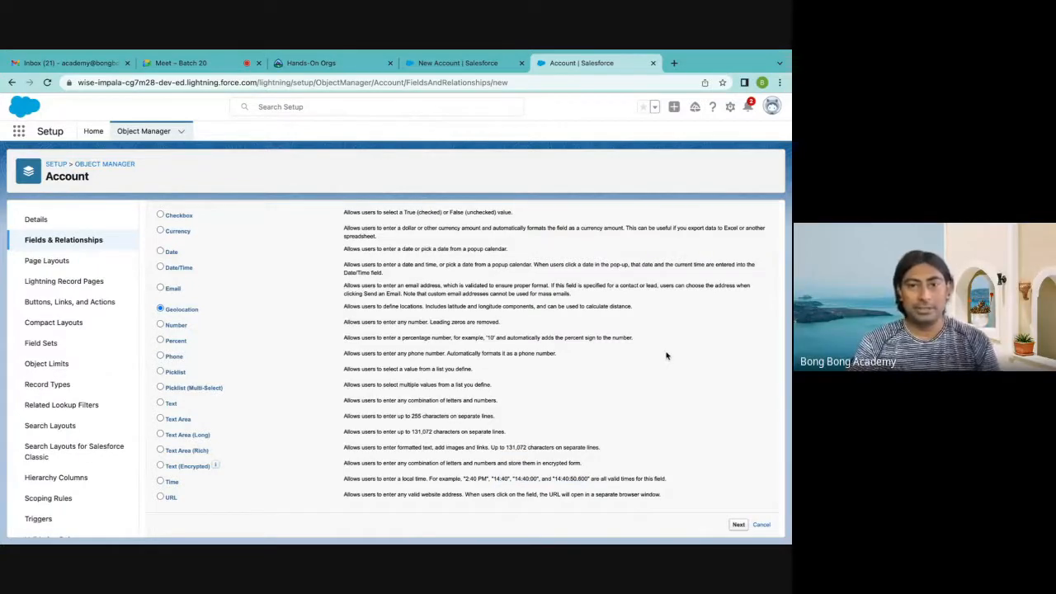
click(160, 326)
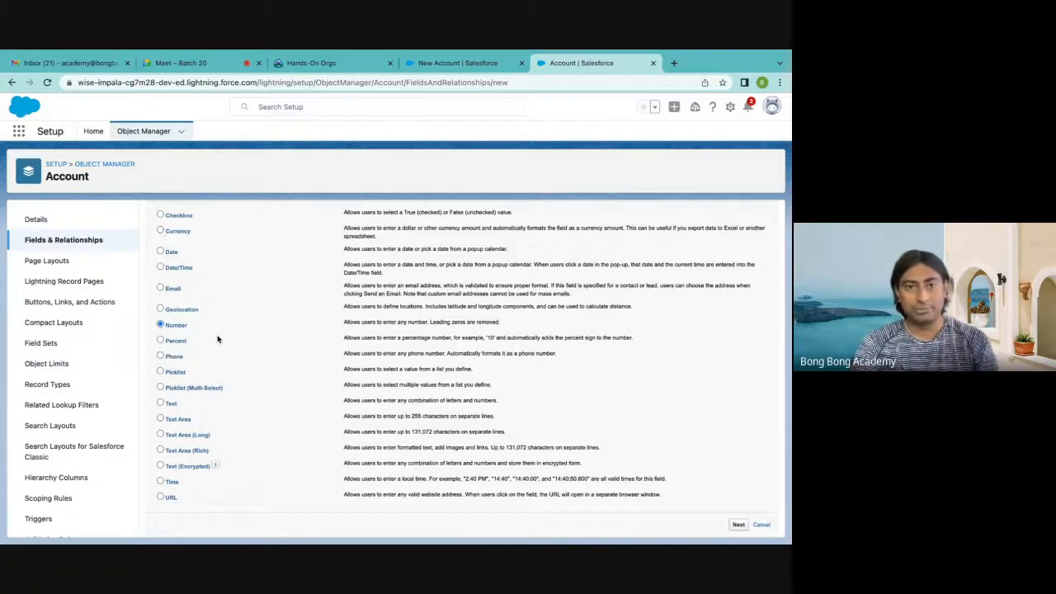
click(161, 340)
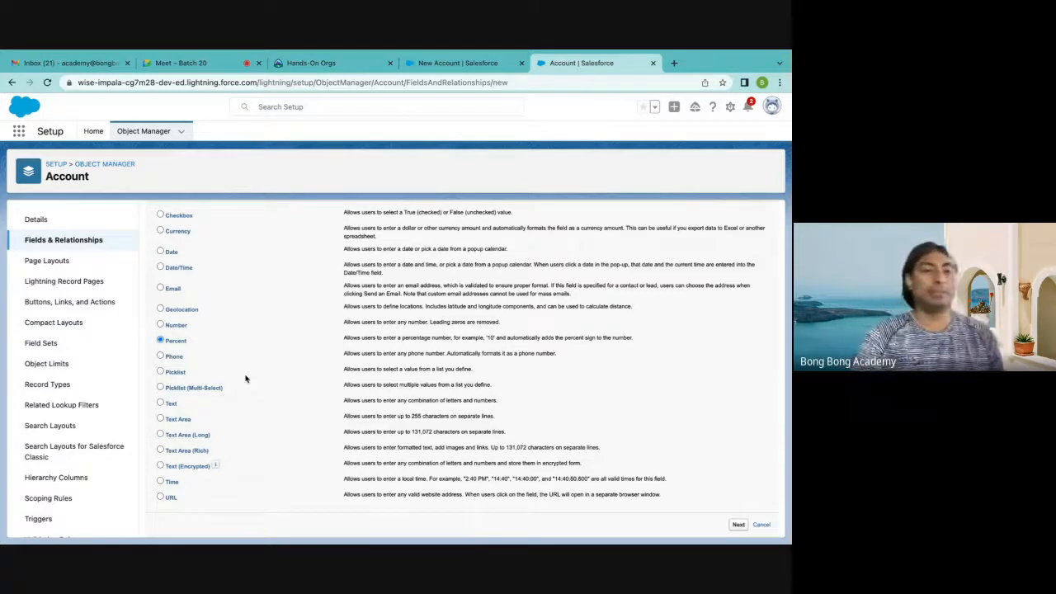
click(161, 356)
click(161, 372)
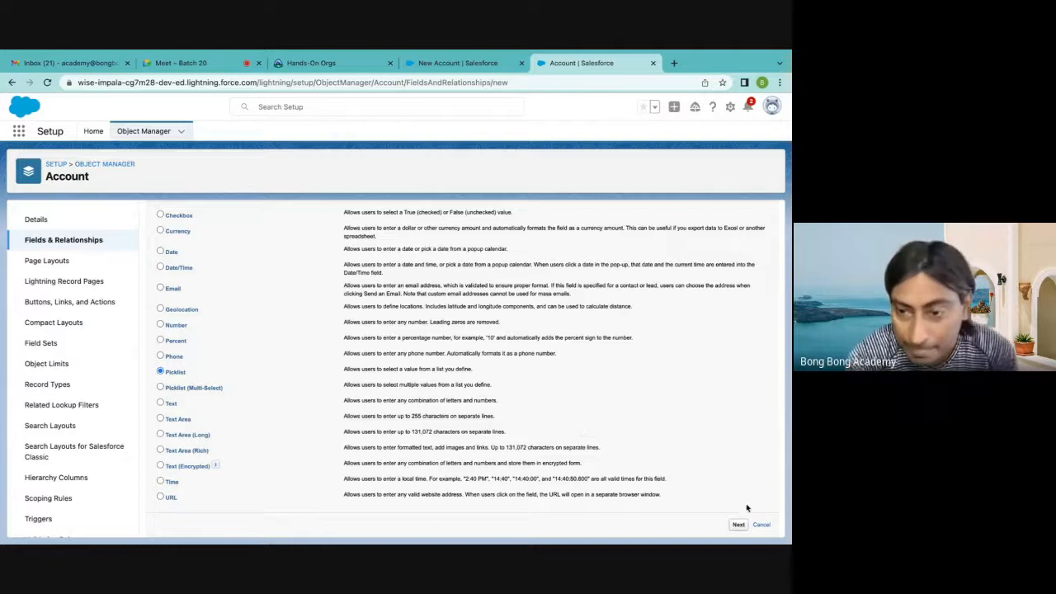
Preview the picklist details page, return to the data types, and compare the Picklist and Picklist (Multi-Select) descriptions
click(738, 526)
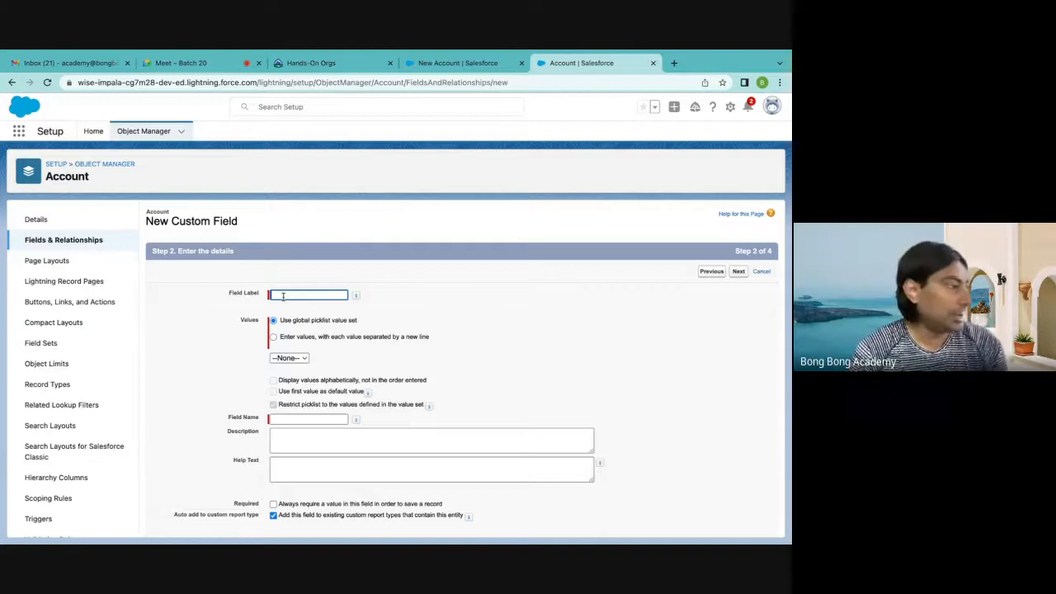
scroll(611, 366, down, 1)
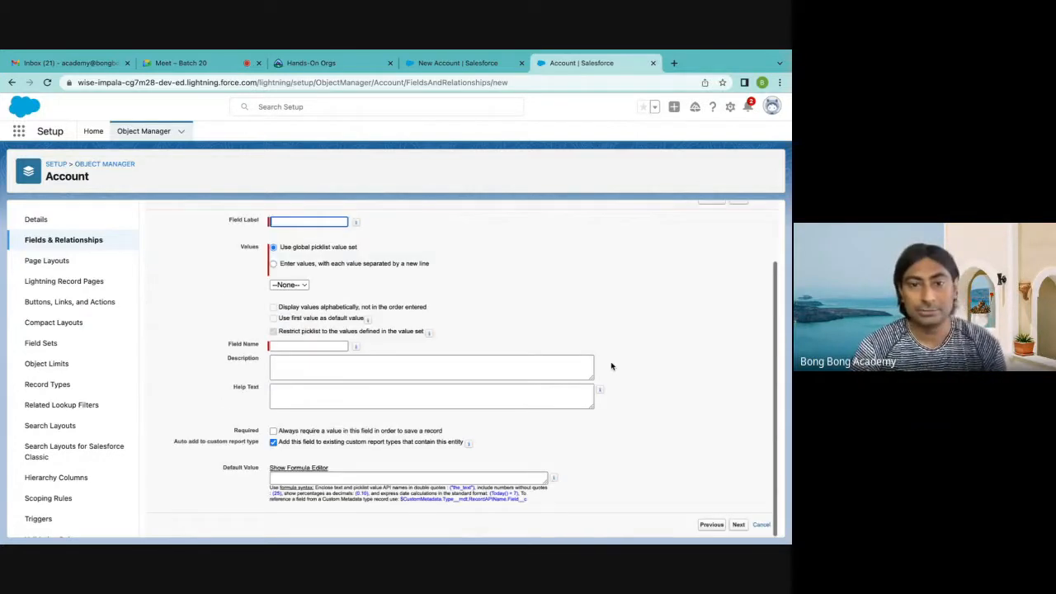
click(711, 525)
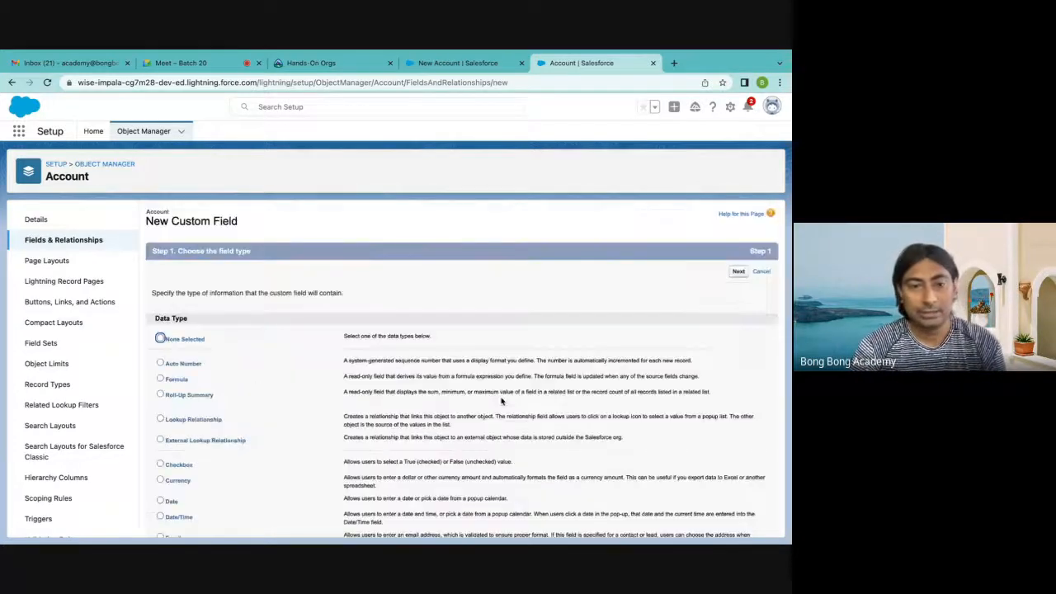
scroll(376, 392, down, 3)
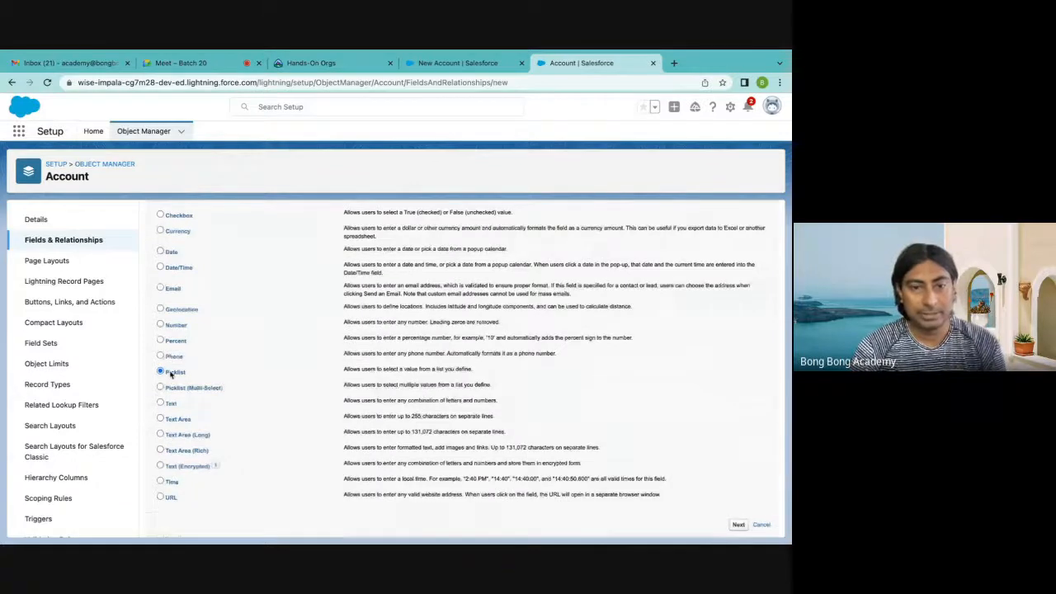
drag(348, 370, 500, 378)
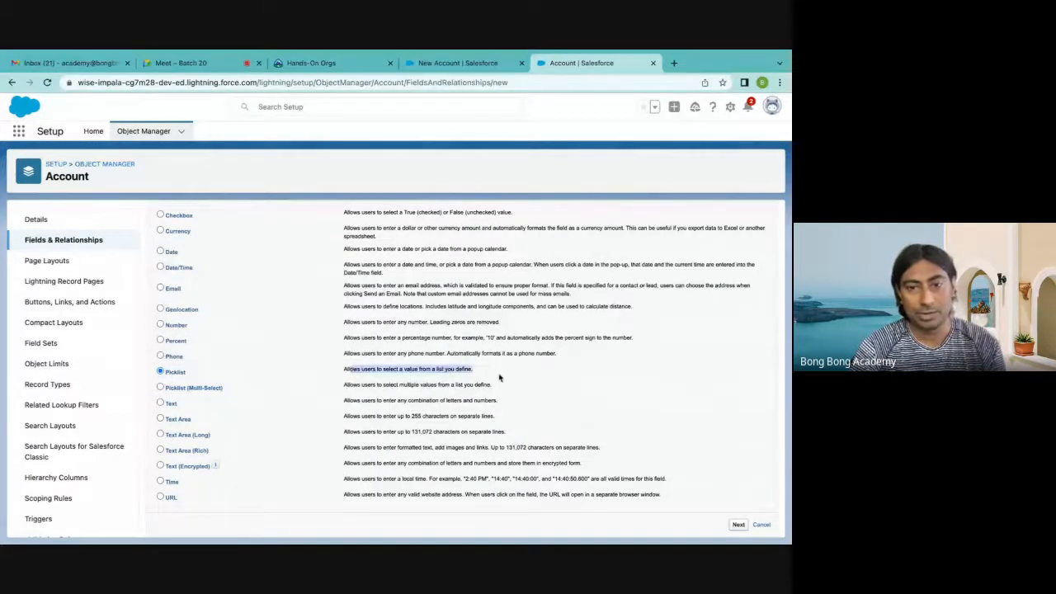
click(343, 373)
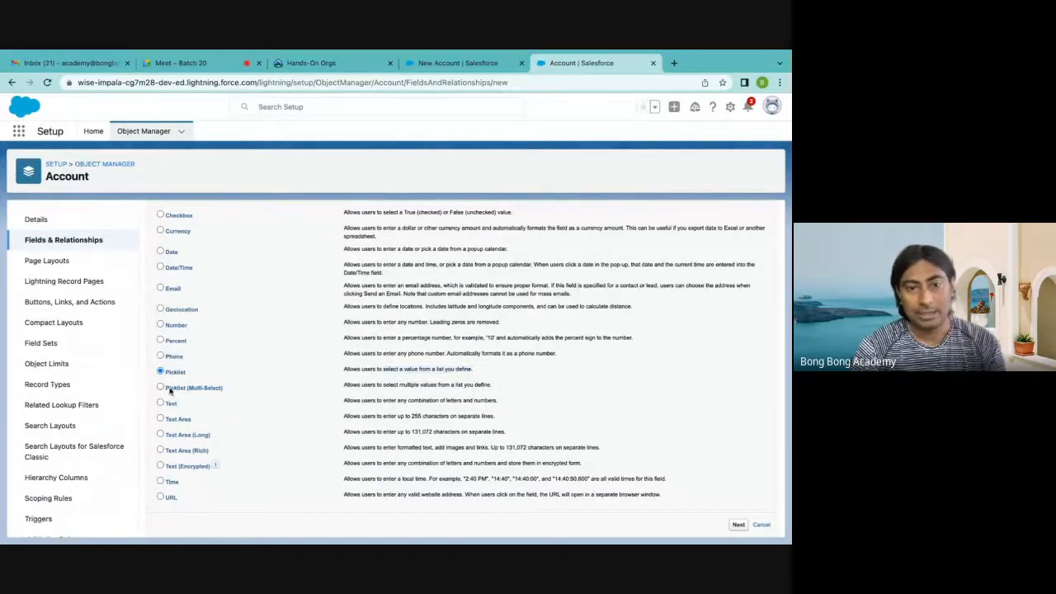
drag(342, 386, 515, 389)
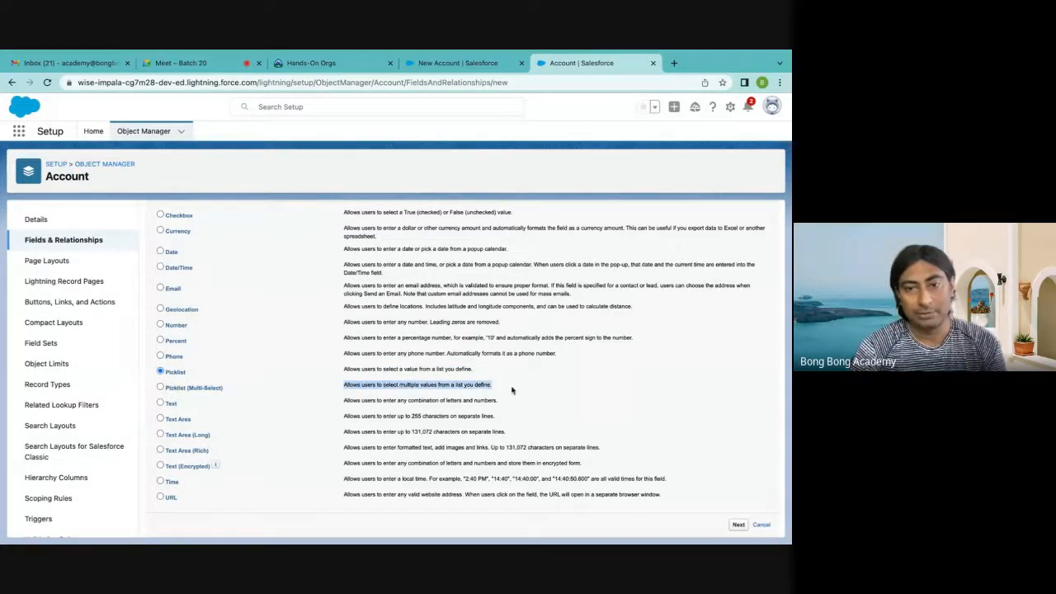
click(274, 359)
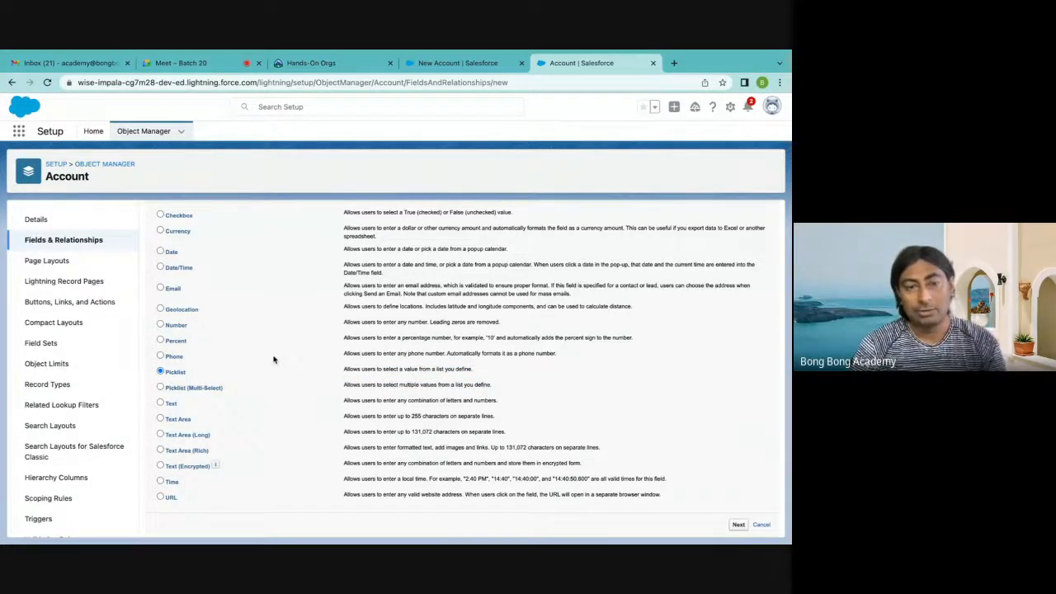
Continue to the picklist's details and label the field Broadband Connection, with its field name filled in from the label
click(738, 524)
scroll(540, 353, down, 1)
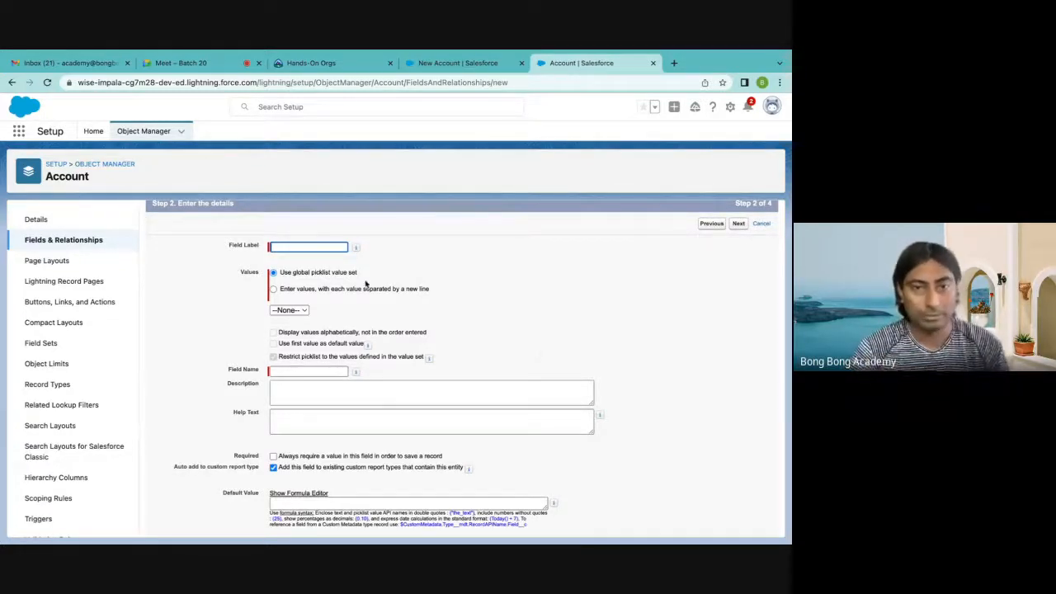
click(302, 246)
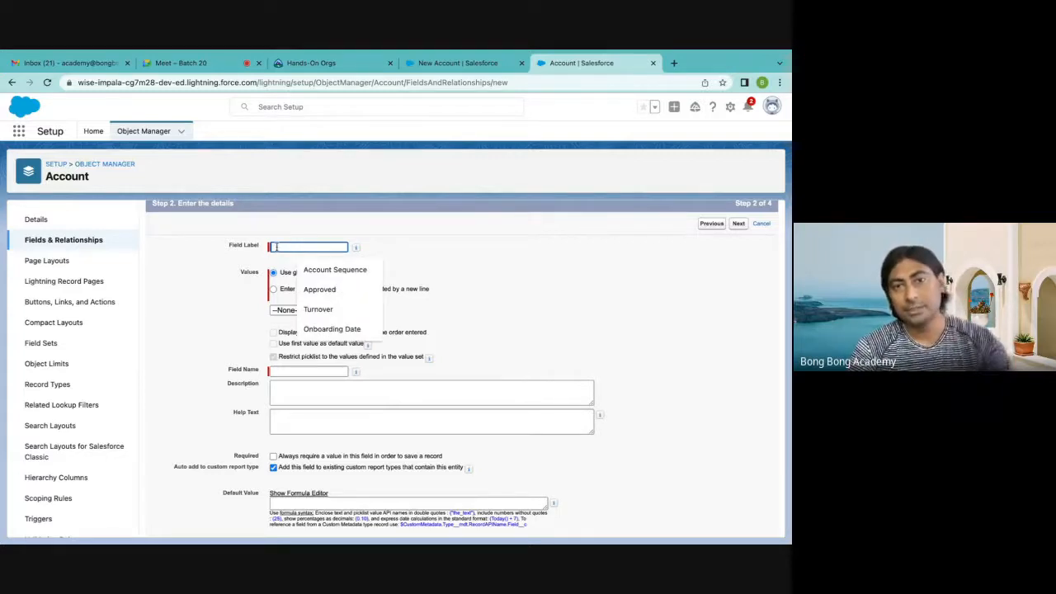
click(426, 273)
click(280, 249)
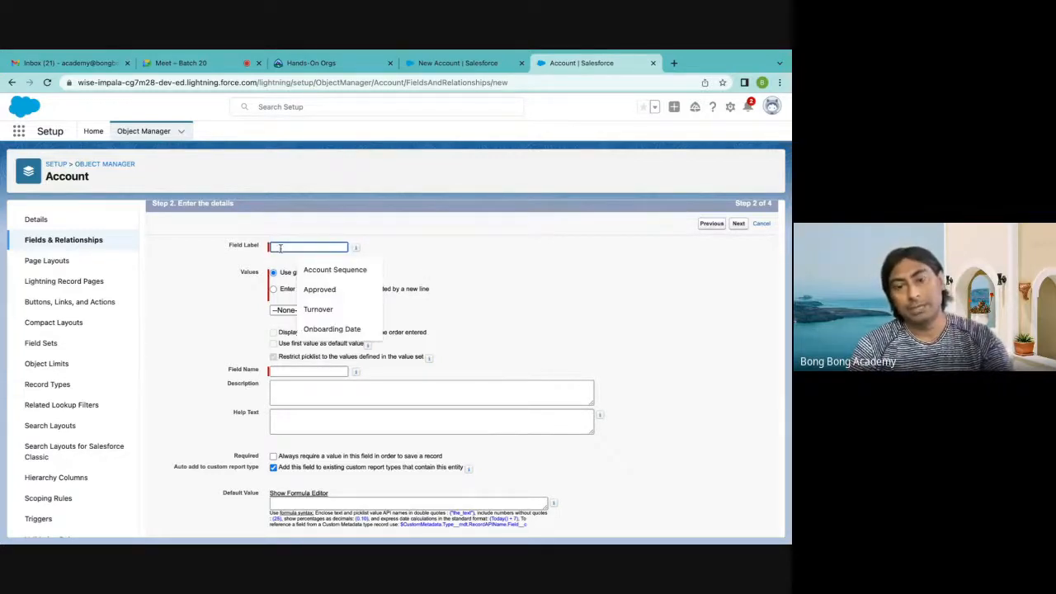
text(Br)
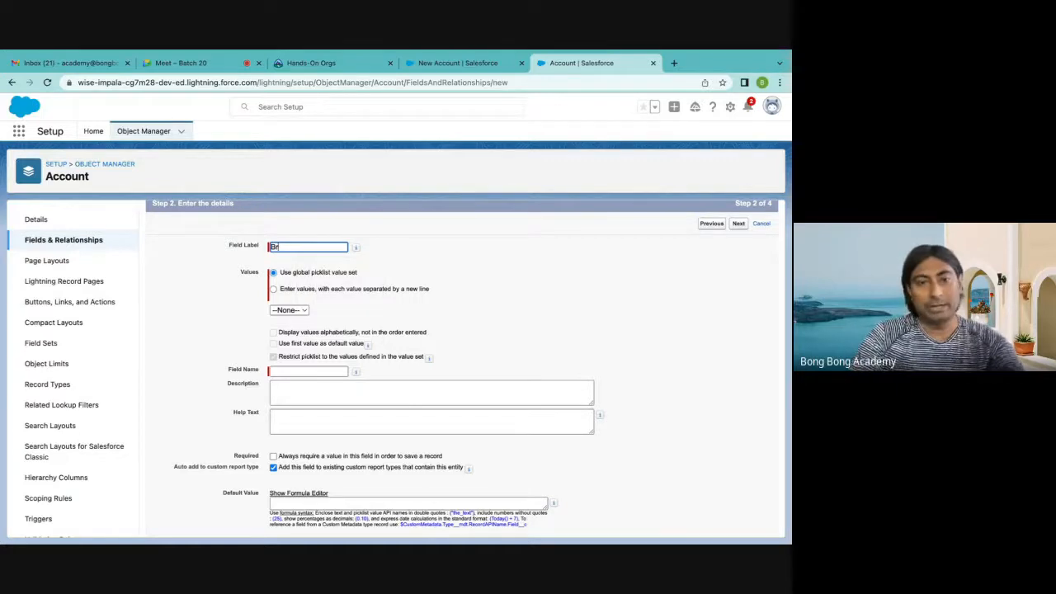
text(oadban)
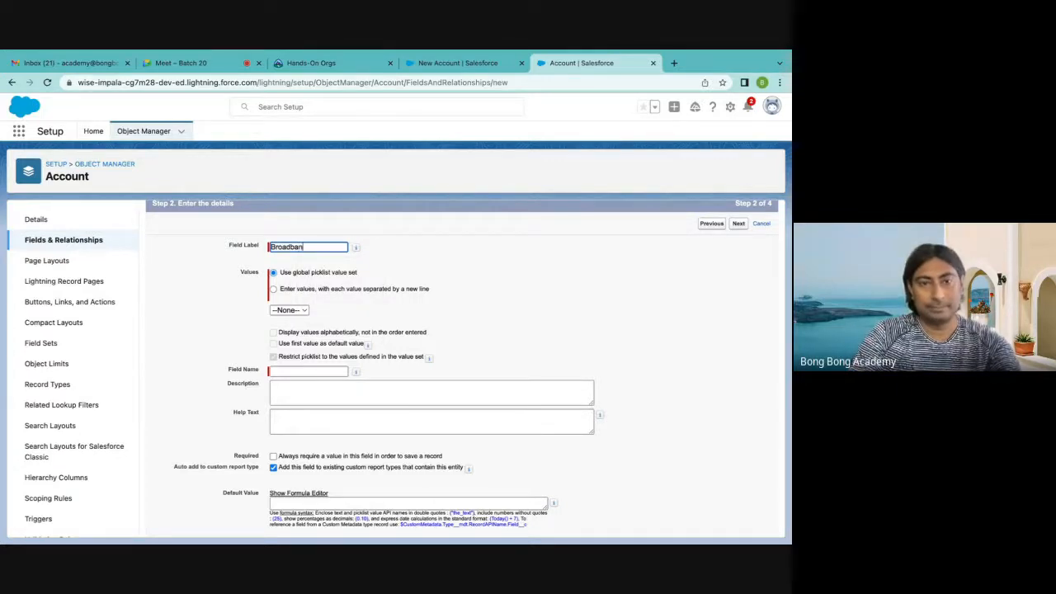
text(d Comm)
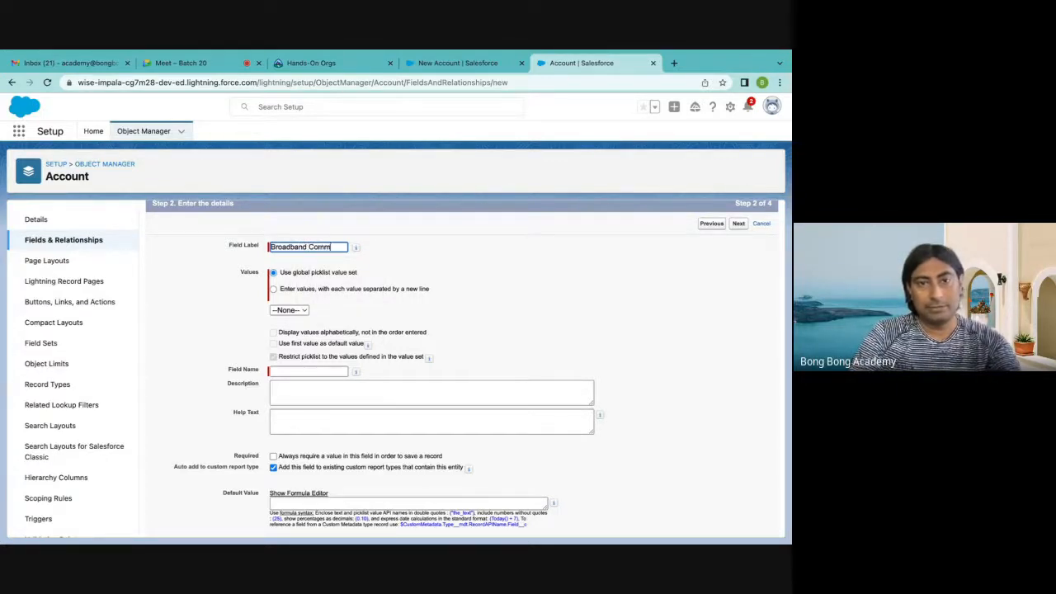
key(BackSpace)
key(BackSpace)
text(nnection)
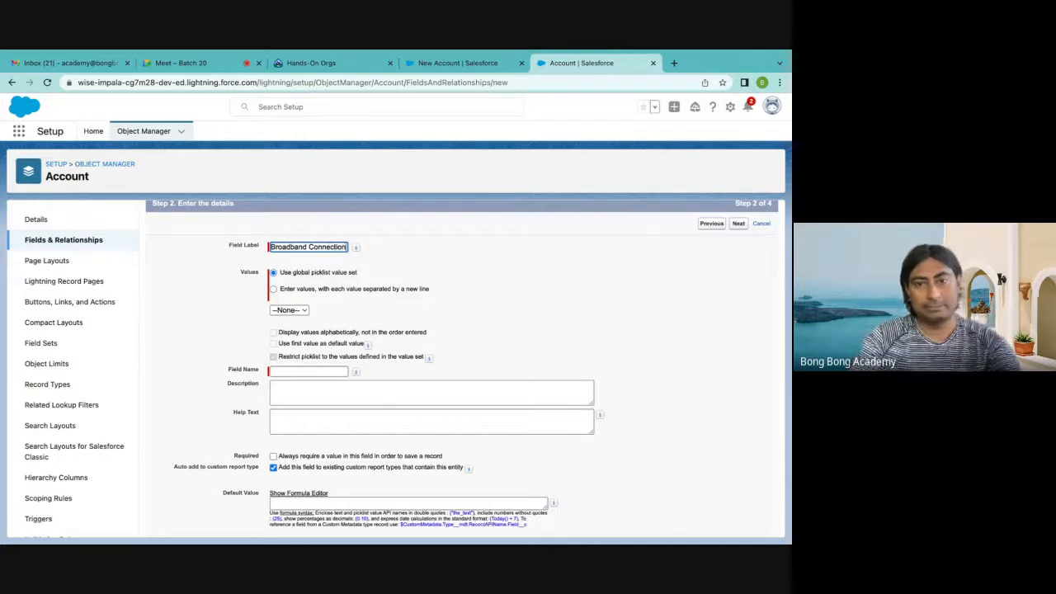
click(491, 283)
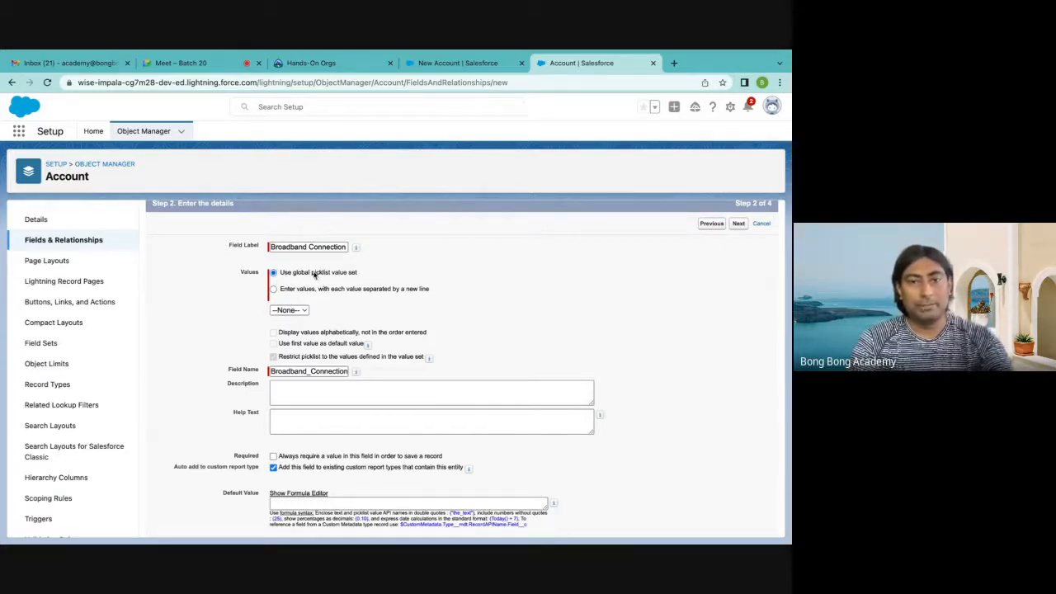
Define the picklist's own values instead of a global value set, entering Airtel, Jio and Vodafone on separate lines
click(276, 291)
click(286, 333)
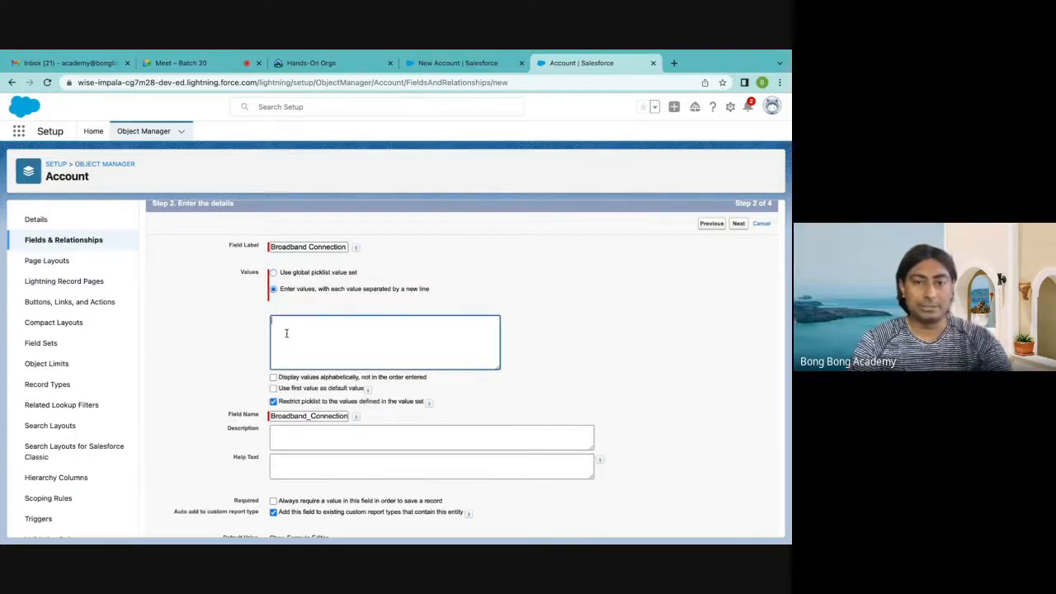
text(A)
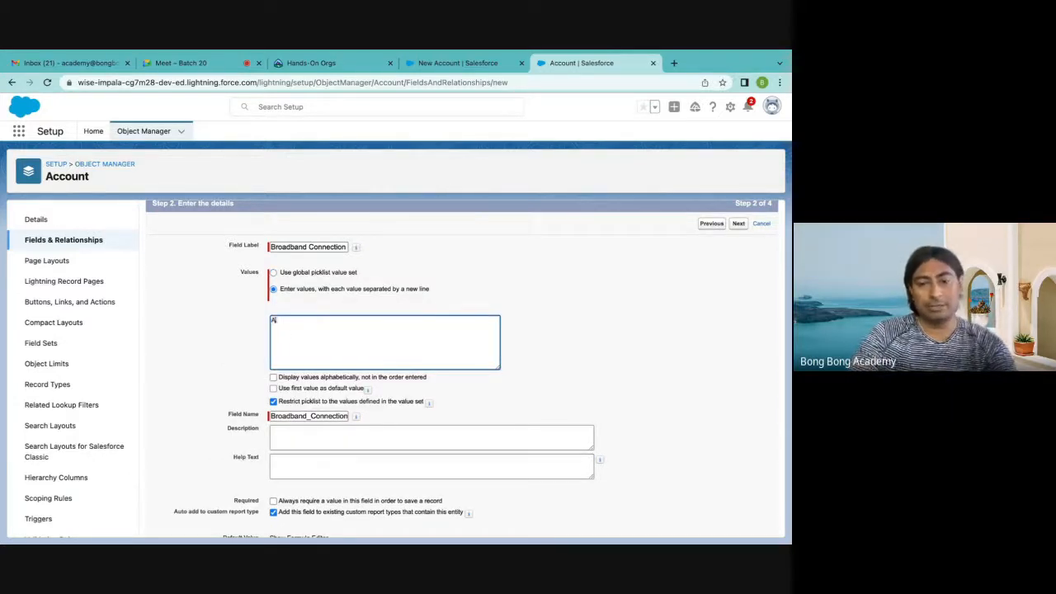
text(irtel )
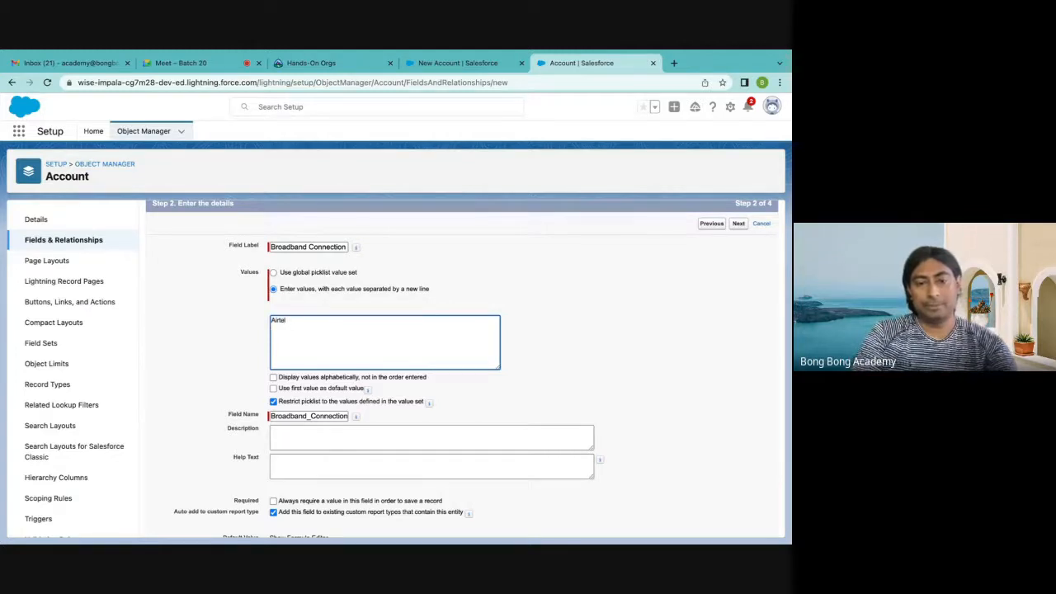
text(Jio)
key(Return)
text(Vodafone)
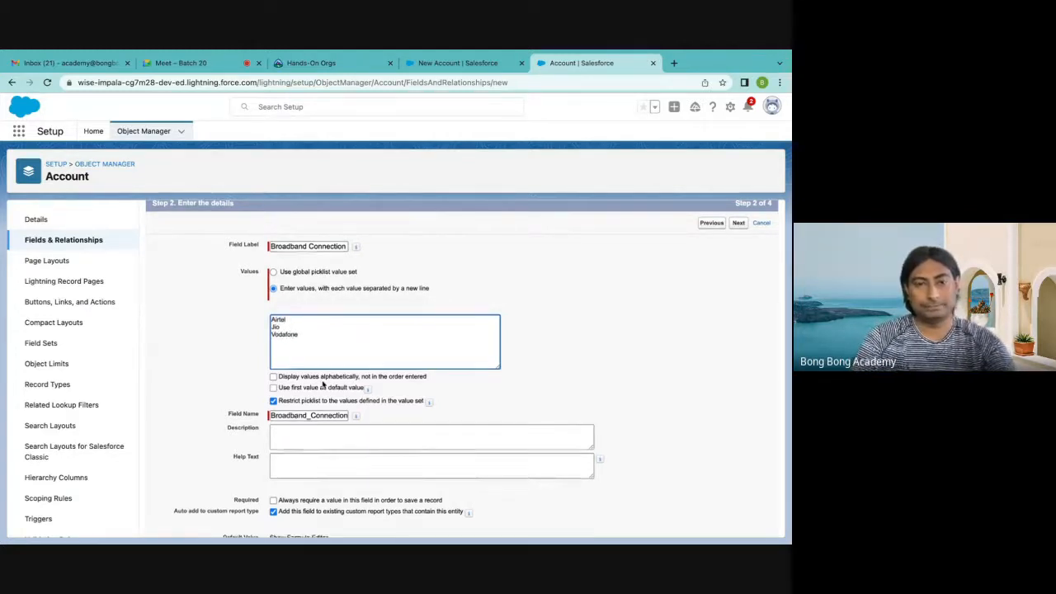
Examine the picklist's sorting, default value, restriction and required options, and continue to field-level security
scroll(324, 385, down, 2)
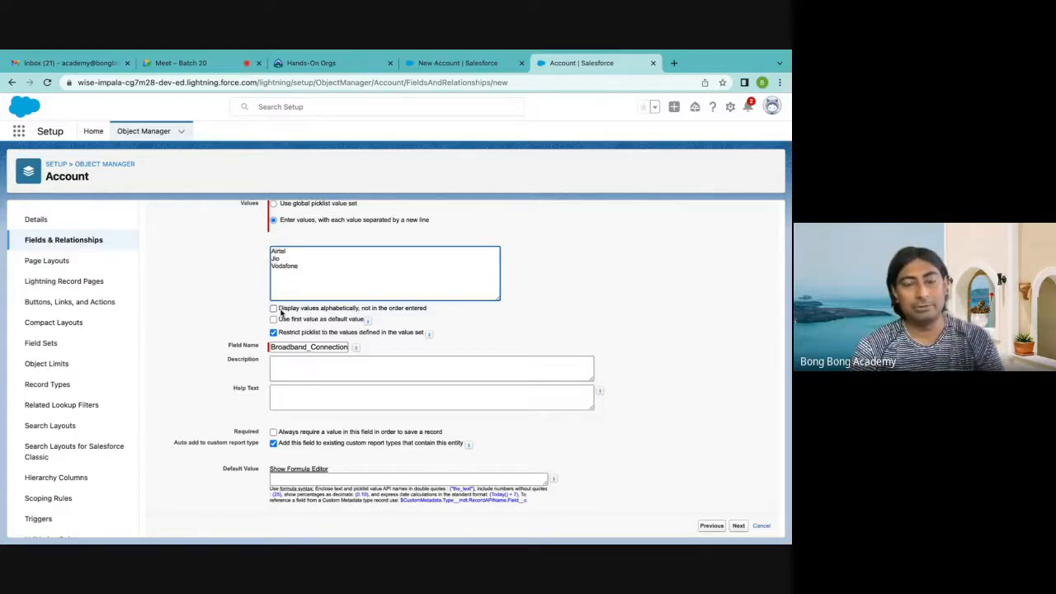
scroll(314, 348, down, 1)
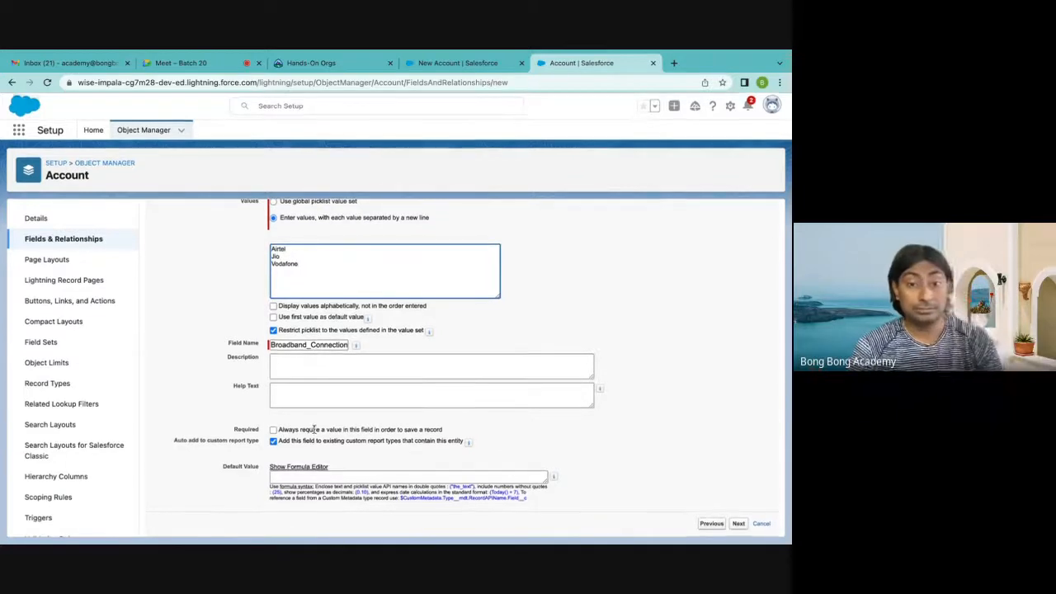
scroll(315, 433, up, 2)
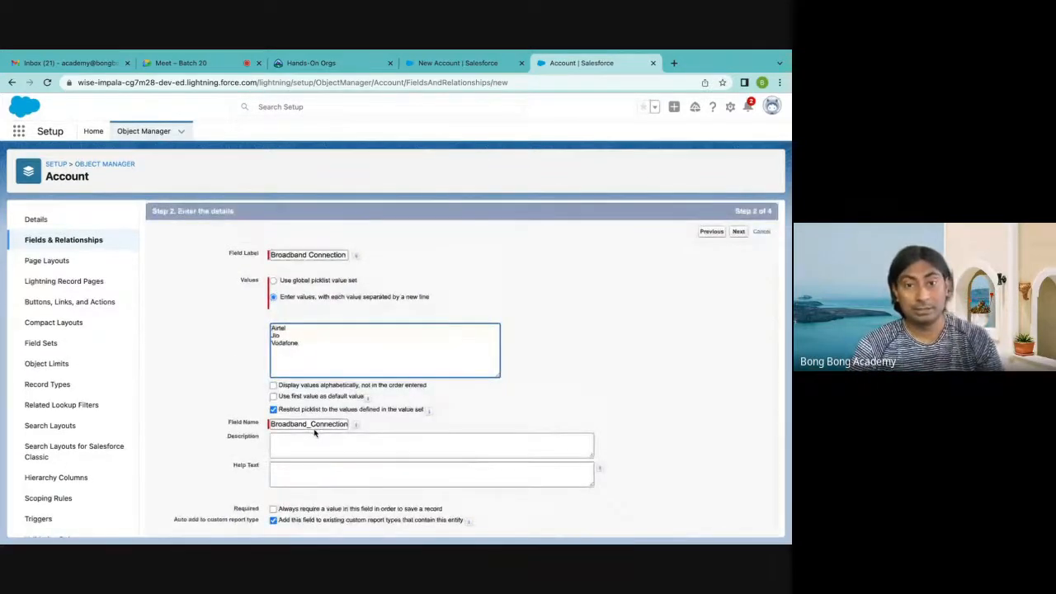
scroll(314, 434, down, 2)
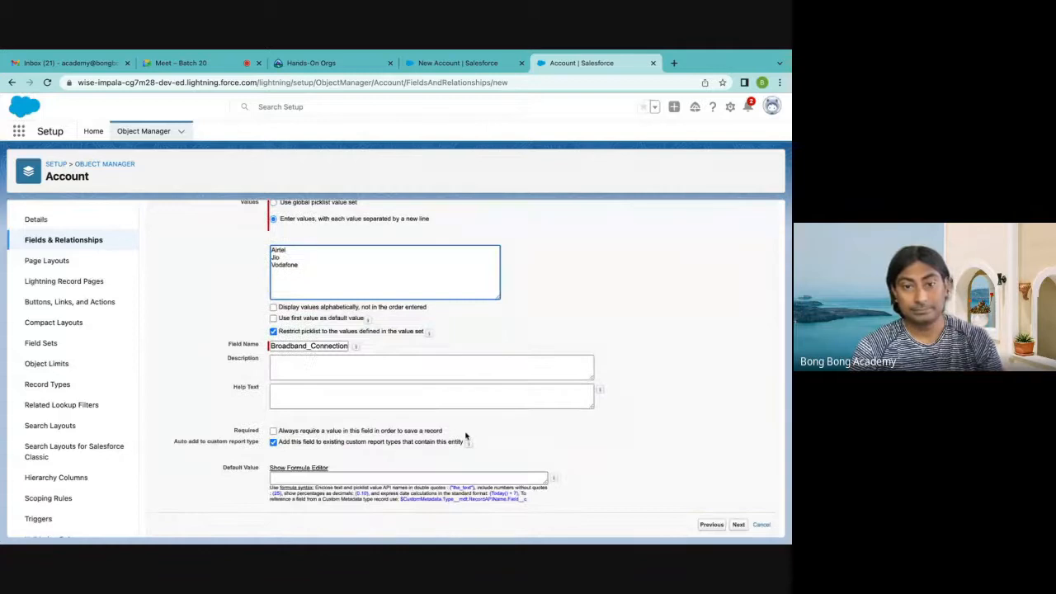
scroll(446, 433, up, 1)
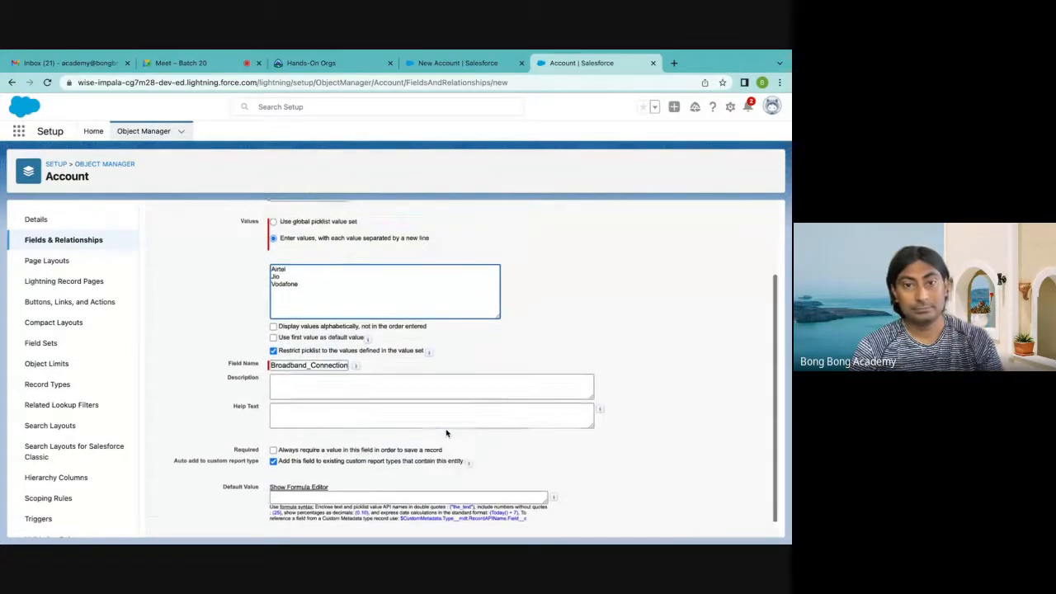
scroll(447, 433, down, 1)
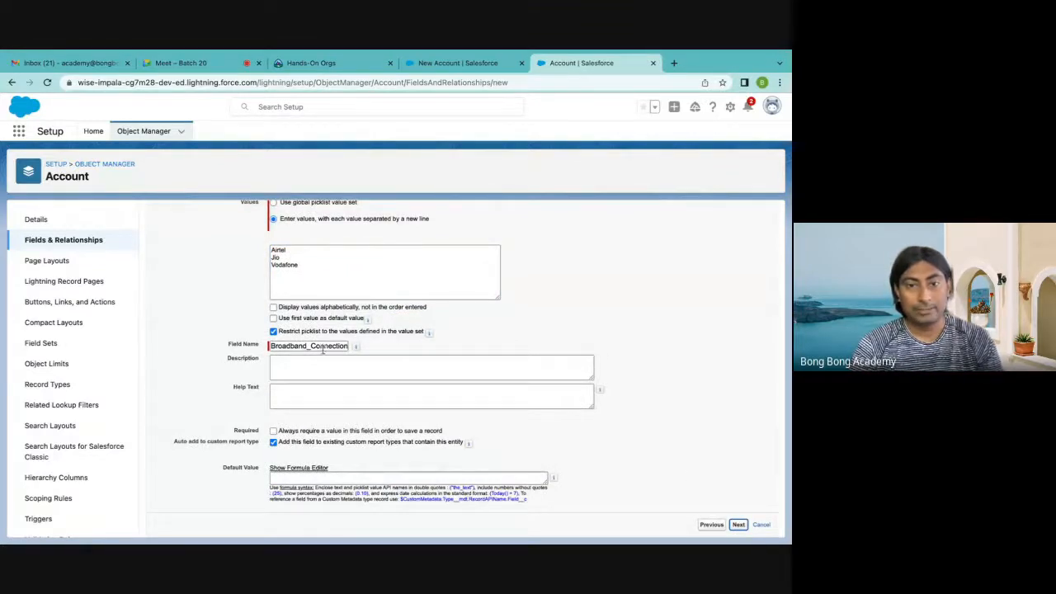
key(Return)
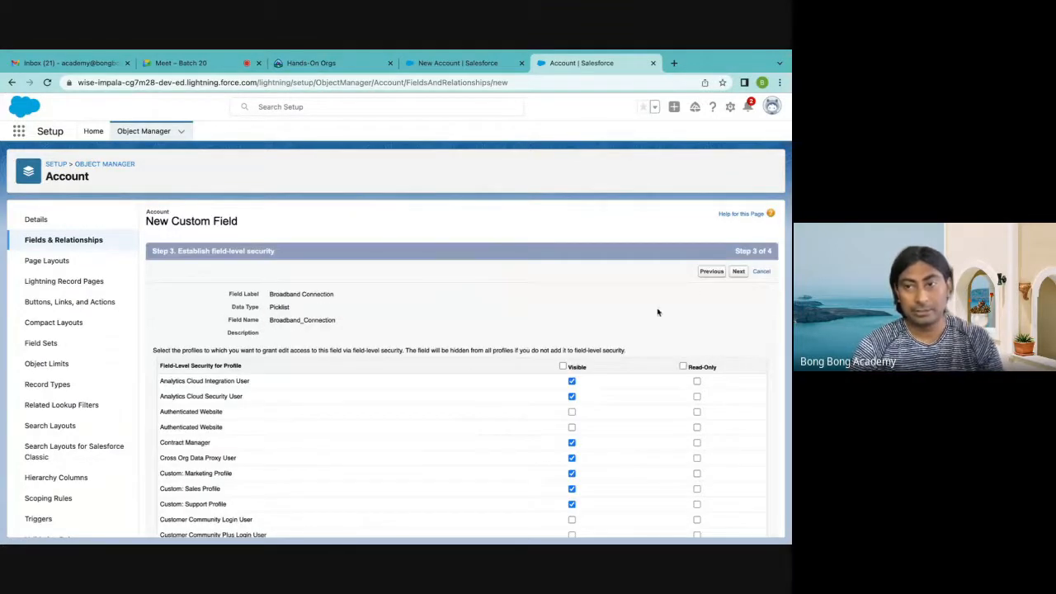
Go back to recheck the picklist's values and options, and return to field-level security to make Broadband Connection visible to all profiles
click(713, 273)
scroll(285, 381, down, 3)
scroll(281, 383, up, 1)
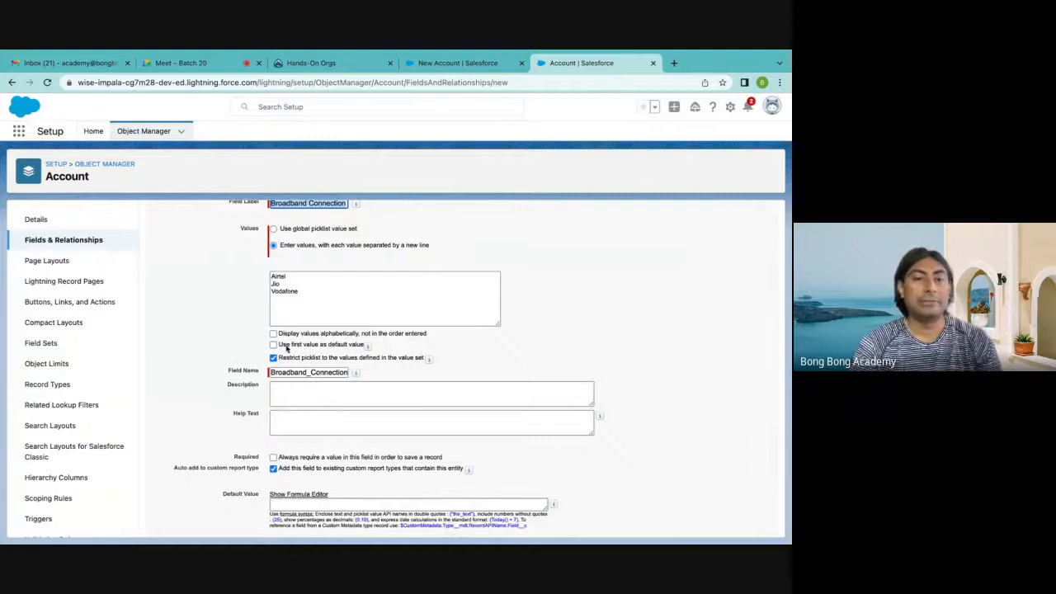
scroll(279, 356, up, 1)
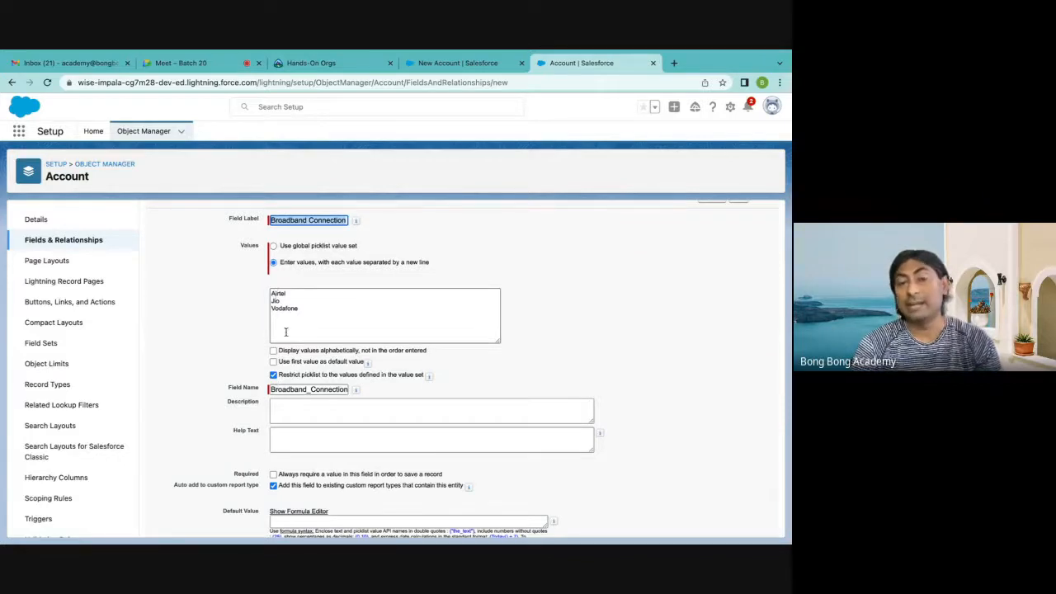
scroll(339, 336, down, 1)
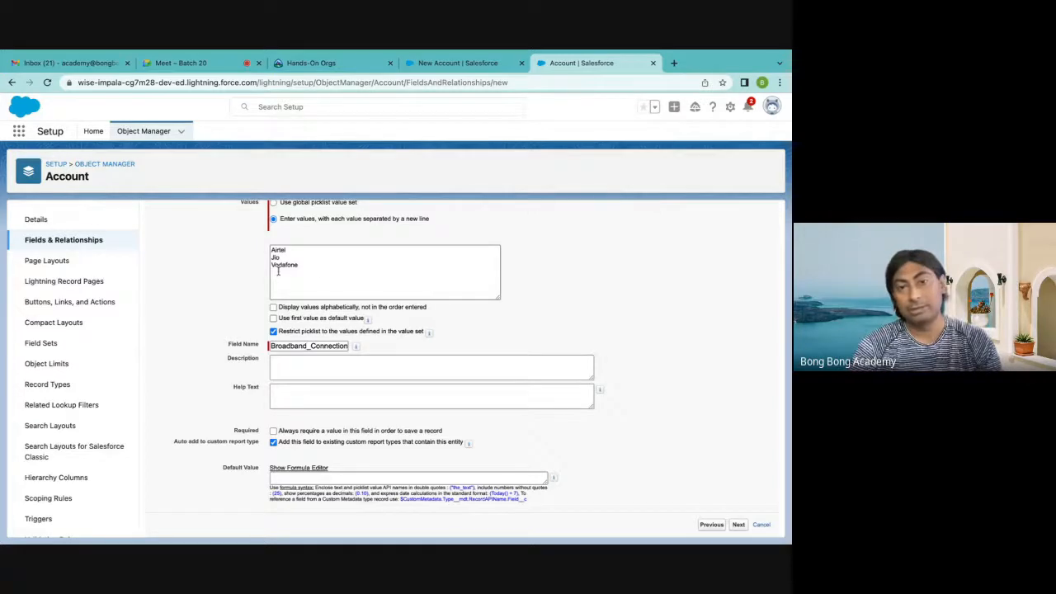
click(739, 525)
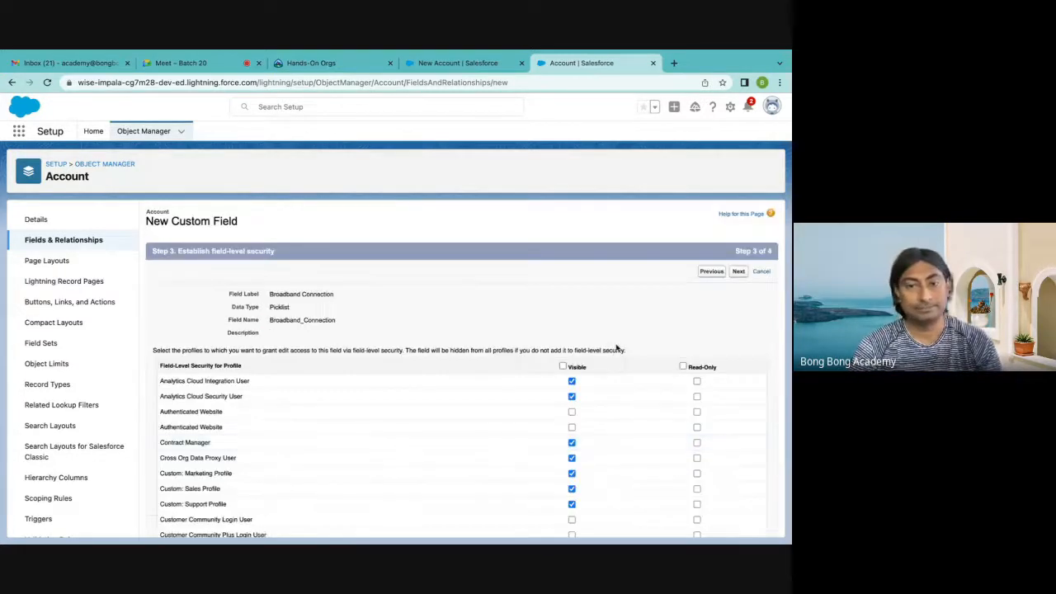
Save the Broadband Connection field with all four Account page layouts included, and start another custom field of type Picklist (Multi-Select)
click(738, 272)
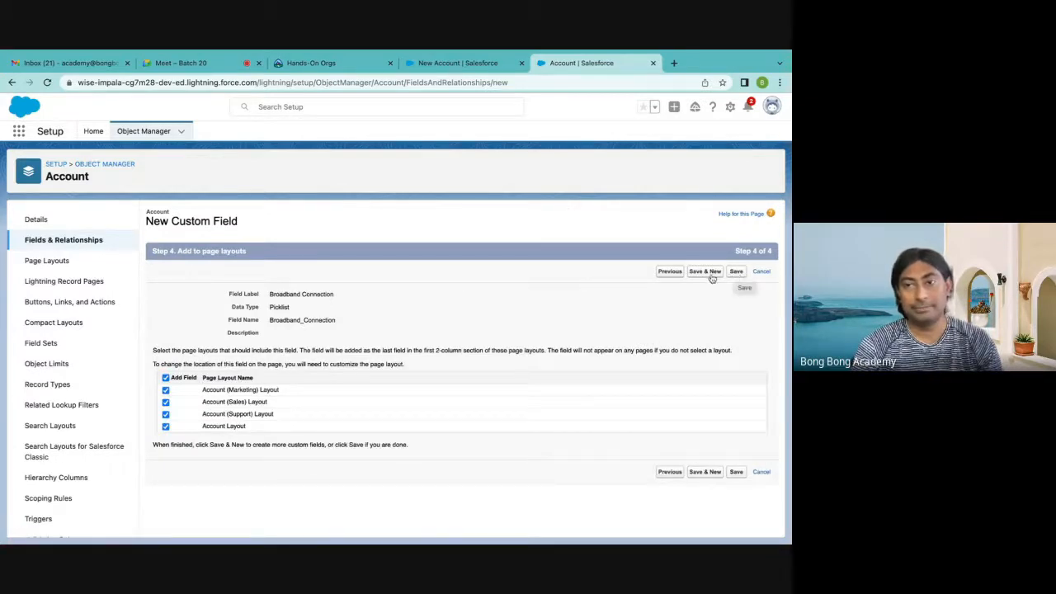
click(709, 277)
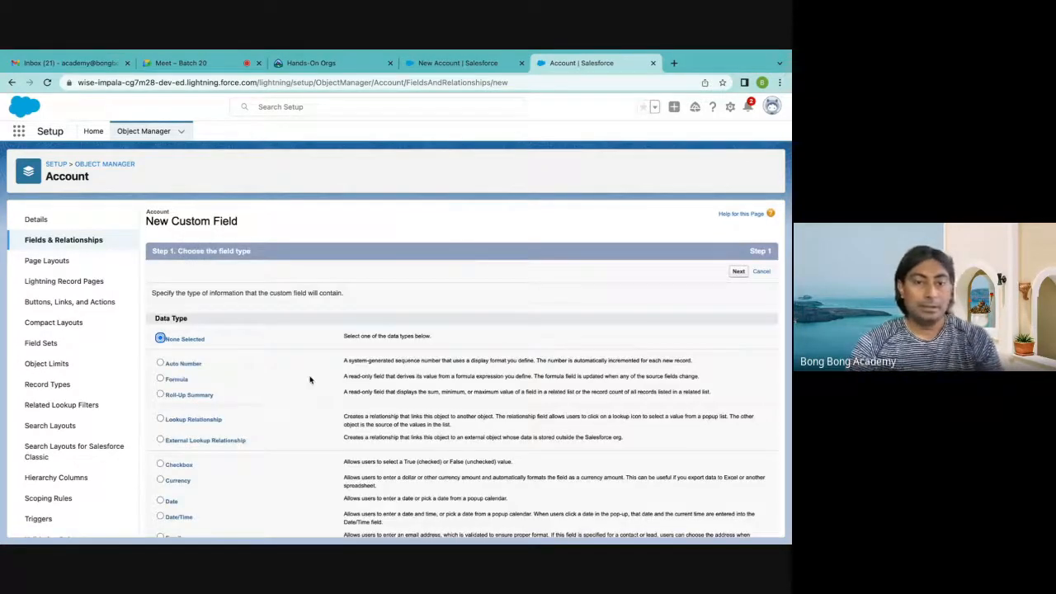
scroll(308, 377, down, 5)
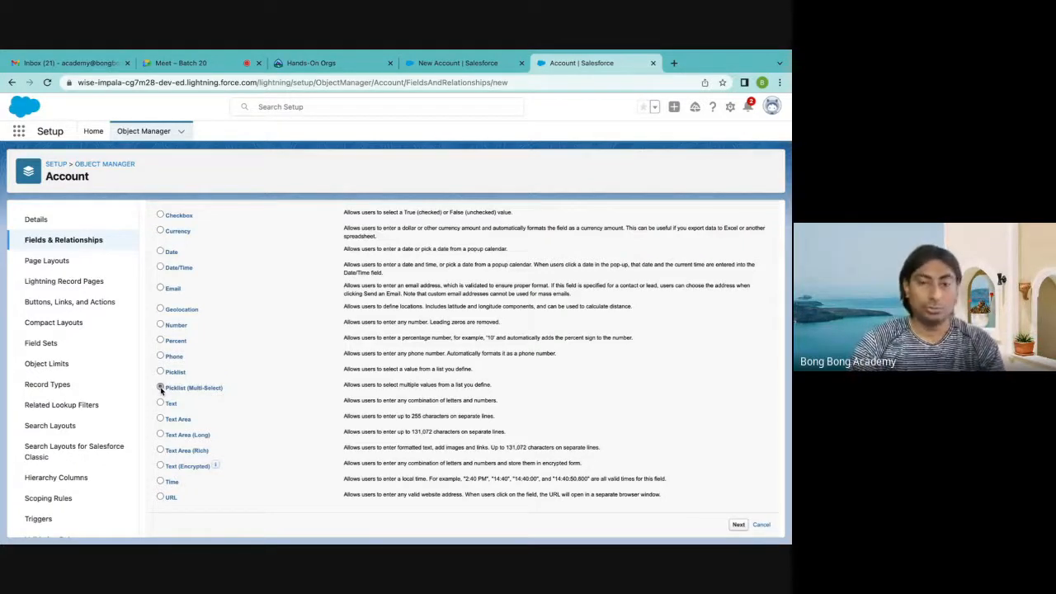
click(161, 389)
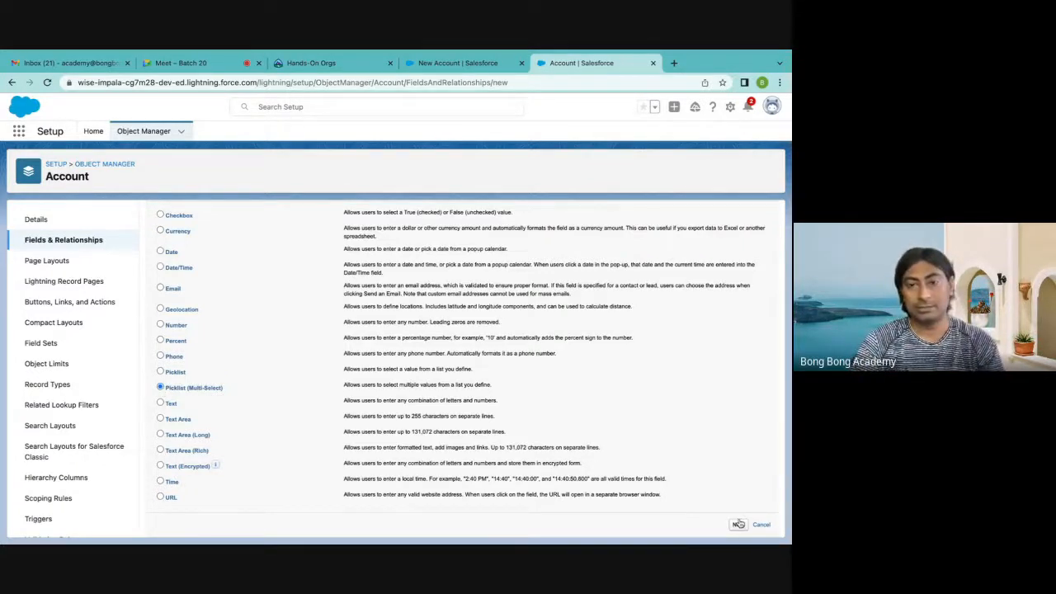
click(739, 524)
Define the multi-select picklist's own values instead of a global value set, and label the field Regions of Operation
click(298, 297)
click(275, 337)
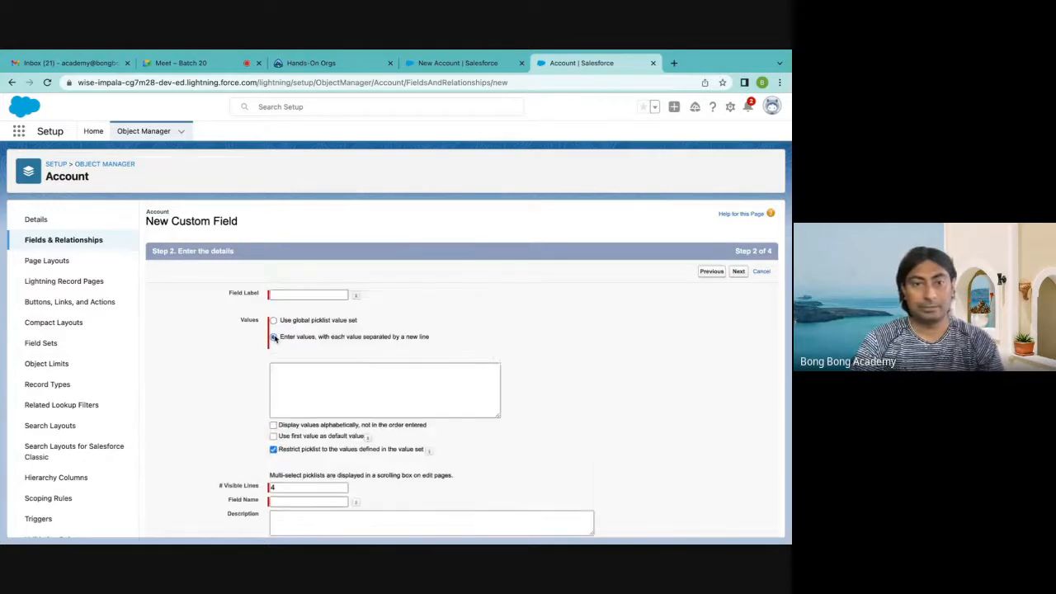
click(285, 296)
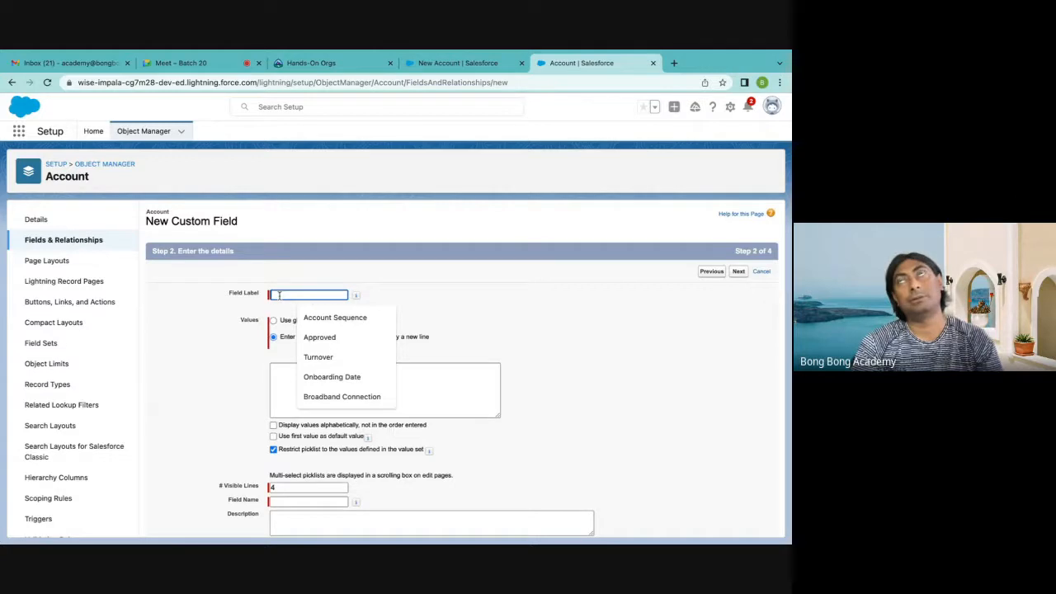
scroll(279, 294, down, 1)
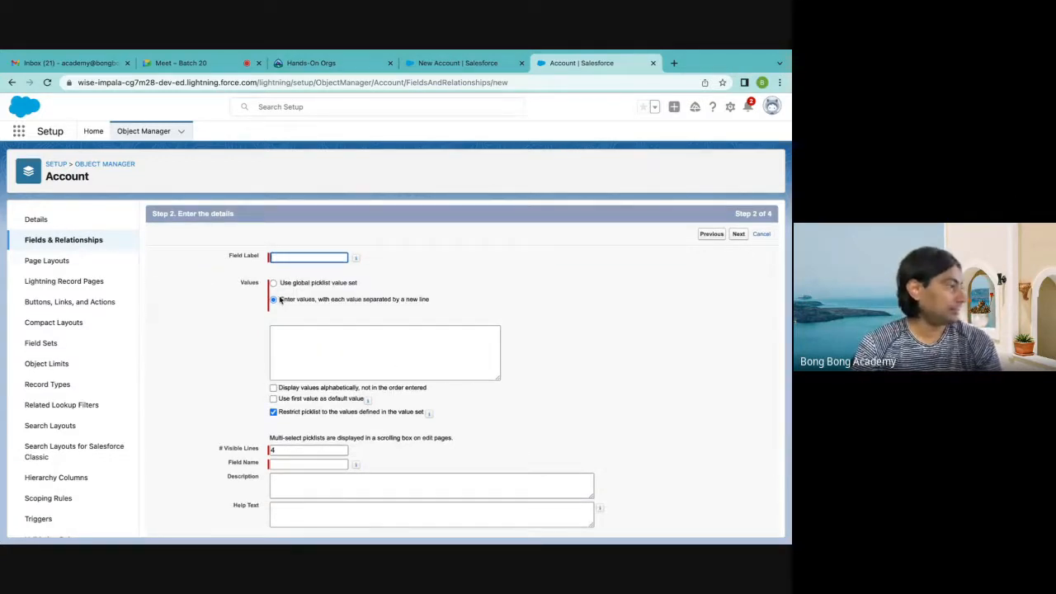
scroll(280, 302, up, 1)
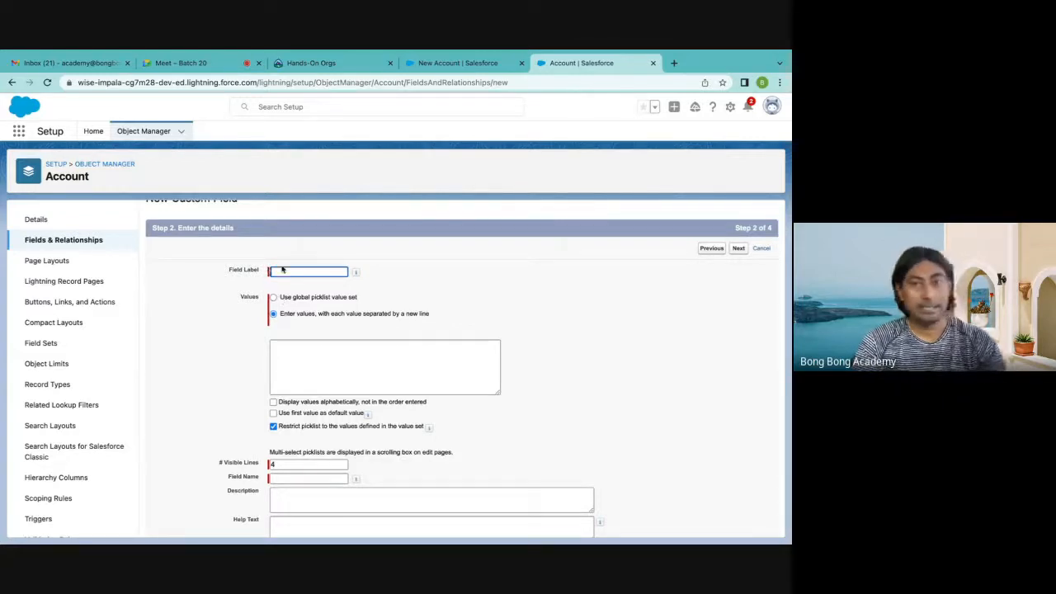
click(272, 271)
text(Reg)
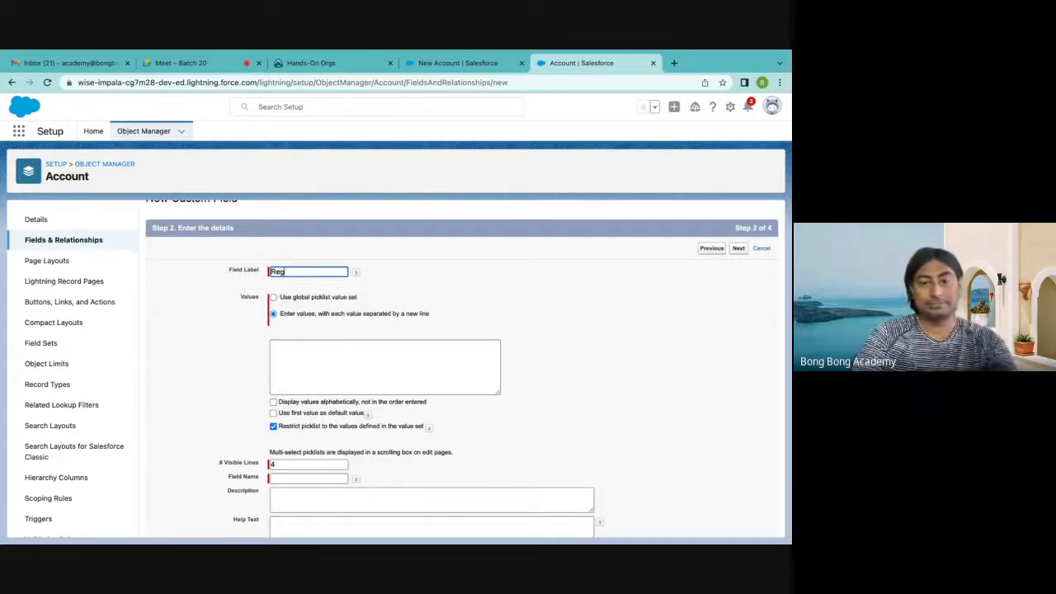
text(ions of Operation)
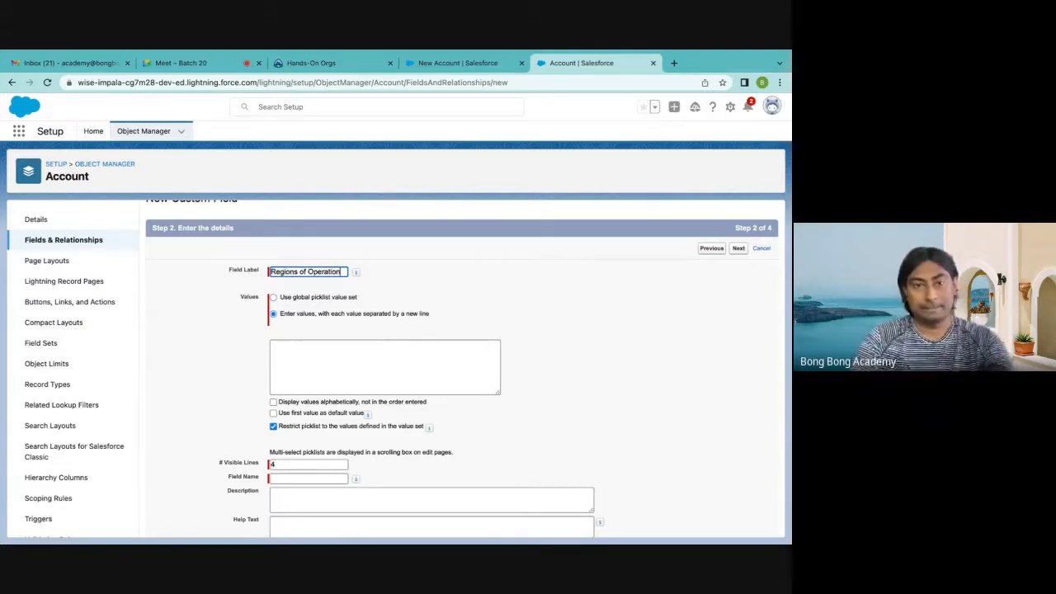
Enter East, West, North and South on separate lines as the values of the Regions of Operation picklist
click(281, 356)
text(East)
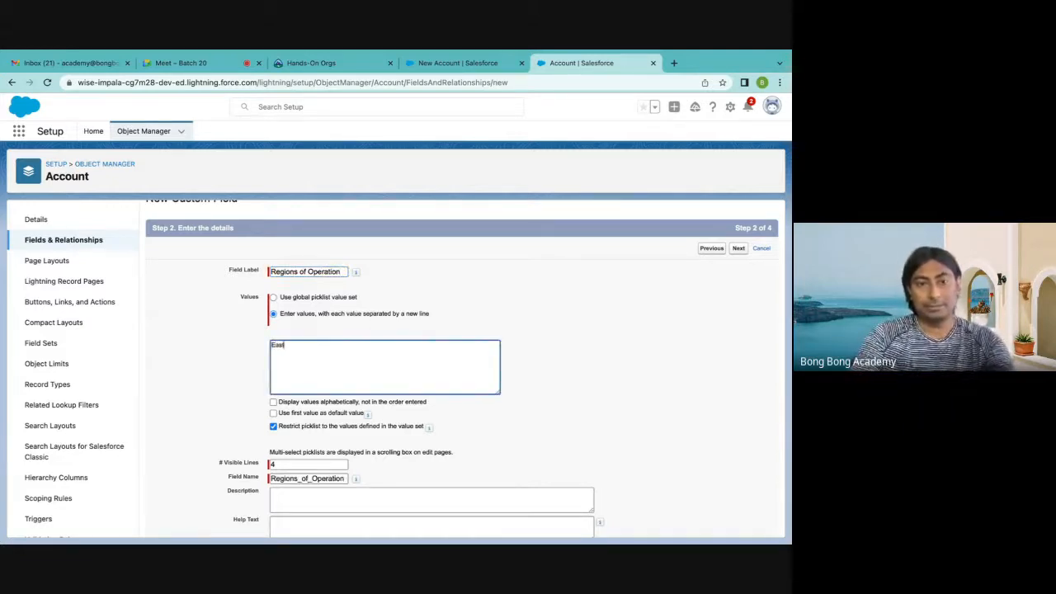
key(Return)
text(E)
key(BackSpace)
text(W)
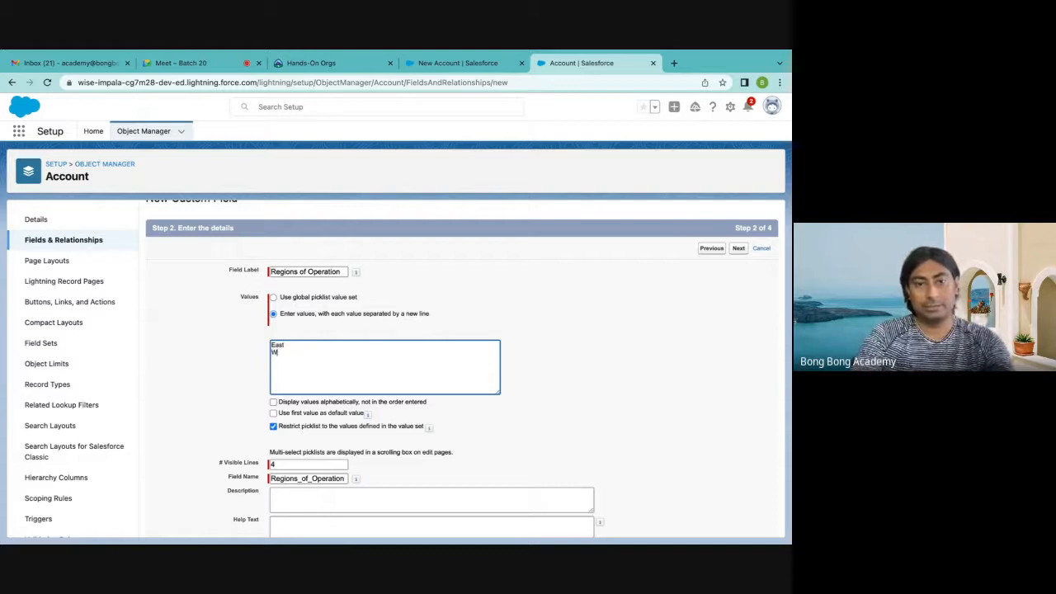
text(est North )
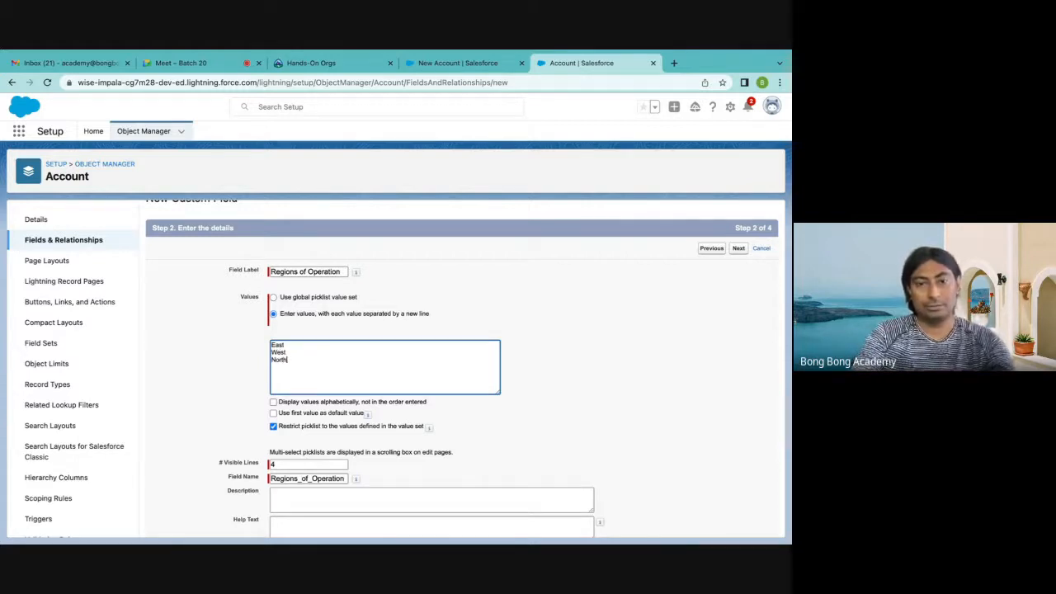
text(South)
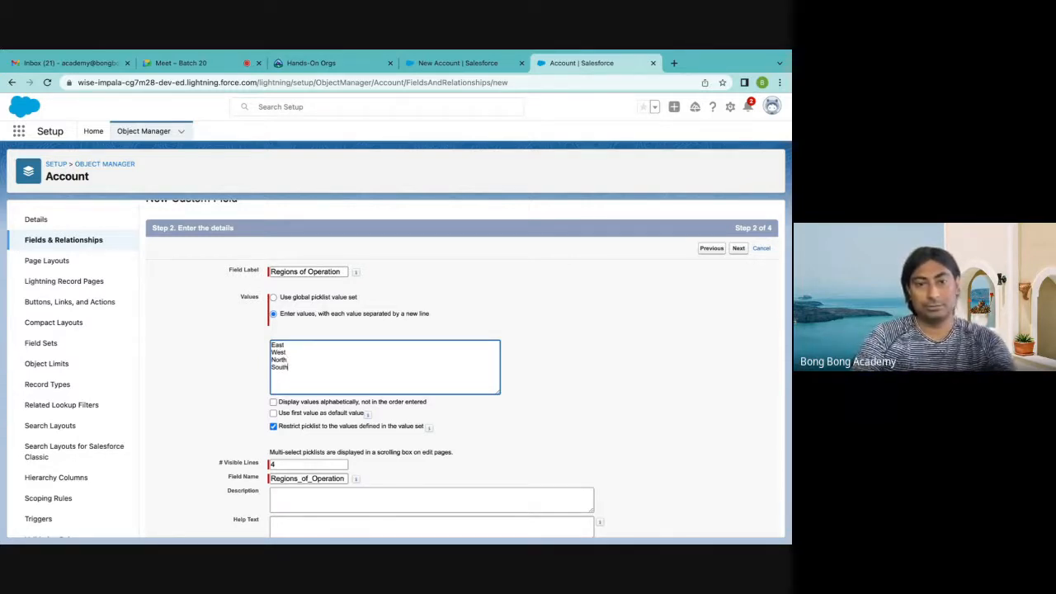
Continue through field-level security and save Regions of Operation on all Account page layouts, starting another new field
scroll(344, 398, down, 3)
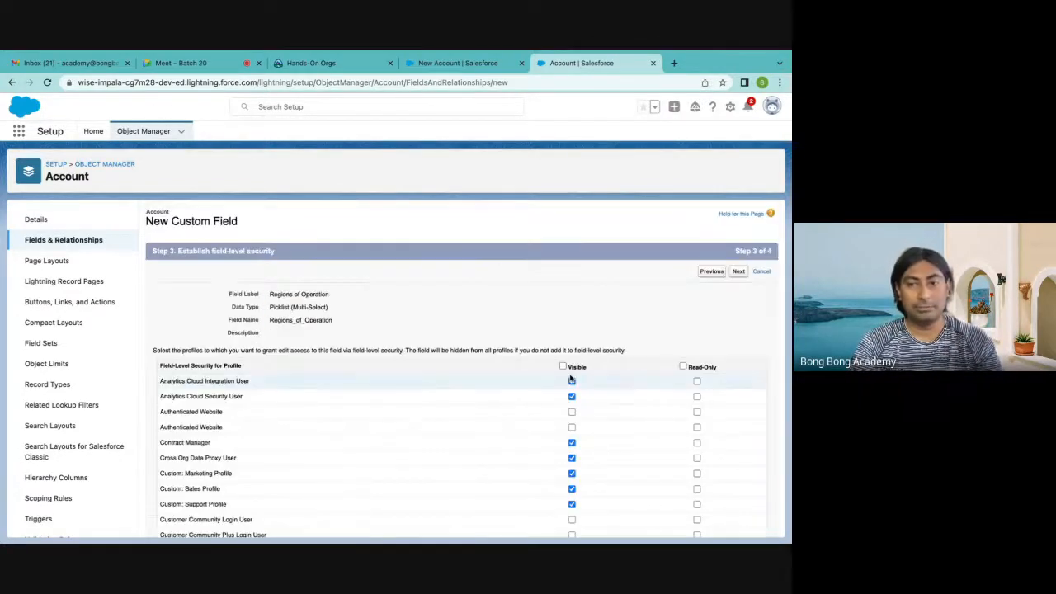
click(738, 272)
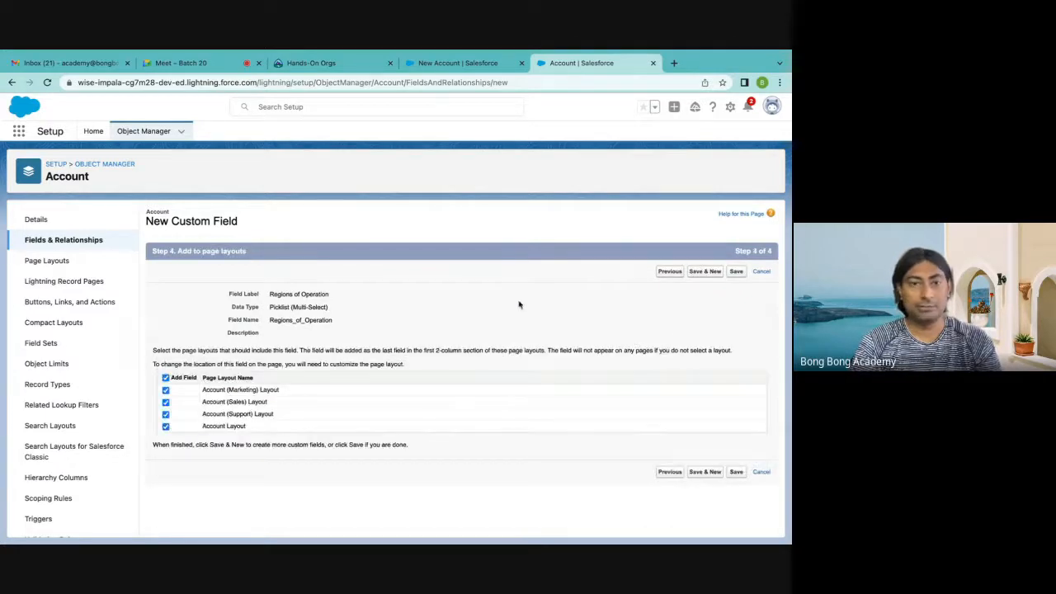
click(705, 272)
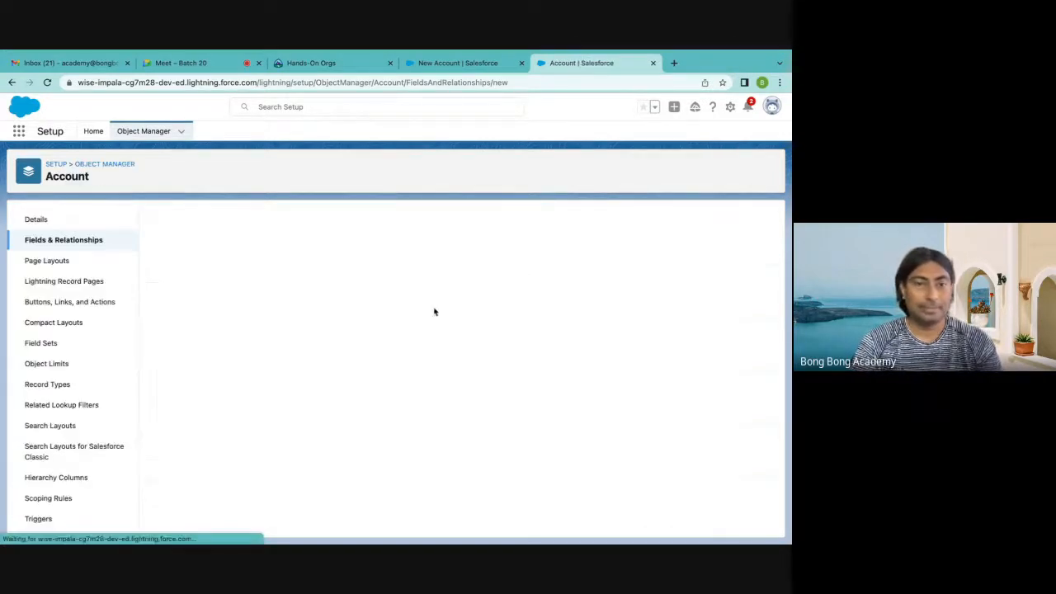
Examine the available field data types, especially the descriptions and character limits of Text, Text Area and Text Area (Long)
scroll(388, 355, down, 5)
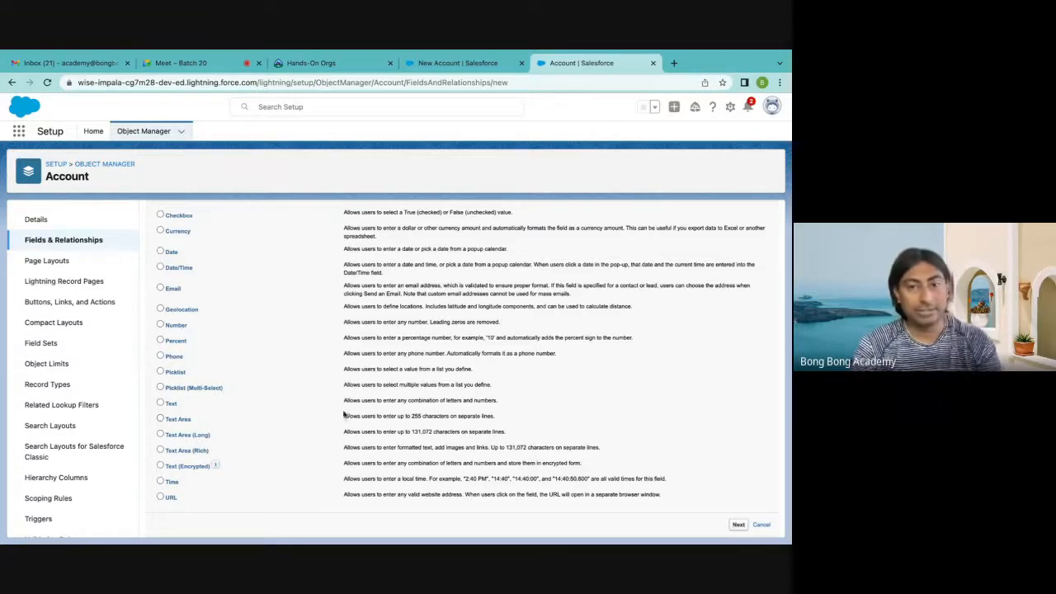
double_click(416, 416)
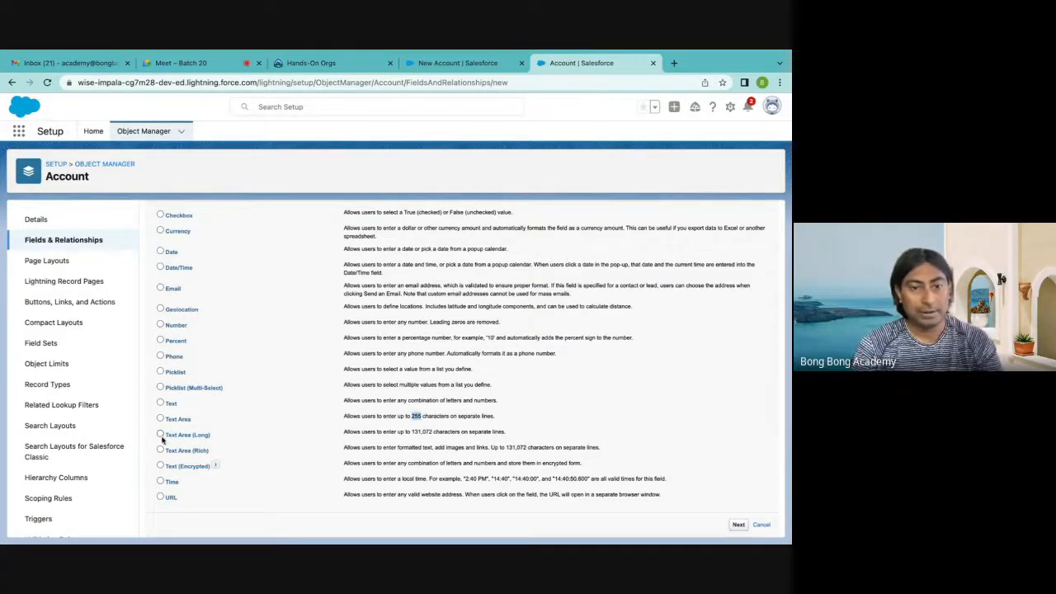
drag(412, 431, 430, 430)
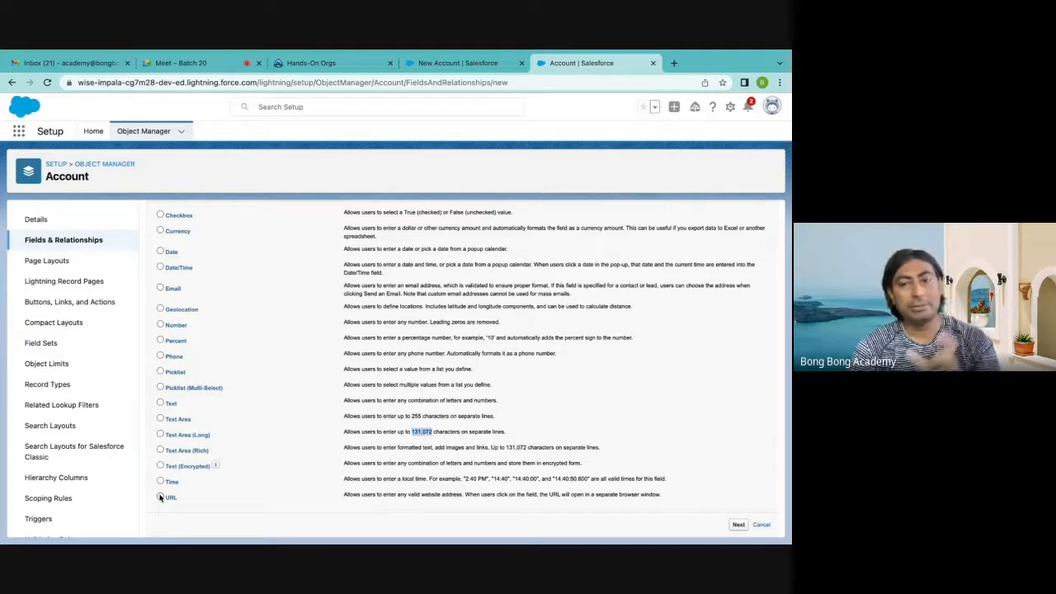
click(188, 83)
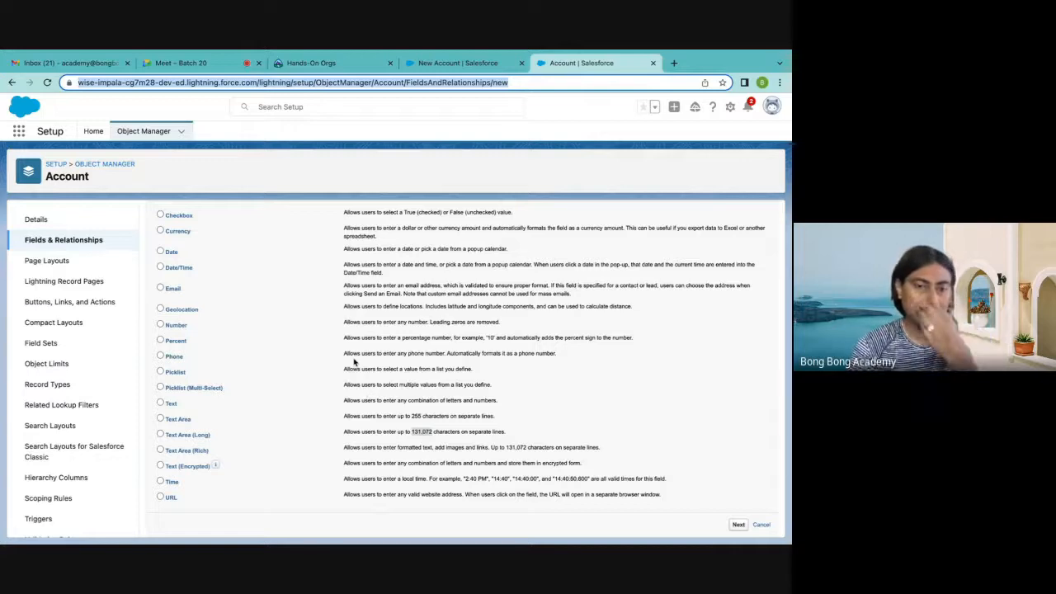
scroll(354, 361, up, 3)
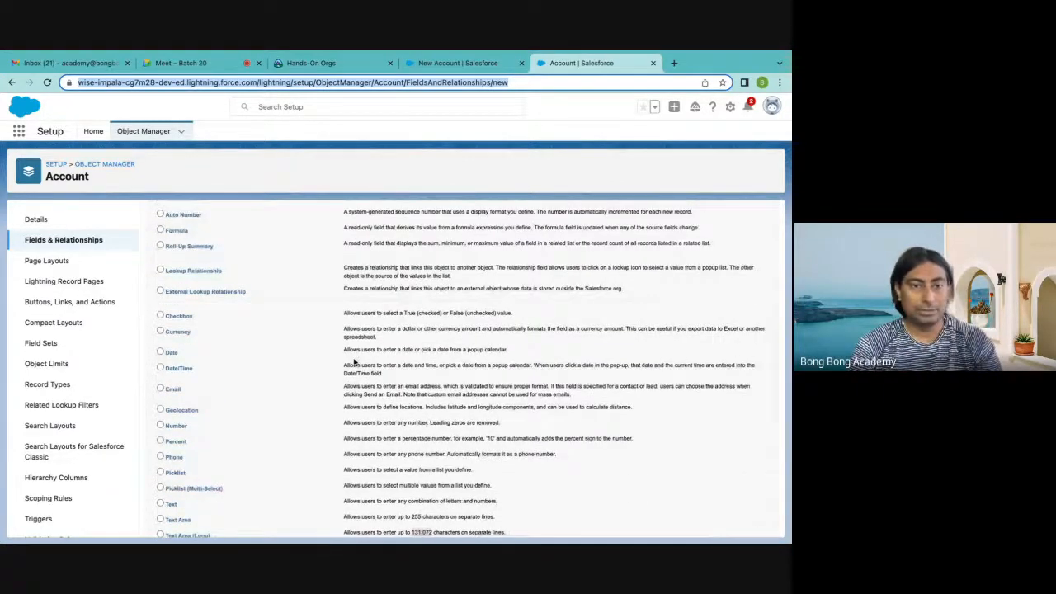
scroll(354, 361, down, 3)
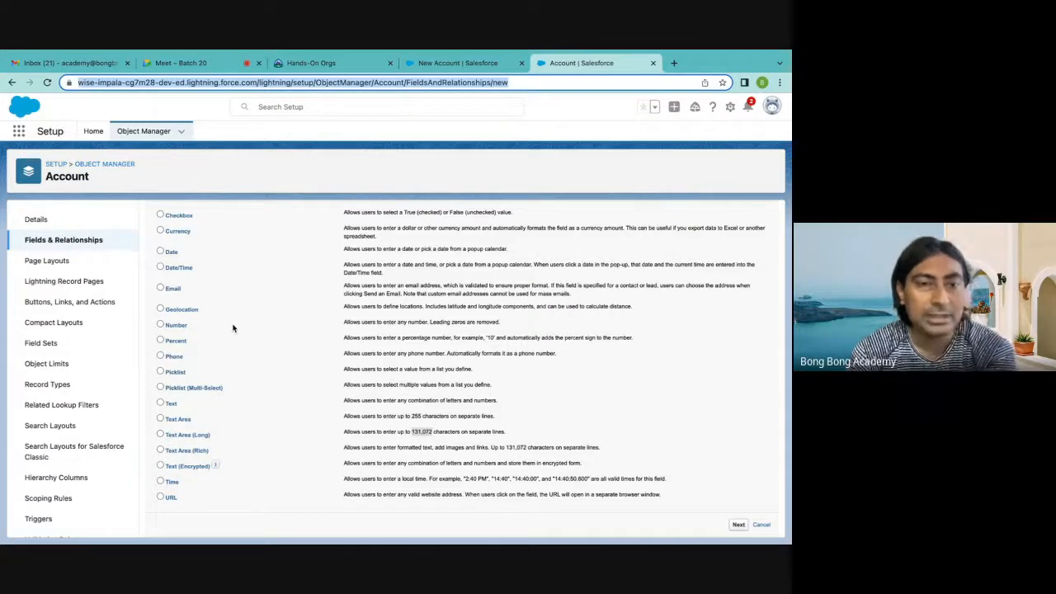
scroll(232, 328, up, 1)
scroll(233, 328, down, 1)
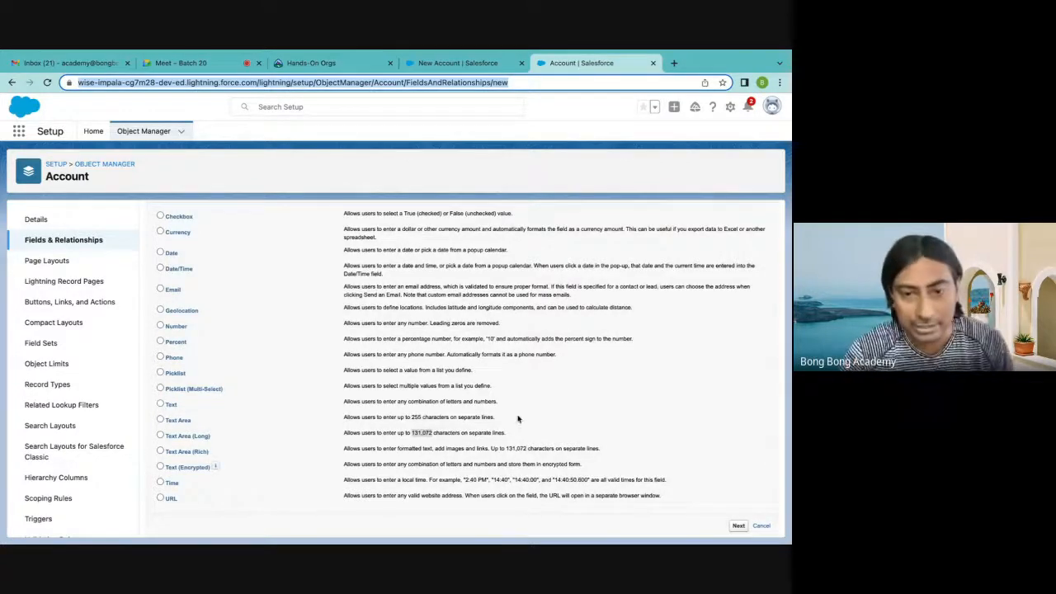
double_click(363, 402)
drag(363, 402, 522, 404)
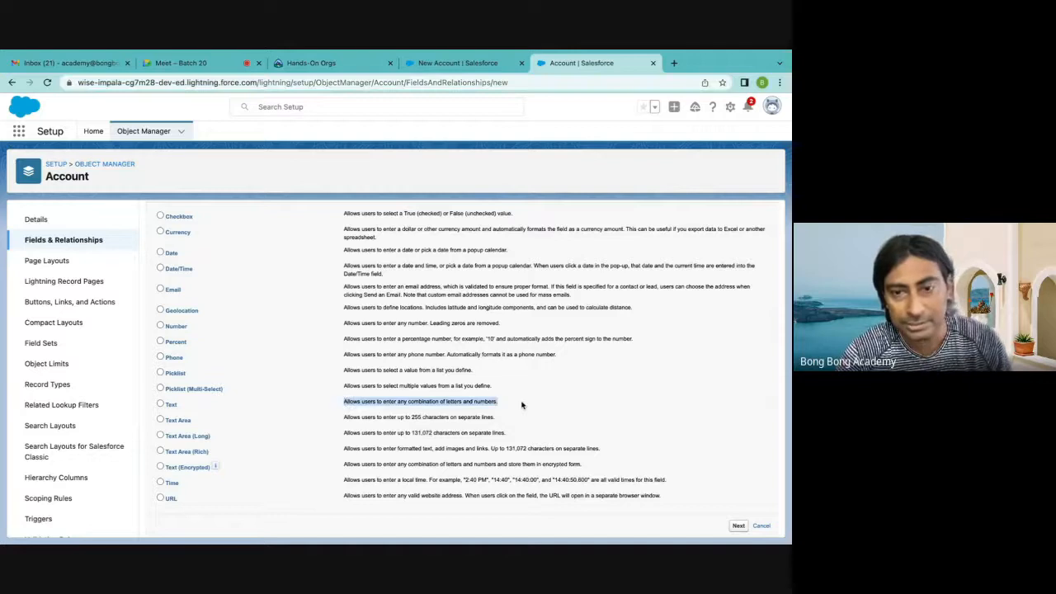
click(582, 380)
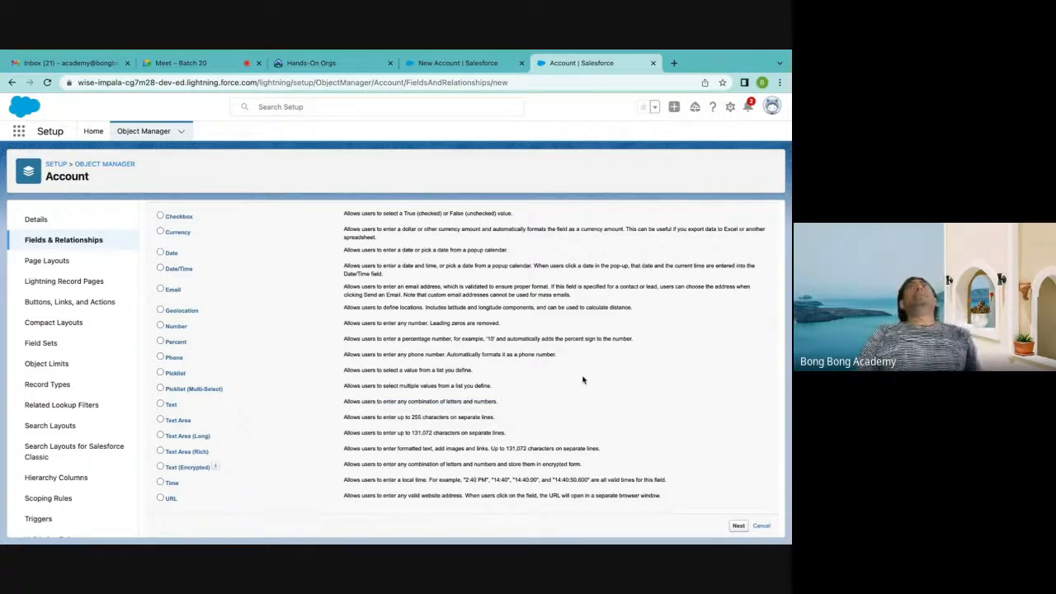
Choose the Text data type for the new field, label it GST and set its maximum length to 12
click(160, 403)
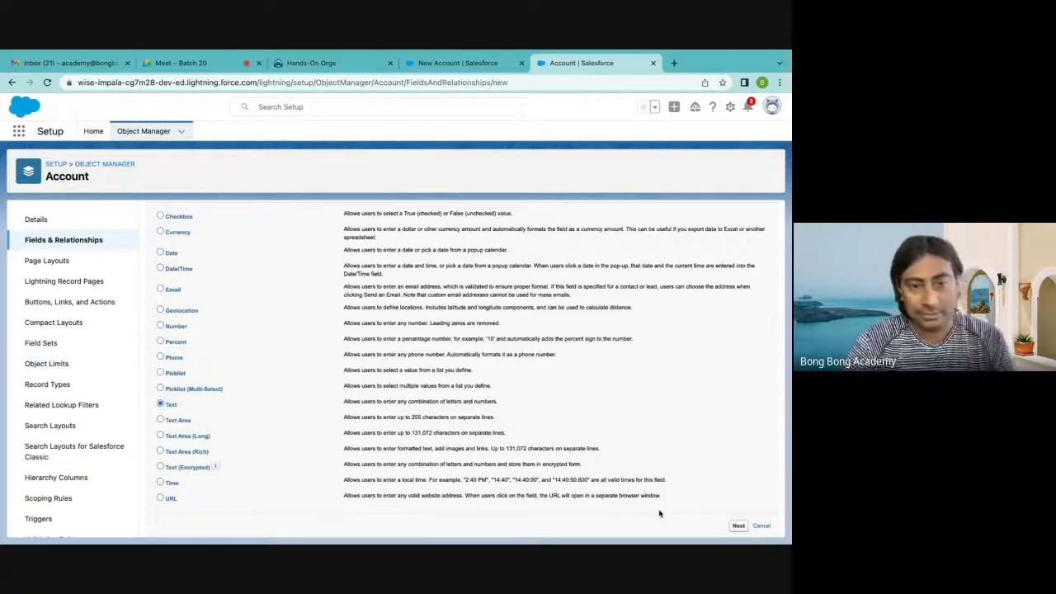
click(738, 526)
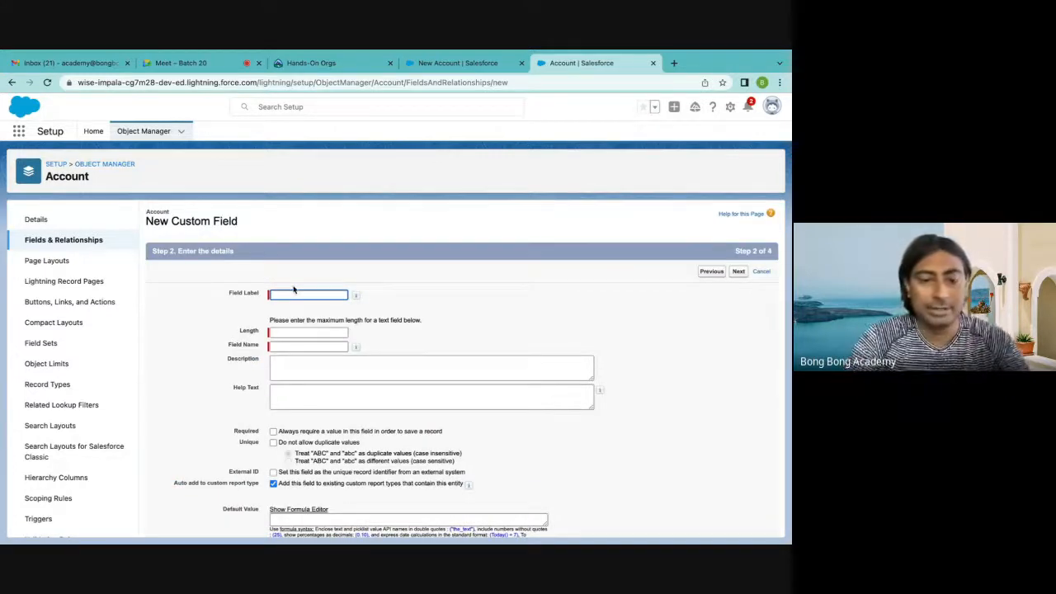
text(GST)
click(286, 334)
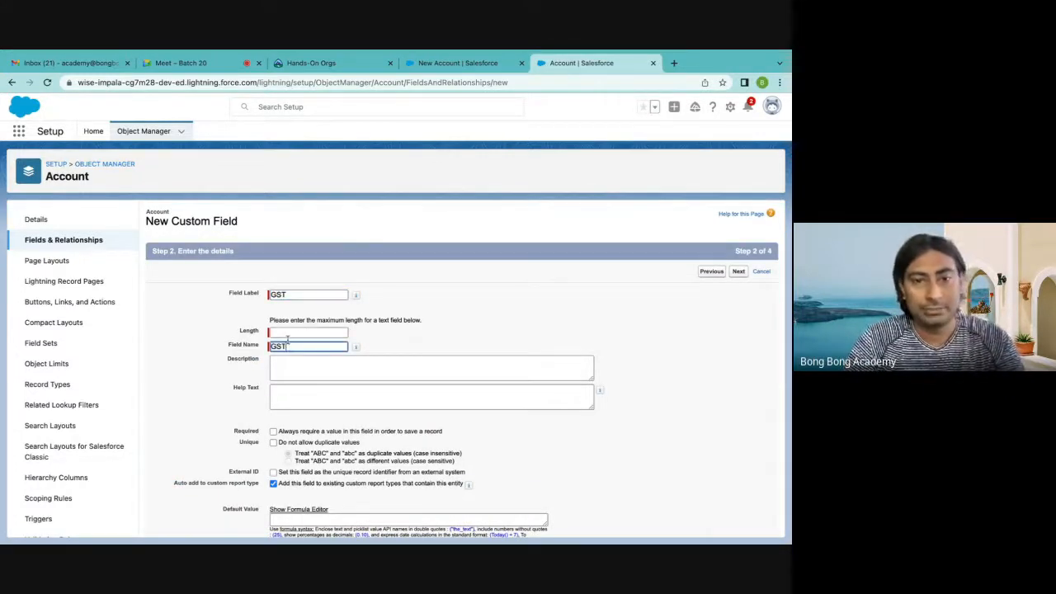
text(255)
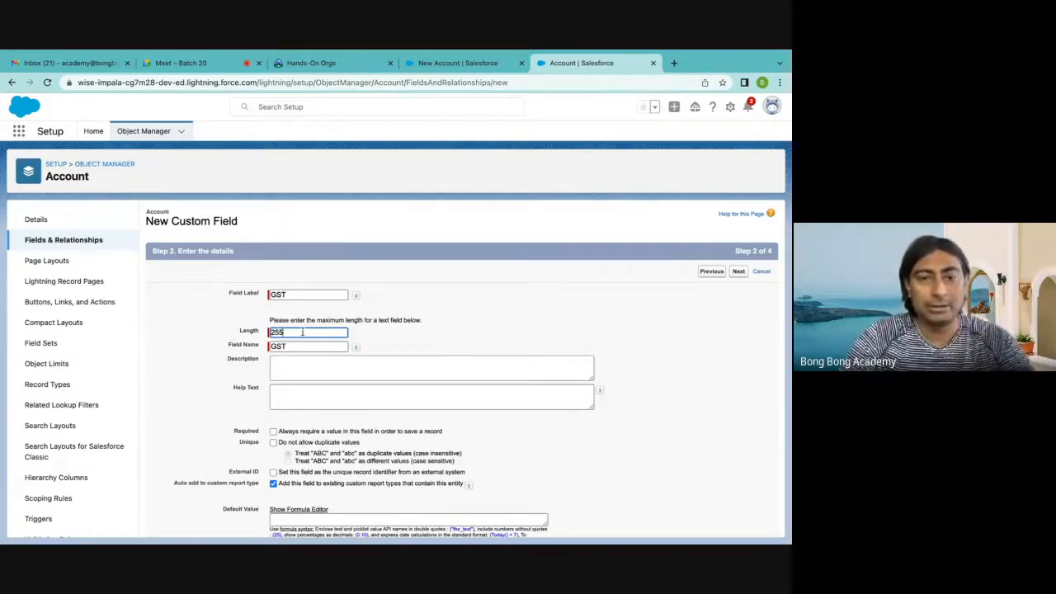
key(BackSpace)
text(12)
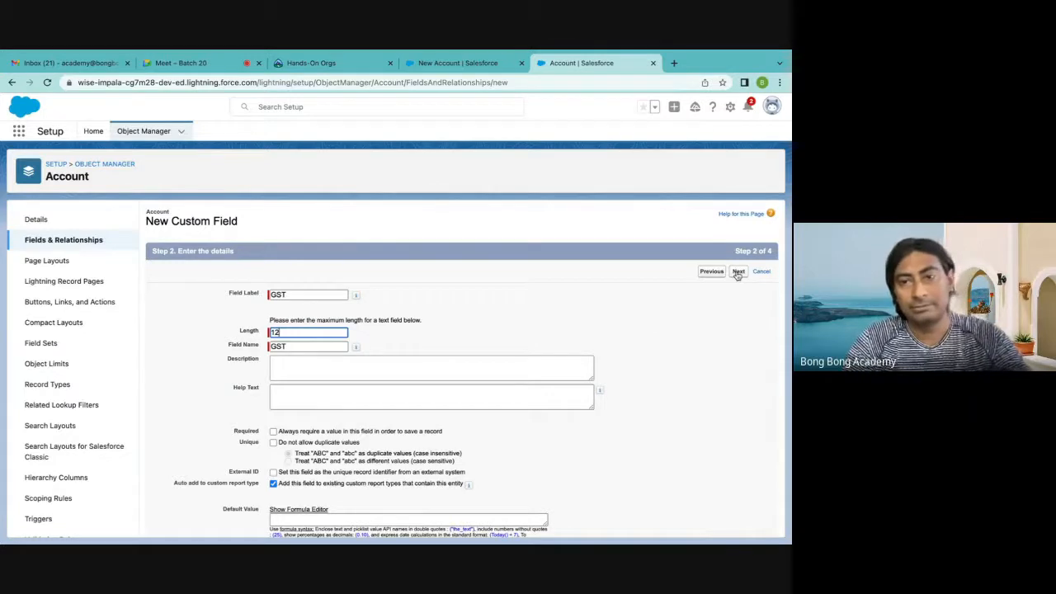
Make GST visible to all profiles and save it on all Account page layouts, starting another new field
click(738, 273)
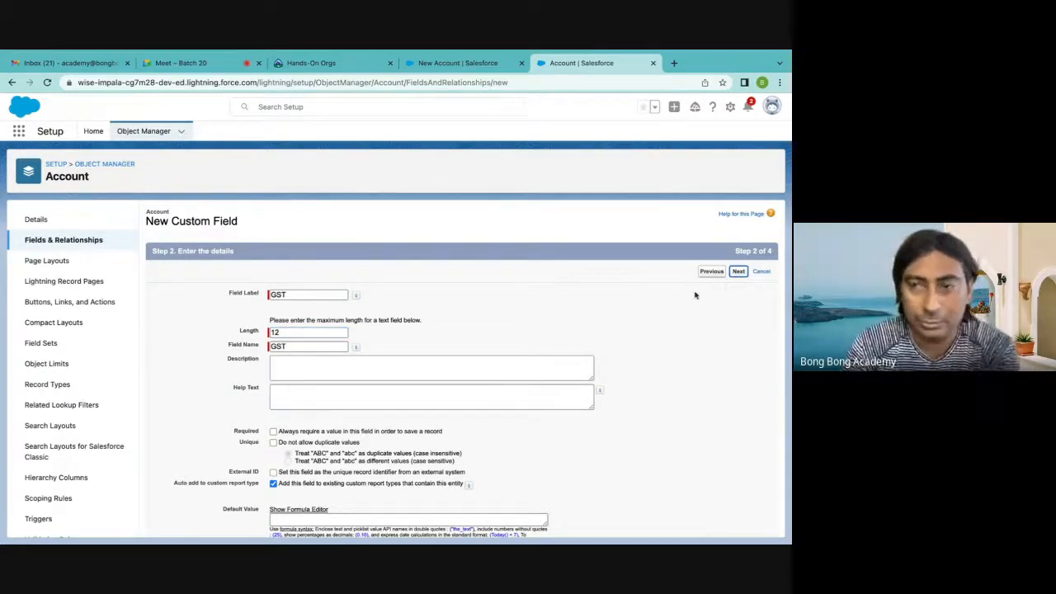
click(563, 367)
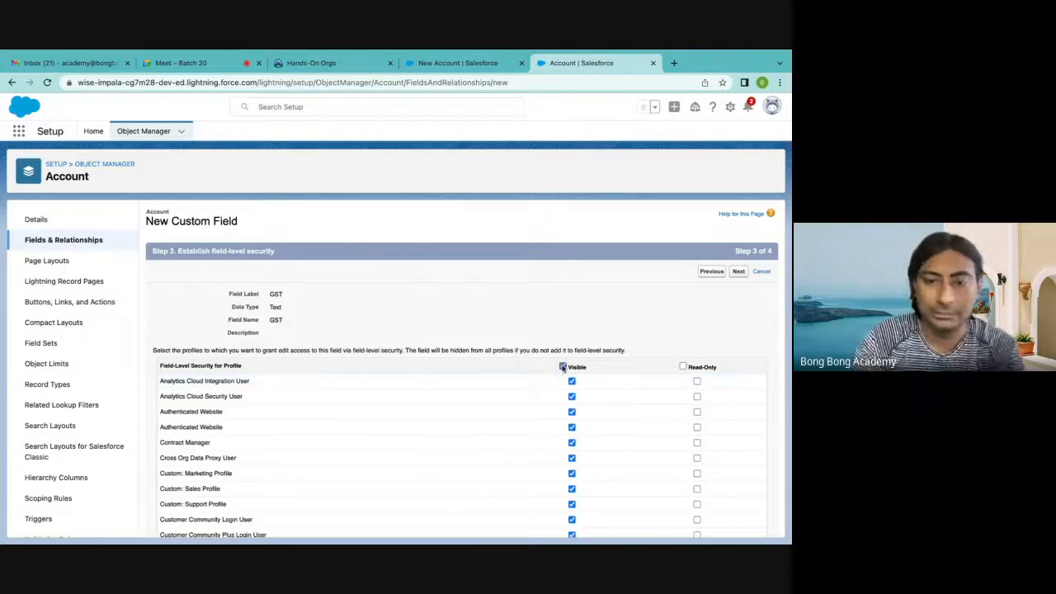
click(738, 272)
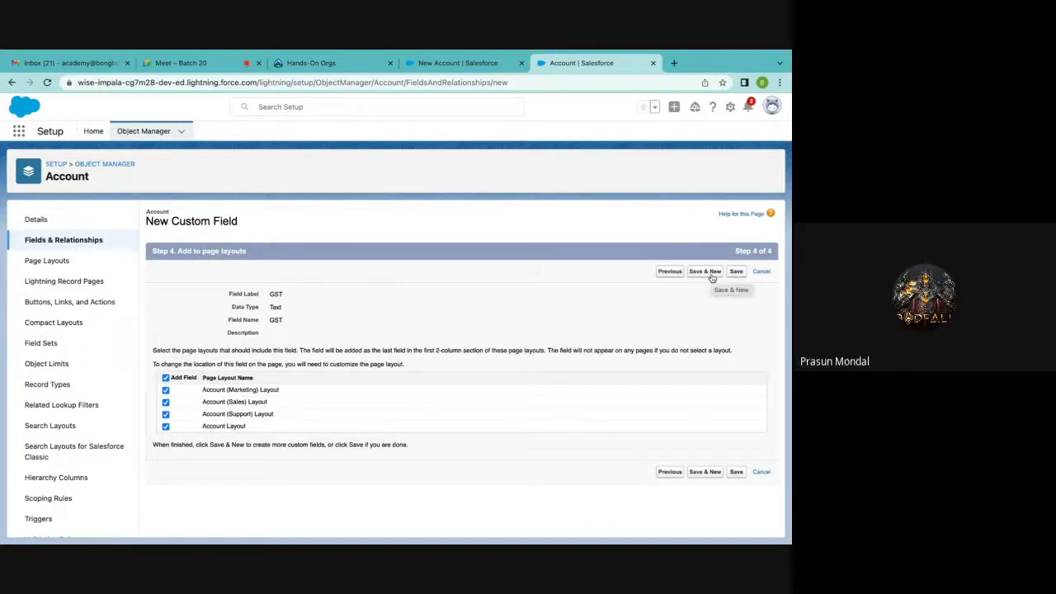
click(705, 272)
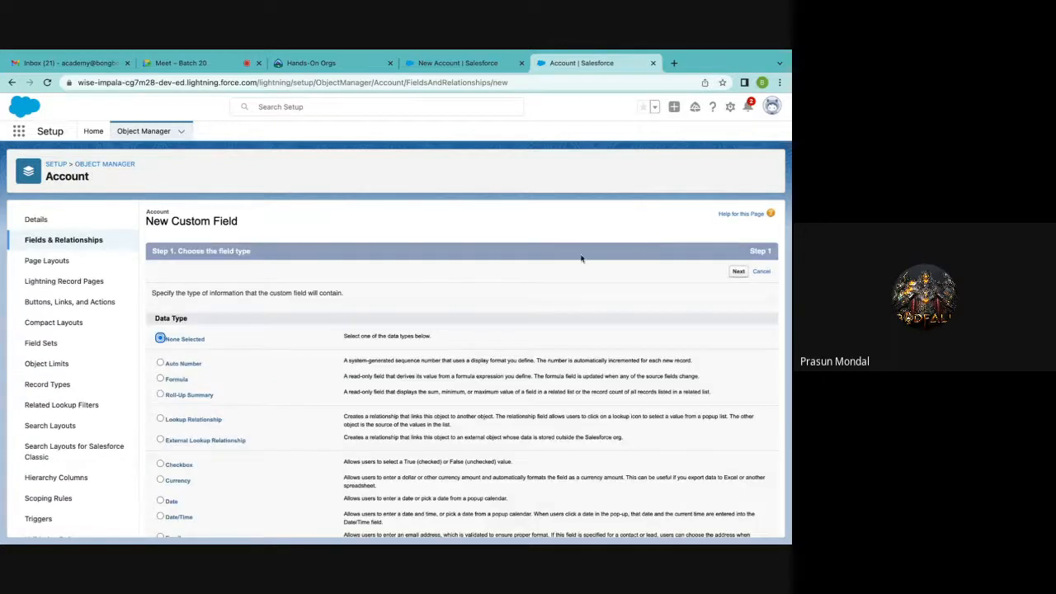
scroll(580, 258, down, 3)
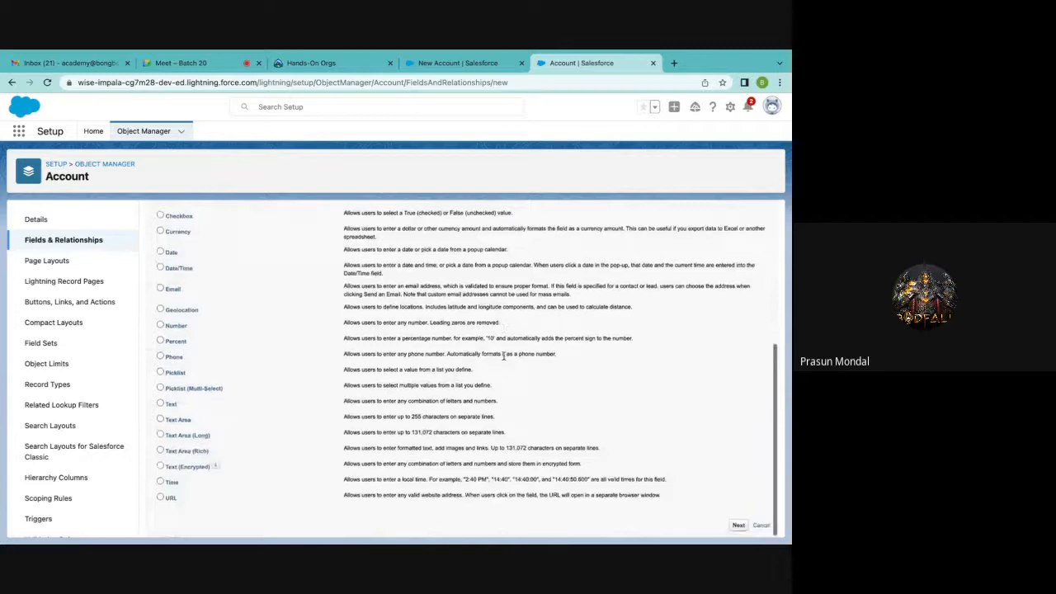
scroll(504, 357, up, 1)
scroll(503, 356, down, 1)
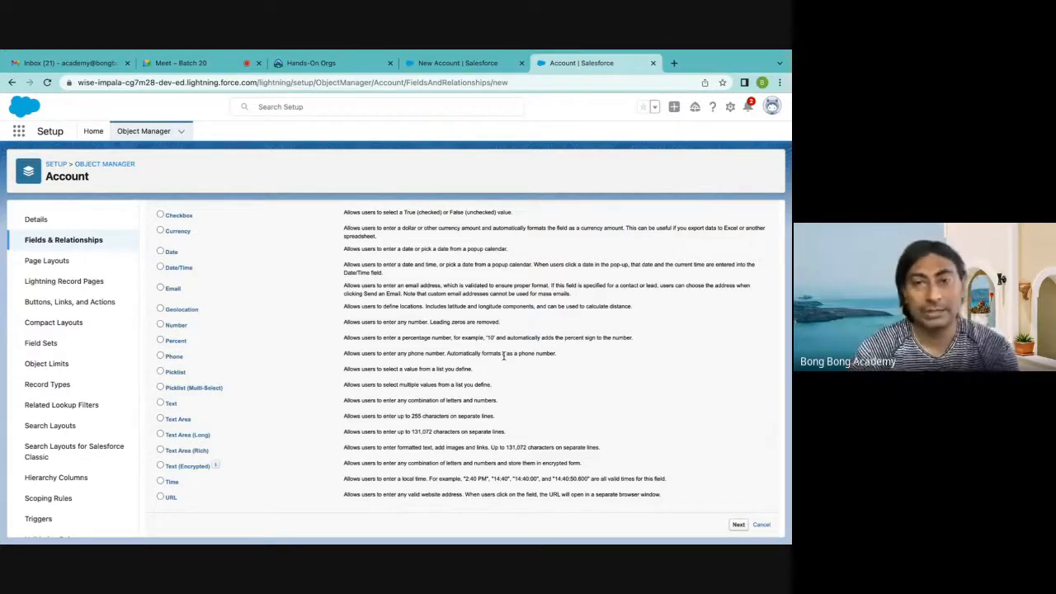
scroll(504, 357, up, 3)
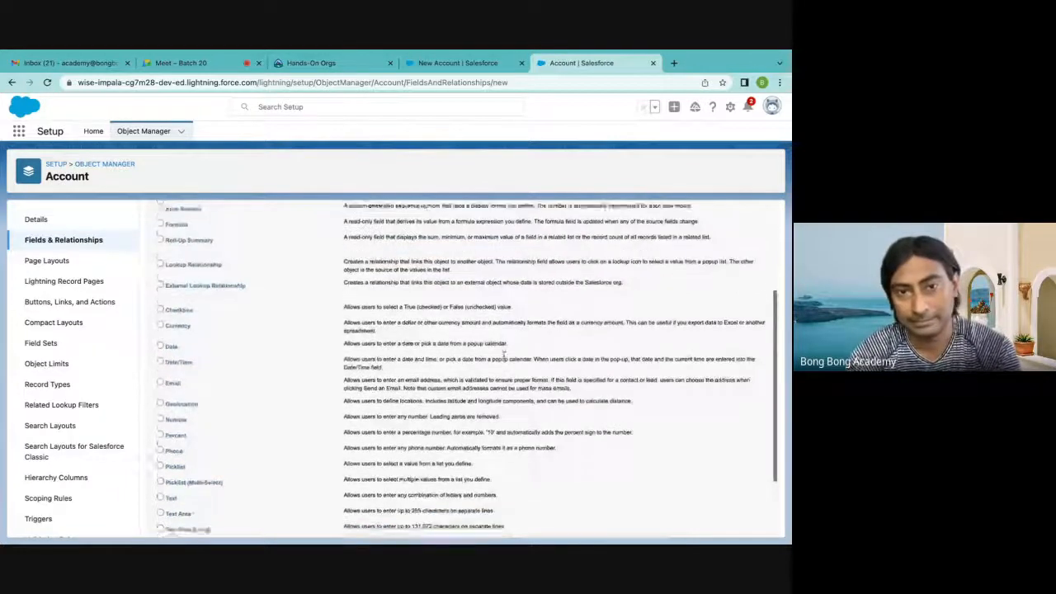
scroll(503, 356, down, 4)
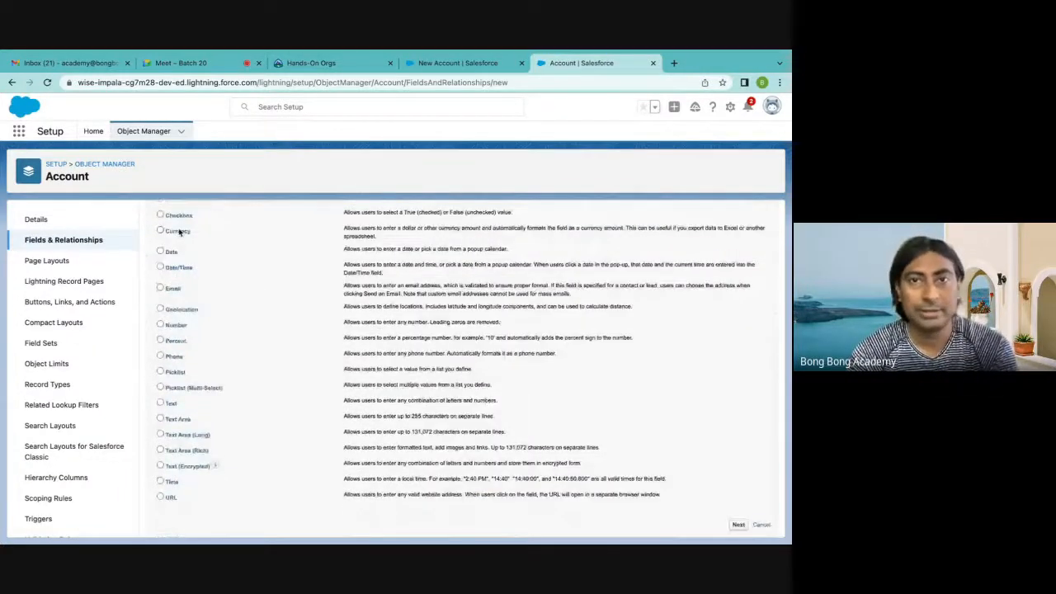
Return to the Accounts page, discard the outdated New Account form and start a fresh account record
click(442, 65)
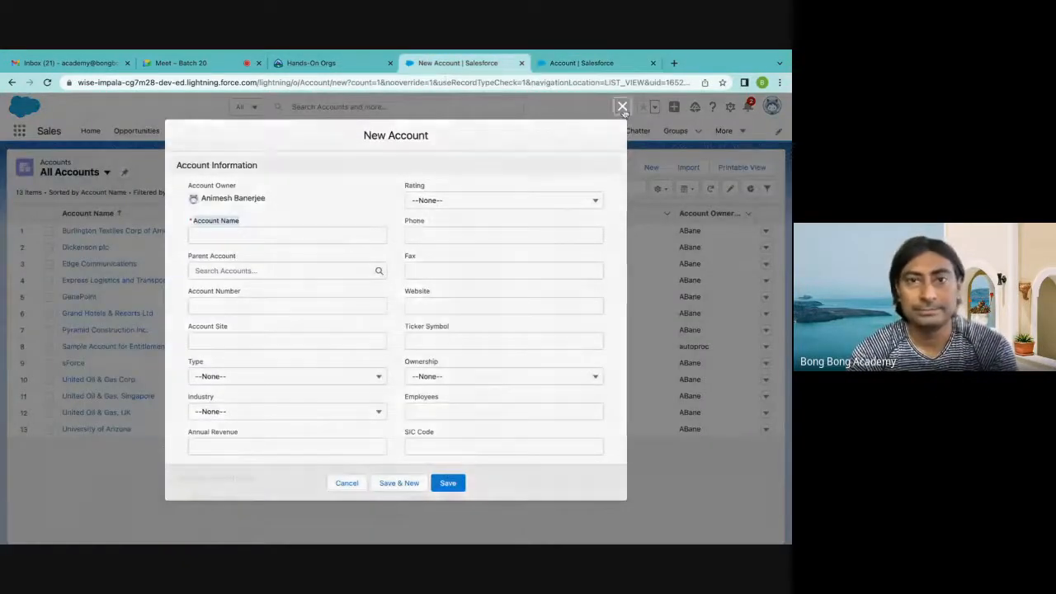
click(622, 108)
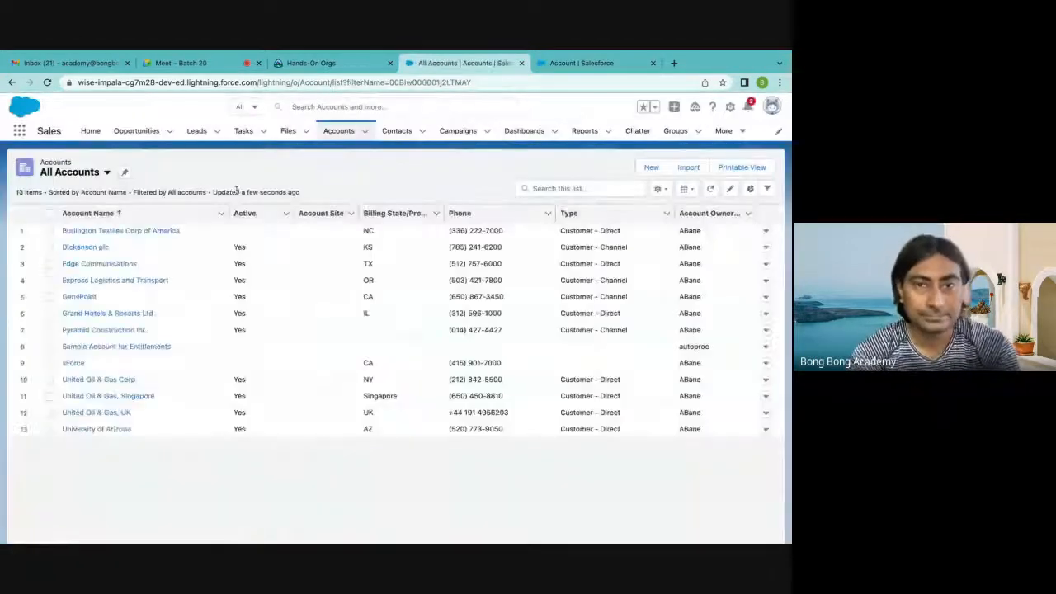
click(651, 167)
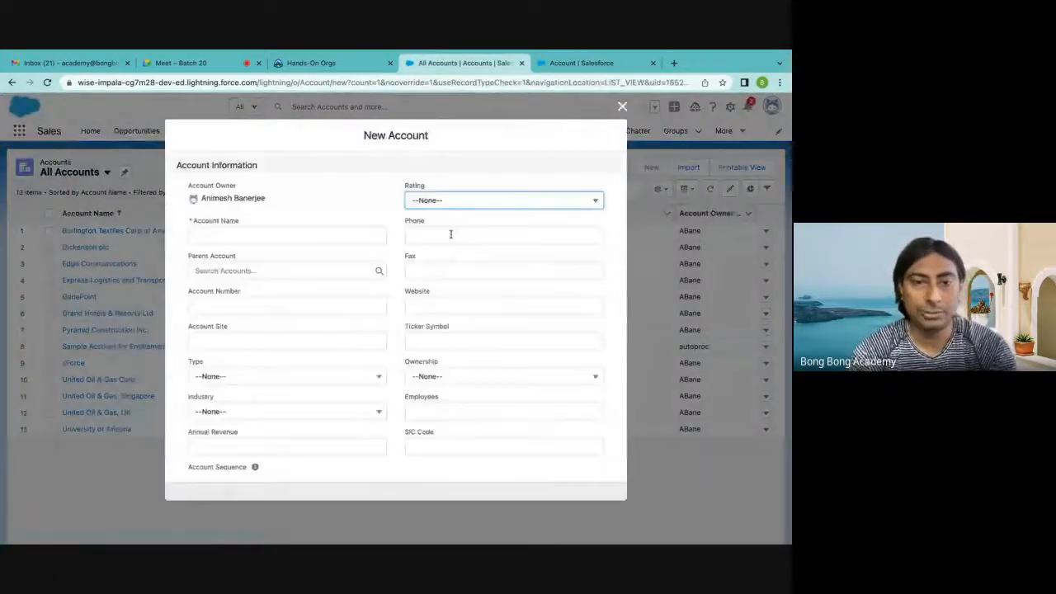
Choose East and West as the new account's Regions of Operation
scroll(412, 237, down, 10)
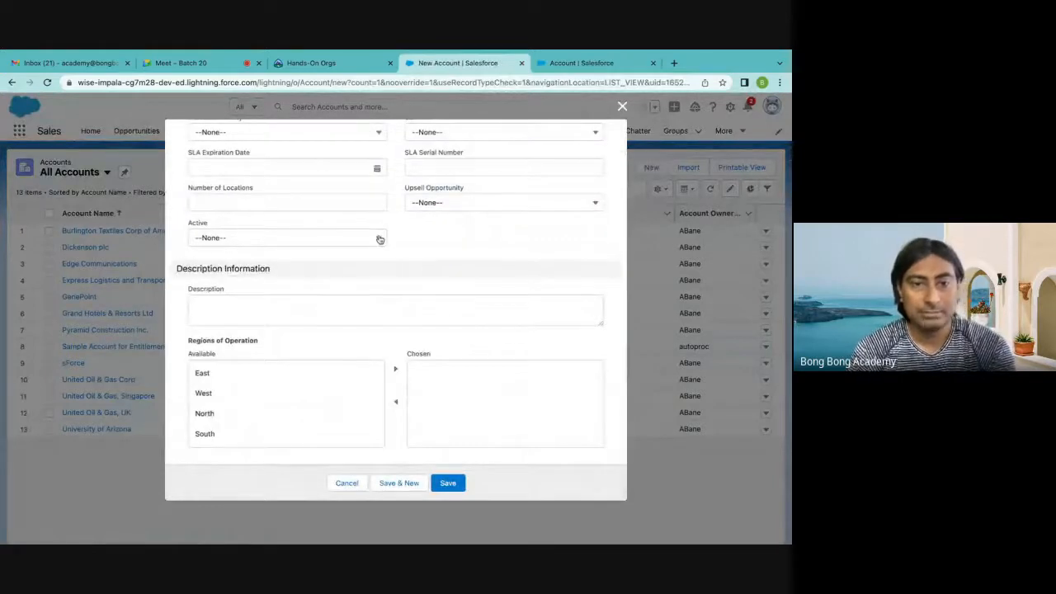
click(236, 373)
click(394, 371)
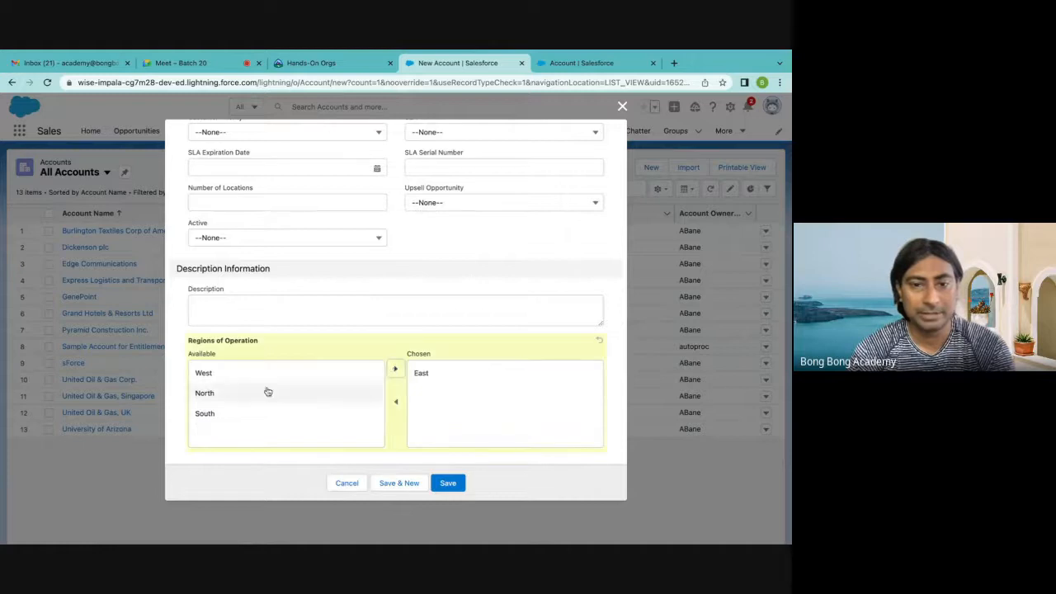
click(236, 375)
click(395, 371)
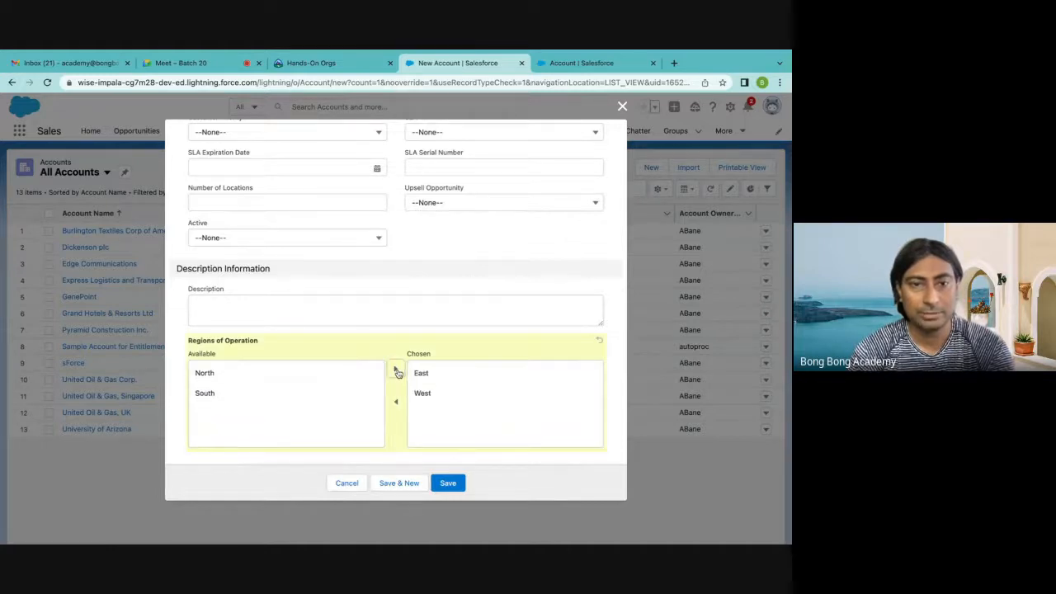
Fill in the account's GST number with a sample value that mixes digits and letters
scroll(295, 297, up, 1)
scroll(295, 297, down, 1)
scroll(295, 297, up, 4)
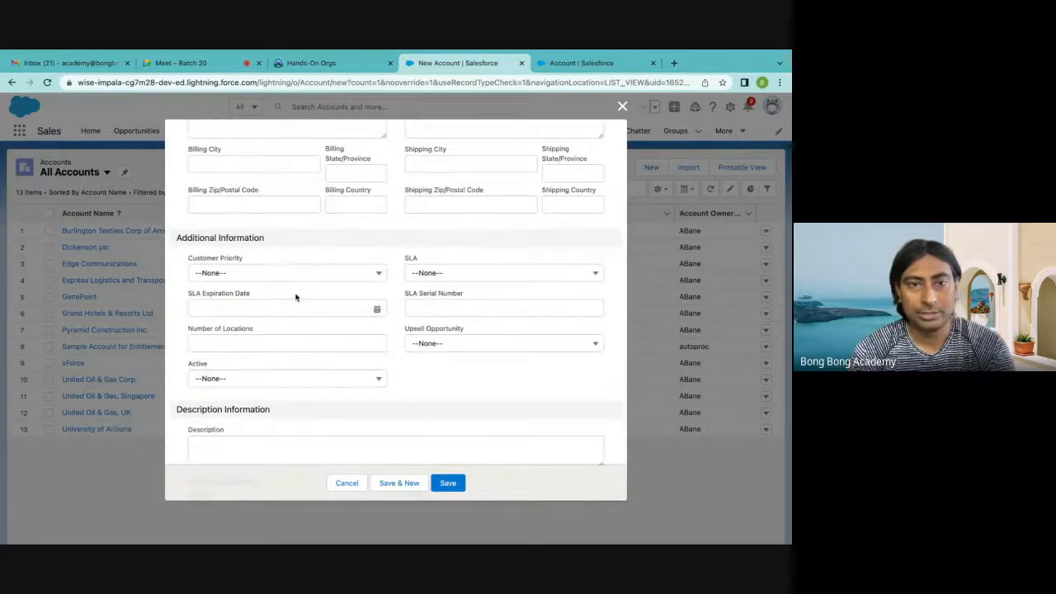
scroll(296, 297, up, 4)
click(239, 305)
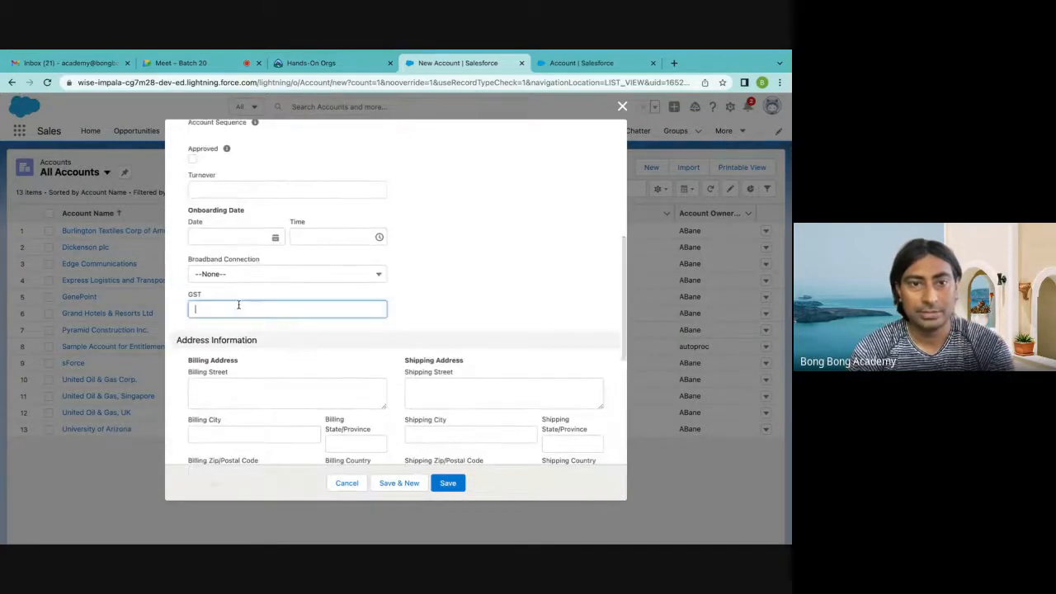
text(12312)
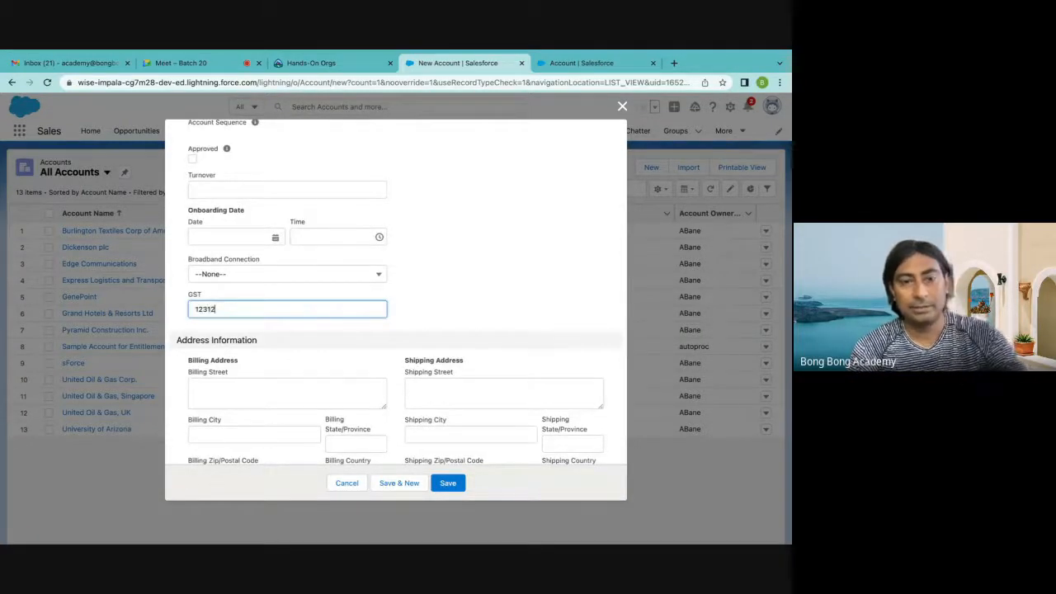
text(asffasf)
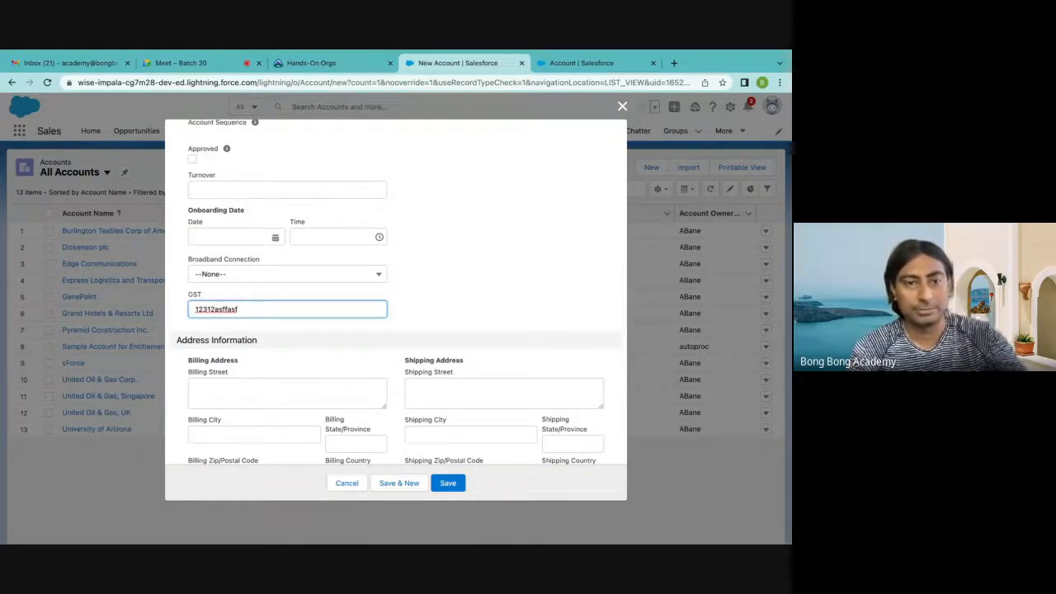
Try Airtel as the account's Broadband Connection, settling on Jio
click(243, 272)
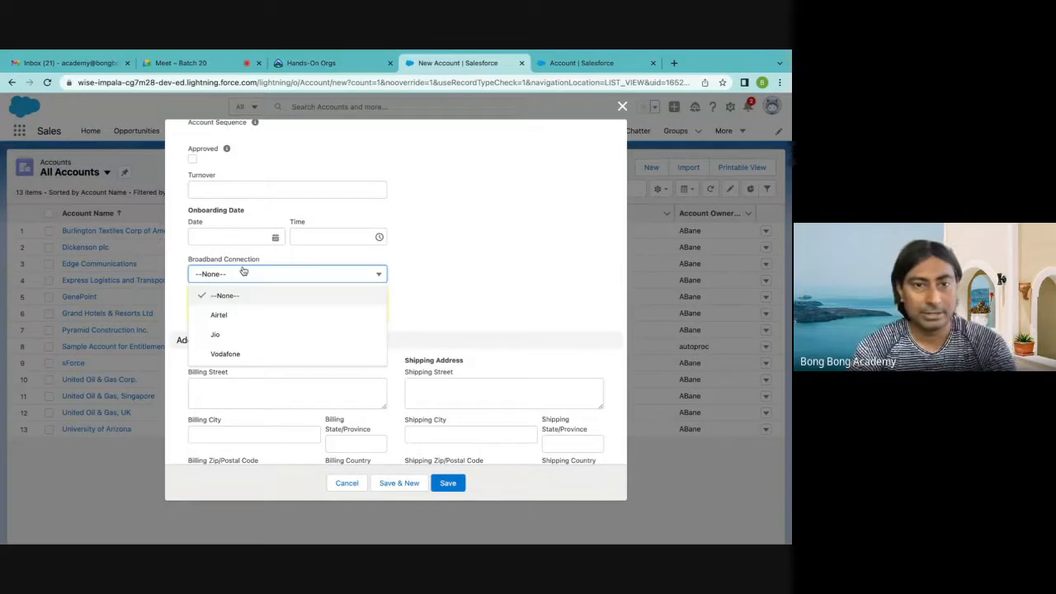
click(241, 314)
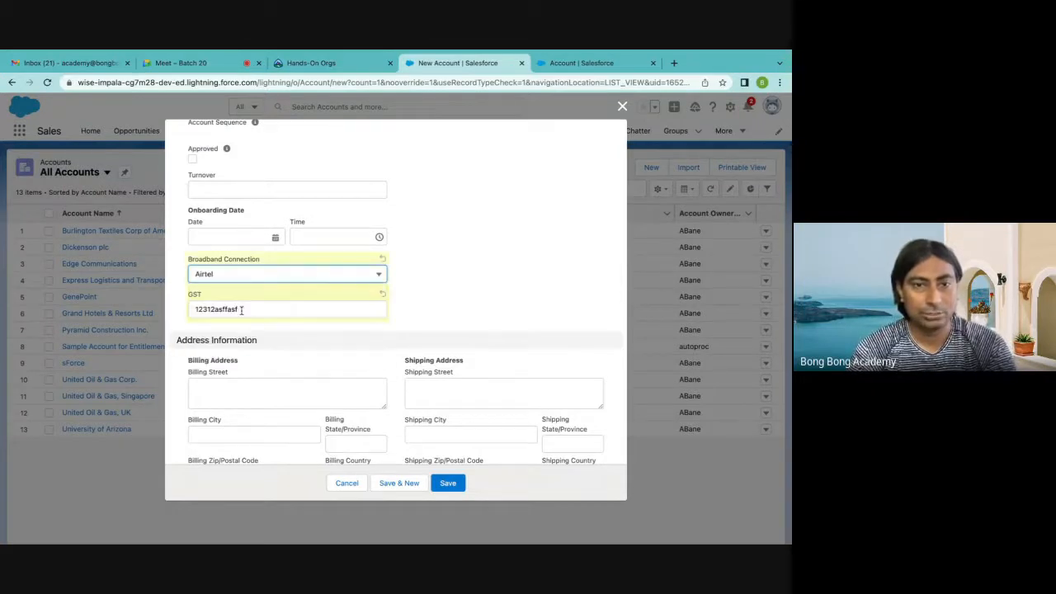
click(228, 279)
click(219, 332)
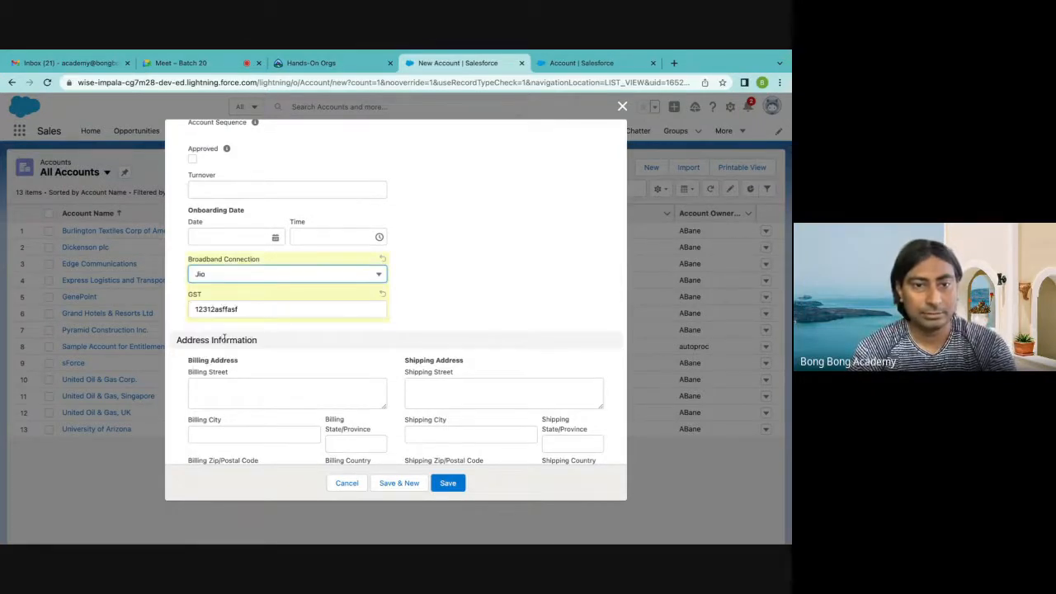
Set the account's Onboarding Date to 5/13/2022 with the time at 12:00 PM
scroll(215, 282, up, 1)
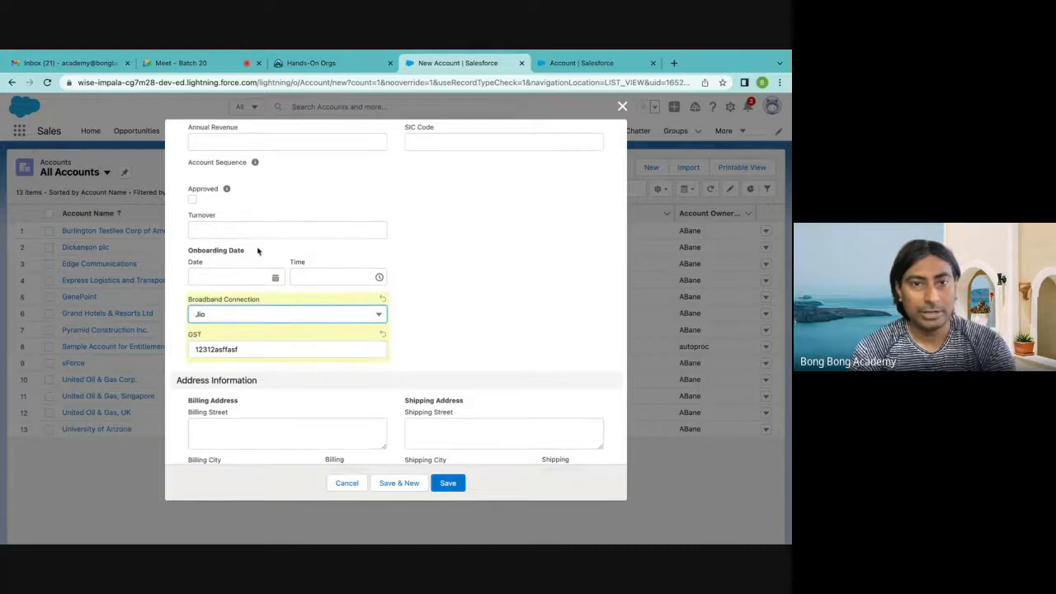
click(213, 279)
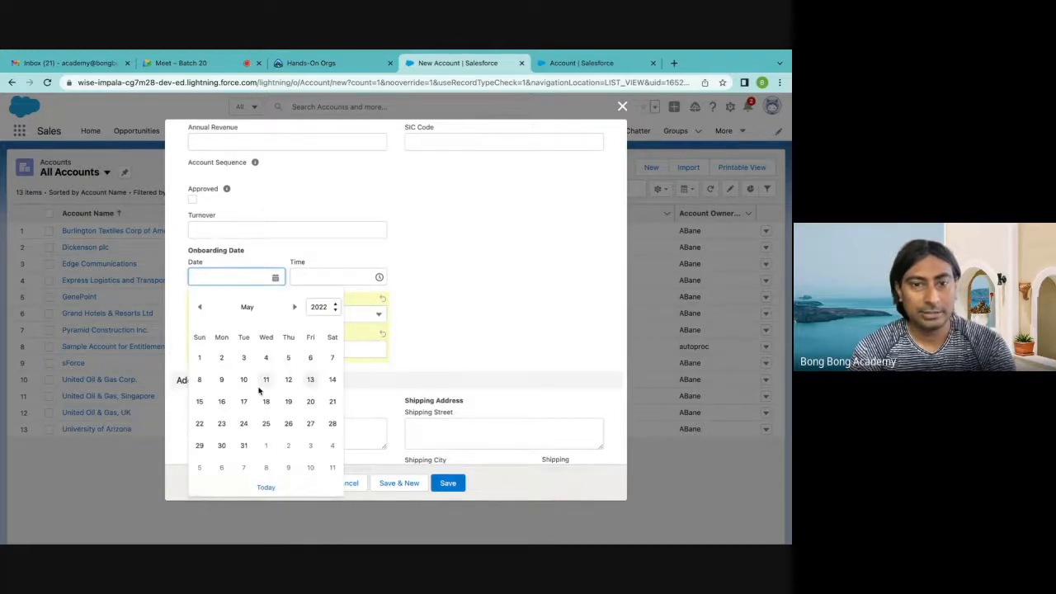
click(309, 382)
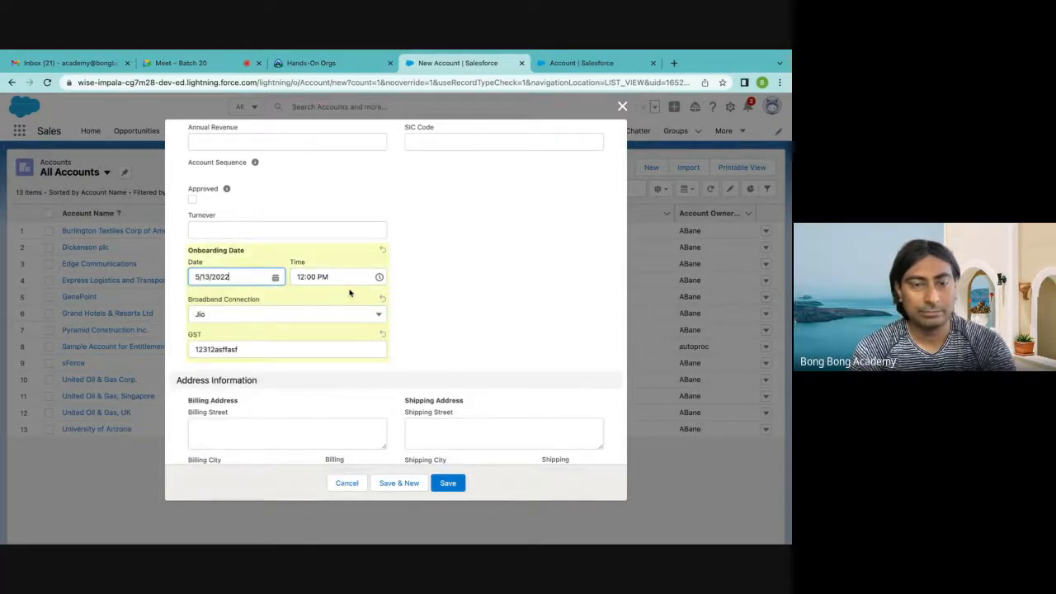
Toggle the account's Approved checkbox on and off, leaving it checked
scroll(349, 292, up, 1)
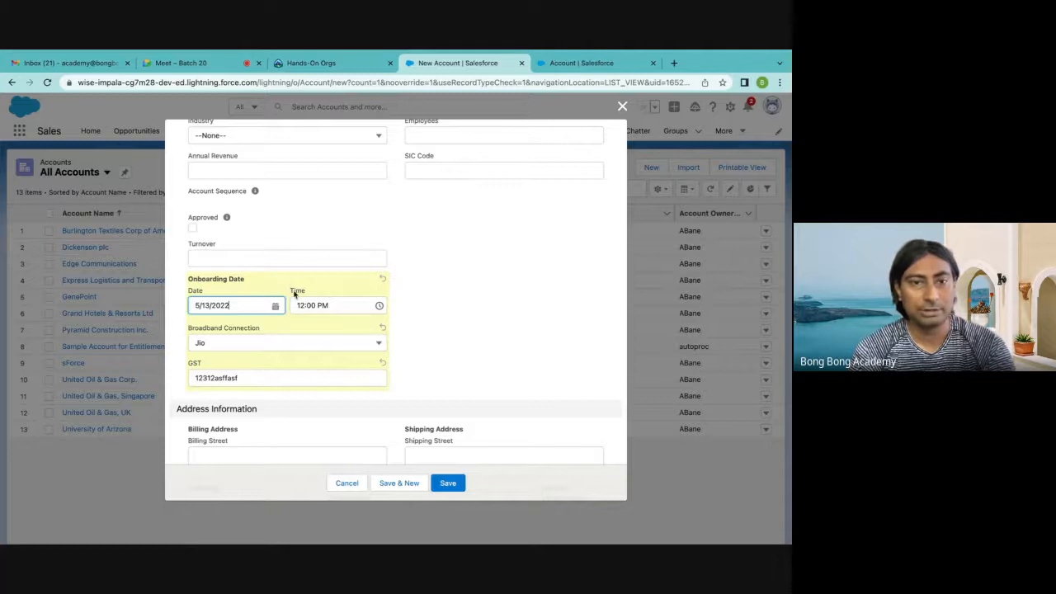
scroll(288, 294, up, 1)
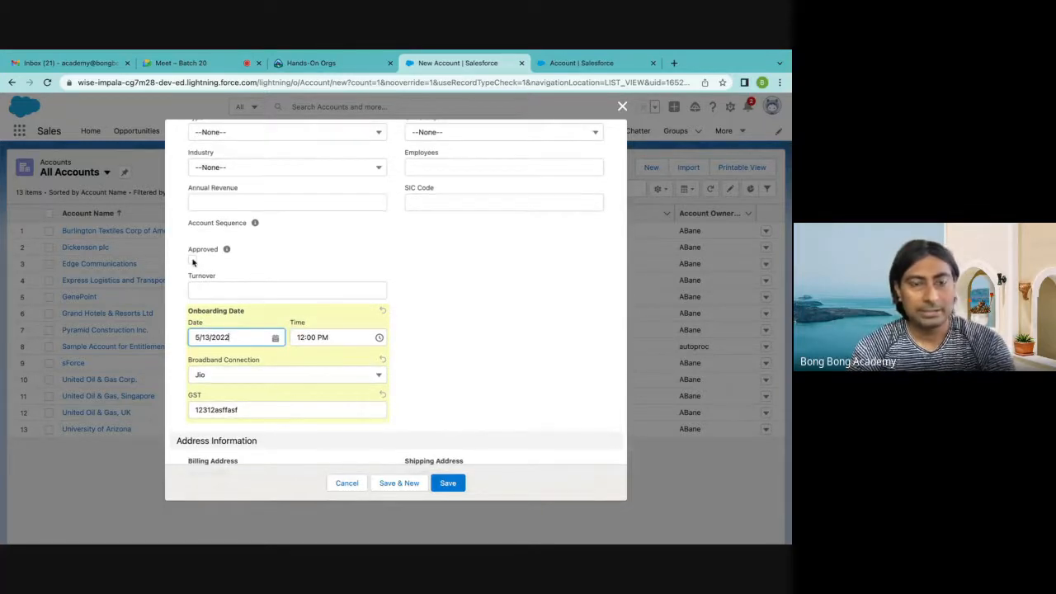
click(193, 259)
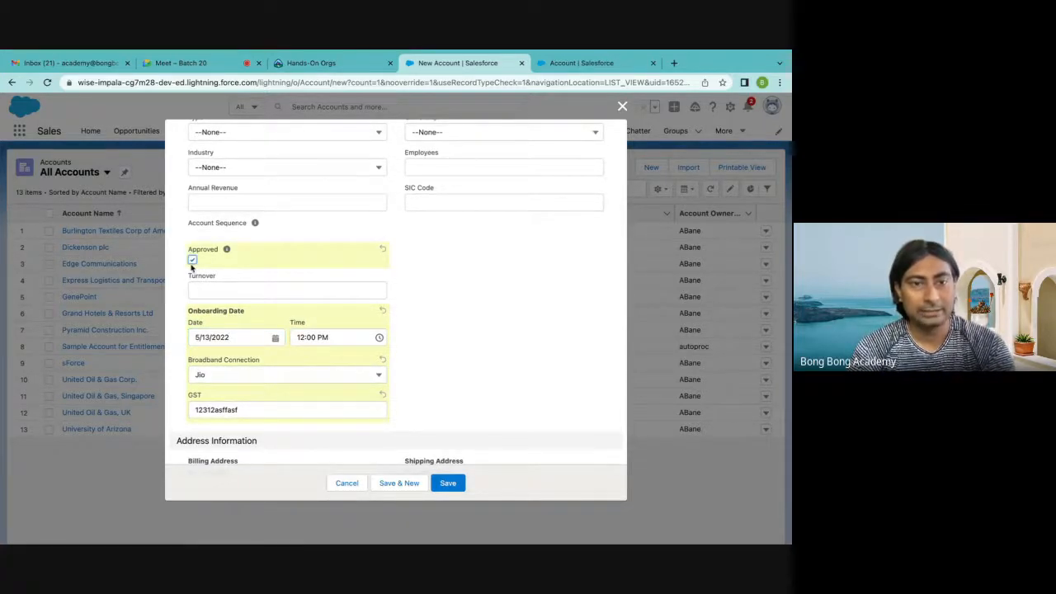
click(192, 260)
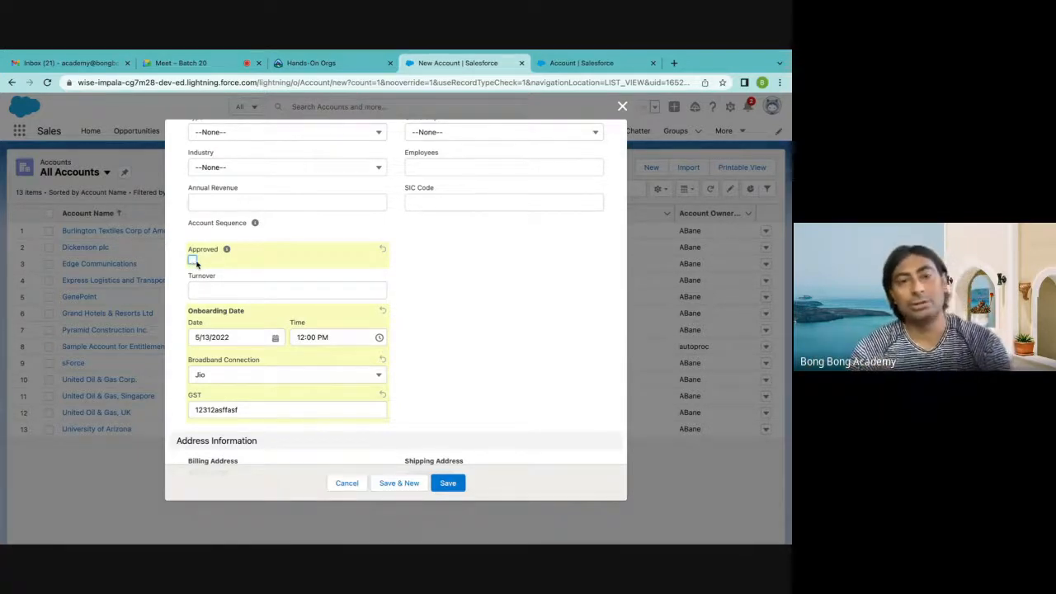
click(193, 260)
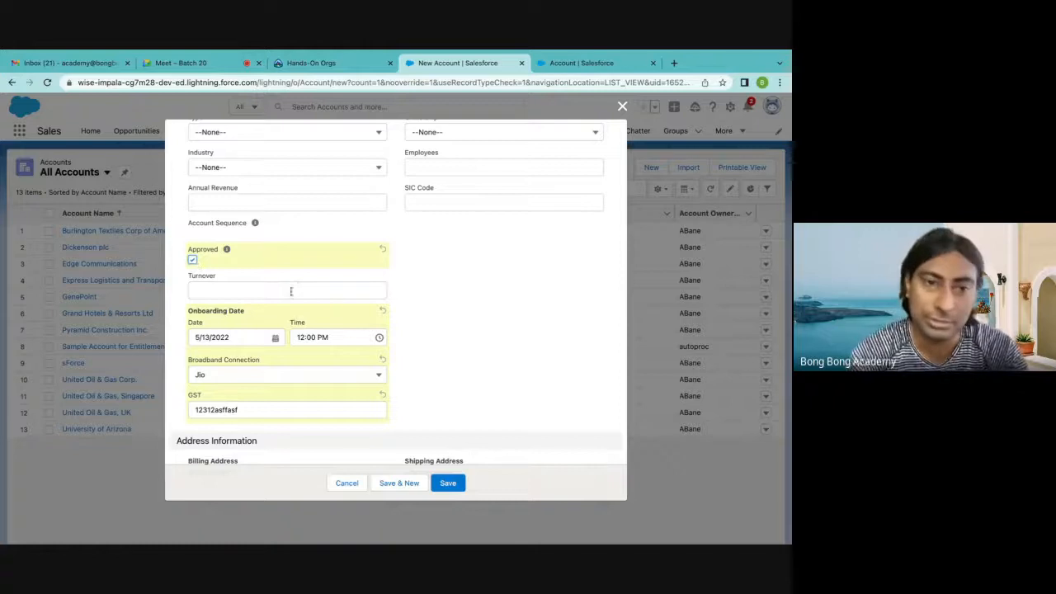
Enter 60000 as the account's Turnover and leave the field so the currency format is applied
click(290, 291)
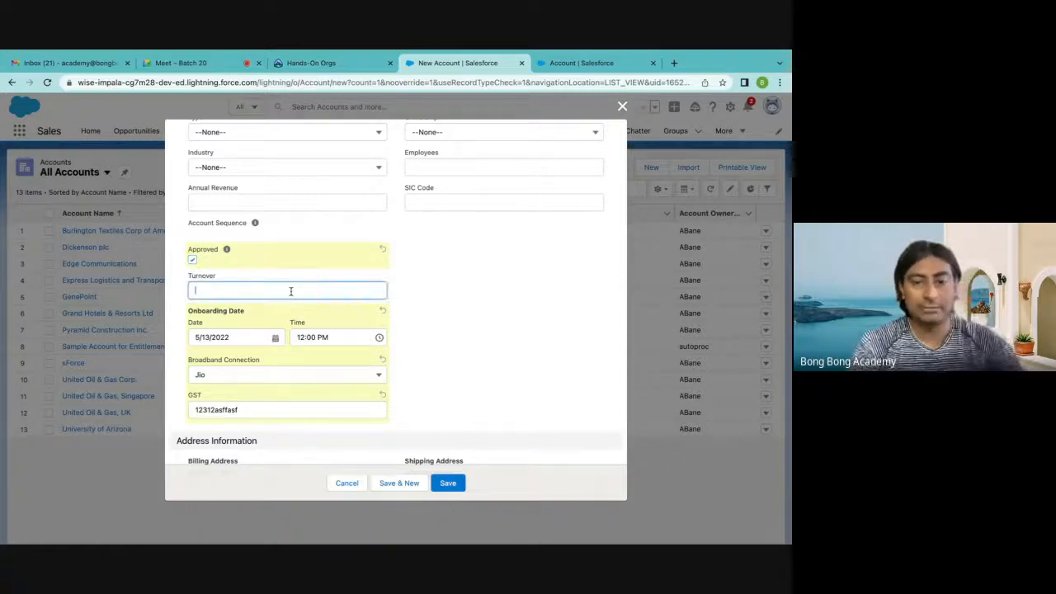
text(60000)
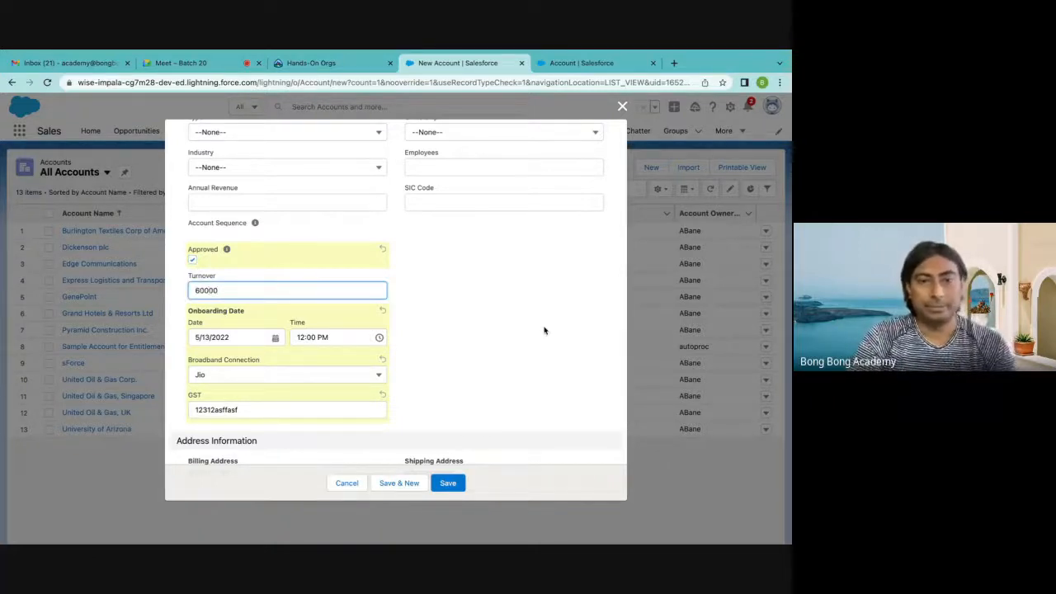
click(545, 330)
click(198, 291)
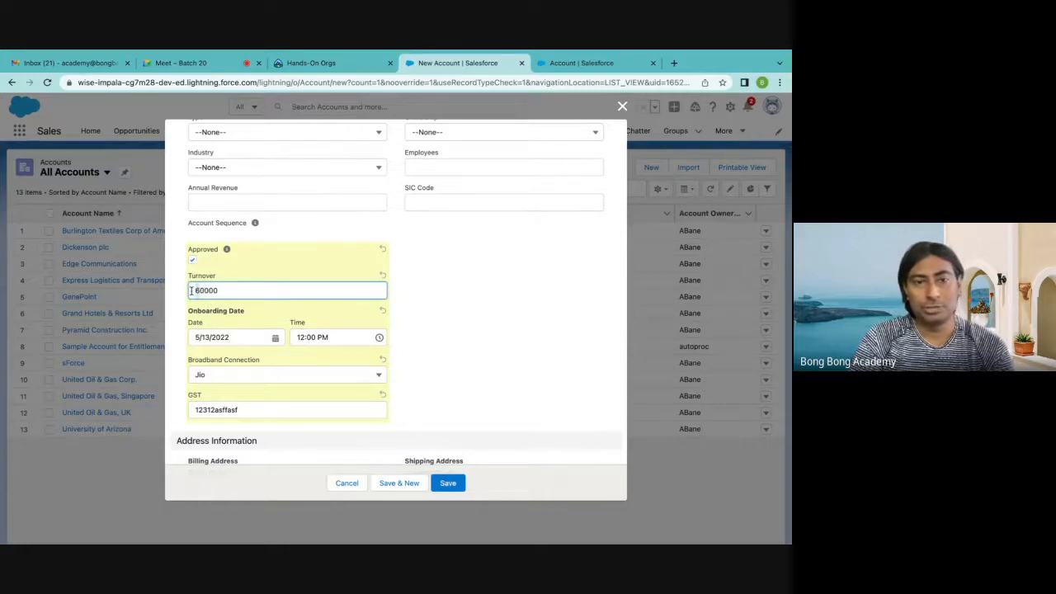
click(423, 324)
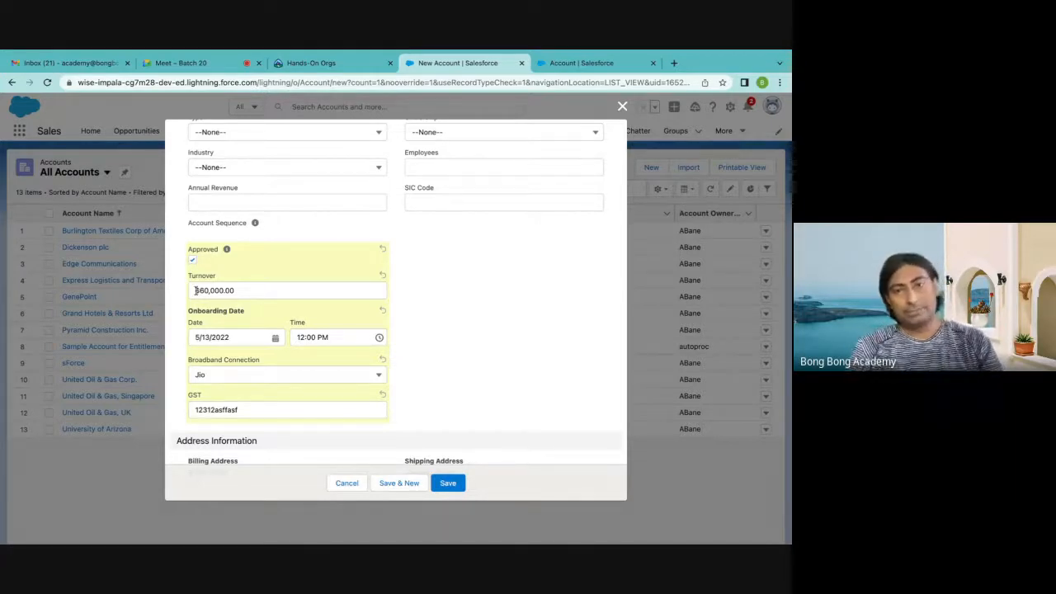
Try to save the new account without an account name
click(197, 206)
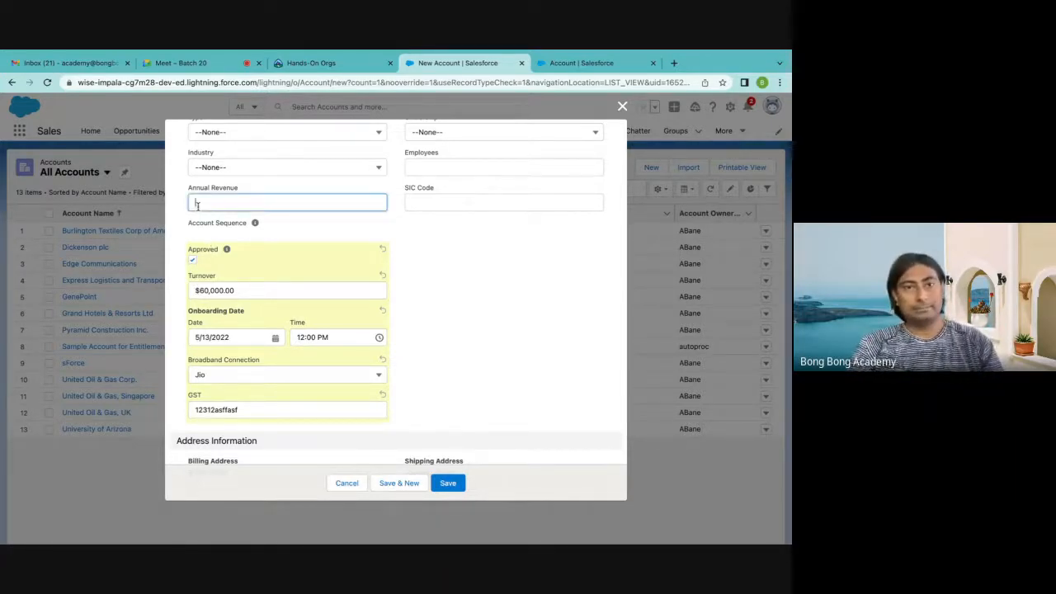
scroll(443, 320, up, 2)
scroll(443, 320, down, 3)
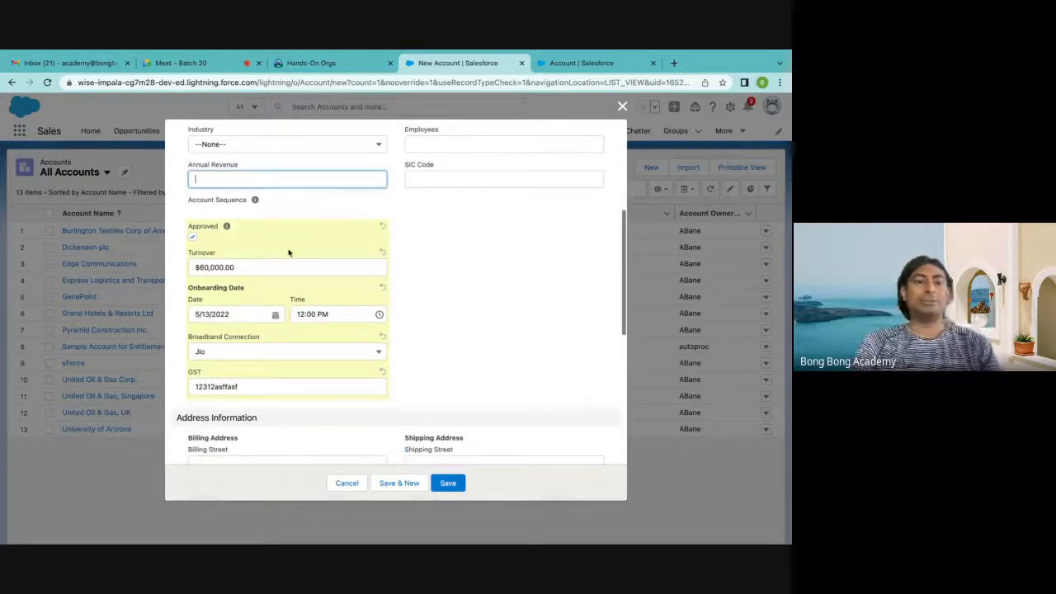
click(452, 484)
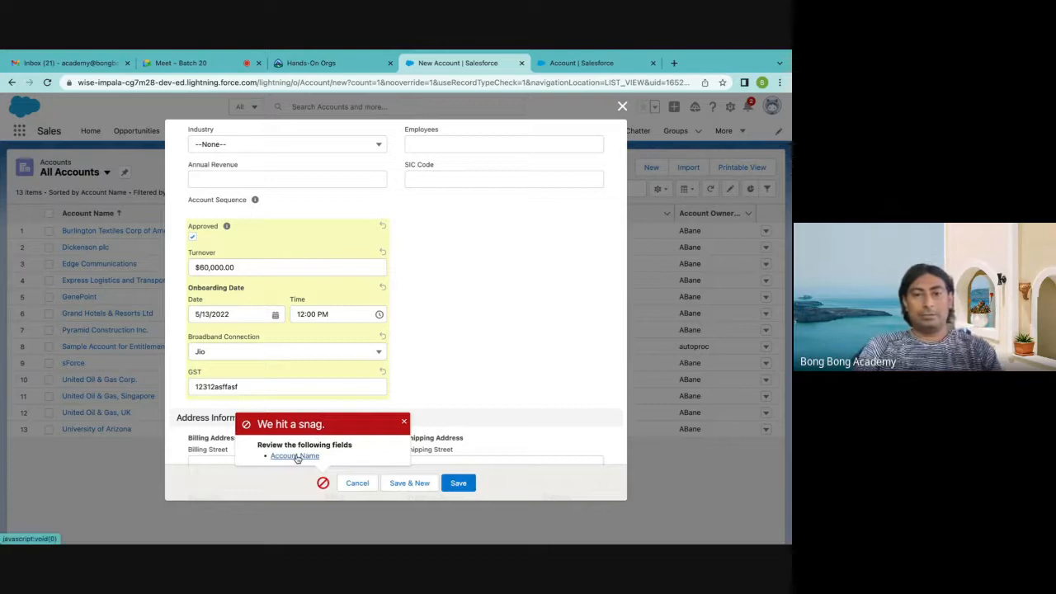
Enter "Test Account" as the required account name and save the new account
click(294, 457)
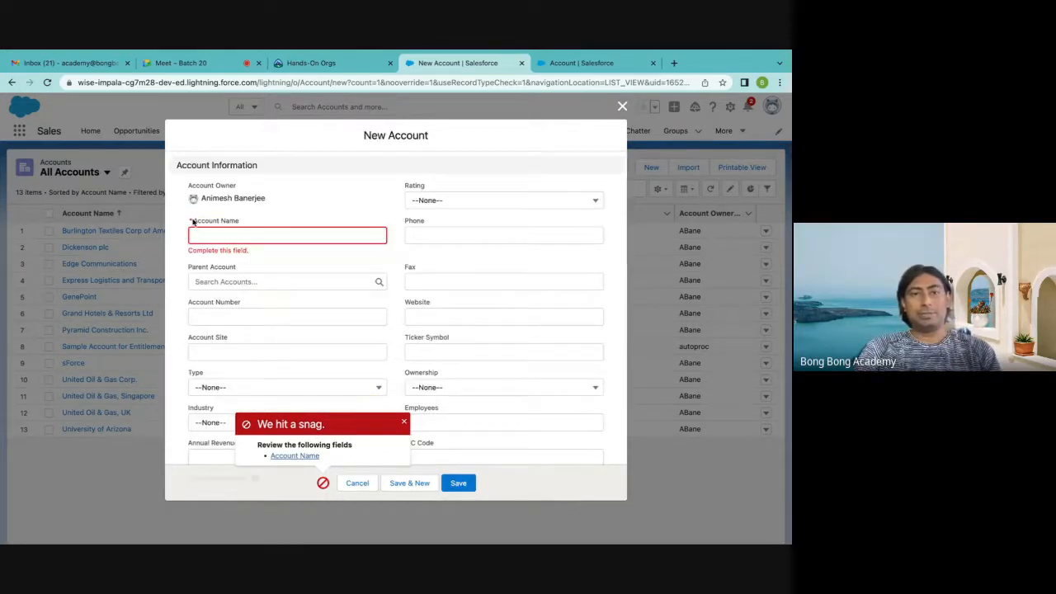
click(210, 232)
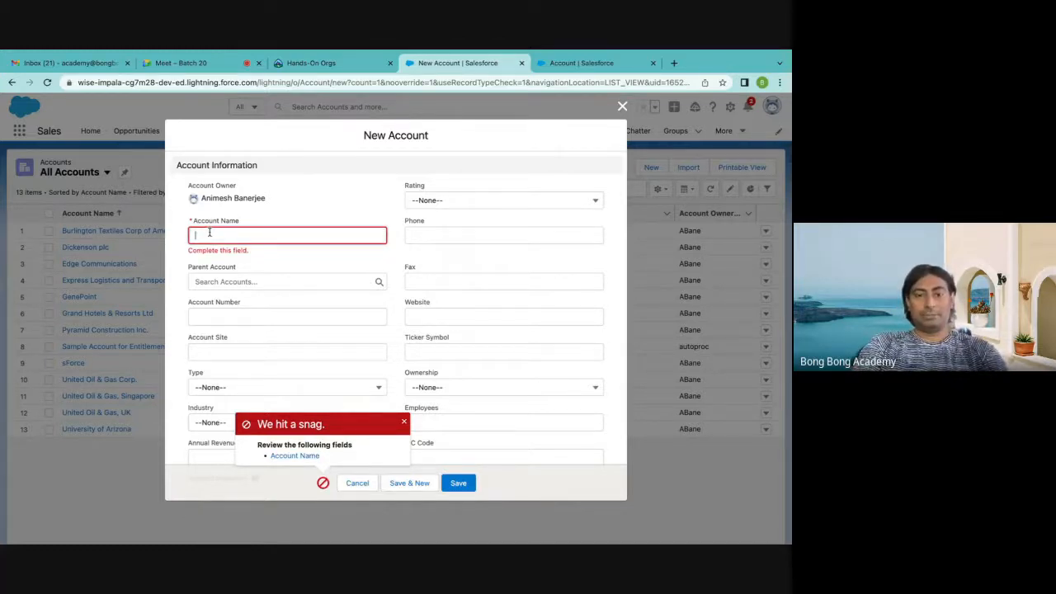
text(Test Ac)
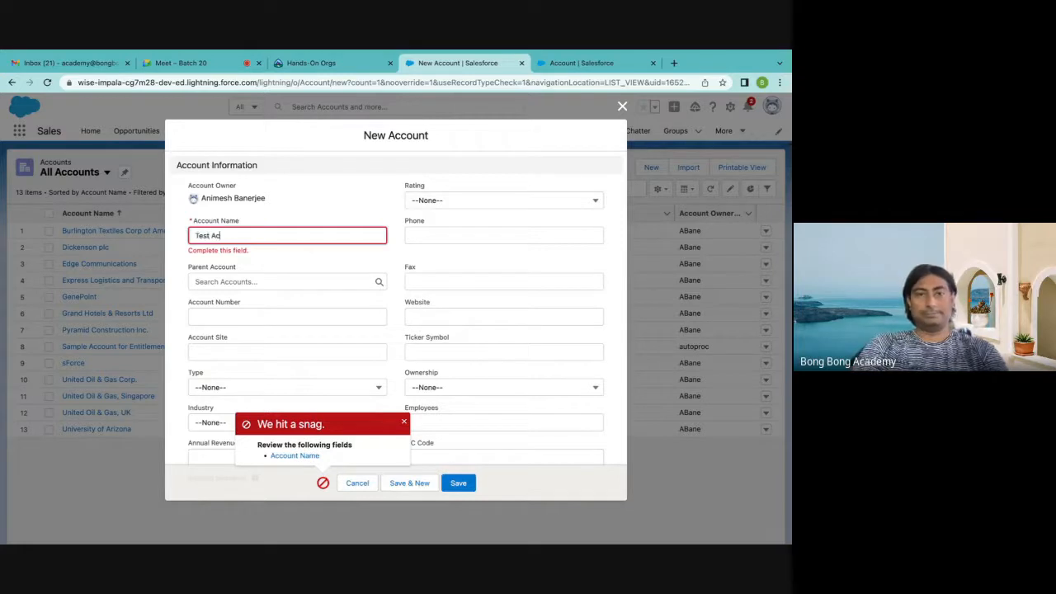
text(count)
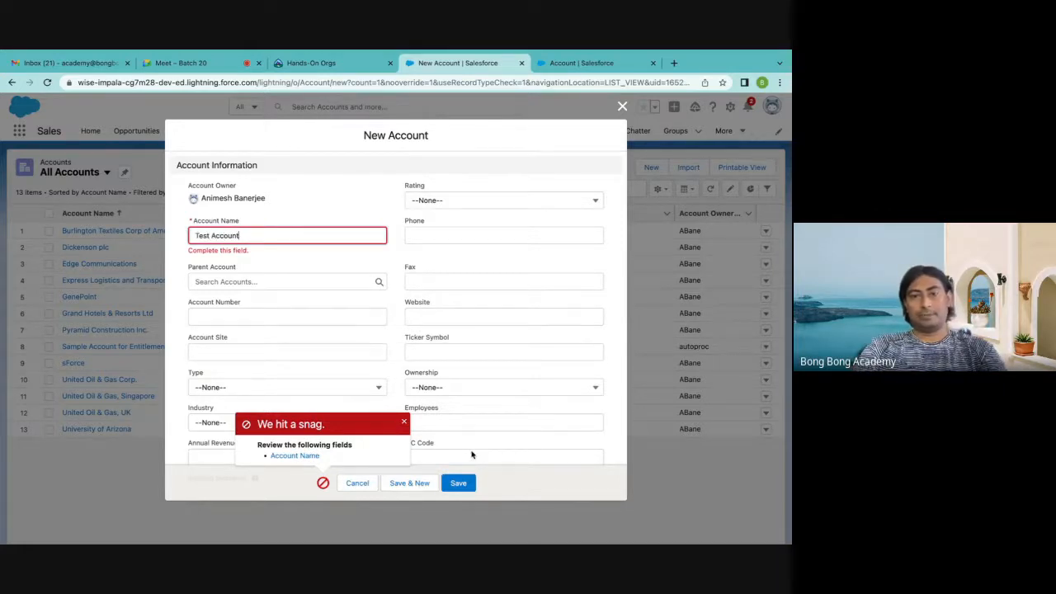
click(459, 483)
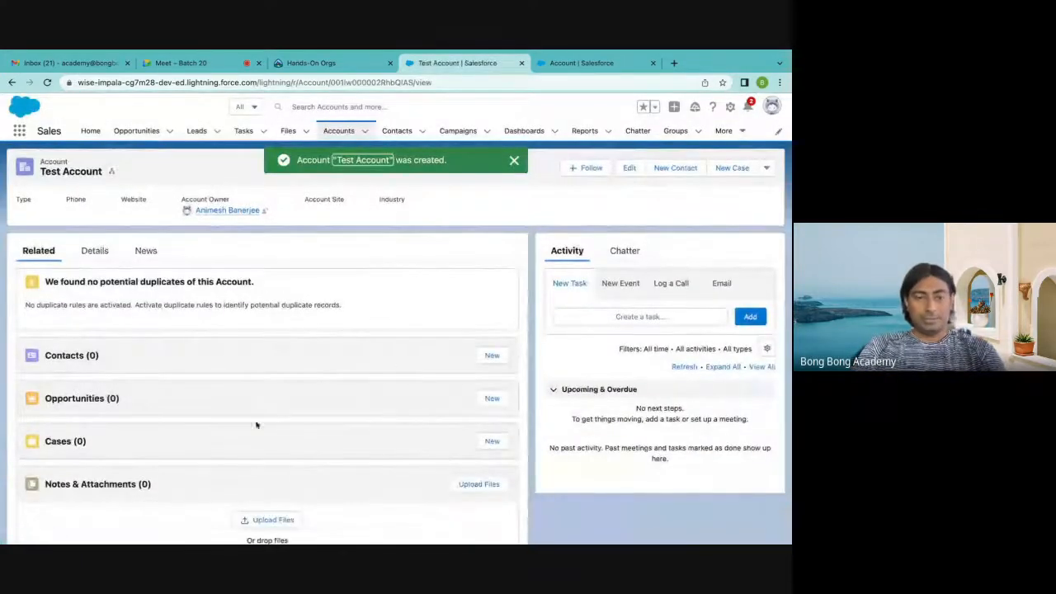
Open the new account's details and examine the values stored in its custom fields
click(105, 253)
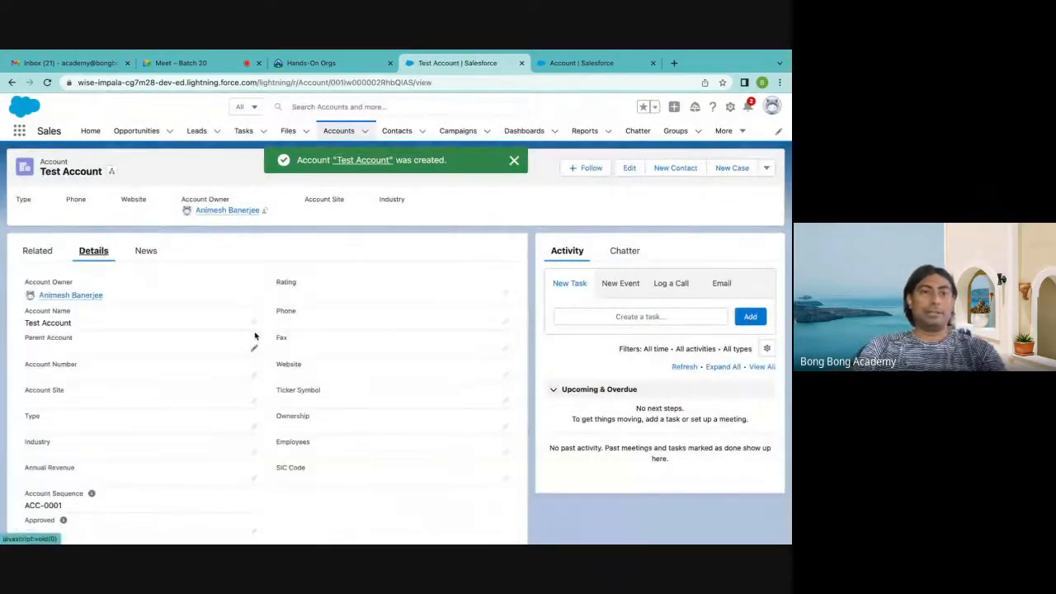
scroll(255, 337, down, 2)
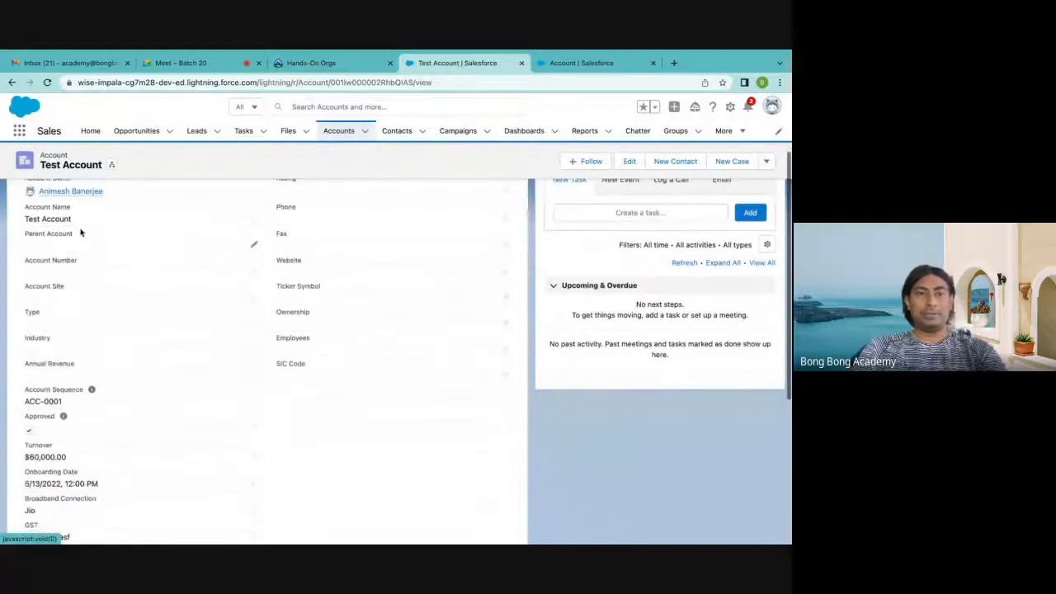
scroll(157, 222, up, 1)
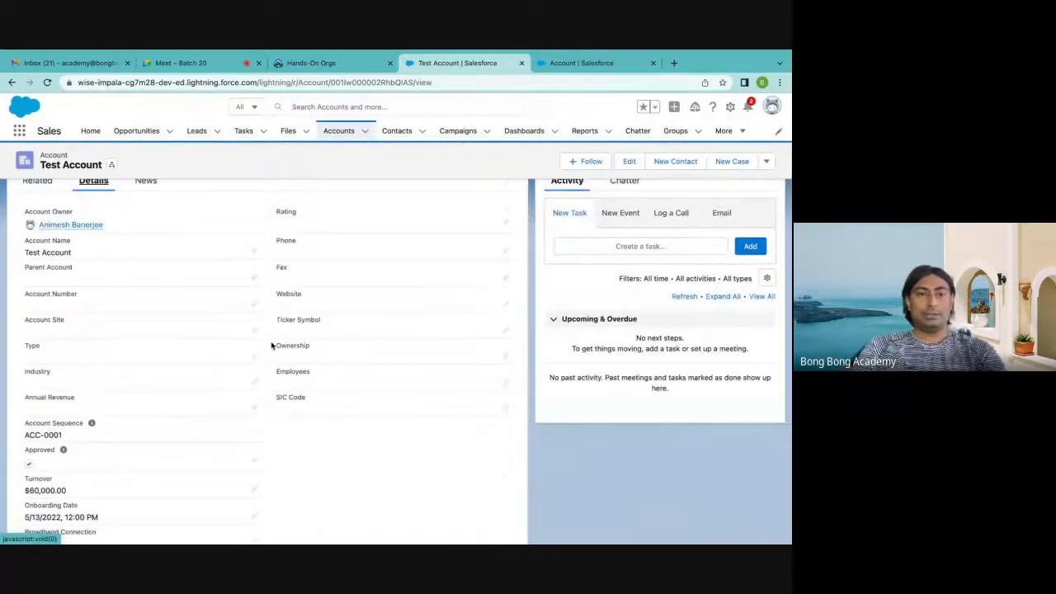
scroll(273, 346, down, 3)
scroll(62, 333, down, 2)
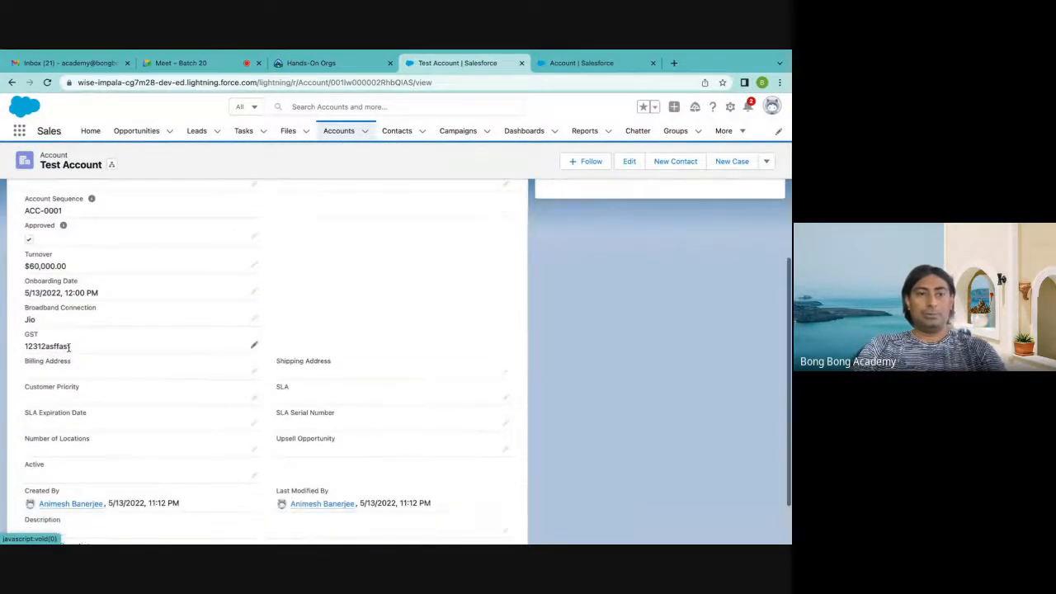
Open Test Account for editing, examine the order of its fields, and close the form without changes
click(637, 166)
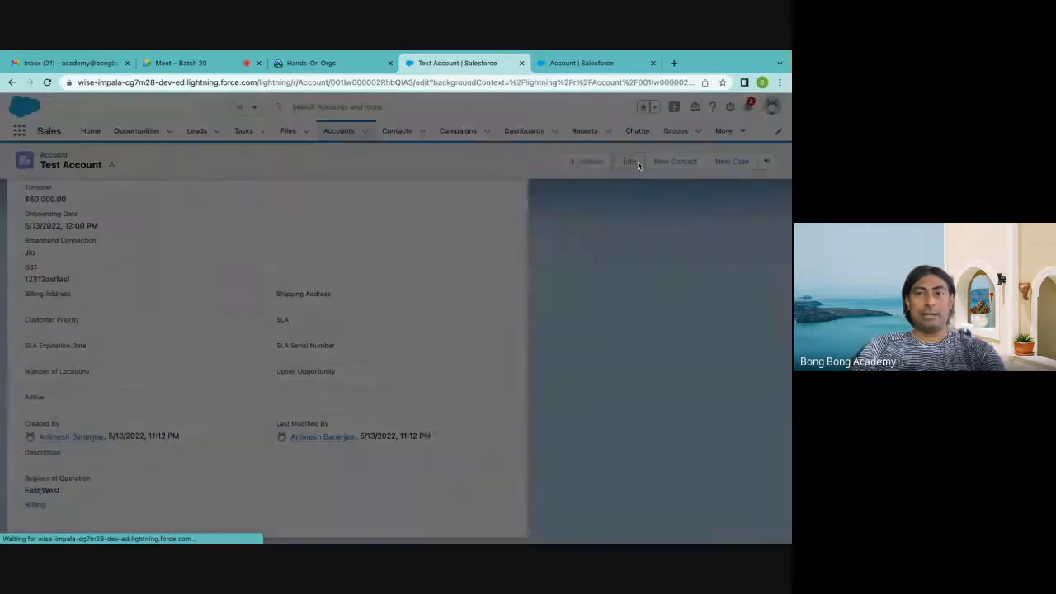
scroll(450, 244, down, 2)
scroll(451, 245, down, 10)
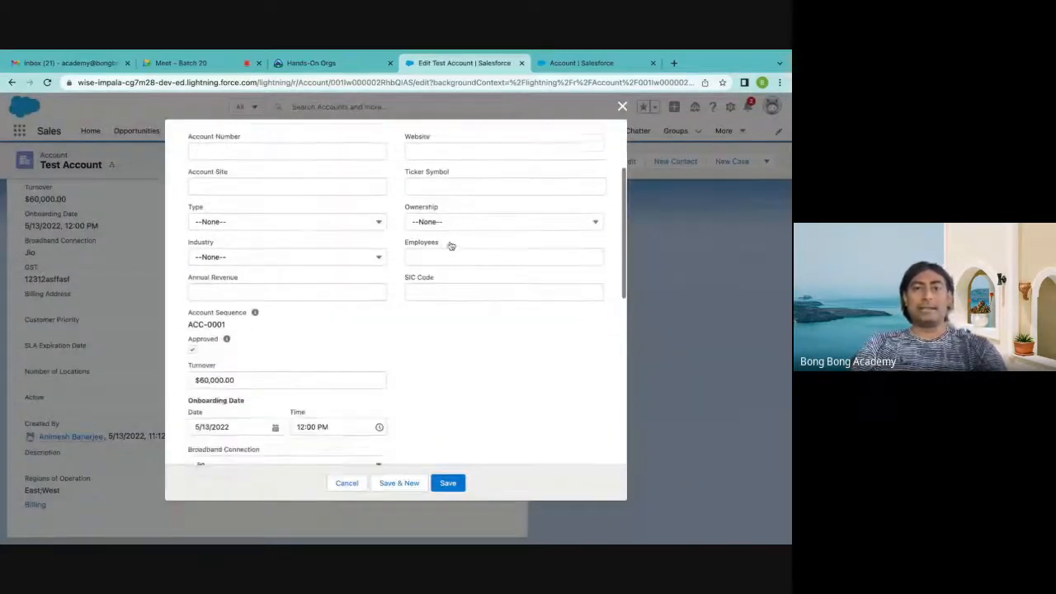
scroll(451, 244, down, 5)
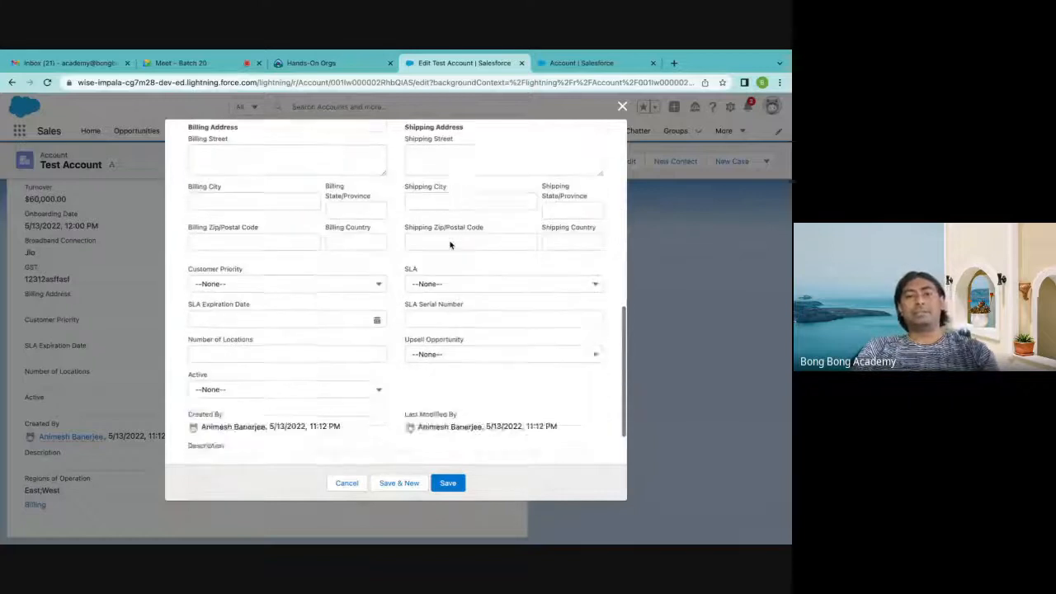
click(622, 106)
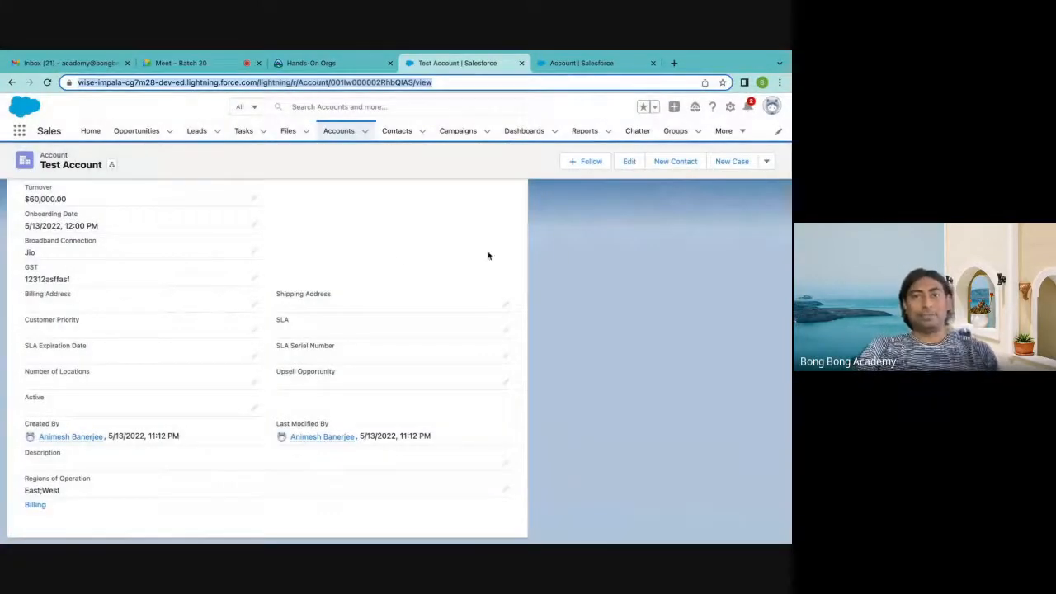
scroll(400, 259, up, 2)
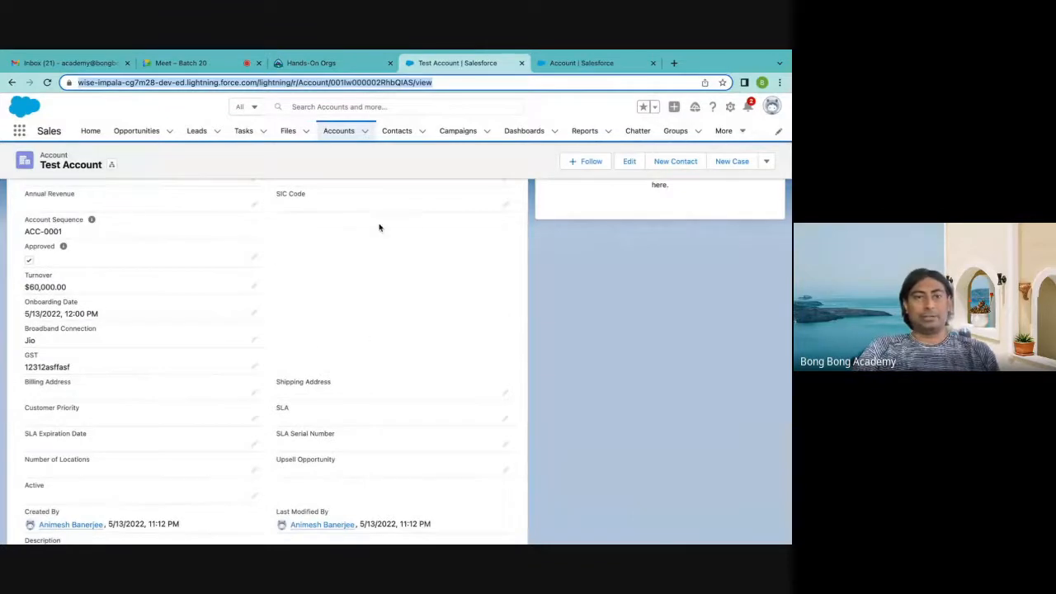
Switch to the Account object's setup and open its list of page layouts
click(561, 71)
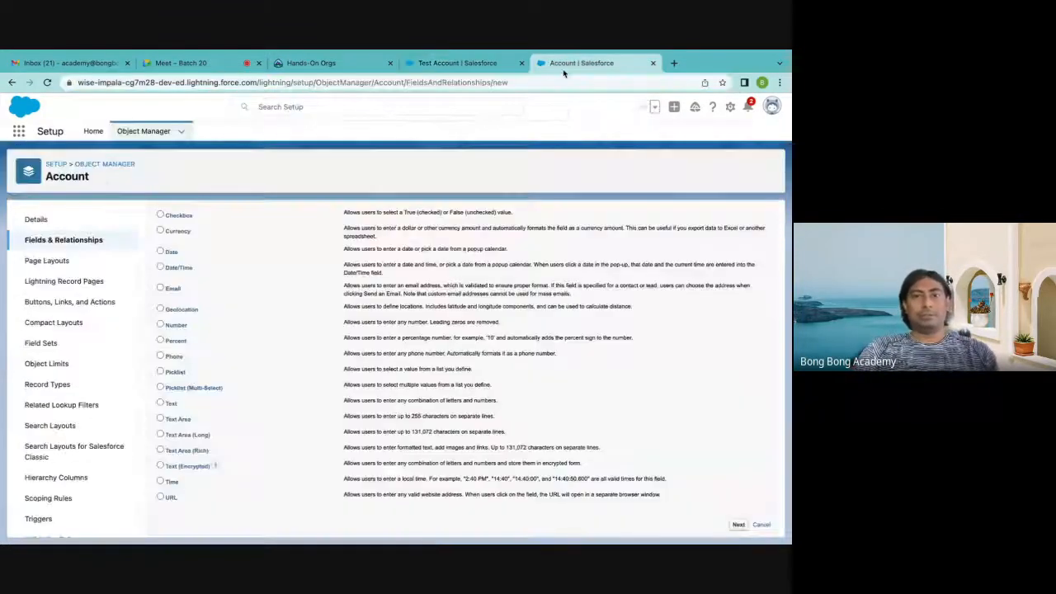
click(45, 261)
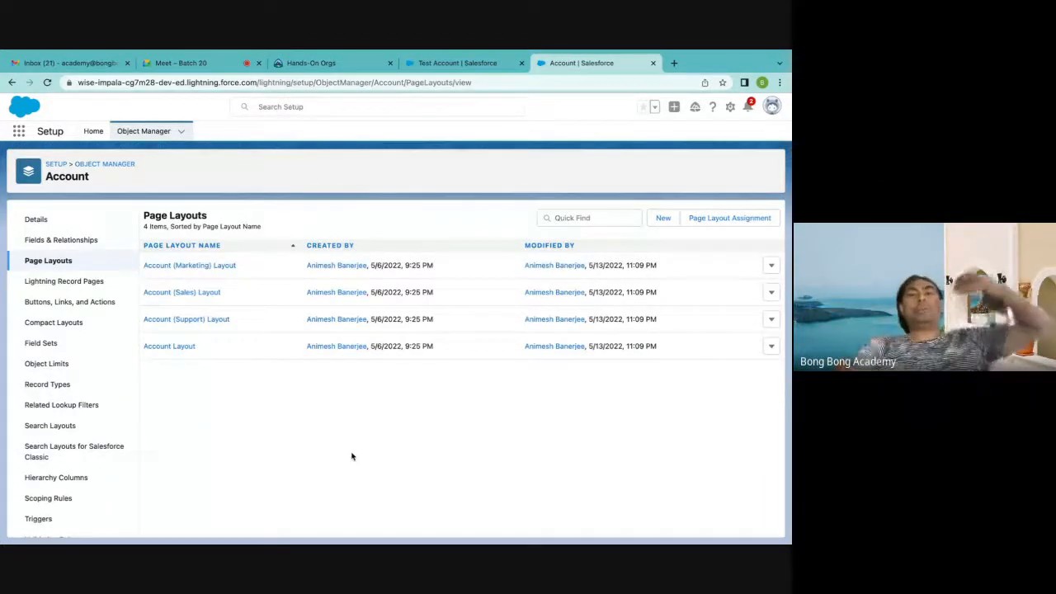
Return to Test Account and compare the field arrangement of its details with its edit form, leaving without changes
click(468, 68)
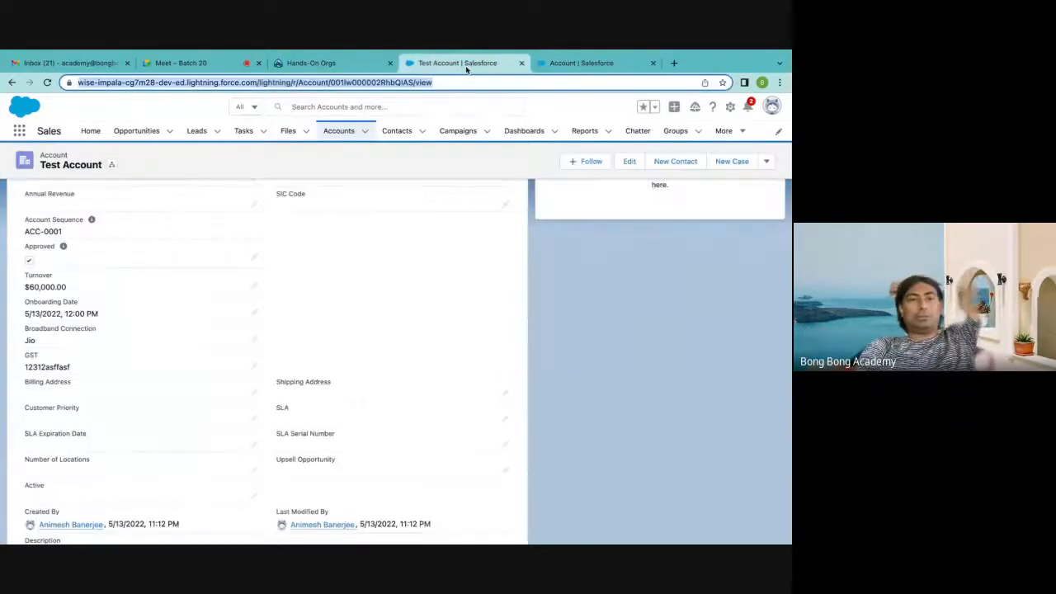
scroll(219, 279, up, 5)
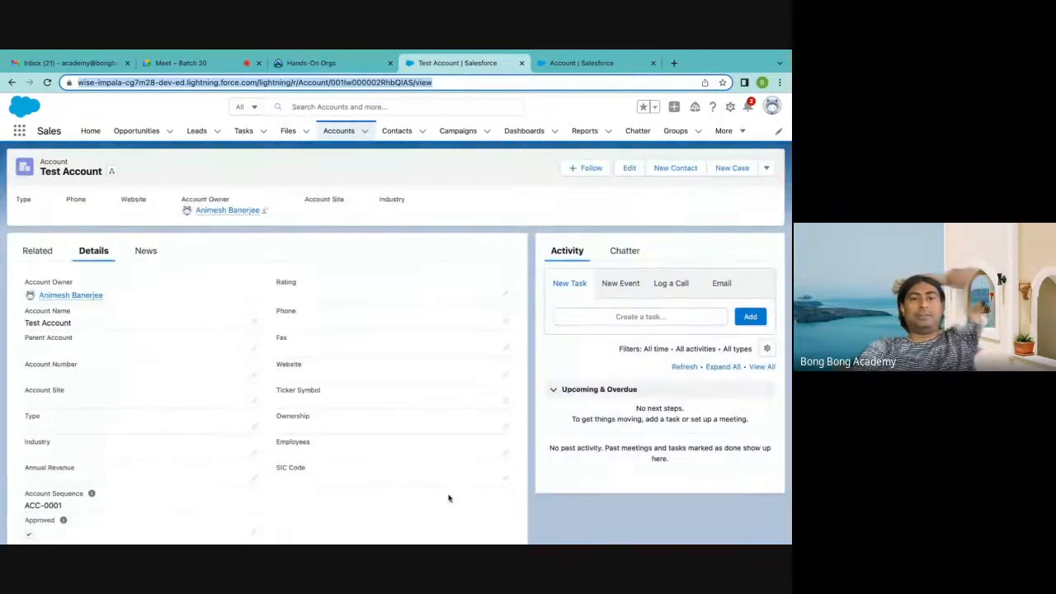
scroll(448, 495, down, 5)
scroll(448, 495, up, 5)
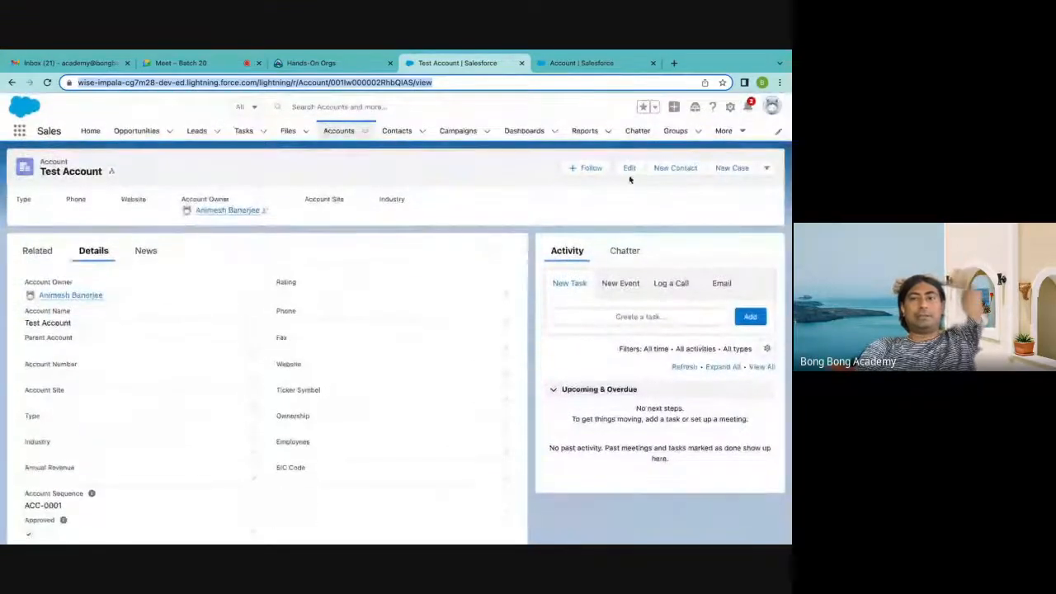
click(629, 170)
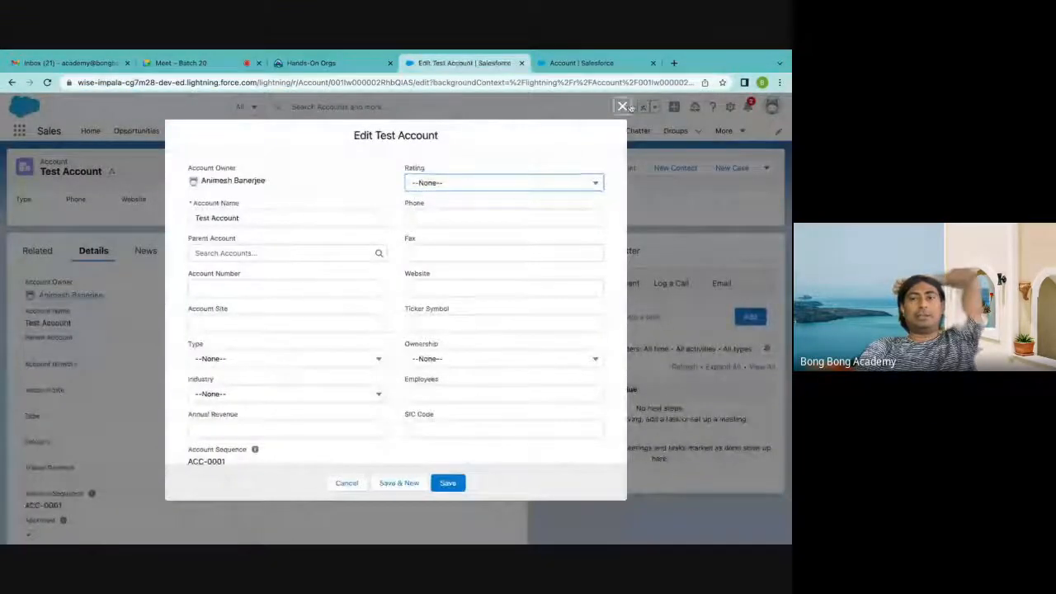
key(Escape)
Open a blank new account form, examine how its fields are arranged, and close it
click(368, 134)
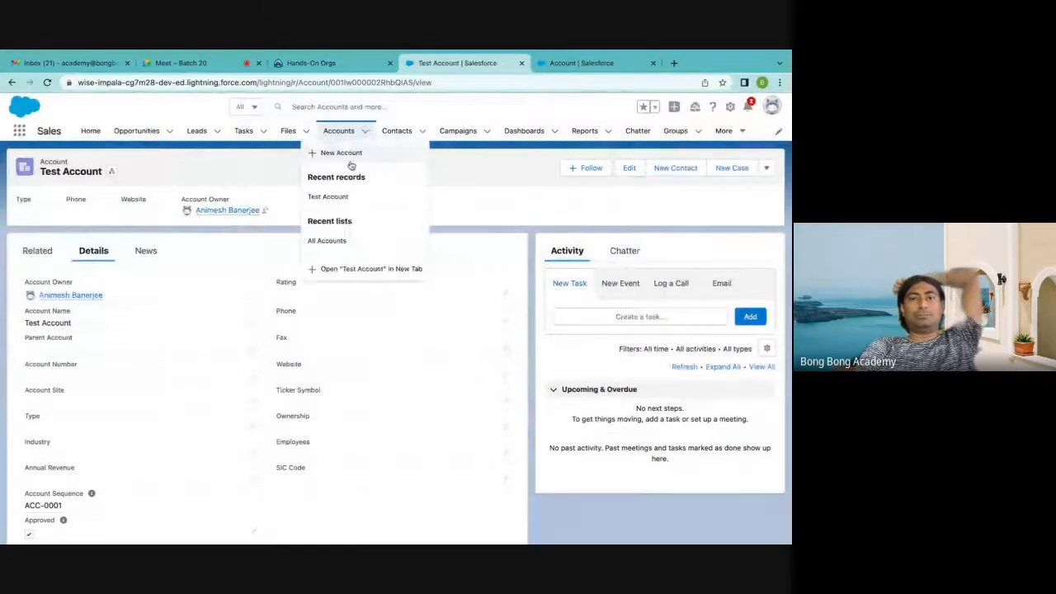
click(349, 155)
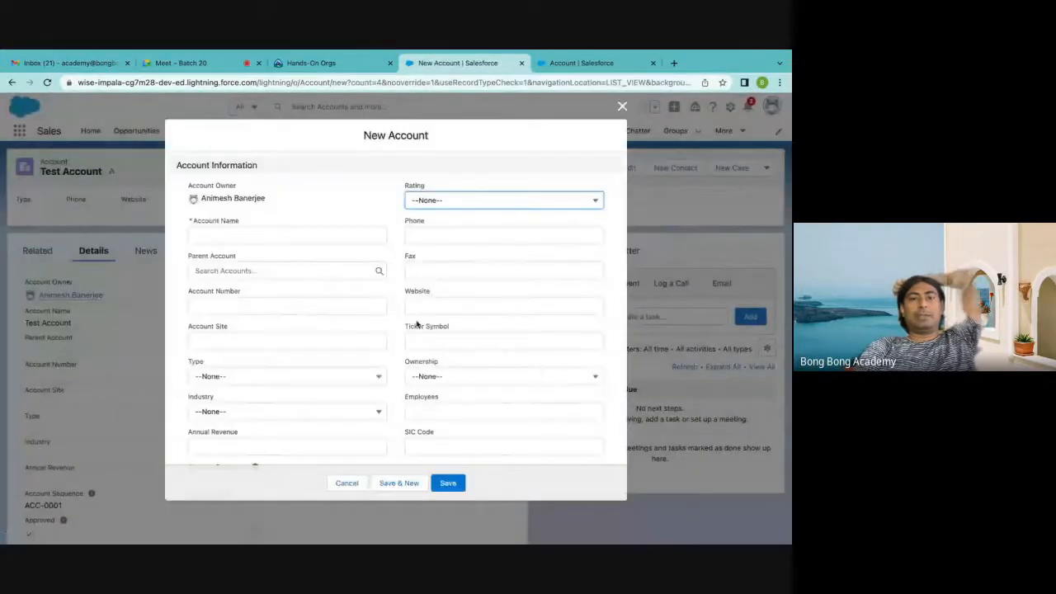
scroll(416, 323, down, 10)
scroll(416, 321, up, 10)
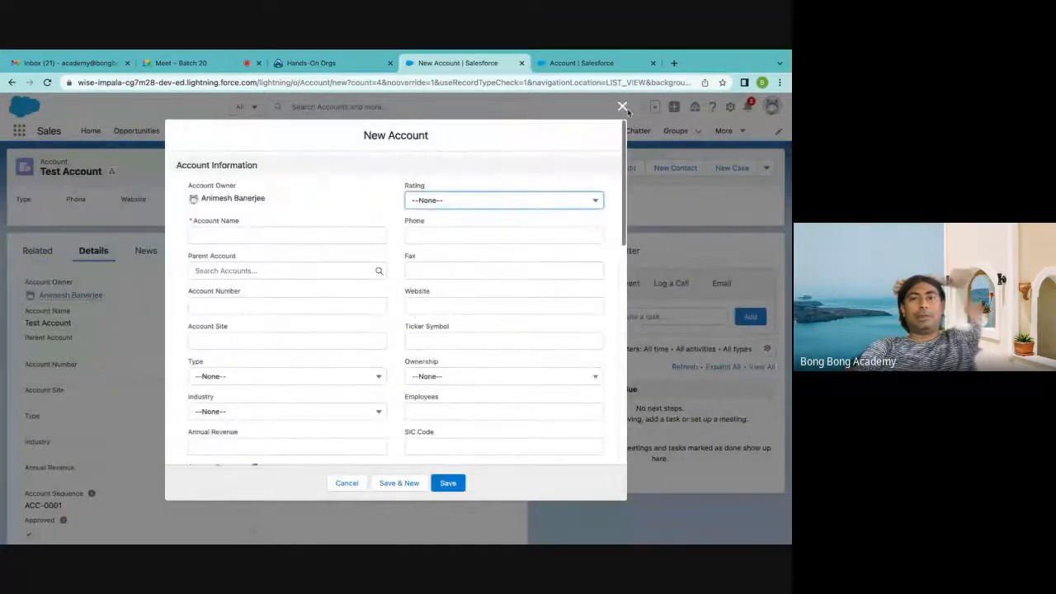
click(622, 106)
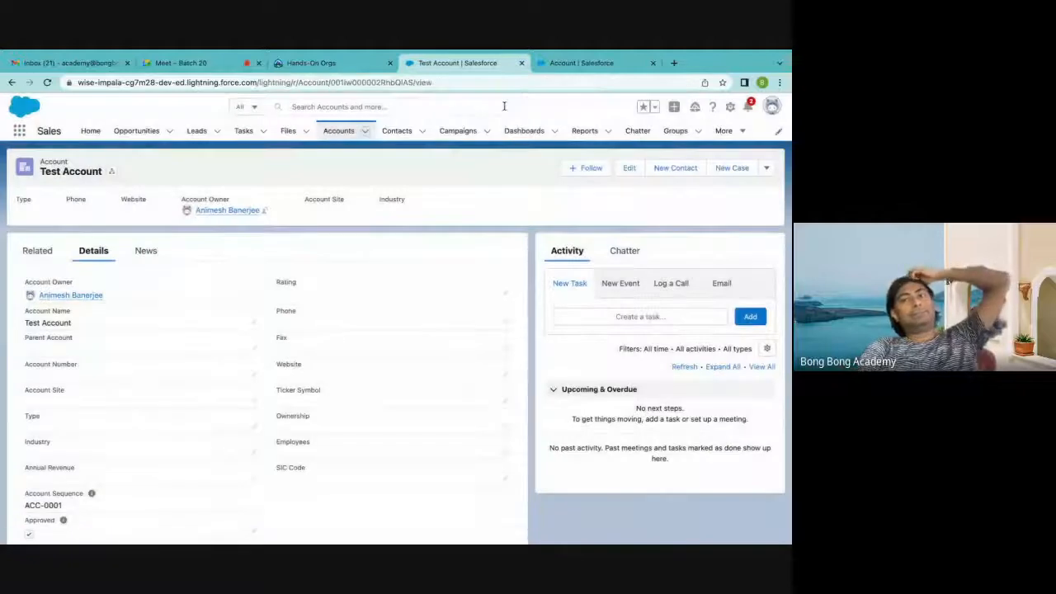
Back in the Account object's setup, view the page layout assignments and open the layout assigned to the System Administrator profile
click(567, 64)
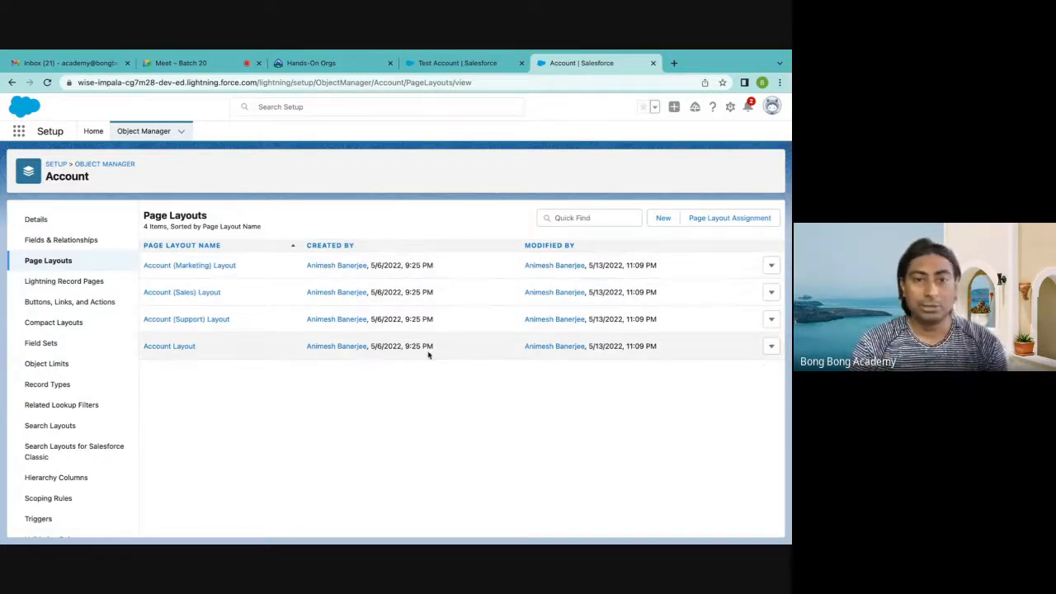
click(726, 218)
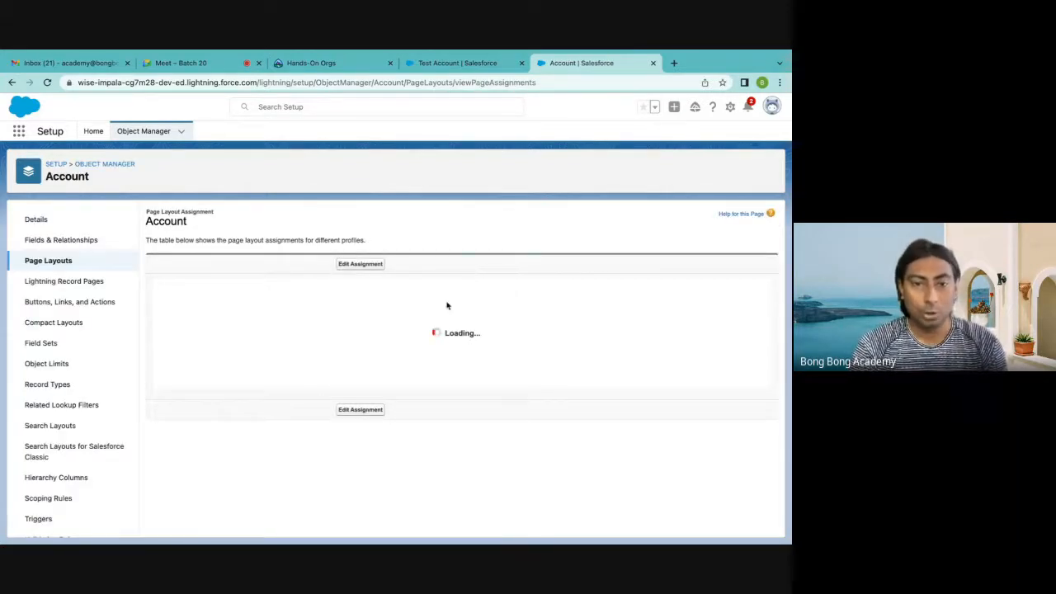
scroll(388, 313, down, 3)
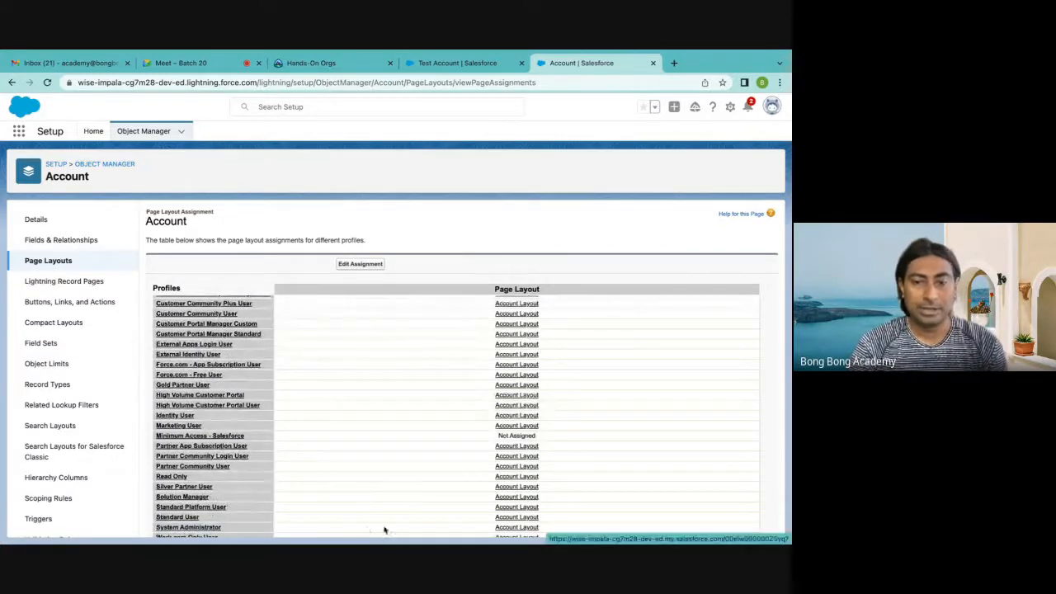
click(513, 528)
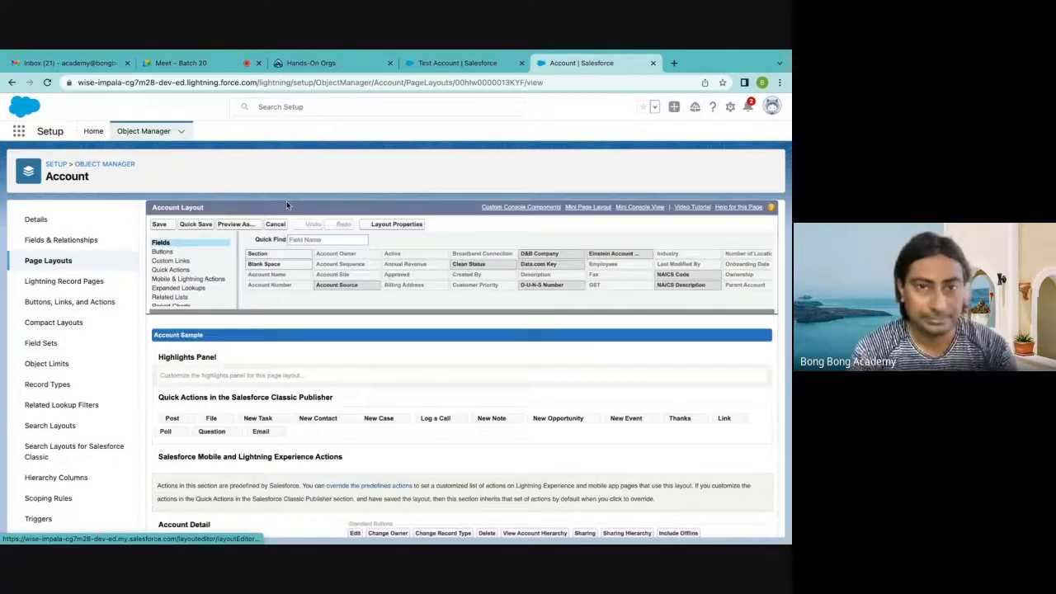
Move the Approved, Onboarding Date and Broadband Connection fields to the second column of the Account Information section
scroll(332, 400, down, 10)
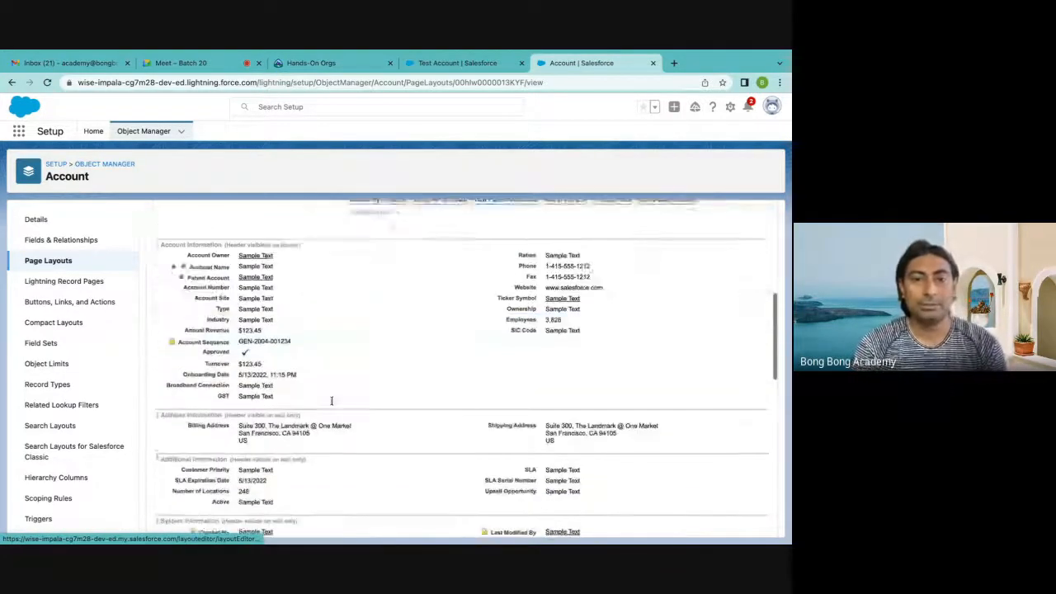
scroll(358, 377, up, 1)
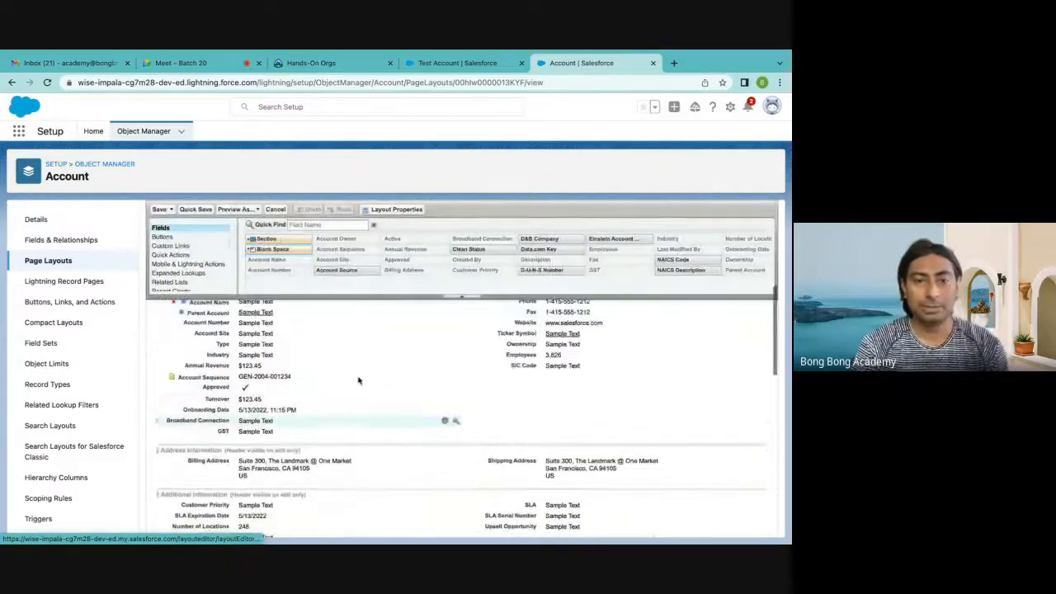
drag(212, 387, 578, 381)
drag(210, 398, 569, 390)
drag(266, 401, 537, 400)
Move the Regions of Operation field from the Description Information section to below GST in the Account Information section
scroll(334, 416, down, 4)
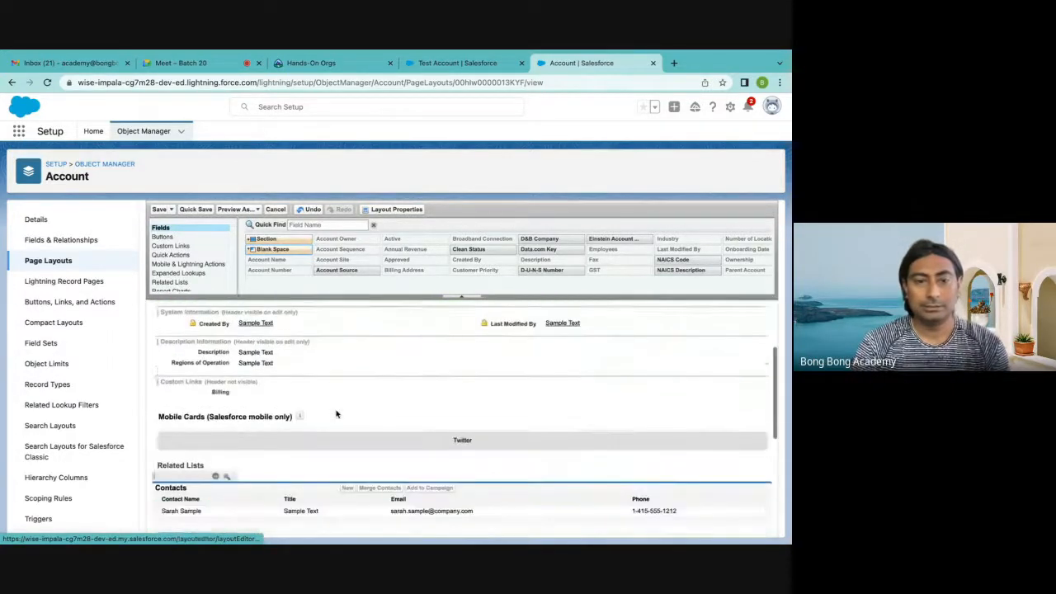
scroll(335, 416, up, 1)
scroll(333, 427, up, 3)
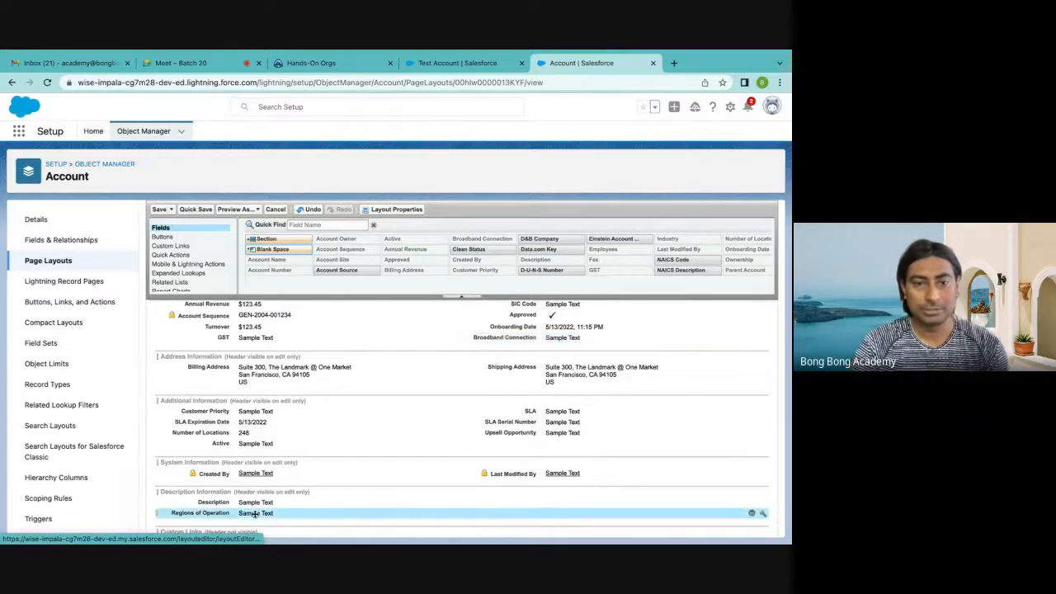
drag(285, 509, 282, 345)
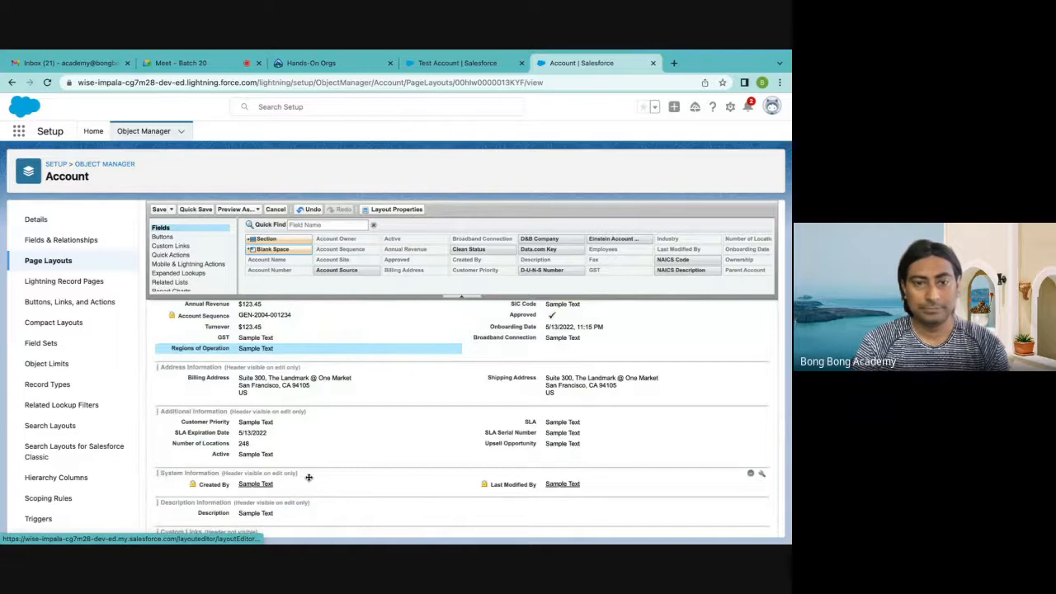
scroll(309, 476, up, 5)
scroll(308, 477, down, 4)
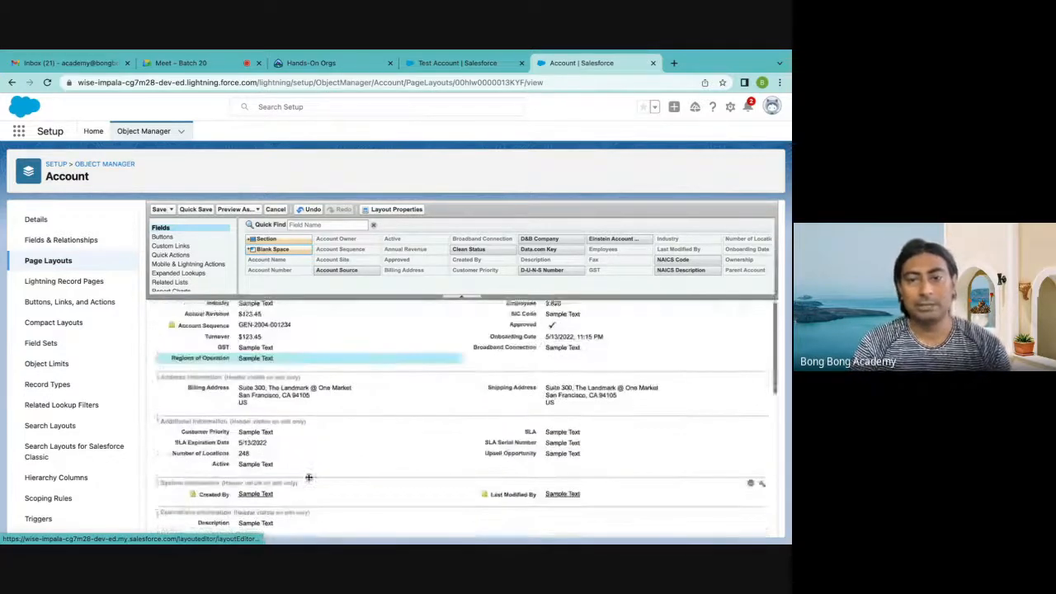
scroll(309, 477, up, 3)
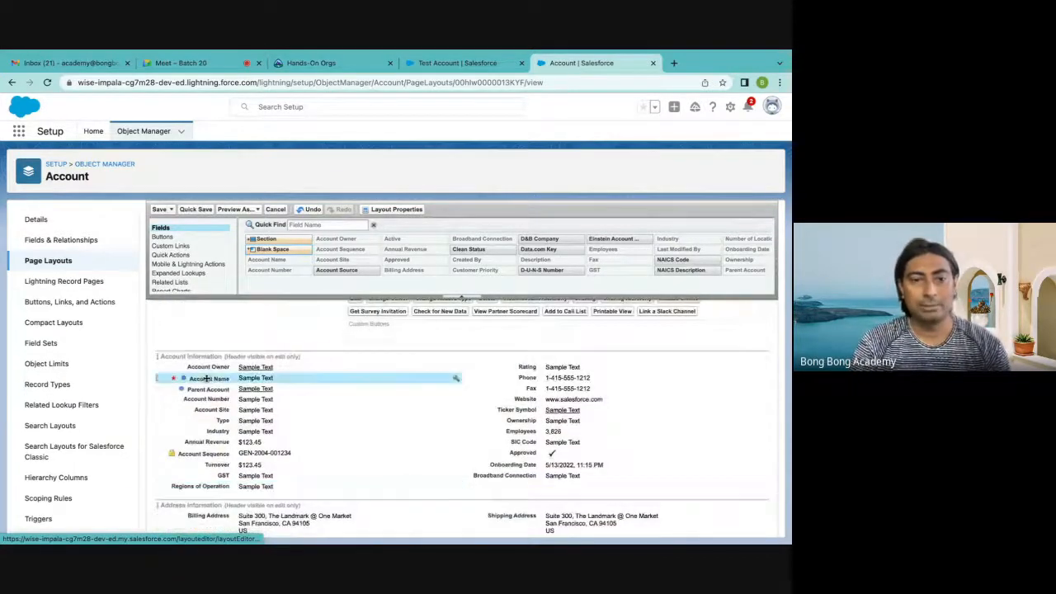
Move the Account Name field above Account Owner in the Account Information section and save the page layout
drag(206, 378, 207, 366)
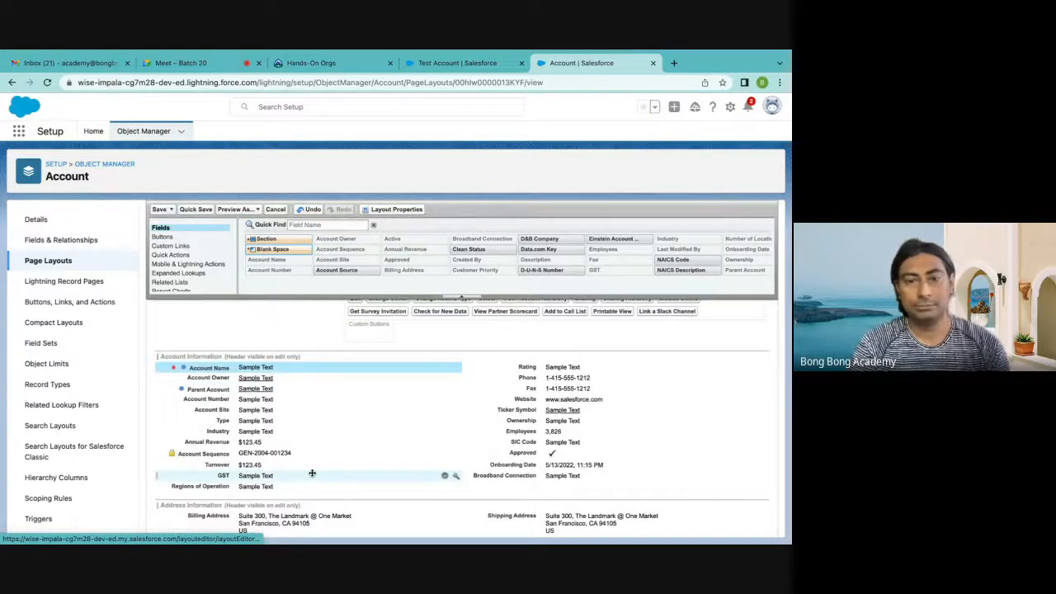
scroll(312, 472, down, 1)
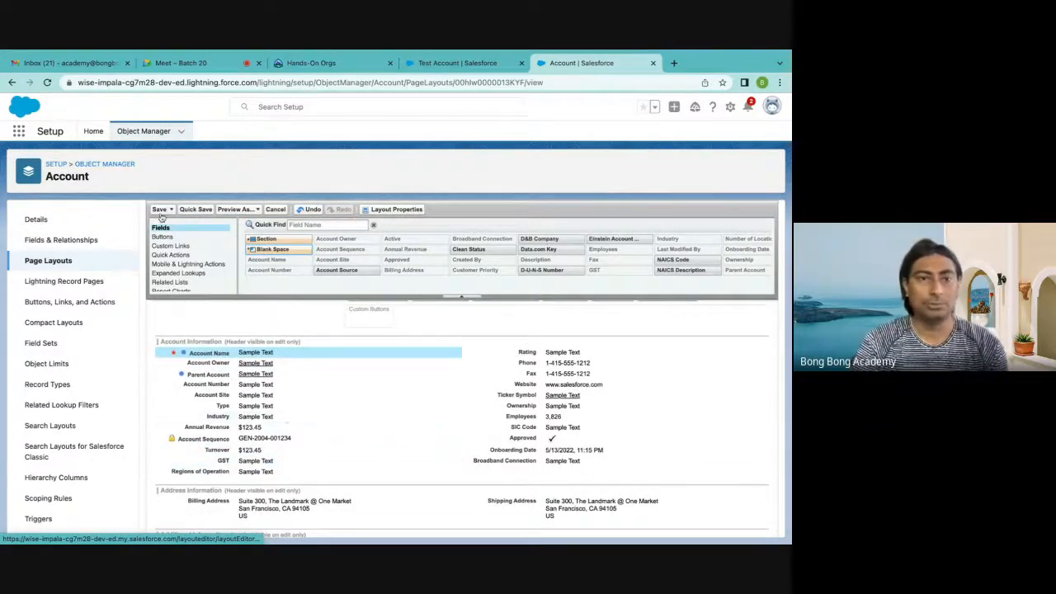
click(160, 209)
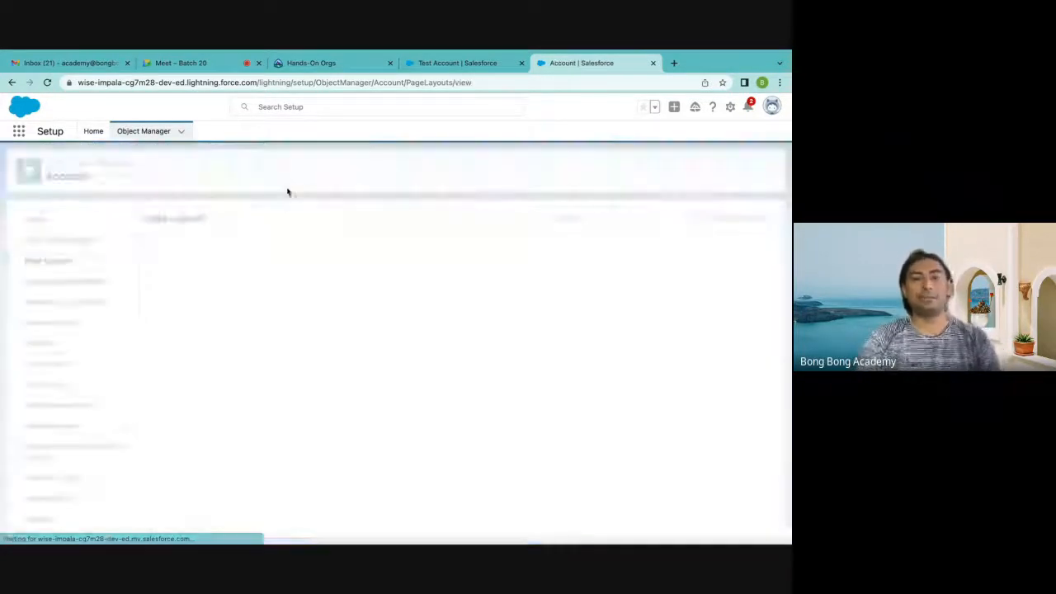
Reload the Test Account record, examine the arrangement of the fields in its edit form, and close the form without saving
click(433, 66)
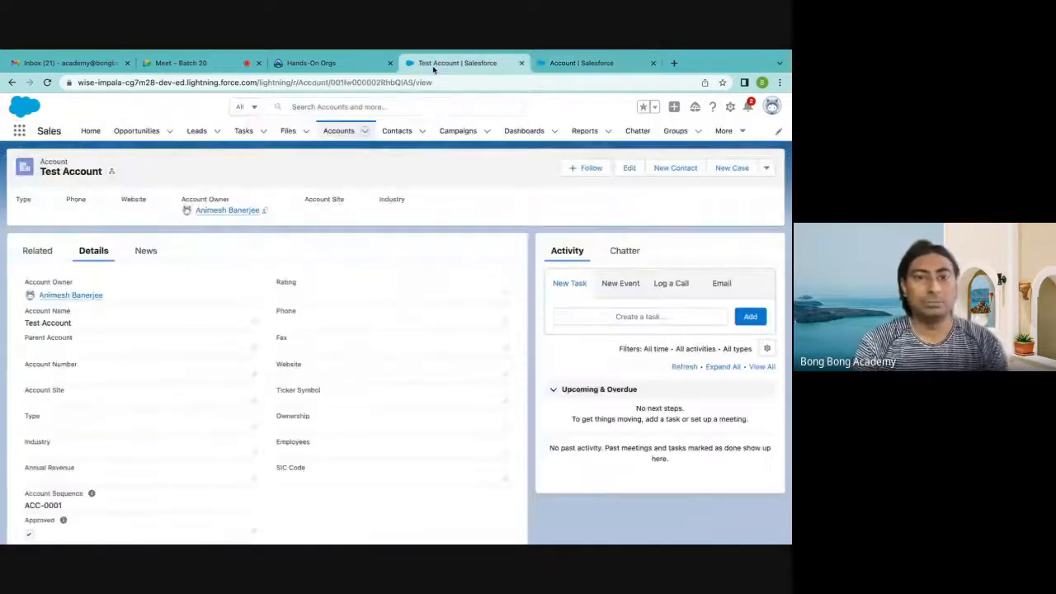
click(47, 83)
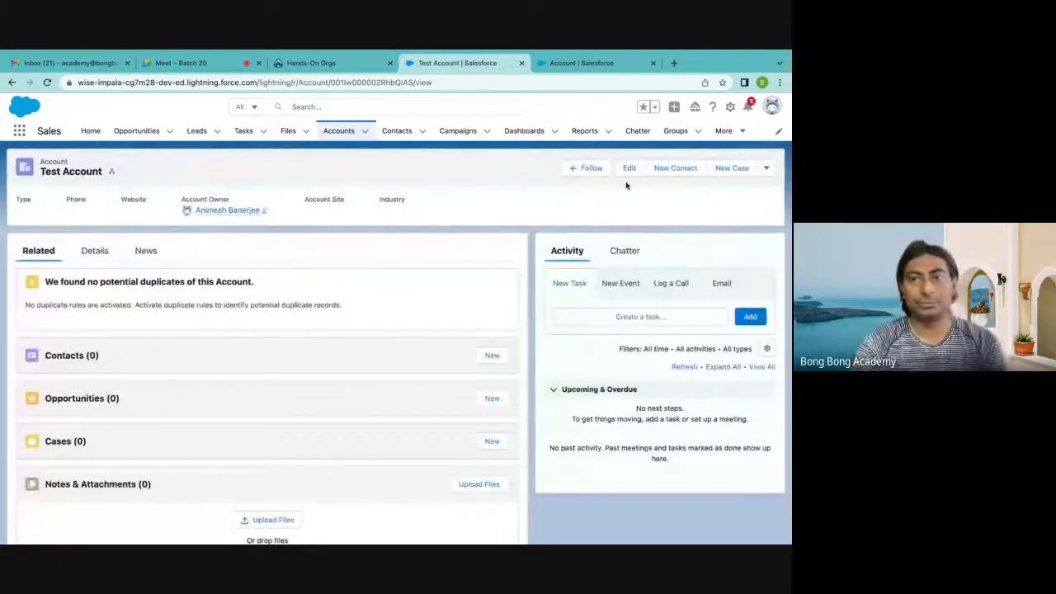
click(629, 170)
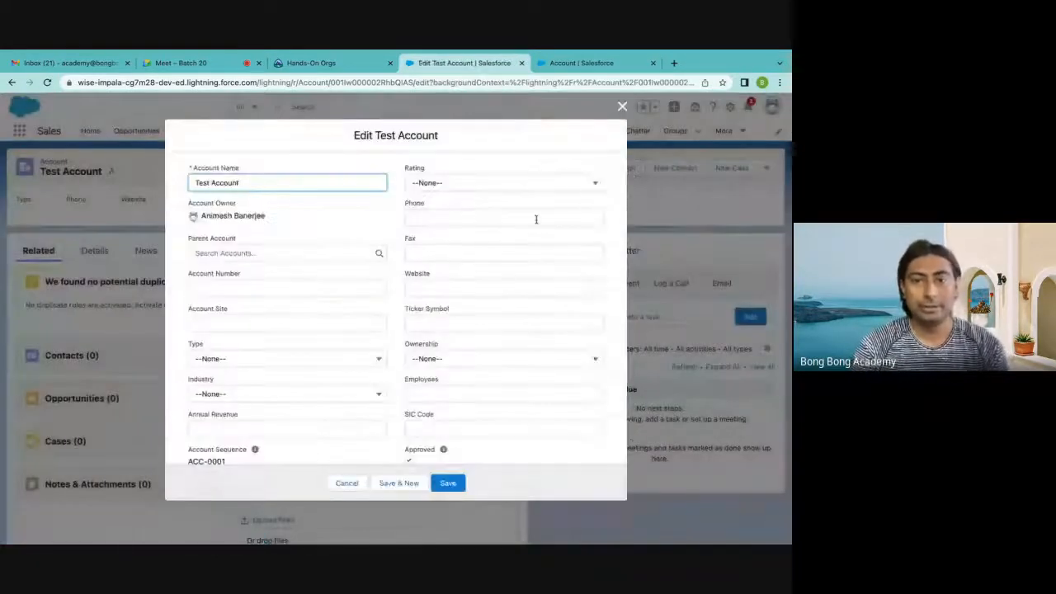
scroll(537, 219, down, 5)
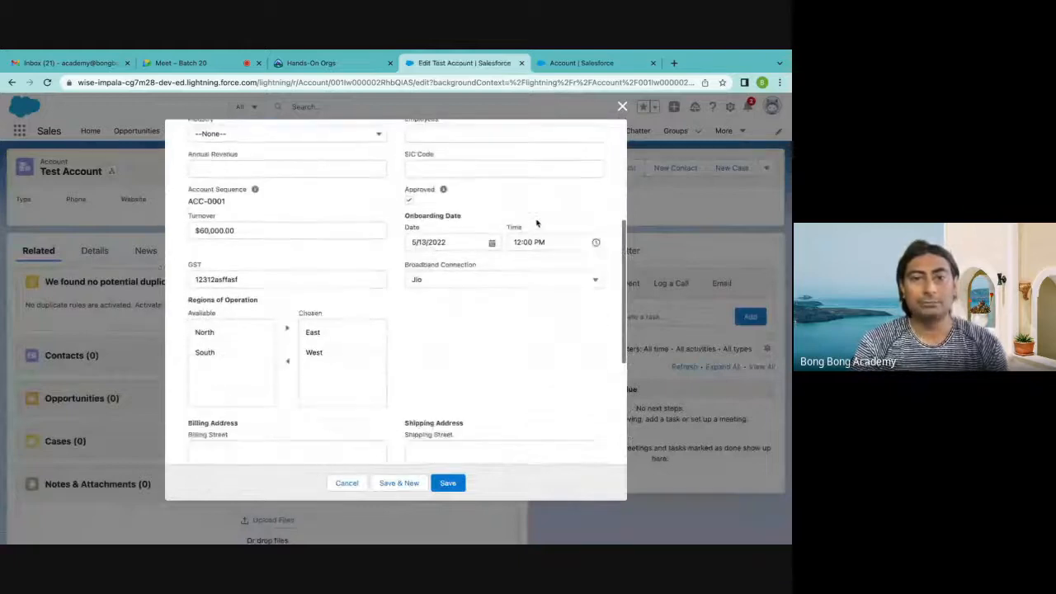
scroll(536, 222, down, 7)
scroll(537, 223, up, 8)
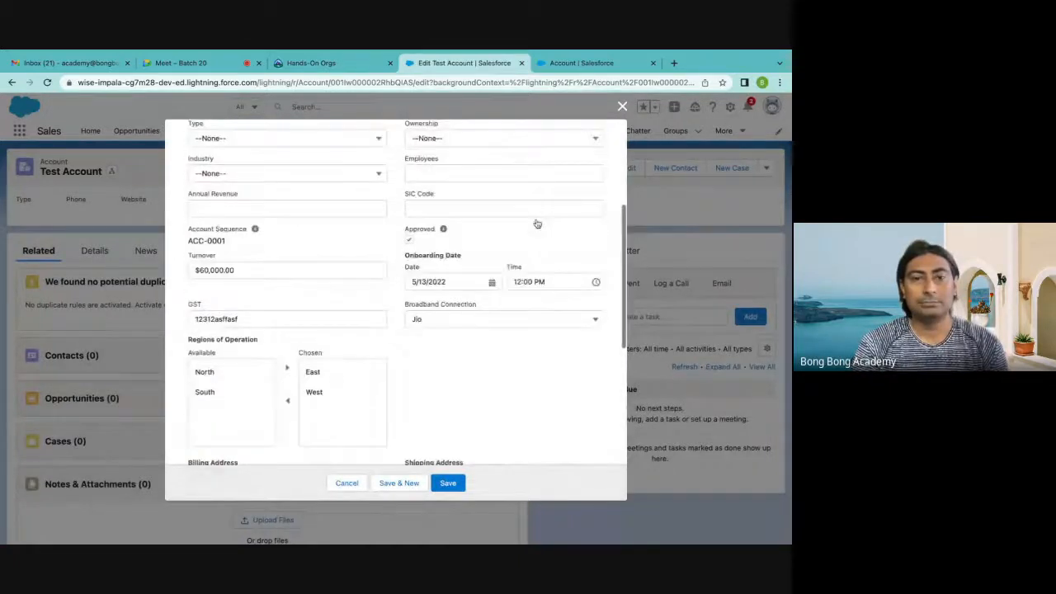
scroll(536, 223, up, 4)
scroll(339, 310, down, 2)
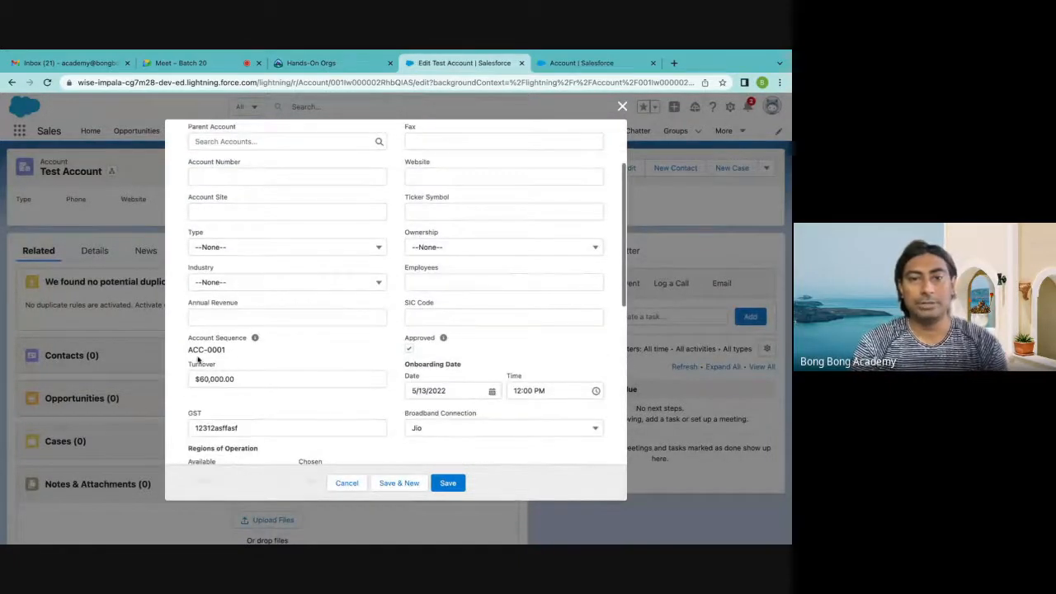
scroll(391, 377, down, 2)
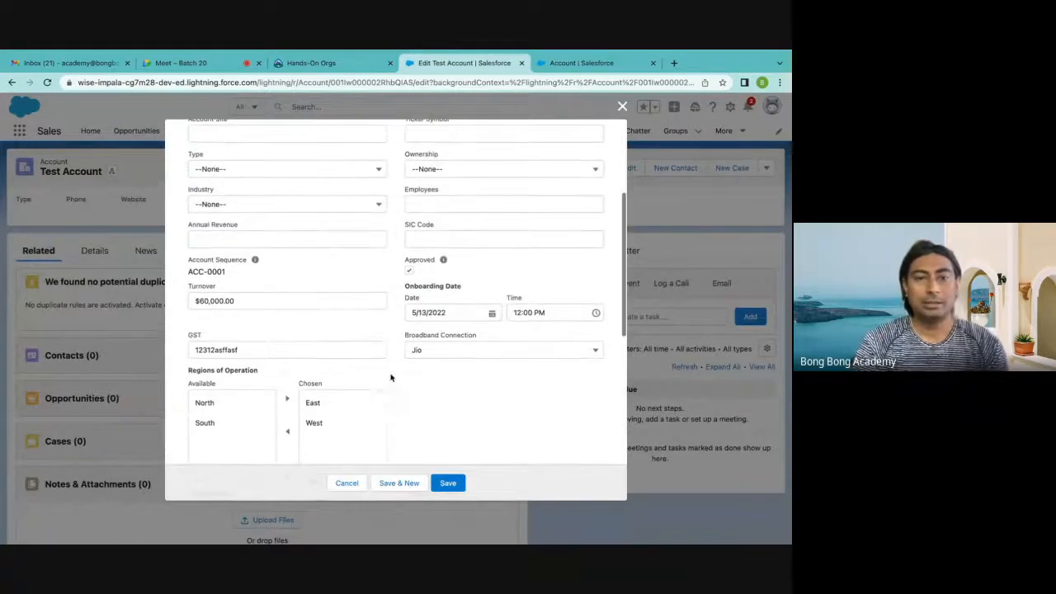
scroll(305, 375, down, 3)
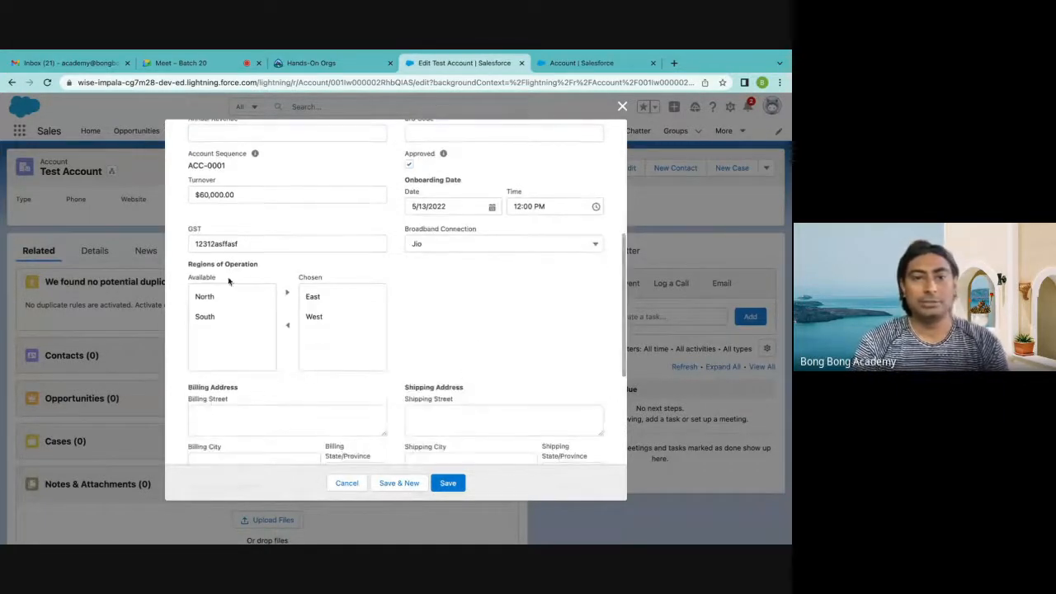
scroll(250, 355, down, 2)
scroll(201, 433, down, 5)
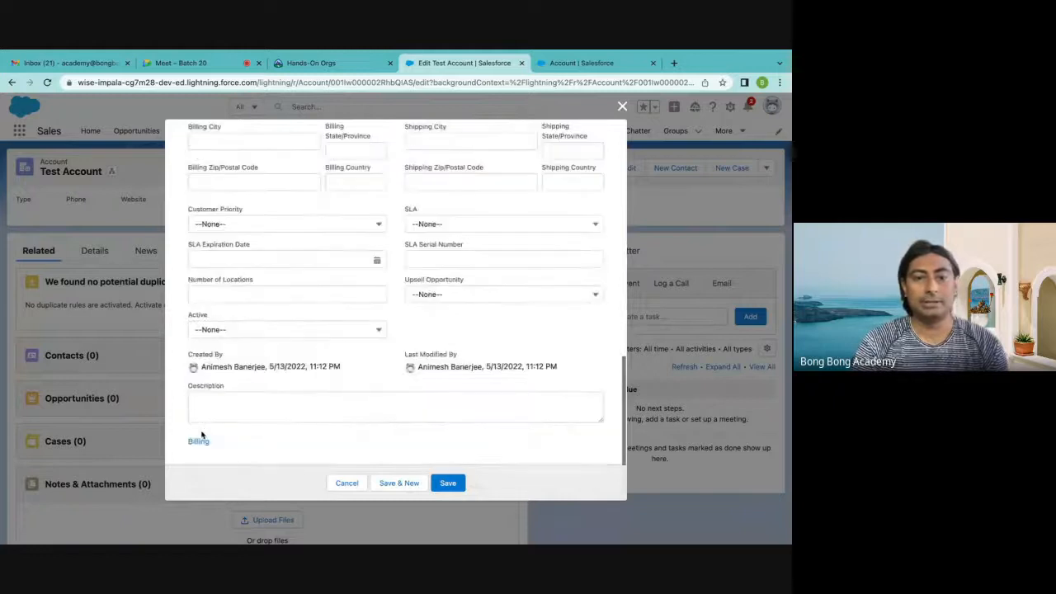
click(622, 106)
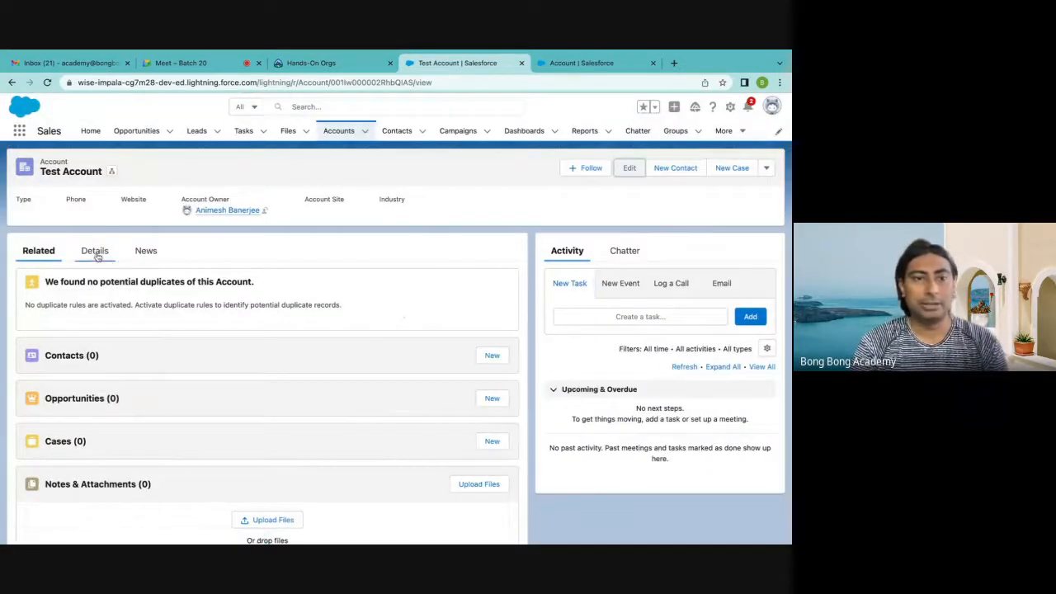
Examine the order and columns of the custom fields in the Test Account record's details
click(94, 250)
scroll(275, 405, down, 3)
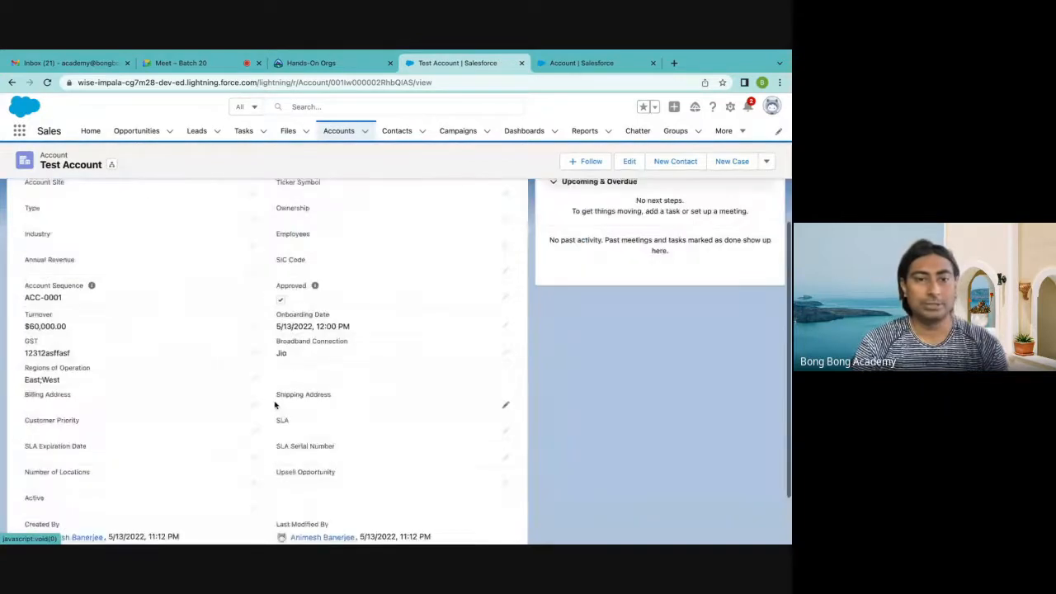
scroll(267, 420, down, 1)
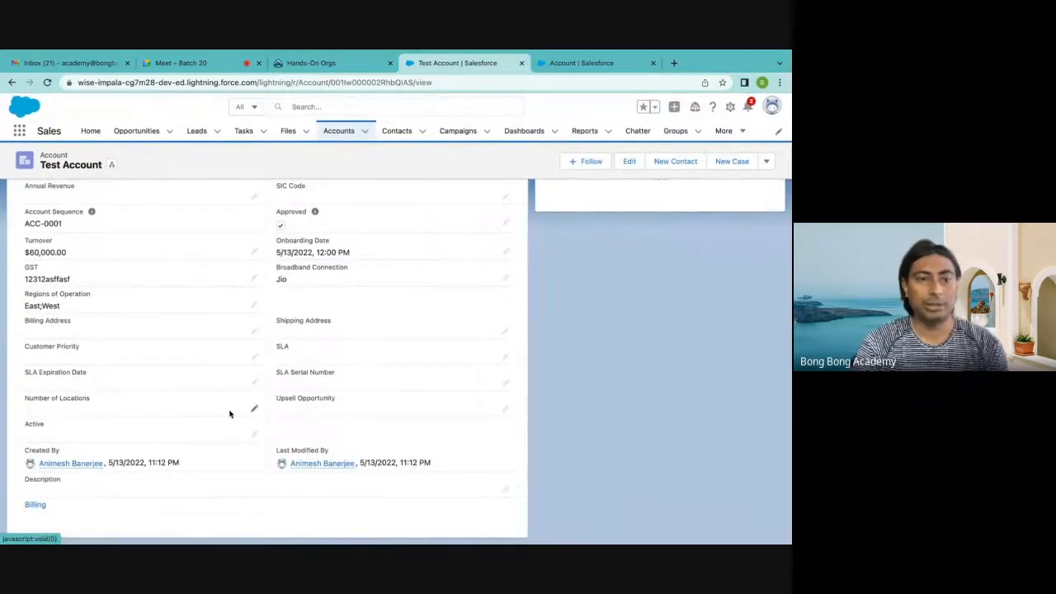
scroll(230, 414, down, 1)
scroll(230, 414, up, 1)
scroll(230, 415, up, 5)
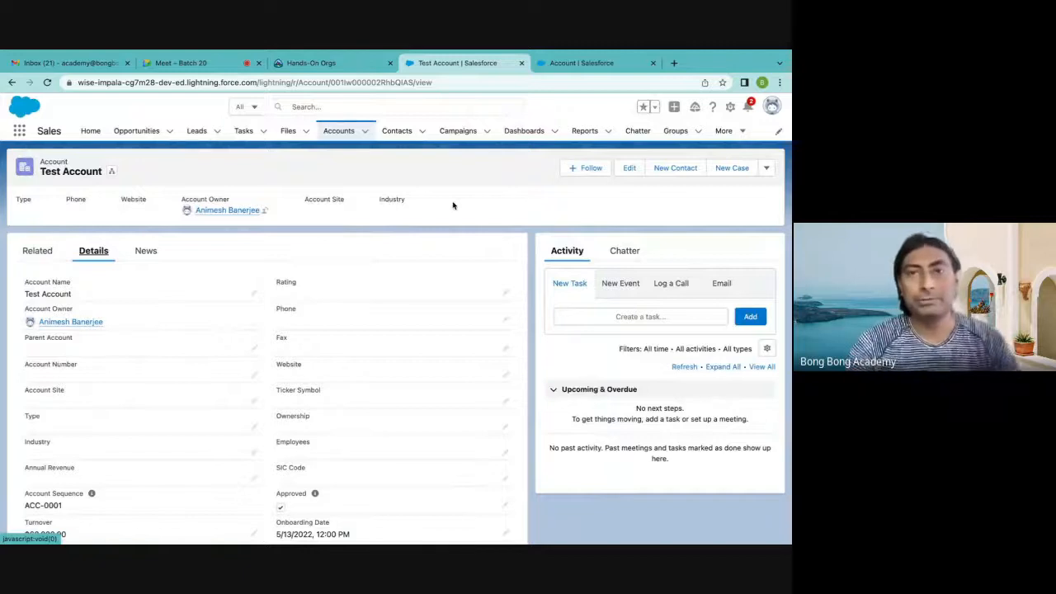
Back in the Account object's setup, remove the Regions of Operation field from Account Layout and save the layout
click(569, 64)
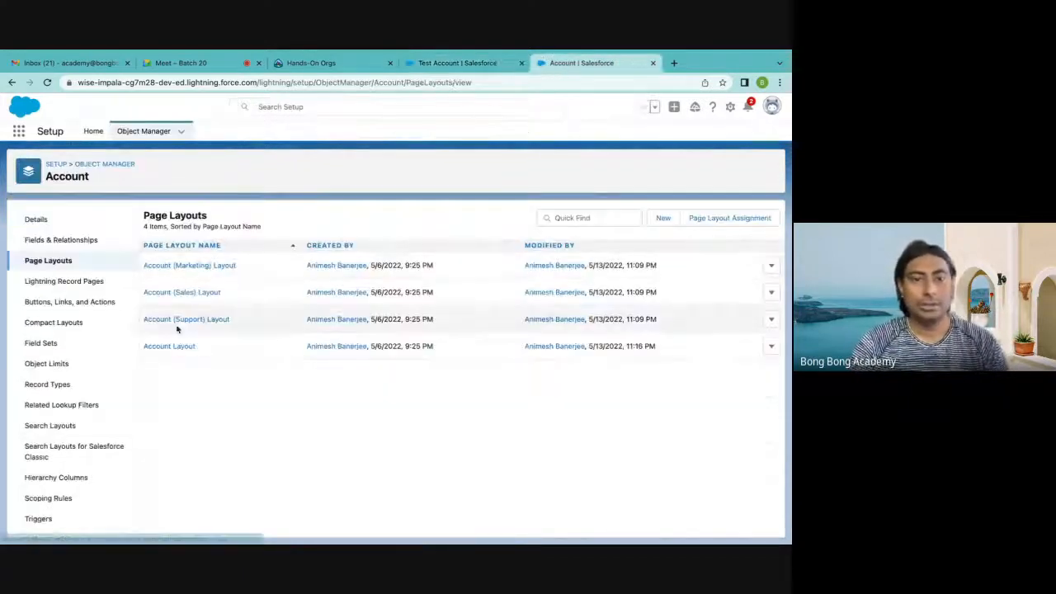
click(161, 345)
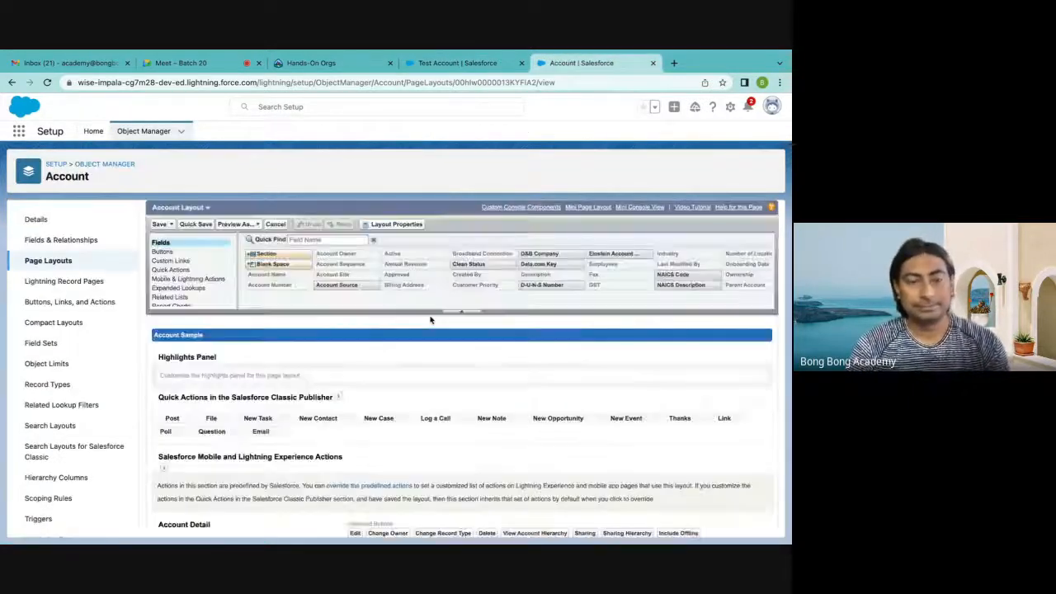
scroll(382, 372, down, 5)
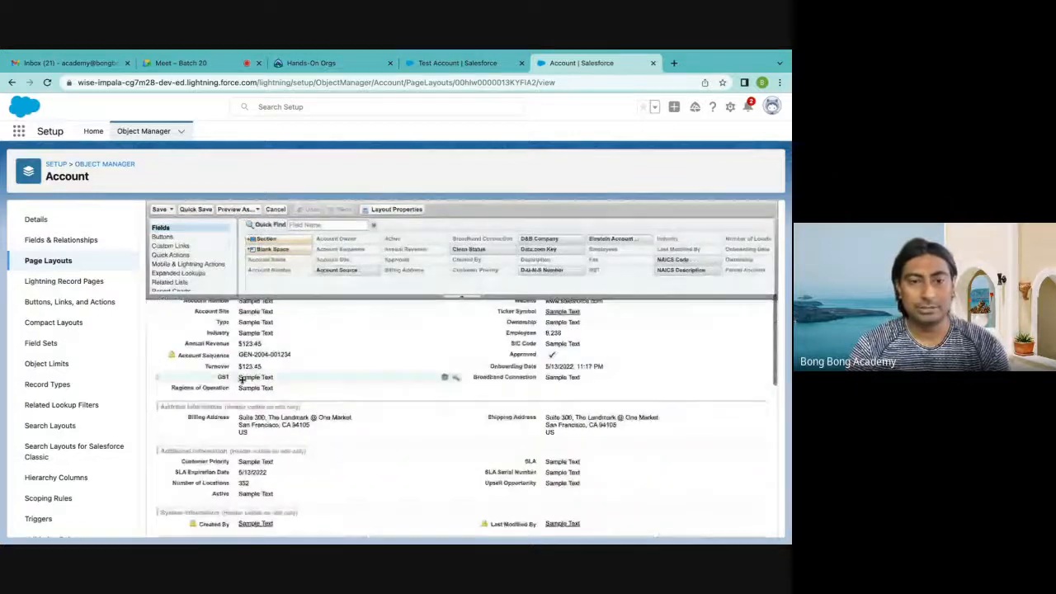
drag(217, 389, 312, 281)
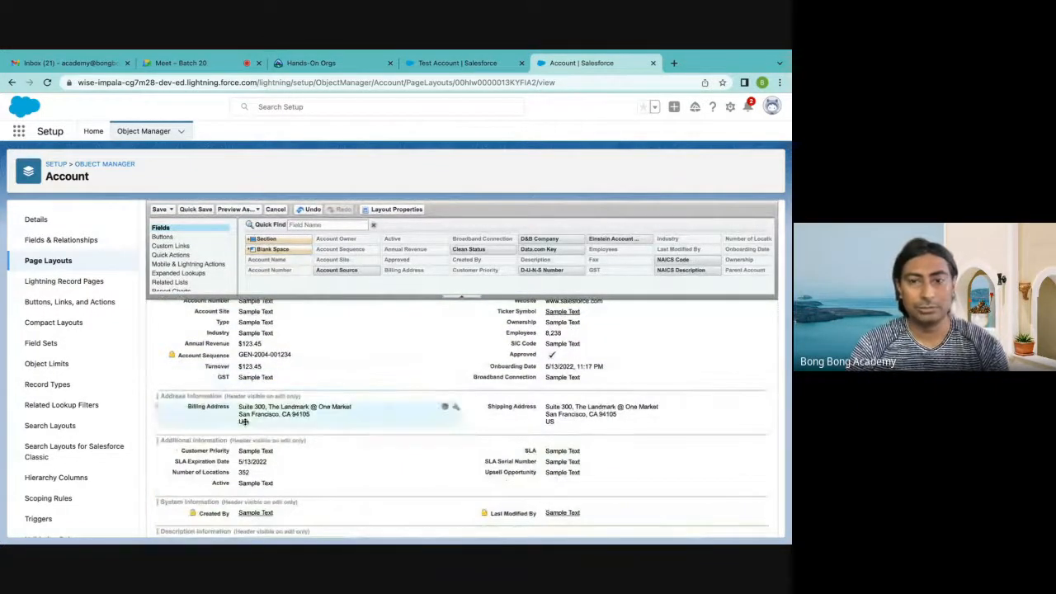
scroll(322, 358, up, 1)
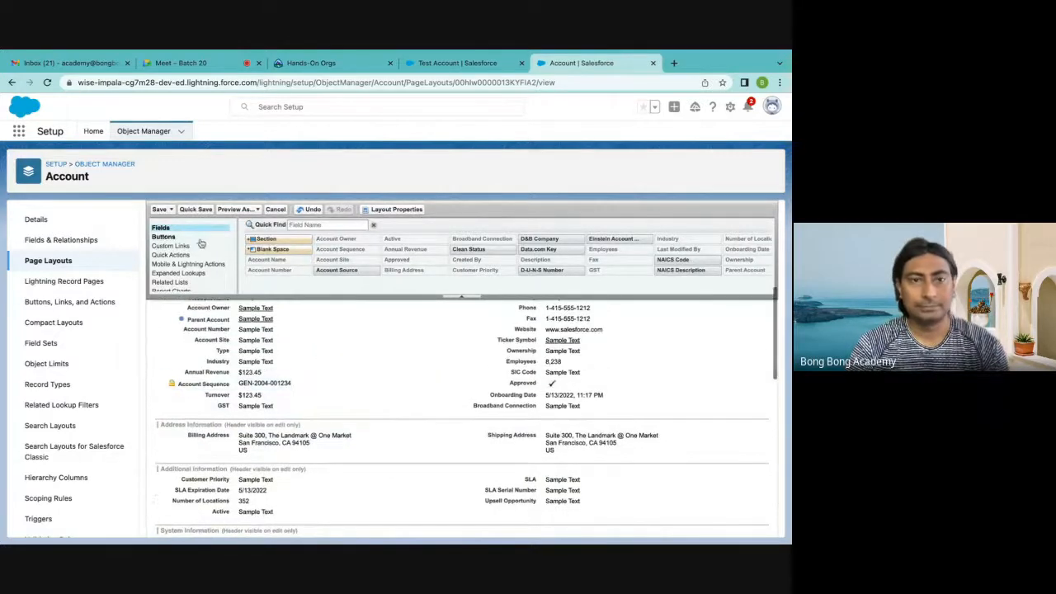
click(158, 210)
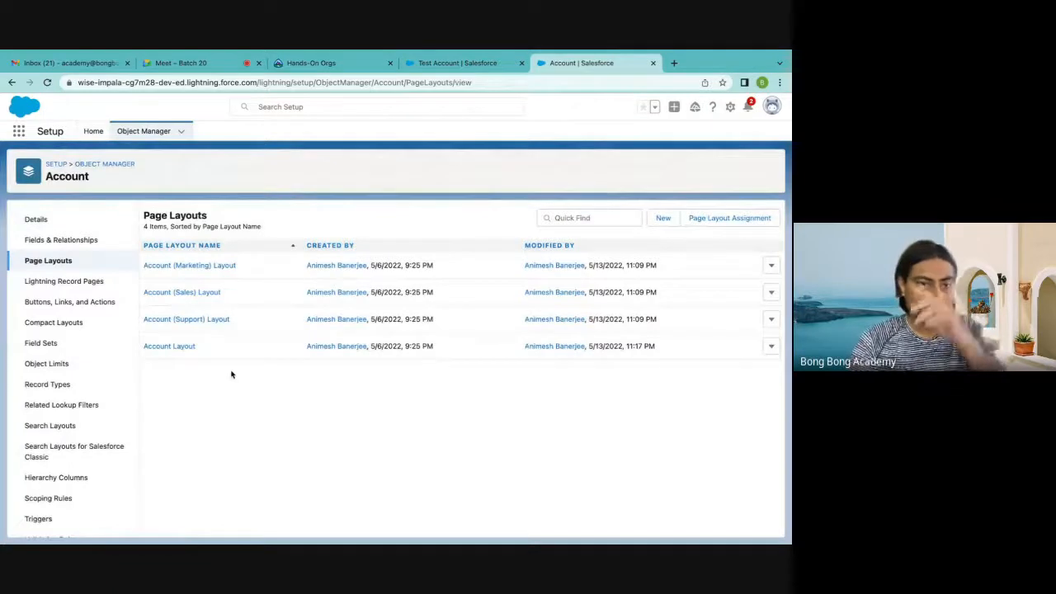
Reload the Test Account record and check its details and edit form for the Regions of Operation field
click(458, 63)
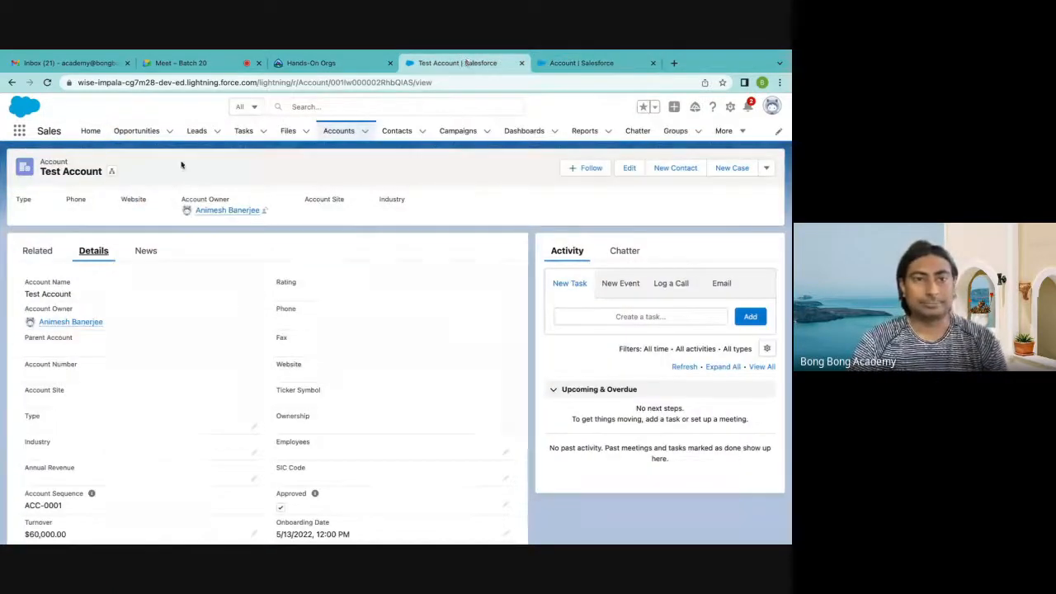
scroll(96, 389, down, 3)
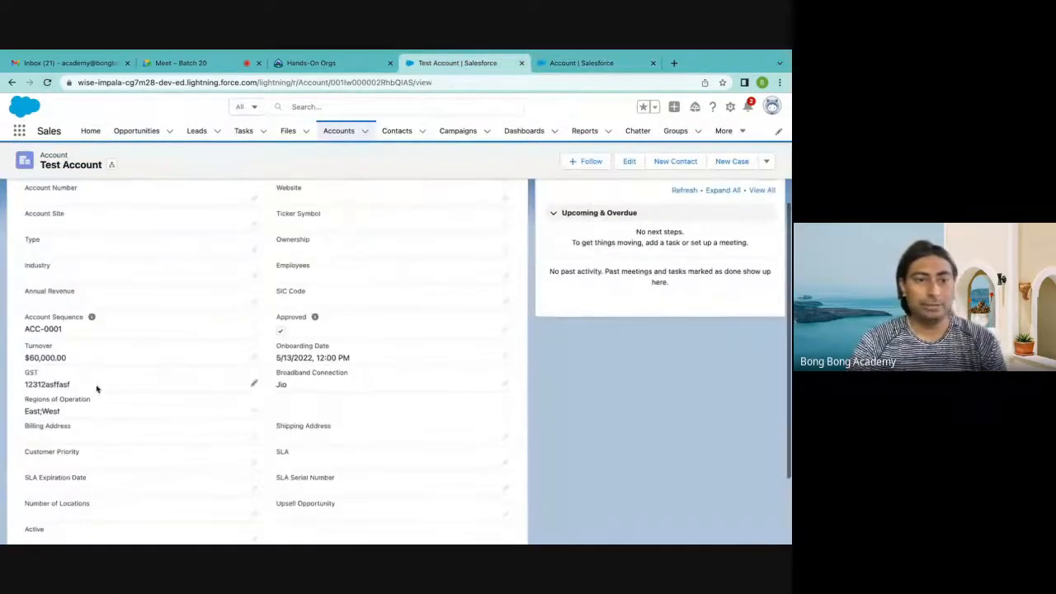
click(48, 82)
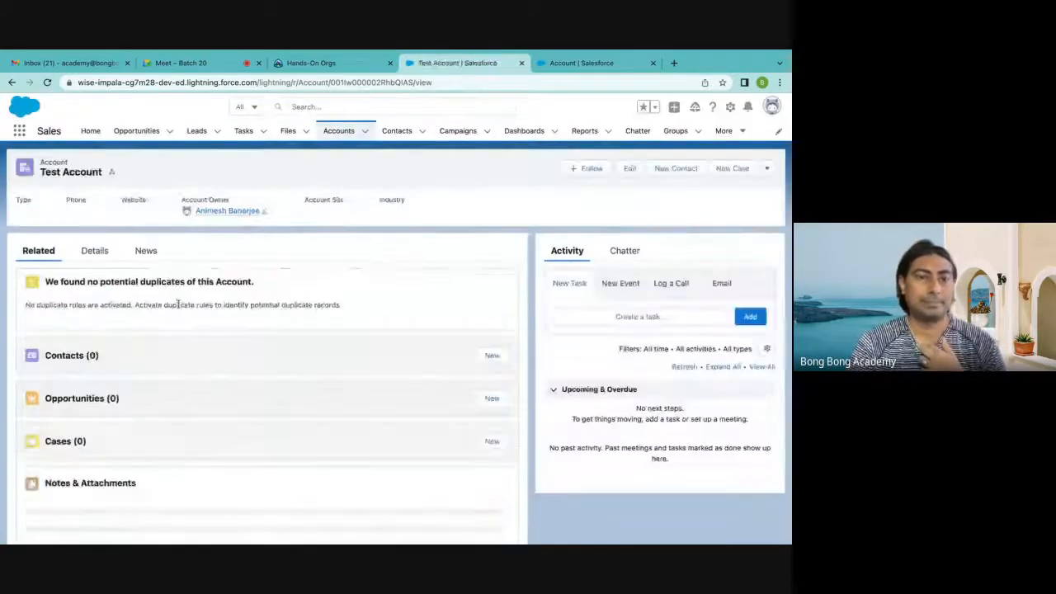
click(94, 250)
scroll(135, 351, down, 2)
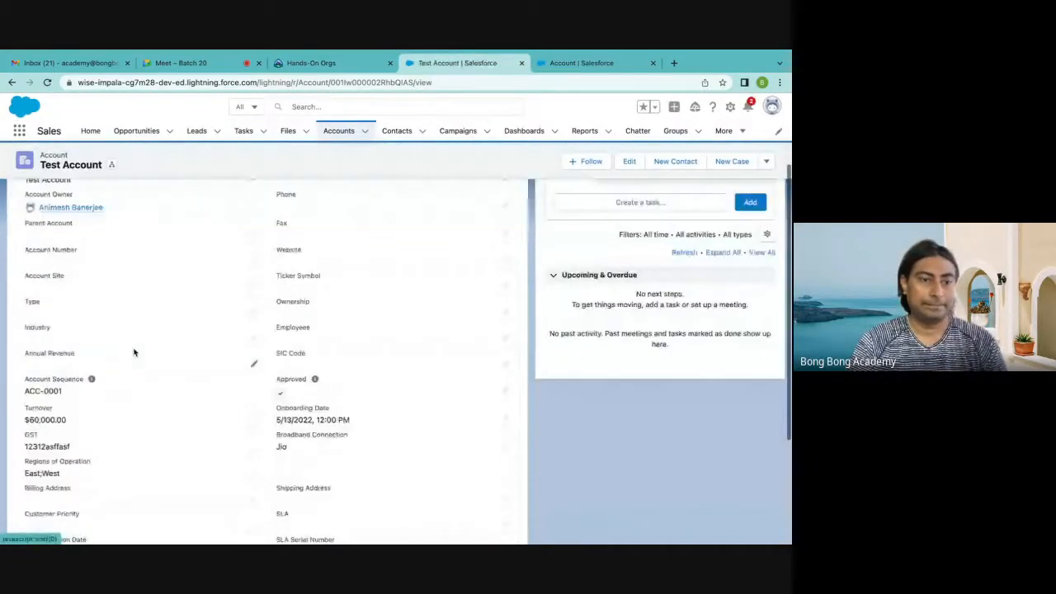
scroll(135, 351, down, 1)
click(629, 160)
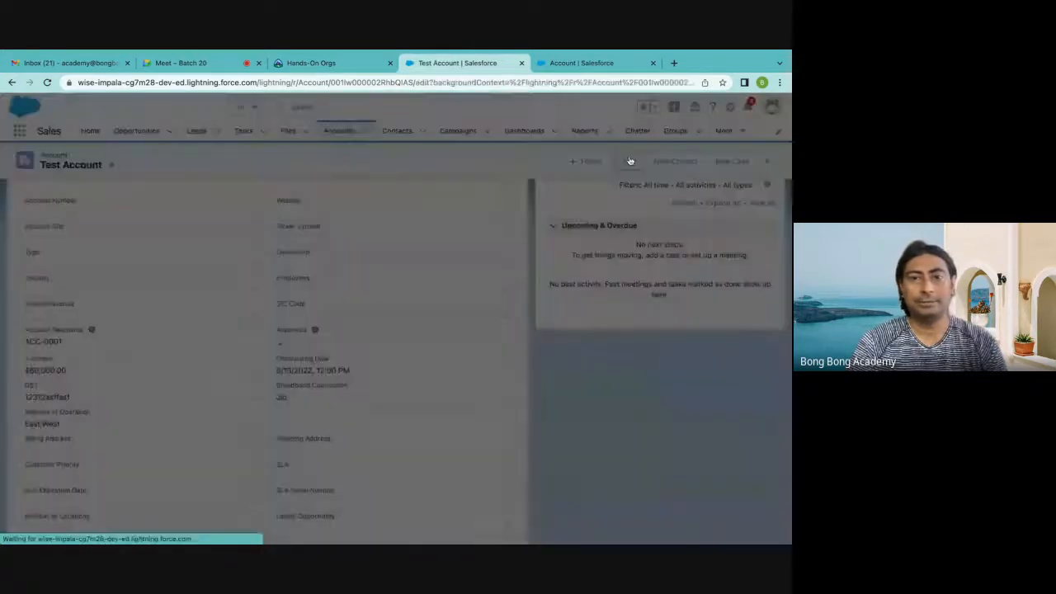
scroll(412, 304, down, 4)
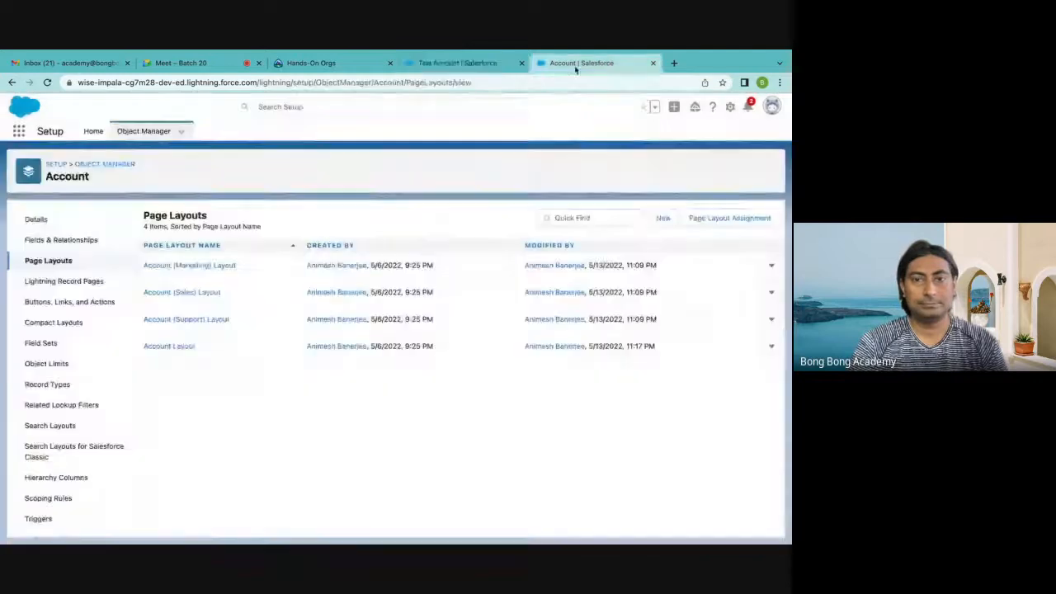
Reopen Account Layout in the Account object's setup and check its sections for the Regions of Operation field
click(189, 346)
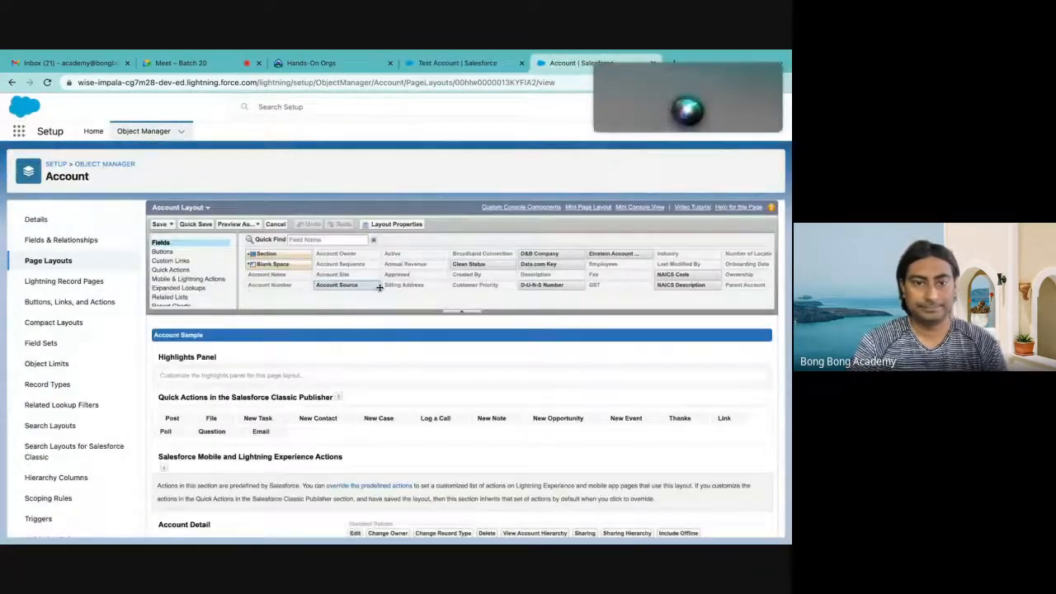
scroll(398, 366, down, 5)
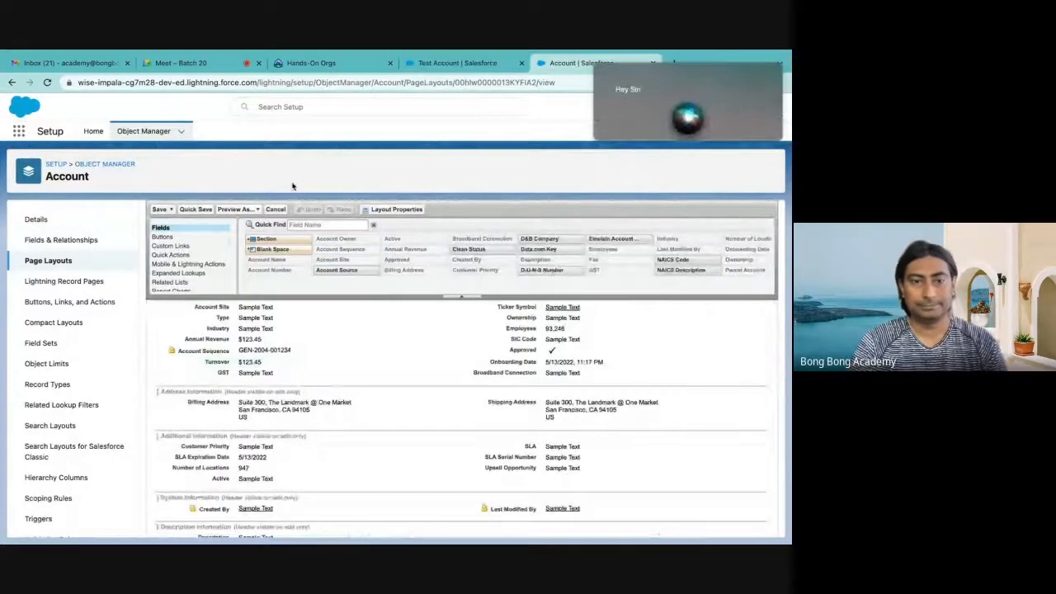
scroll(347, 346, down, 3)
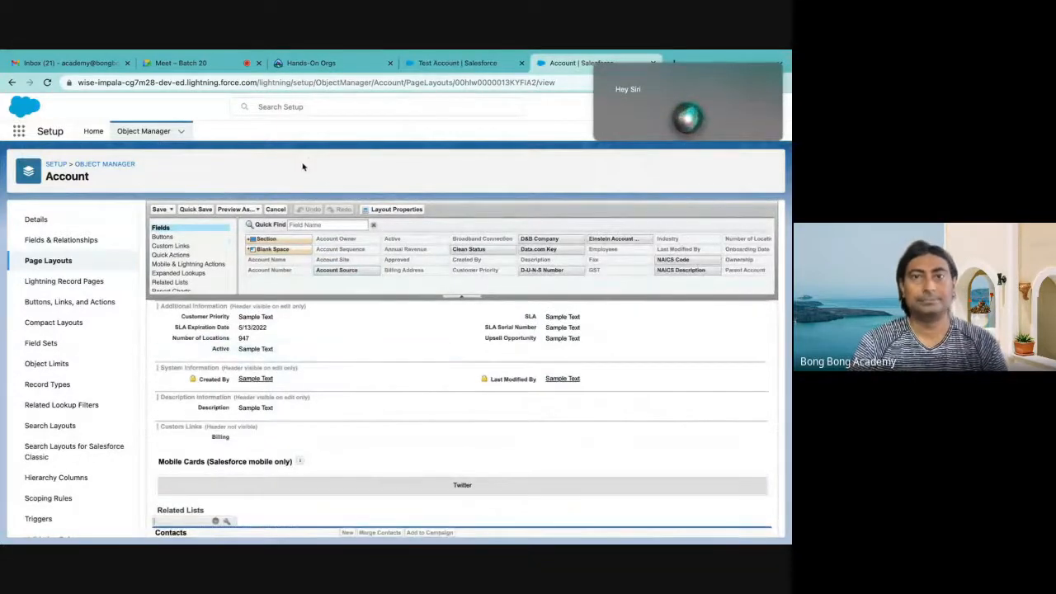
Reload the Test Account record once more and recheck its details for the Regions of Operation field
mouse_move(417, 52)
click(446, 92)
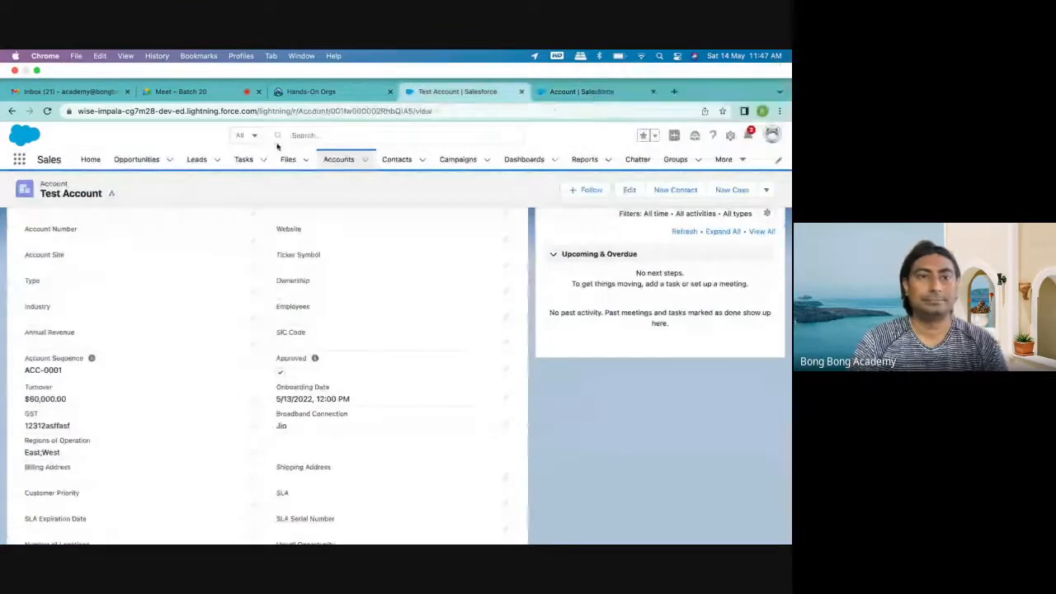
click(47, 82)
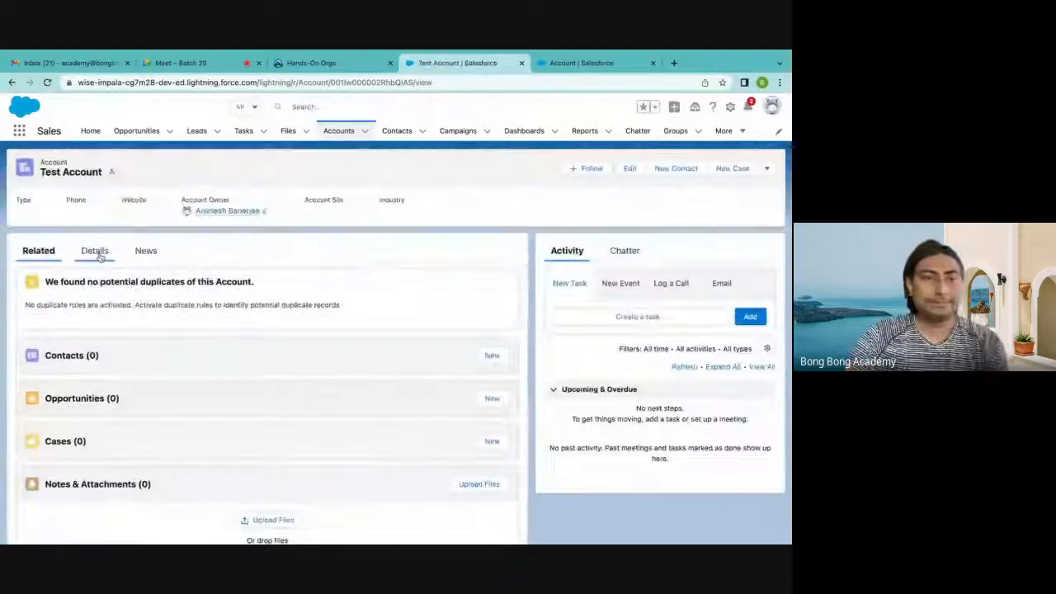
click(95, 251)
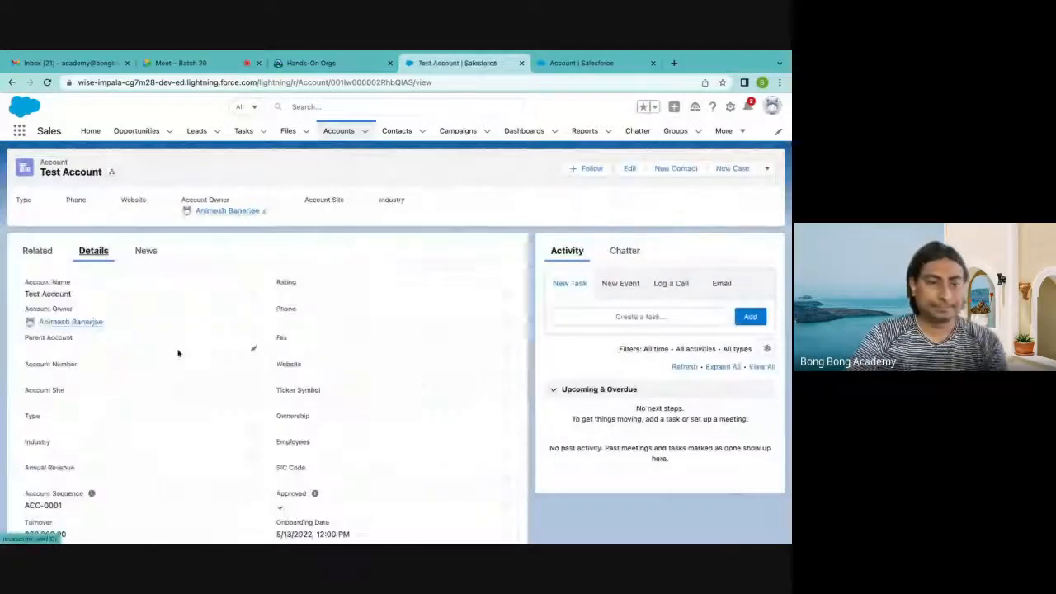
scroll(176, 354, down, 5)
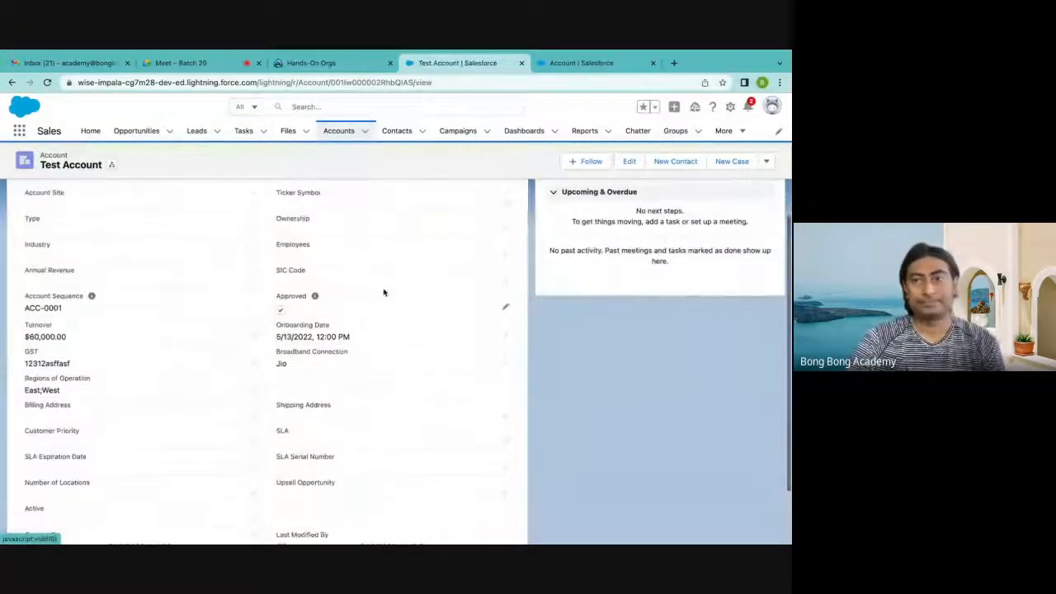
Check how Regions of Operation appears in the Test Account edit form, closing it without changes
click(629, 161)
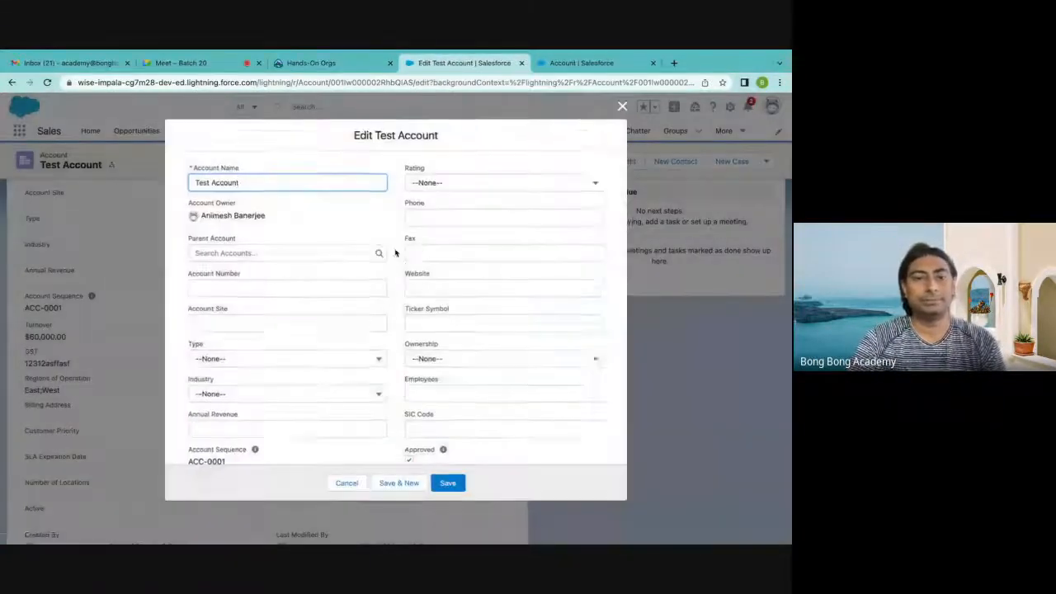
scroll(396, 249, down, 10)
scroll(395, 252, up, 3)
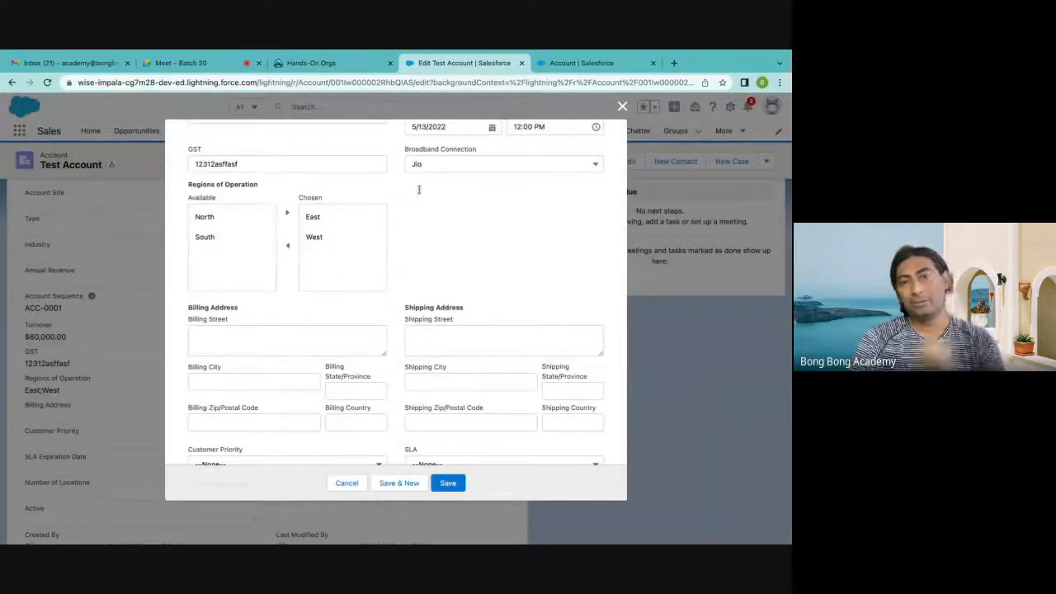
click(622, 108)
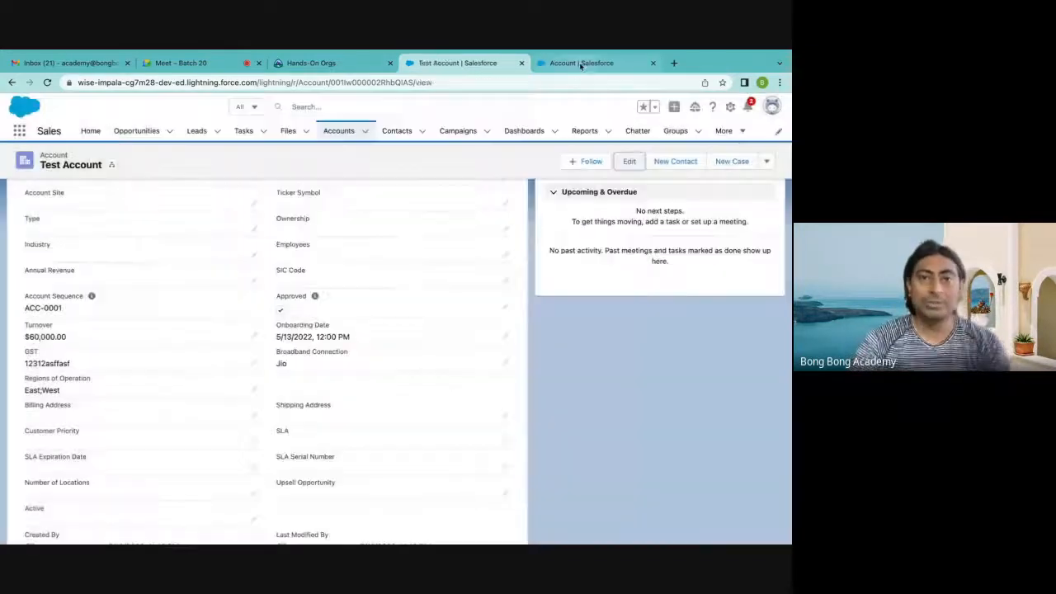
Back in Account Layout, try adding the Account Source field above Broadband Connection and look through the remaining available fields
click(581, 63)
scroll(370, 322, down, 2)
scroll(370, 323, up, 5)
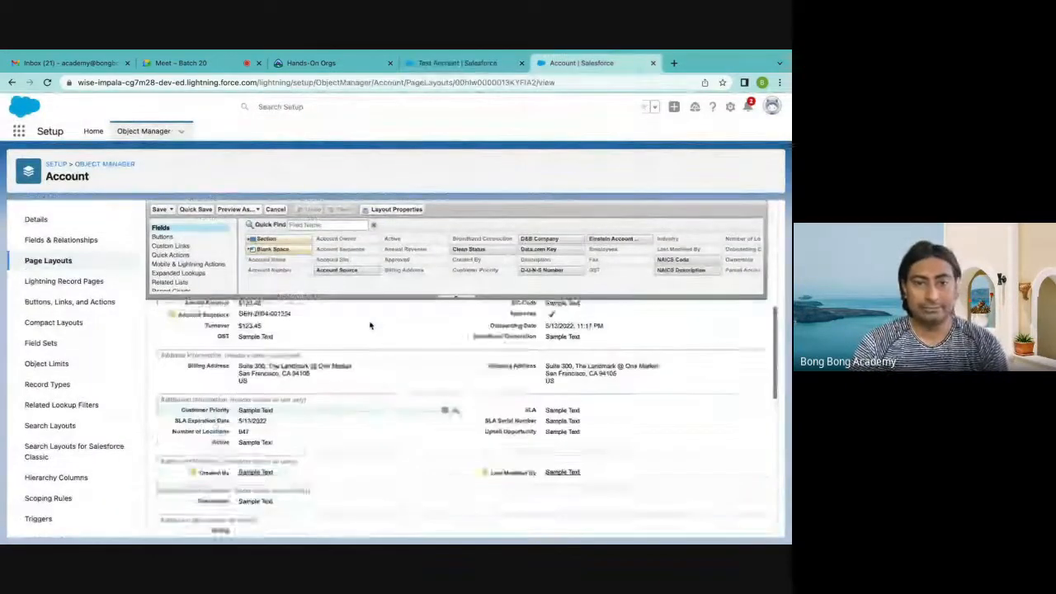
scroll(370, 322, up, 1)
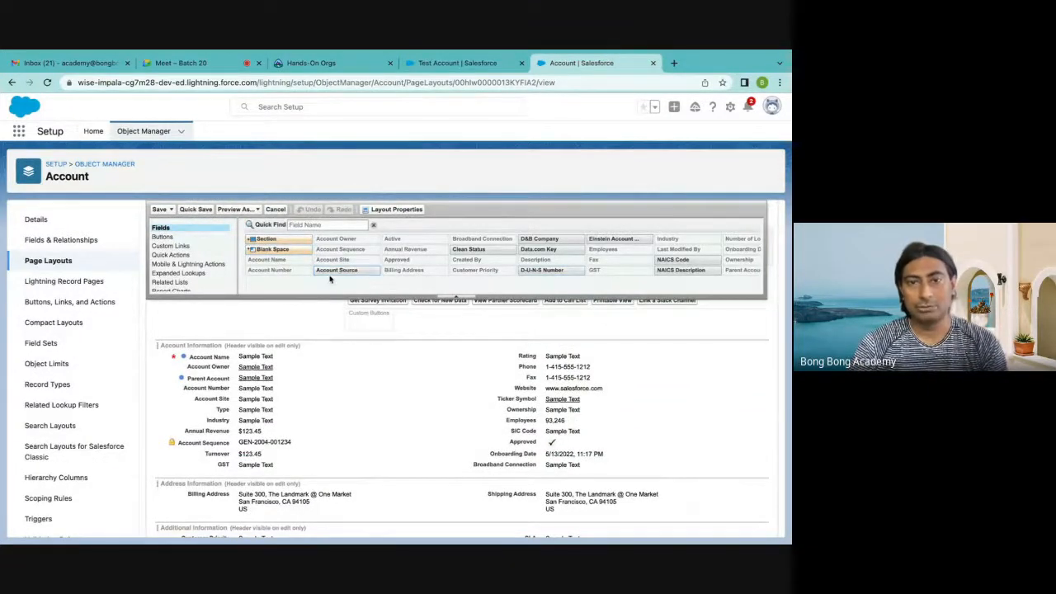
drag(366, 270, 531, 467)
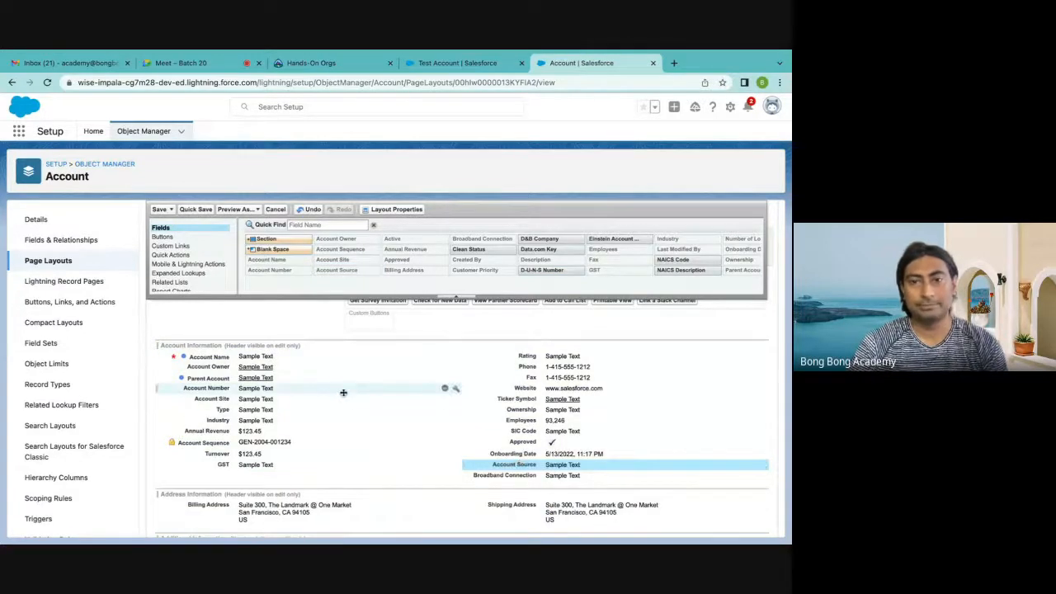
scroll(484, 283, right, 3)
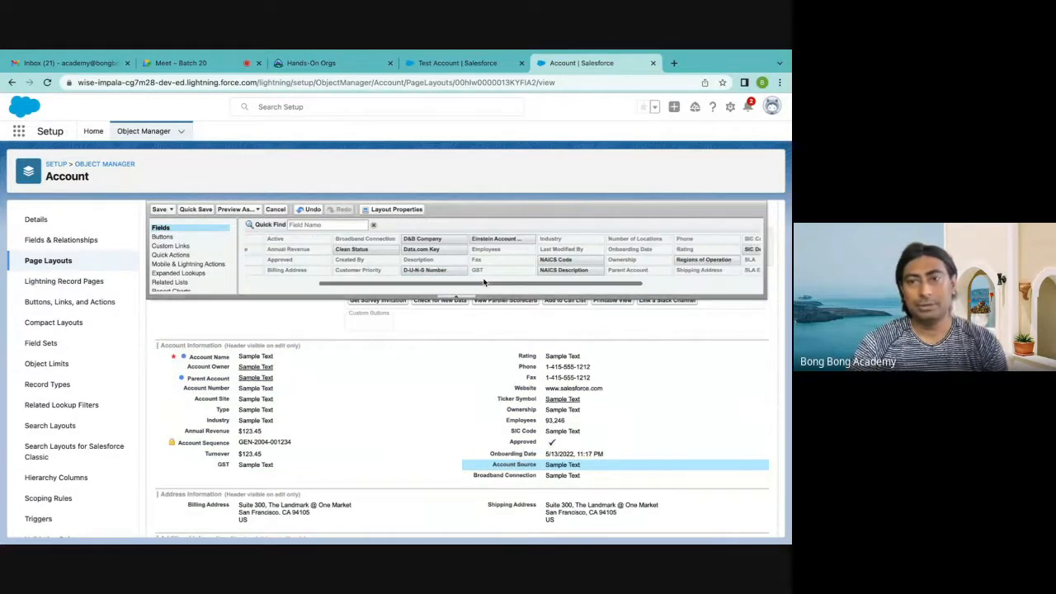
scroll(485, 282, right, 3)
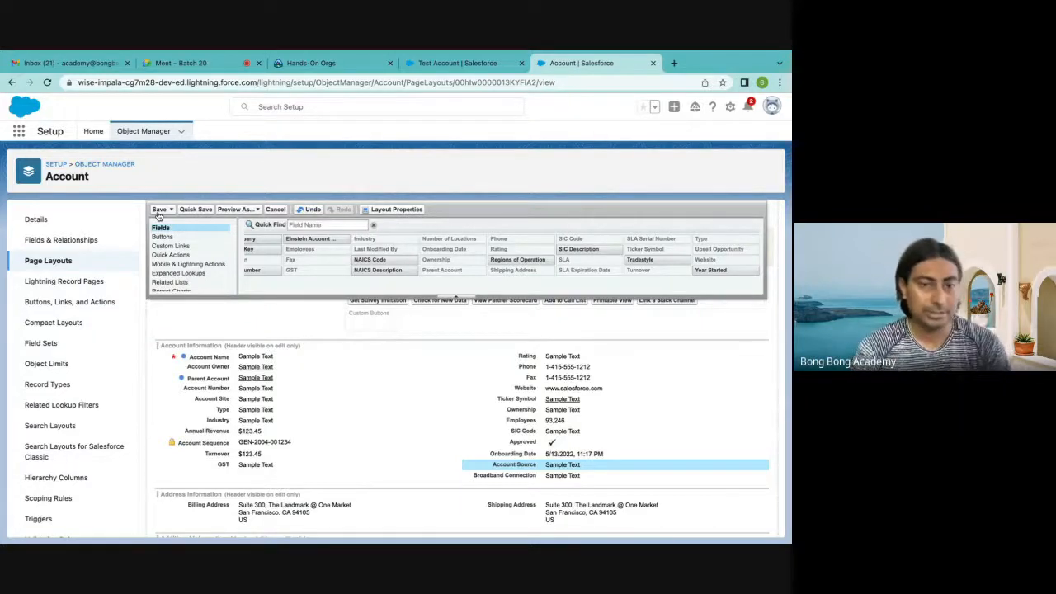
View the Test Account edit form and the new account form, closing both without saving
click(450, 62)
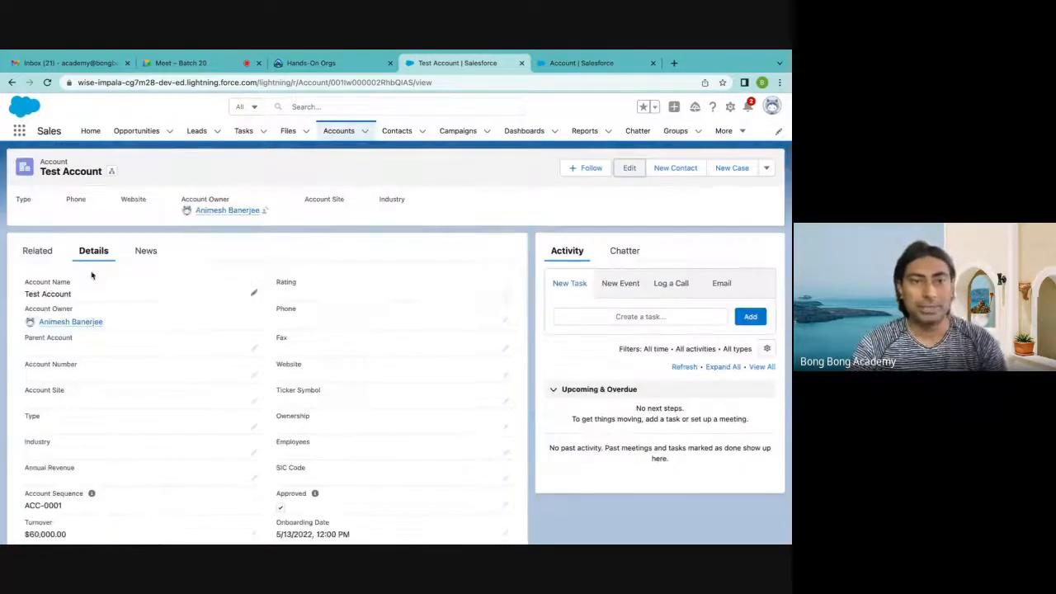
click(626, 169)
click(621, 107)
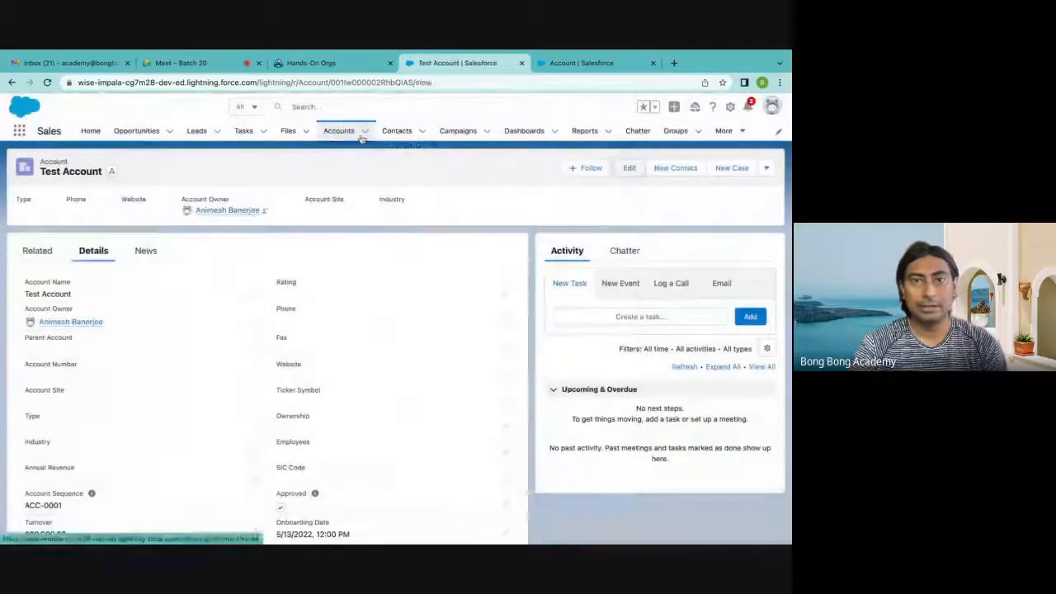
click(364, 135)
click(350, 151)
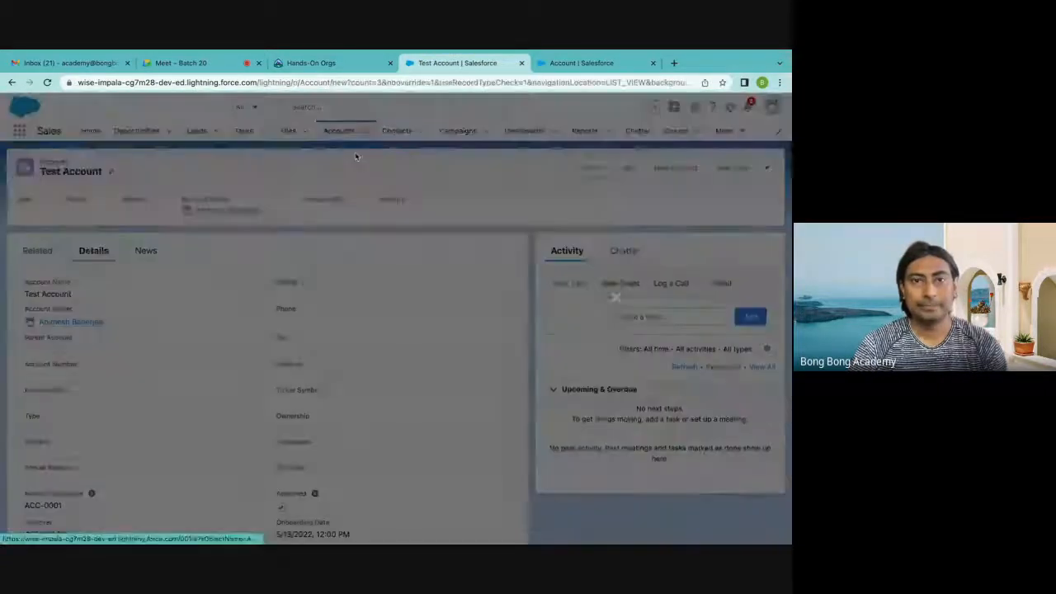
click(622, 106)
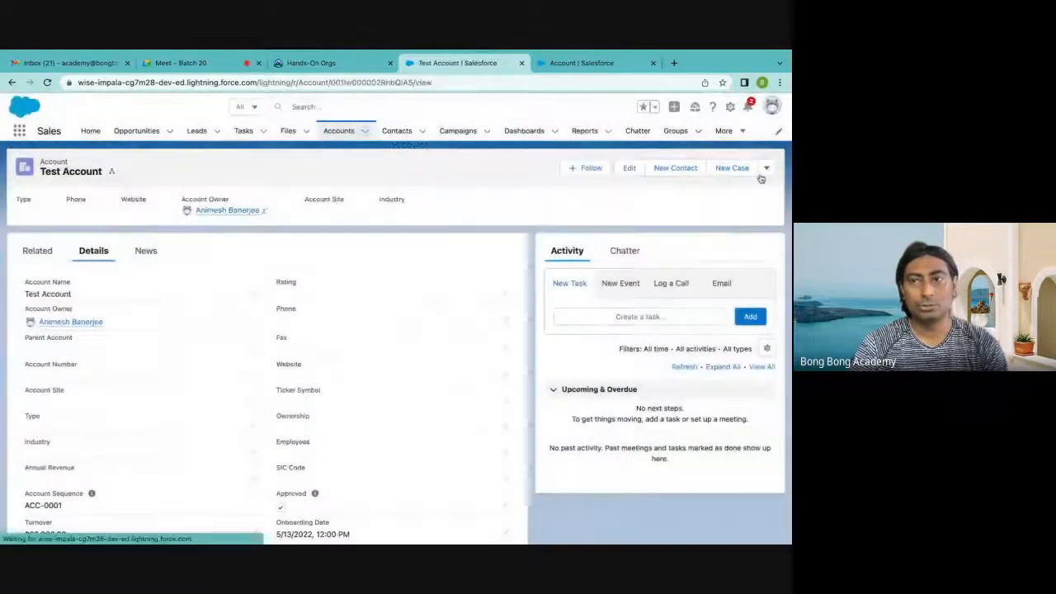
Bring up the delete confirmation for Test Account and dismiss it, keeping the record
click(766, 168)
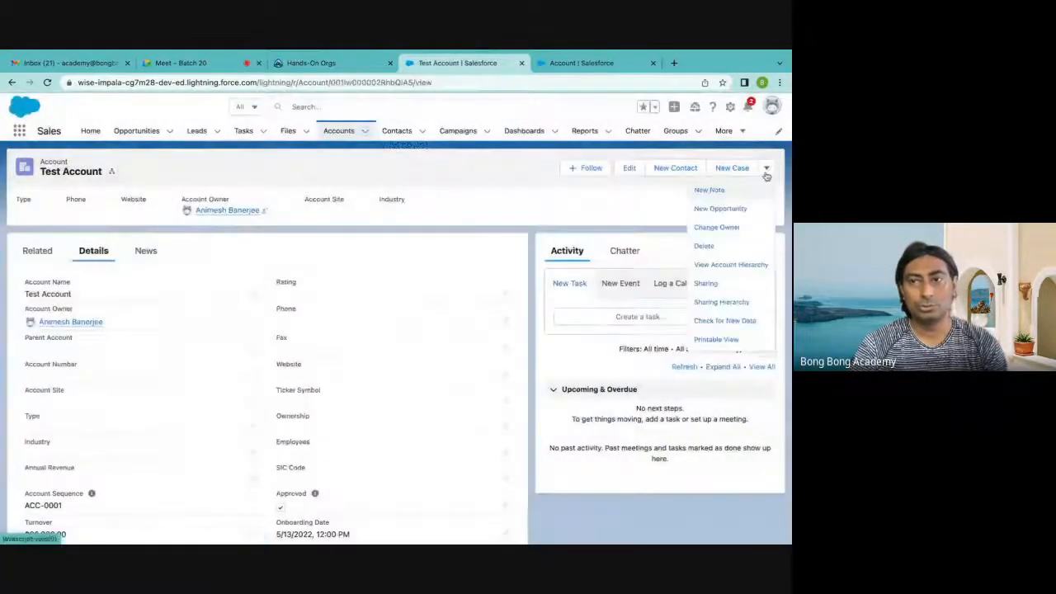
click(706, 247)
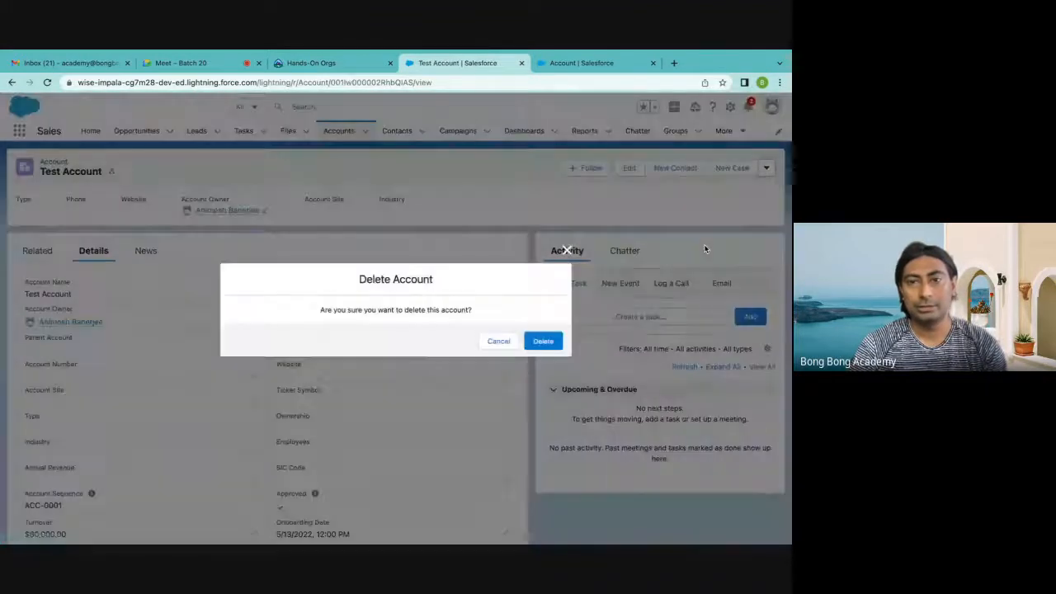
click(544, 341)
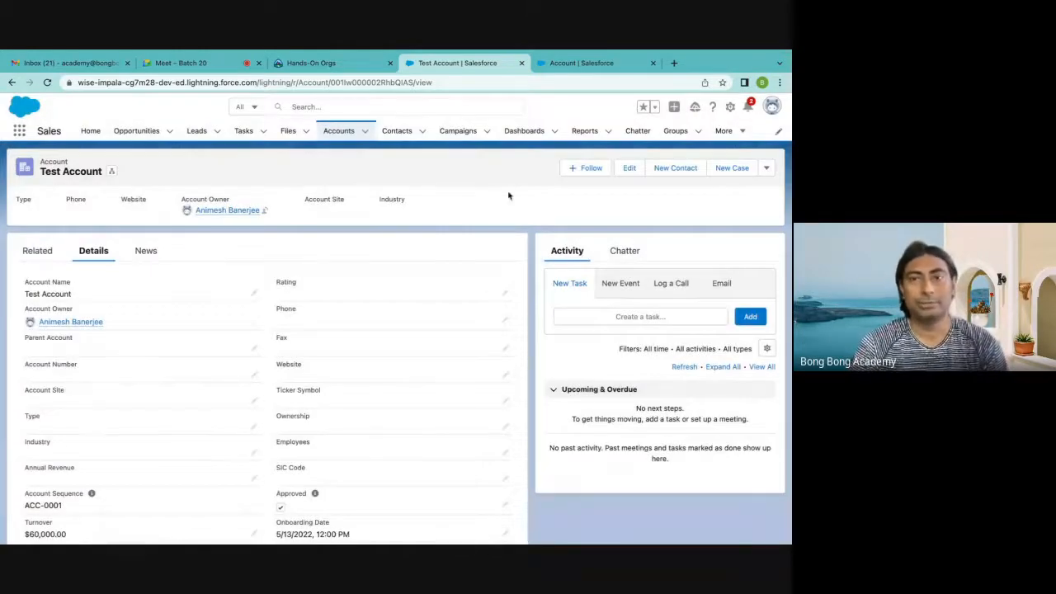
Return to the Object Manager in setup and examine the full list of objects and their types
click(554, 65)
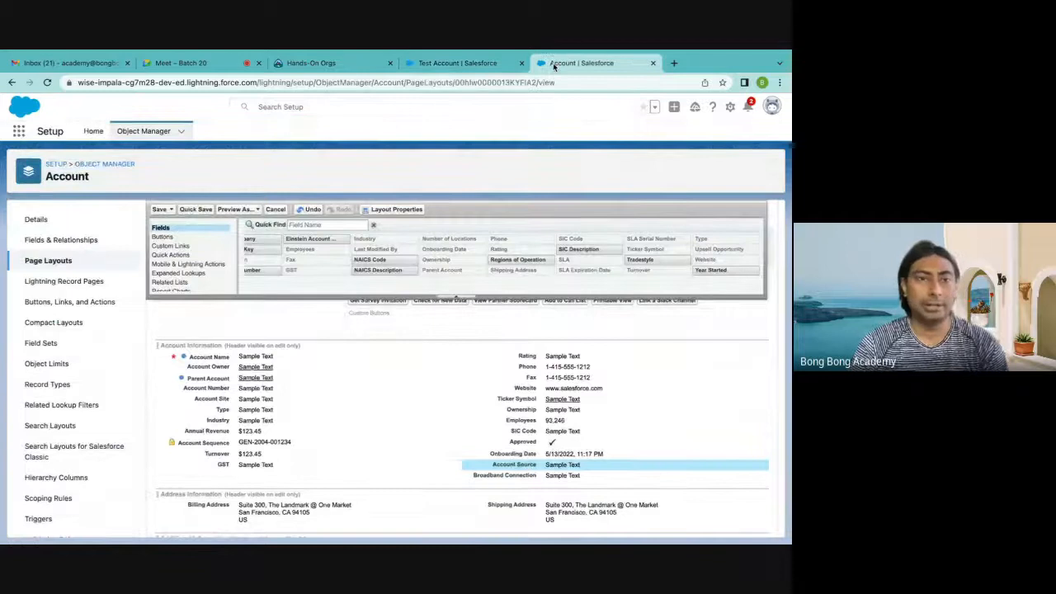
click(147, 131)
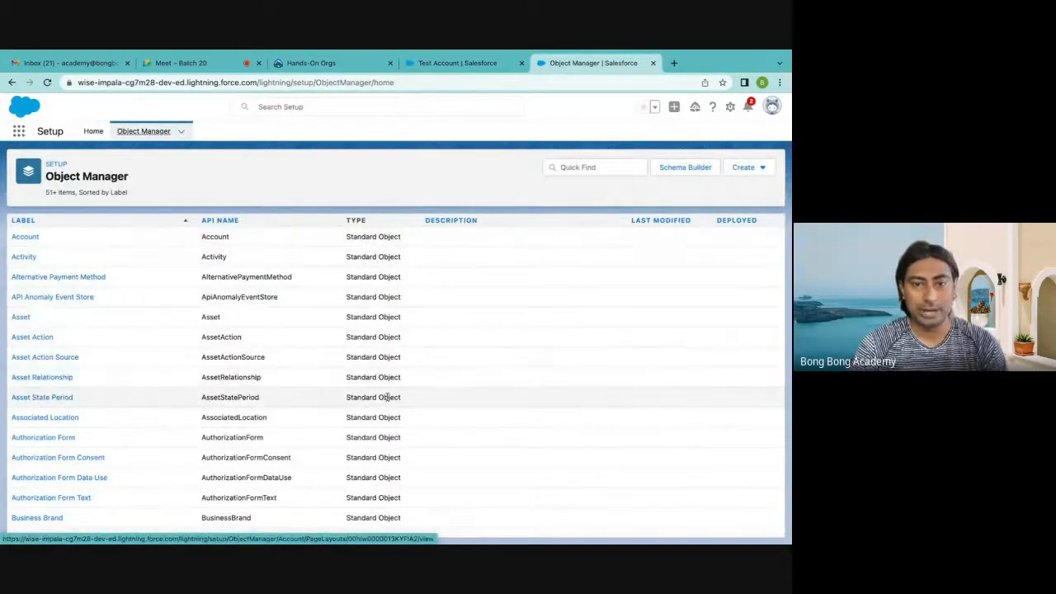
scroll(387, 397, down, 10)
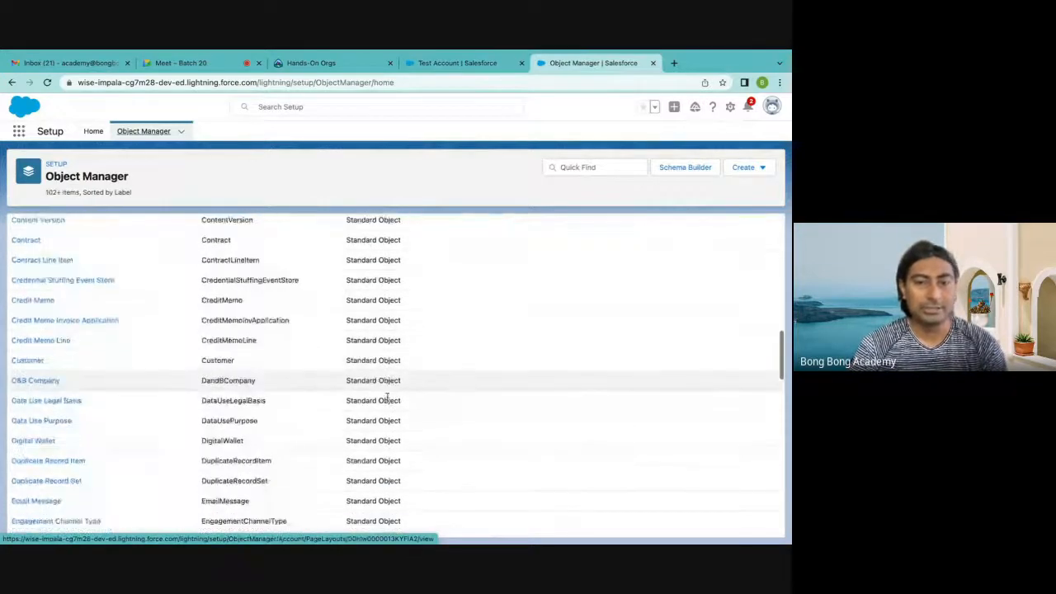
scroll(387, 397, down, 15)
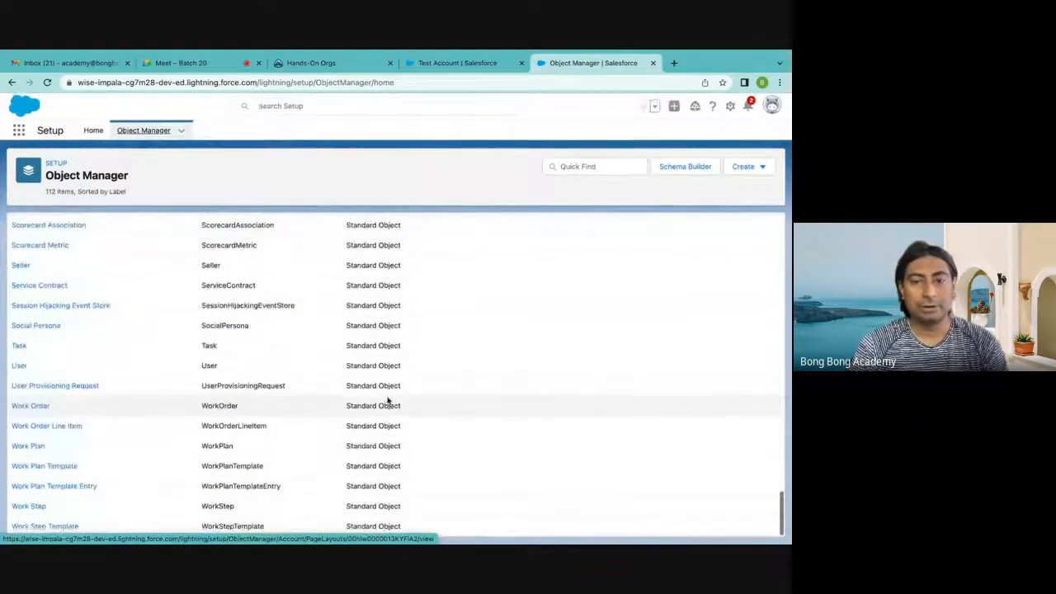
scroll(387, 400, up, 20)
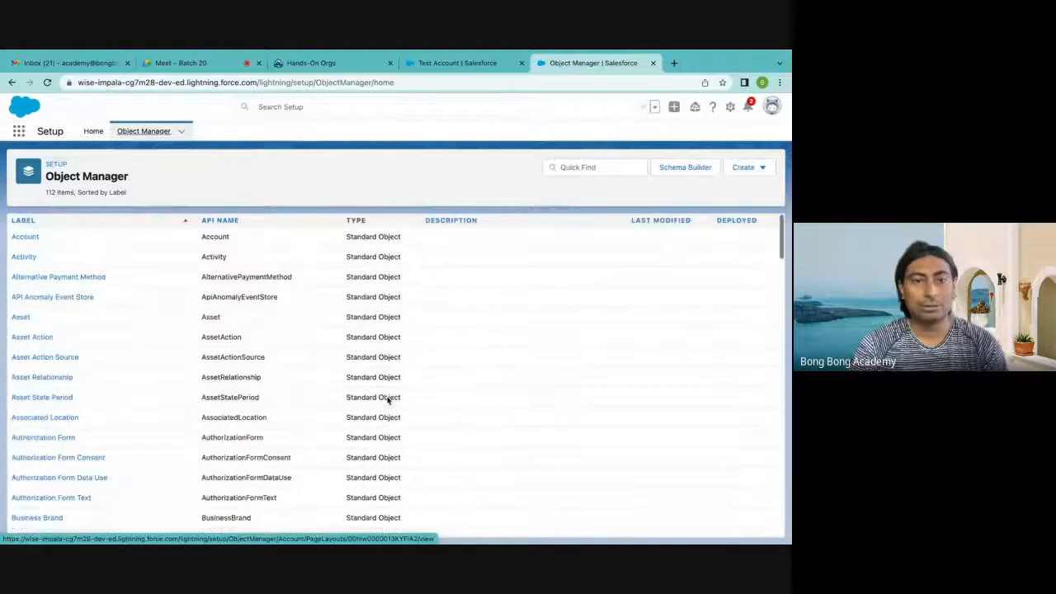
scroll(387, 400, down, 10)
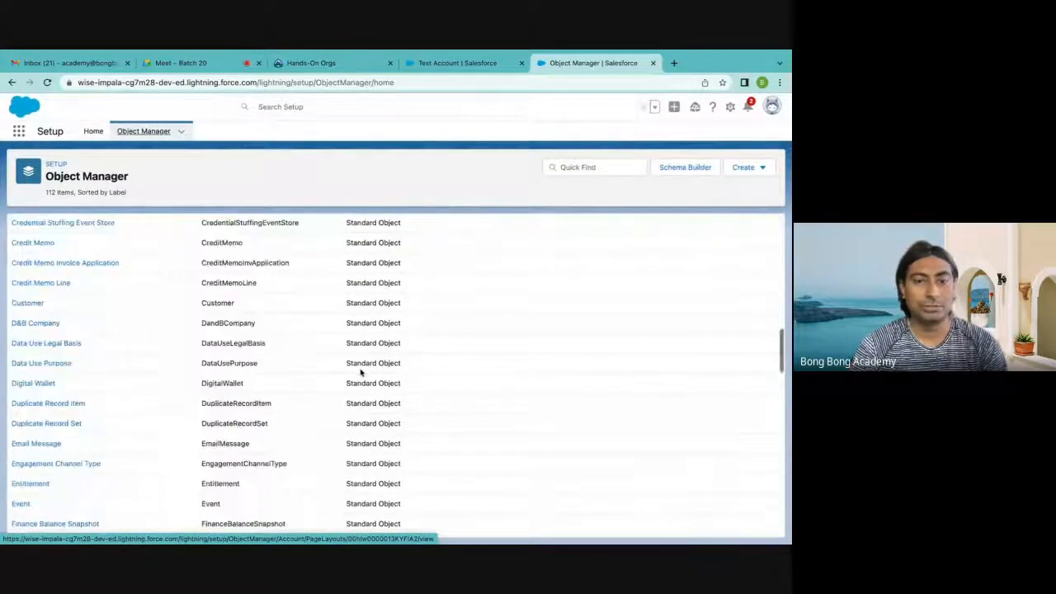
scroll(361, 371, down, 15)
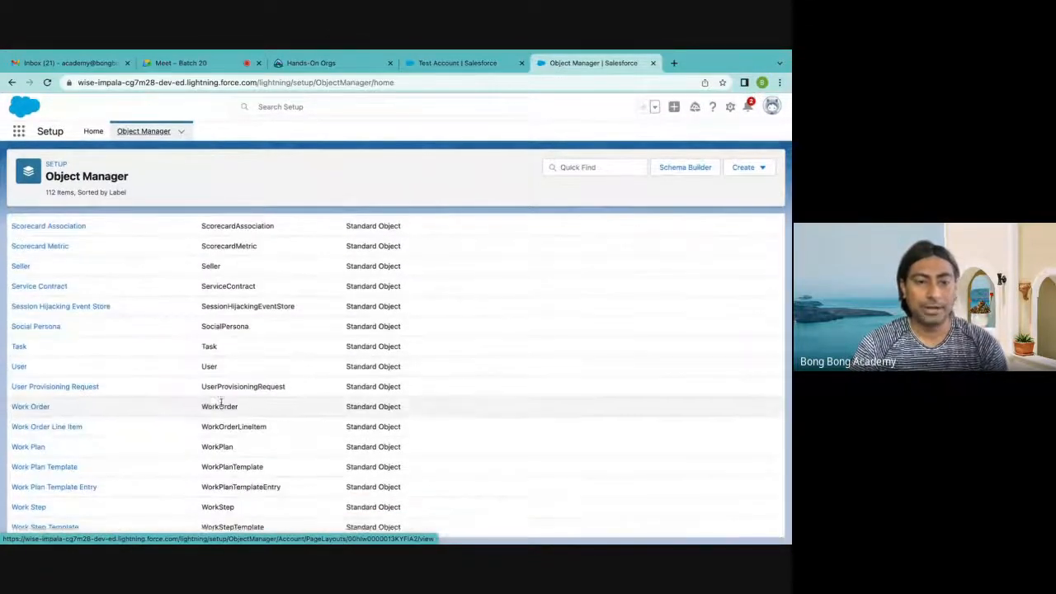
scroll(236, 388, up, 10)
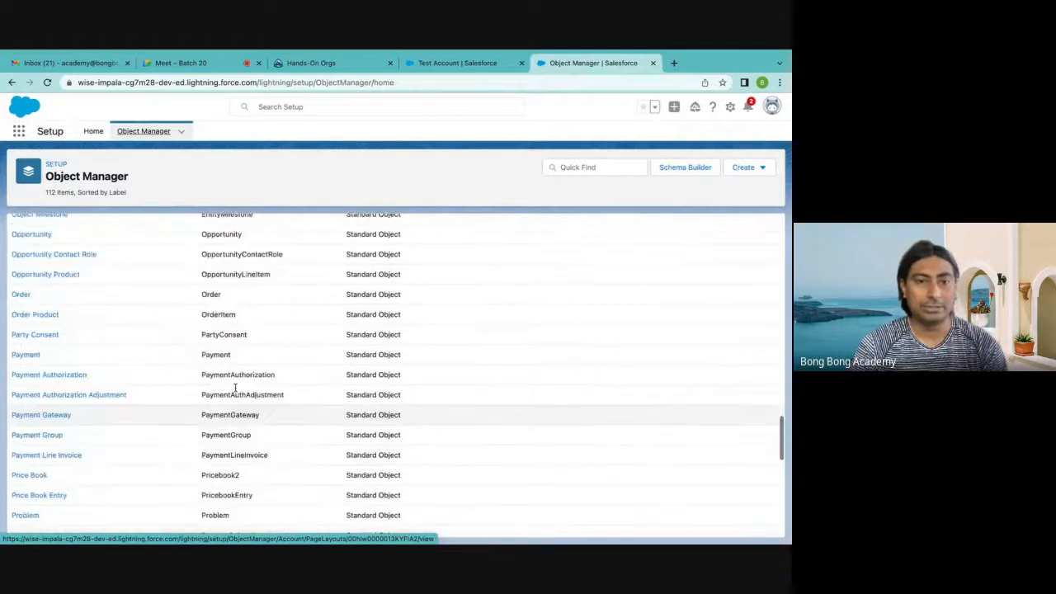
scroll(235, 388, up, 15)
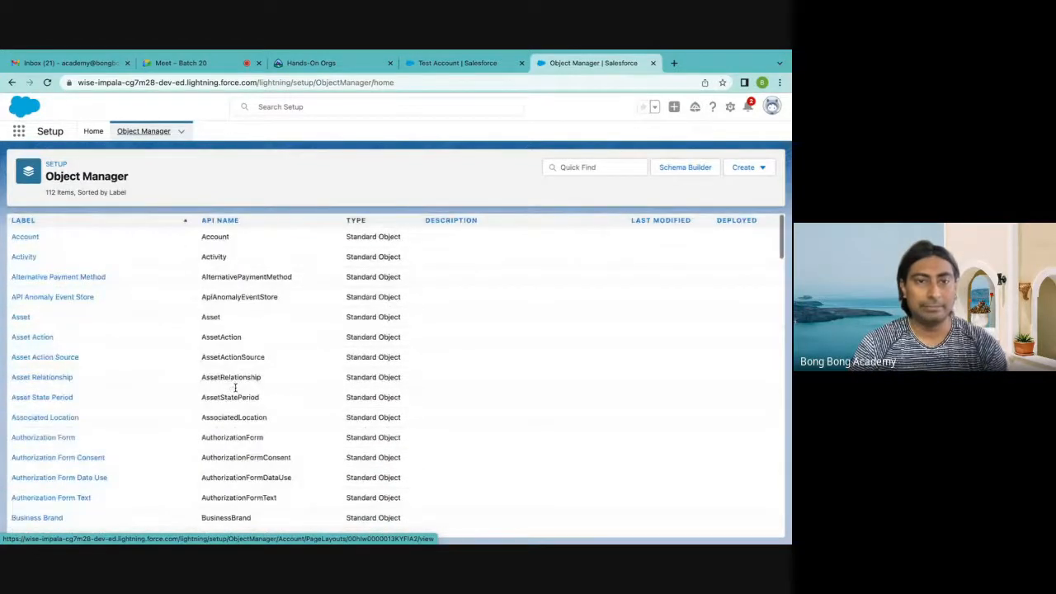
scroll(255, 349, down, 15)
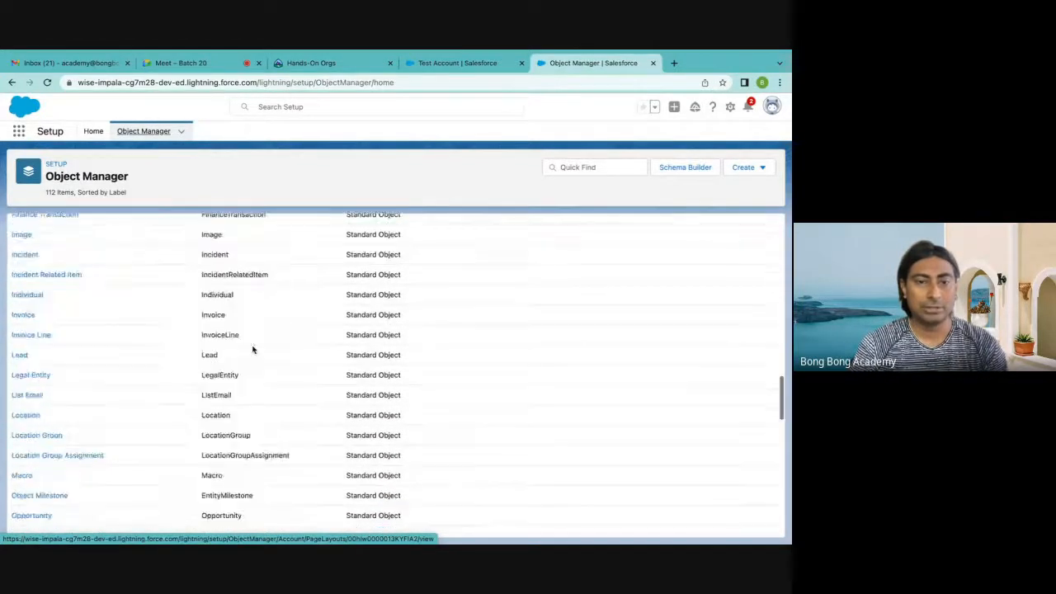
scroll(253, 349, up, 15)
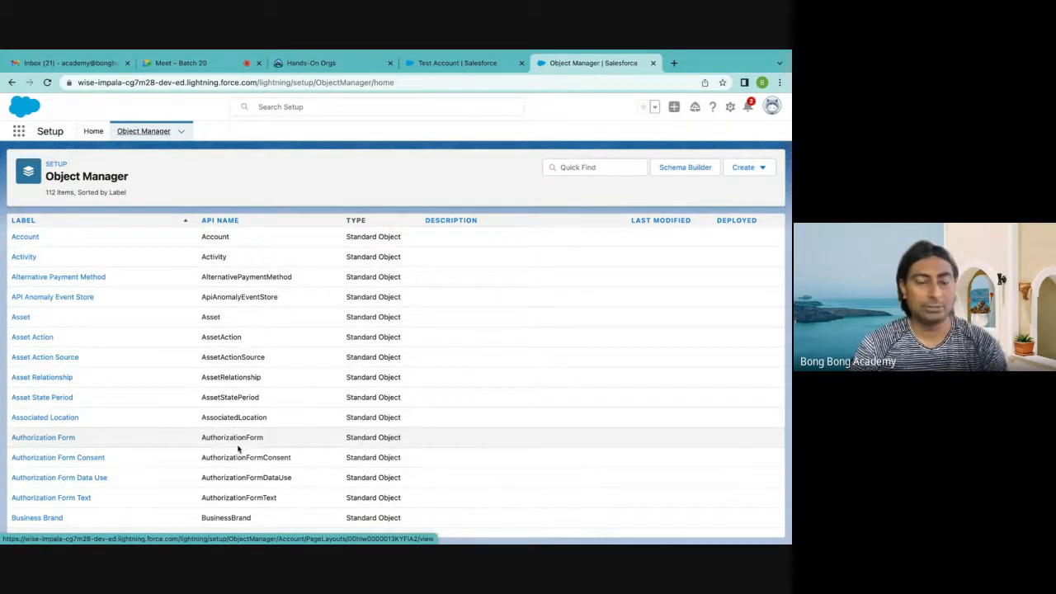
scroll(238, 446, down, 10)
scroll(237, 446, down, 15)
scroll(237, 445, up, 20)
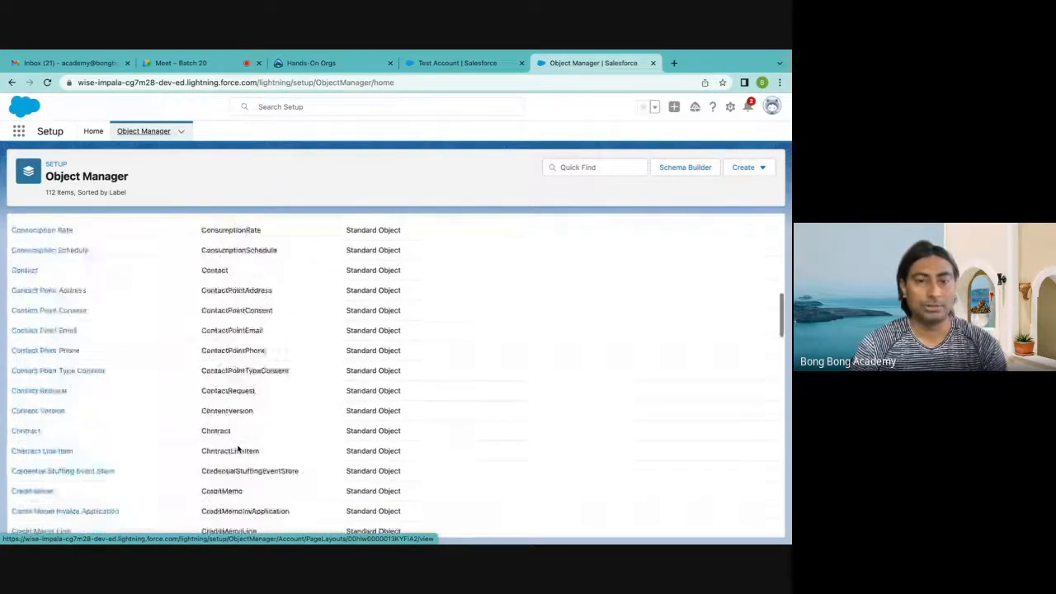
Start a new custom object from the Object Manager and set its label to Application
click(763, 169)
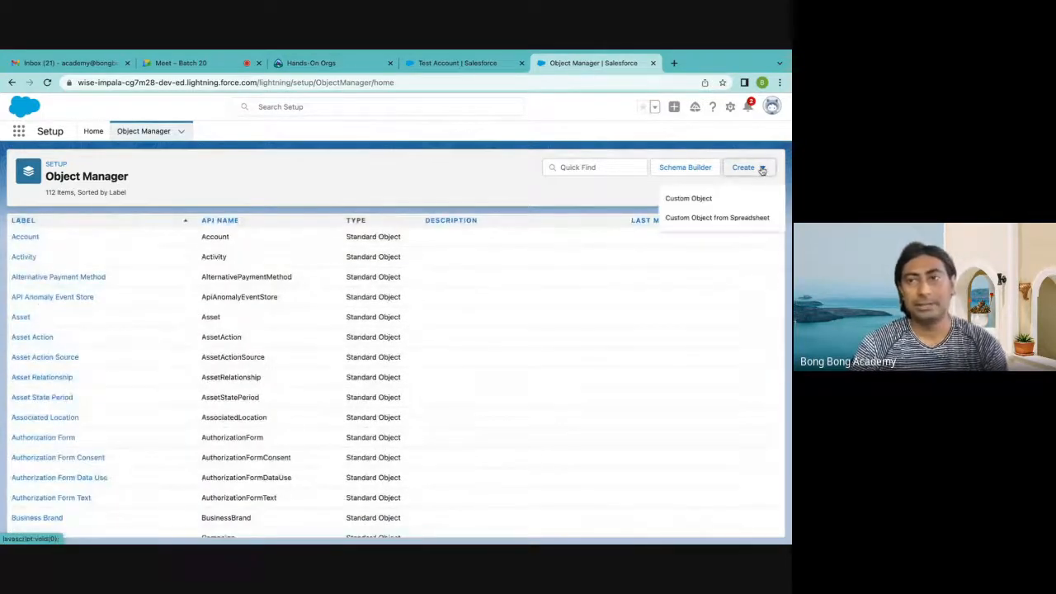
click(684, 202)
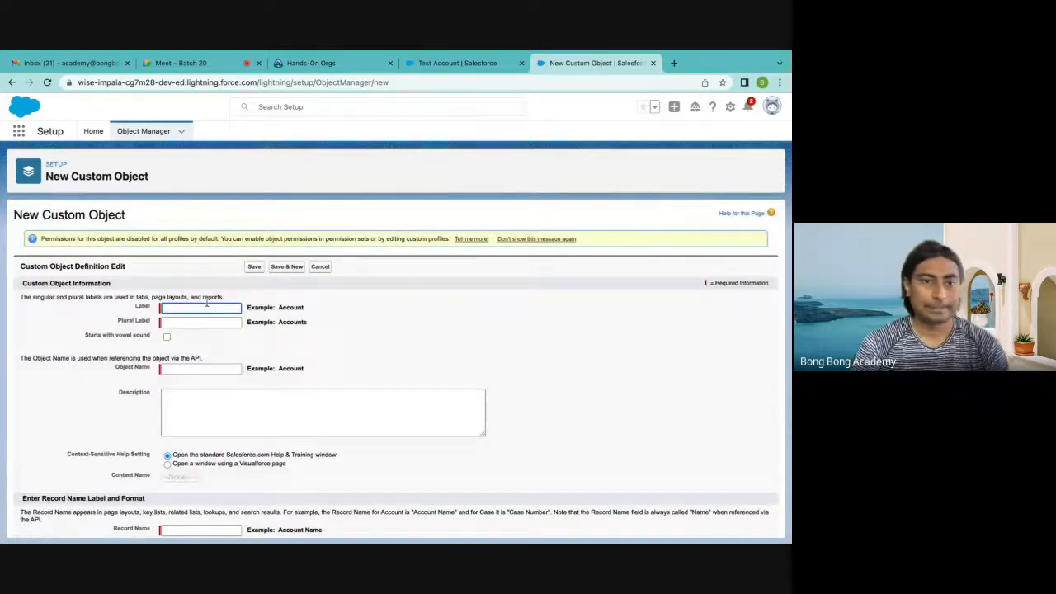
click(191, 307)
text(Application)
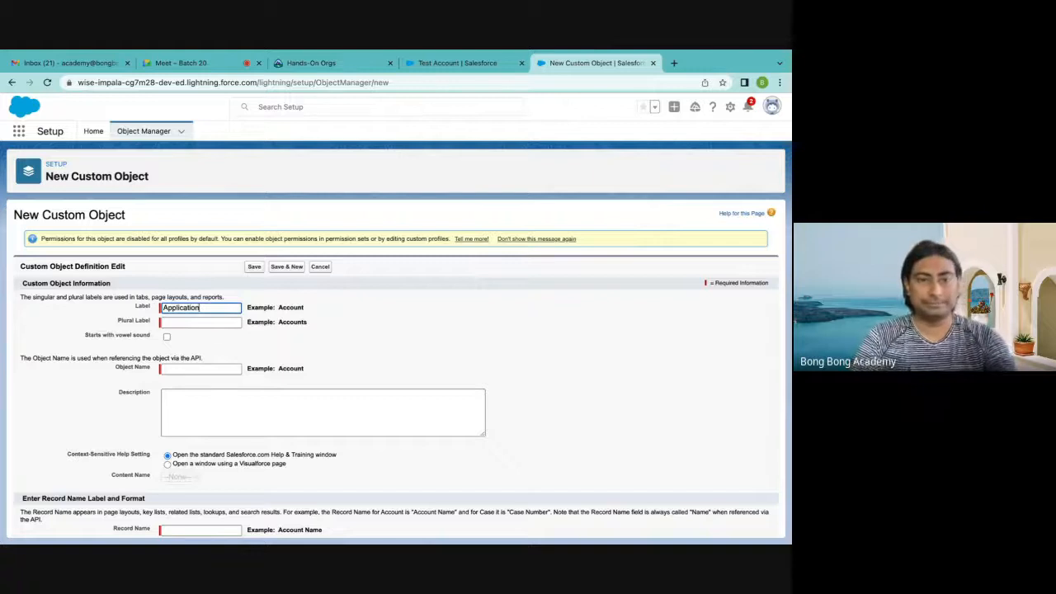
Set the object's plural label to Applications and mark it as starting with a vowel sound
click(220, 322)
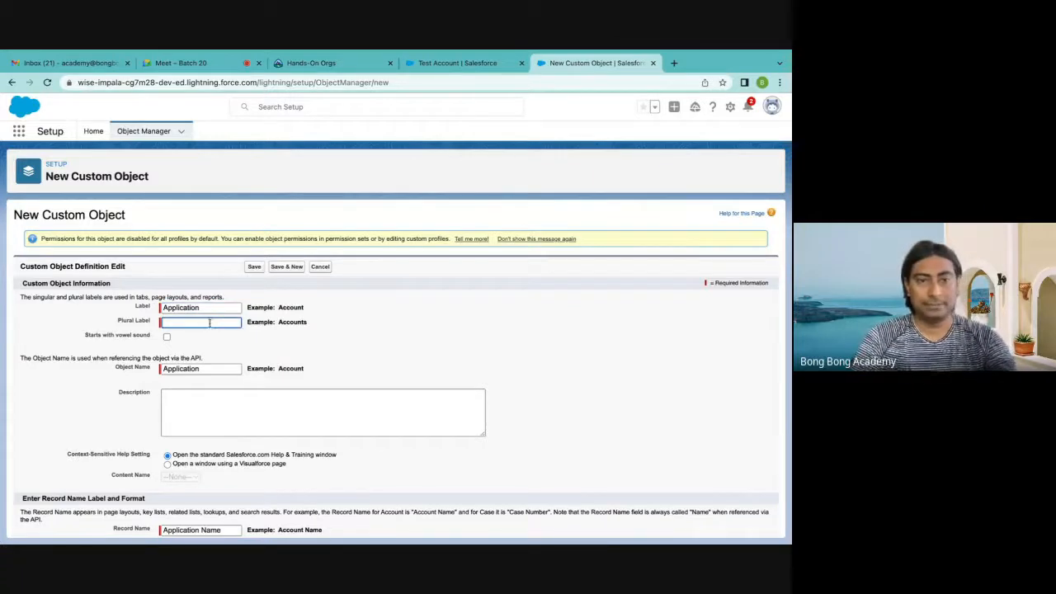
double_click(180, 307)
key(ctrl+c)
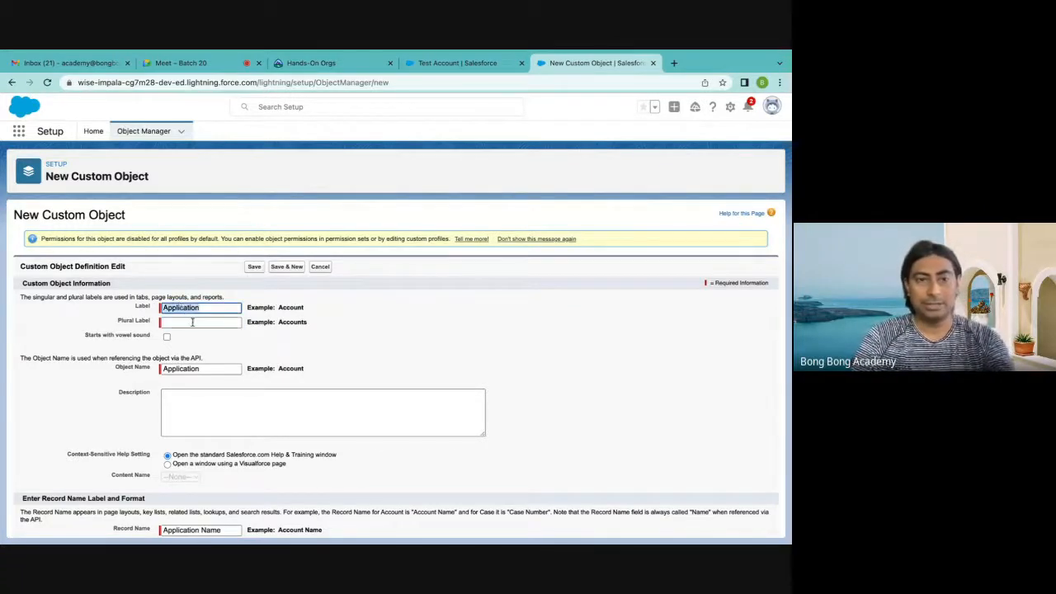
click(195, 322)
key(ctrl+v)
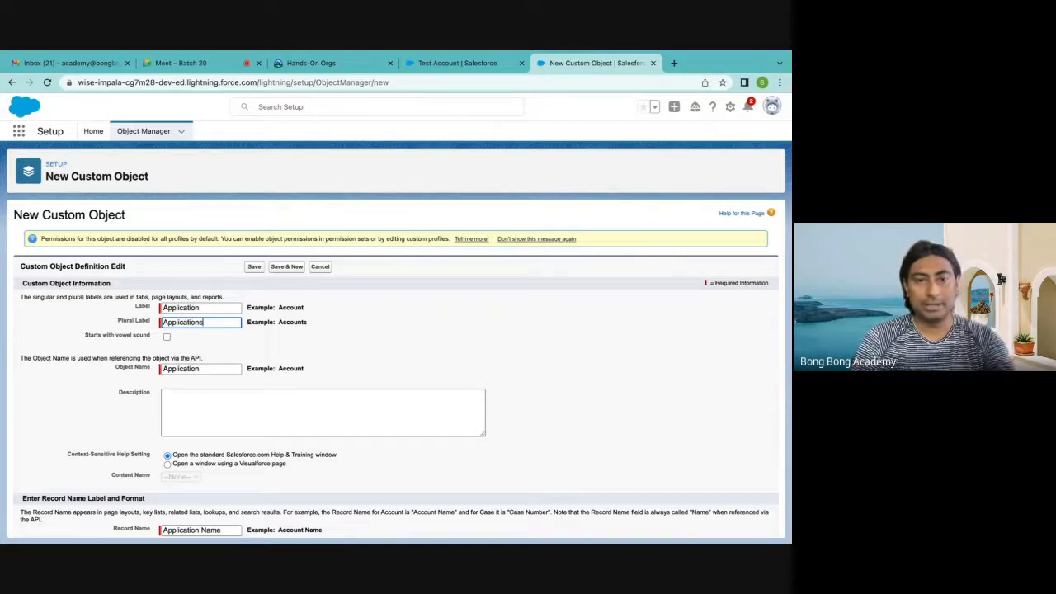
click(270, 343)
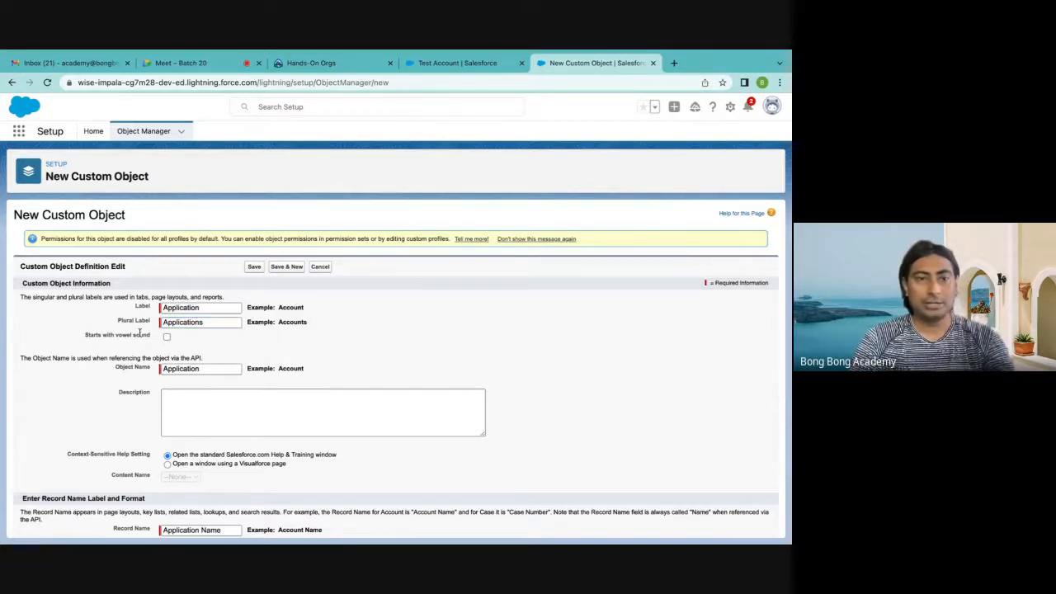
click(166, 336)
scroll(241, 350, down, 1)
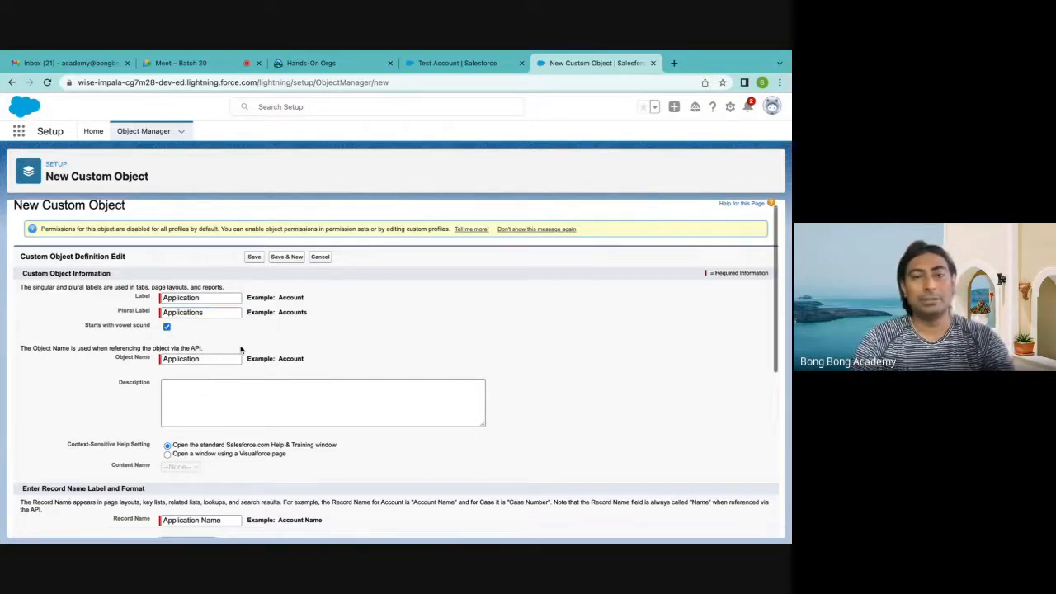
Set the data type of the Application object's record name to Auto Number
scroll(241, 350, down, 4)
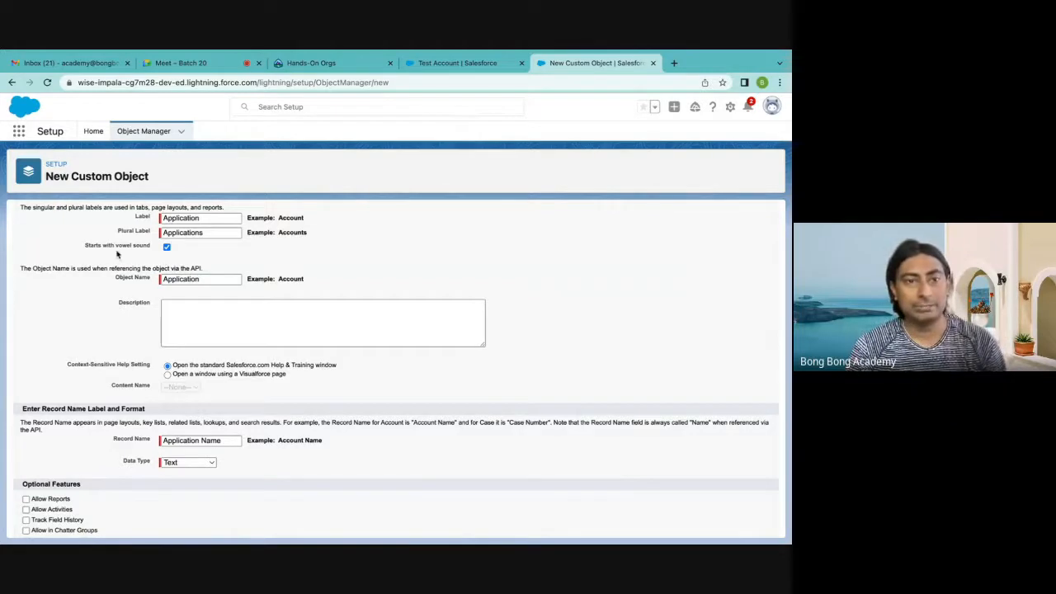
scroll(202, 260, down, 1)
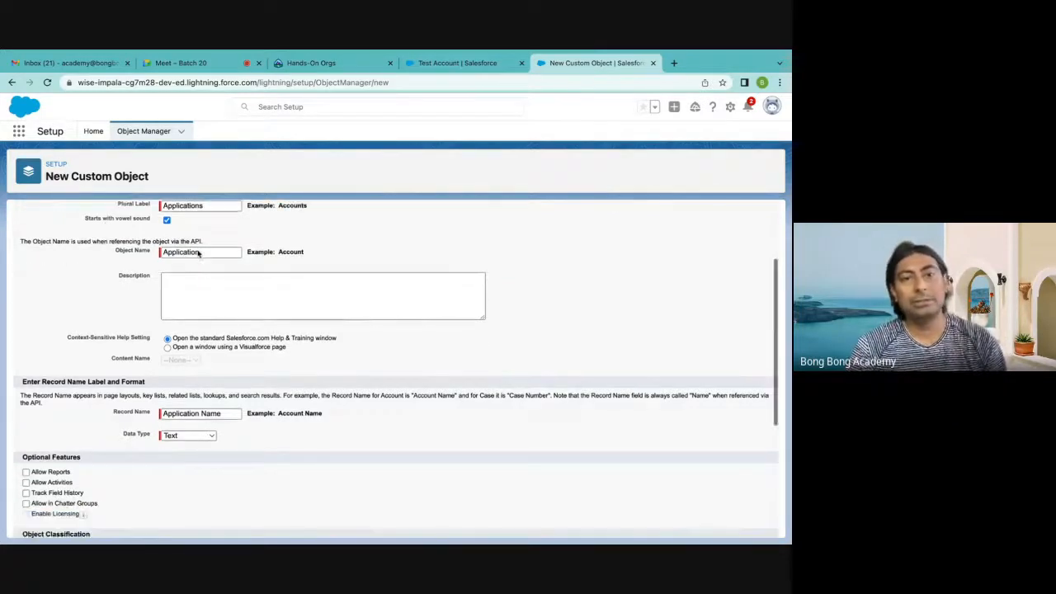
scroll(210, 273, up, 2)
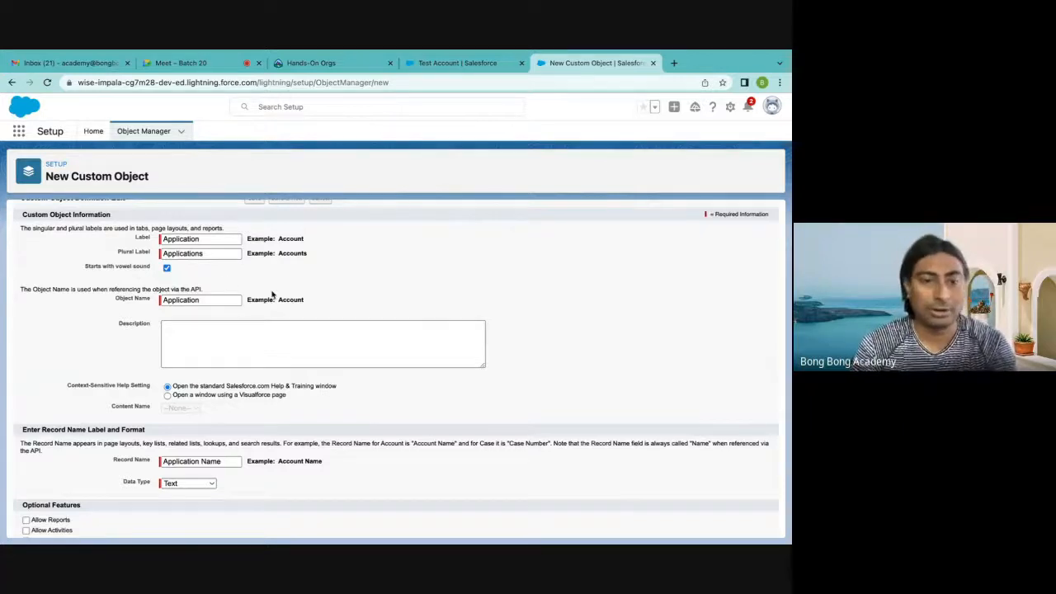
scroll(272, 293, down, 3)
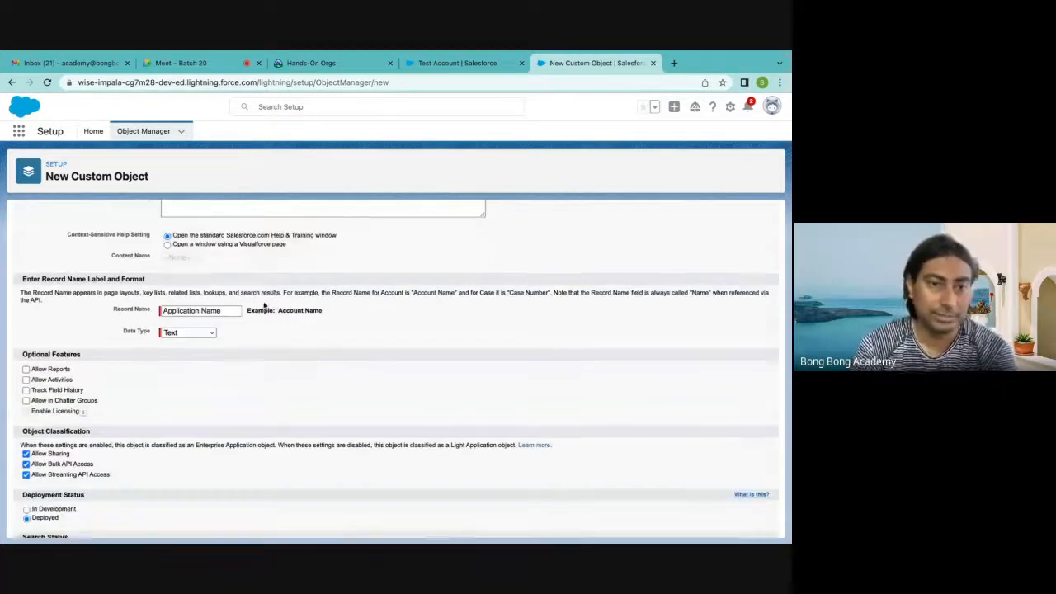
click(204, 334)
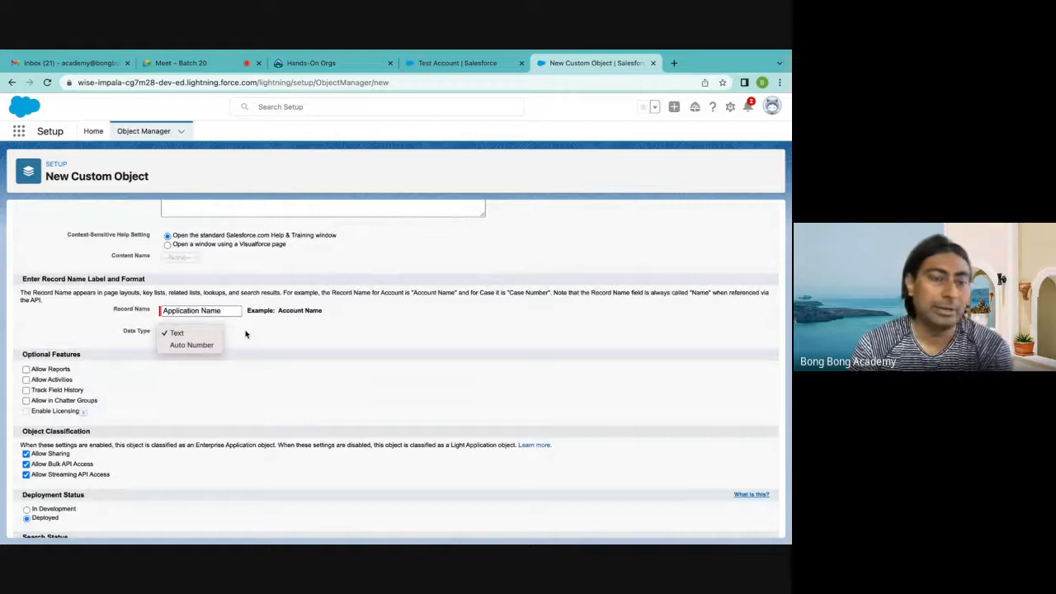
click(245, 334)
click(210, 337)
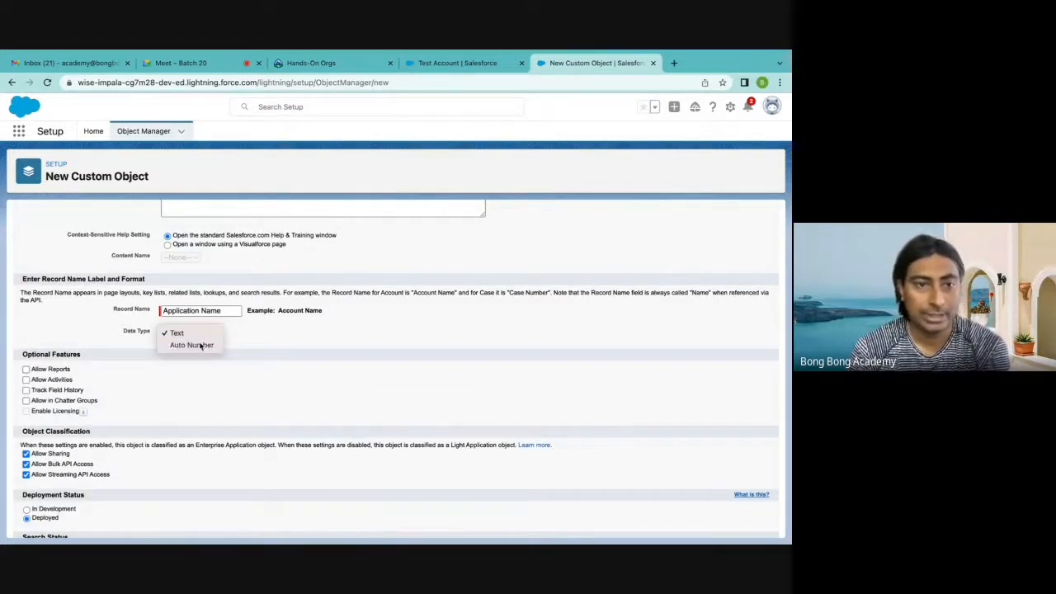
click(198, 345)
Set the record name's display format to A-{0000} and its starting number to 1
click(192, 345)
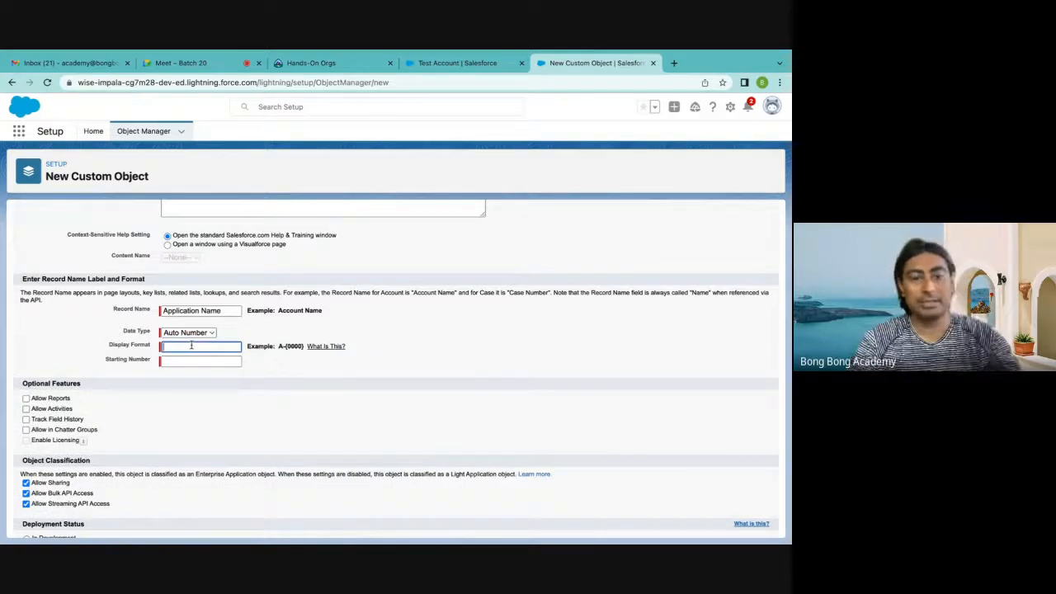
text(A-{000)
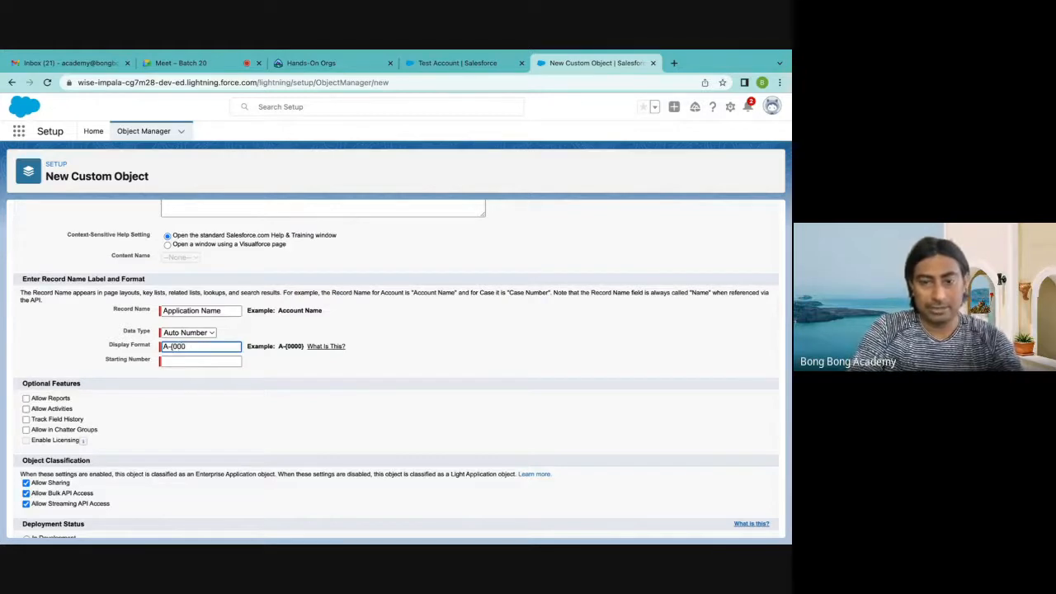
text(0})
click(203, 359)
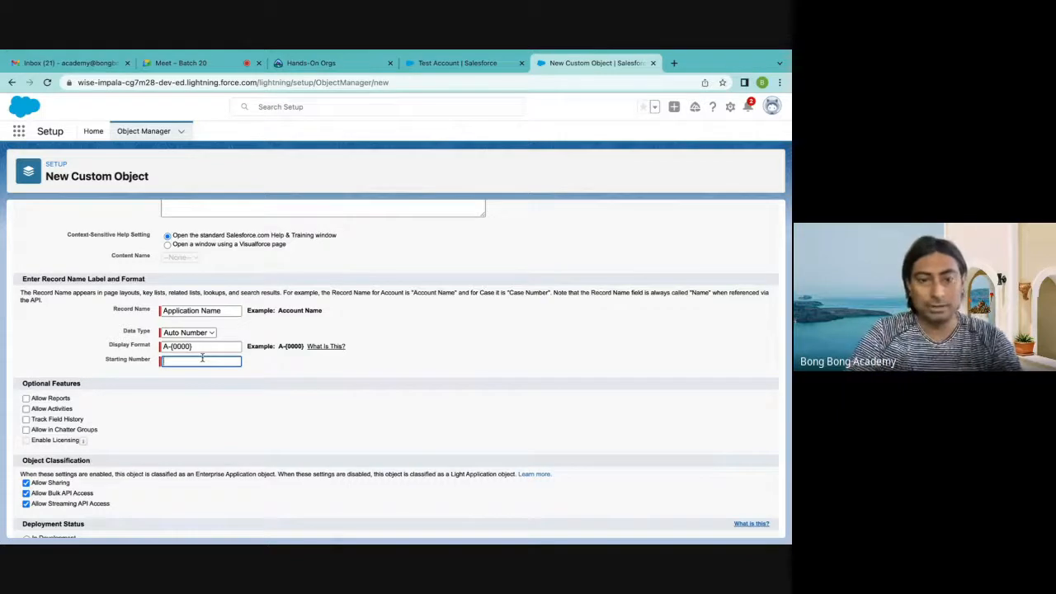
click(205, 391)
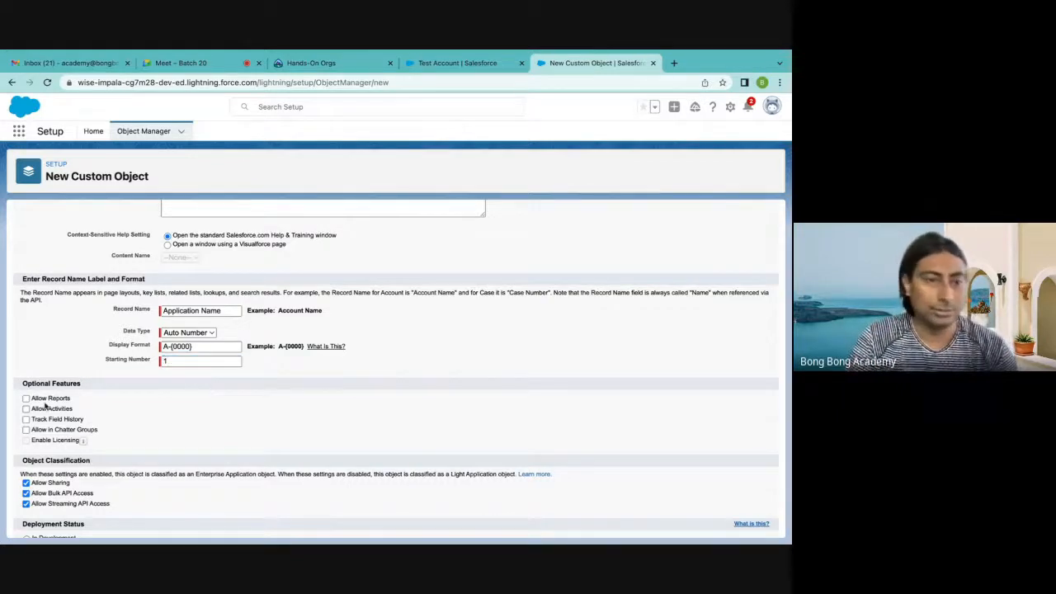
Save the Application custom object with the default optional features and bring up its fields and relationships
scroll(45, 404, down, 1)
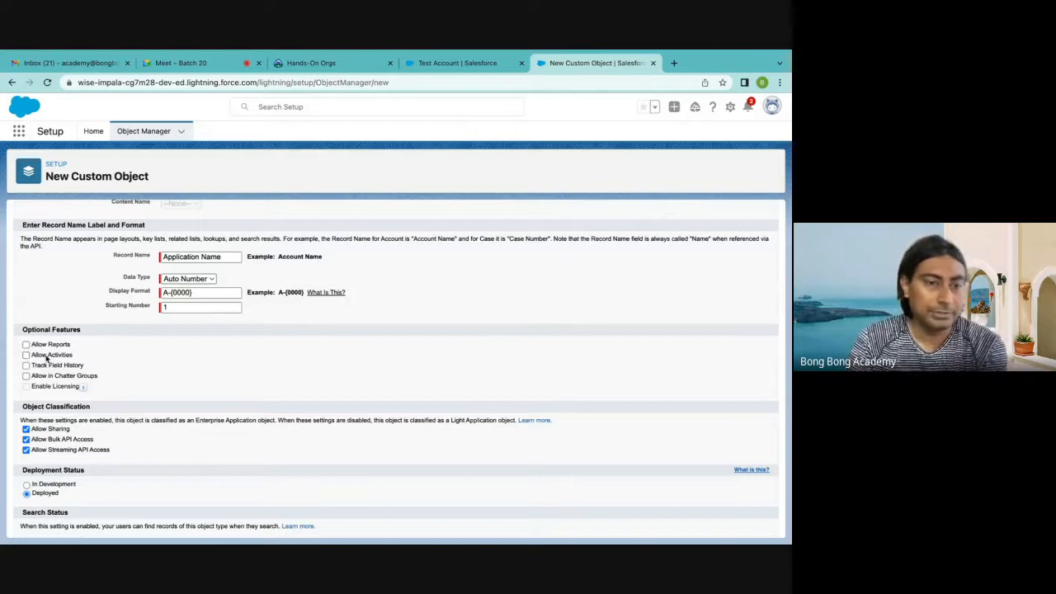
scroll(47, 357, down, 2)
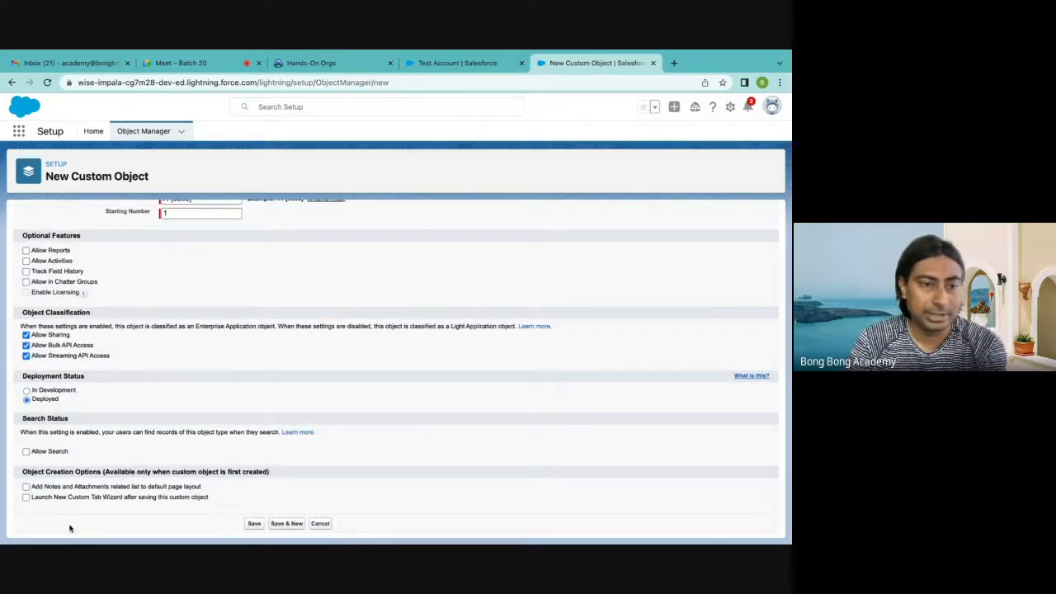
click(255, 523)
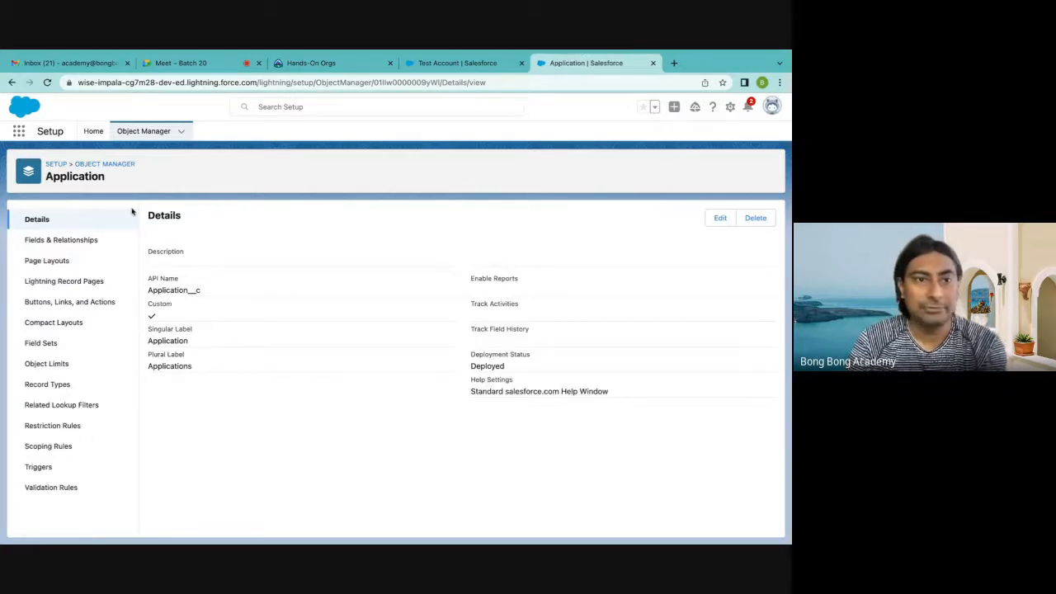
click(62, 240)
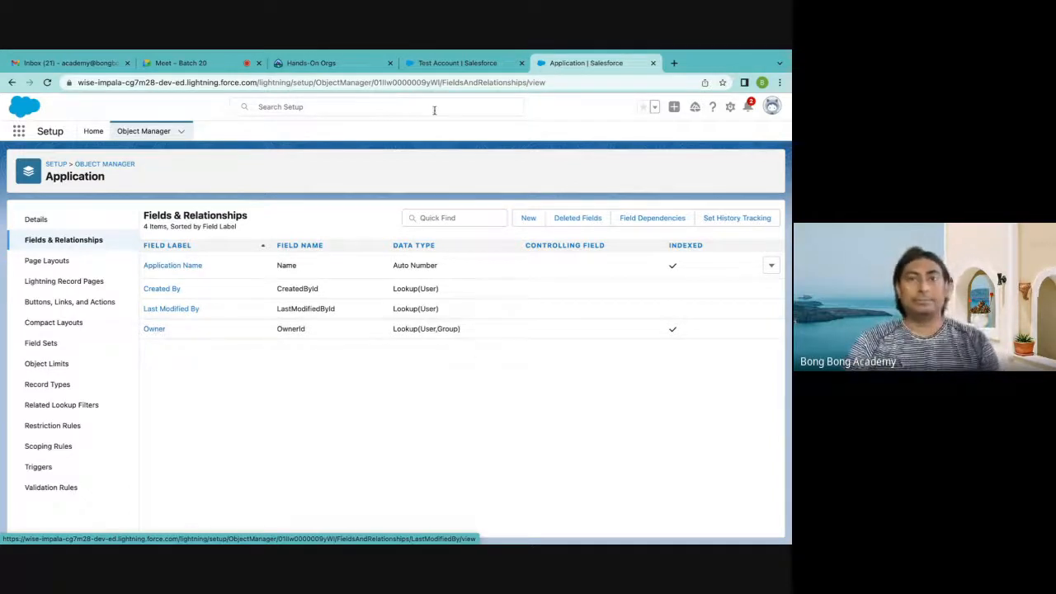
Go to the Accounts list in the Sales app and search the available apps and items for "appl"
click(439, 71)
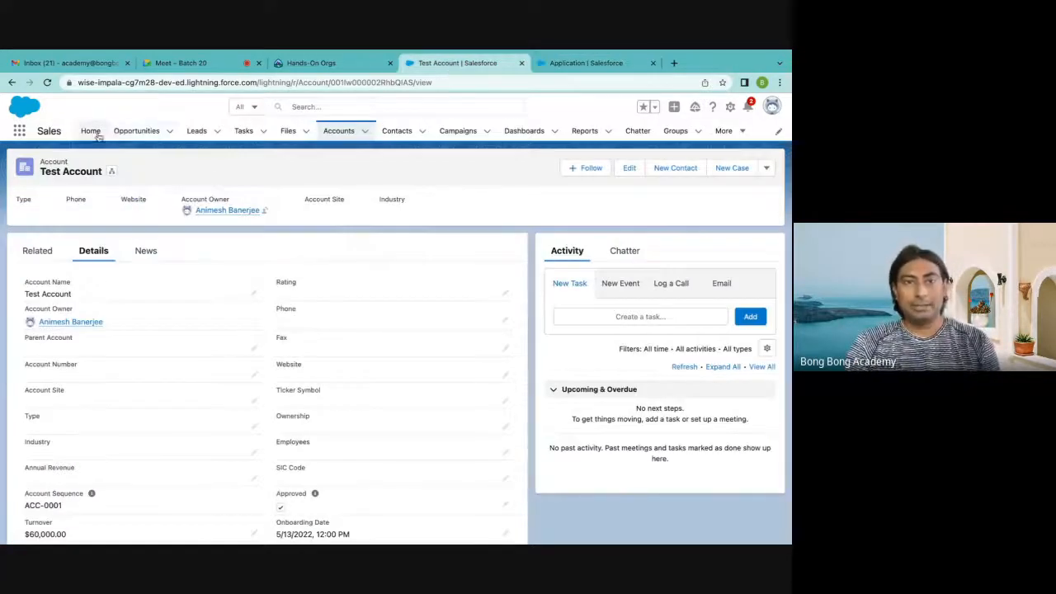
click(342, 130)
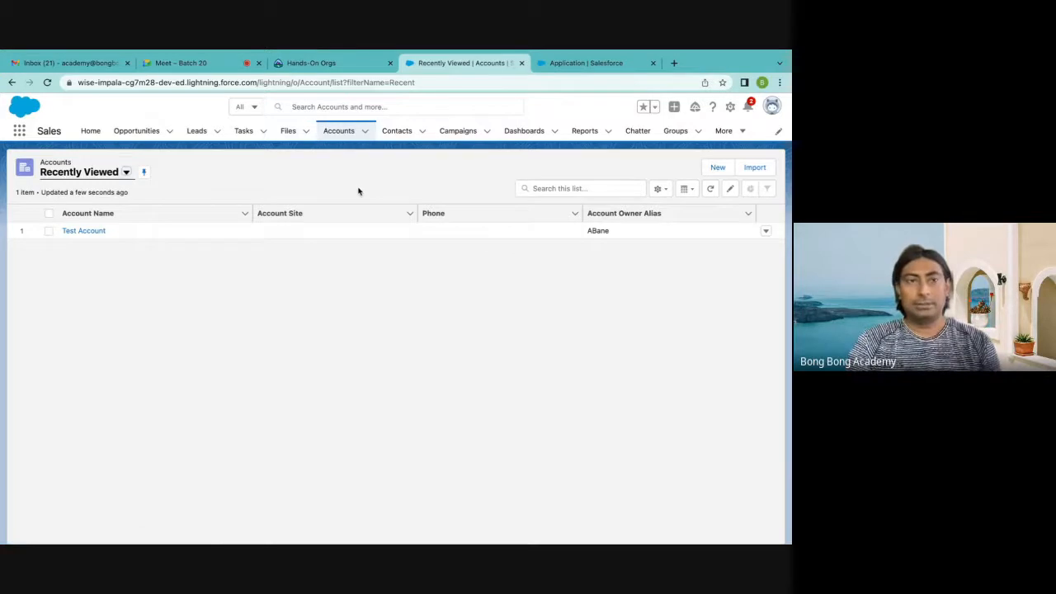
click(19, 133)
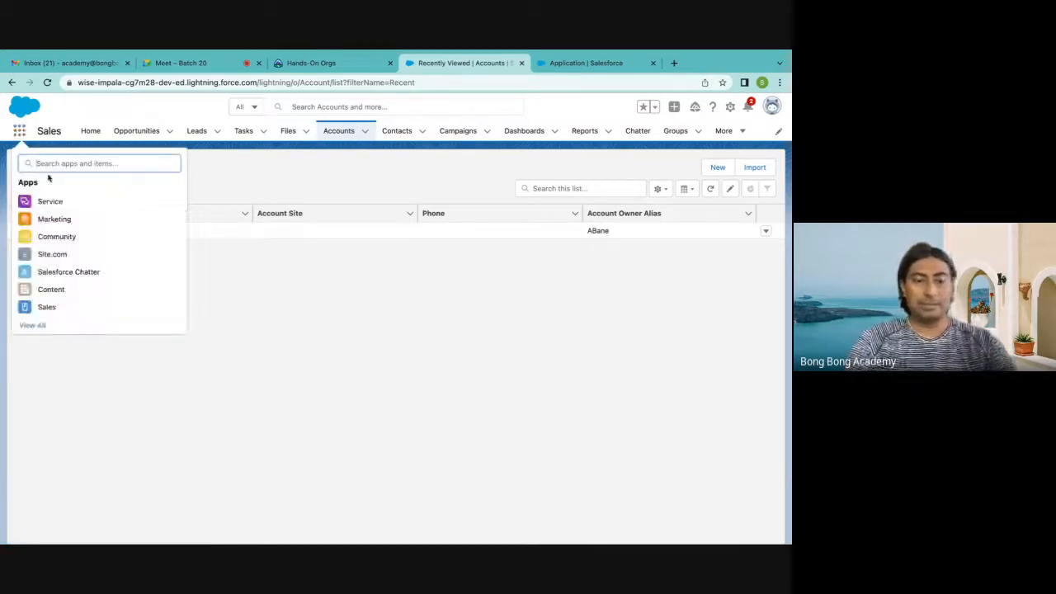
text(appl)
key(BackSpace)
key(BackSpace)
key(BackSpace)
key(BackSpace)
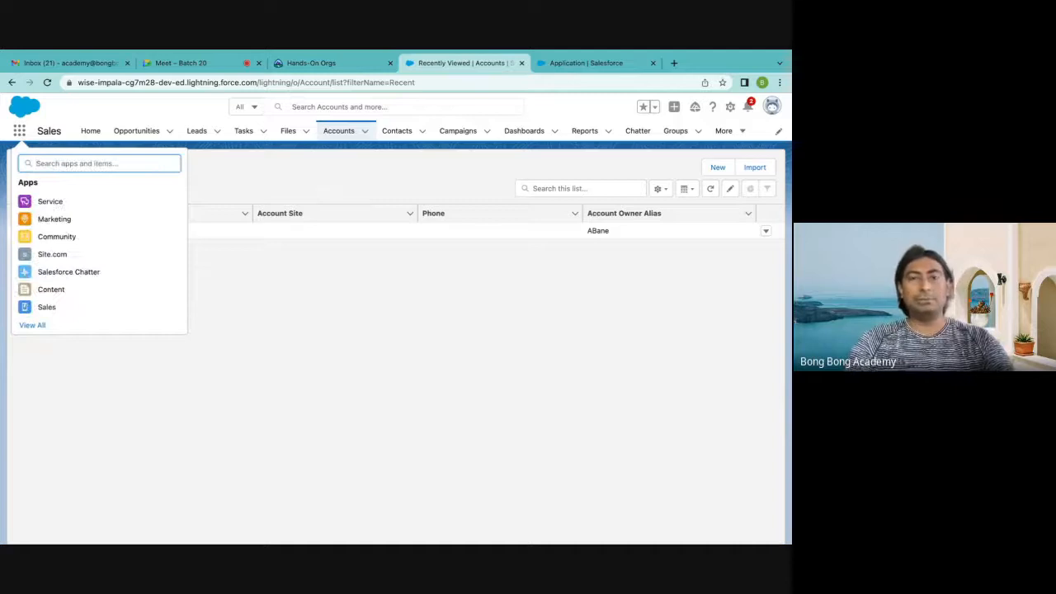
click(344, 189)
Return to the setup home, search the settings for "tab" and bring up the Tabs page
click(575, 64)
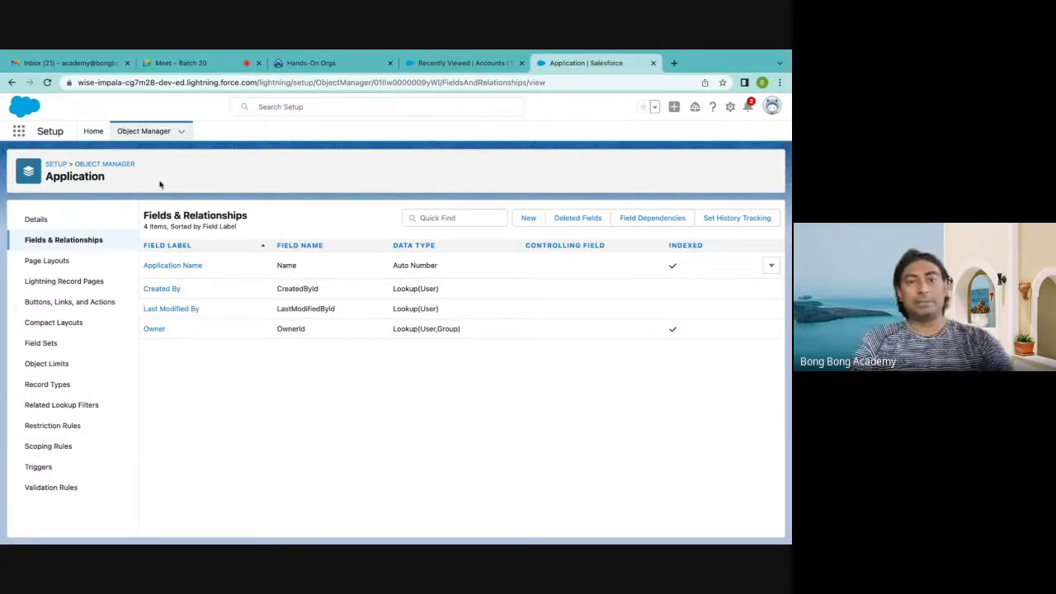
click(57, 165)
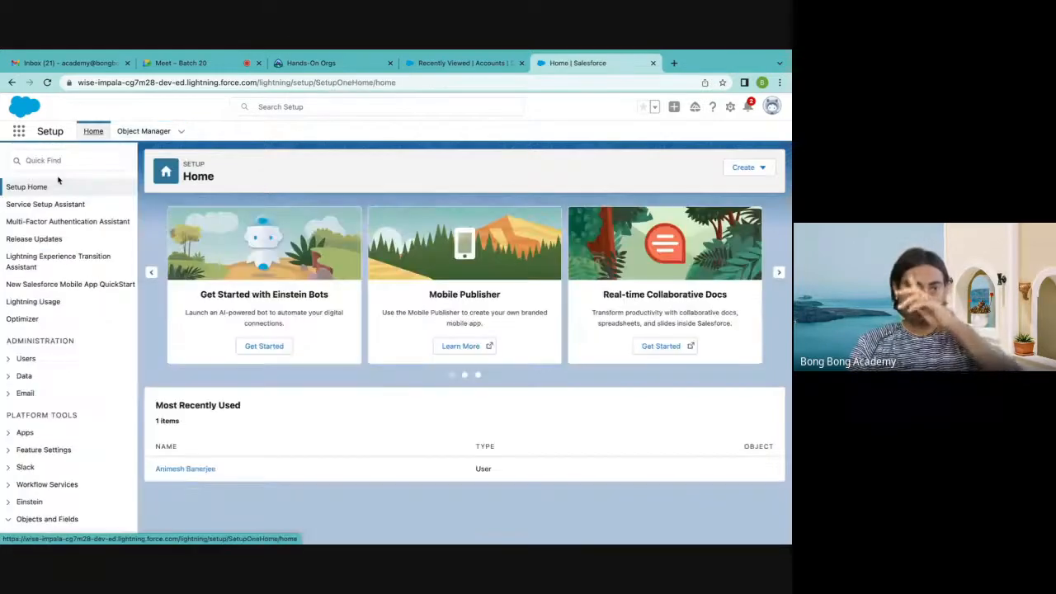
click(74, 161)
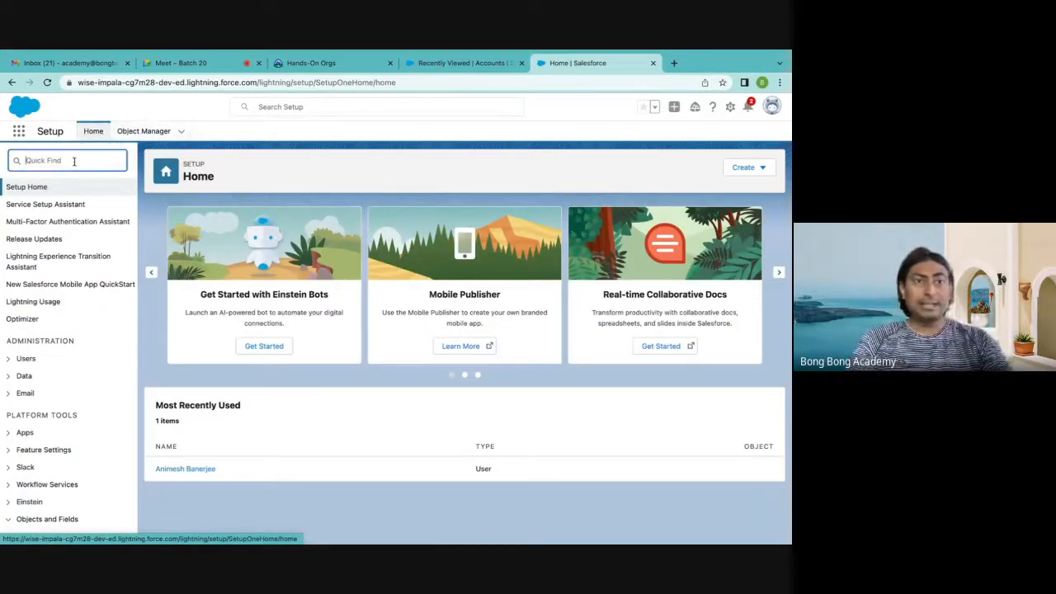
text(tab)
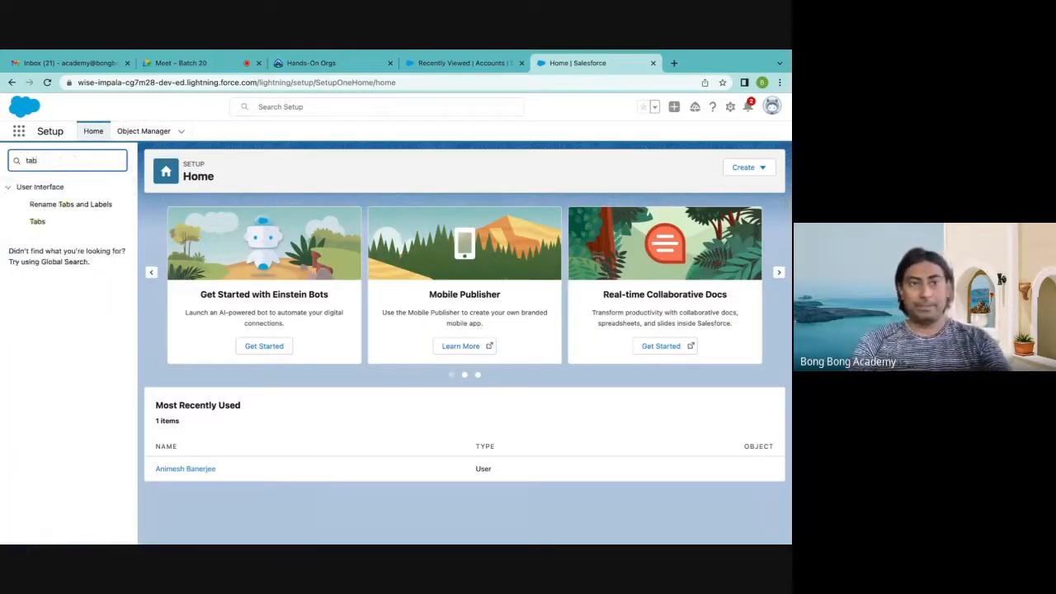
click(38, 223)
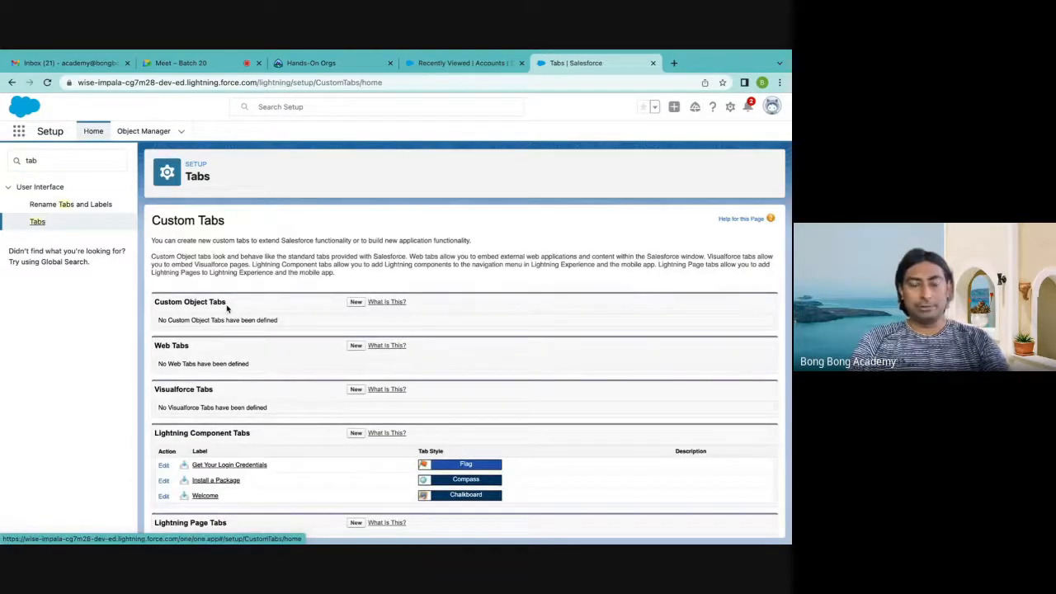
Start a new custom object tab for the Application object and give it the Train tab style
click(355, 302)
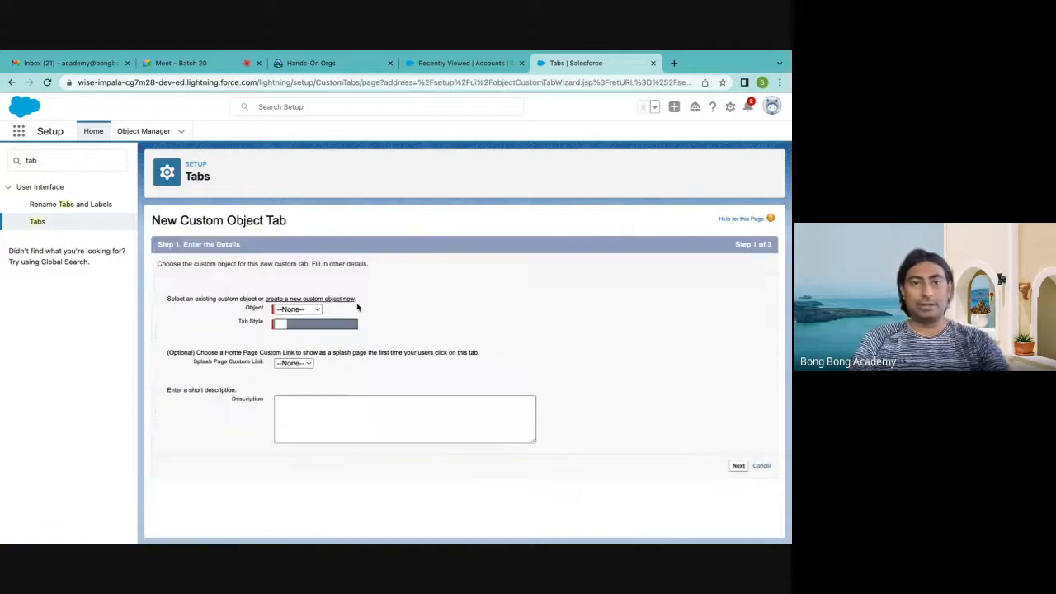
click(313, 310)
click(299, 322)
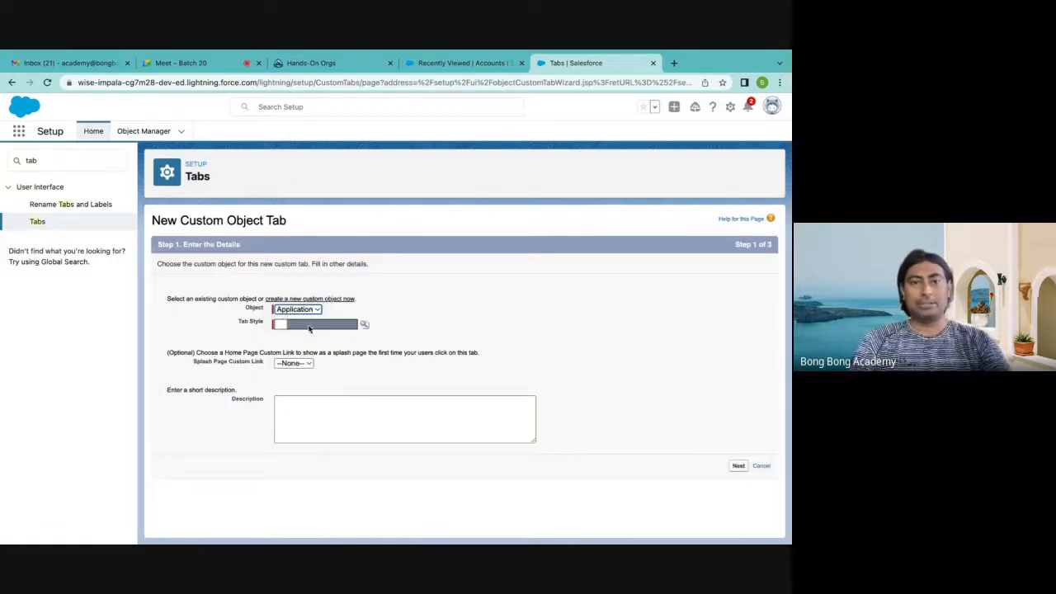
click(365, 325)
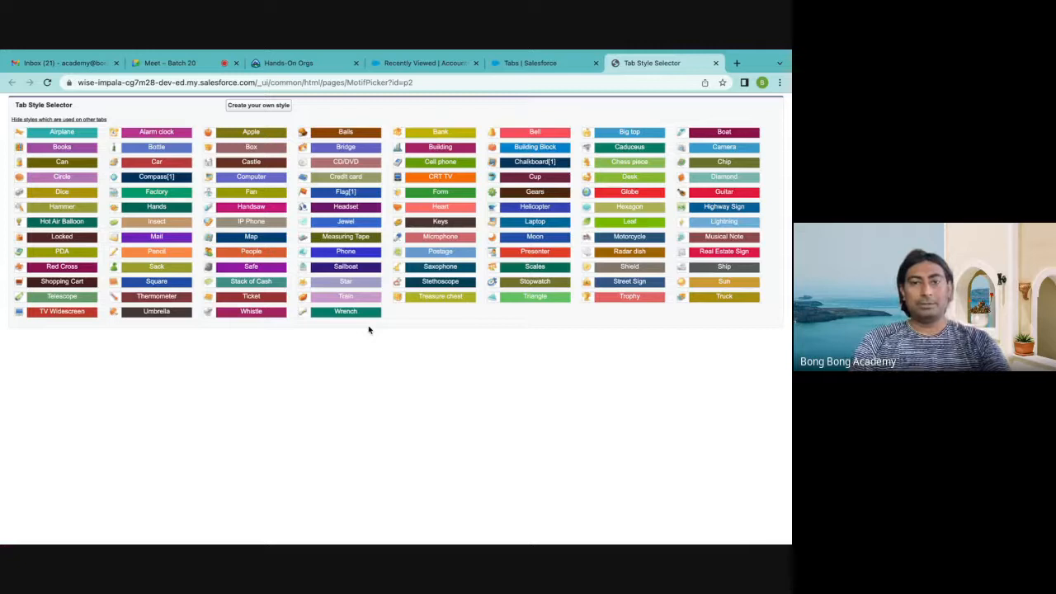
click(346, 296)
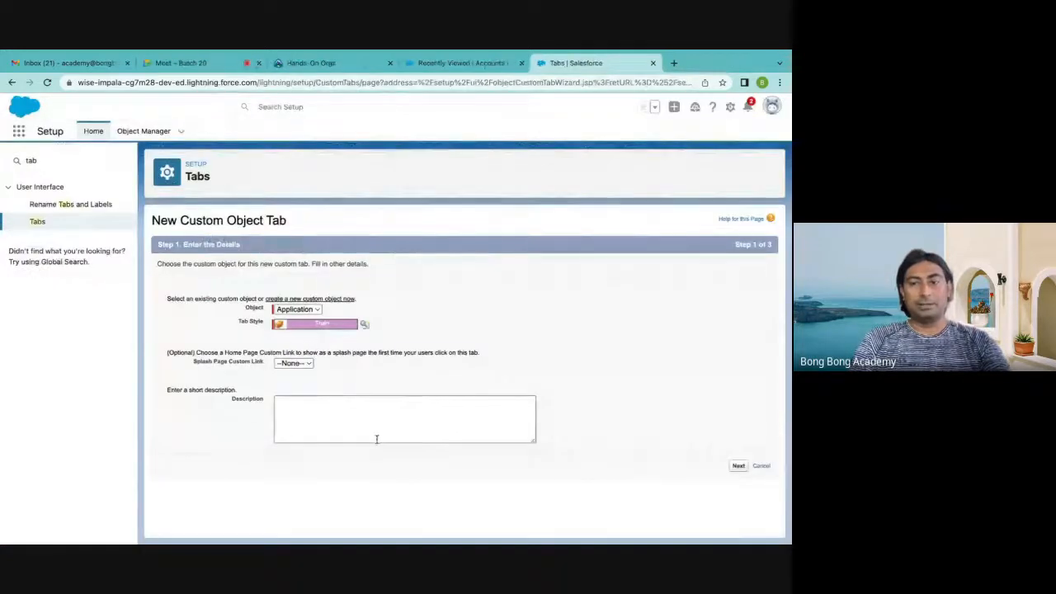
Keep the tab visibility at Default On for all profiles and save the new Application tab
click(739, 467)
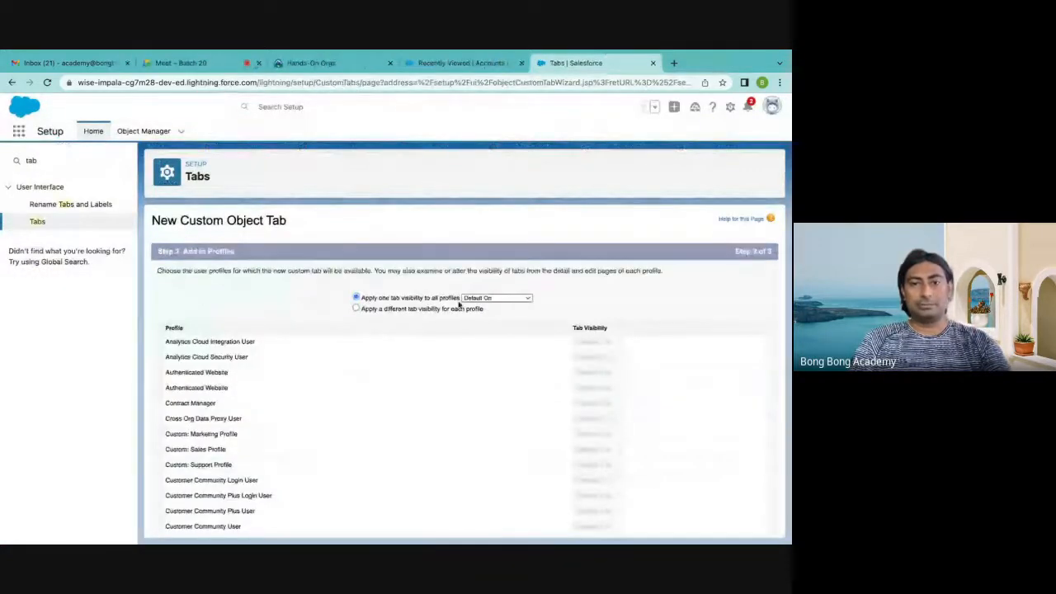
click(486, 302)
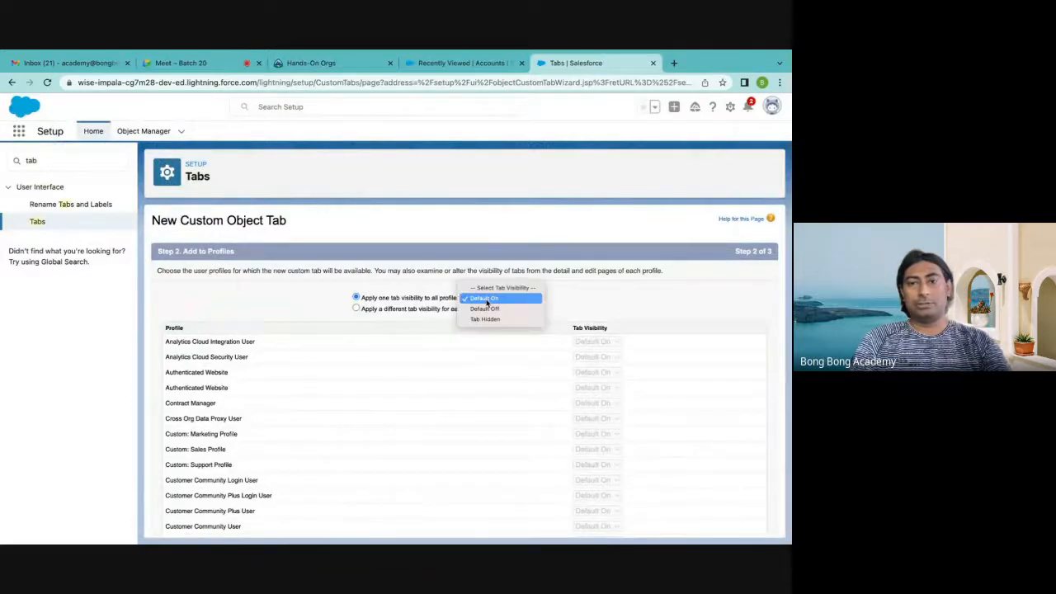
scroll(447, 271, down, 1)
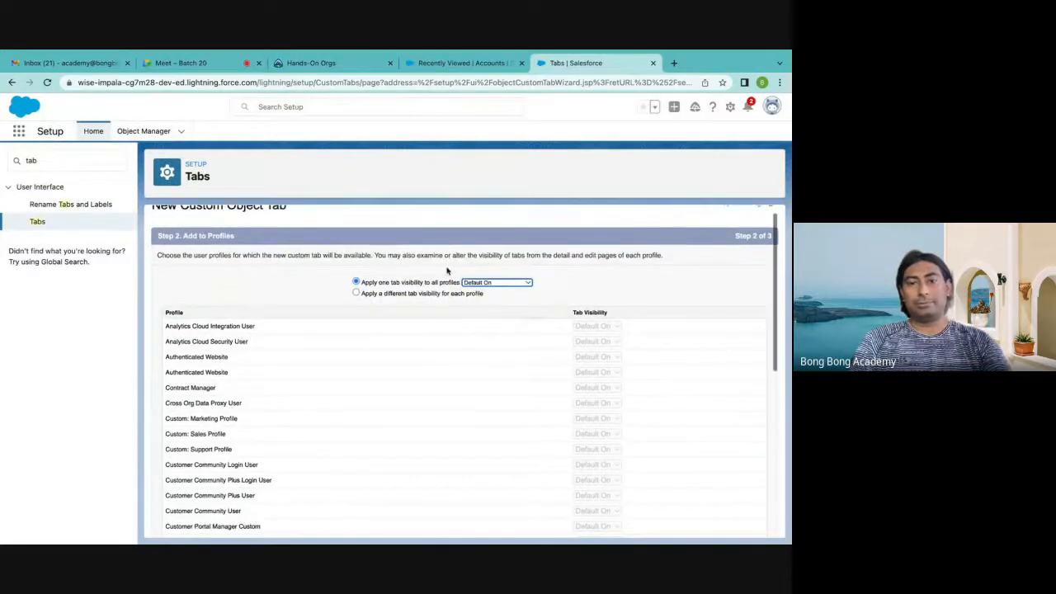
scroll(722, 505, down, 10)
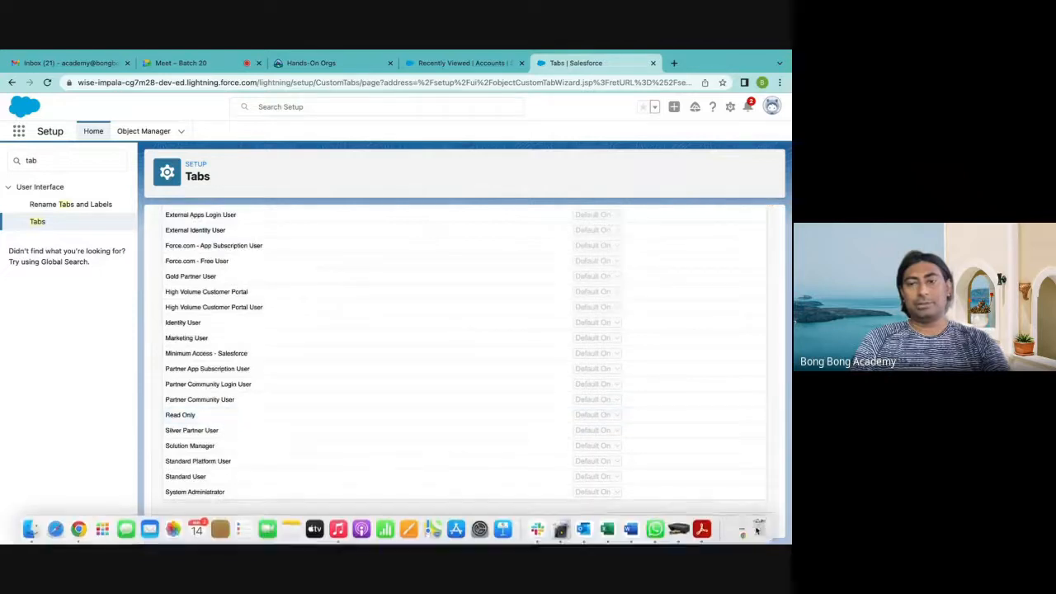
click(739, 524)
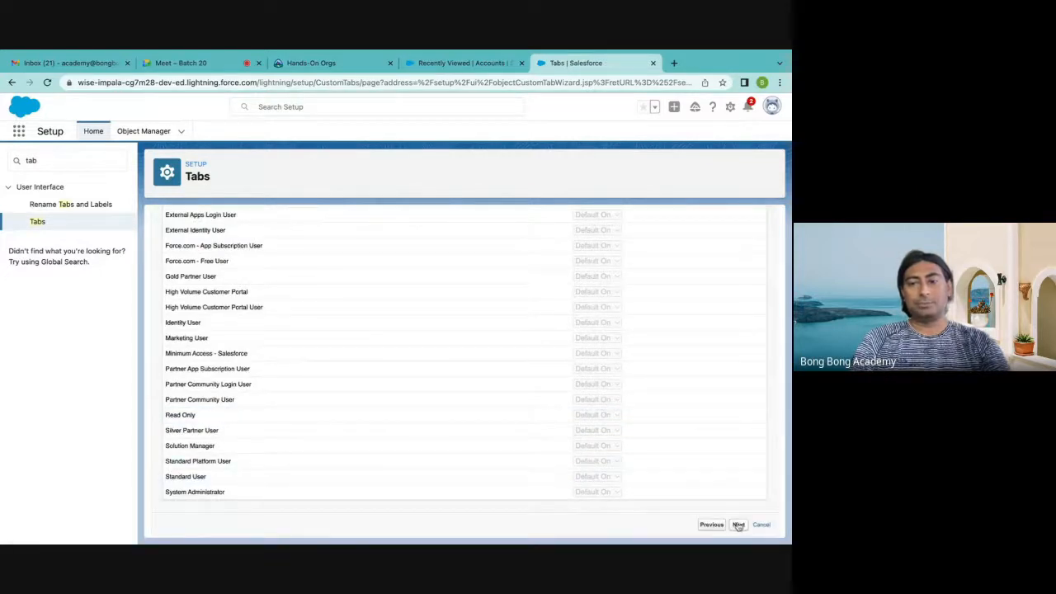
scroll(676, 363, down, 3)
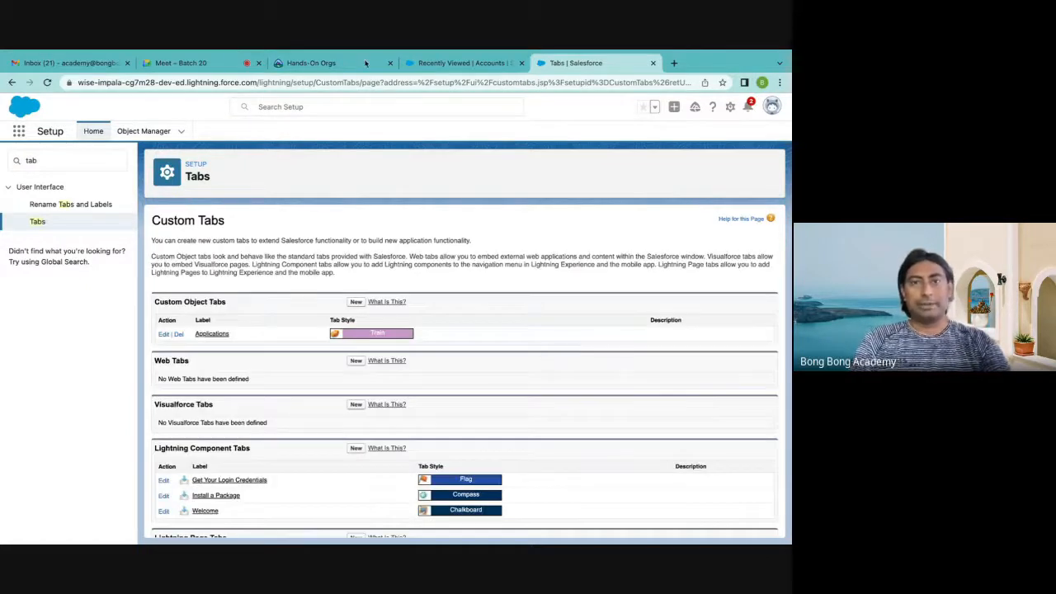
Refresh the Sales app, find the Applications list by searching apps and items for "app", and save a new Application record
click(452, 63)
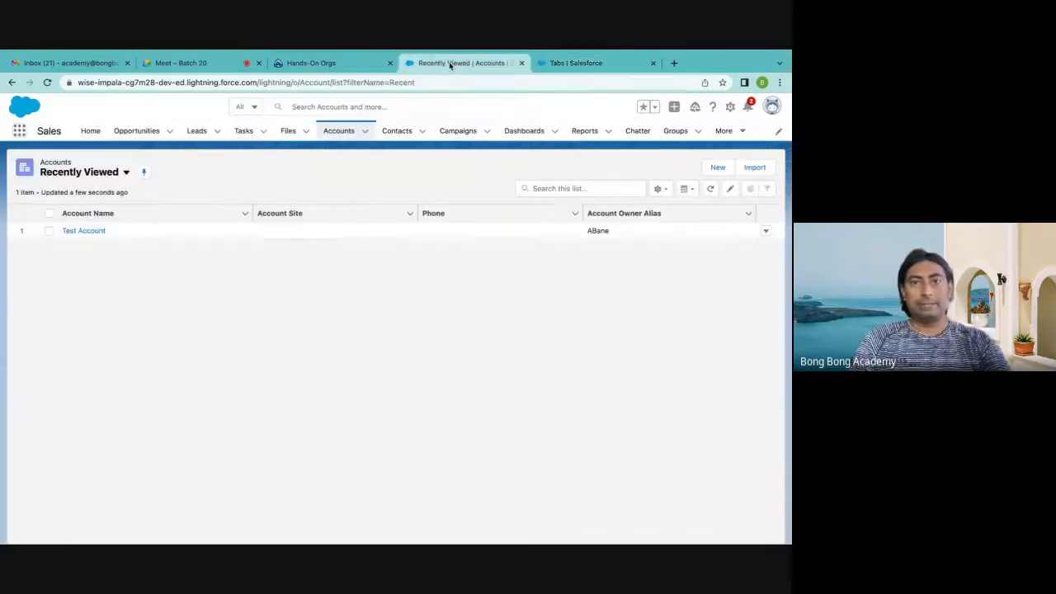
click(47, 82)
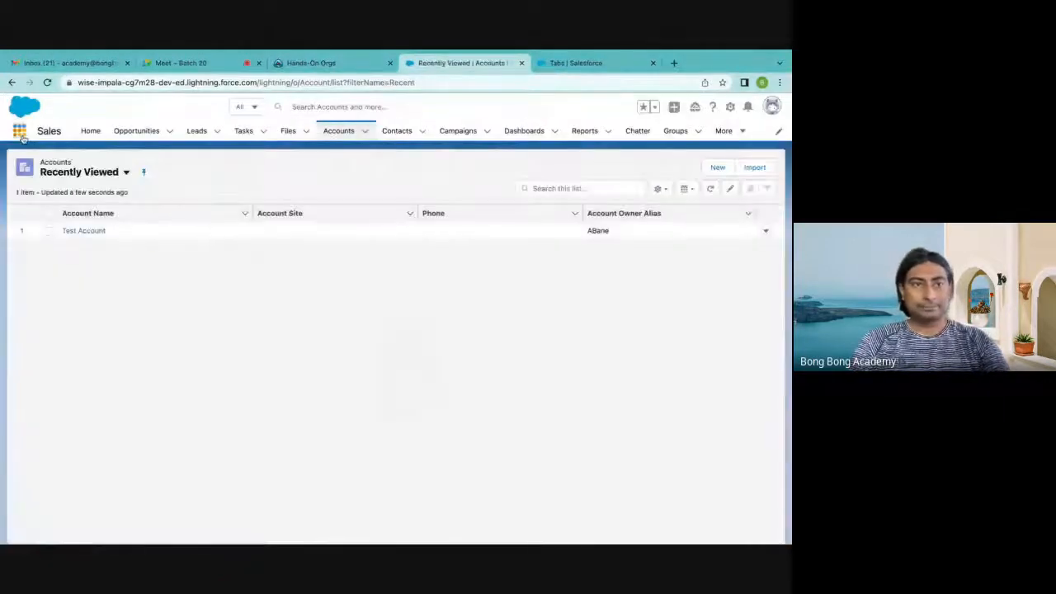
click(19, 131)
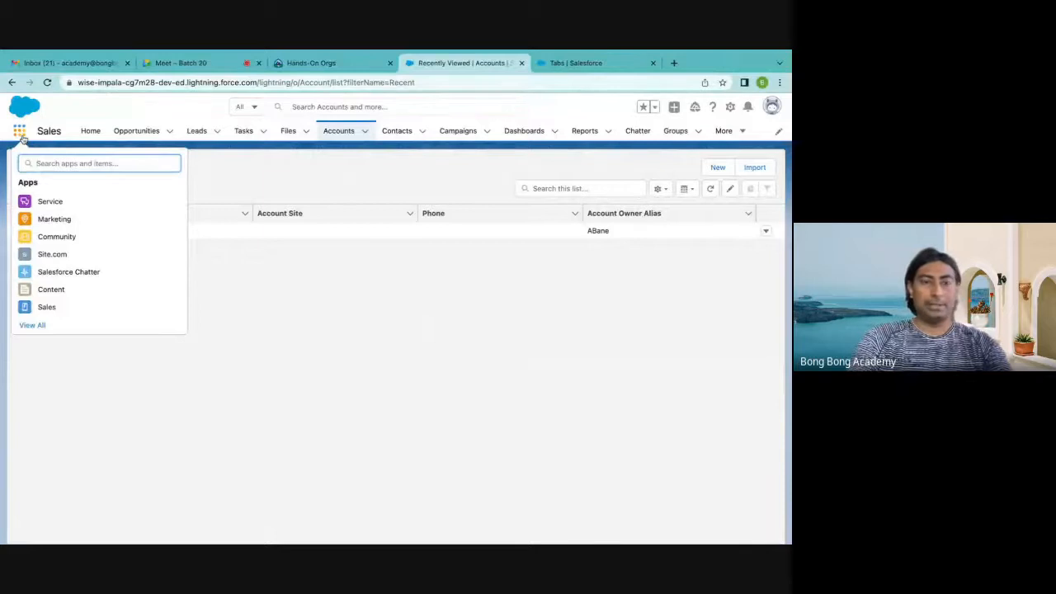
text(app)
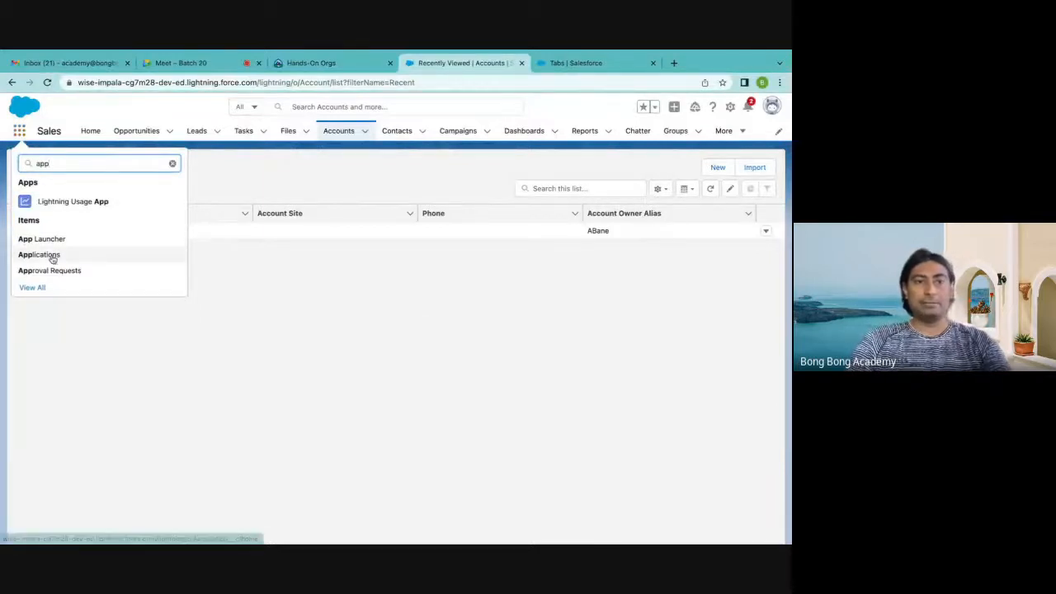
click(41, 255)
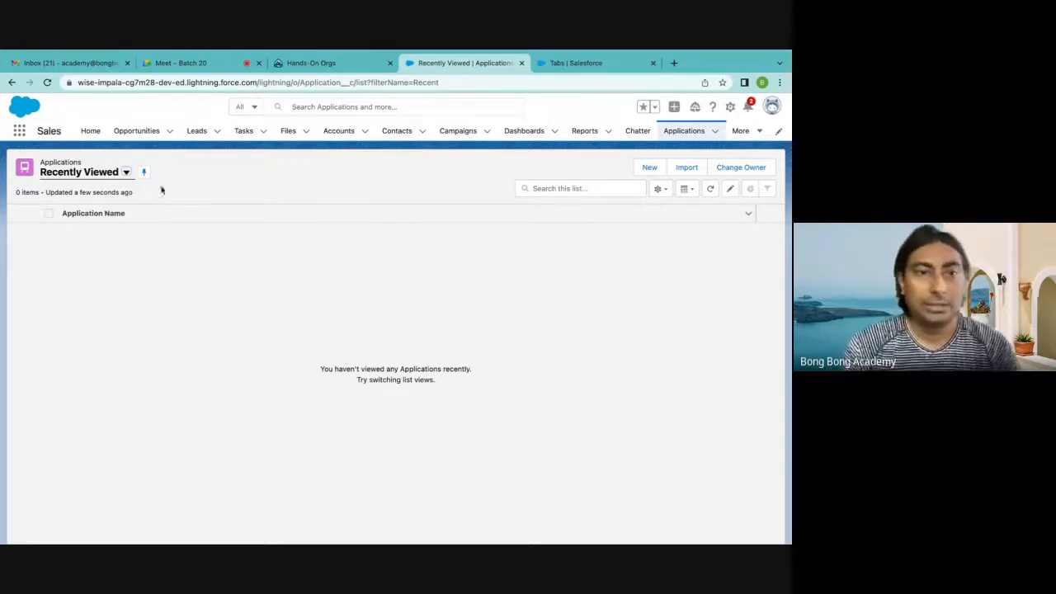
click(650, 167)
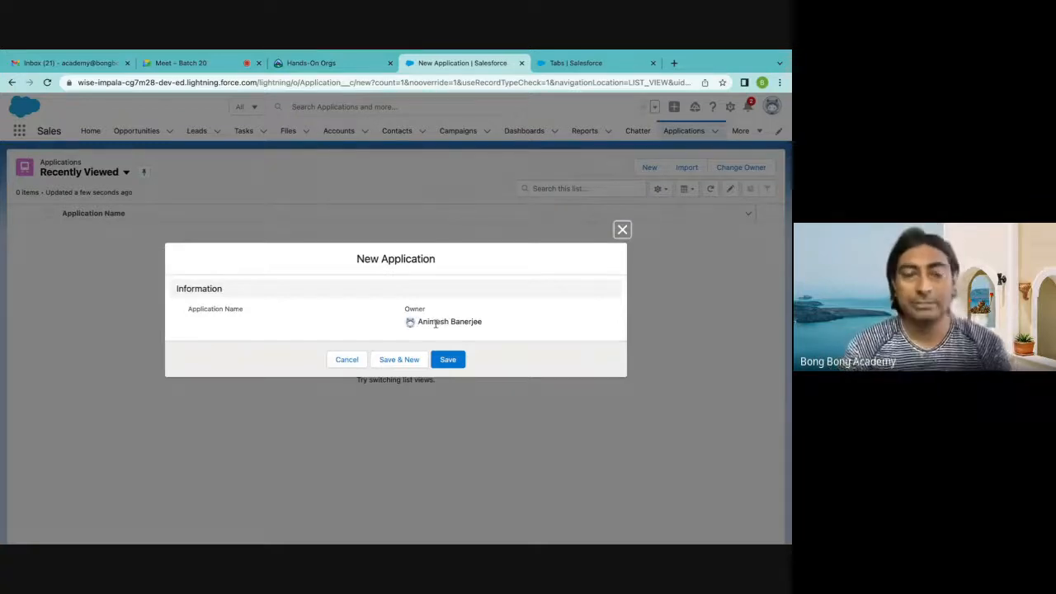
click(448, 359)
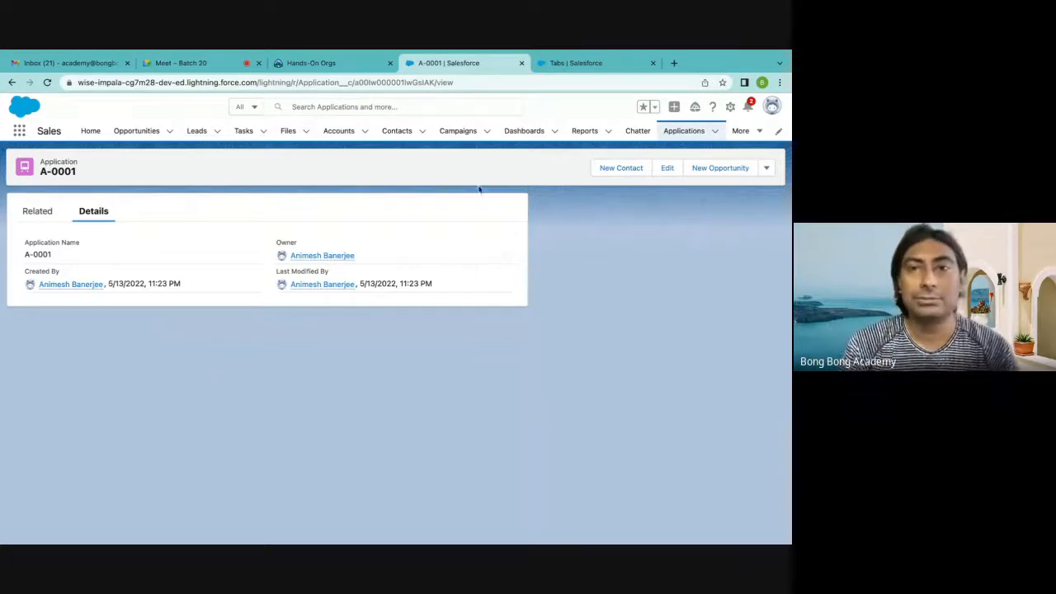
Return to setup, find the custom Application object by searching the objects for "app", and bring up its fields and relationships
click(566, 69)
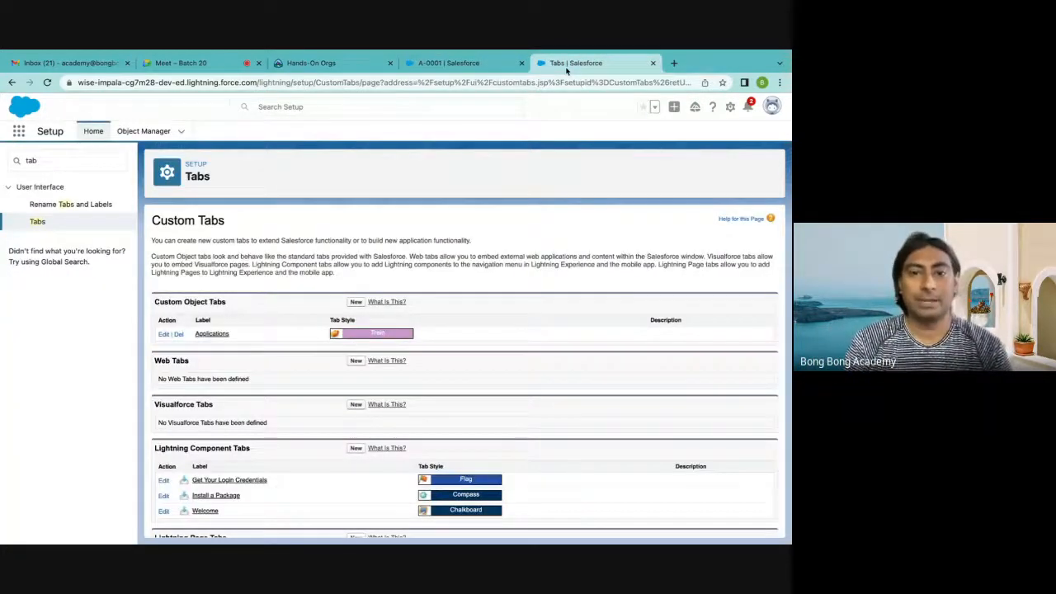
click(142, 133)
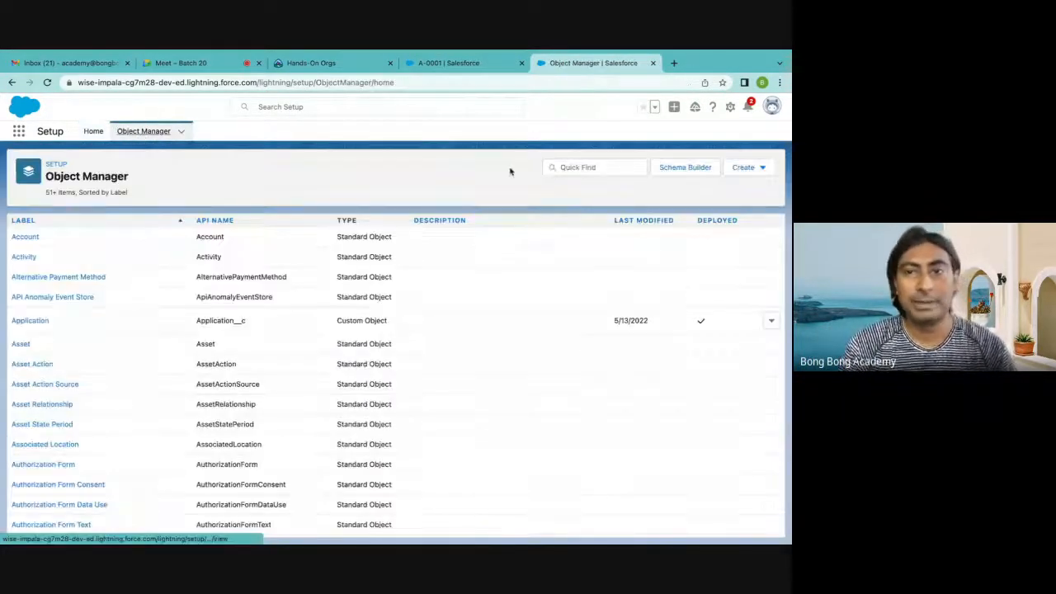
click(570, 168)
text(app)
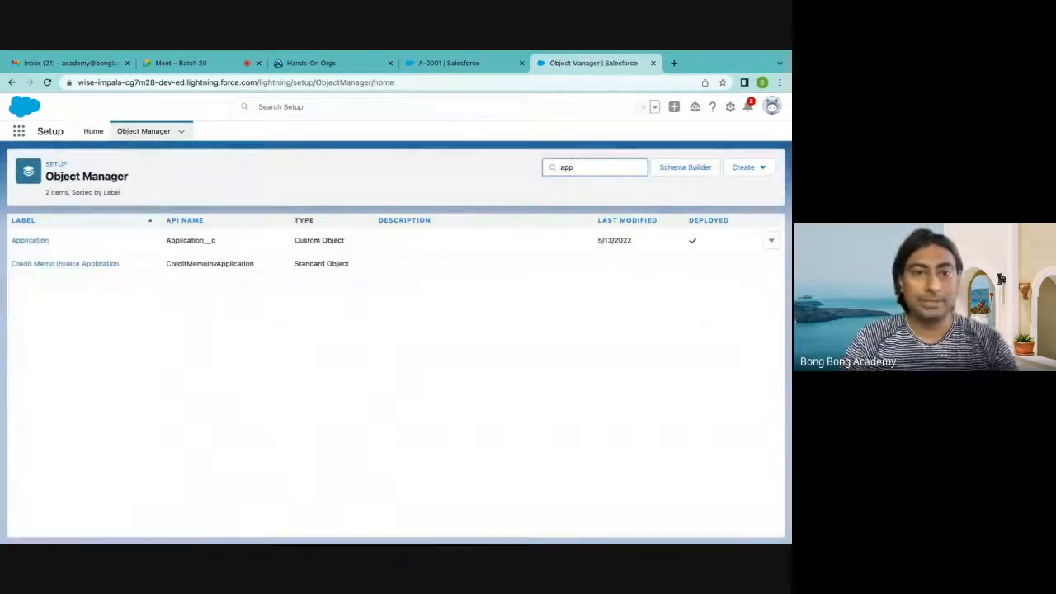
click(168, 241)
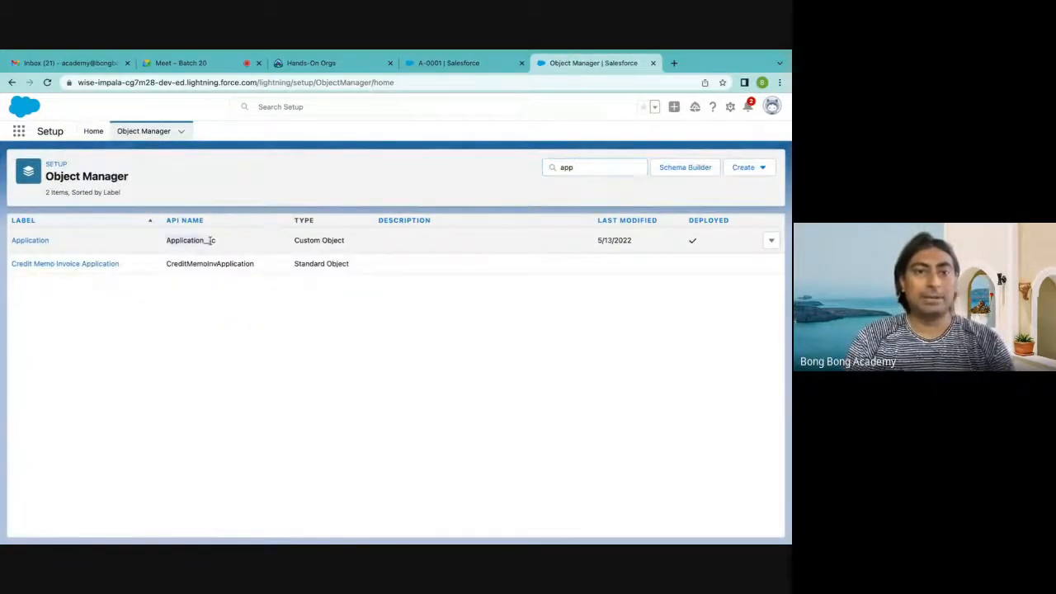
click(30, 241)
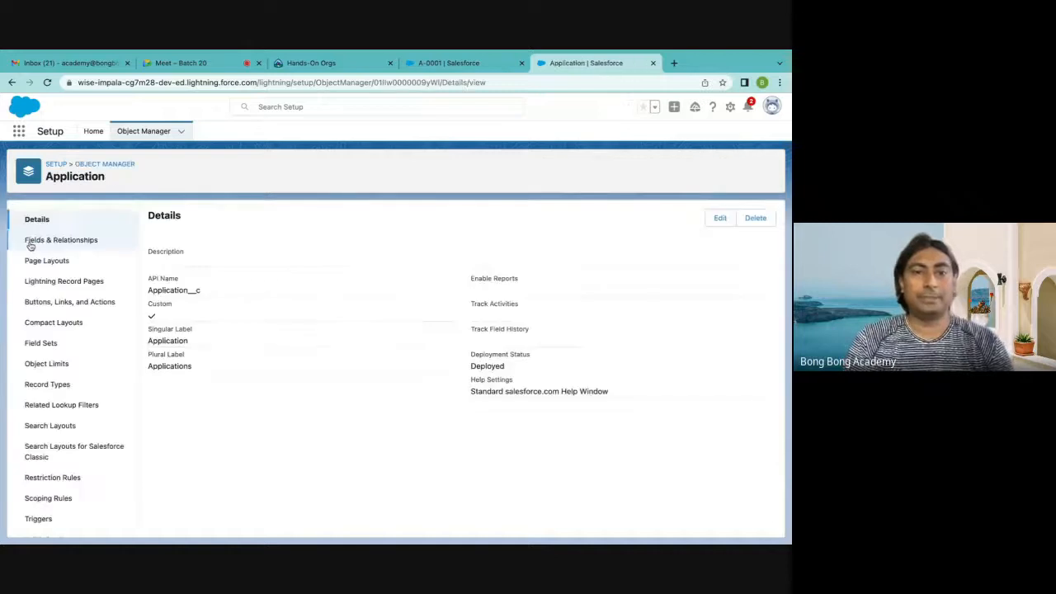
click(82, 241)
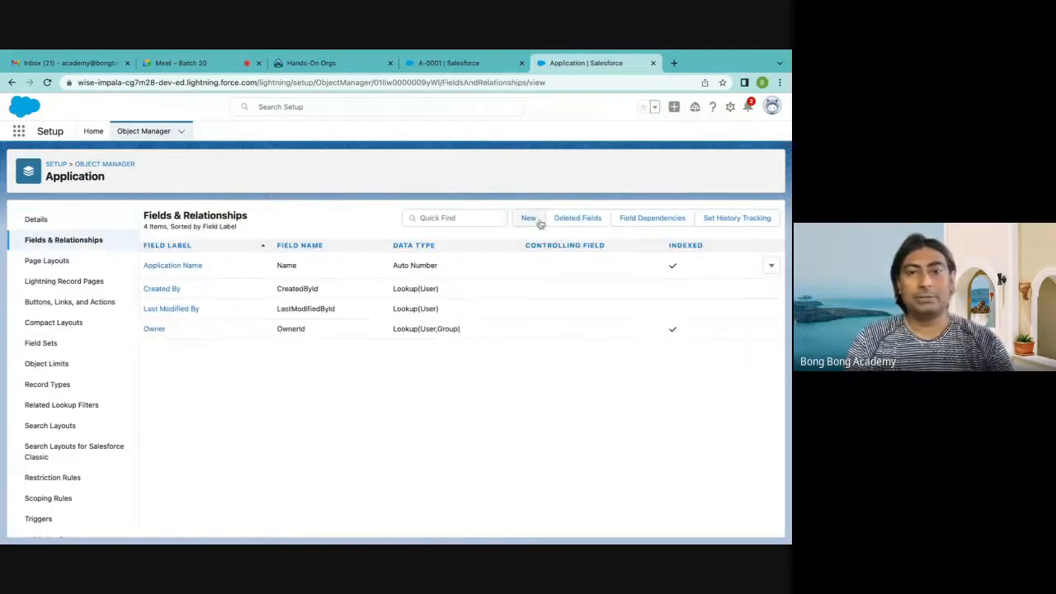
Start a new custom field on the Application object with Text as its data type
click(528, 218)
scroll(462, 322, down, 3)
scroll(460, 327, down, 5)
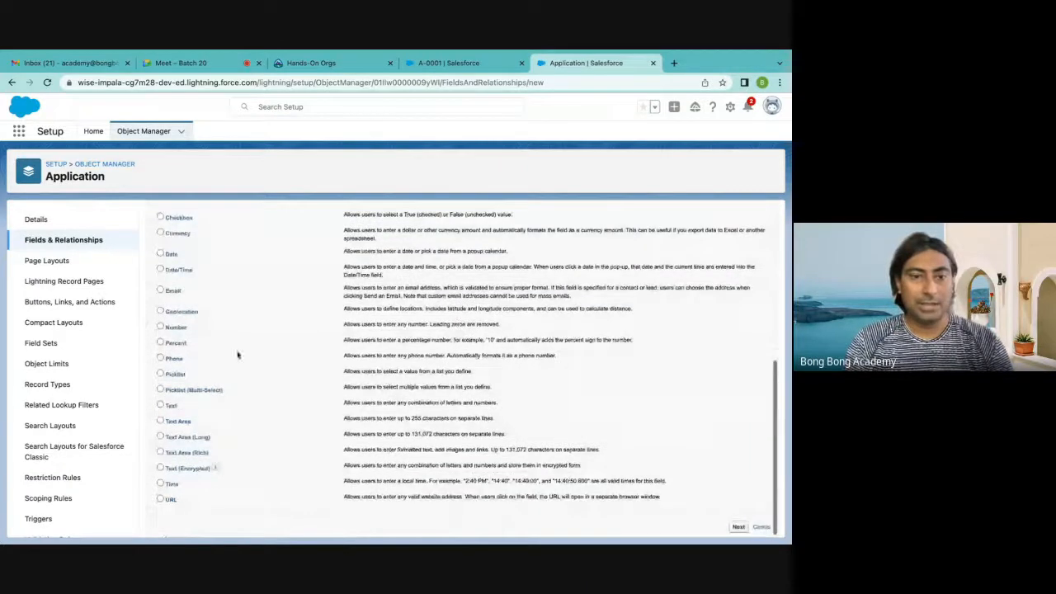
click(168, 407)
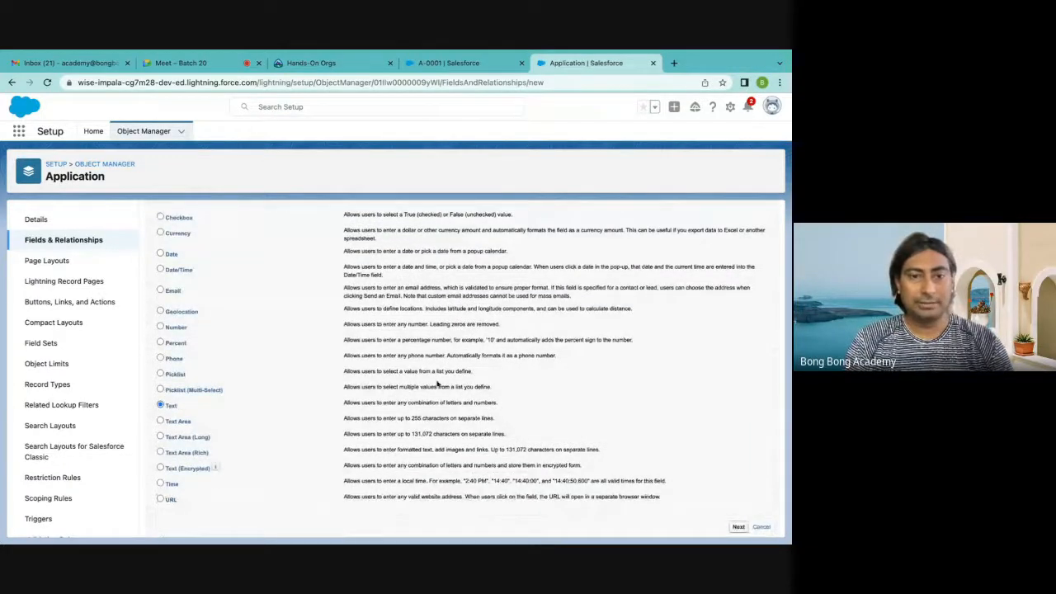
scroll(572, 403, up, 2)
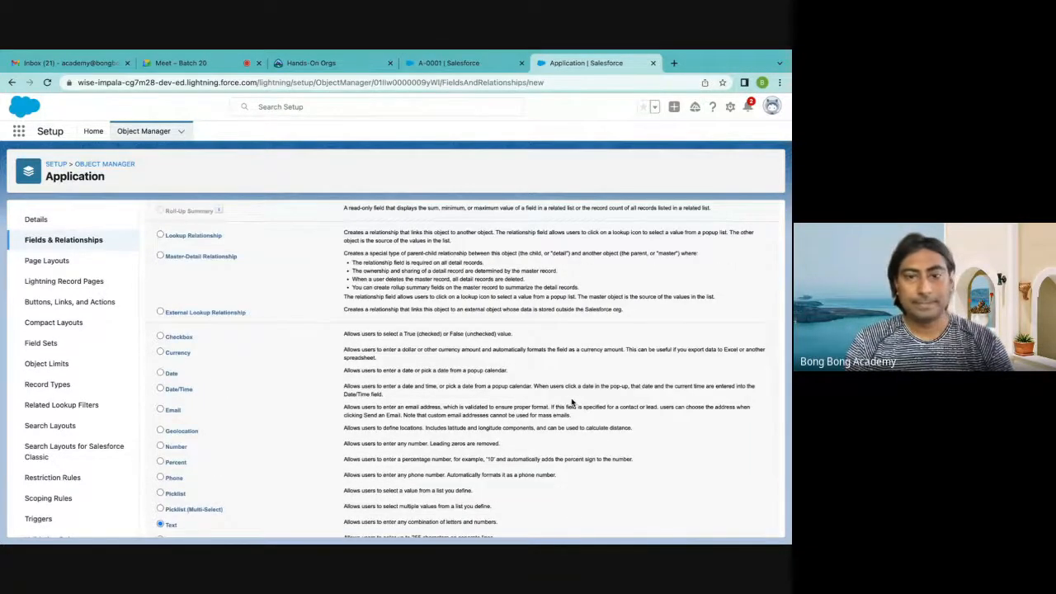
scroll(573, 402, down, 2)
scroll(764, 490, down, 1)
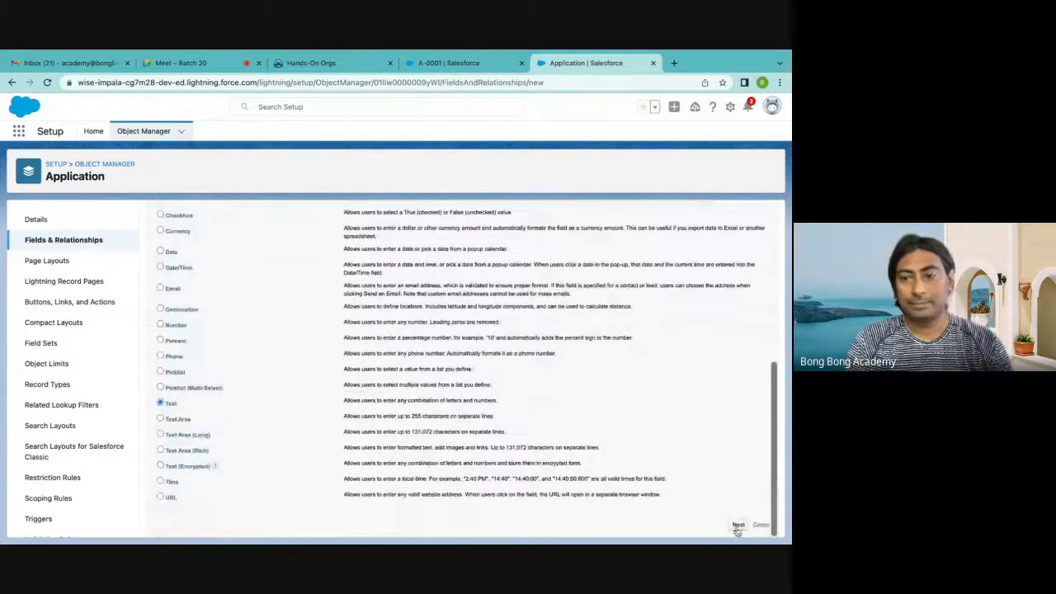
click(735, 526)
Label the new text field "Application Details", with the field name Application_Details and a maximum length of 255
click(280, 295)
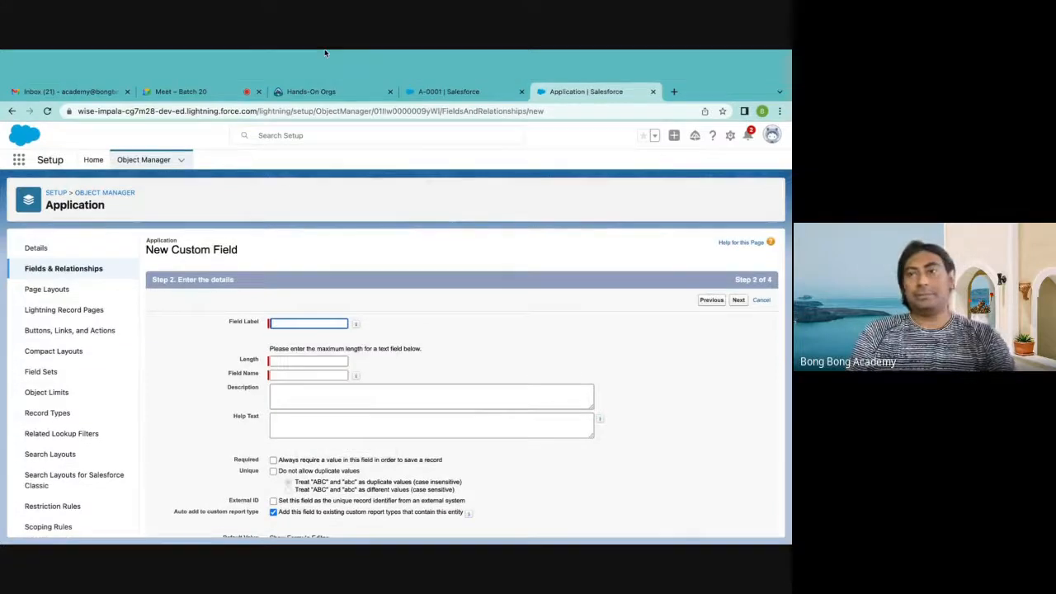
click(284, 294)
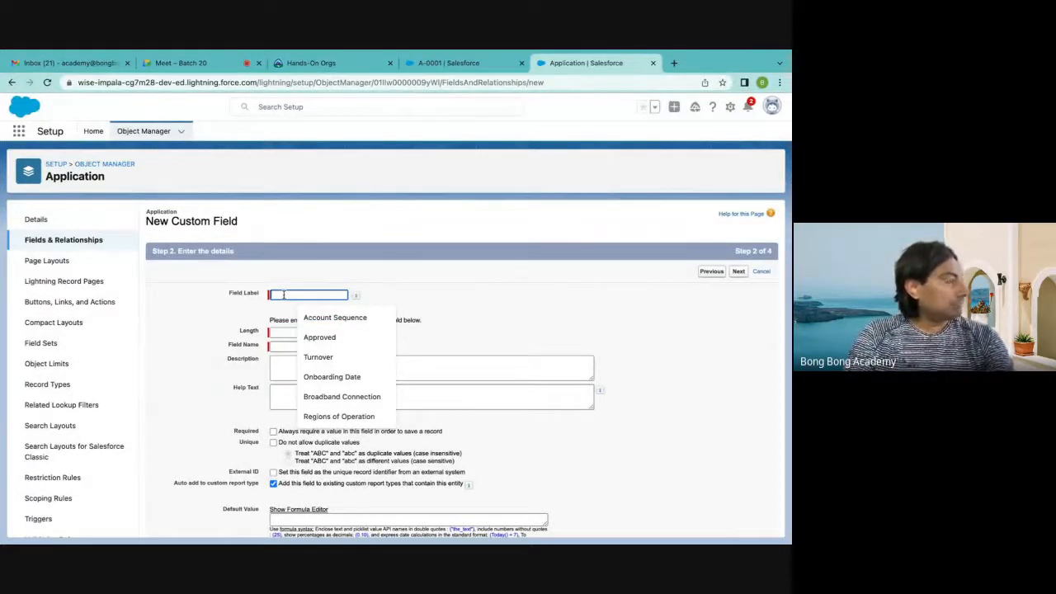
text(A)
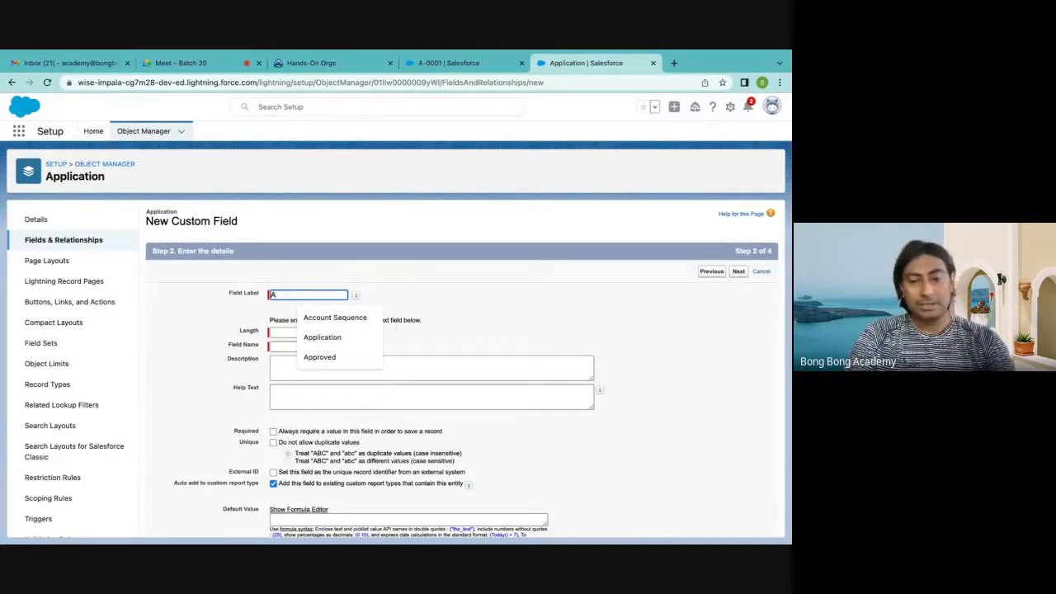
text(p)
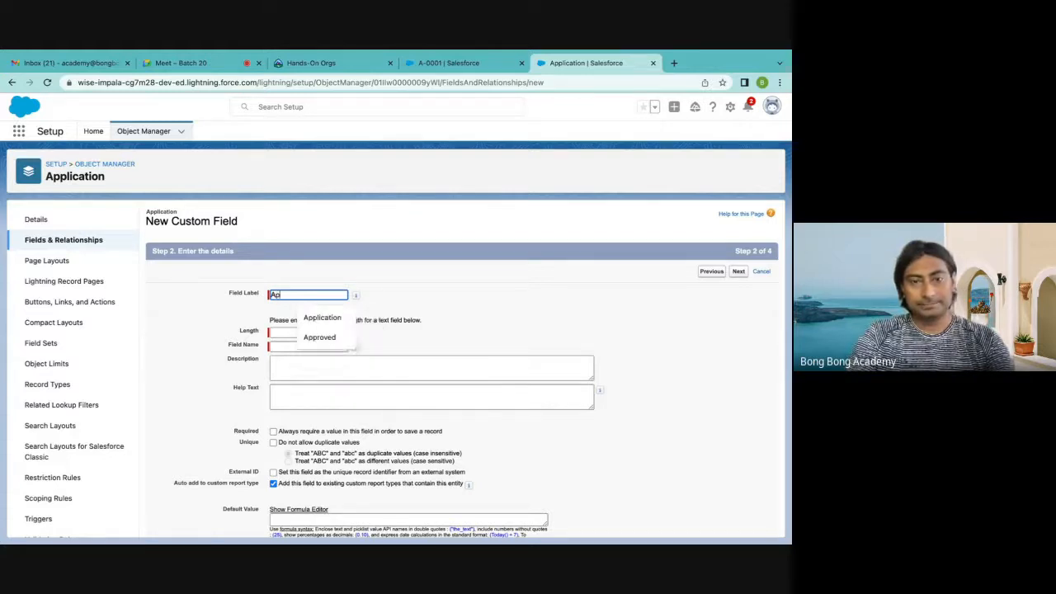
text(plication Details)
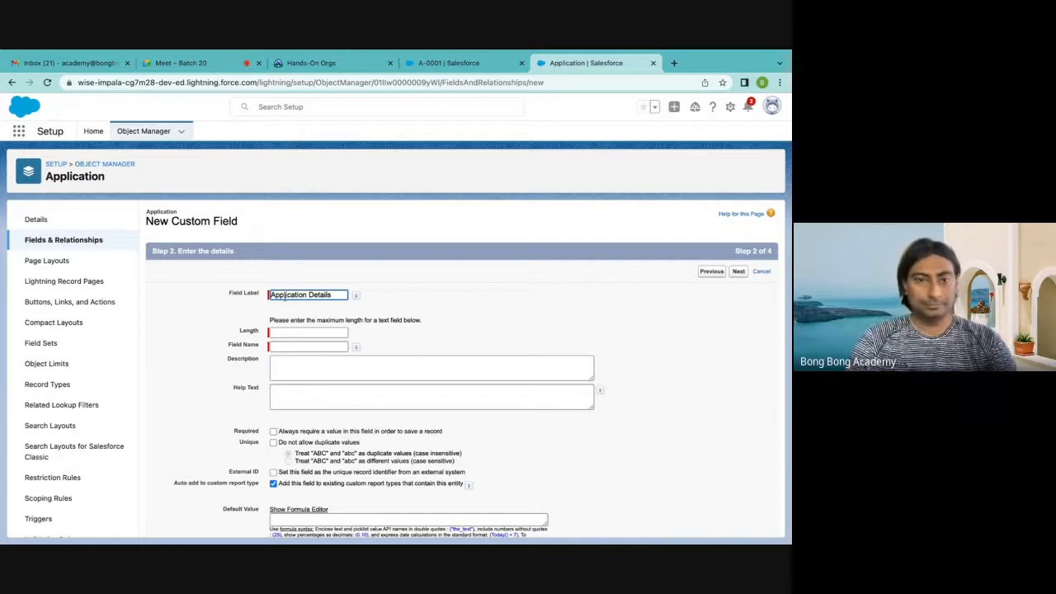
click(299, 344)
click(289, 332)
text(25)
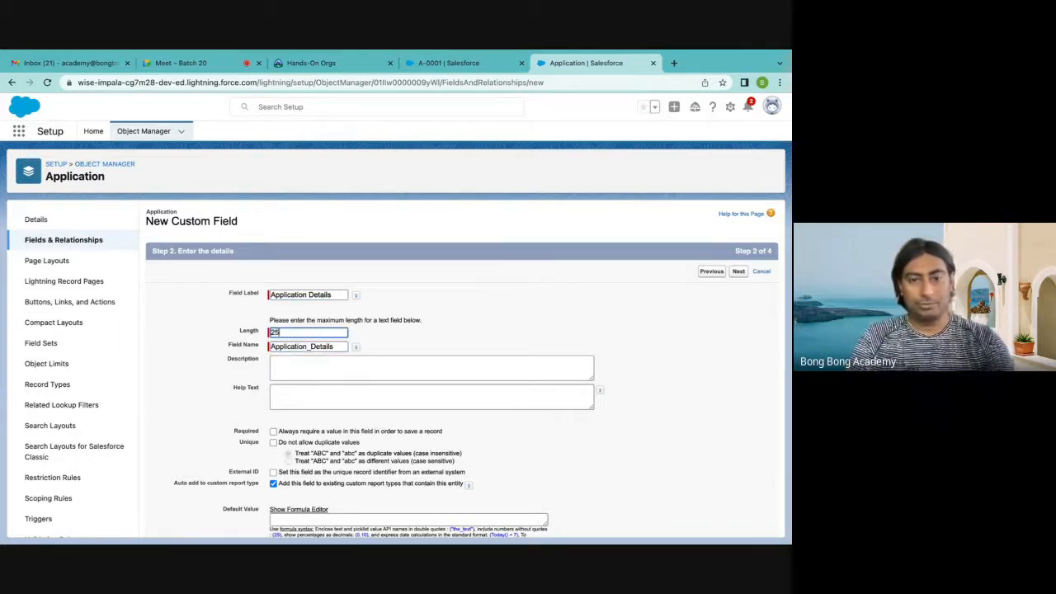
text(5)
scroll(309, 409, down, 1)
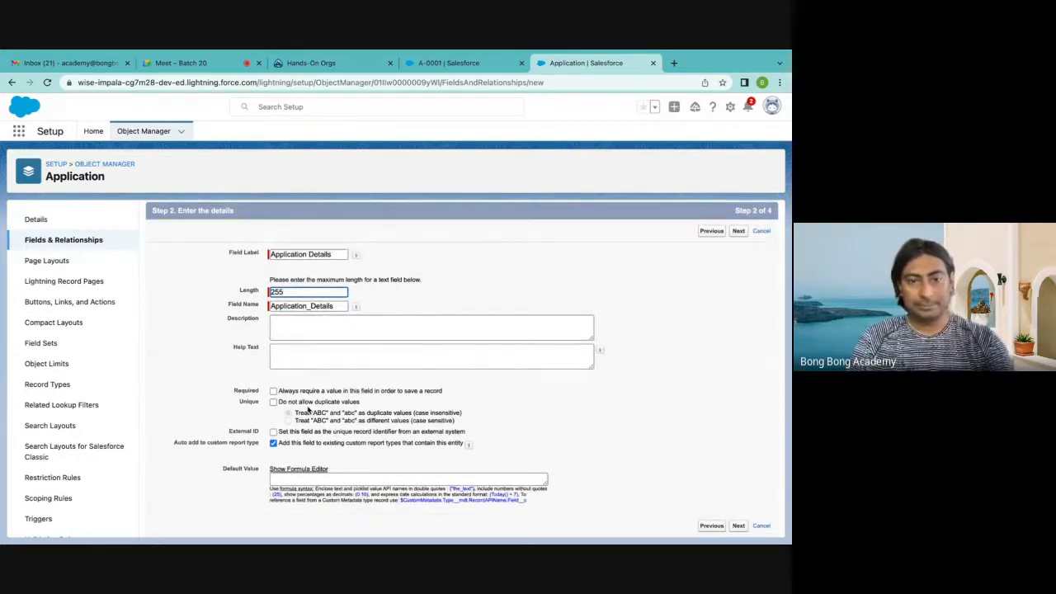
Make the Application Details field required, keep the default field-level security and Application Layout, and save the field
click(273, 391)
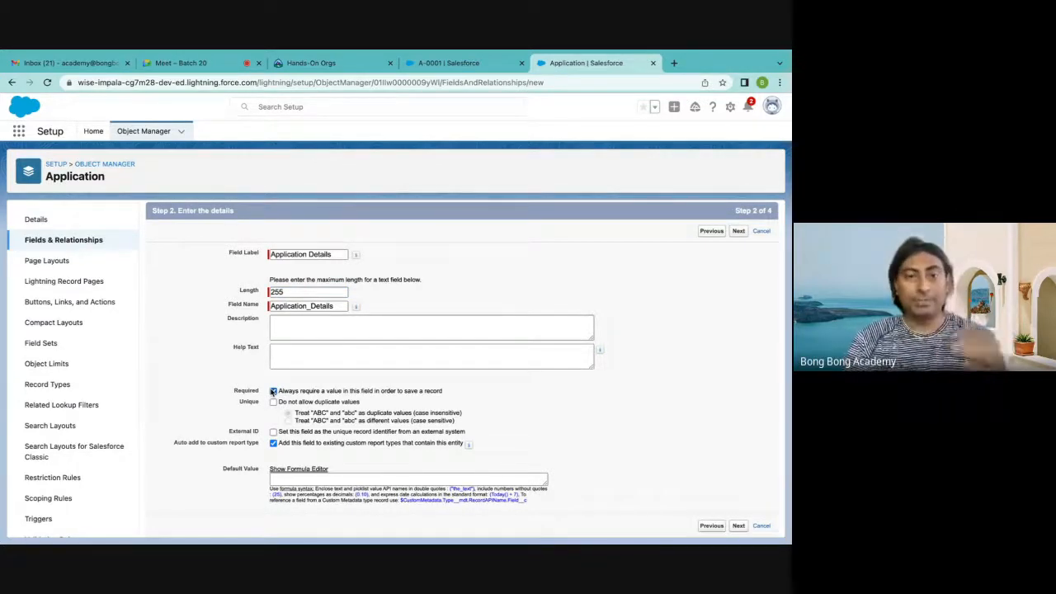
double_click(237, 391)
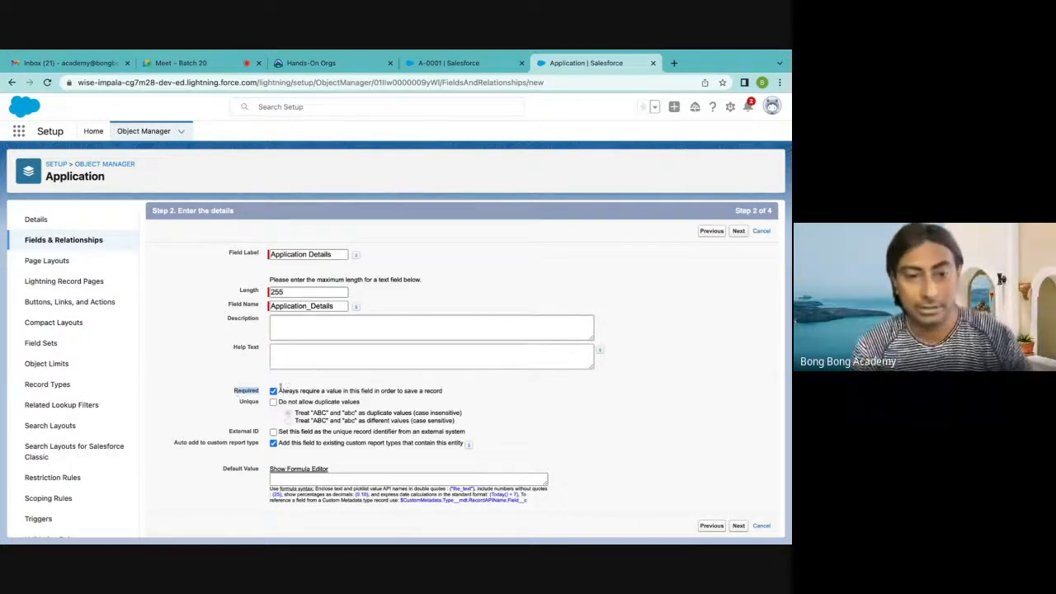
click(218, 381)
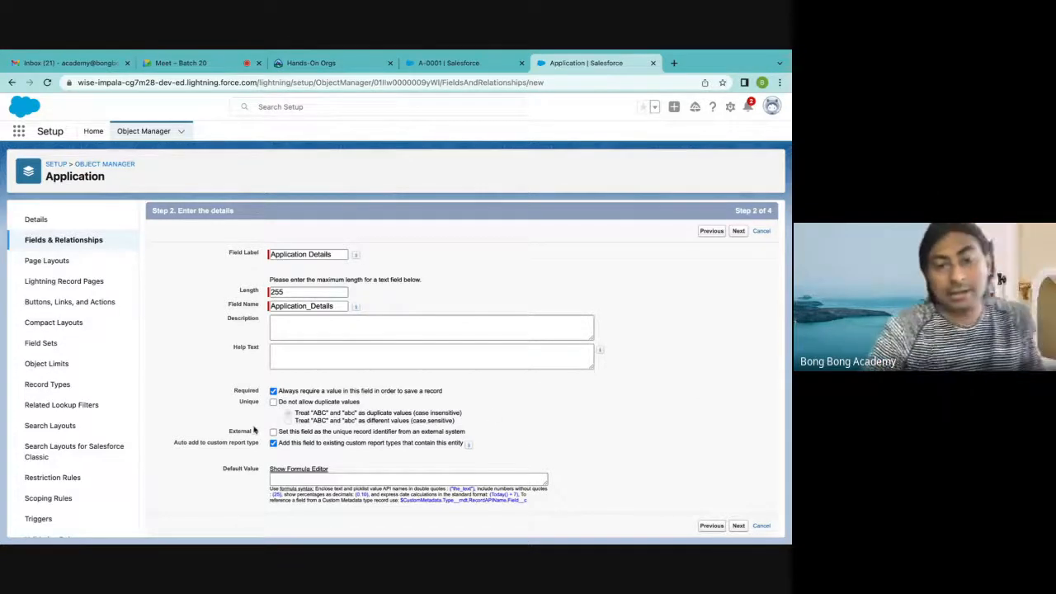
click(738, 232)
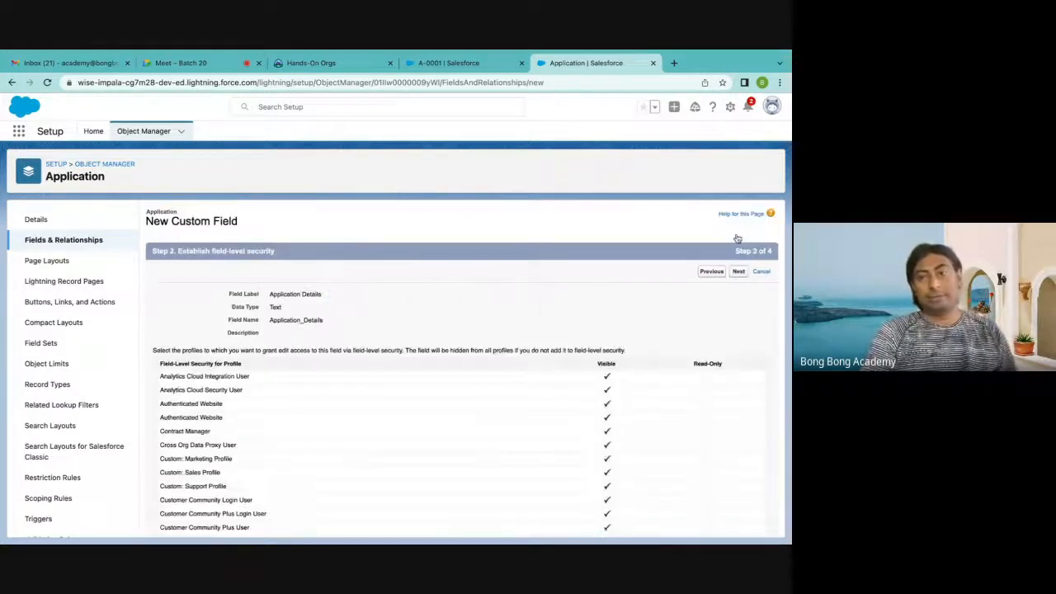
click(739, 271)
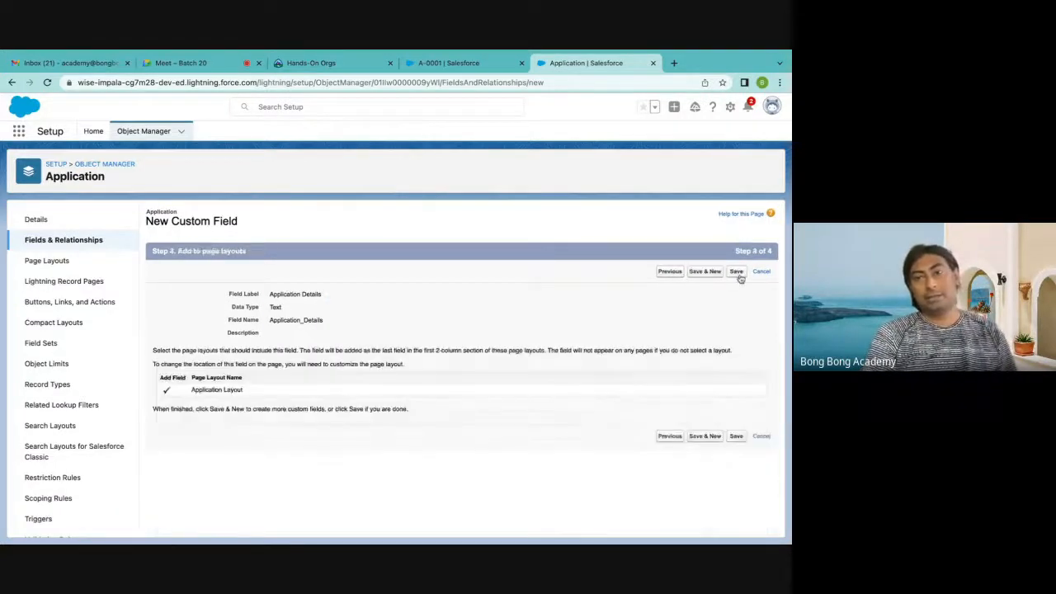
click(739, 275)
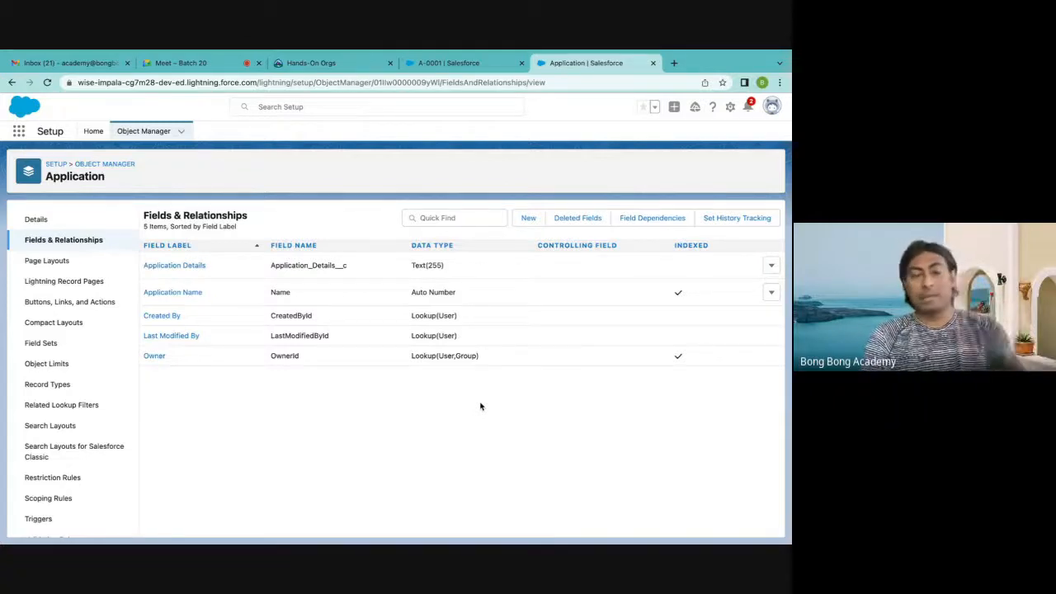
Refresh the A-0001 record in the Sales app, go to the Applications list and start a new Application record
click(449, 64)
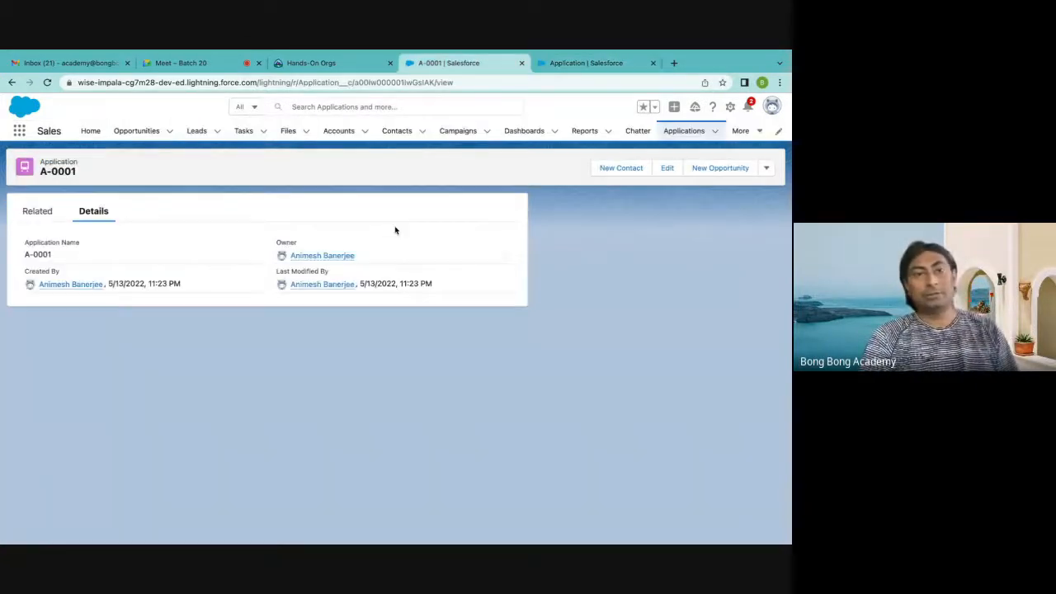
click(47, 83)
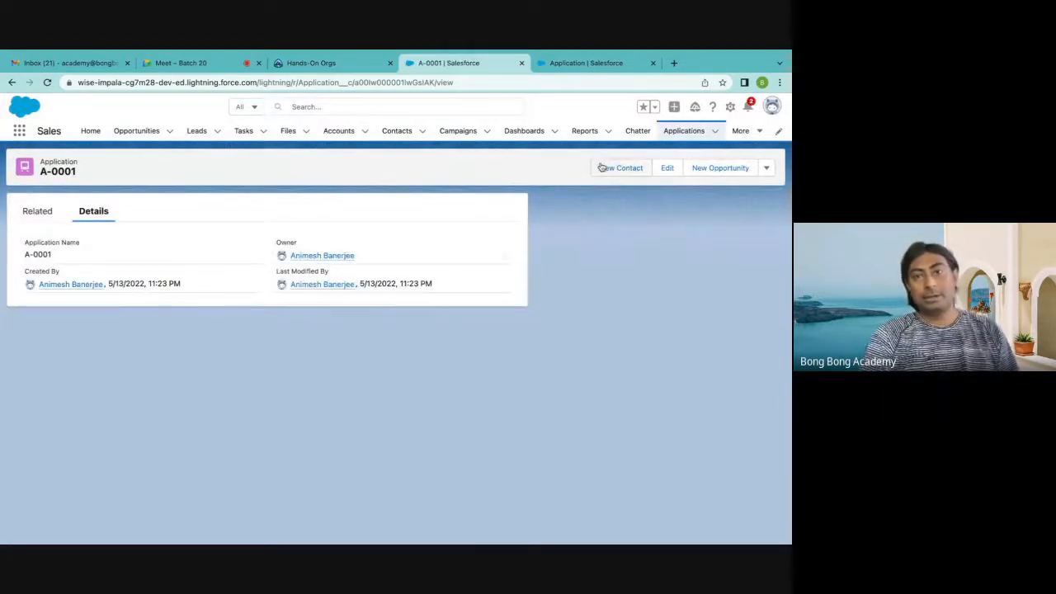
click(351, 132)
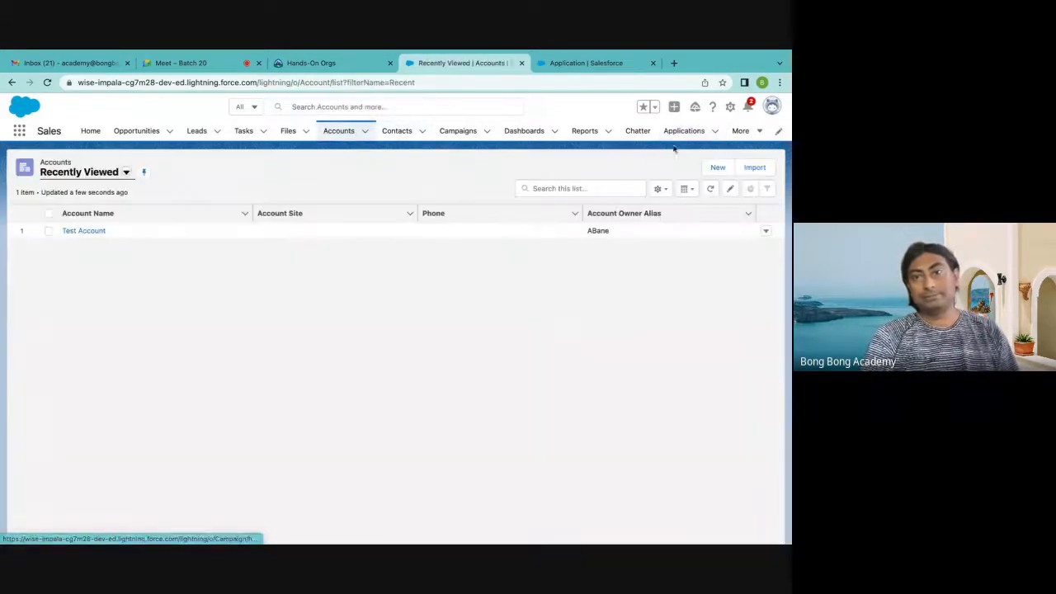
click(678, 136)
click(716, 169)
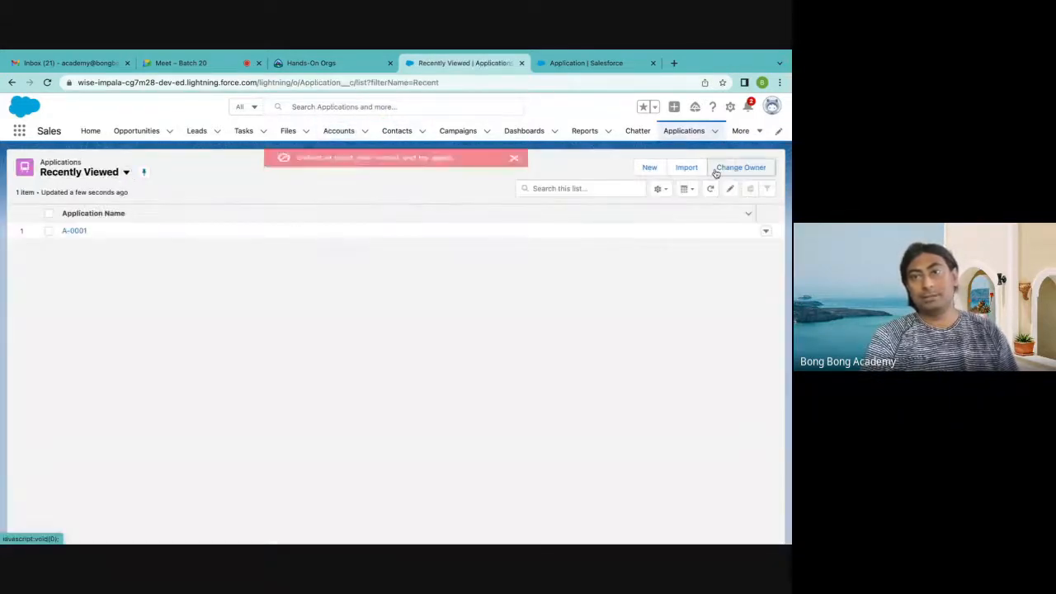
click(513, 161)
click(641, 167)
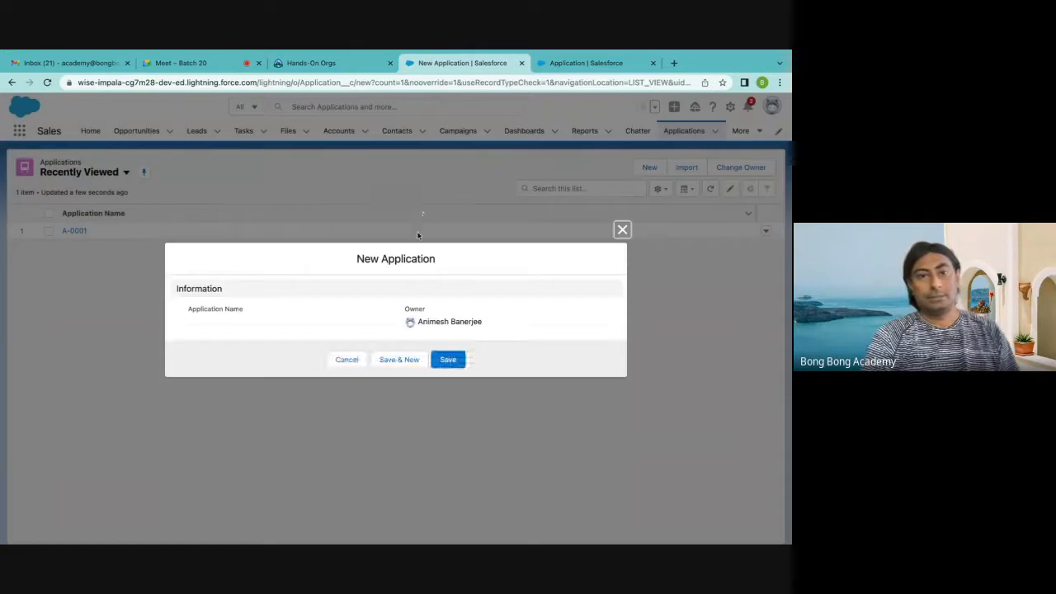
Close the new Application form, reload the Applications list page and start a new Application record again
click(622, 229)
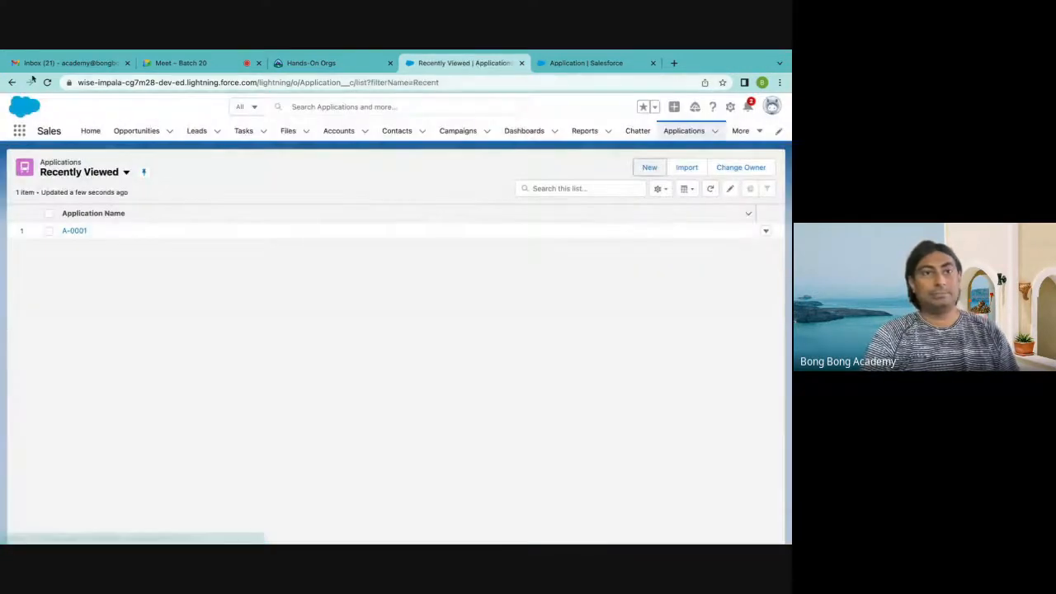
click(47, 82)
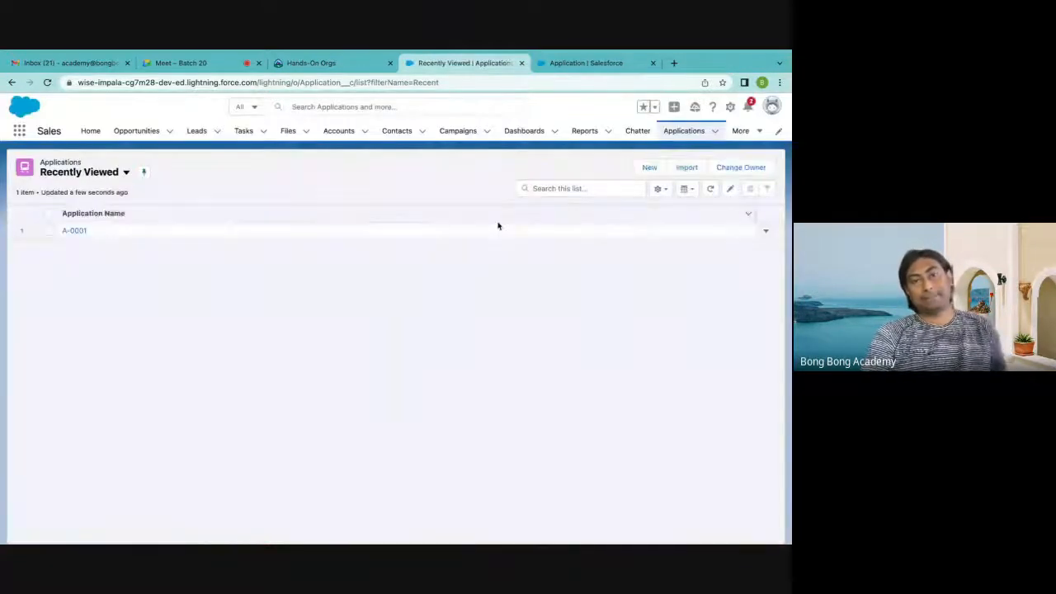
click(649, 168)
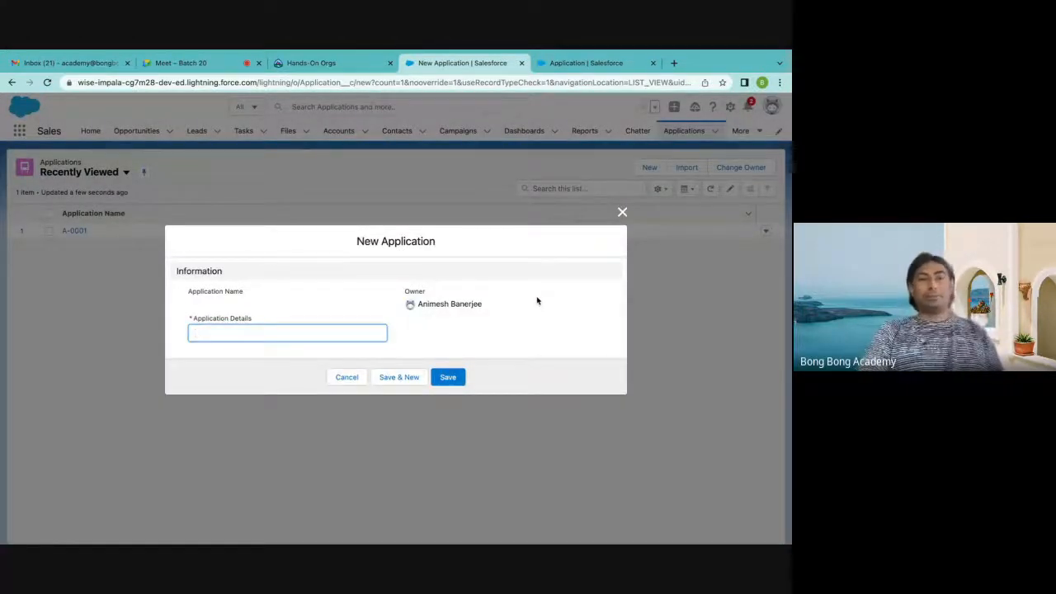
Enter "Test Application" as the Application Details, save the new Application record and check its details
click(193, 322)
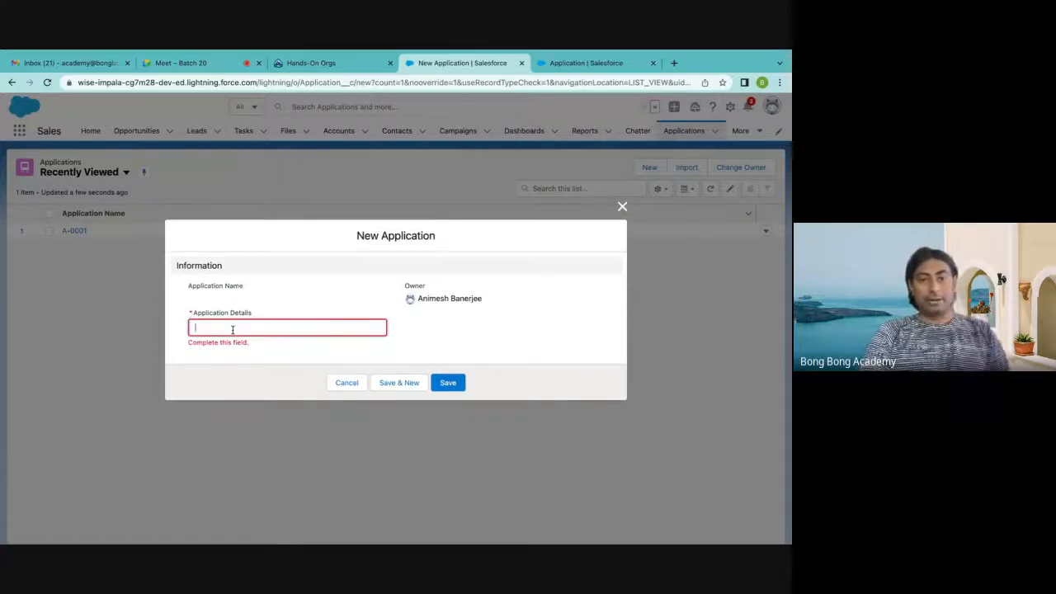
text(Test Ac)
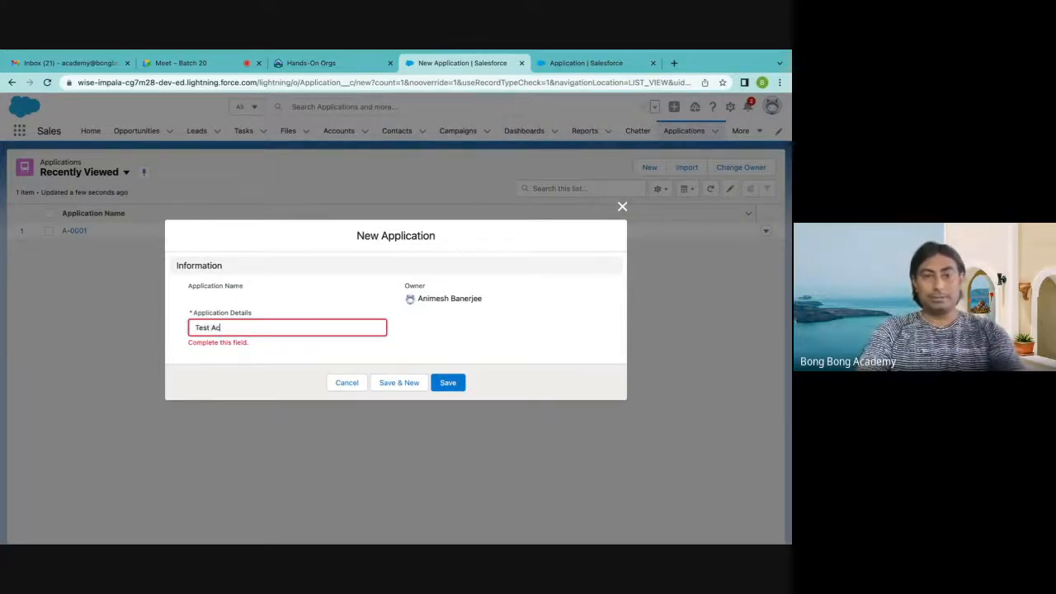
key(BackSpace)
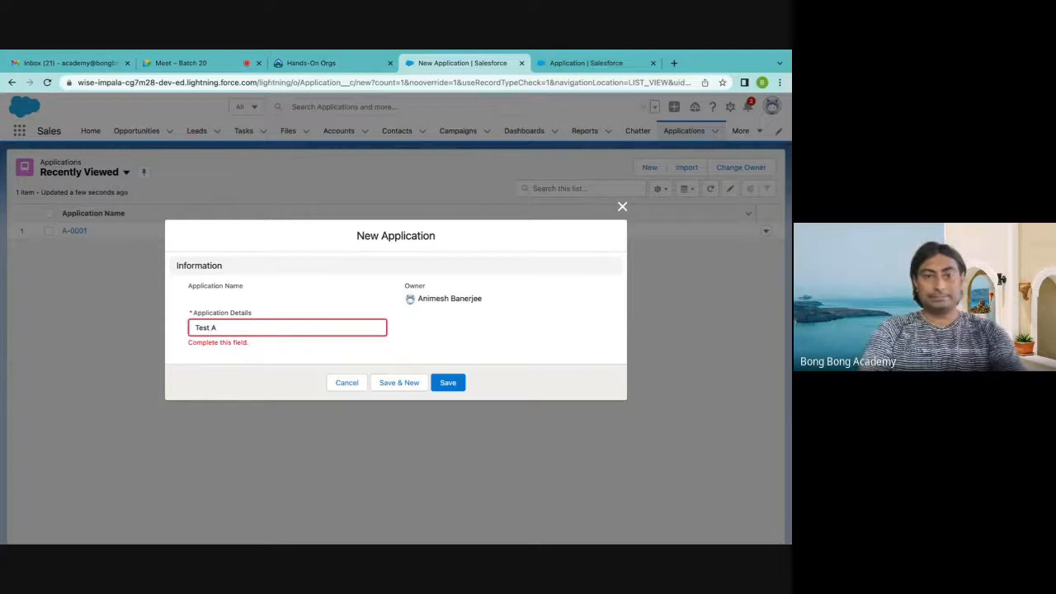
text(pplication)
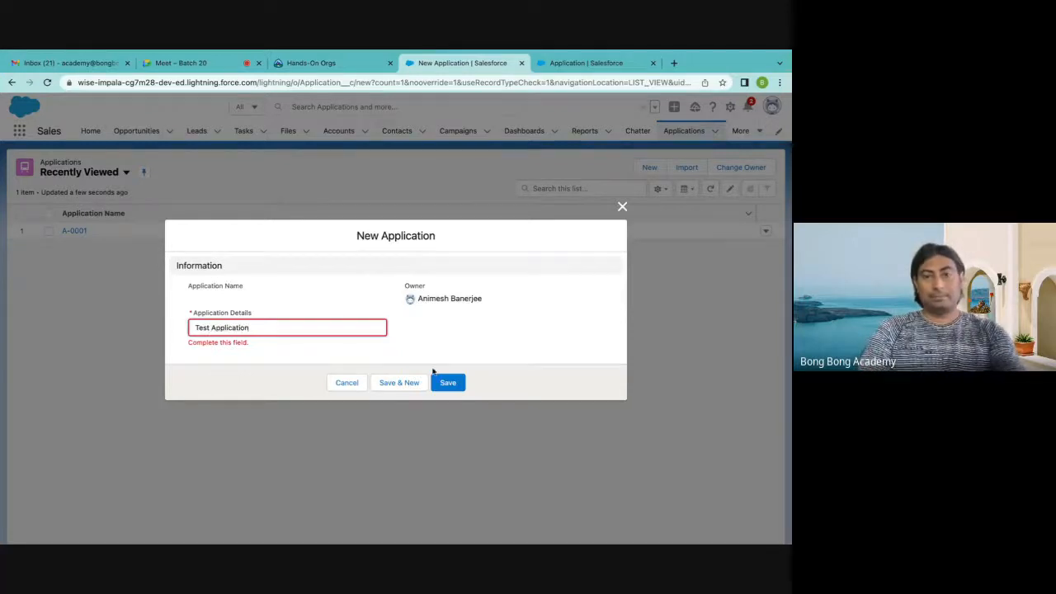
click(452, 384)
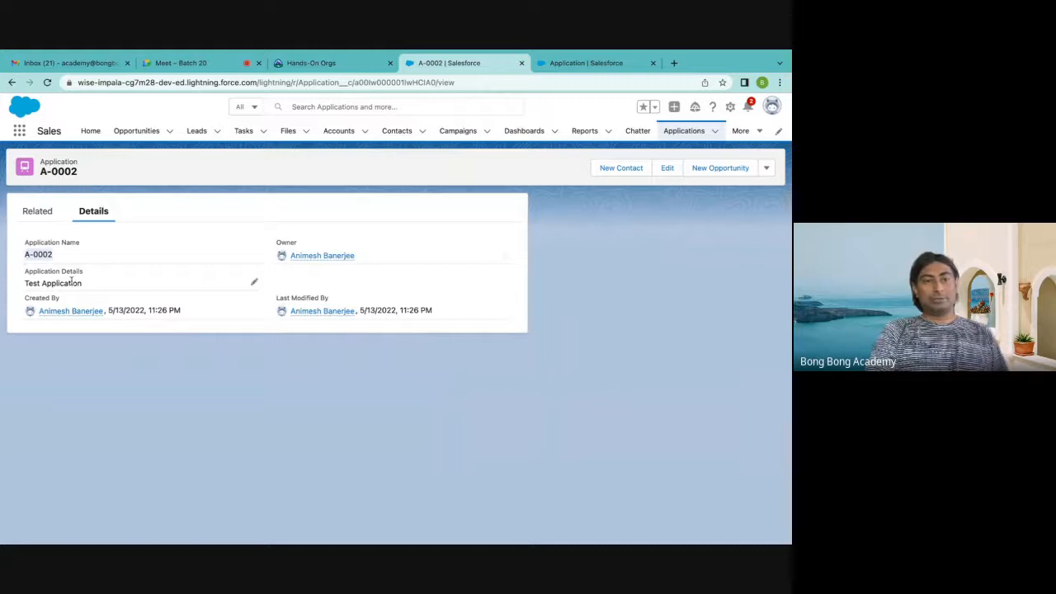
drag(29, 285, 204, 293)
click(340, 449)
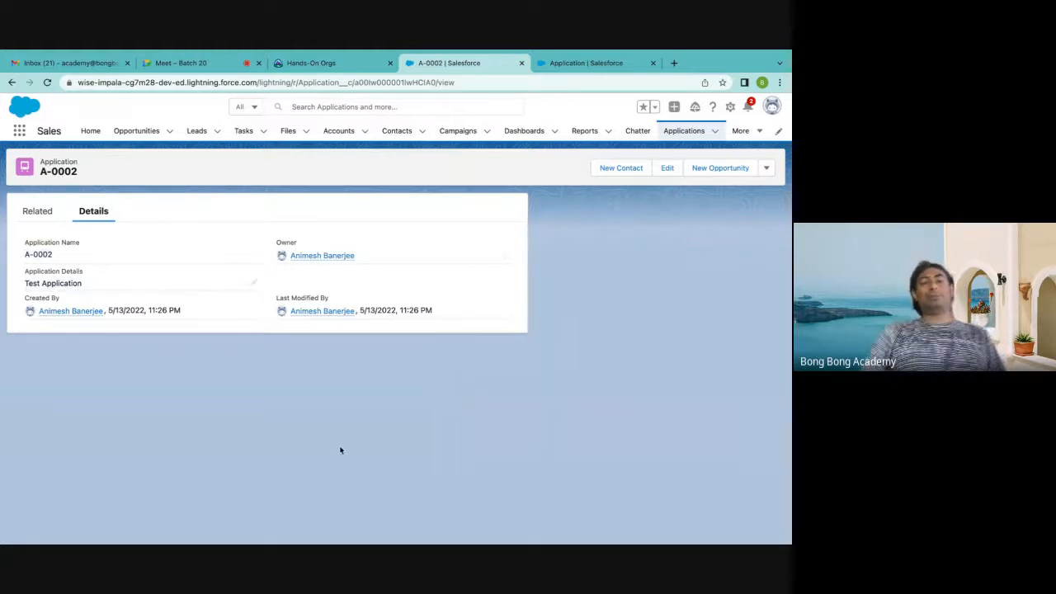
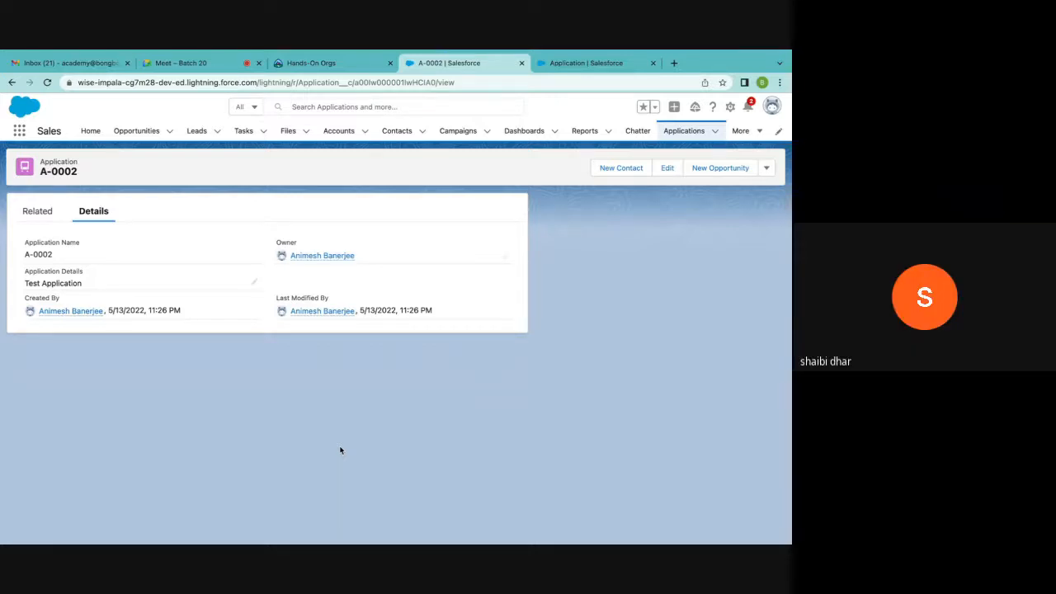
Open the Accounts list and switch it to the All Accounts list view
click(334, 136)
click(115, 174)
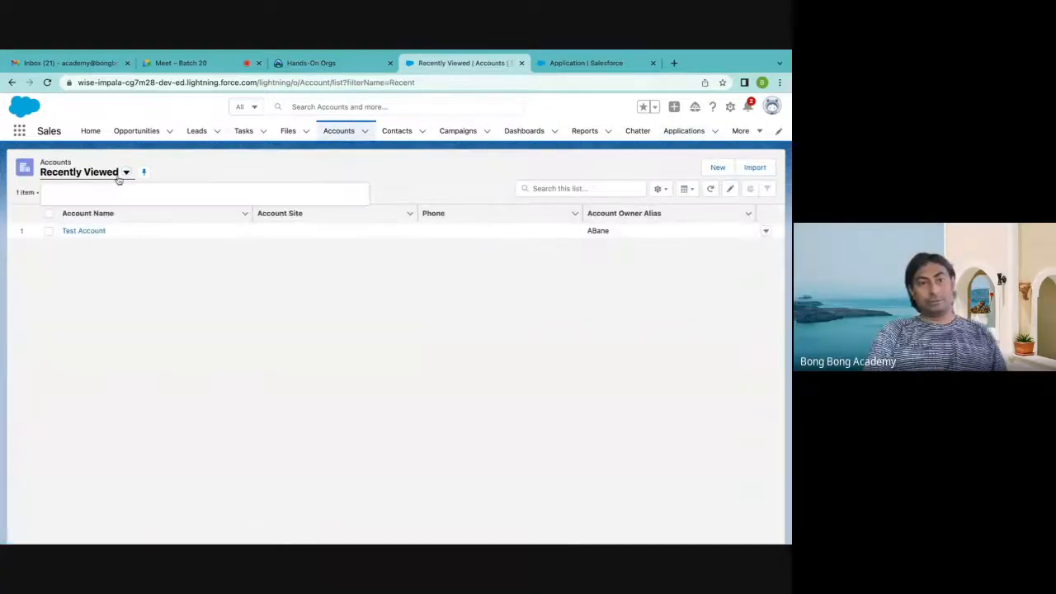
click(98, 209)
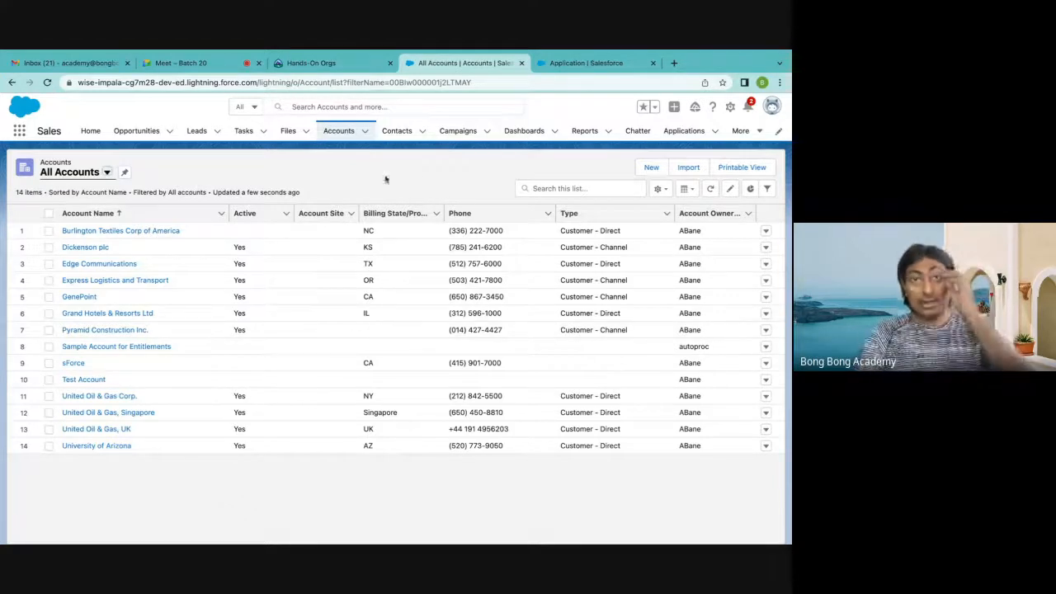
Return to Object Manager in Setup, find the Account object and open its Fields & Relationships
click(581, 64)
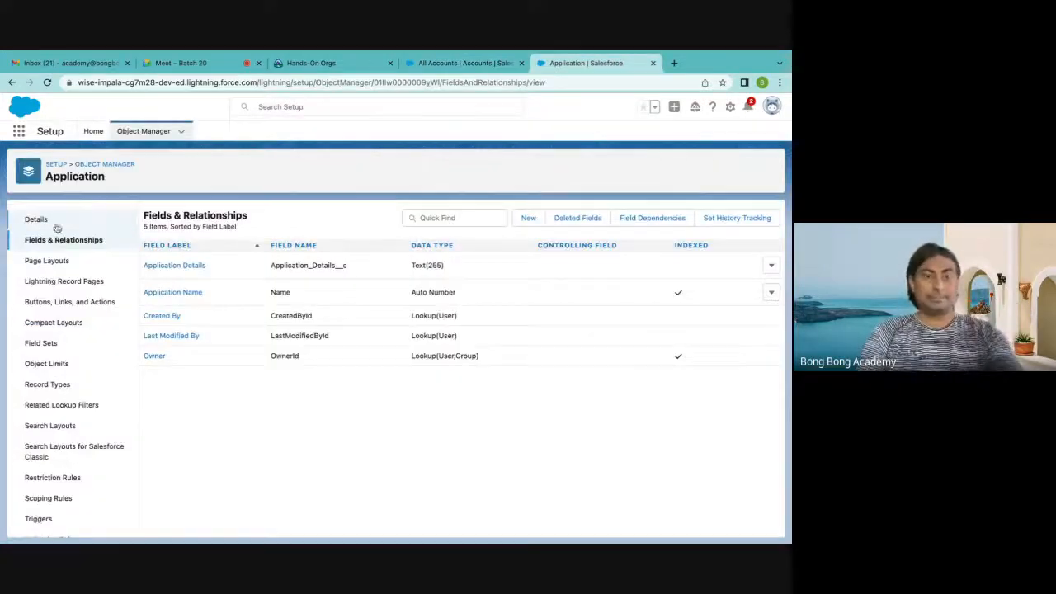
click(119, 166)
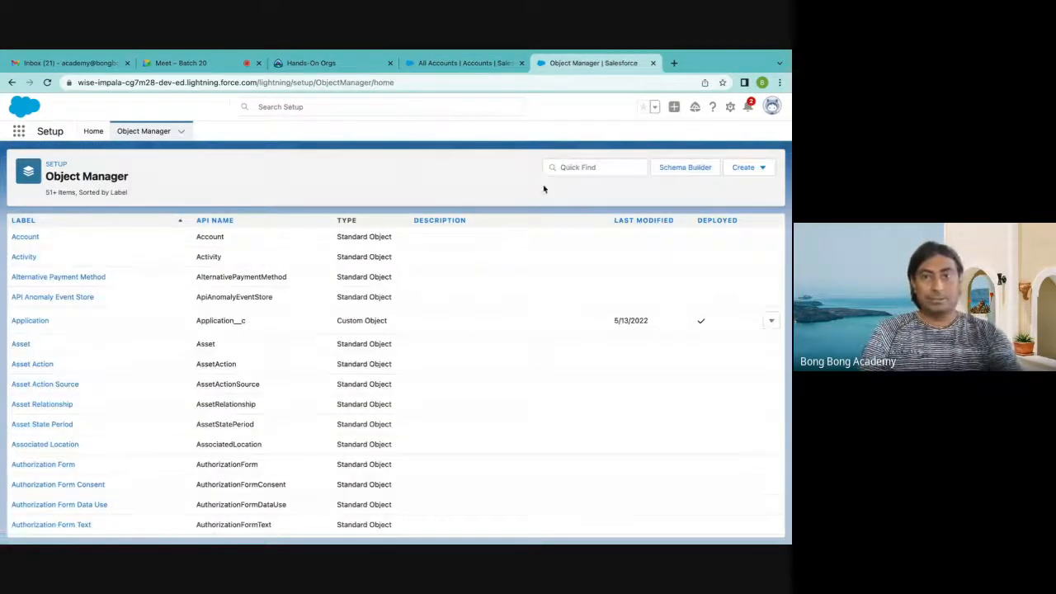
click(569, 167)
text(Ap)
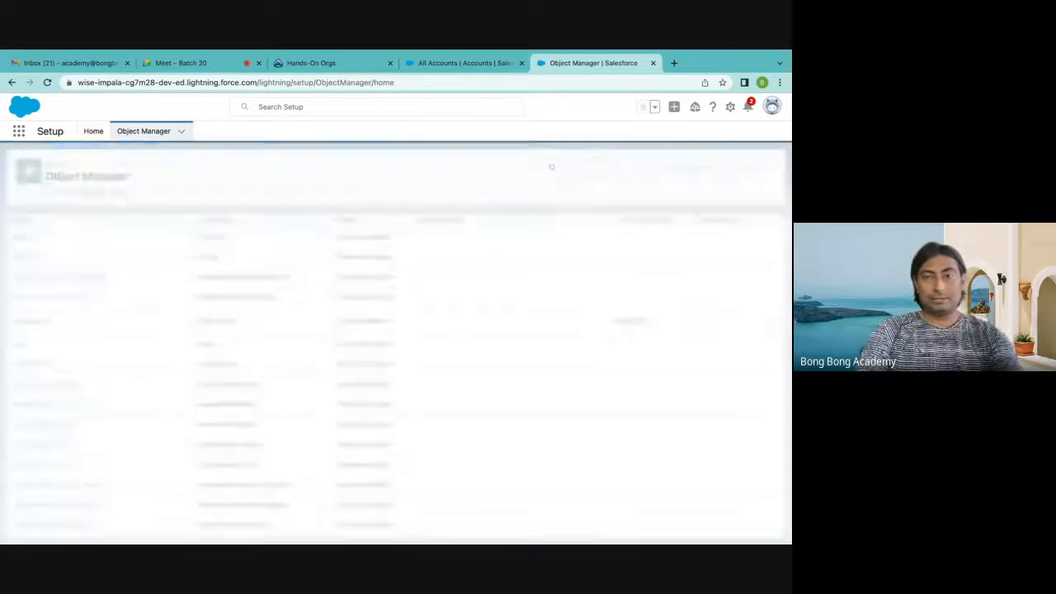
key(BackSpace)
key(BackSpace)
text(ccount)
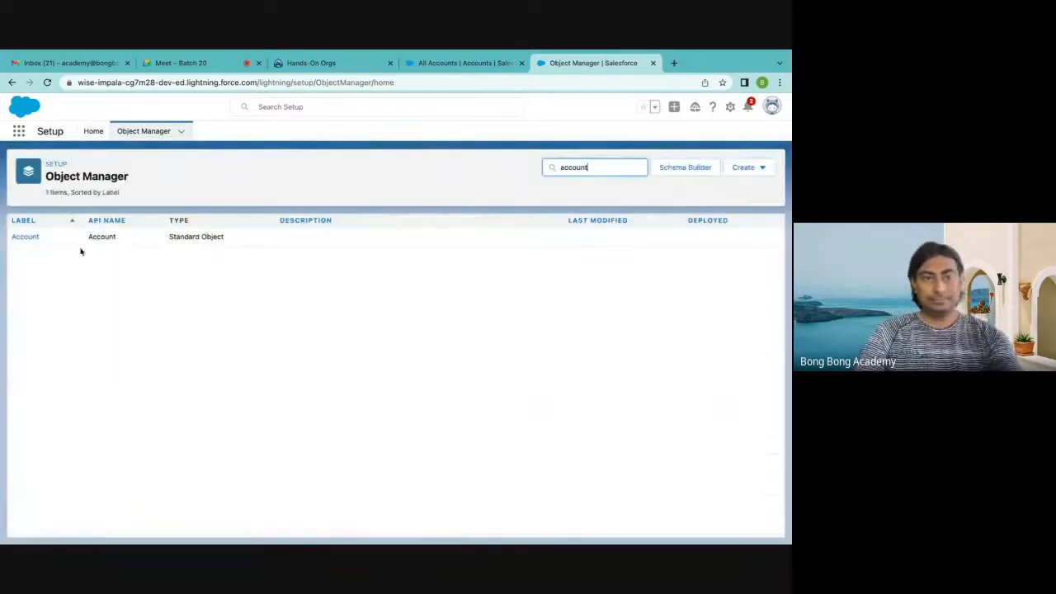
click(25, 237)
click(89, 240)
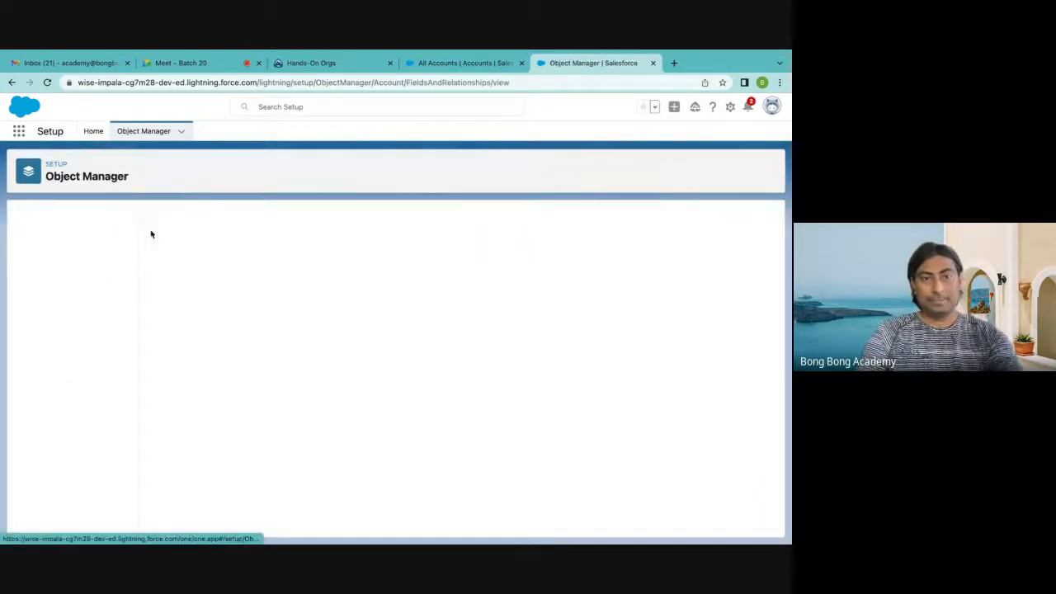
click(454, 218)
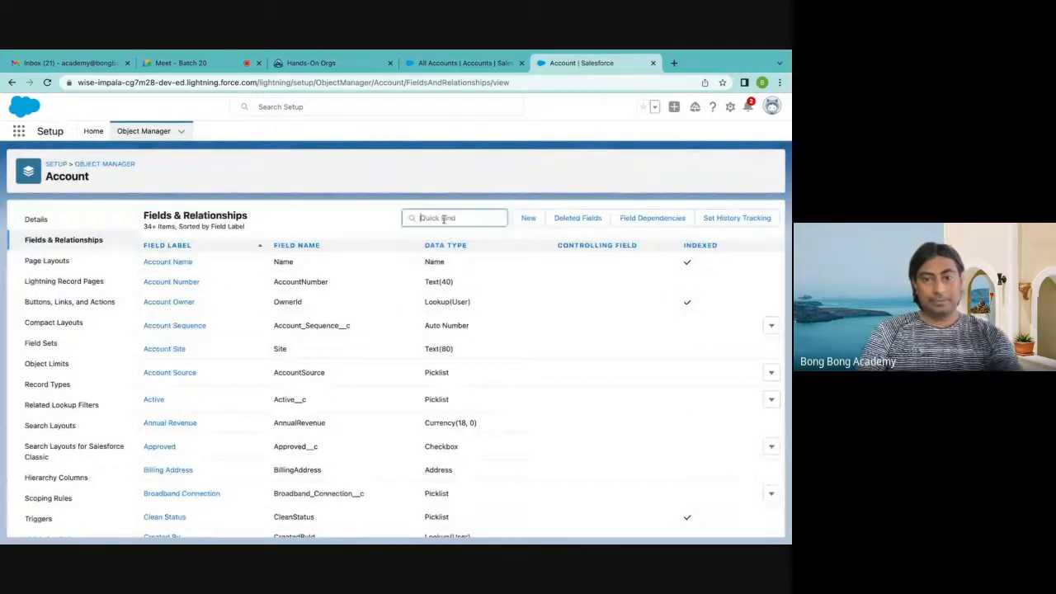
text(contact)
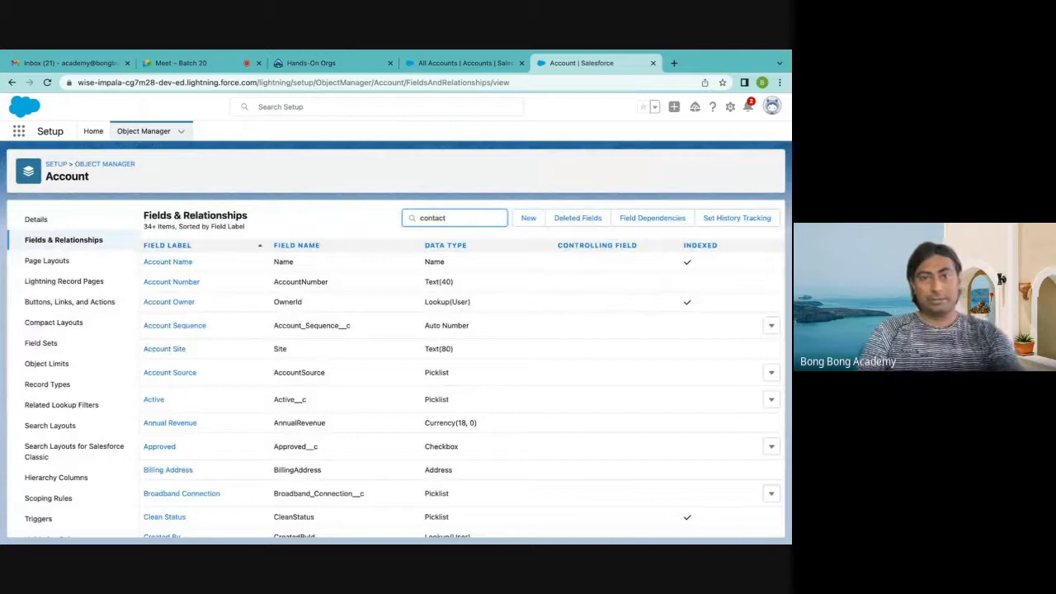
key(BackSpace)
key(BackSpace)
key(BackSpace)
key(BackSpace)
key(BackSpace)
key(BackSpace)
key(BackSpace)
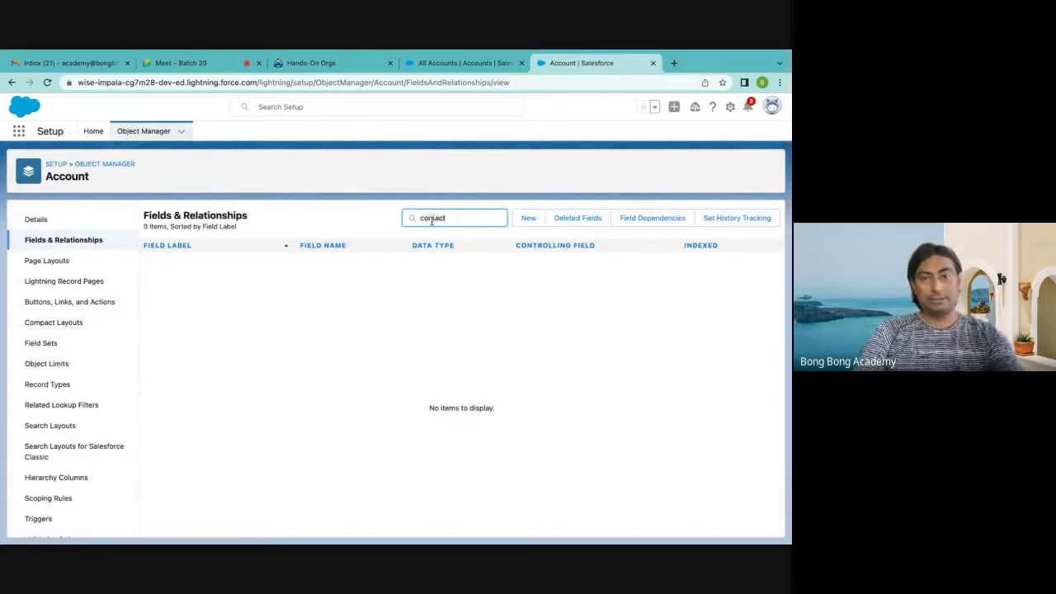
Find the Contact object in Object Manager and search its Fields & Relationships for "account"
click(104, 164)
click(589, 168)
text(cont)
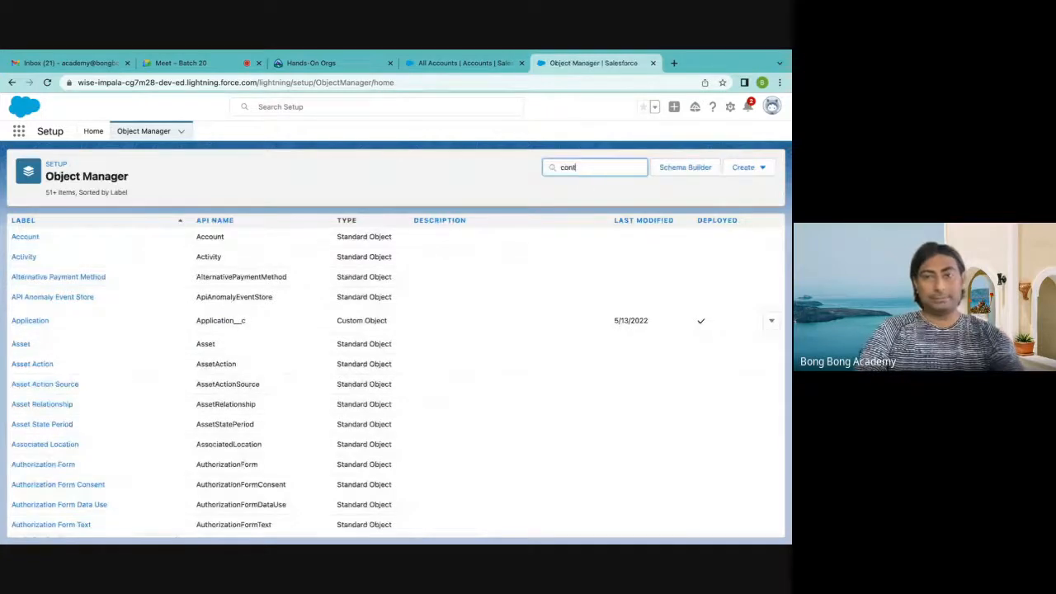
text(act)
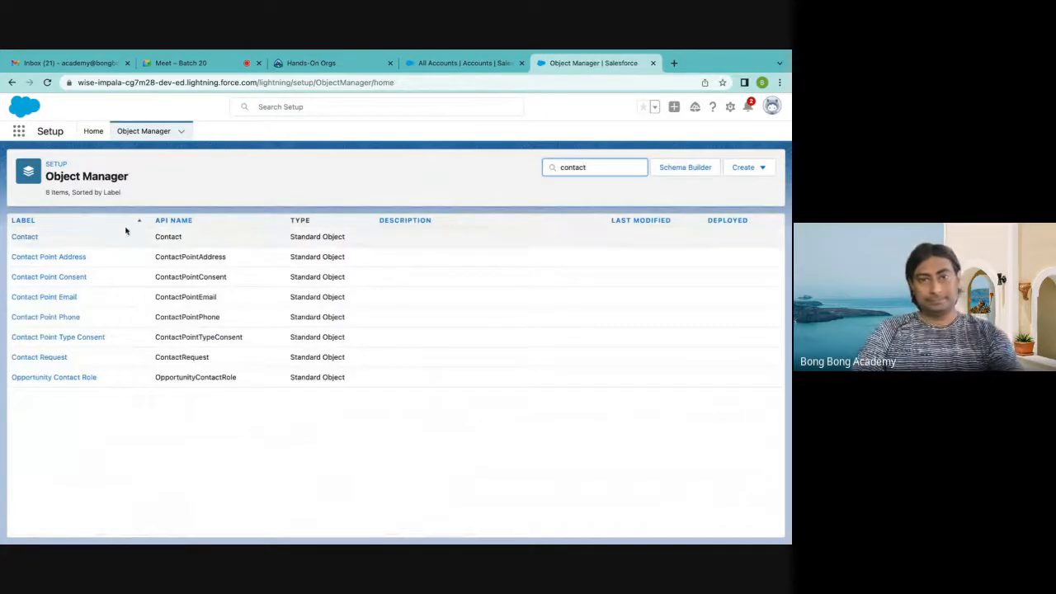
click(26, 238)
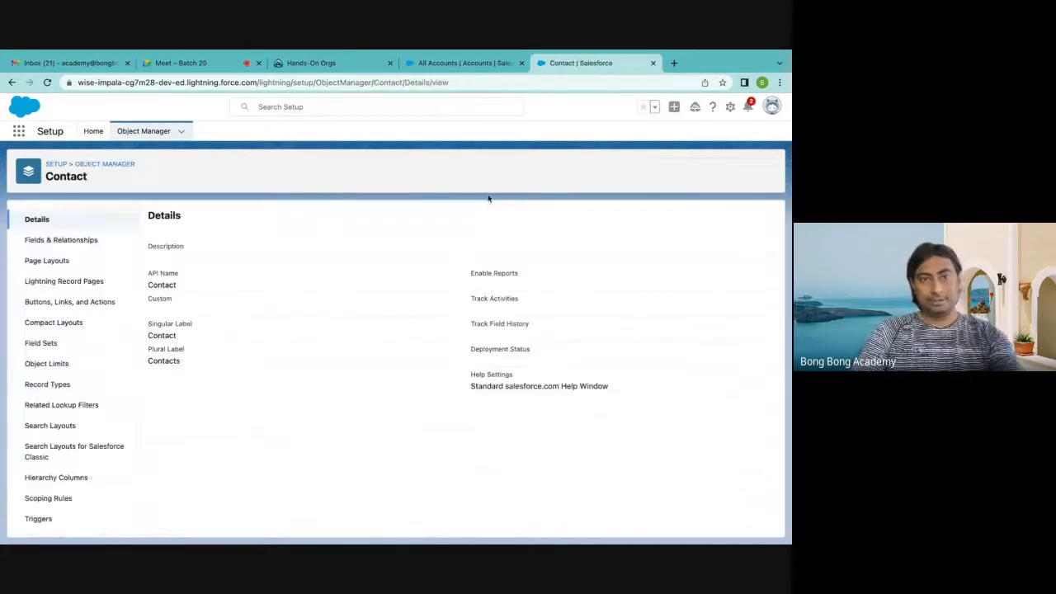
click(80, 240)
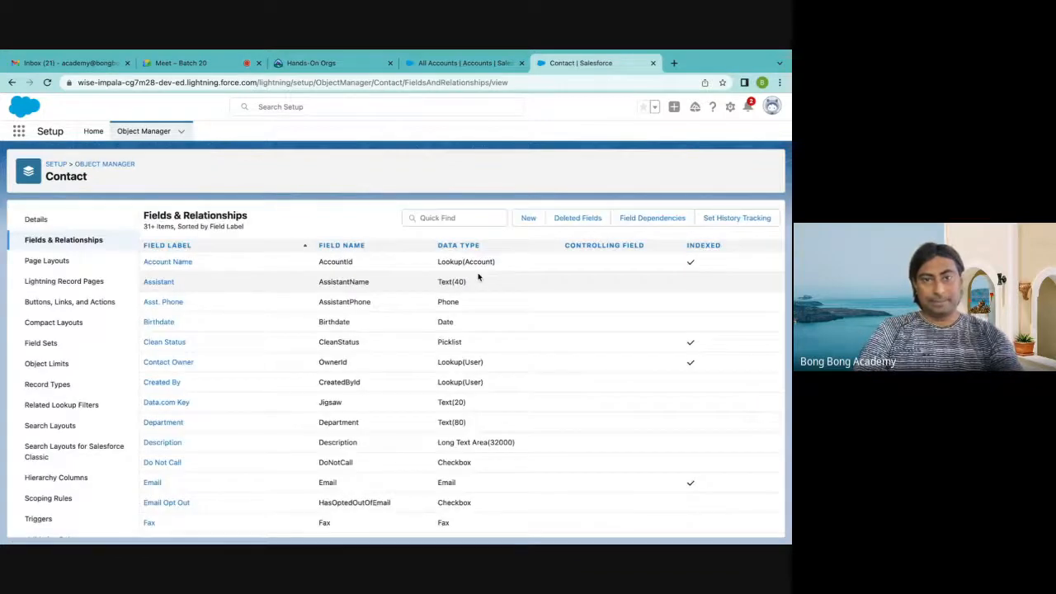
click(432, 218)
text(account)
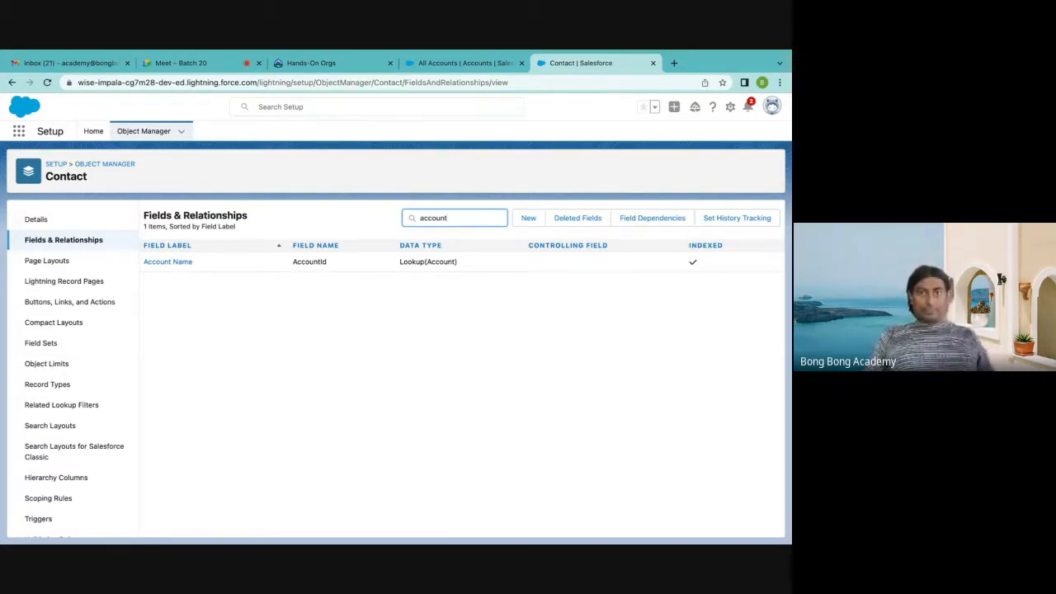
Start a new Contact record in the Sales app with the salutation Mr. and the contact's first and last name
click(439, 92)
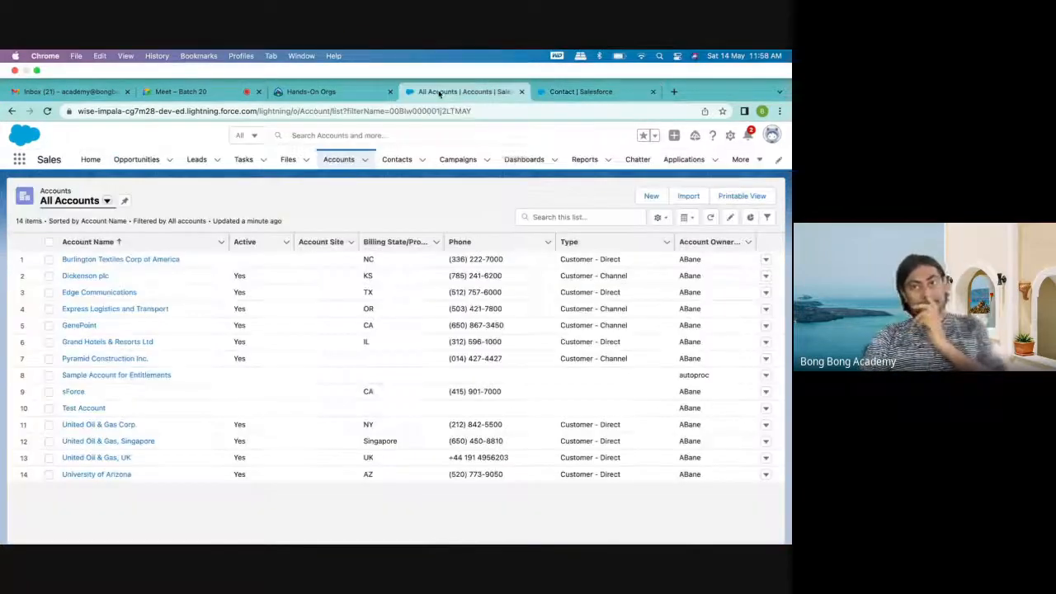
click(397, 130)
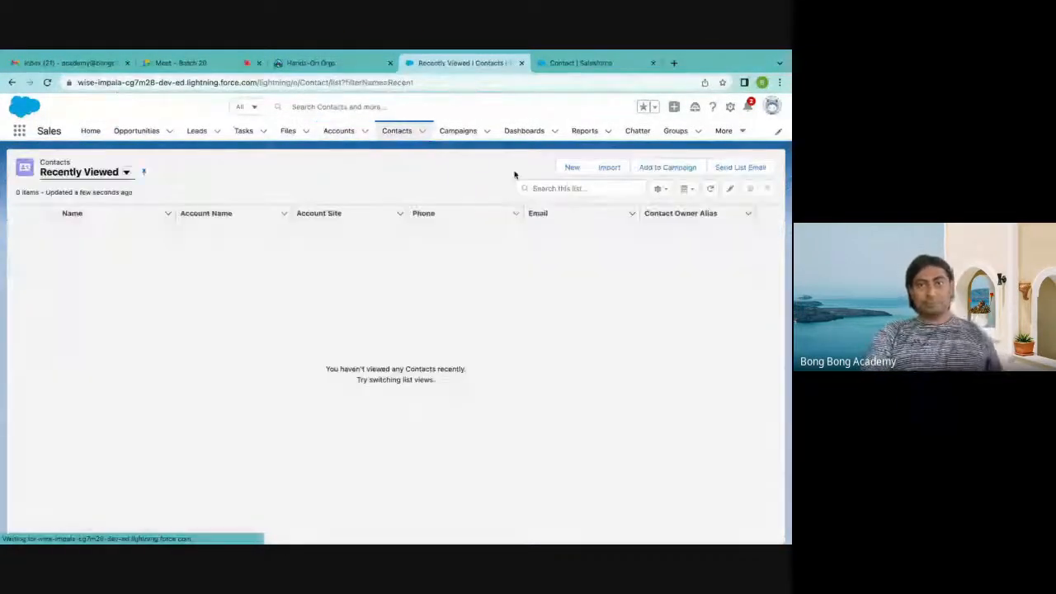
click(572, 168)
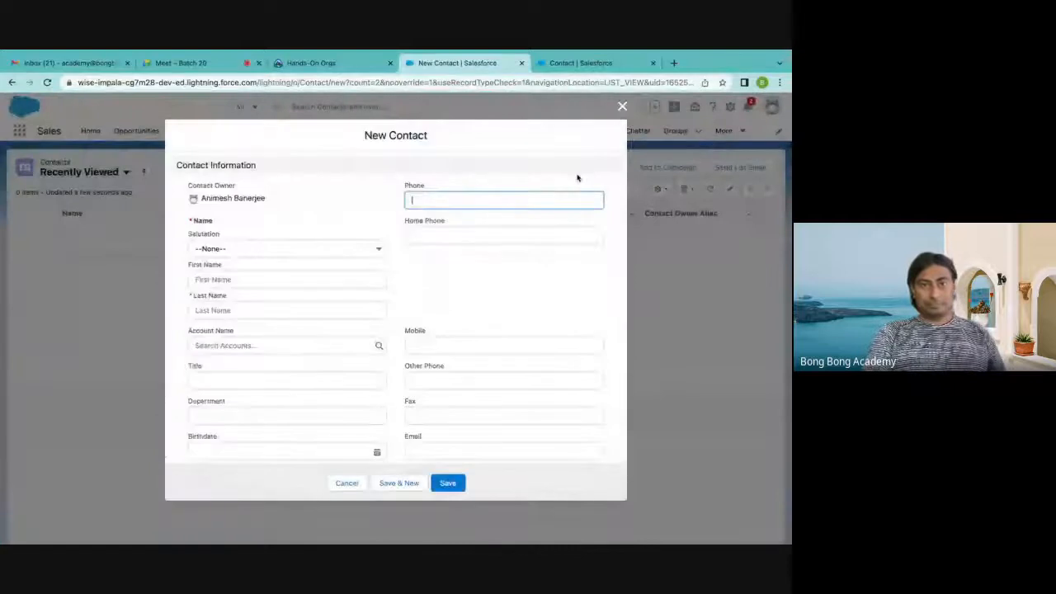
click(273, 250)
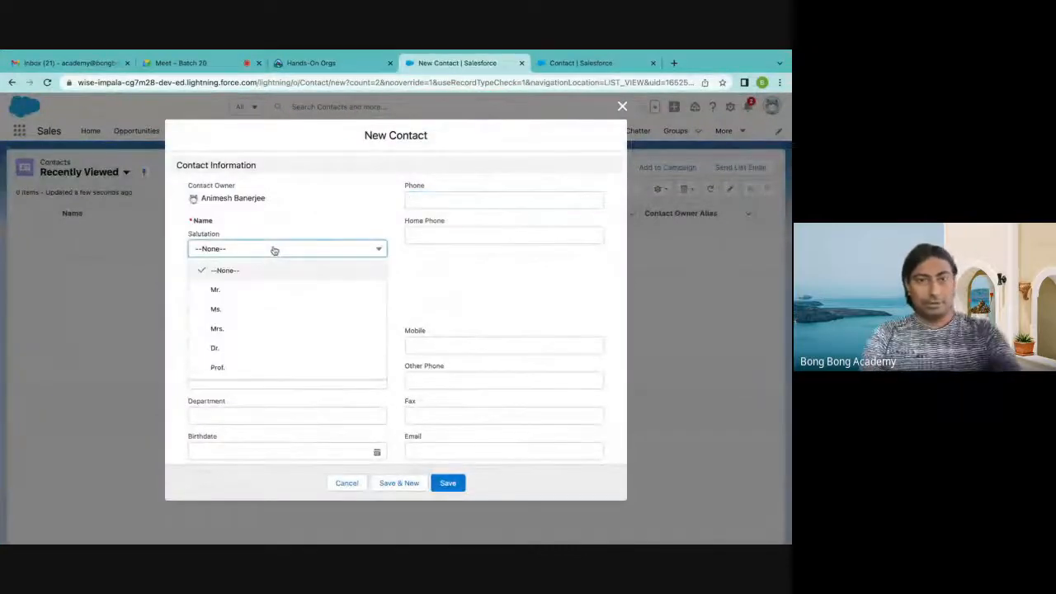
click(222, 295)
click(217, 280)
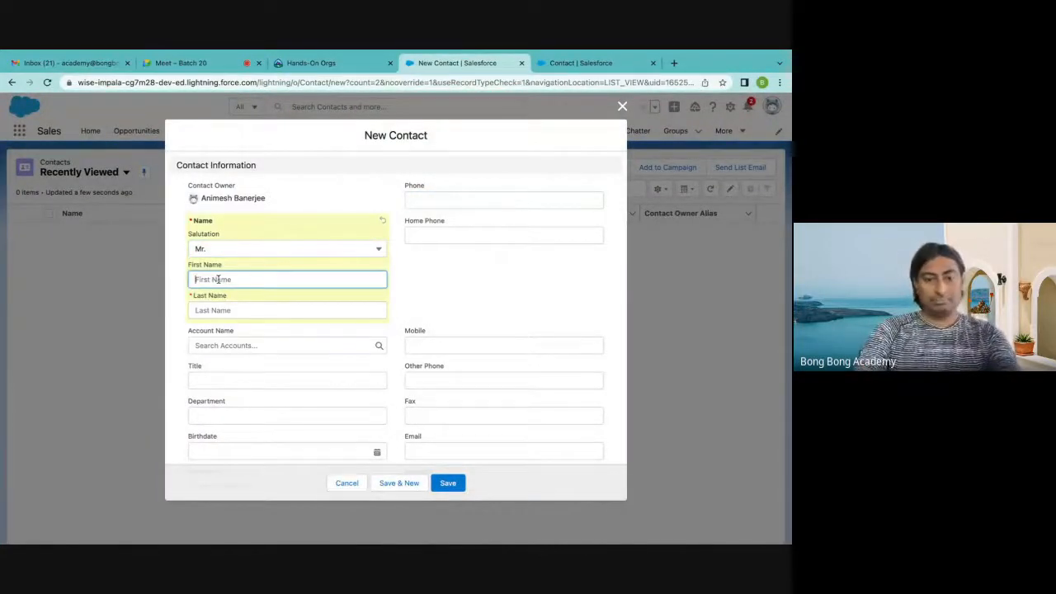
text(X)
key(Tab)
text(Man)
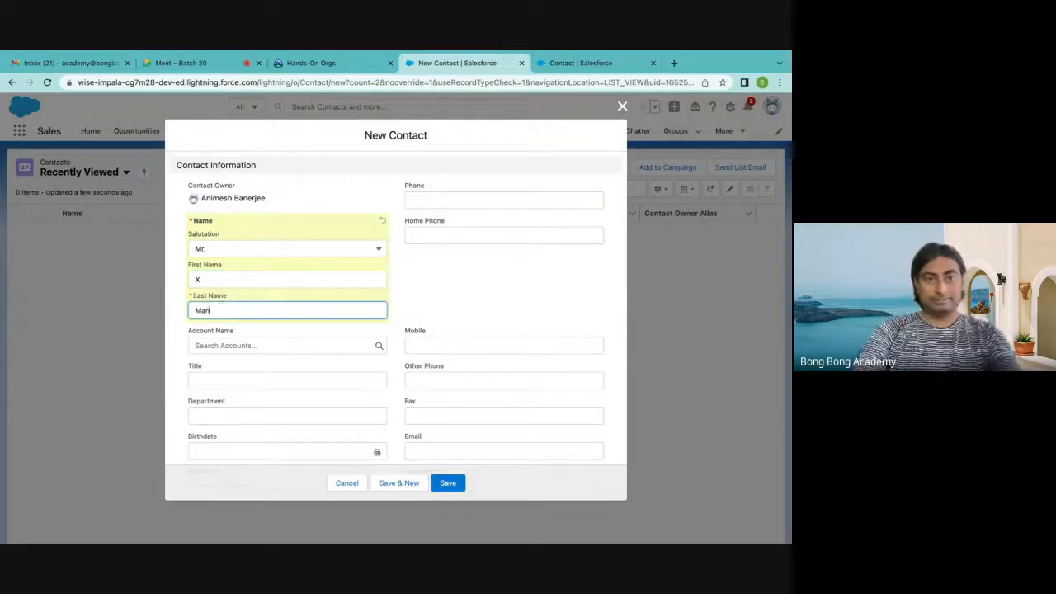
Set the new contact's Account Name to Test Account and save the record
scroll(219, 289, down, 1)
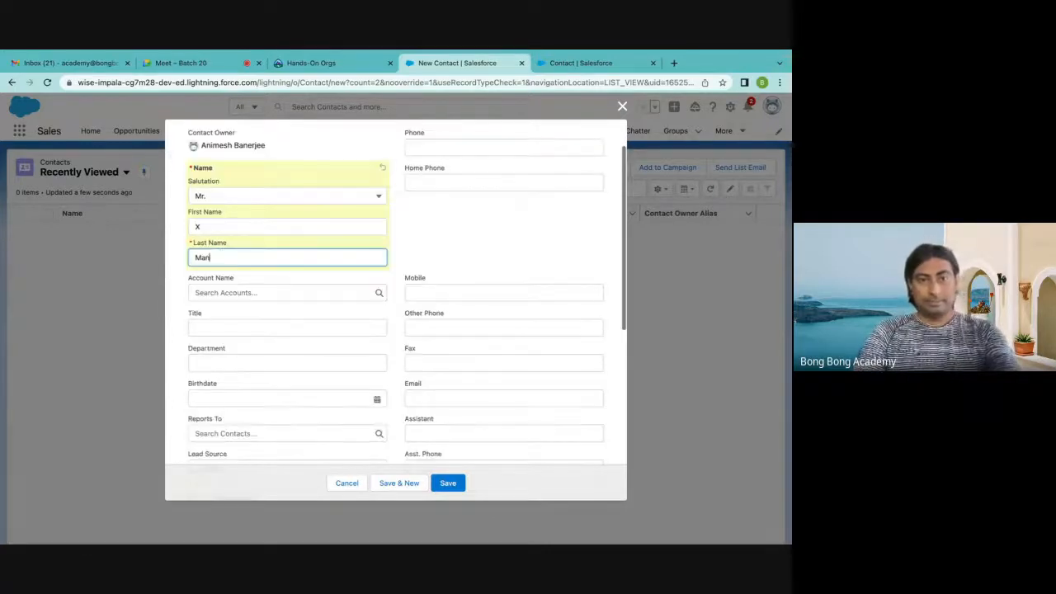
click(211, 294)
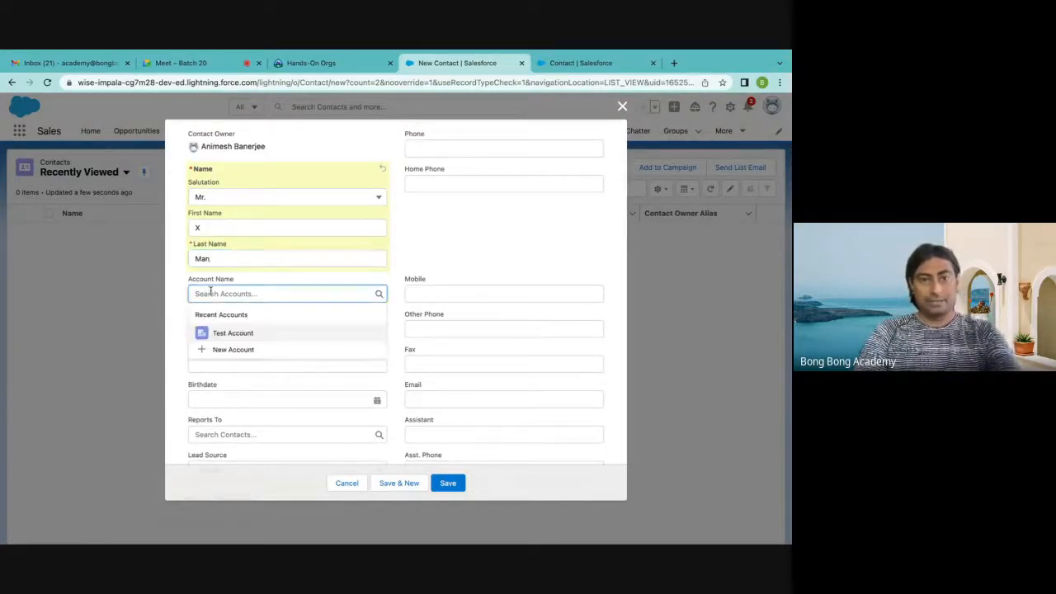
click(233, 333)
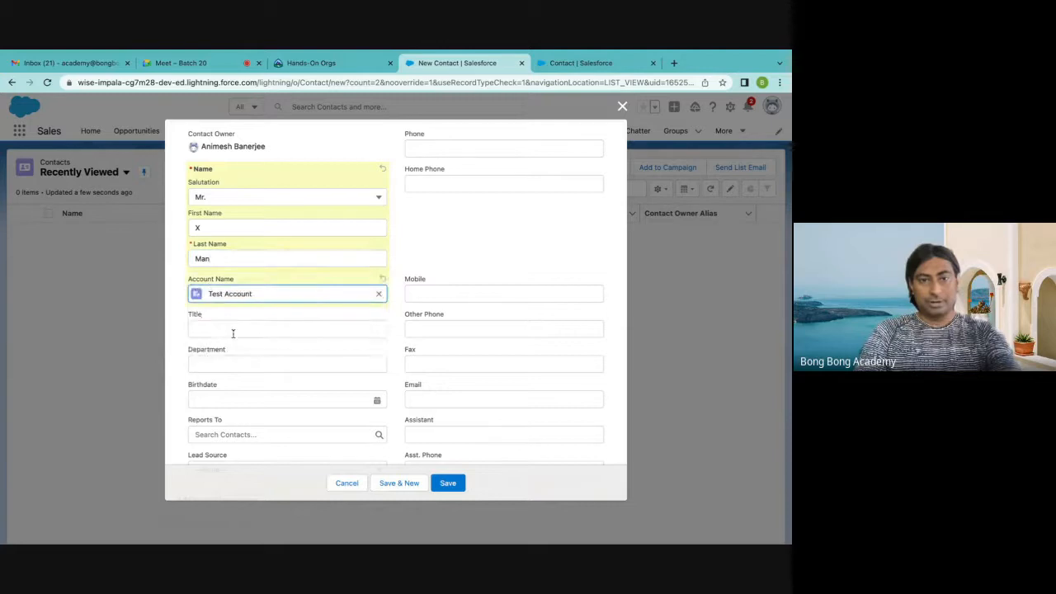
click(450, 485)
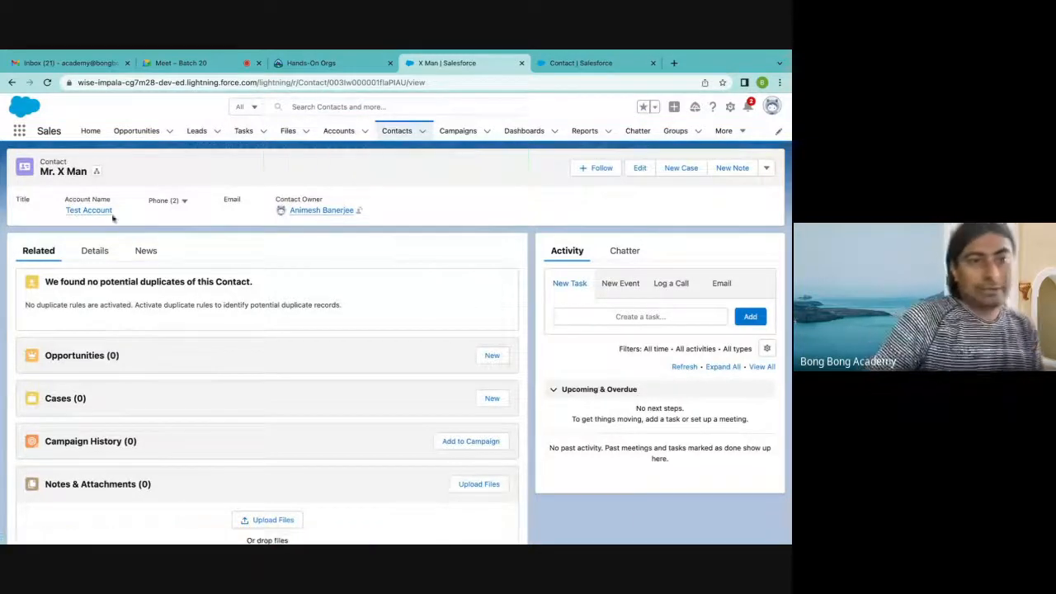
Open the linked Test Account and save a second related contact with salutation Mr. and the contact's first and last name
mouse_move(92, 212)
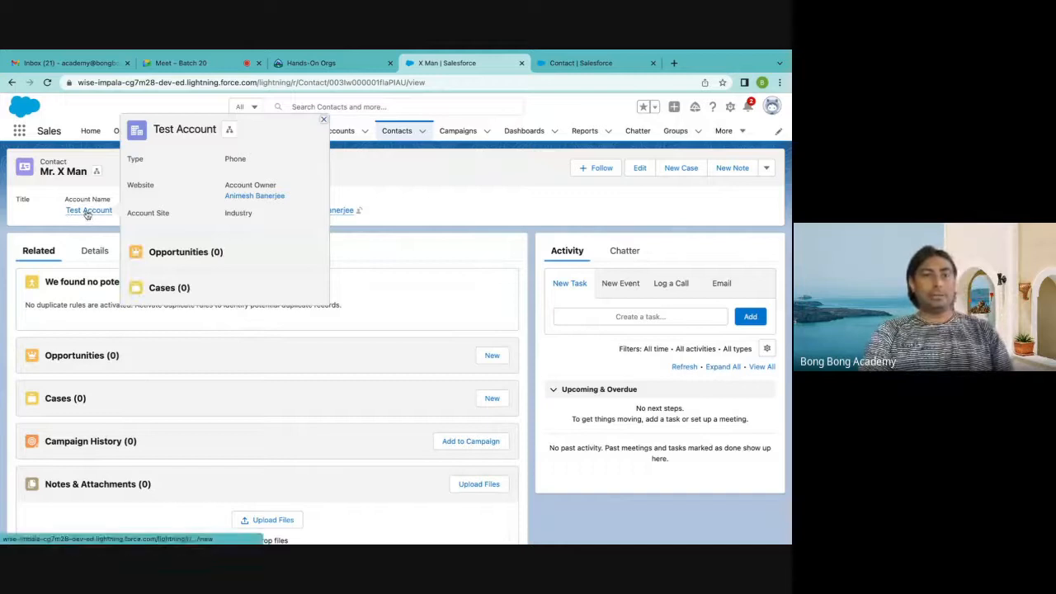
click(88, 211)
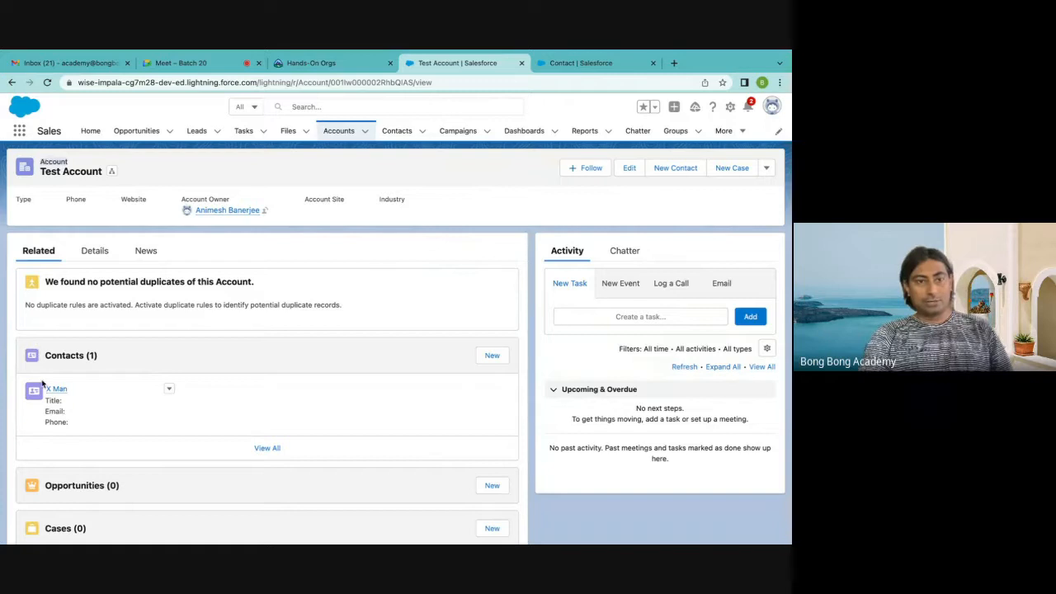
click(493, 358)
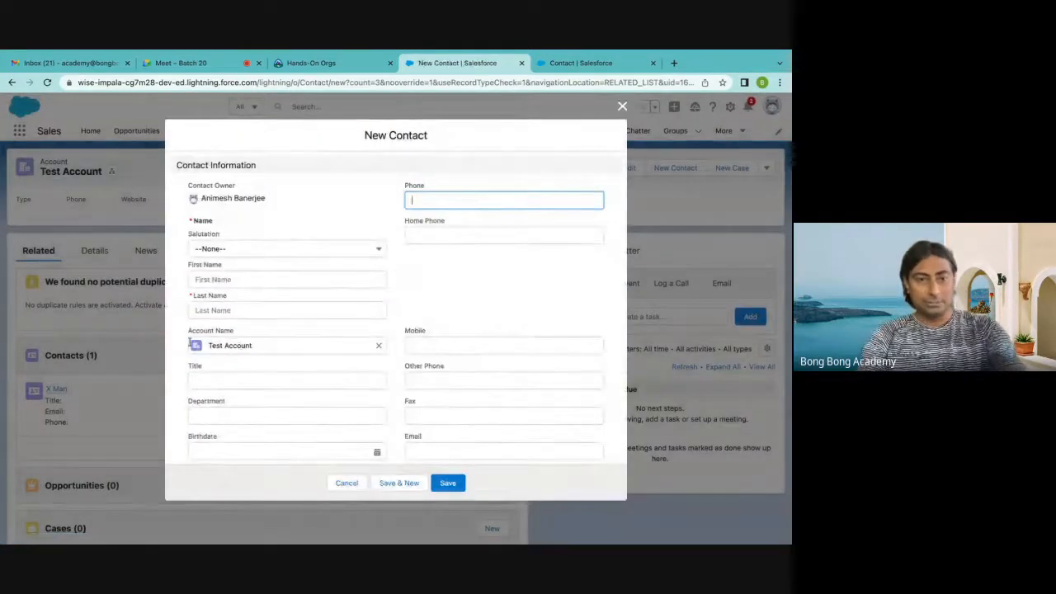
click(222, 250)
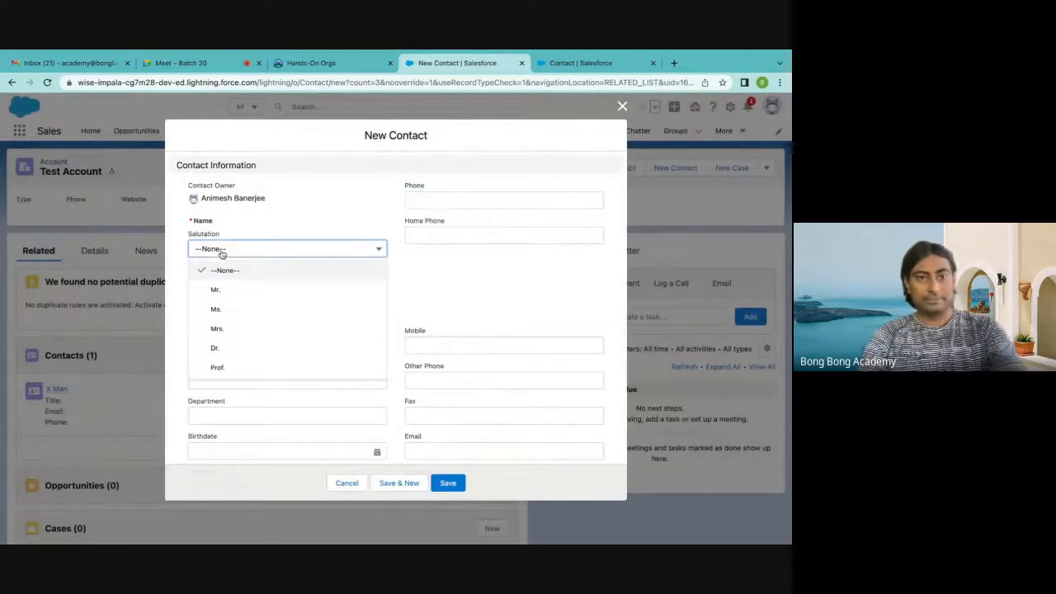
click(217, 288)
click(217, 281)
text(Y)
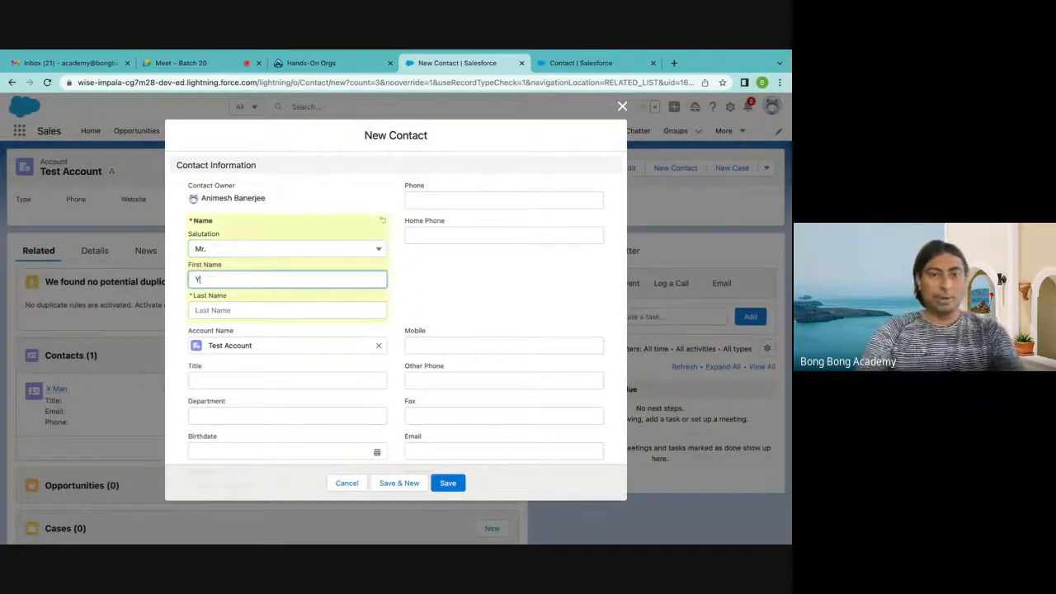
click(218, 314)
text(Man)
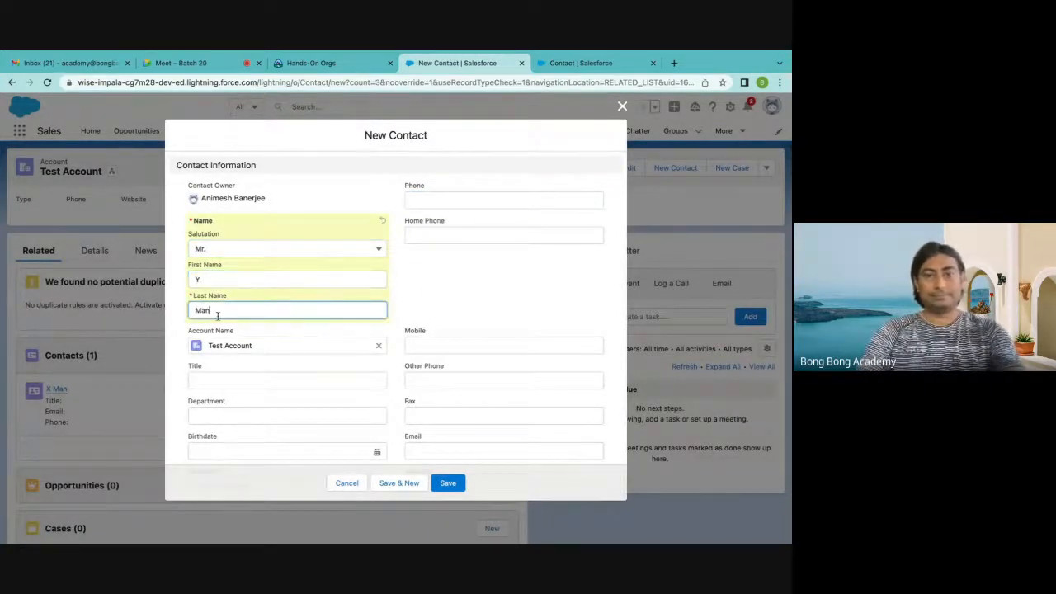
click(454, 488)
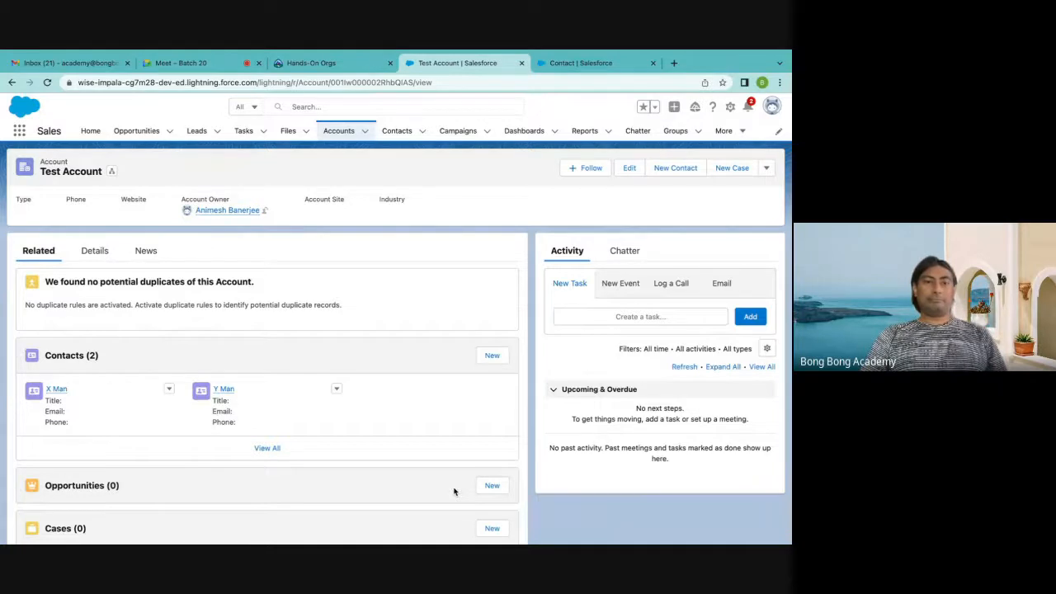
Examine the Account Name lookup field on the Contact object in Setup and return to the Test Account record
click(554, 69)
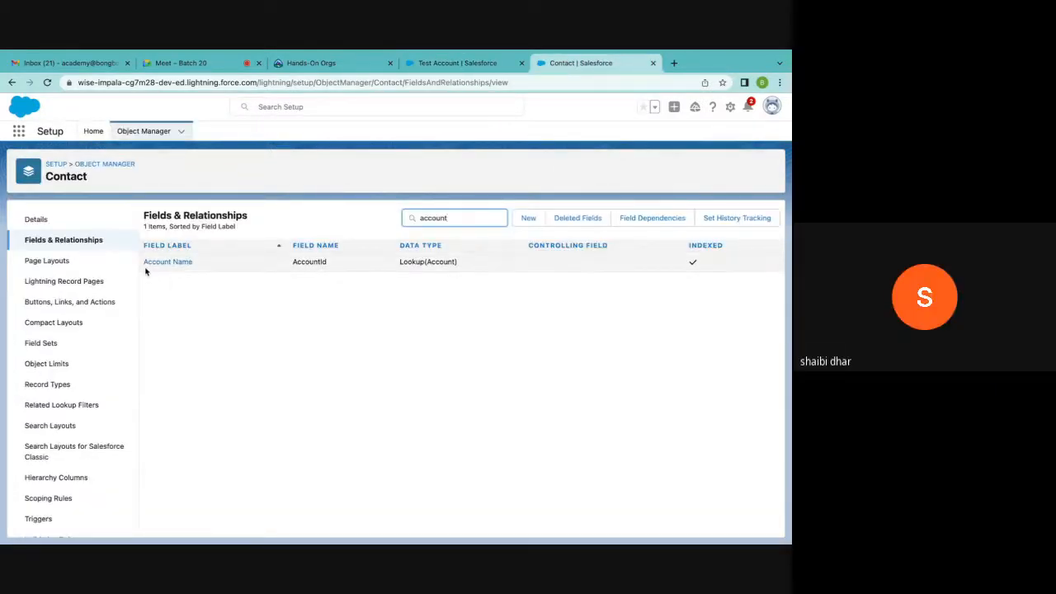
double_click(312, 265)
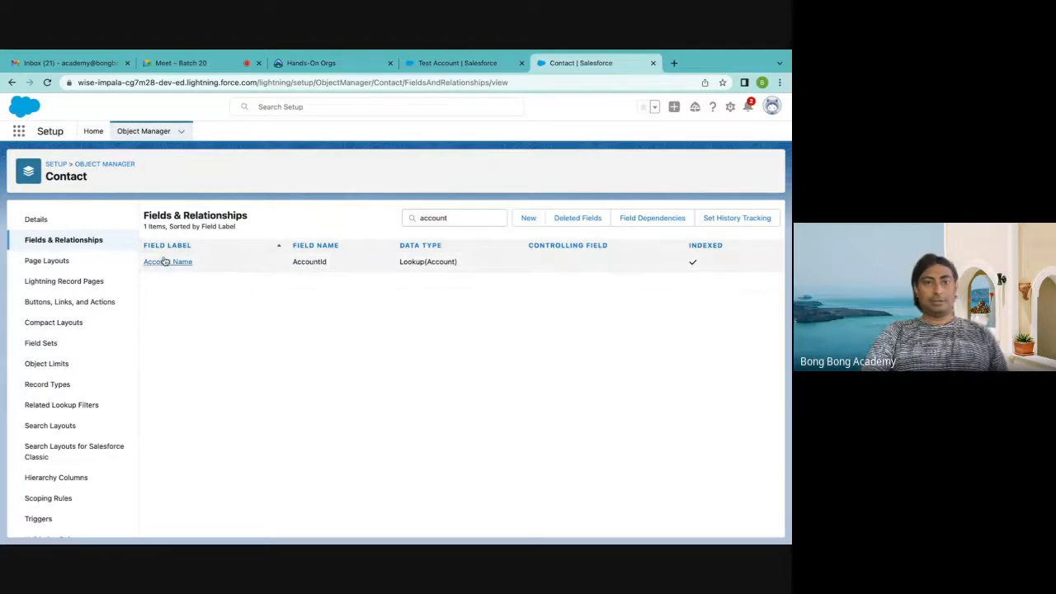
click(486, 66)
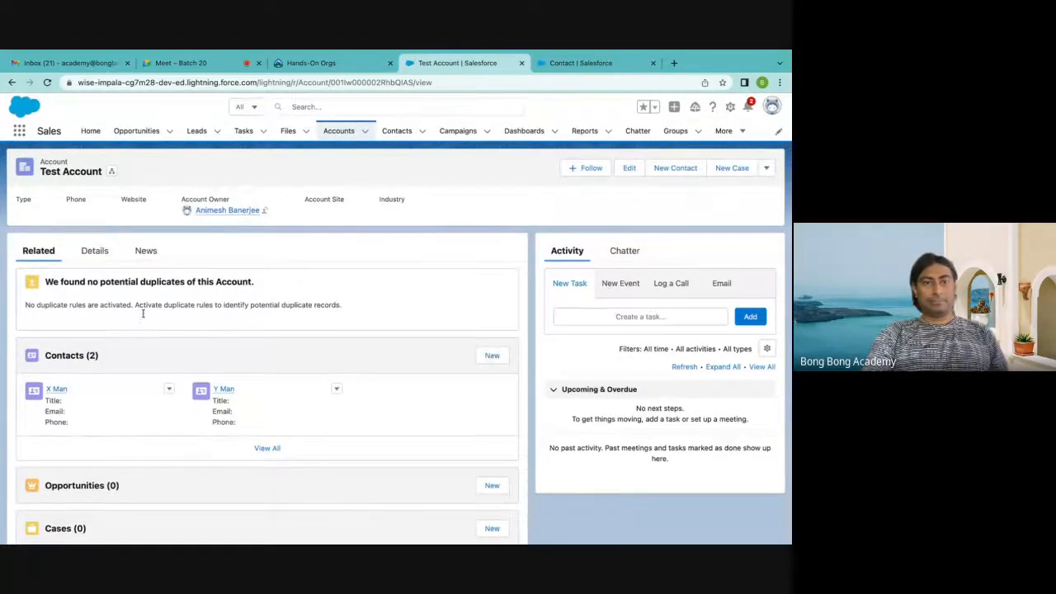
Examine the Account Name value on the first related contact and its AccountId lookup field on the Contact object in Setup
click(58, 389)
click(95, 250)
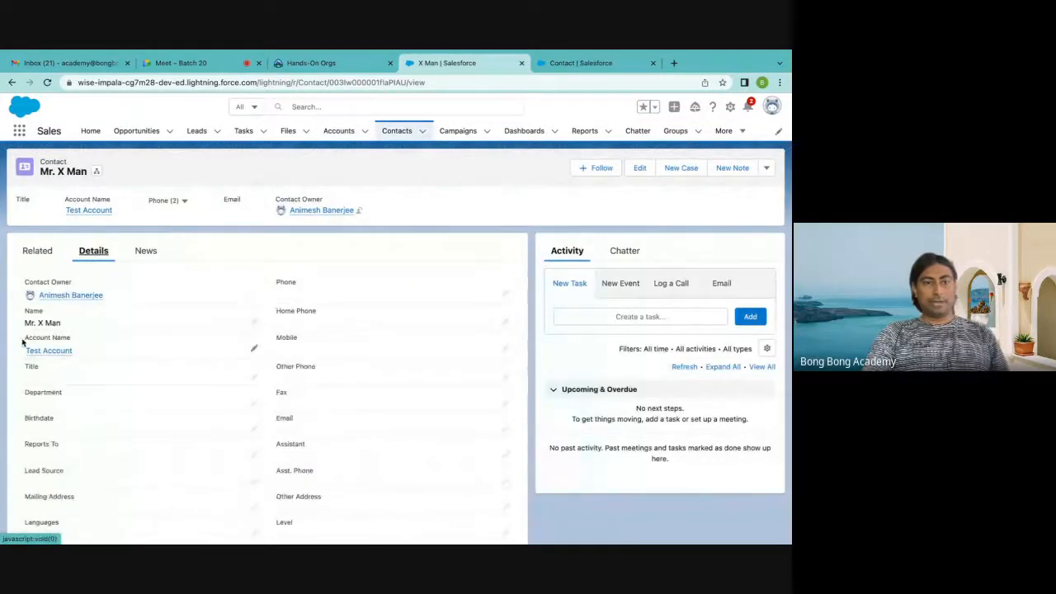
drag(24, 341, 85, 341)
mouse_move(50, 356)
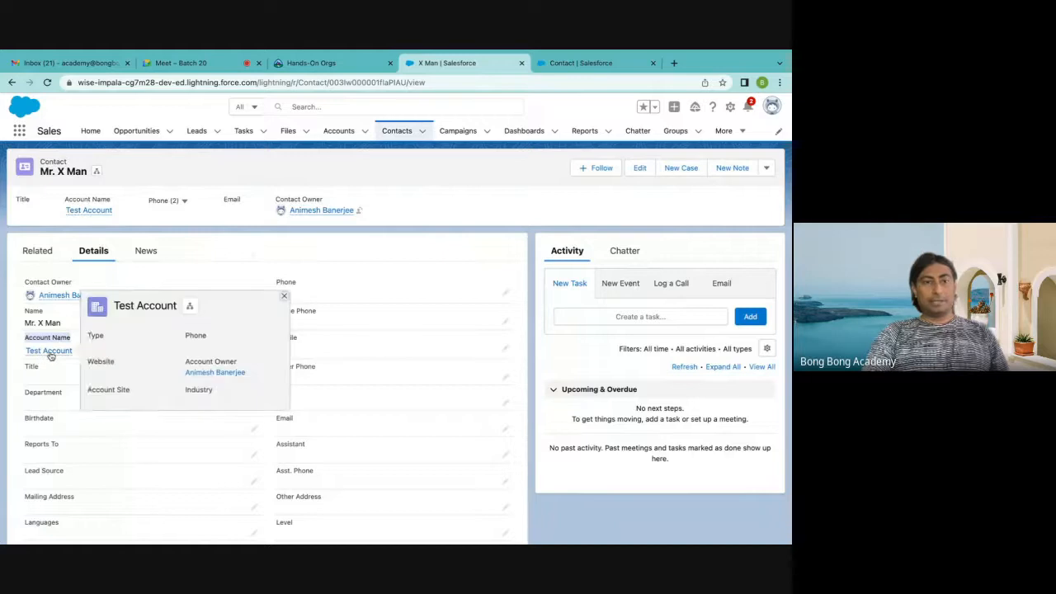
click(590, 63)
double_click(315, 262)
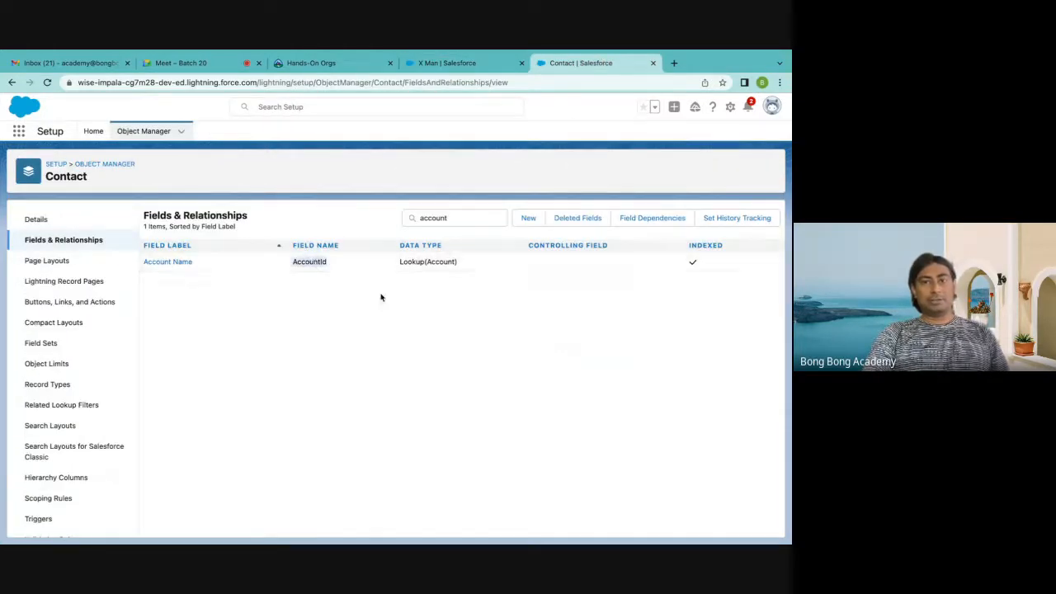
drag(401, 261, 466, 264)
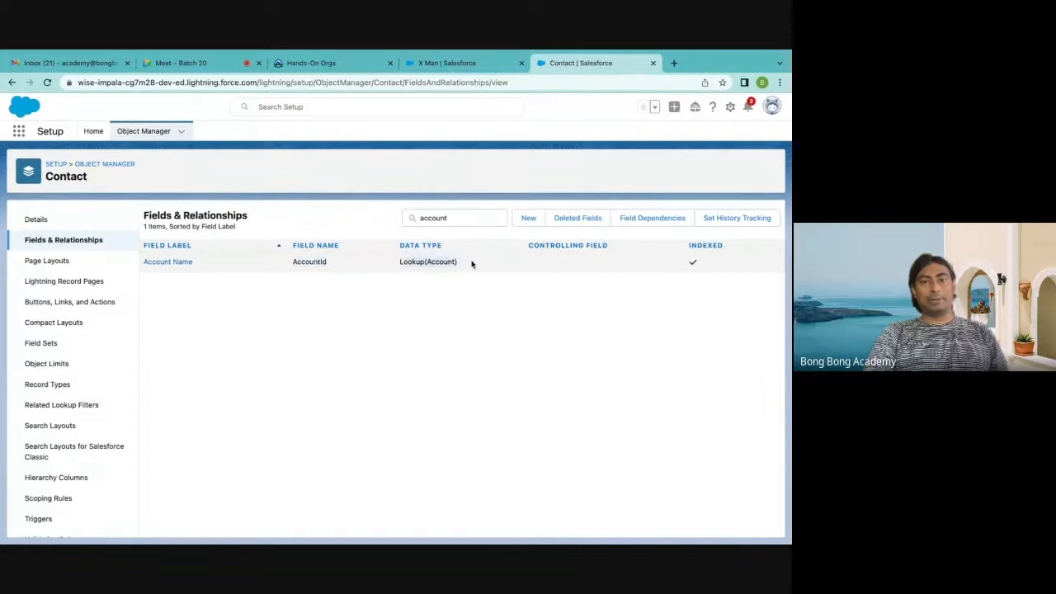
double_click(308, 262)
click(347, 365)
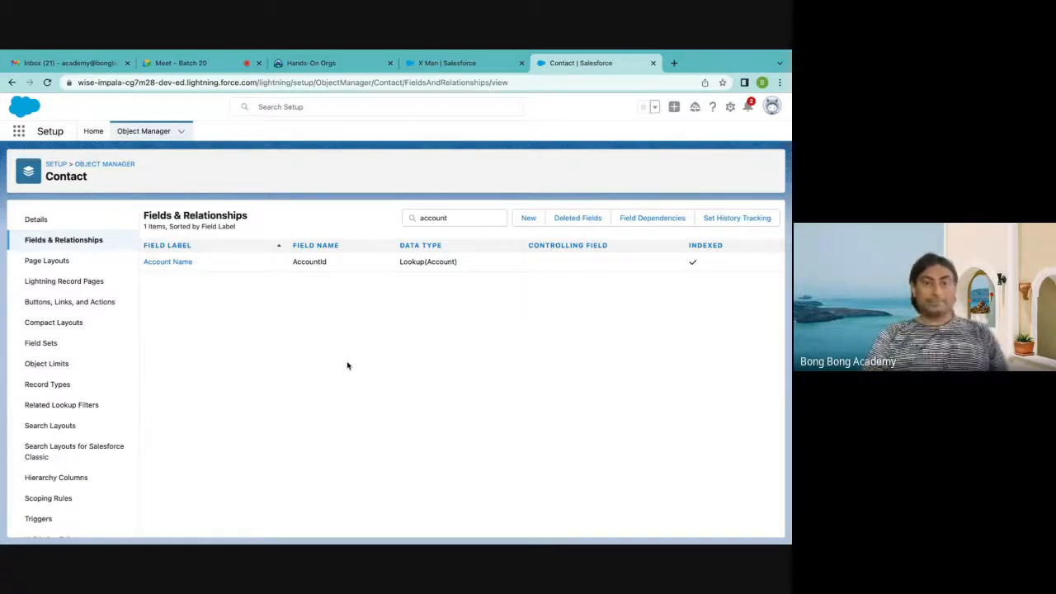
Start a new custom field on the Application object with the Lookup Relationship data type
click(114, 164)
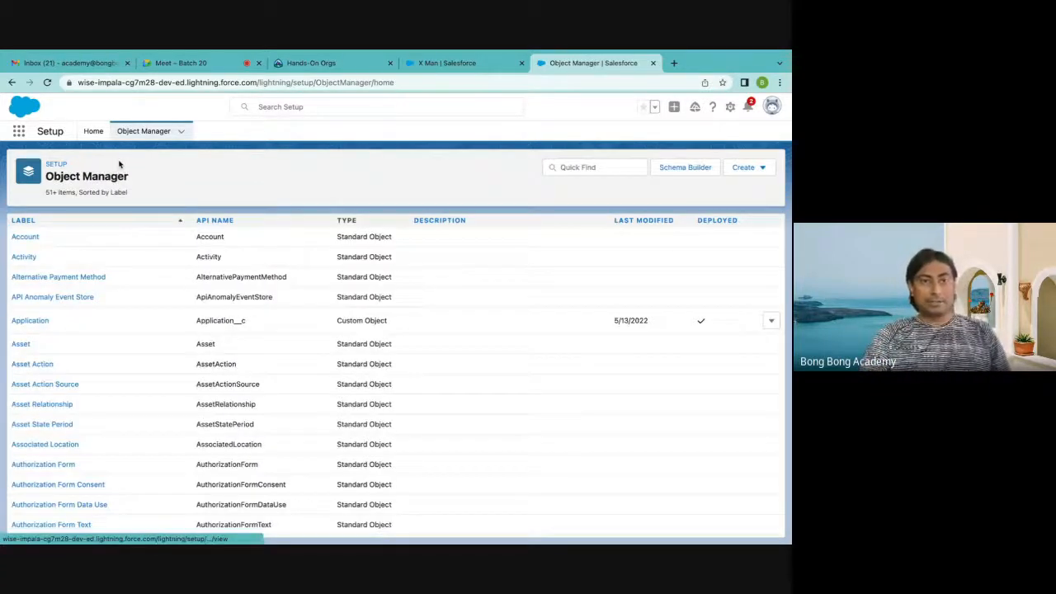
click(26, 320)
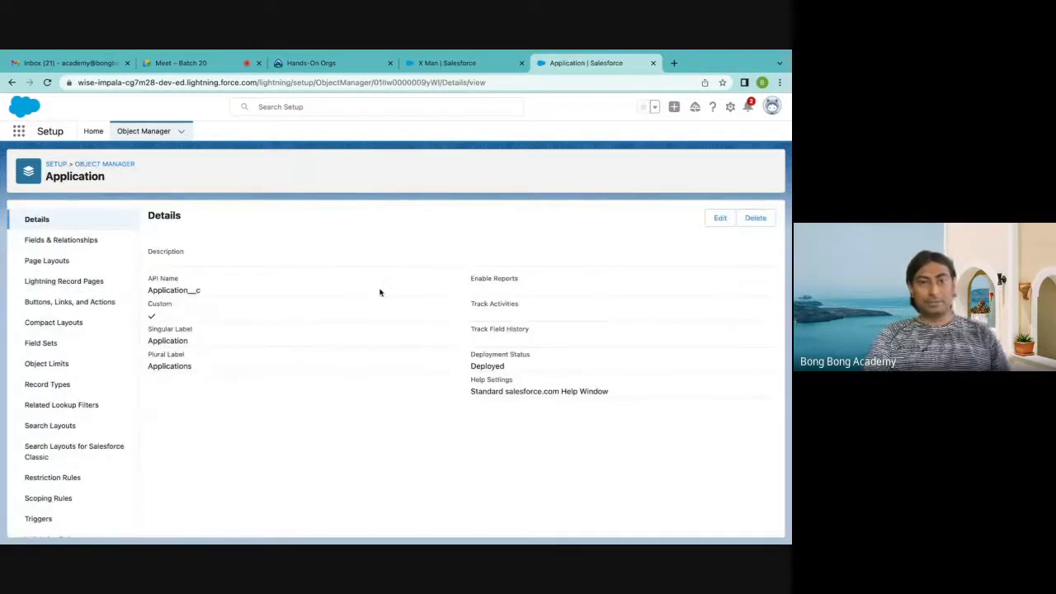
click(107, 240)
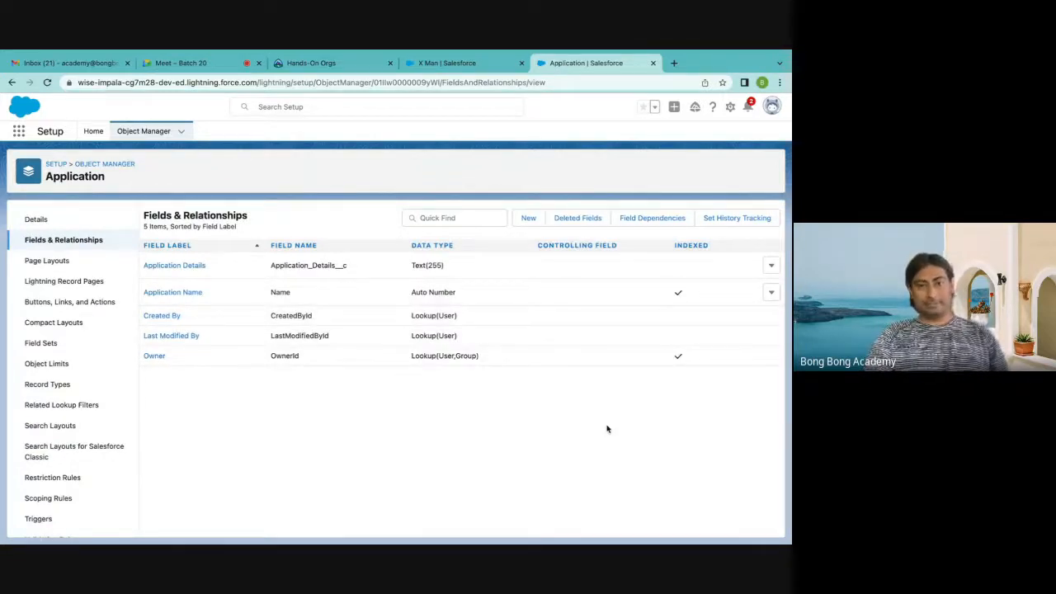
click(528, 217)
scroll(531, 224, down, 2)
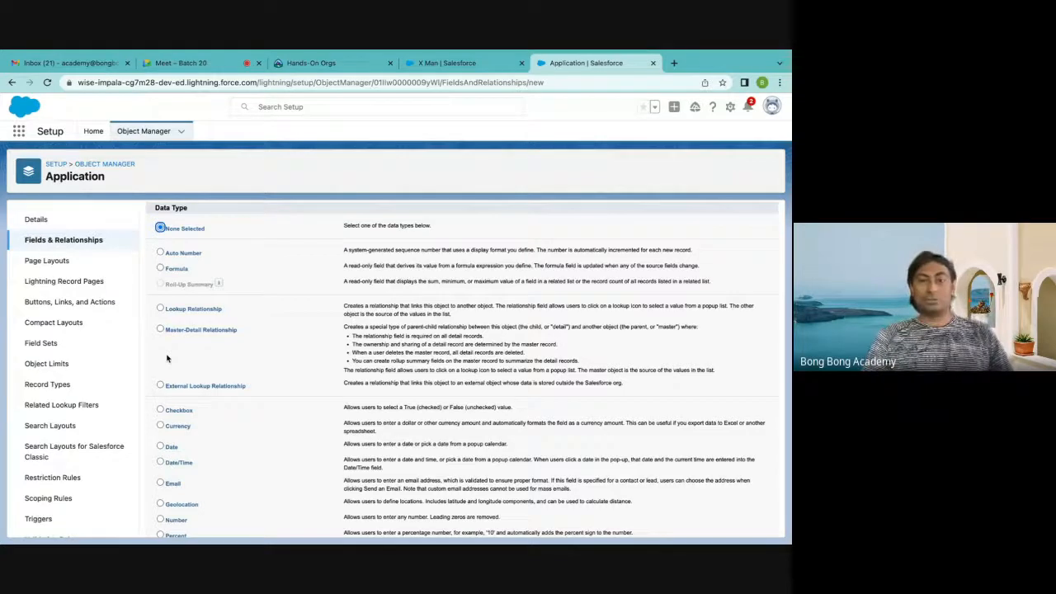
mouse_move(579, 53)
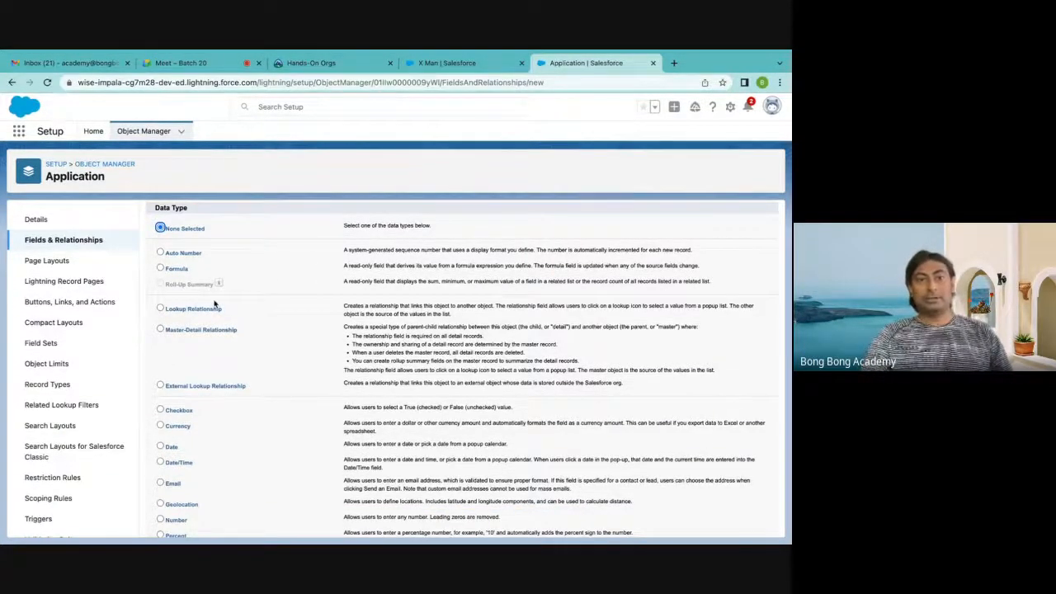
click(161, 308)
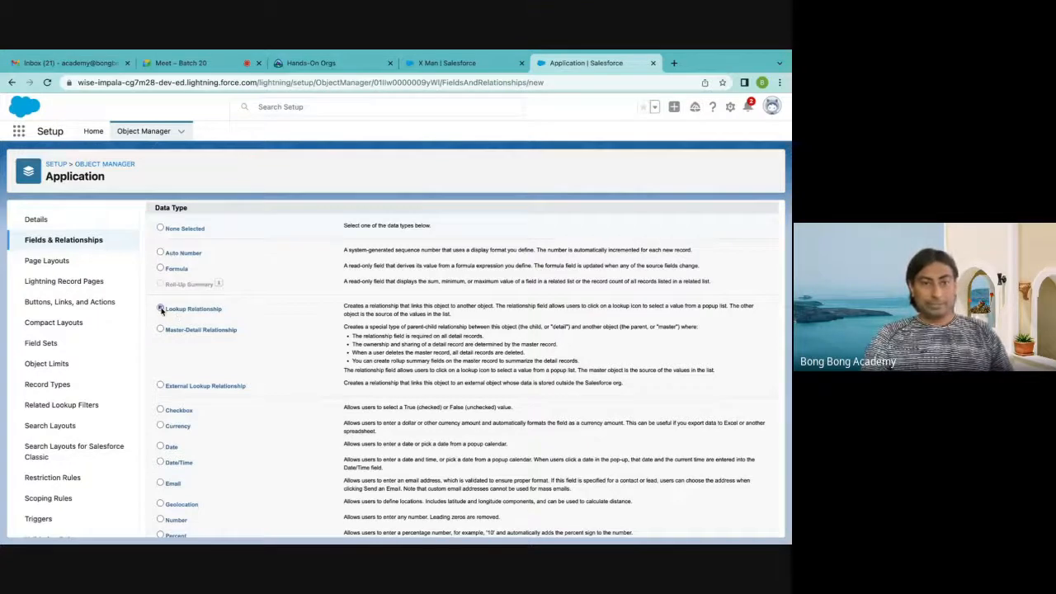
scroll(459, 385, down, 5)
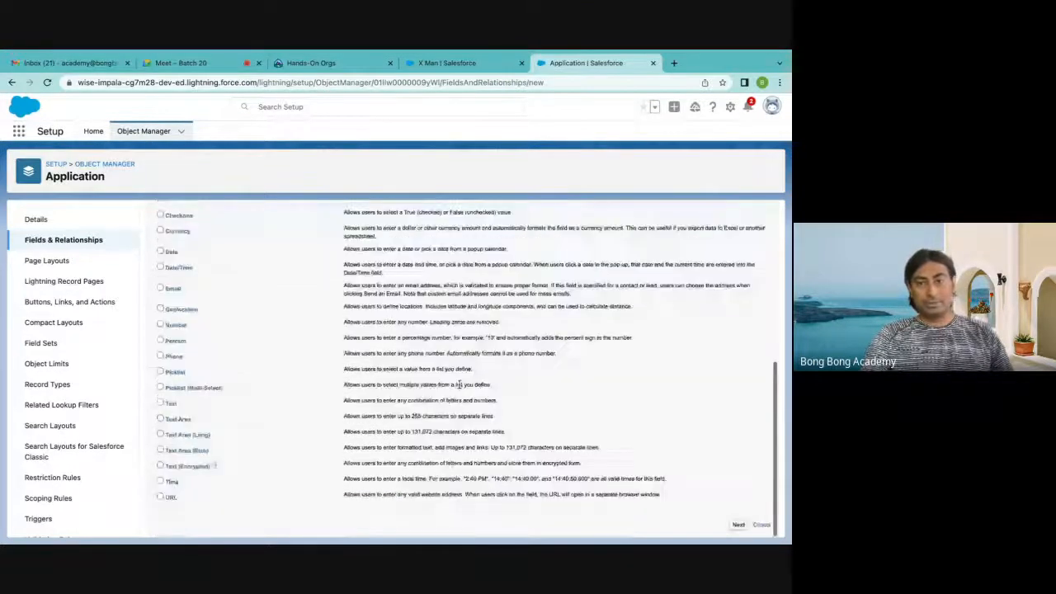
click(739, 524)
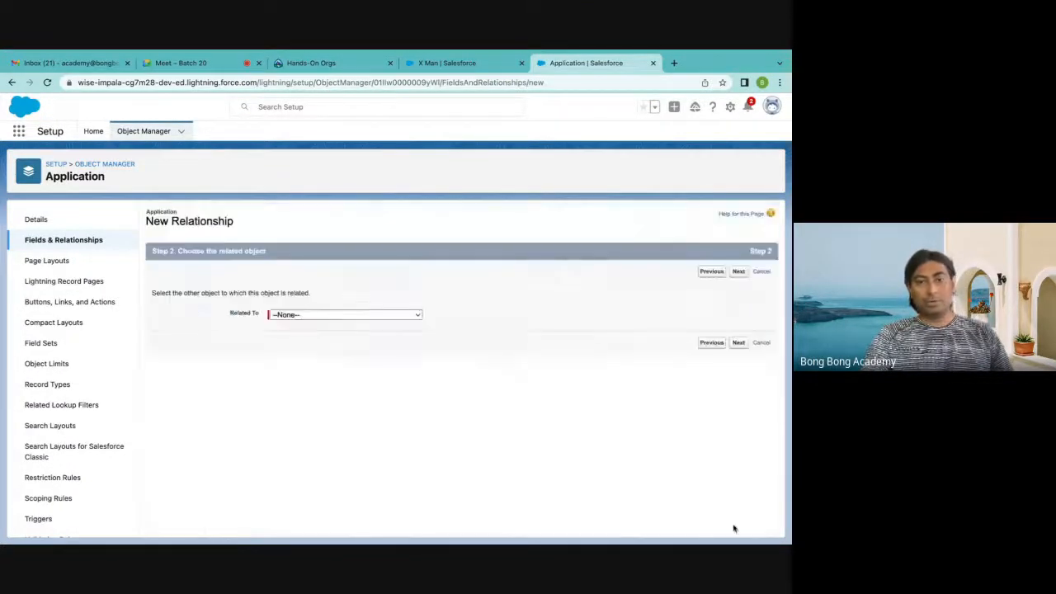
Relate the lookup to the Account object, with Account as both field label and field name
click(292, 319)
click(297, 328)
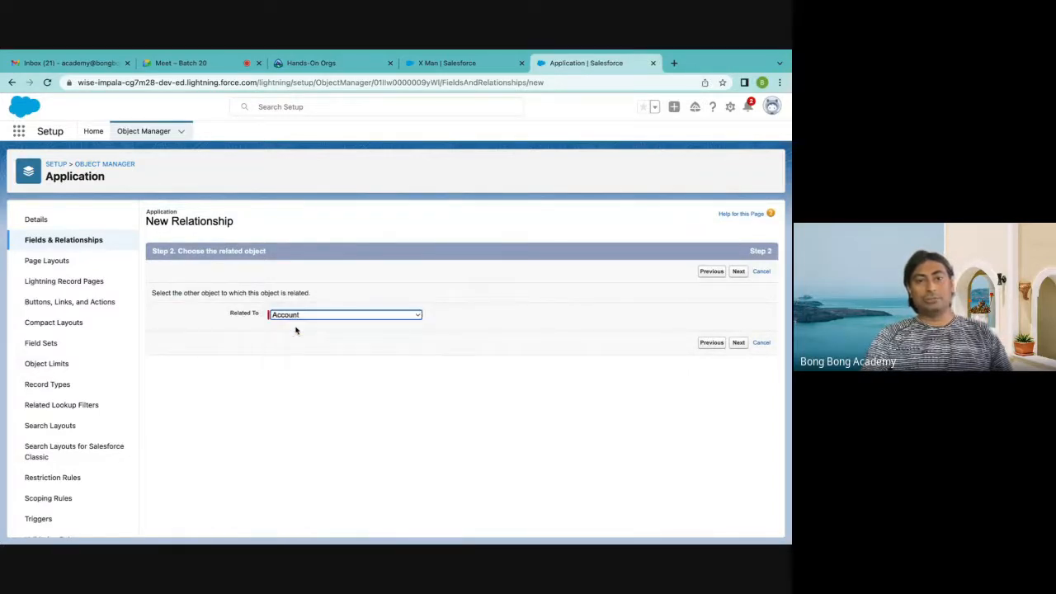
click(739, 342)
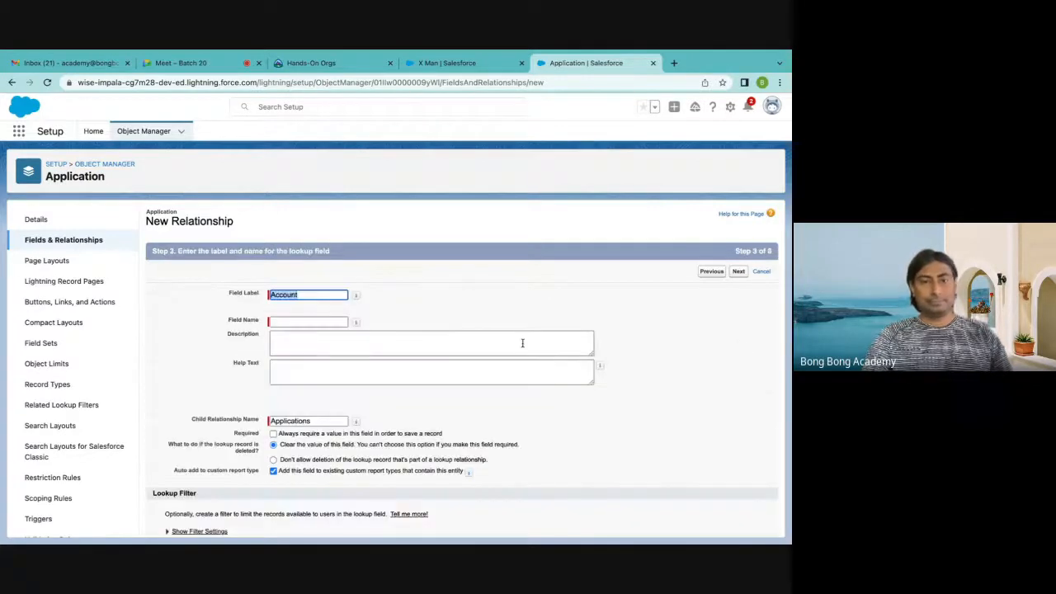
click(326, 321)
click(357, 323)
click(478, 327)
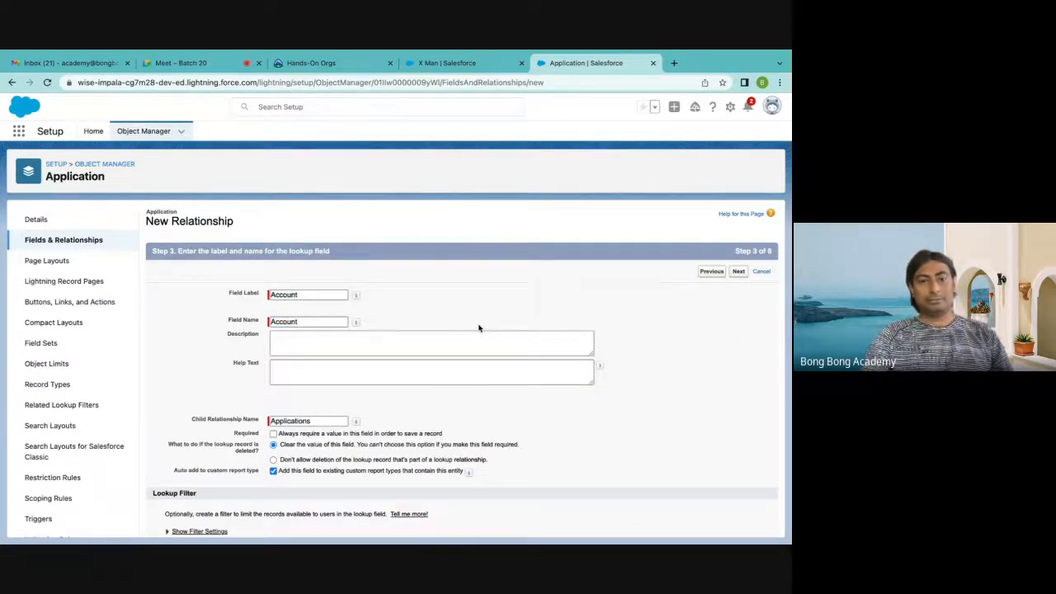
Try out the Required setting and both lookup-record deletion options for the Account lookup field
scroll(478, 328, down, 1)
click(273, 398)
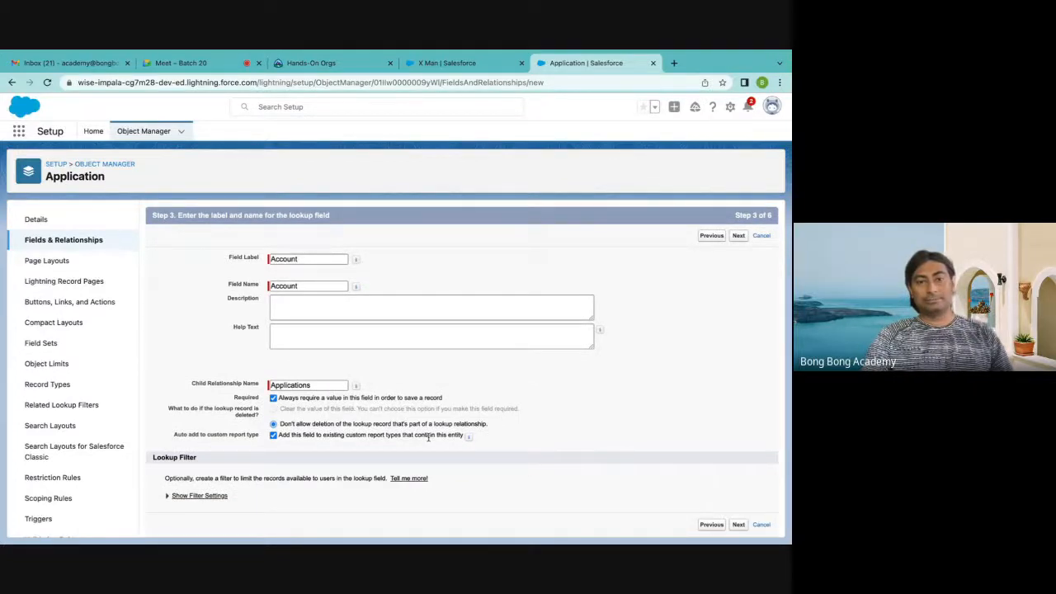
click(274, 400)
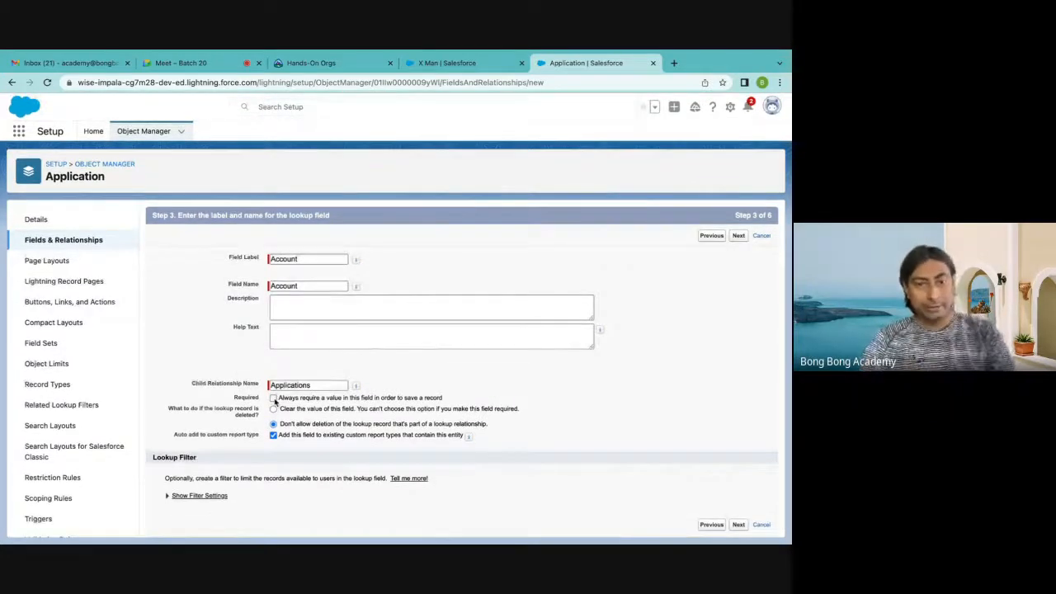
click(273, 398)
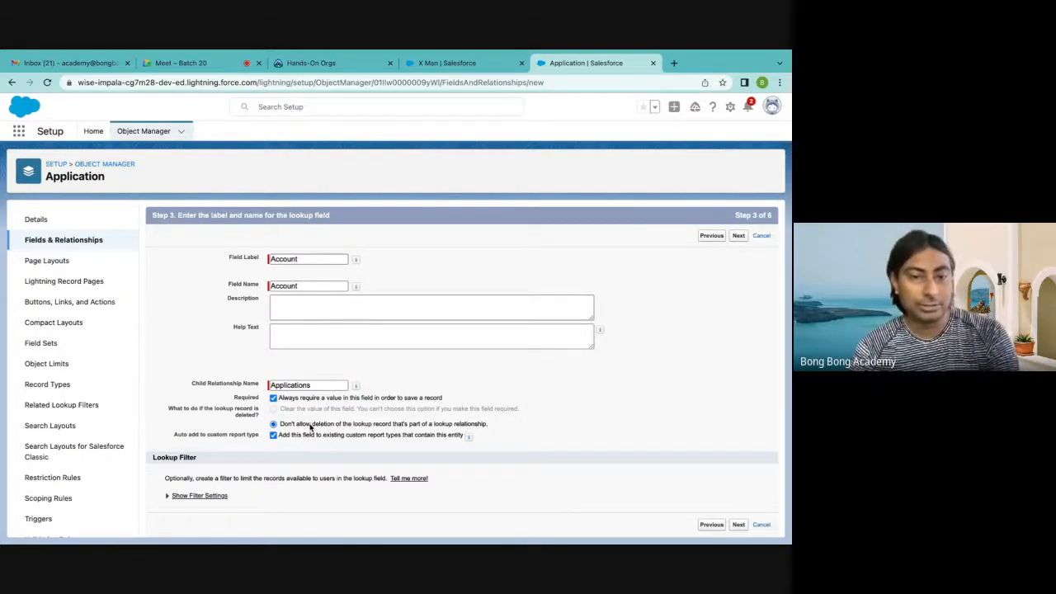
click(273, 398)
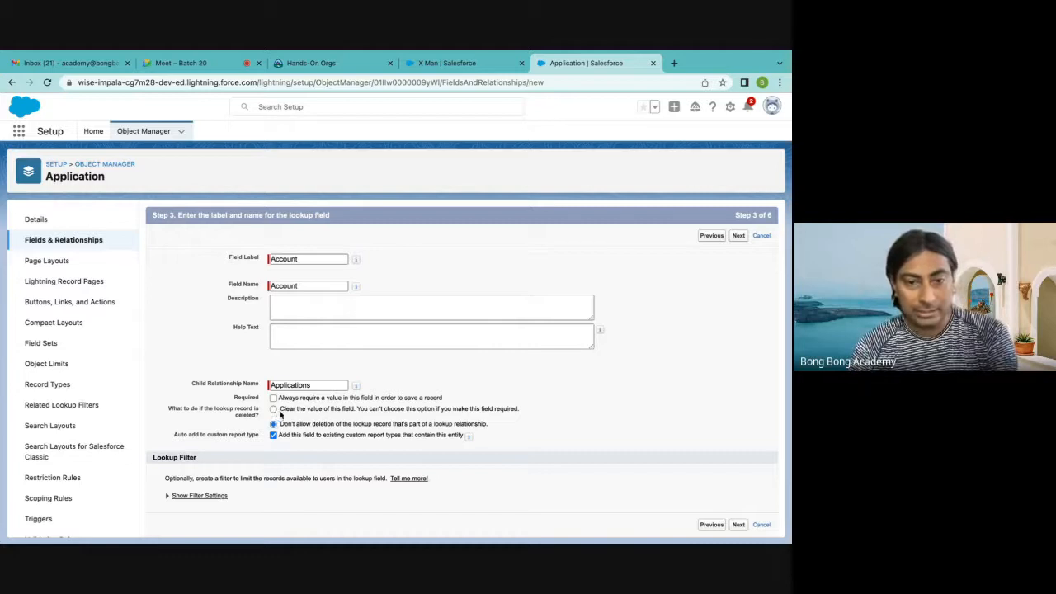
click(273, 410)
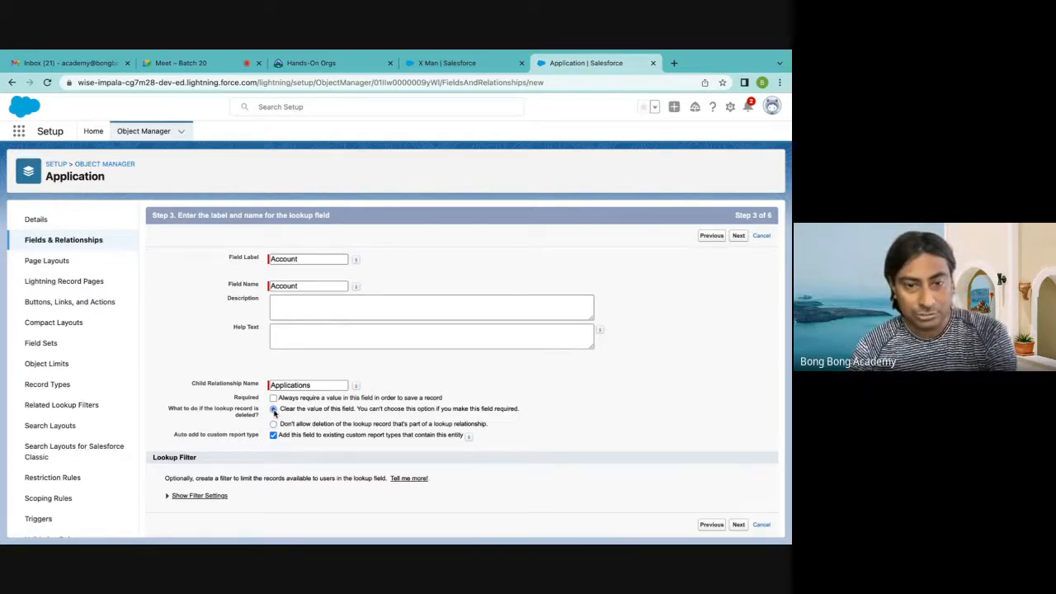
click(273, 425)
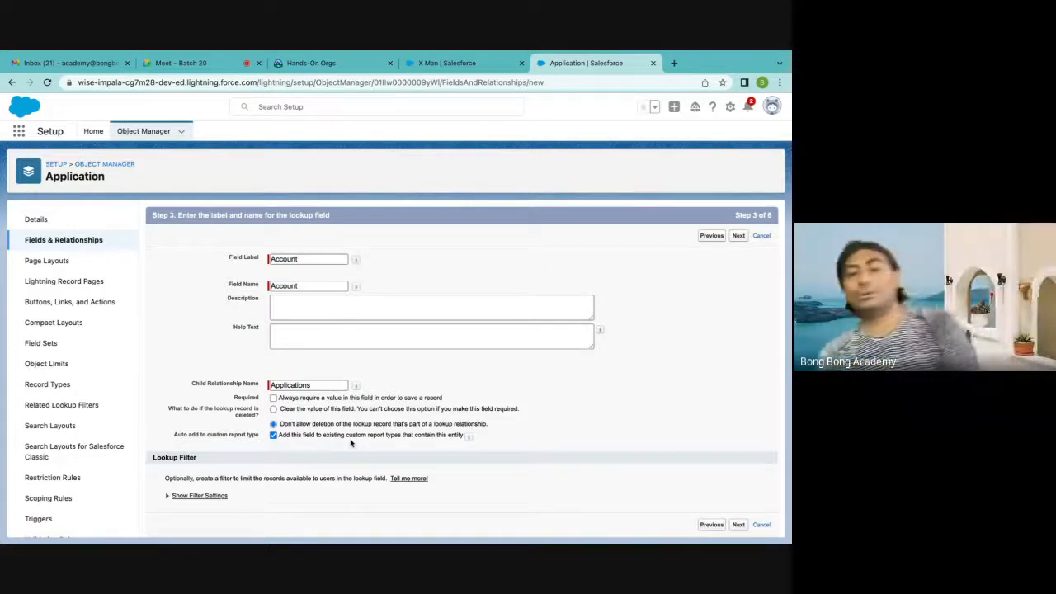
Make the Account lookup field required and save it with the default field-level security, page layout and related list settings
click(273, 397)
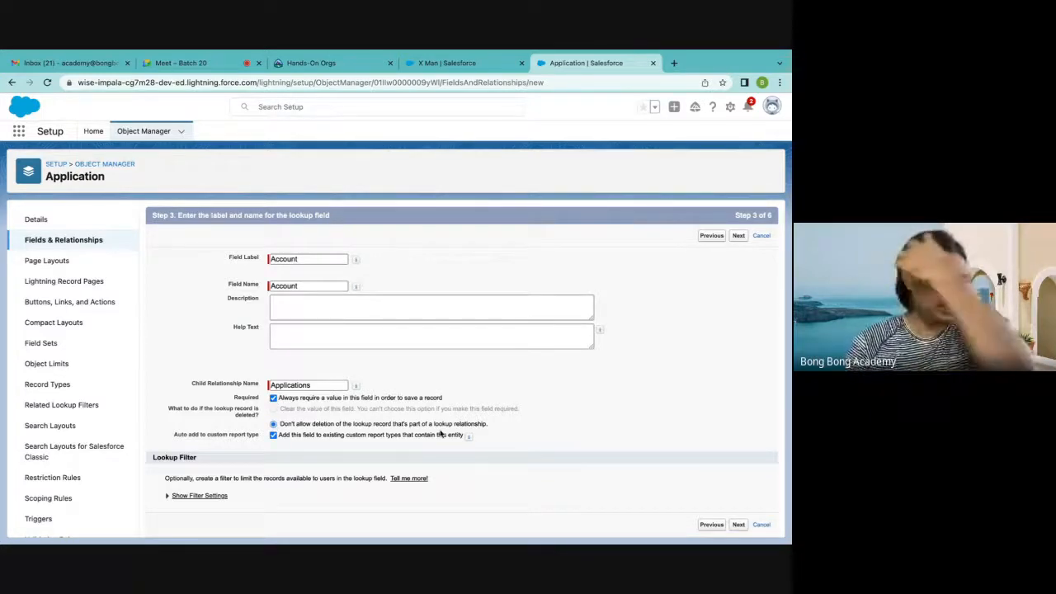
click(738, 524)
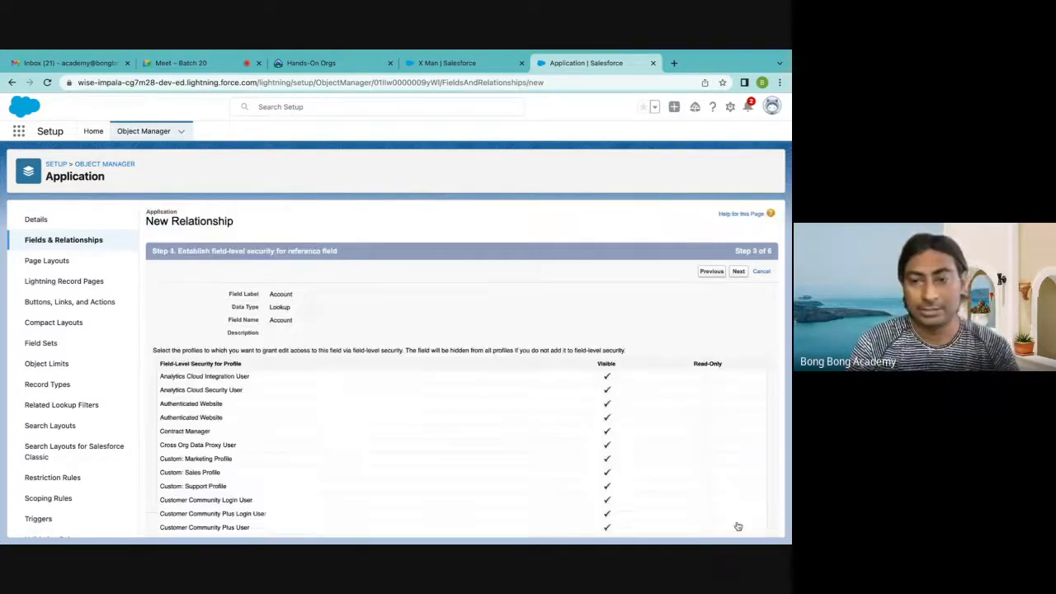
click(739, 271)
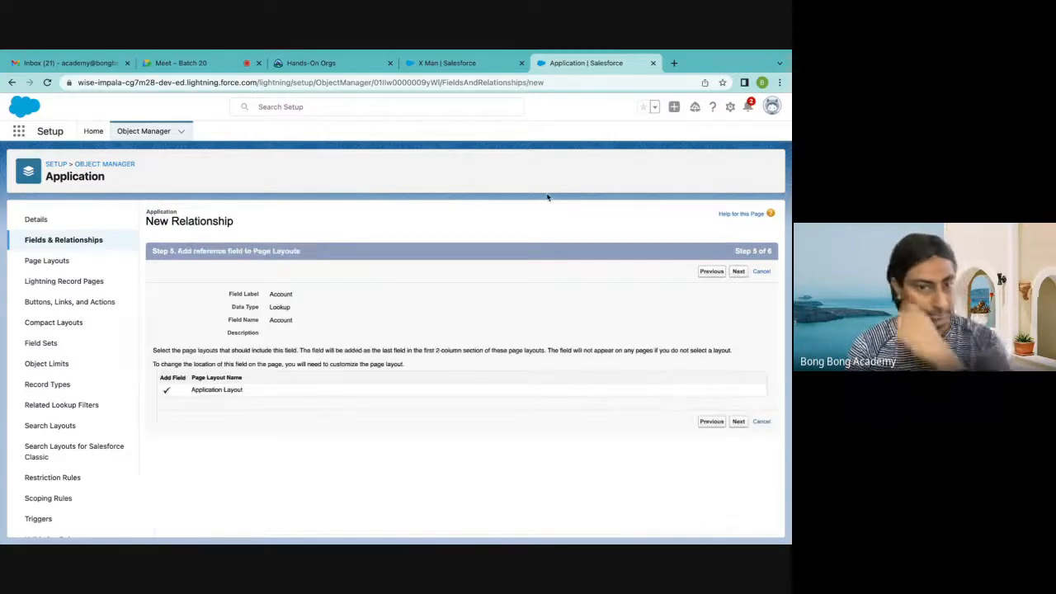
click(738, 271)
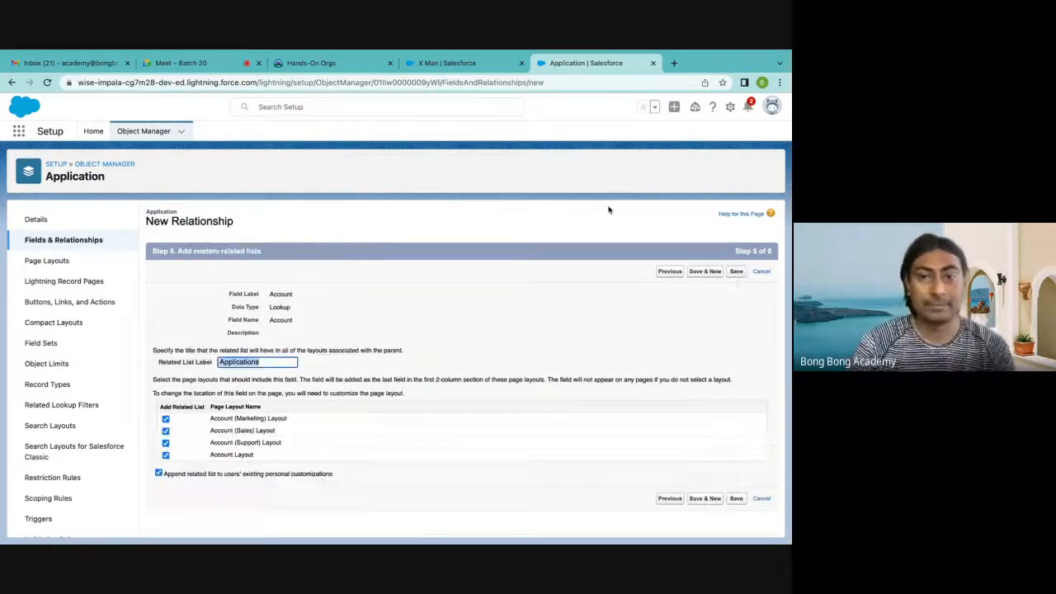
click(736, 272)
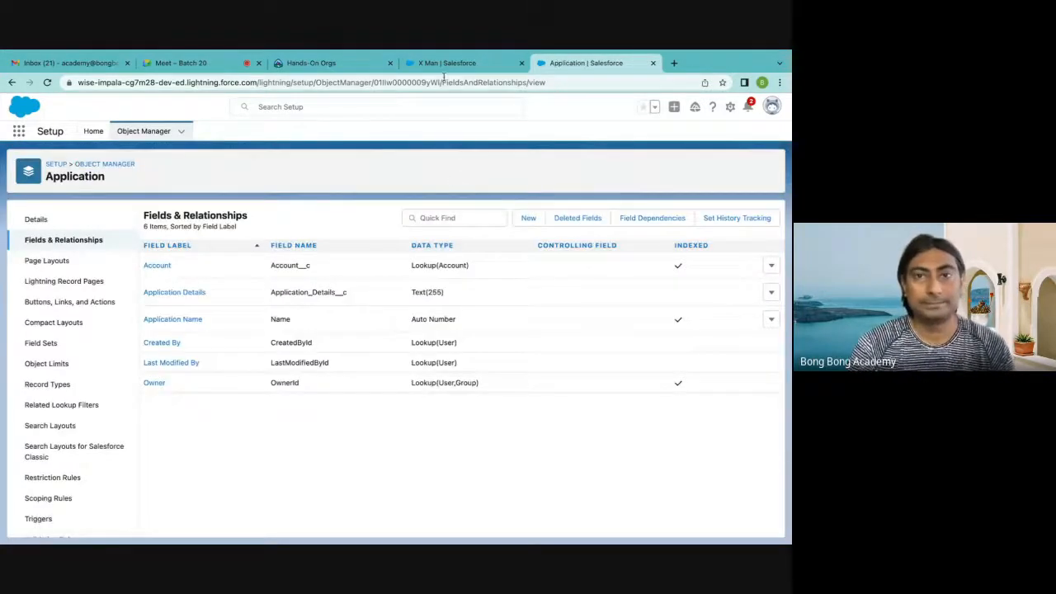
Return to the Sales app, reload the contact page and open the Applications list
click(445, 64)
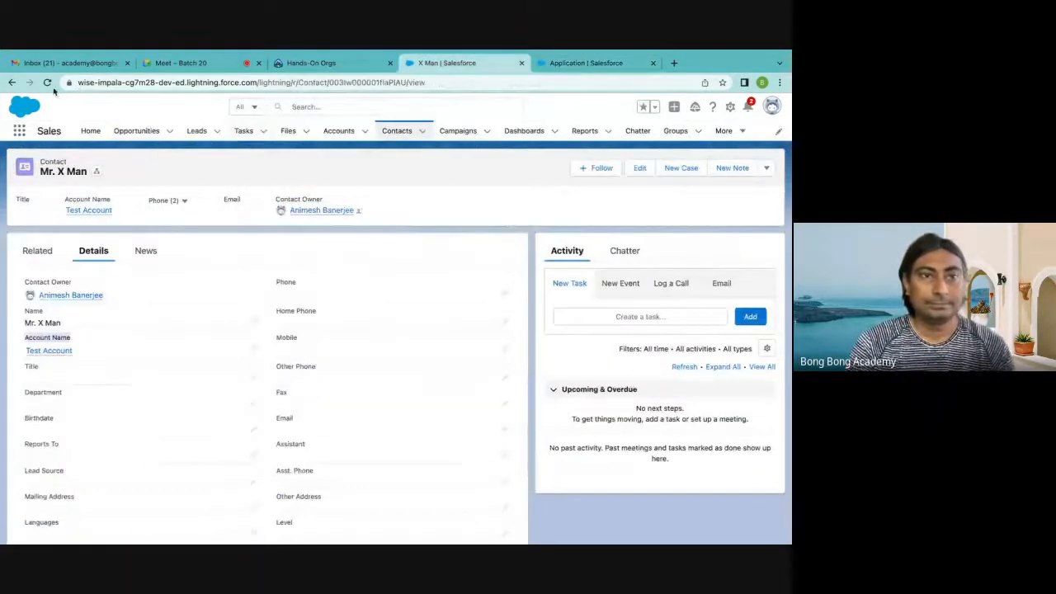
click(48, 82)
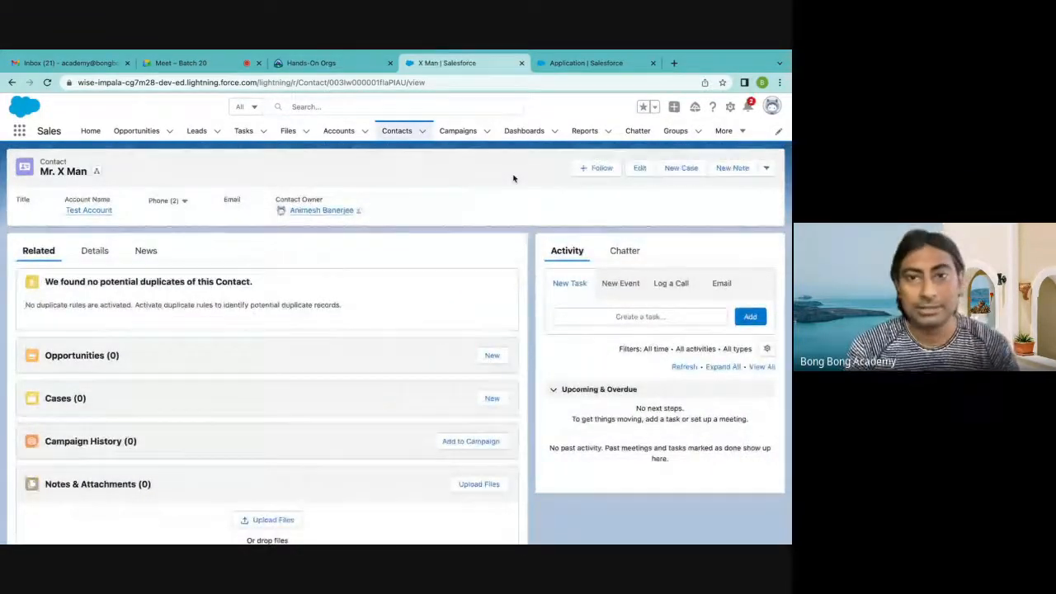
click(744, 133)
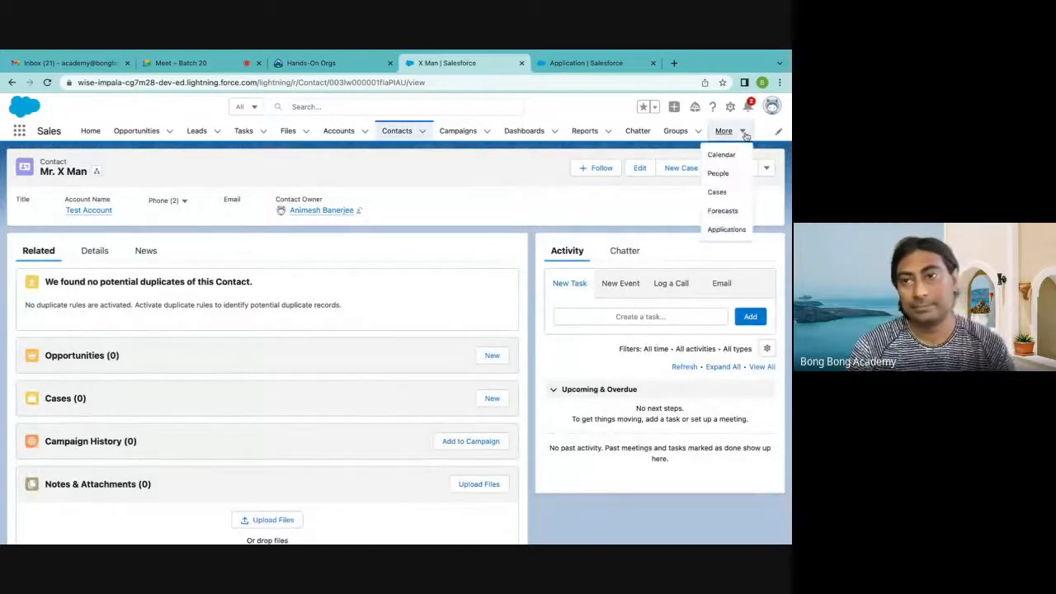
click(726, 230)
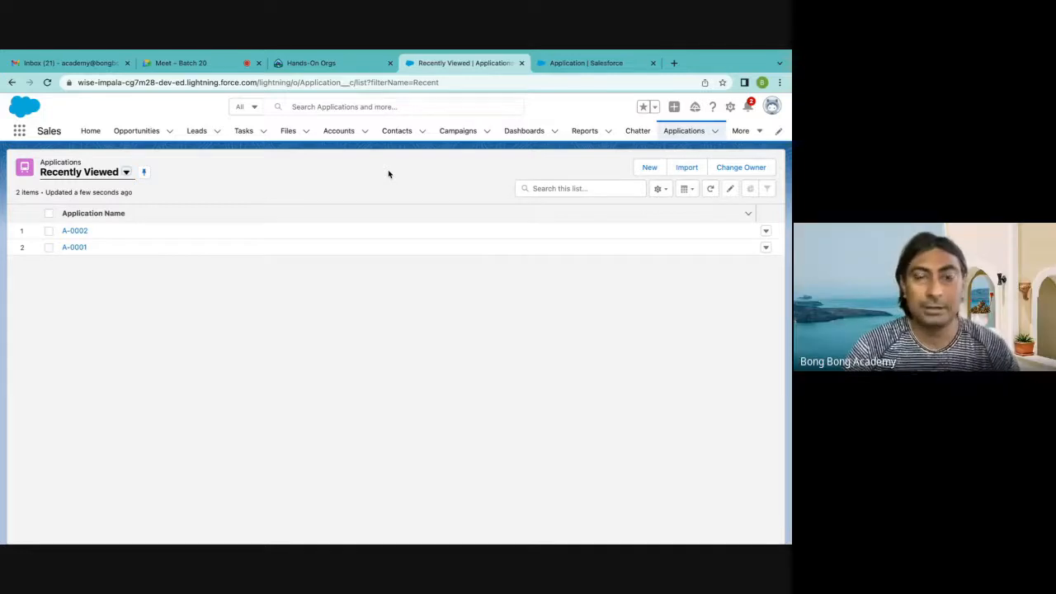
click(766, 232)
click(732, 253)
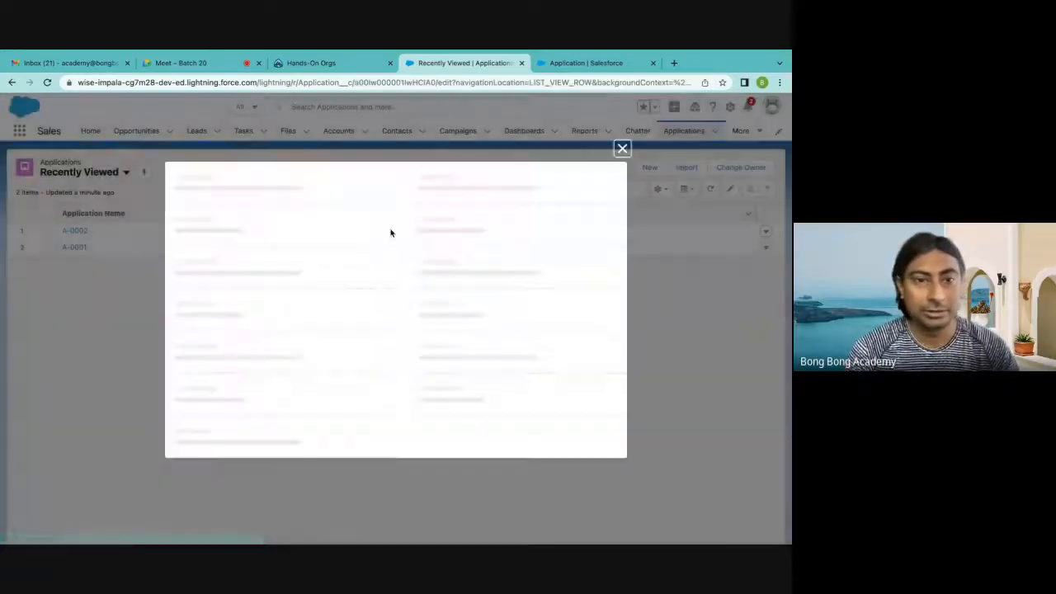
click(205, 329)
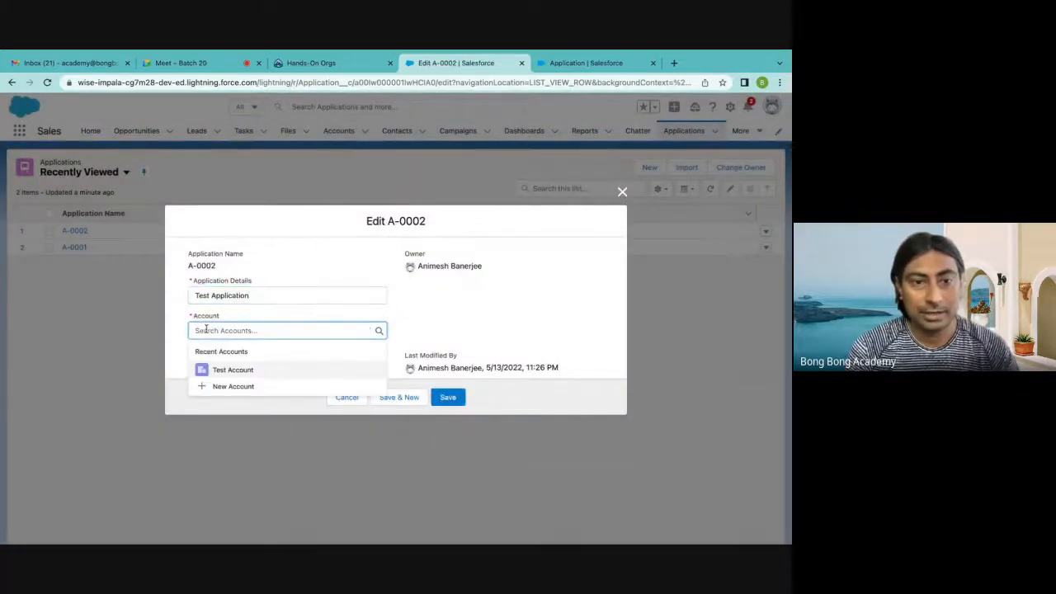
click(622, 190)
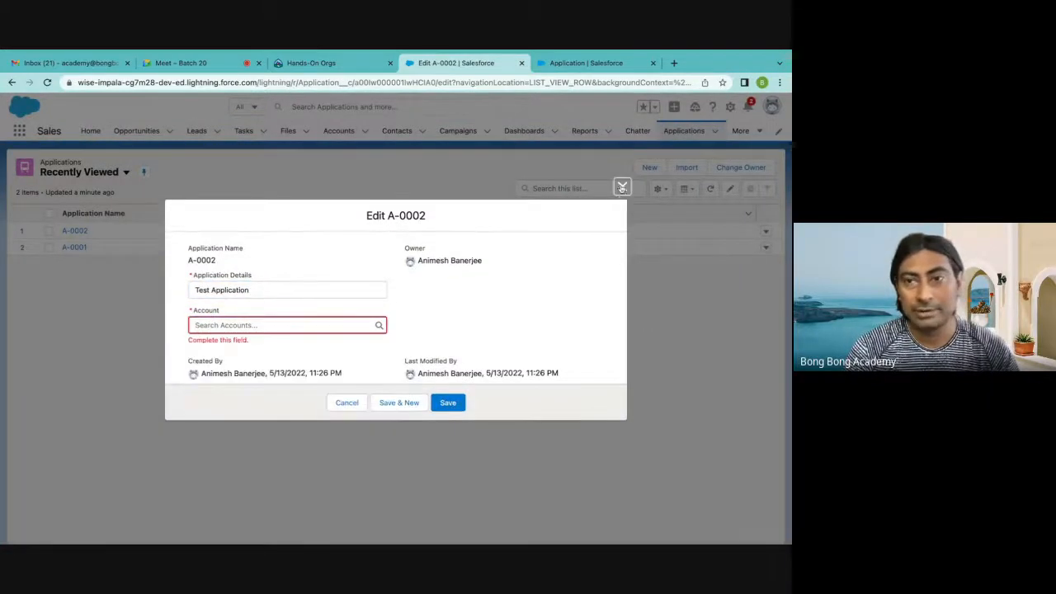
click(622, 188)
Edit application A-0002, try saving it without an account, and relate it to Test Account and save
click(766, 232)
click(737, 252)
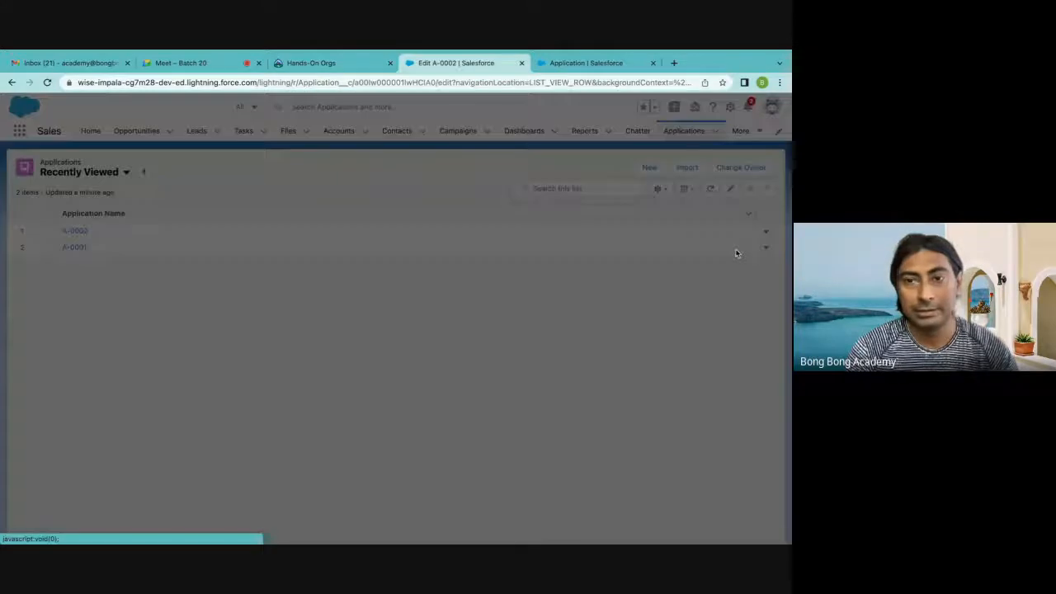
click(458, 402)
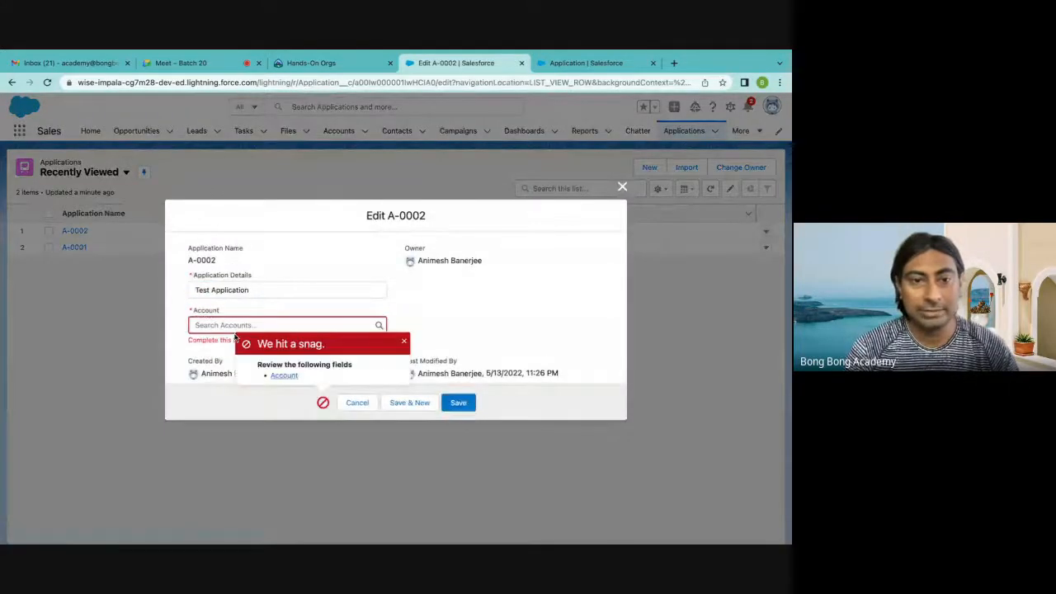
click(204, 325)
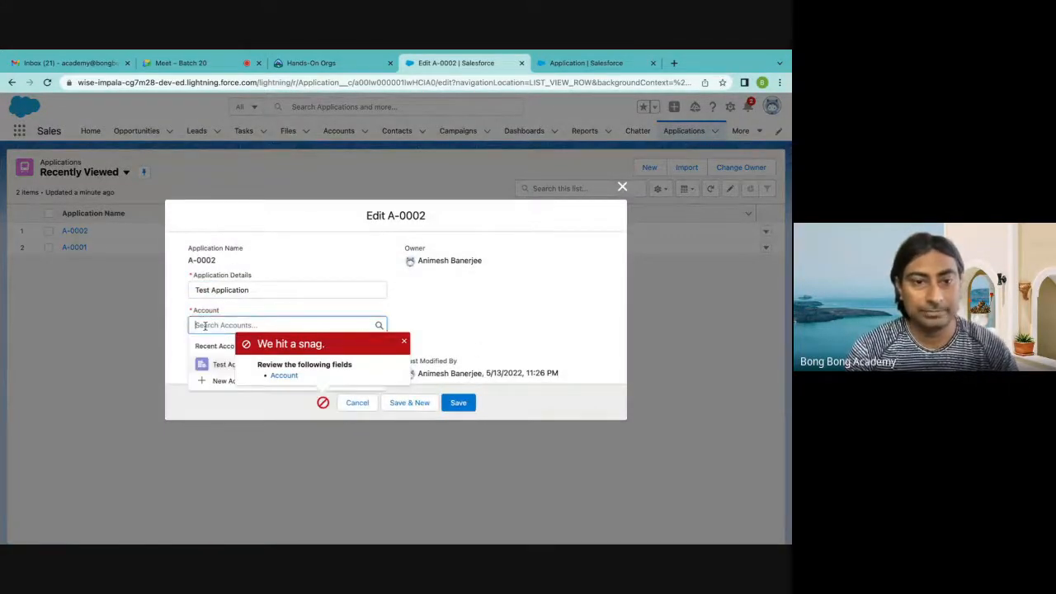
click(213, 364)
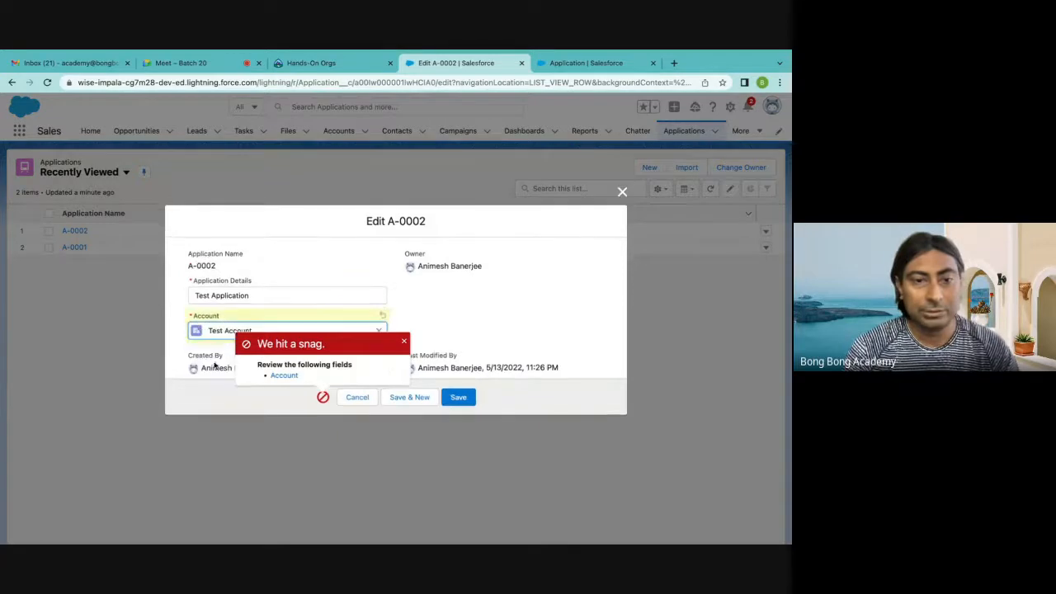
click(467, 401)
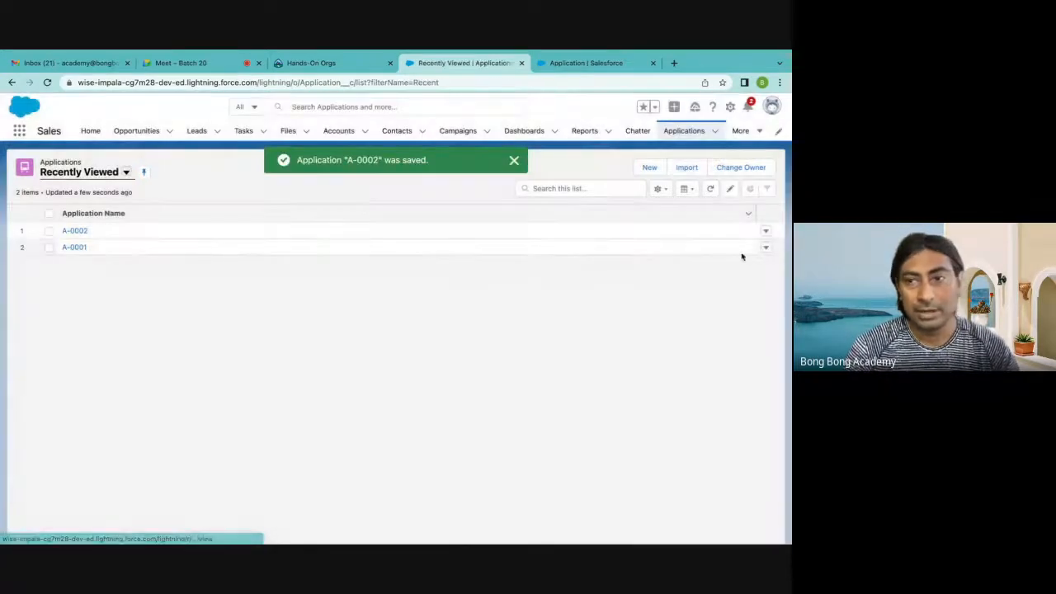
Edit application A-0001 with First Application as its details and Test Account as its account, and save it
click(764, 250)
click(742, 266)
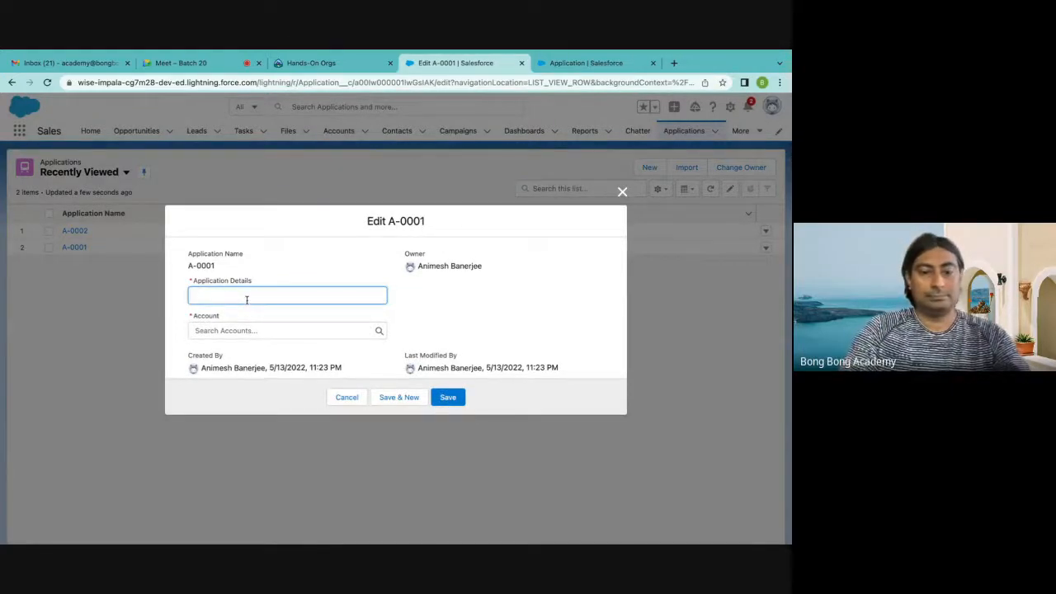
text(First A)
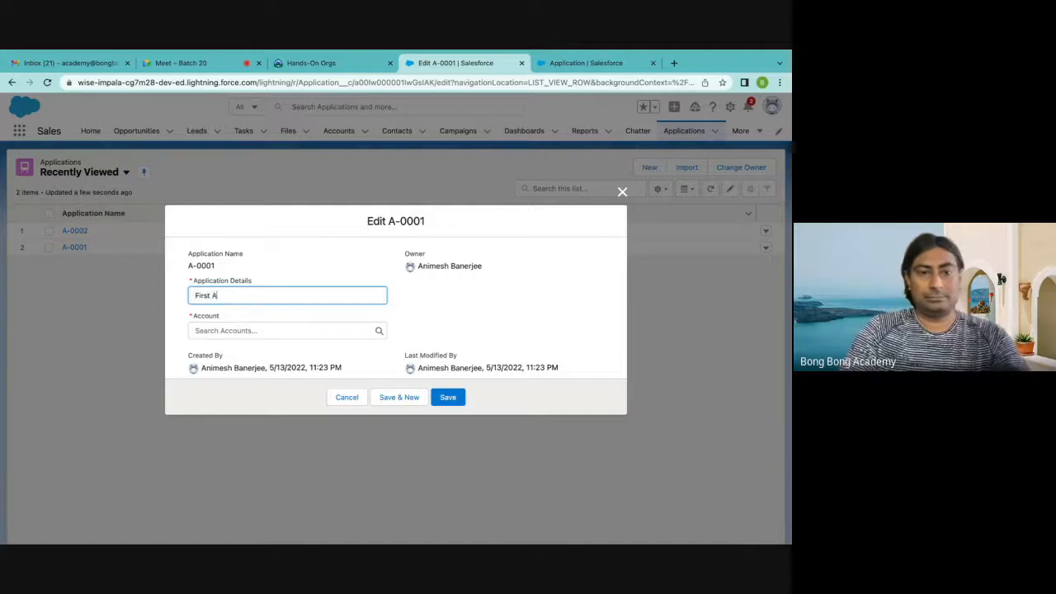
text(pplucat)
key(BackSpace)
key(BackSpace)
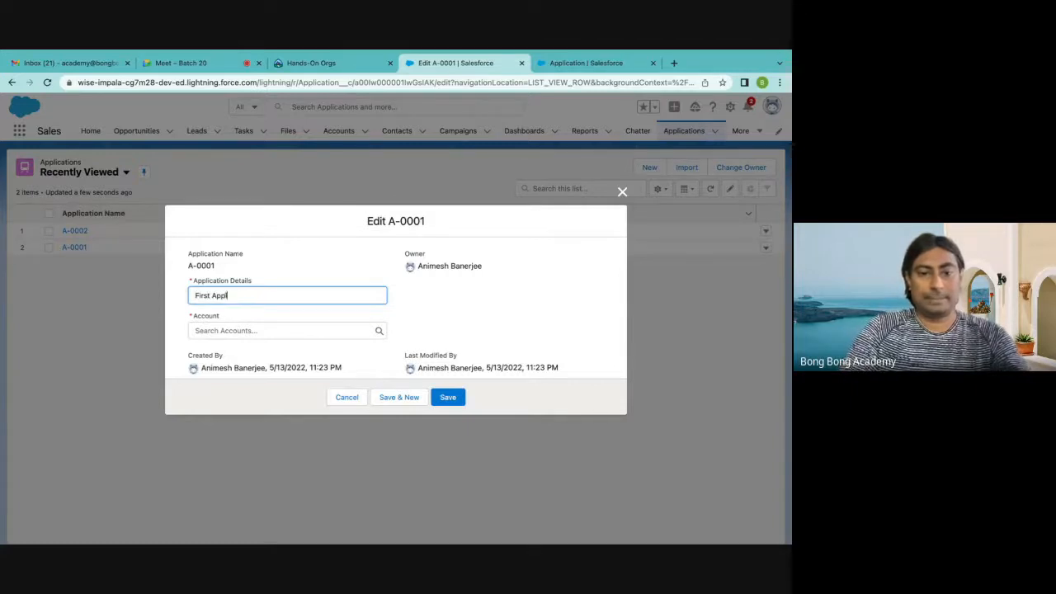
text(ication)
click(268, 330)
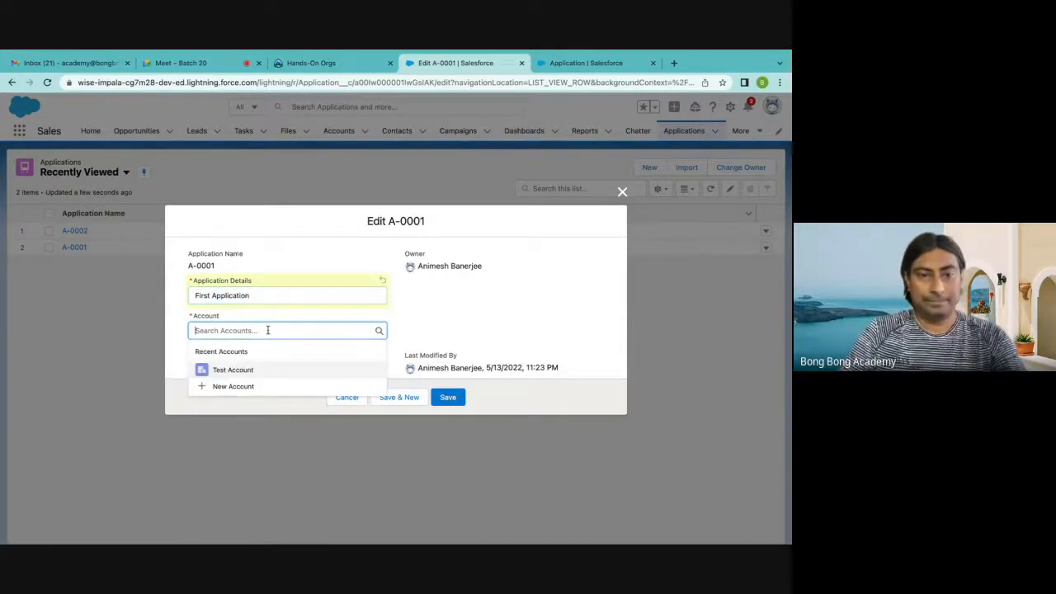
click(259, 371)
click(447, 397)
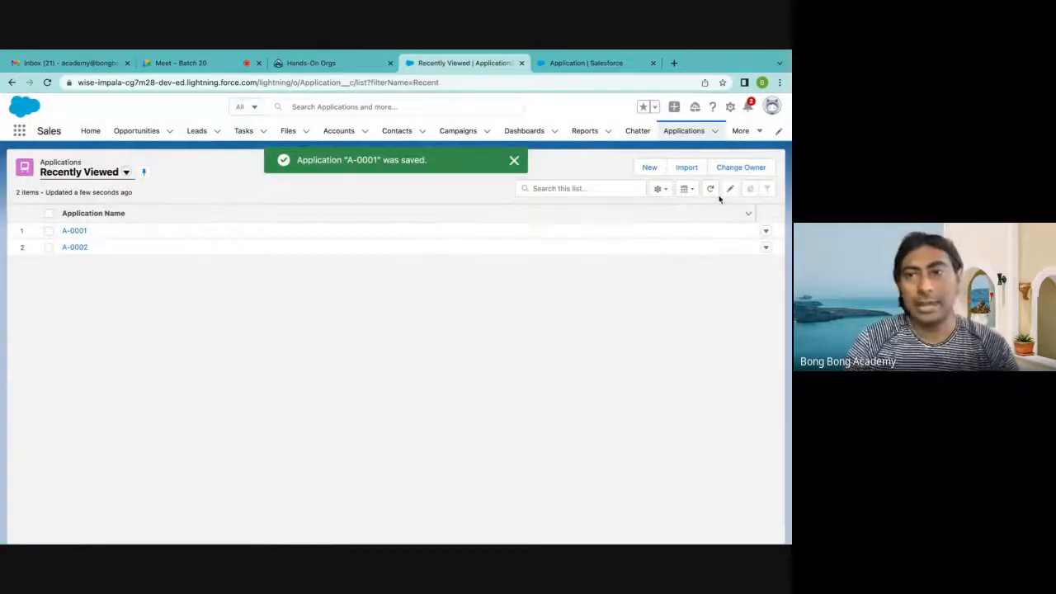
Create a new application with the details Test 2 Application, related to Test Account
click(649, 167)
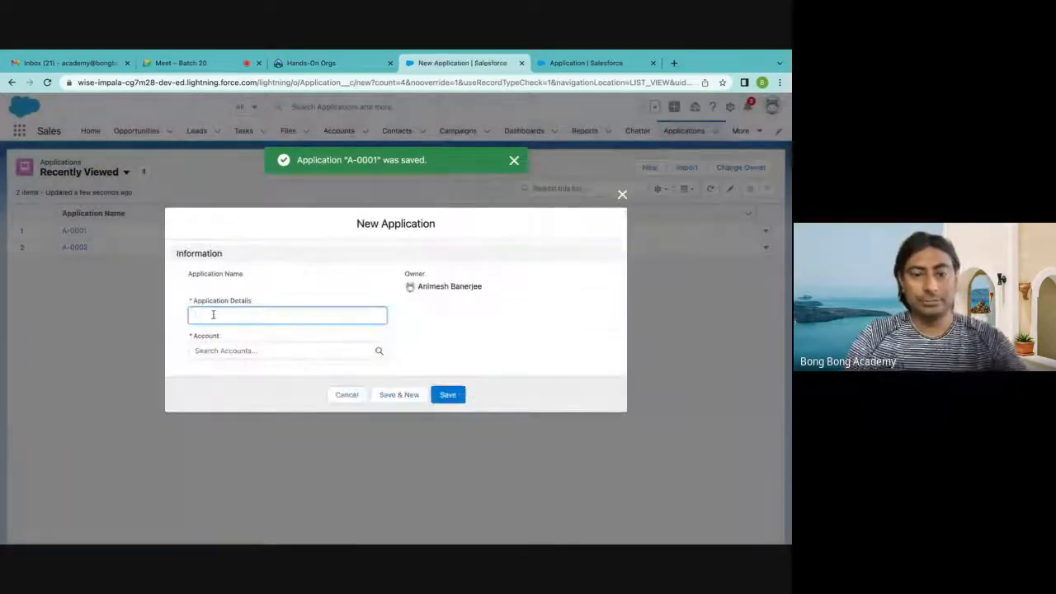
text(Test 2)
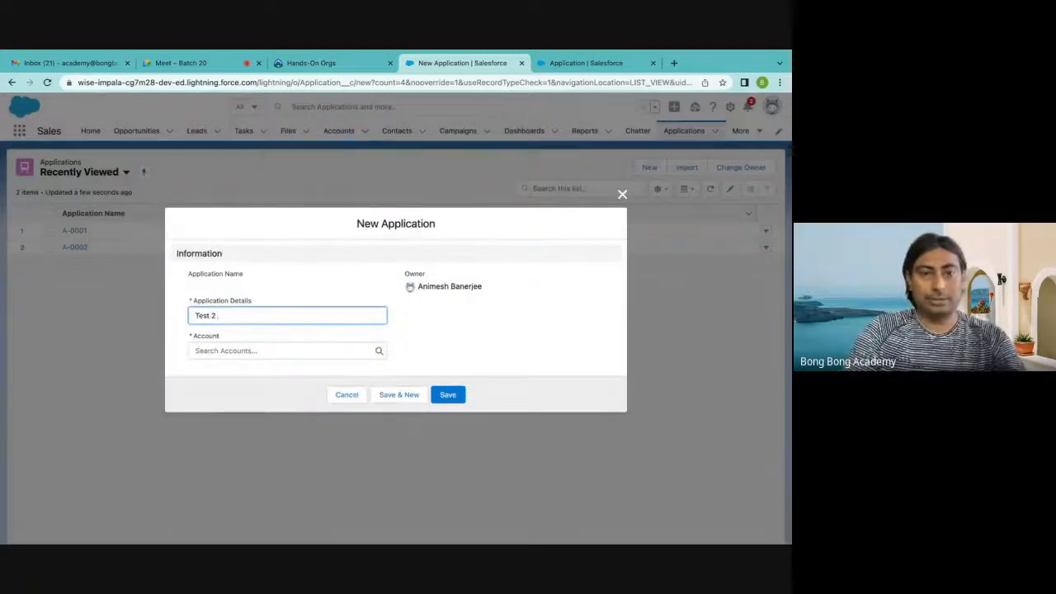
text( Application)
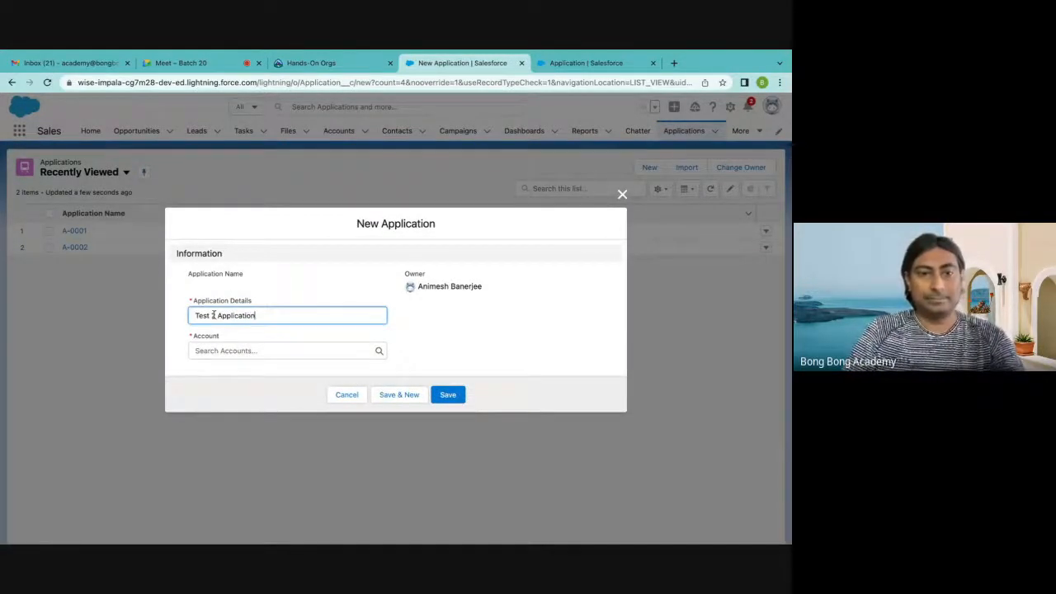
click(234, 351)
click(231, 389)
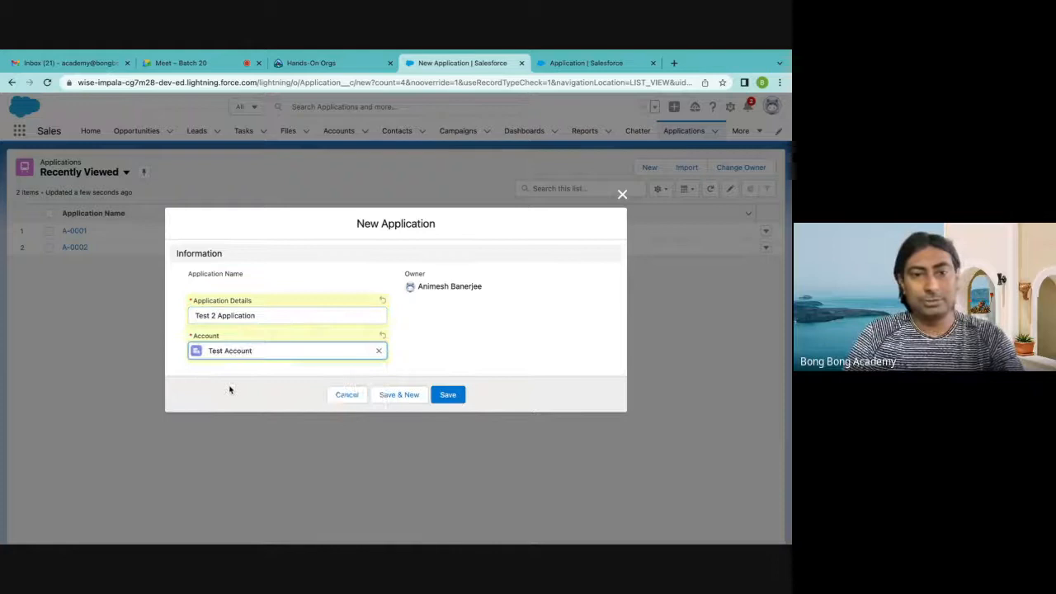
click(449, 394)
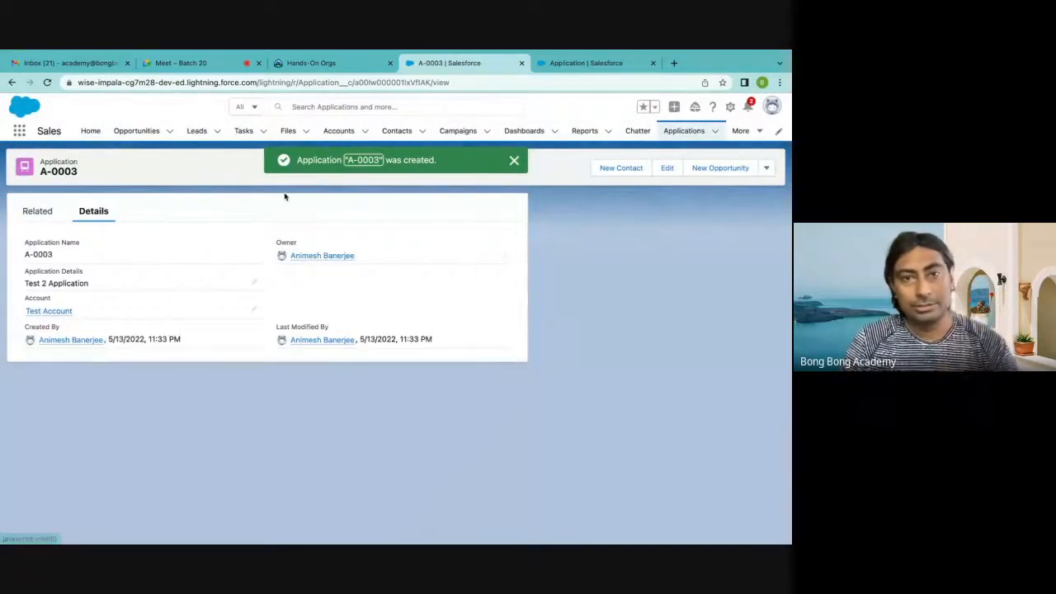
Add Account, Application Details and Record ID as visible fields in the All list view of Applications
click(683, 132)
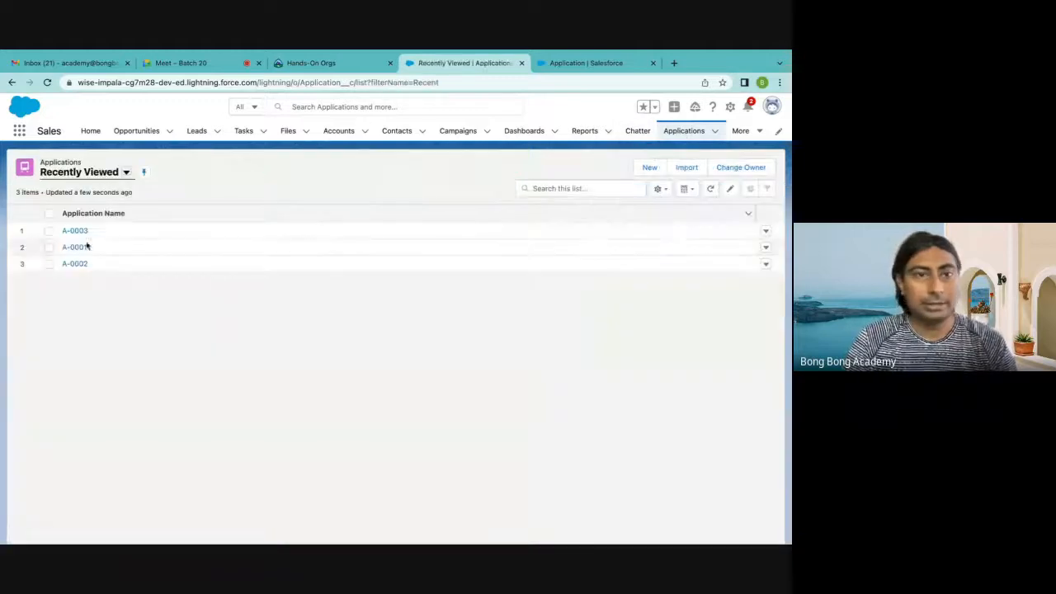
click(127, 173)
click(83, 212)
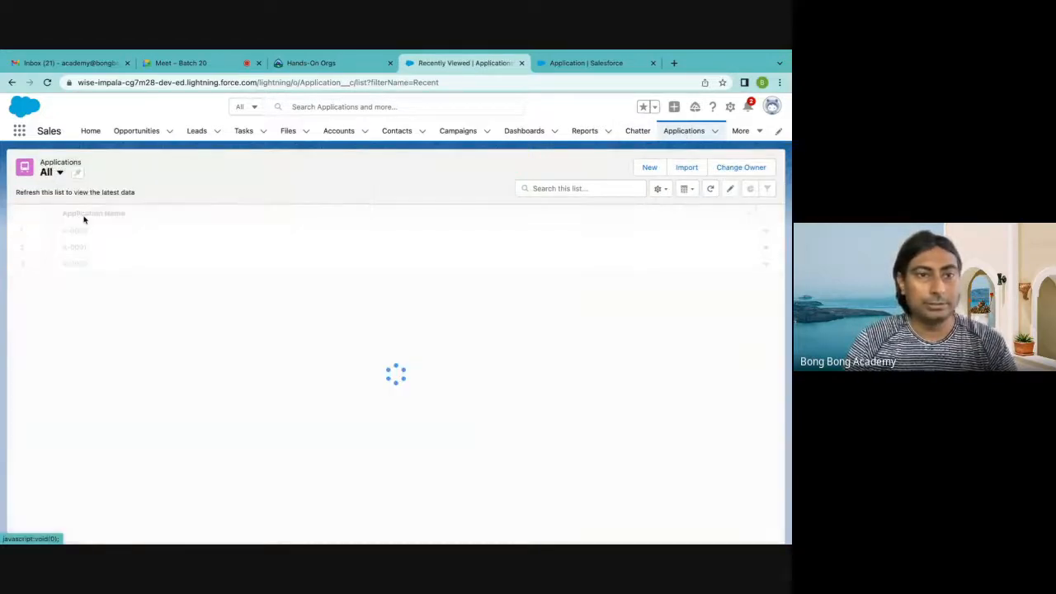
click(659, 189)
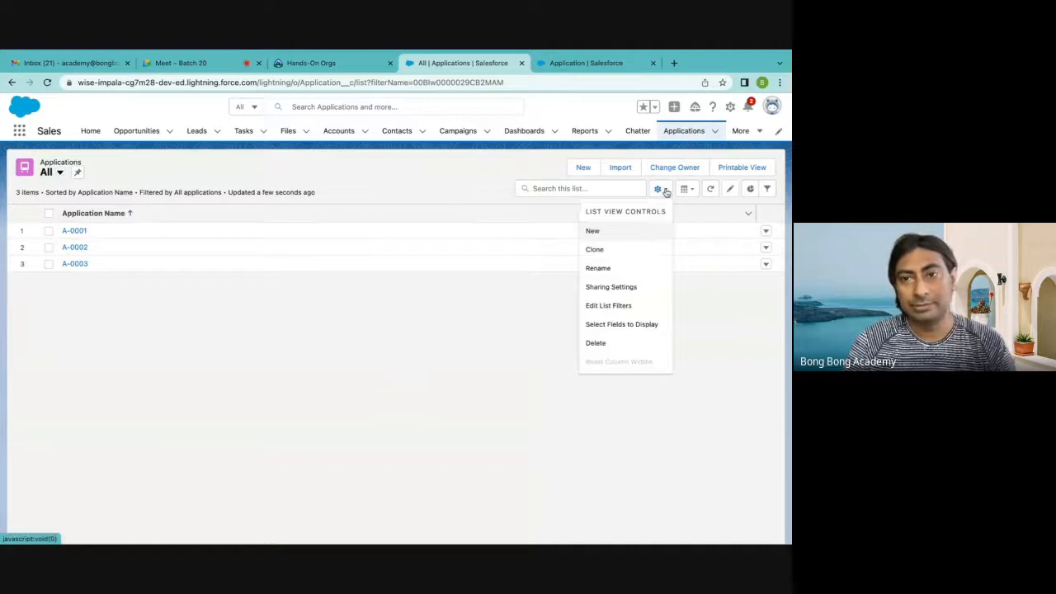
click(602, 326)
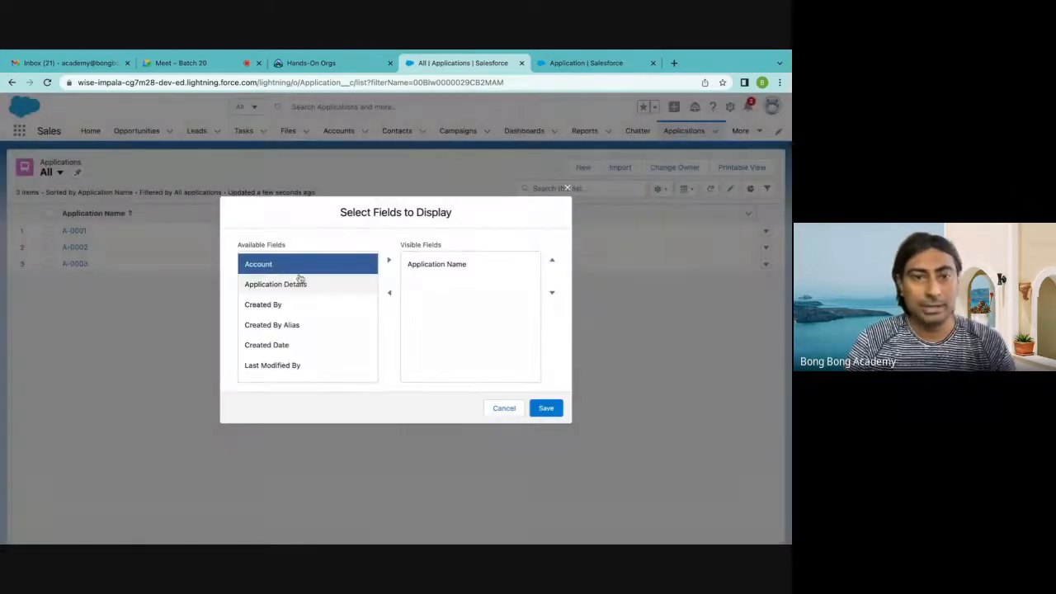
click(390, 263)
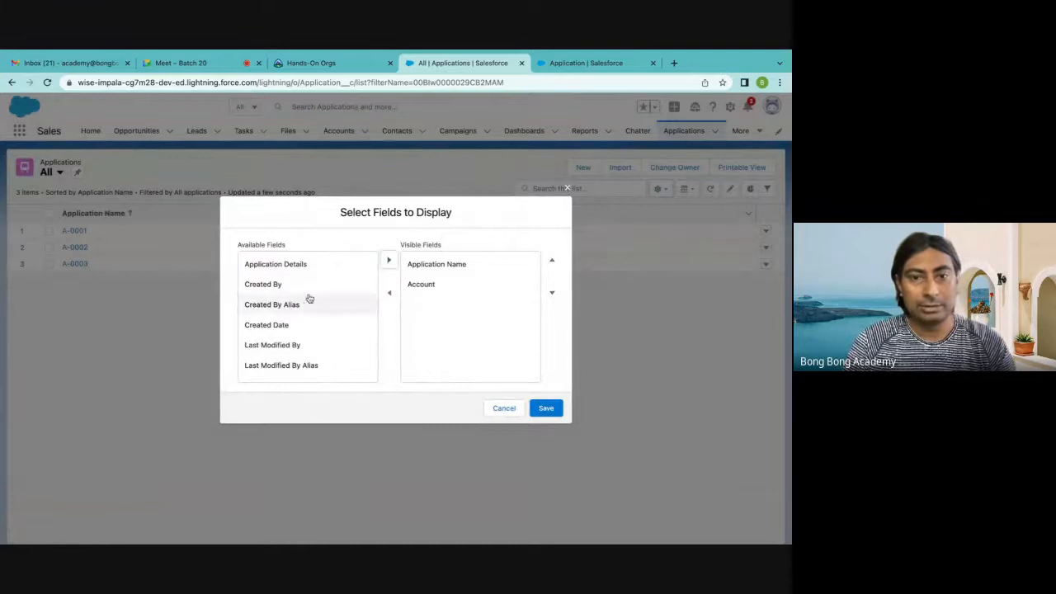
click(302, 264)
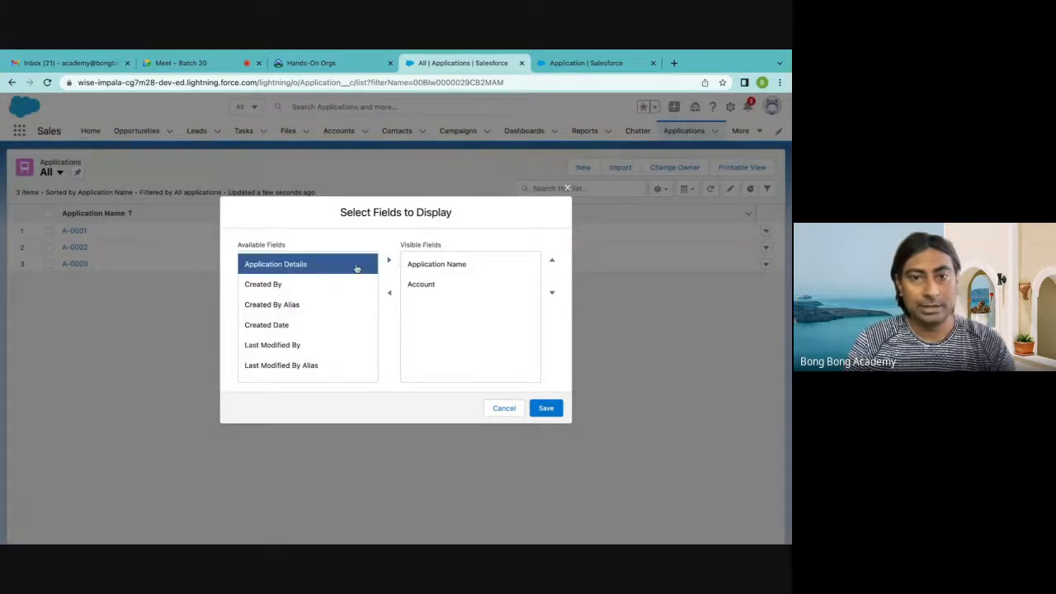
click(389, 260)
scroll(362, 349, down, 2)
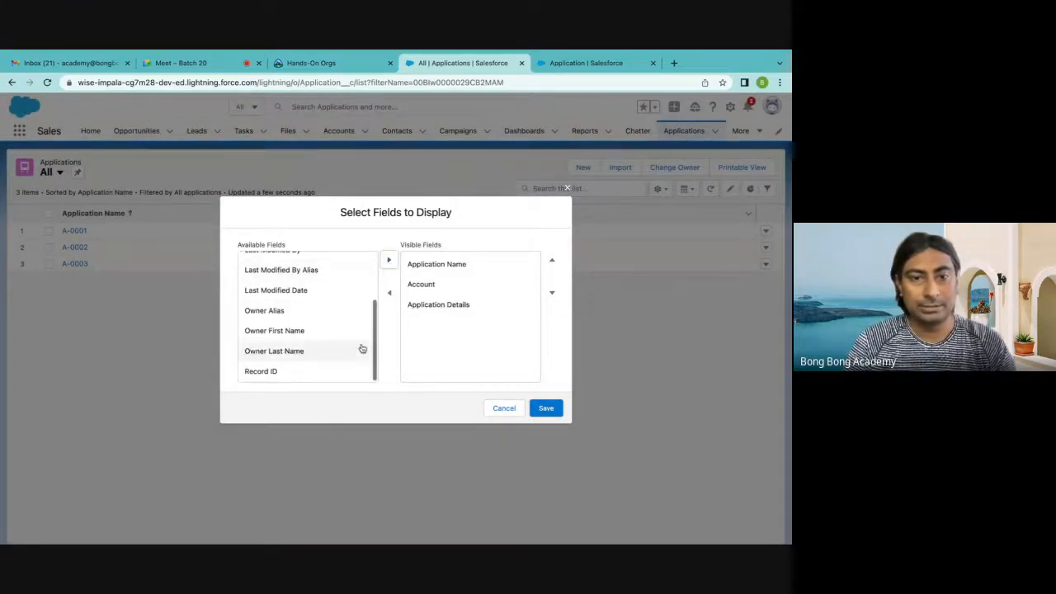
click(265, 377)
click(389, 262)
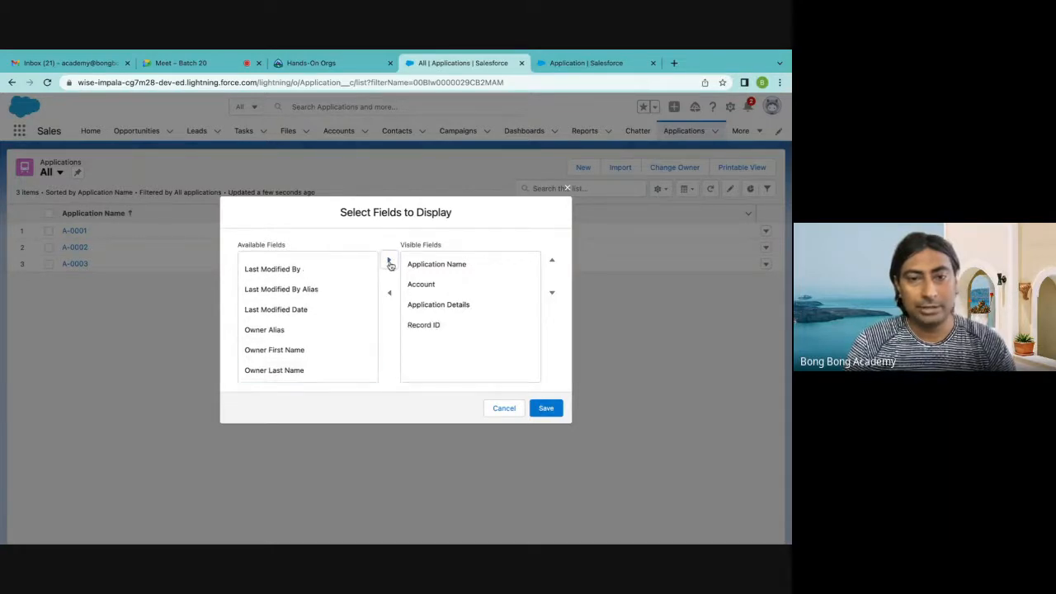
click(544, 413)
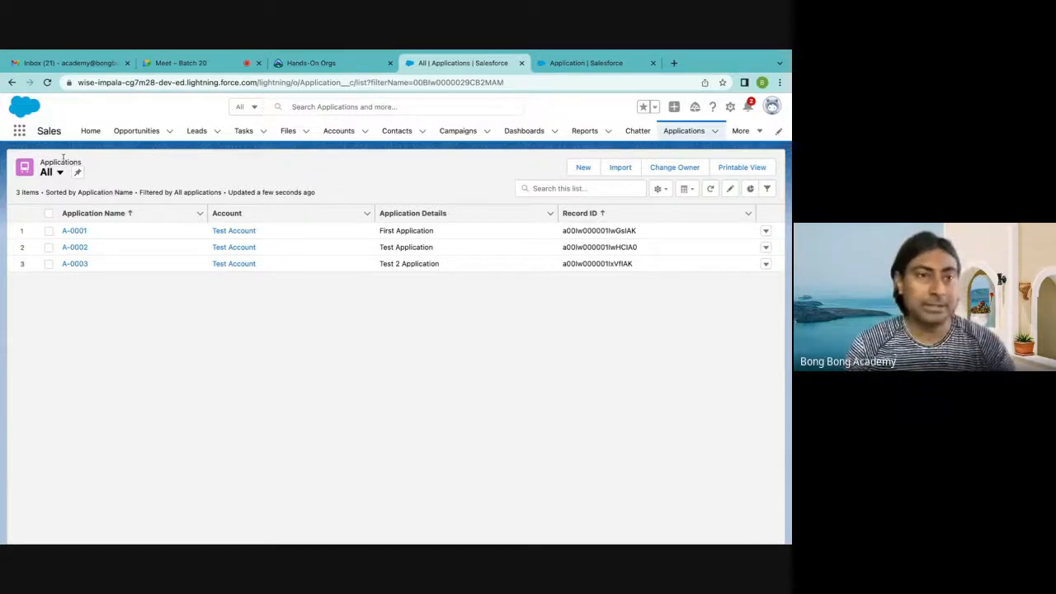
View application A-0001 and the details of the Test Account record
click(75, 232)
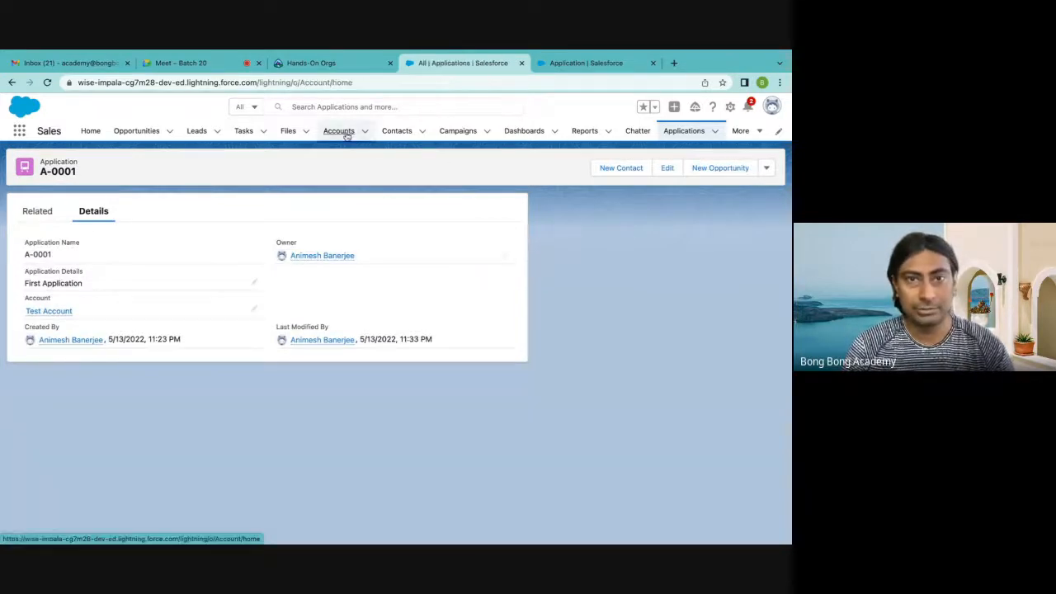
click(342, 131)
click(81, 233)
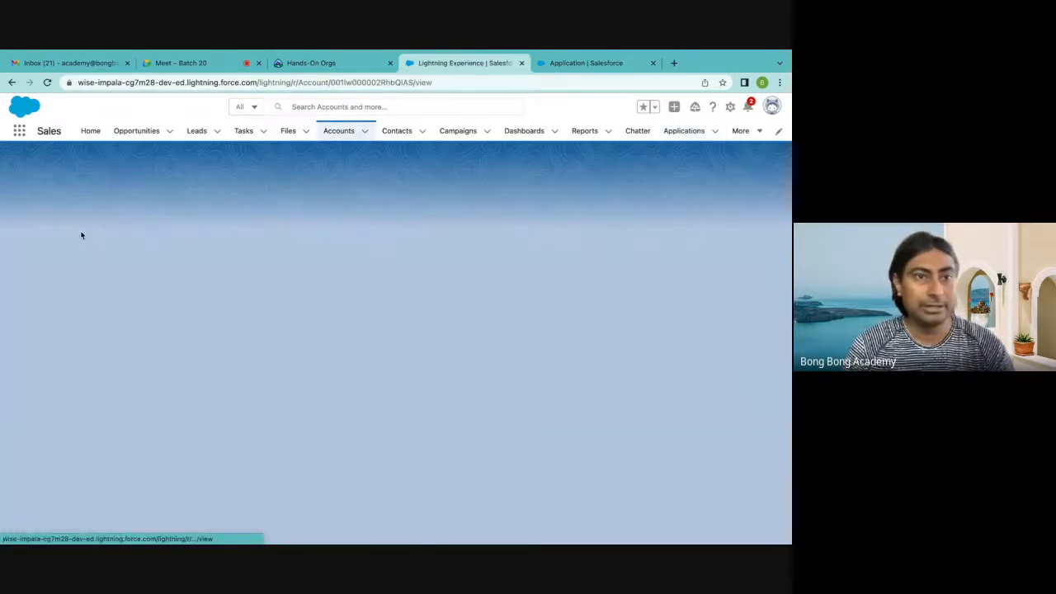
click(99, 252)
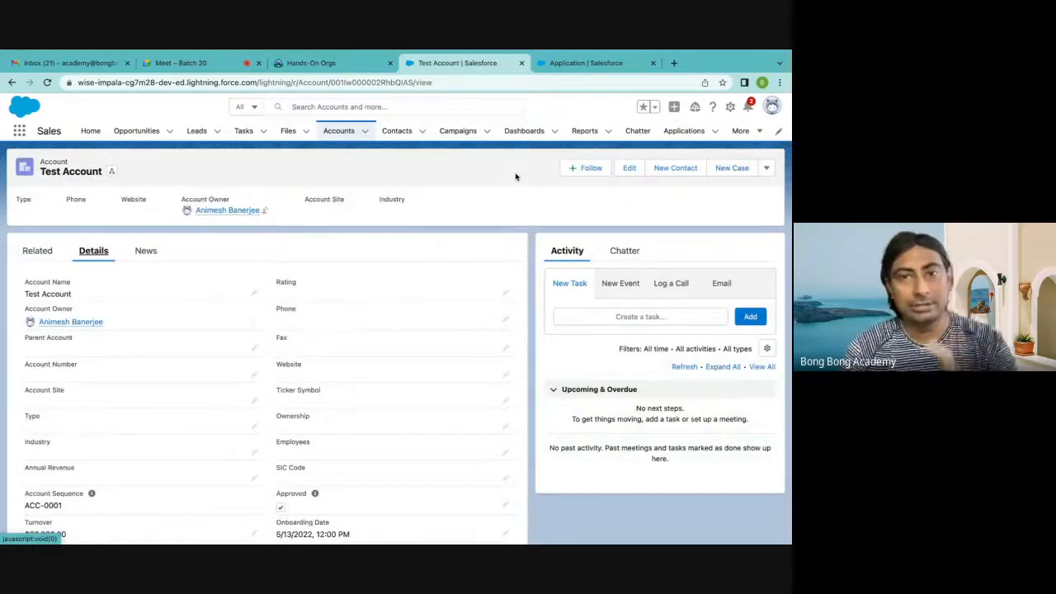
Revisit the Applications list, reopen Test Account and examine its related lists, comparing Contacts and Applications
click(684, 132)
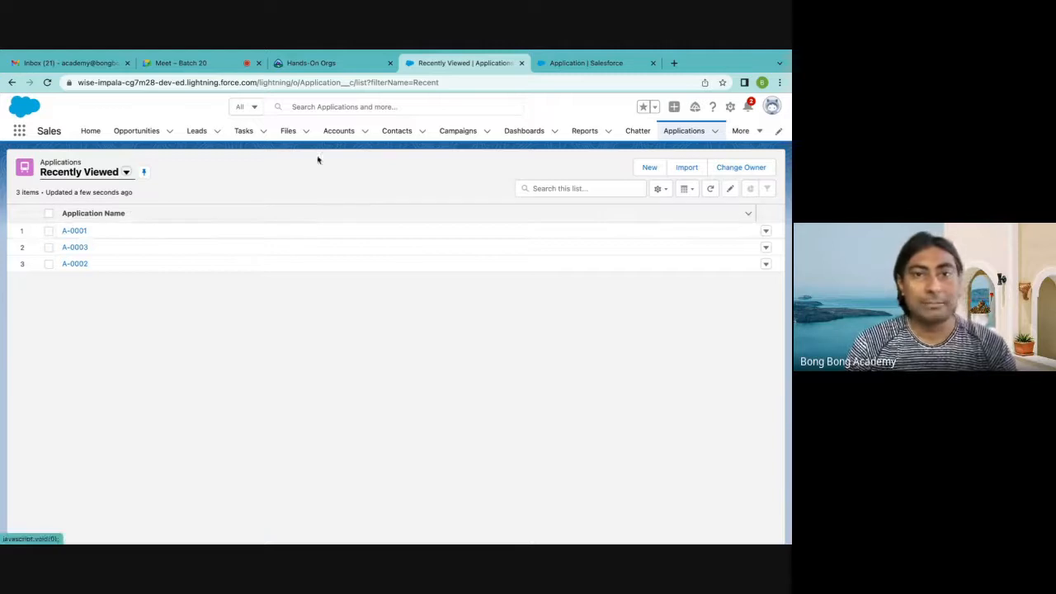
click(340, 134)
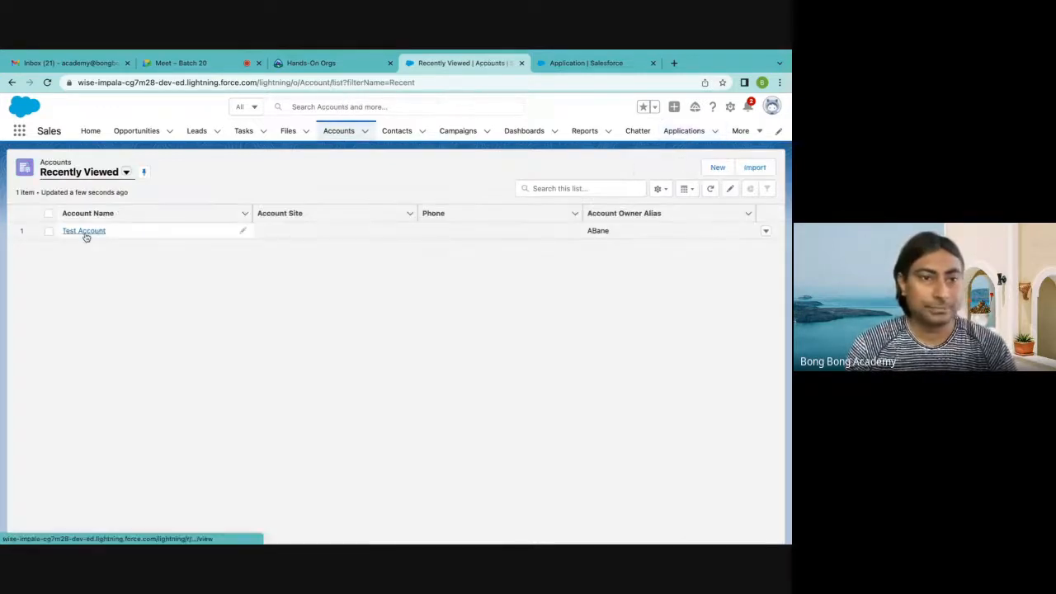
click(85, 233)
scroll(212, 302, down, 3)
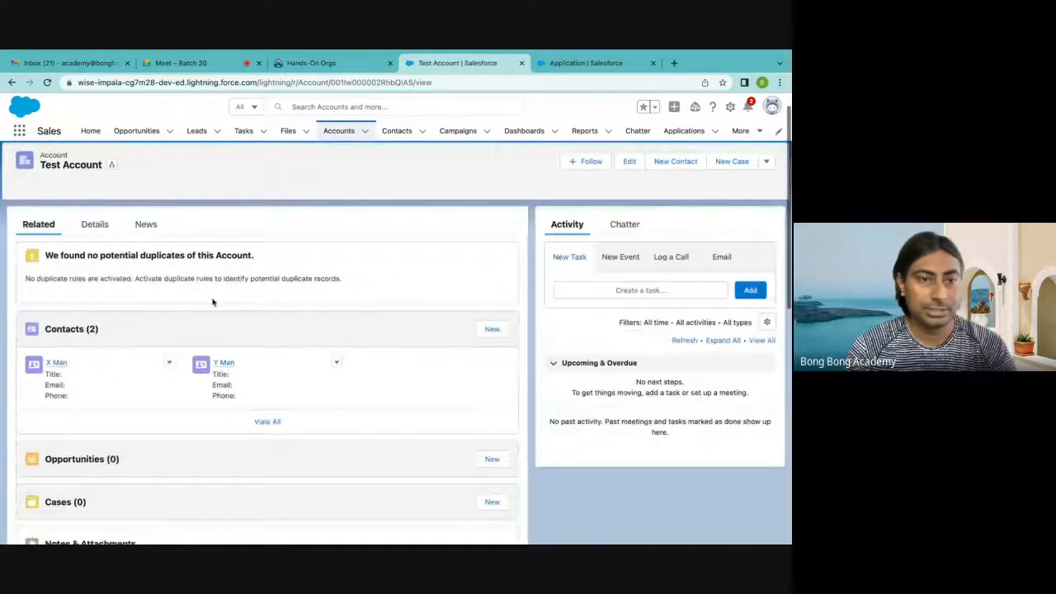
scroll(212, 301, down, 3)
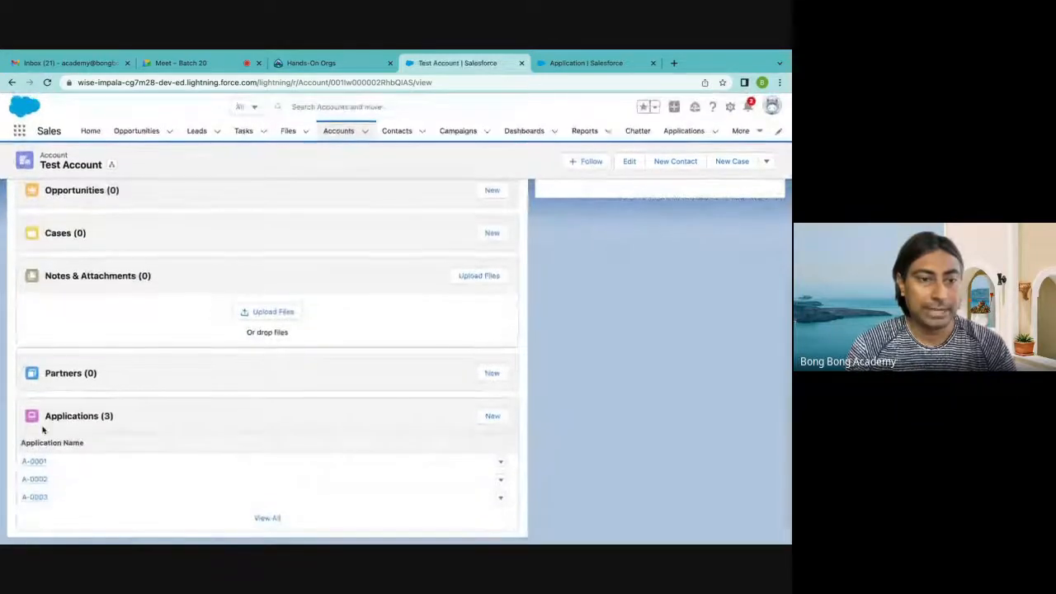
scroll(107, 363, up, 6)
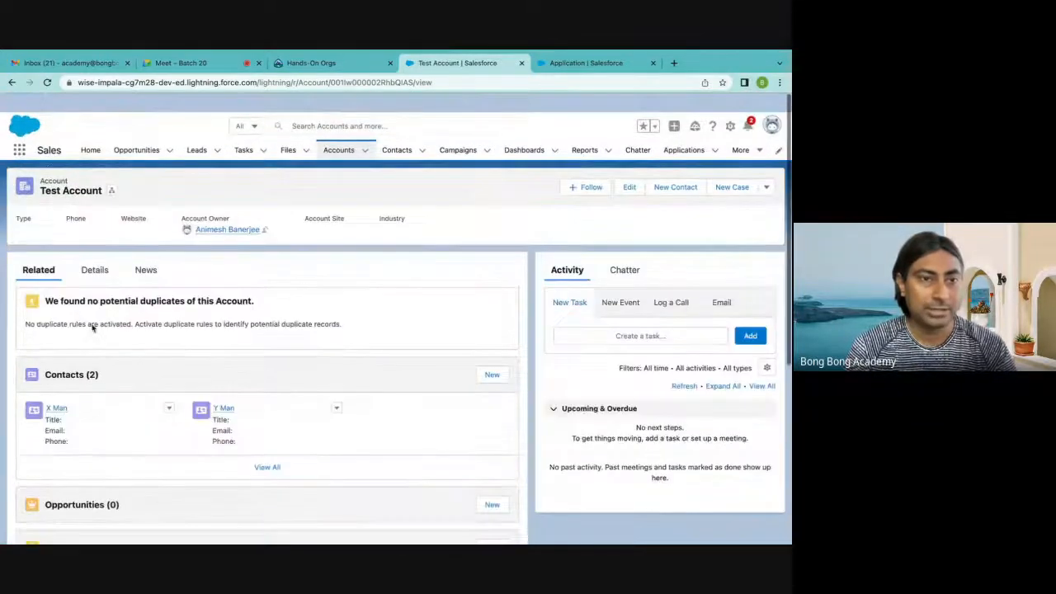
scroll(61, 178, down, 6)
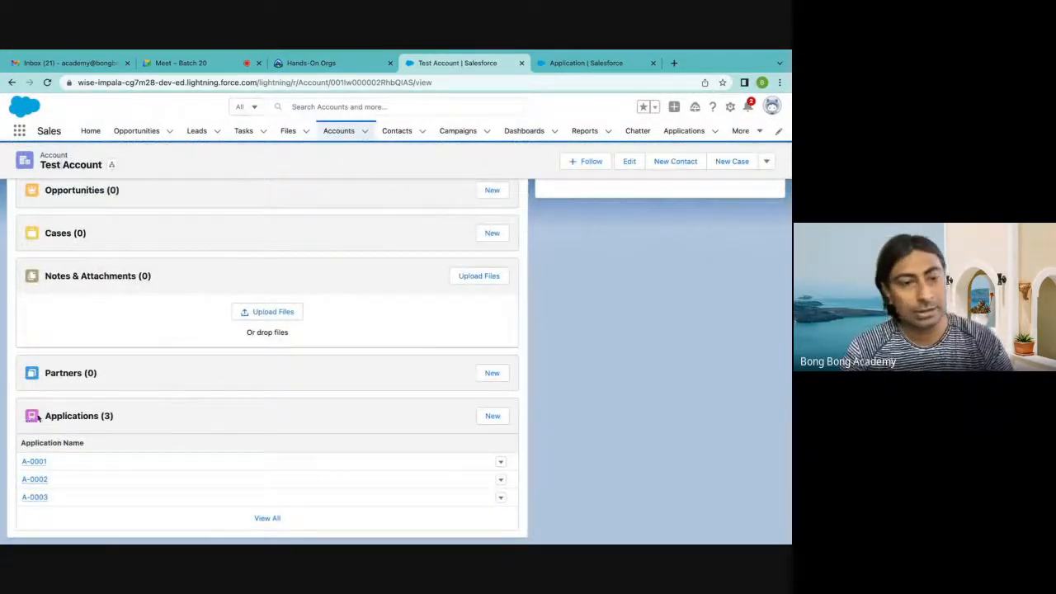
scroll(40, 417, up, 1)
scroll(41, 417, up, 8)
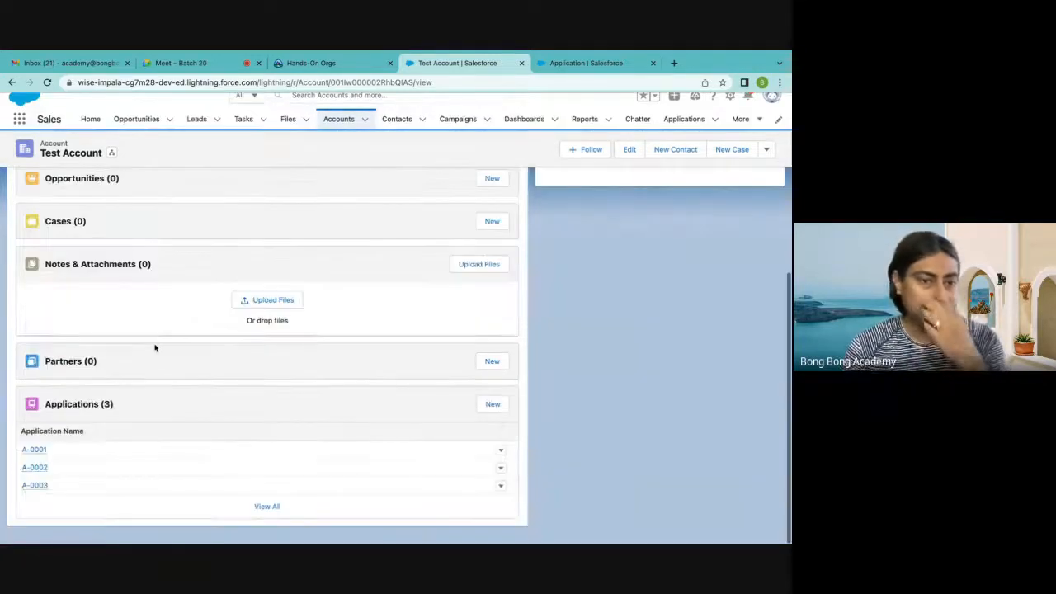
scroll(156, 346, down, 4)
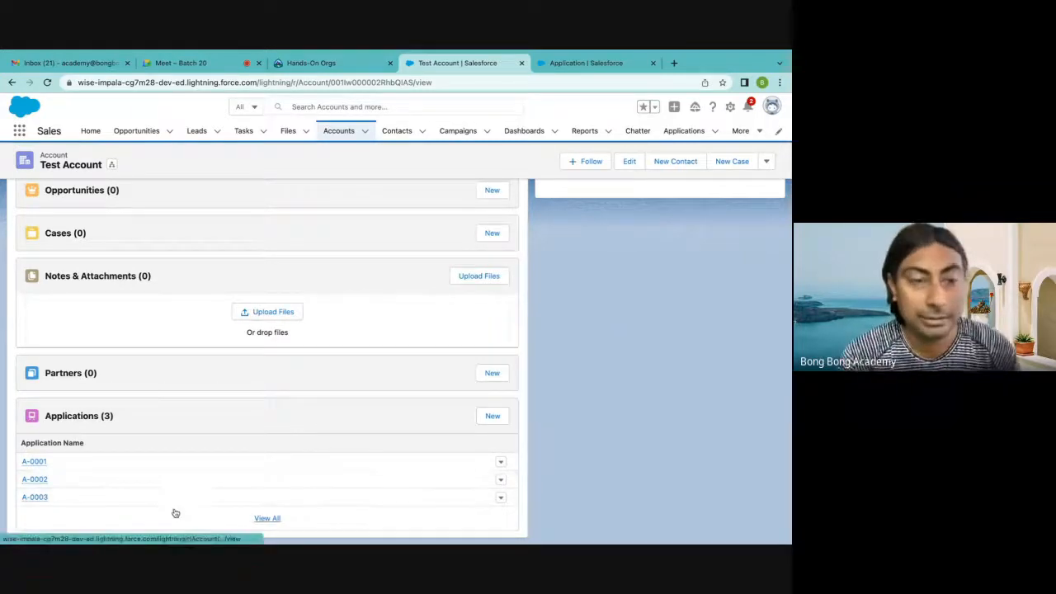
scroll(175, 513, up, 5)
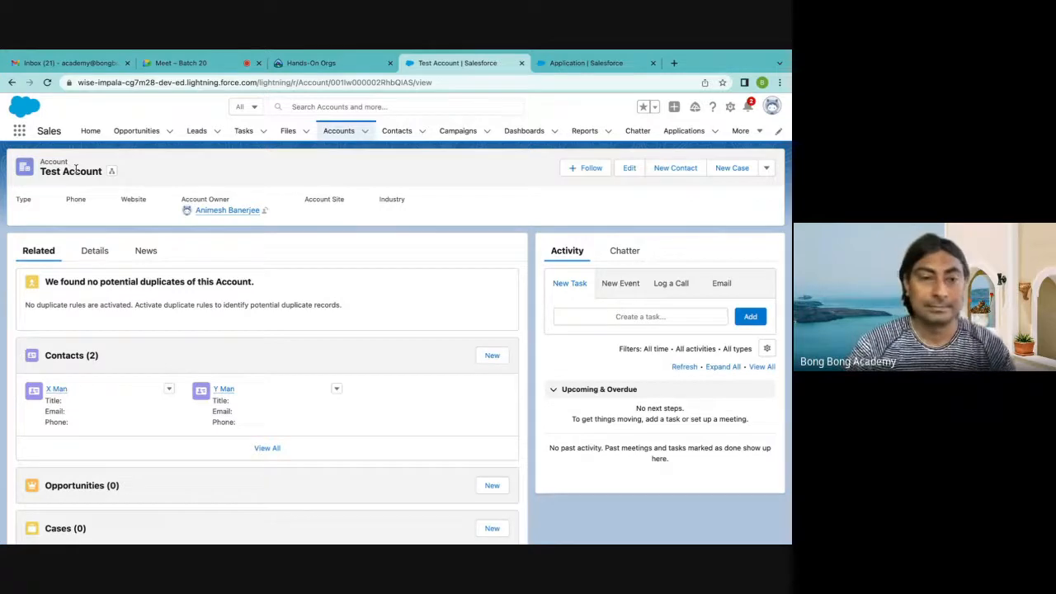
scroll(75, 169, down, 4)
scroll(75, 168, up, 4)
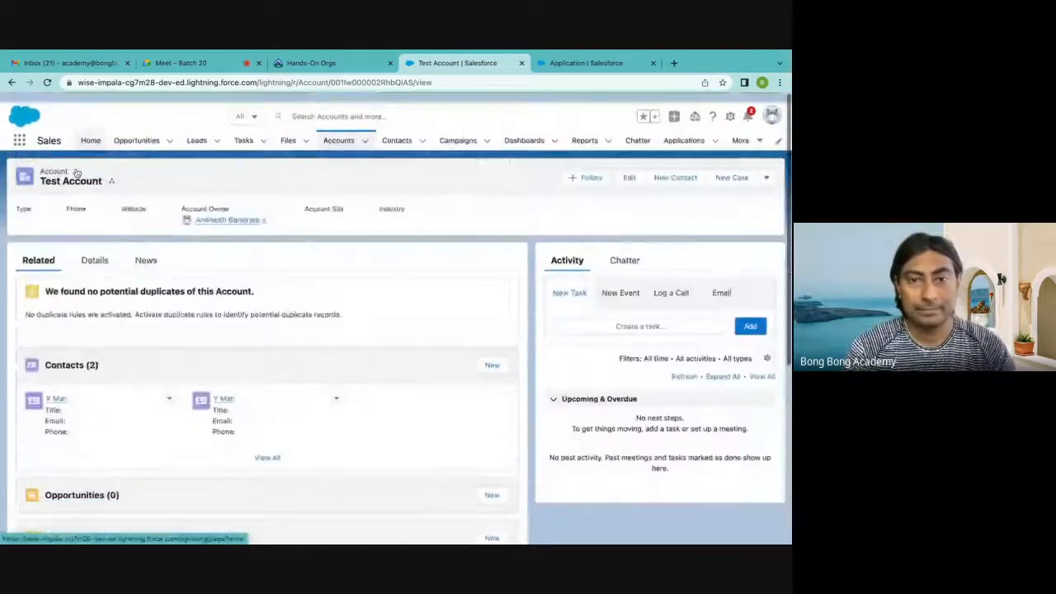
scroll(418, 227, down, 4)
scroll(484, 217, up, 4)
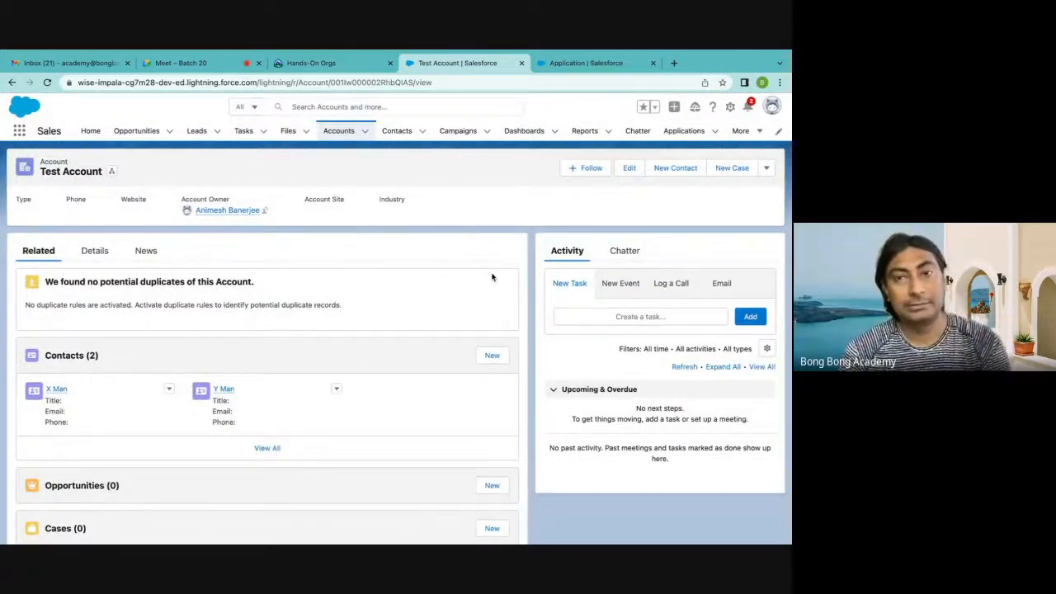
Open the new custom field page of the Application object, review the relationship data types and revisit the Test Account record
click(595, 60)
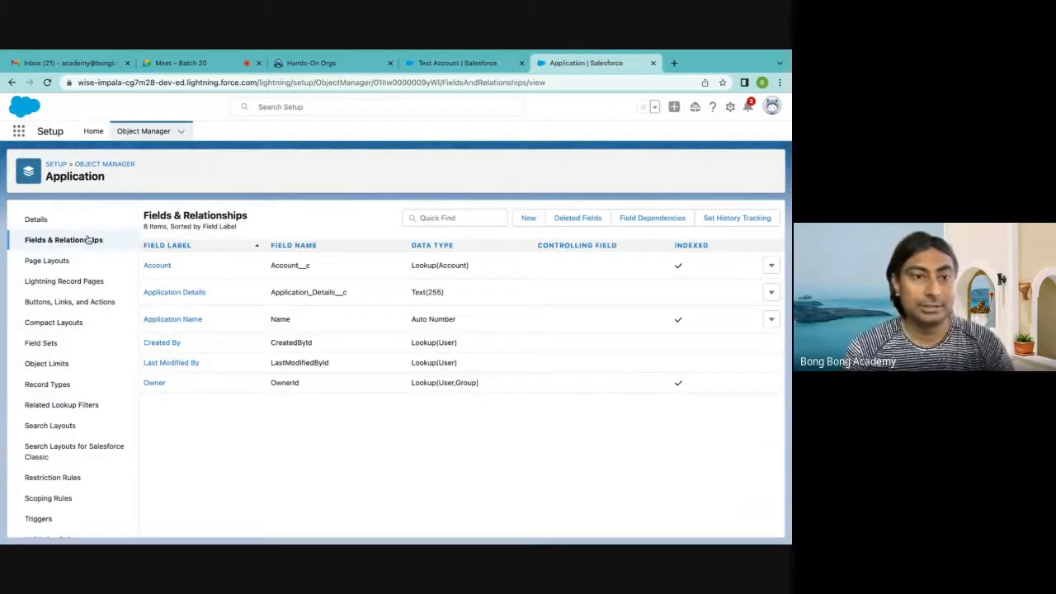
click(529, 220)
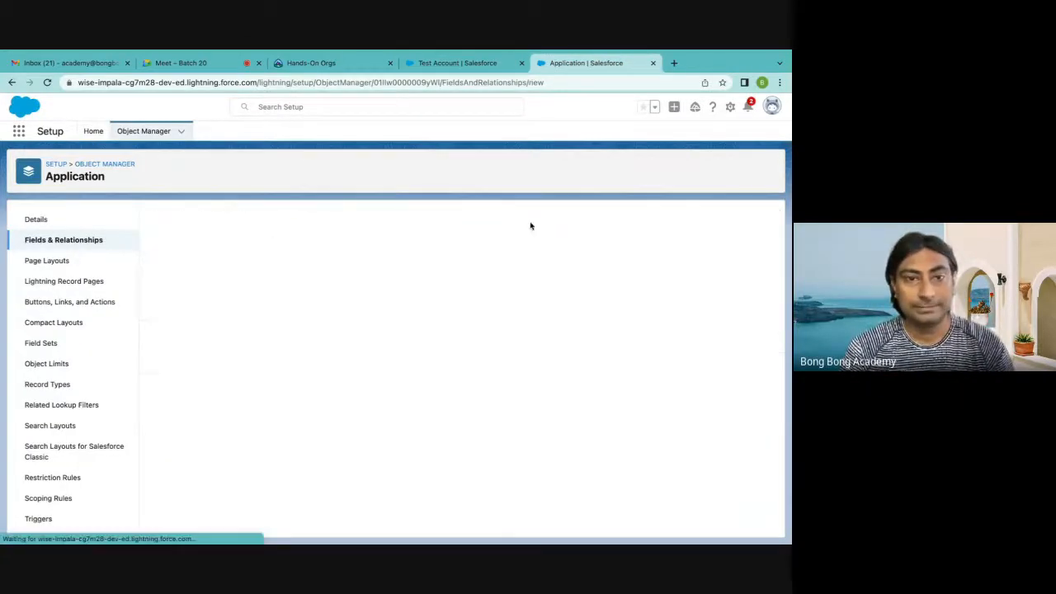
scroll(247, 330, down, 3)
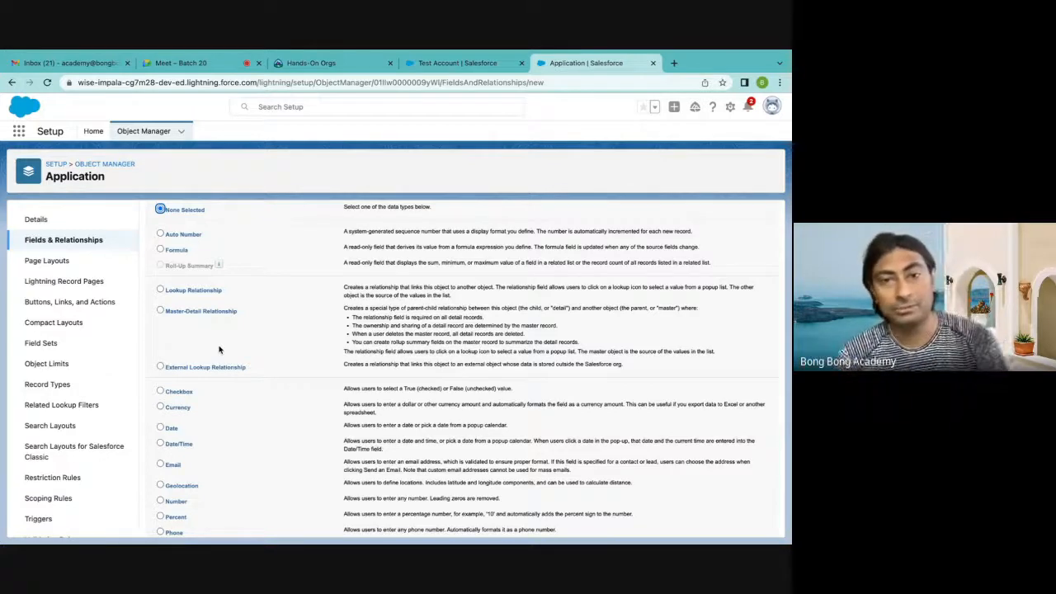
click(475, 69)
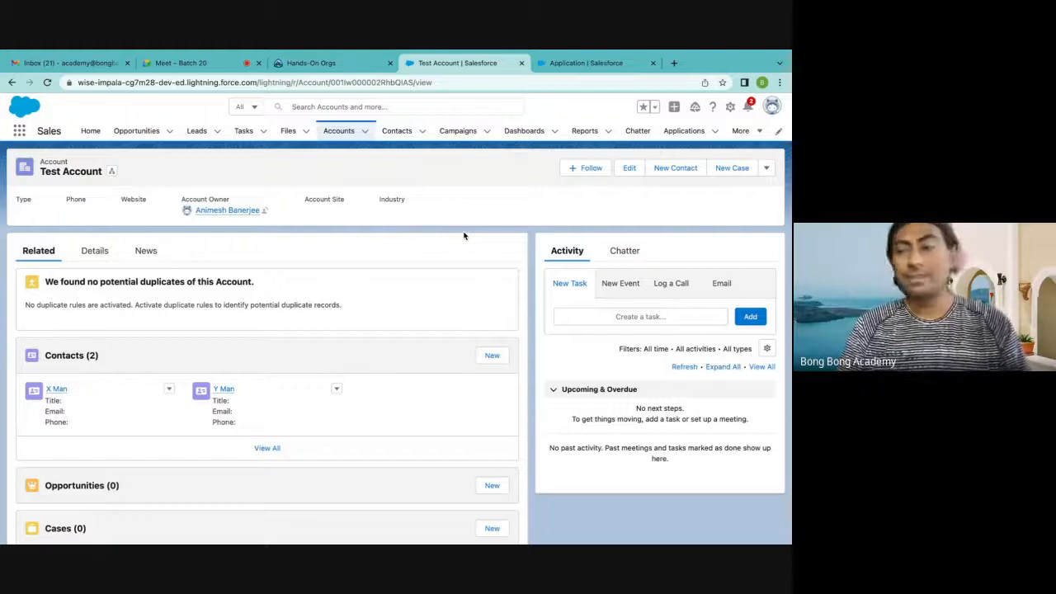
mouse_move(506, 53)
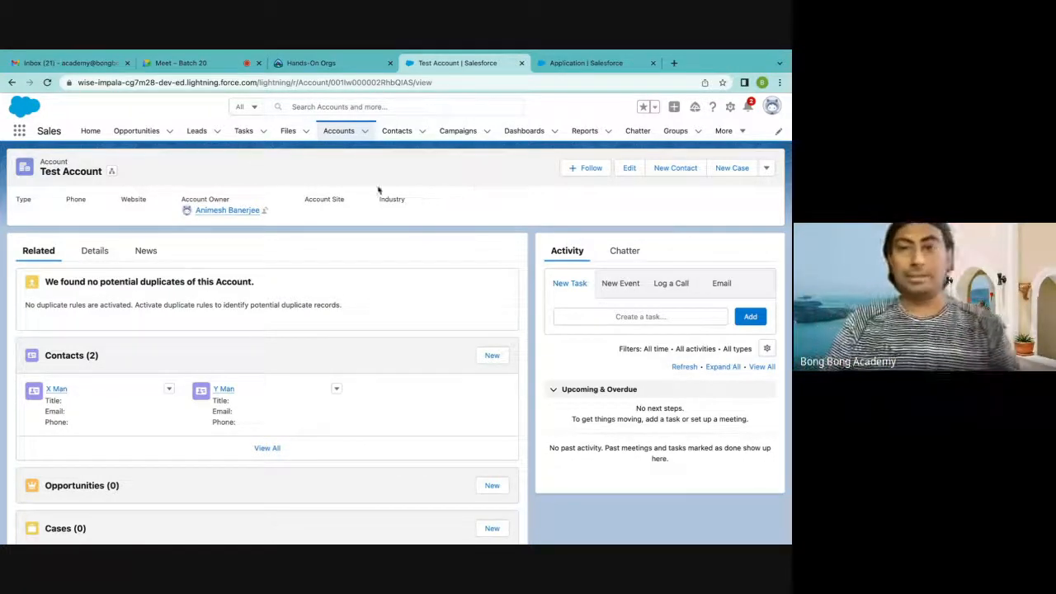
click(567, 69)
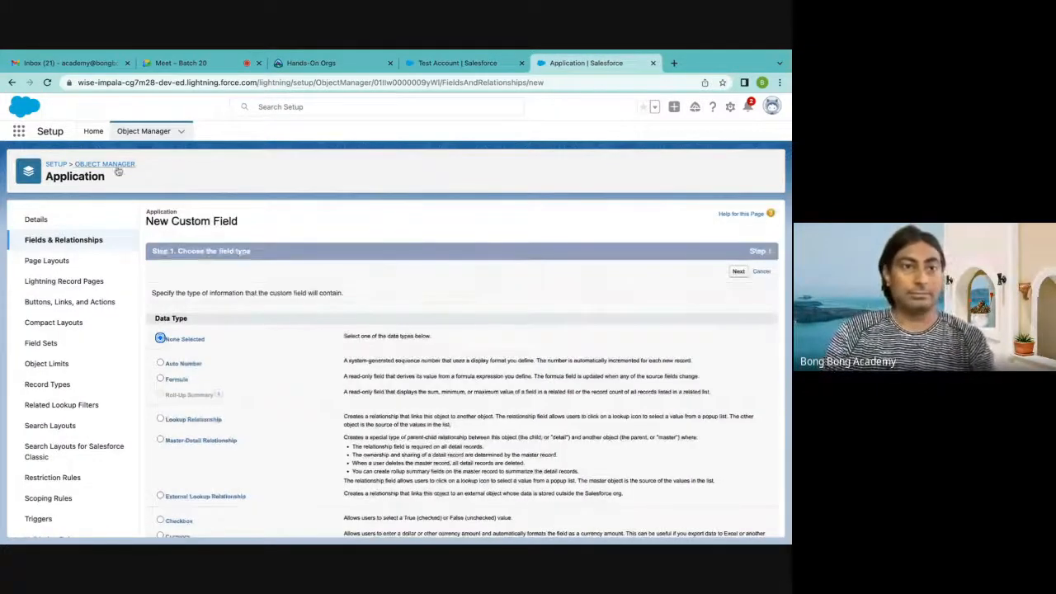
Start a new Master-Detail Relationship field on the Application object, related to Contact
click(74, 240)
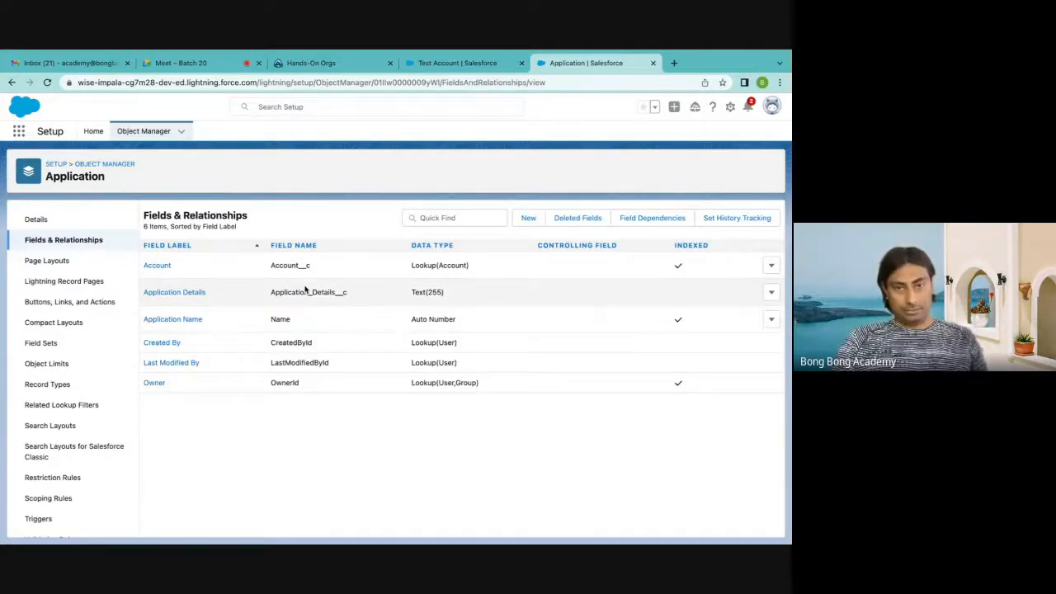
click(528, 220)
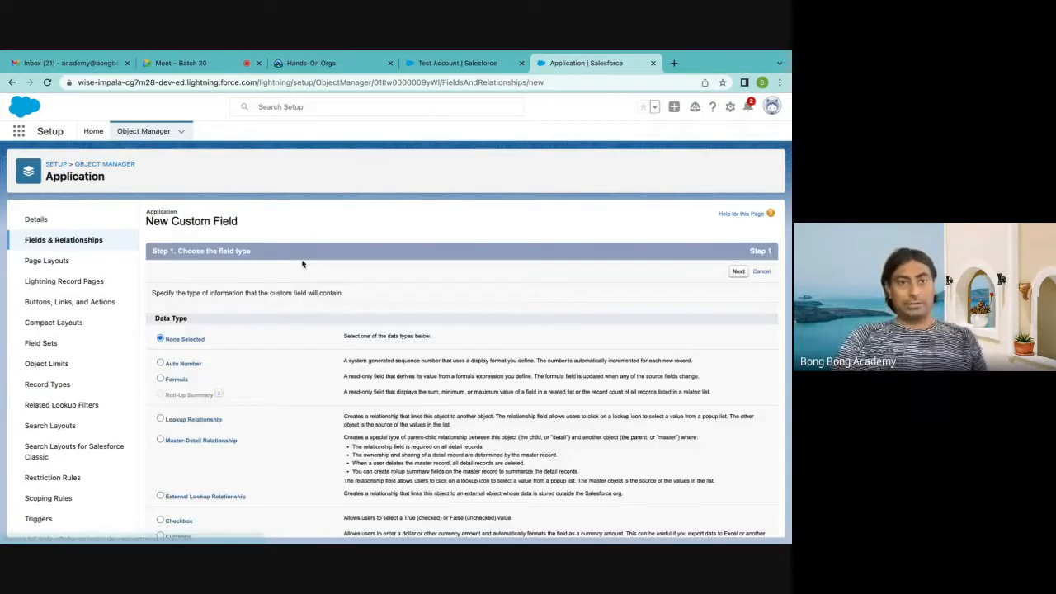
scroll(301, 281, down, 2)
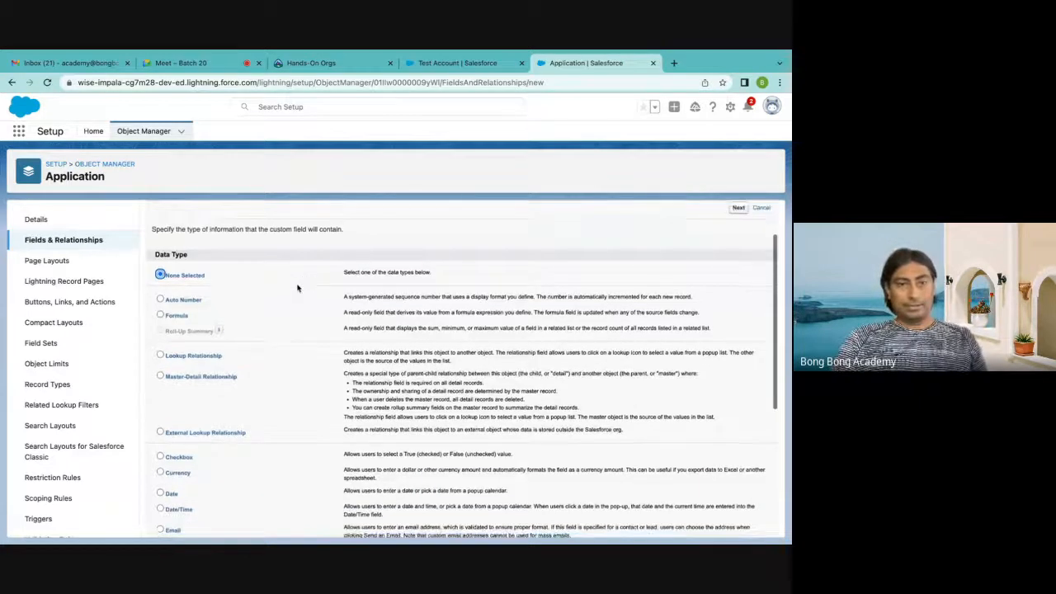
click(206, 376)
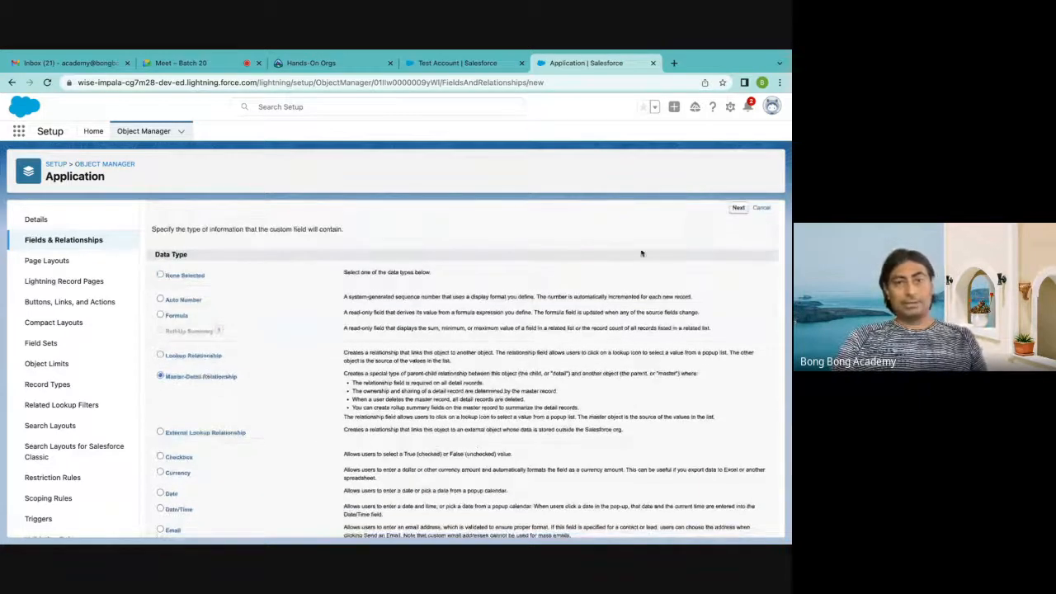
click(736, 213)
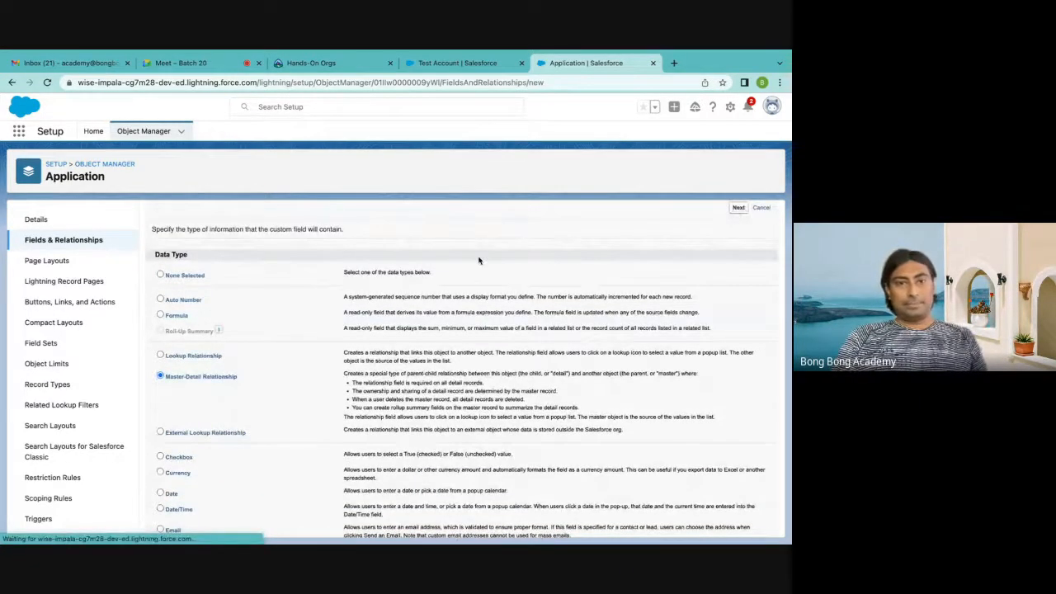
click(330, 316)
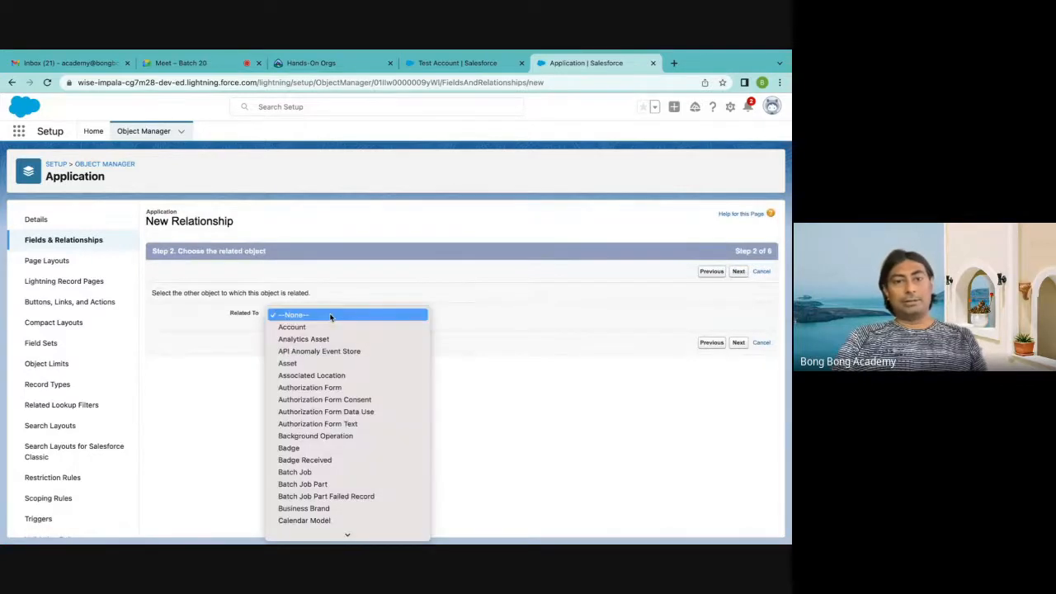
scroll(308, 528, down, 5)
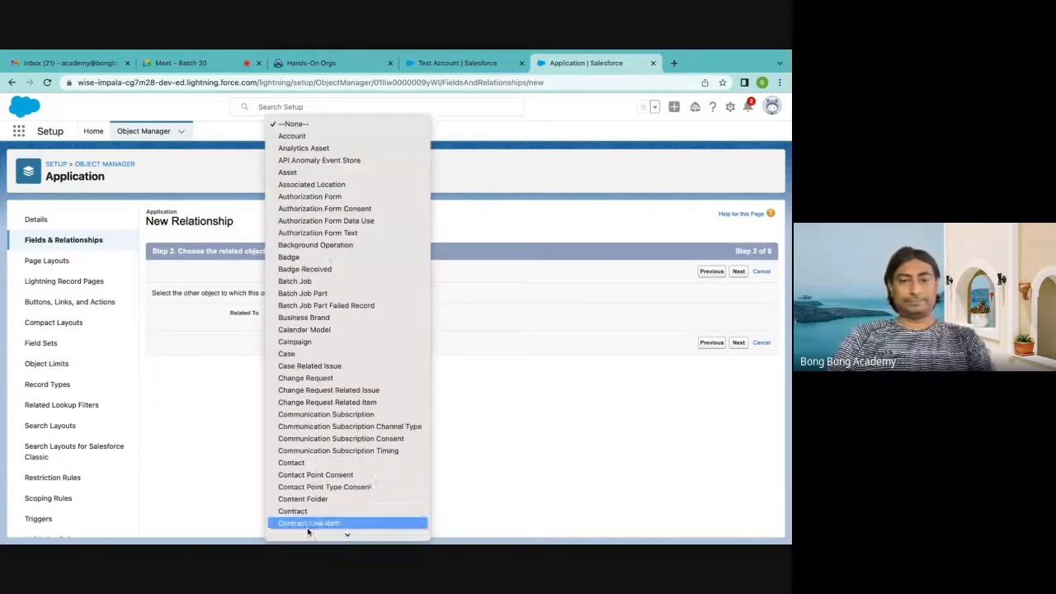
click(293, 462)
click(738, 343)
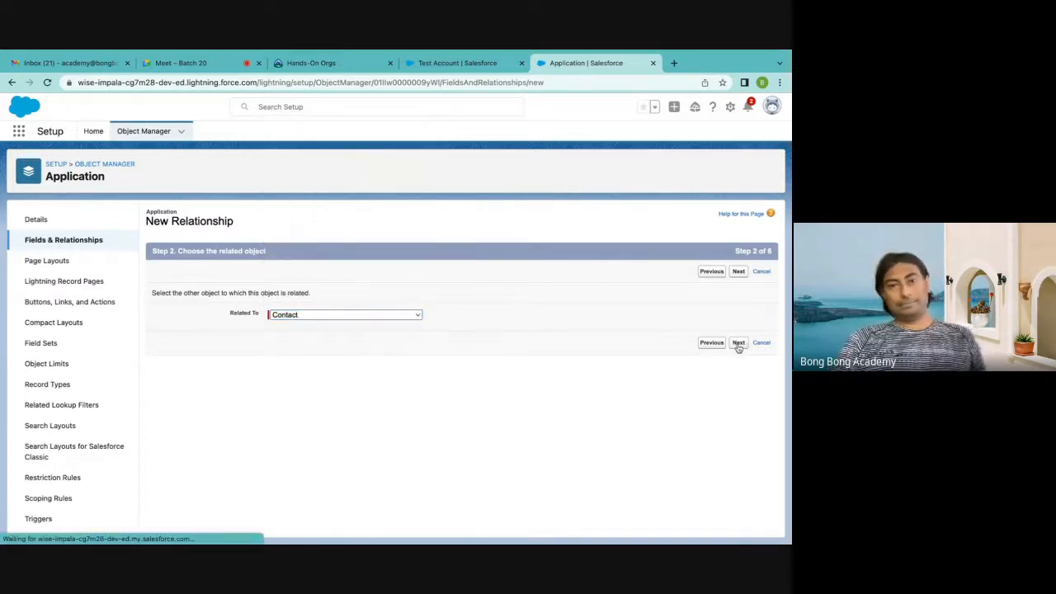
Keep Contact as the field name and allow child records to be reparented to other parent records
click(313, 322)
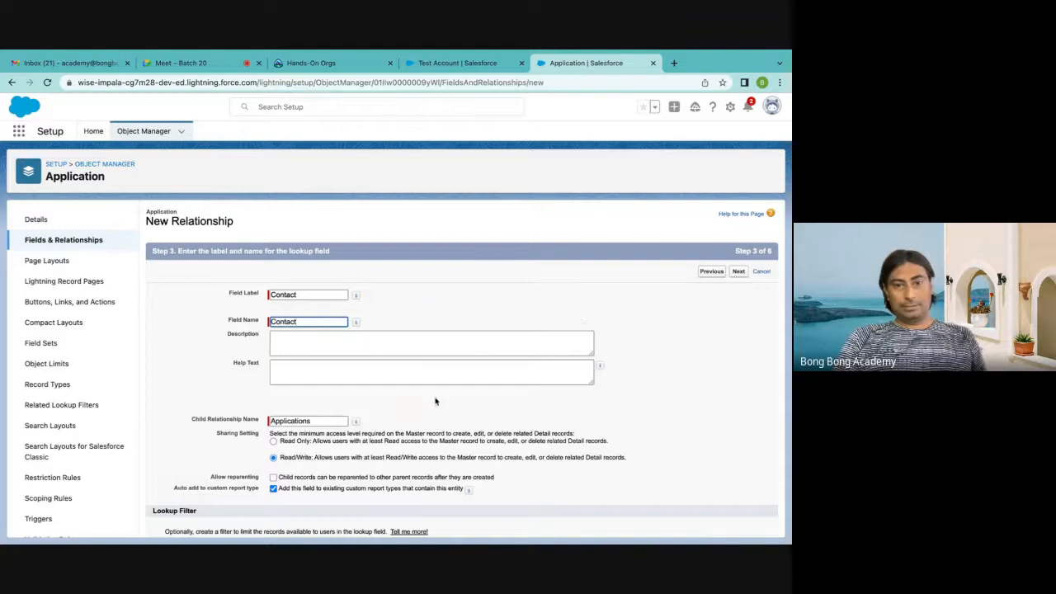
scroll(355, 413, down, 1)
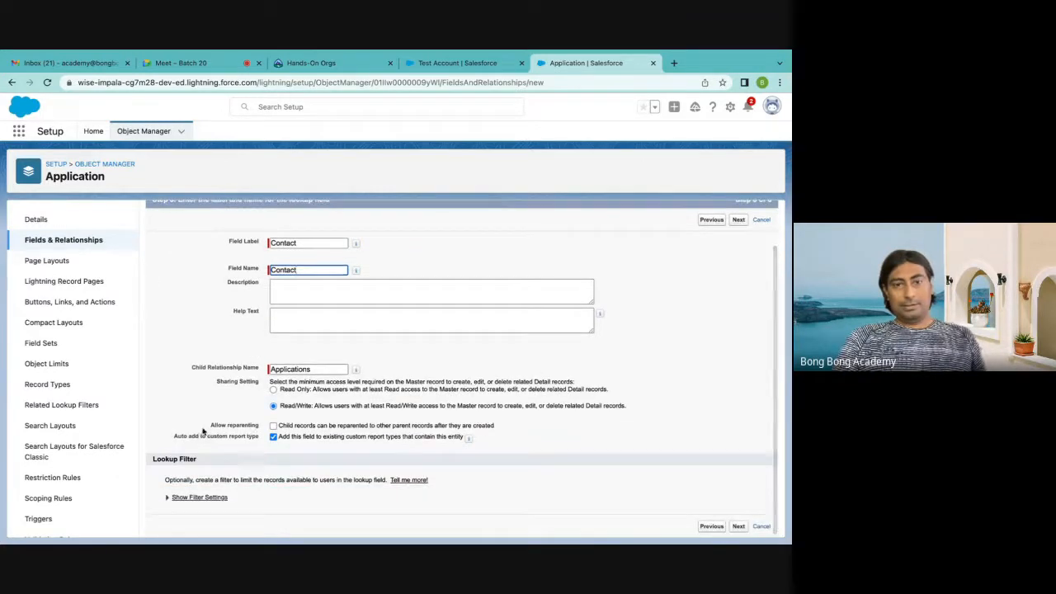
drag(206, 427, 275, 428)
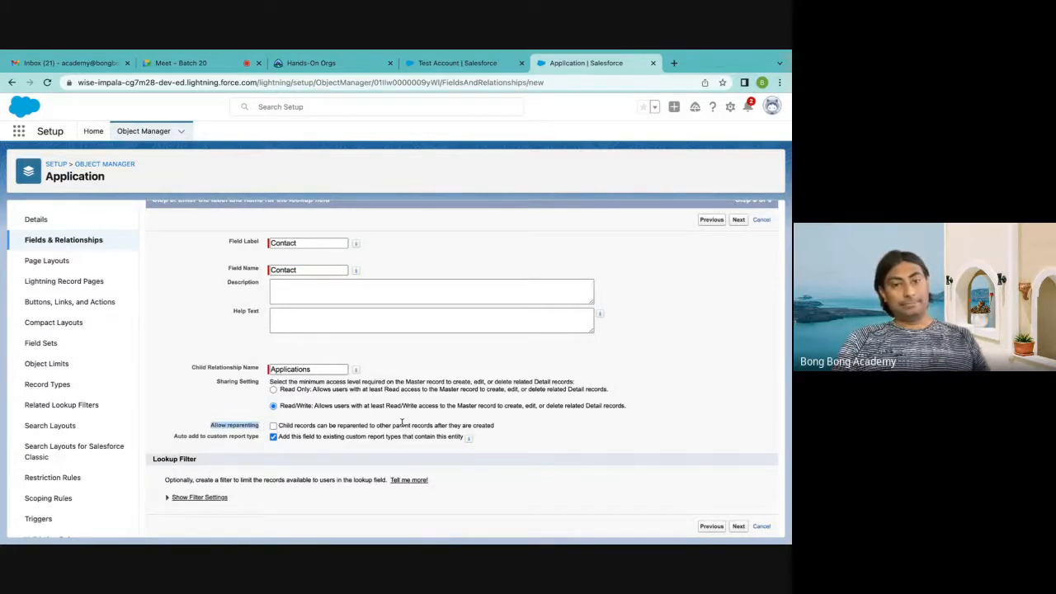
click(218, 396)
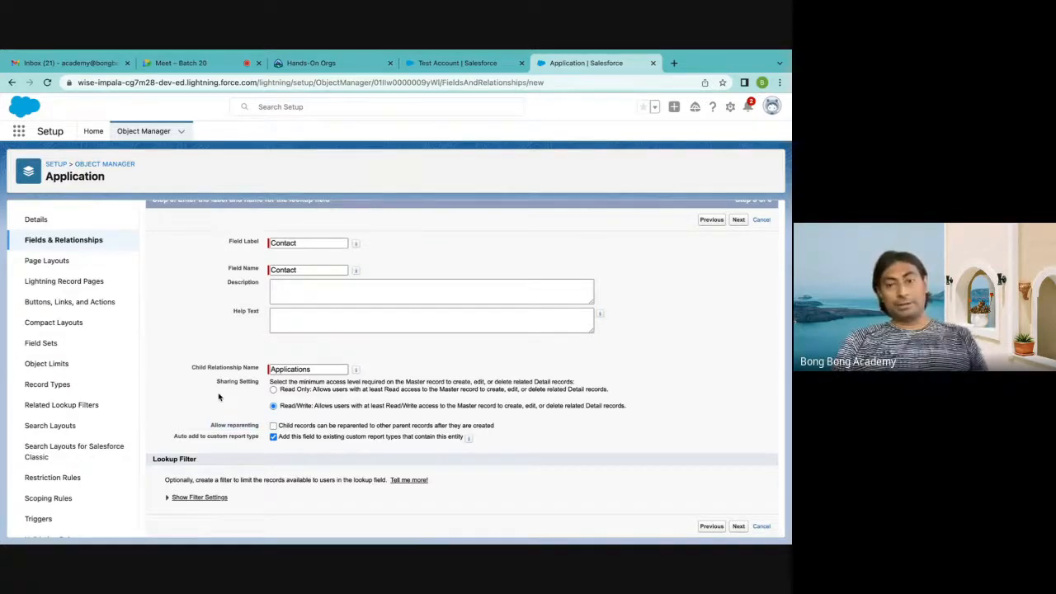
click(273, 426)
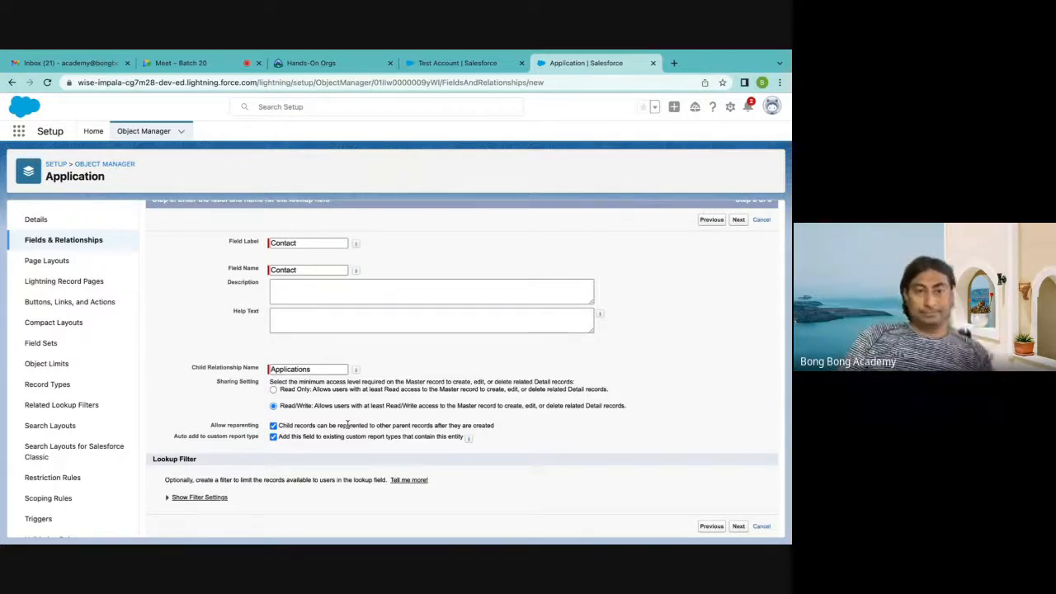
click(739, 222)
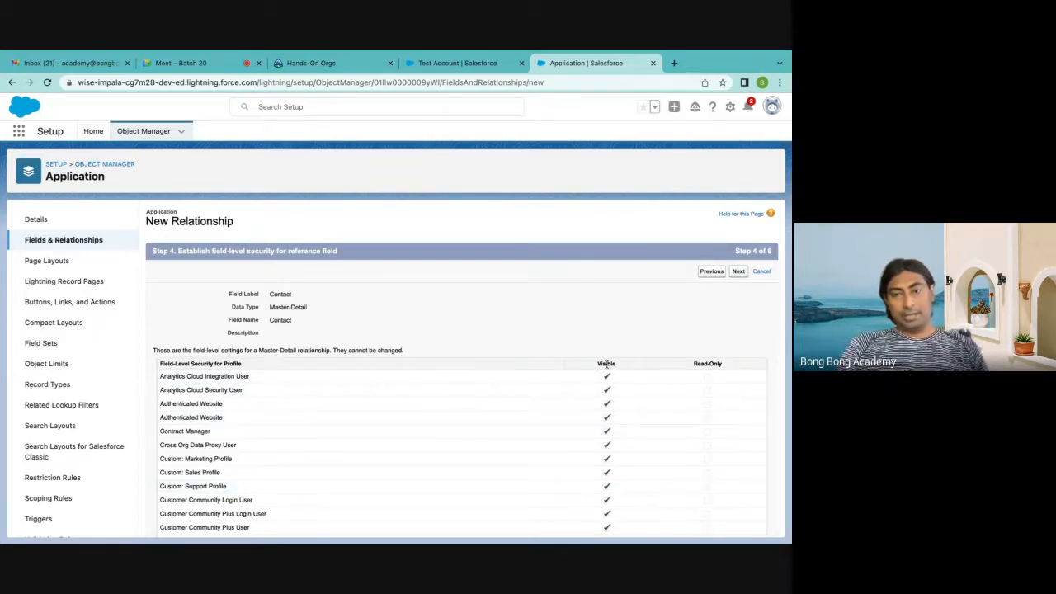
Accept the field-level security and Application Layout, and save the Contact field with the Applications related list on all contact layouts
click(739, 271)
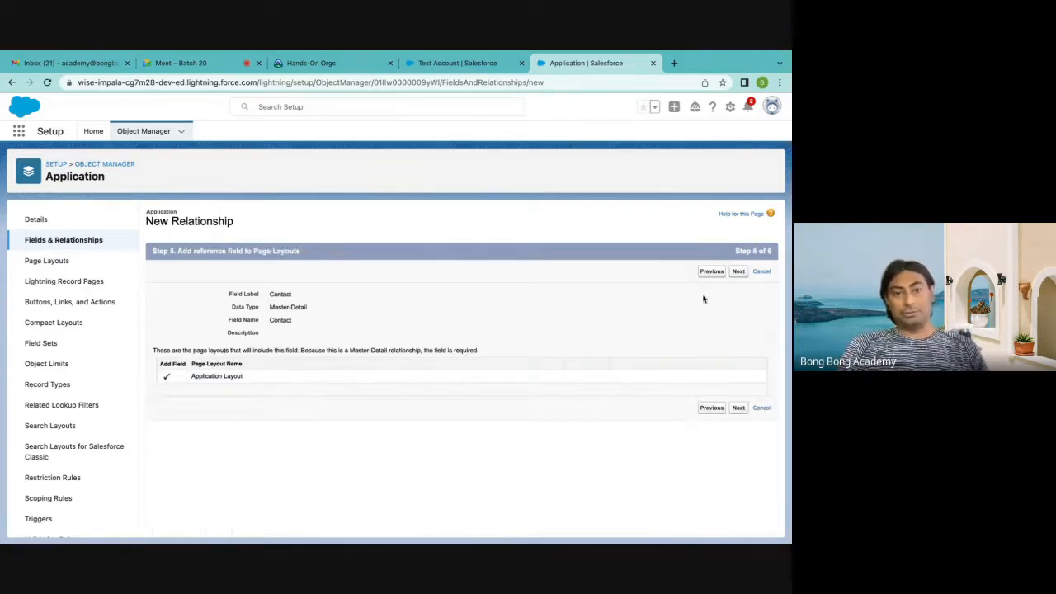
click(738, 272)
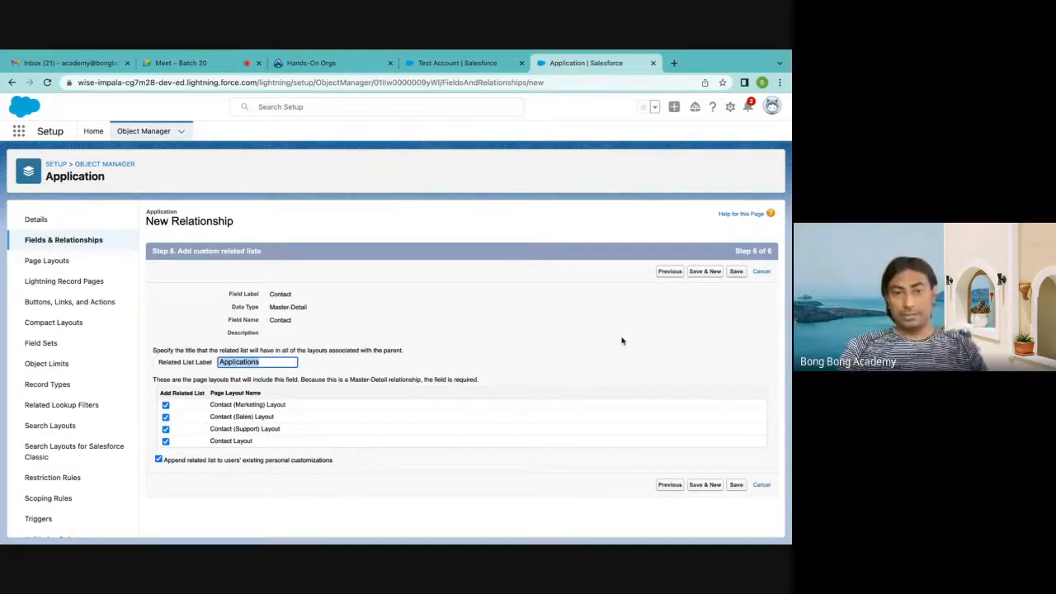
click(736, 273)
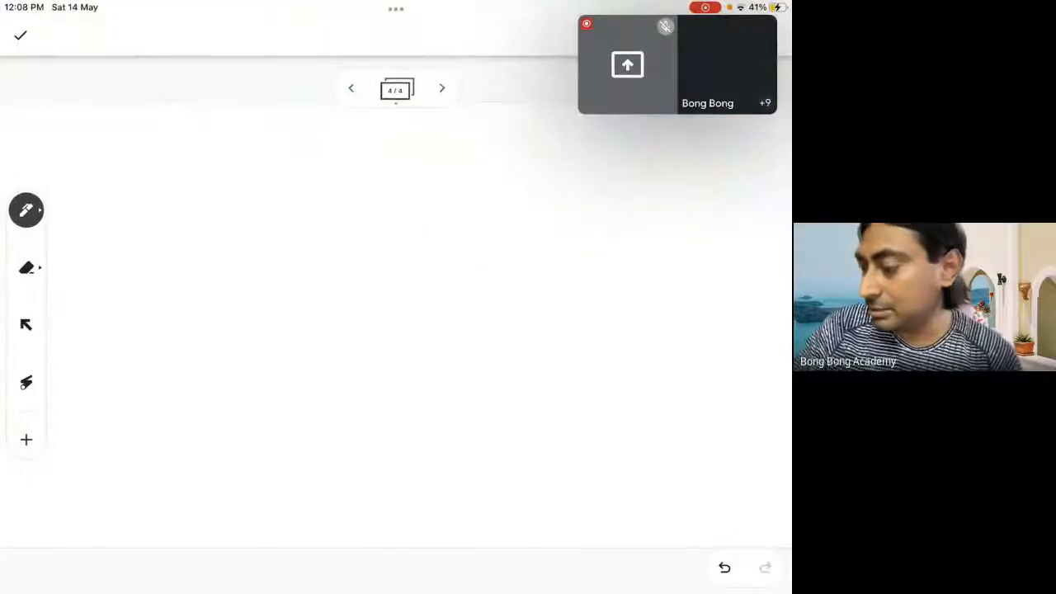
On the whiteboard, draw a two-column comparison table and write the column headings Lookup and Master Detail
drag(401, 138, 423, 518)
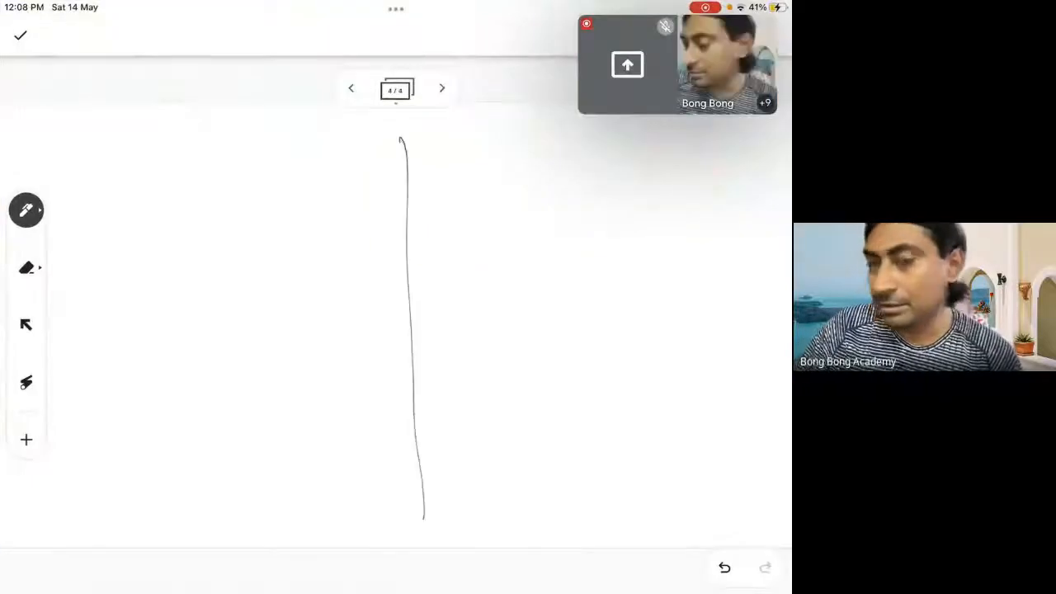
drag(154, 199, 708, 197)
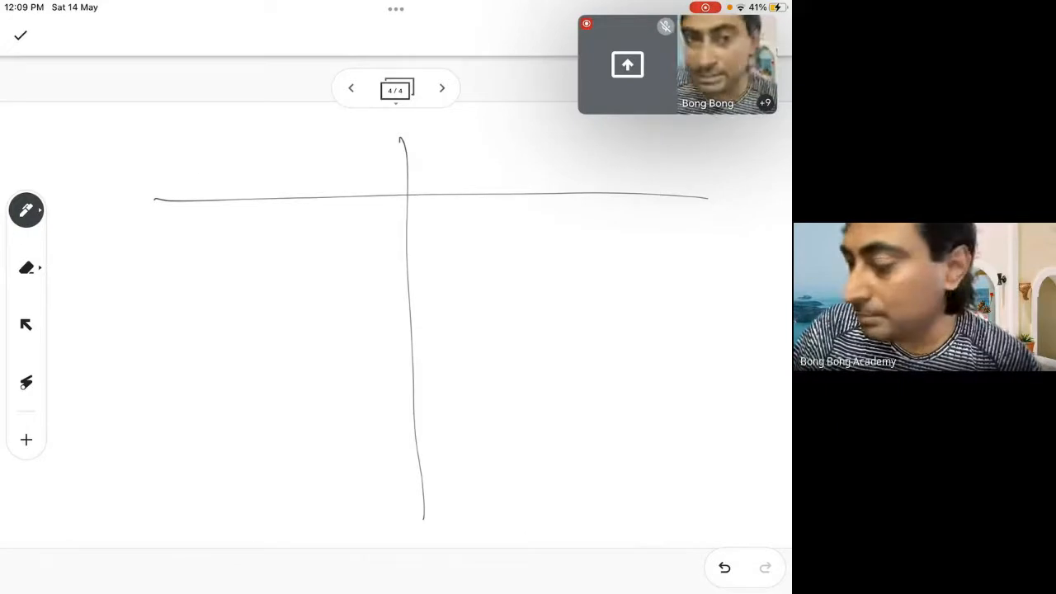
drag(205, 138, 231, 182)
drag(241, 165, 305, 206)
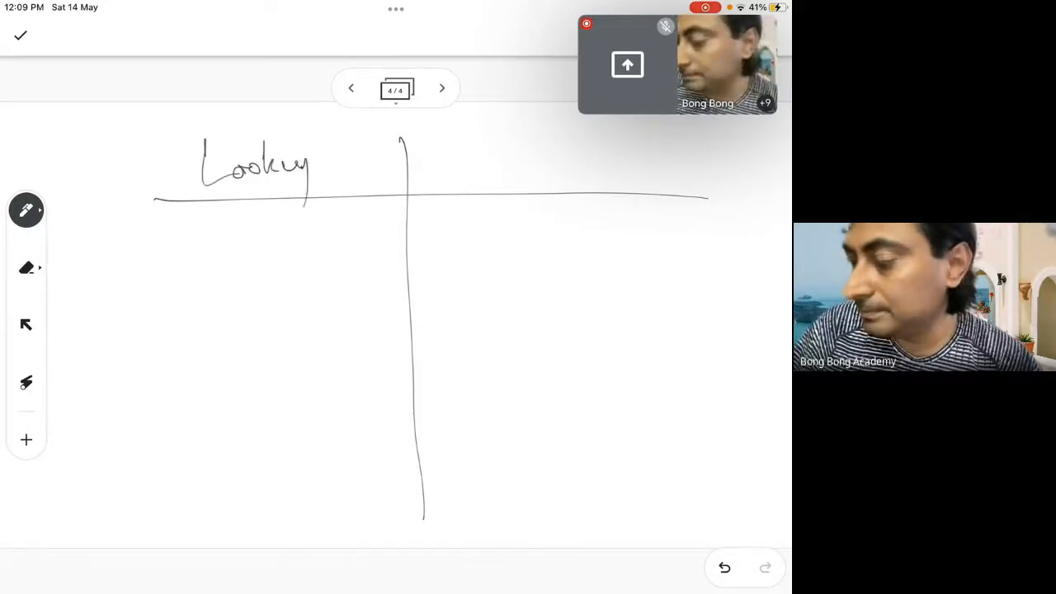
drag(302, 163, 315, 170)
drag(466, 168, 523, 161)
mouse_move(538, 119)
mouse_down()
mouse_move(533, 153)
mouse_move(578, 154)
mouse_move(590, 142)
mouse_move(602, 164)
mouse_move(622, 162)
mouse_up()
drag(629, 138, 635, 152)
drag(646, 152, 649, 162)
click(651, 161)
click(655, 161)
Write "Child side" as the first entry in the Lookup column
mouse_move(213, 216)
mouse_down()
mouse_move(216, 256)
mouse_move(246, 258)
mouse_up()
mouse_move(246, 217)
mouse_down()
mouse_move(261, 254)
mouse_move(287, 213)
mouse_move(316, 256)
mouse_move(346, 252)
mouse_up()
click(283, 249)
mouse_move(363, 241)
mouse_down()
mouse_move(368, 201)
mouse_move(380, 248)
mouse_up()
Write "Child side" as the first entry in the Master Detail column
drag(489, 212, 490, 238)
mouse_move(507, 193)
mouse_down()
mouse_move(505, 235)
mouse_move(523, 235)
mouse_up()
drag(537, 216, 538, 234)
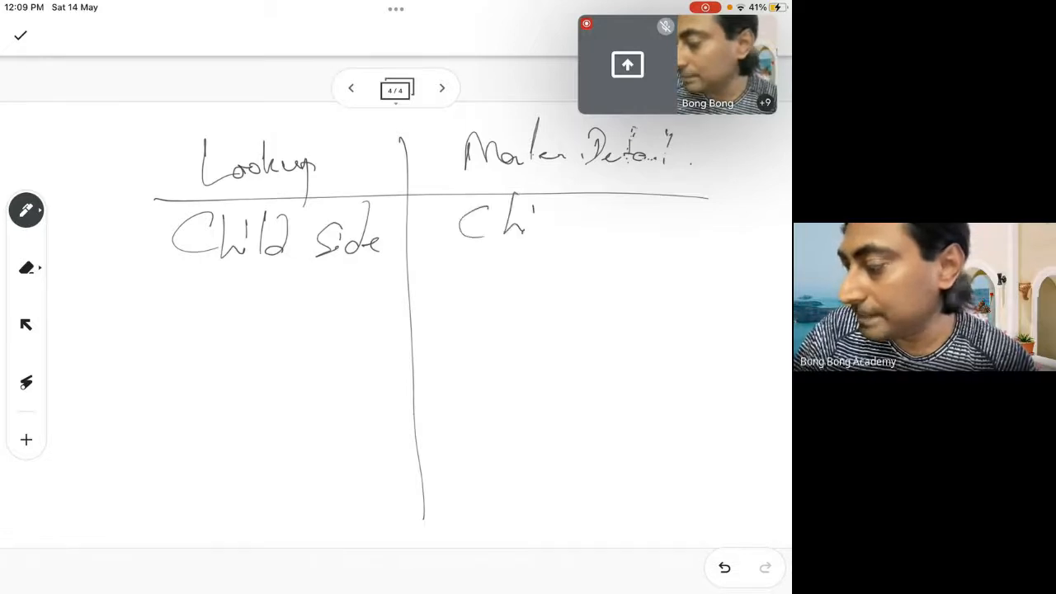
drag(546, 191, 548, 236)
mouse_move(566, 220)
mouse_down()
mouse_move(567, 195)
mouse_move(589, 239)
mouse_up()
drag(616, 213, 626, 239)
drag(650, 198, 651, 240)
drag(646, 233, 665, 236)
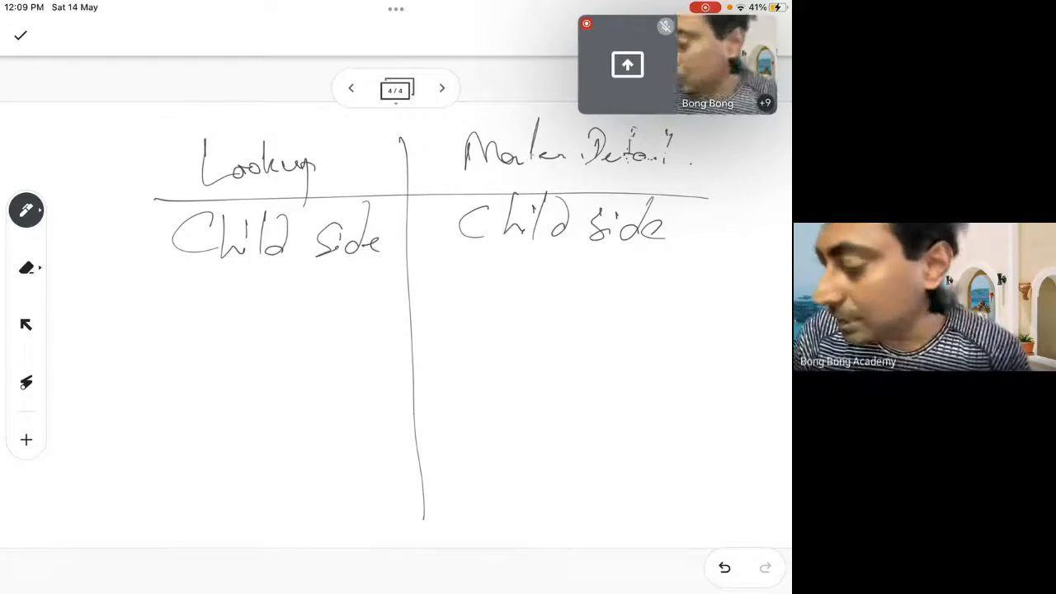
Write "Salesforce Id" as the second entry in the Lookup column
drag(154, 285, 108, 323)
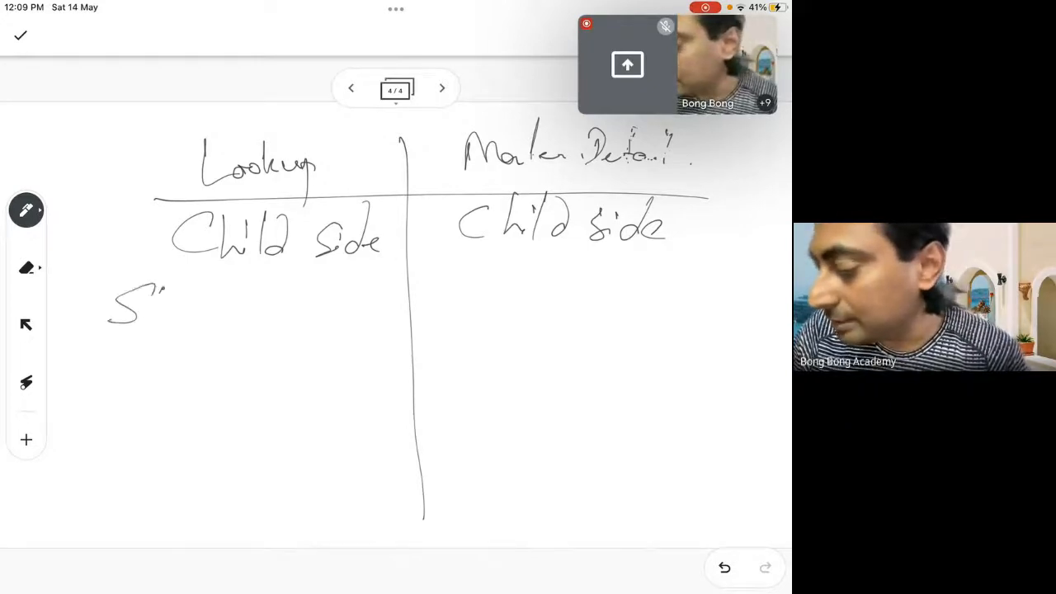
drag(165, 302, 169, 319)
mouse_move(177, 284)
mouse_down()
mouse_move(182, 319)
mouse_move(200, 318)
mouse_move(203, 356)
mouse_move(235, 308)
mouse_move(275, 311)
mouse_up()
drag(319, 281, 315, 314)
mouse_move(306, 286)
mouse_down()
mouse_move(330, 291)
mouse_move(321, 312)
mouse_up()
drag(349, 290, 355, 309)
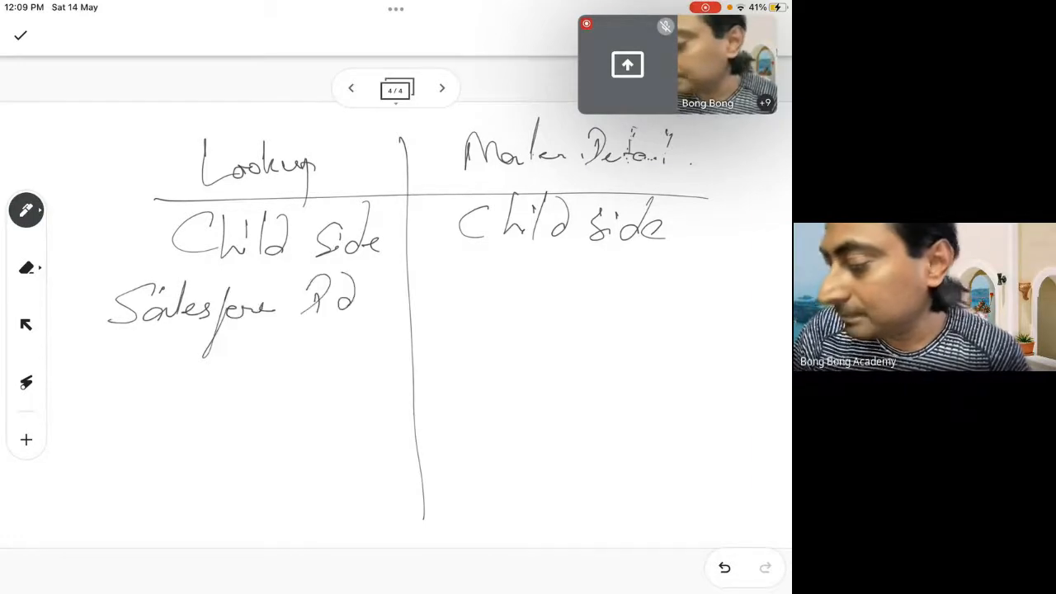
Write "Salesforce Id" as the second entry in the Master Detail column
mouse_move(493, 275)
mouse_down()
mouse_move(450, 311)
mouse_move(523, 304)
mouse_up()
drag(526, 298, 536, 304)
drag(576, 267, 555, 336)
drag(561, 302, 590, 294)
drag(644, 261, 619, 302)
drag(616, 301, 660, 295)
drag(673, 259, 663, 294)
drag(688, 286, 689, 288)
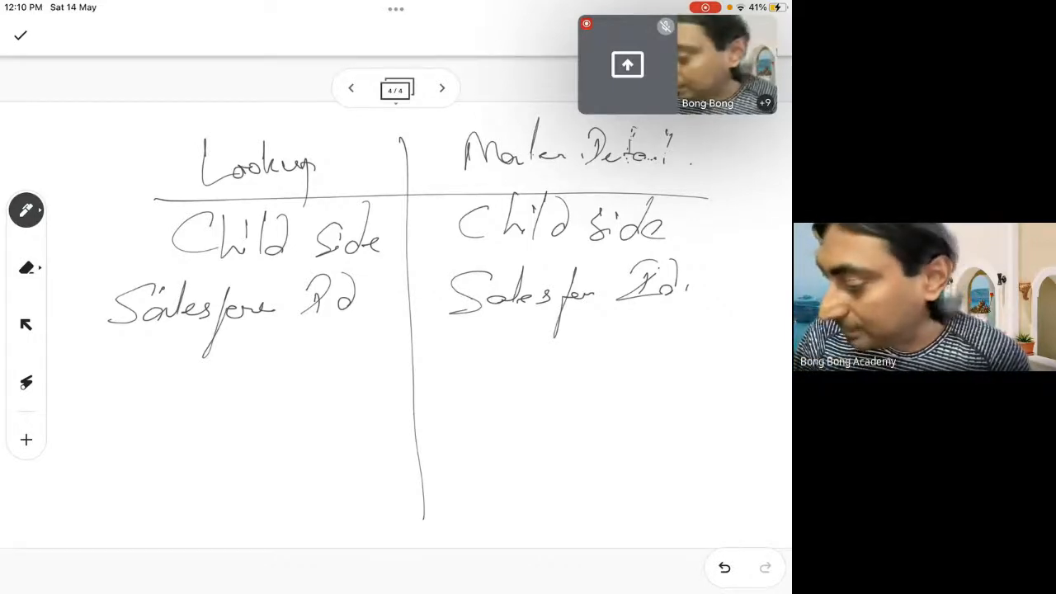
Write "Parent" followed by a cross as the third entry in the Lookup column
mouse_move(115, 345)
mouse_down()
mouse_move(114, 396)
mouse_move(147, 381)
mouse_move(198, 381)
mouse_up()
mouse_move(205, 350)
mouse_down()
mouse_move(212, 376)
mouse_move(262, 398)
mouse_up()
drag(262, 348, 220, 411)
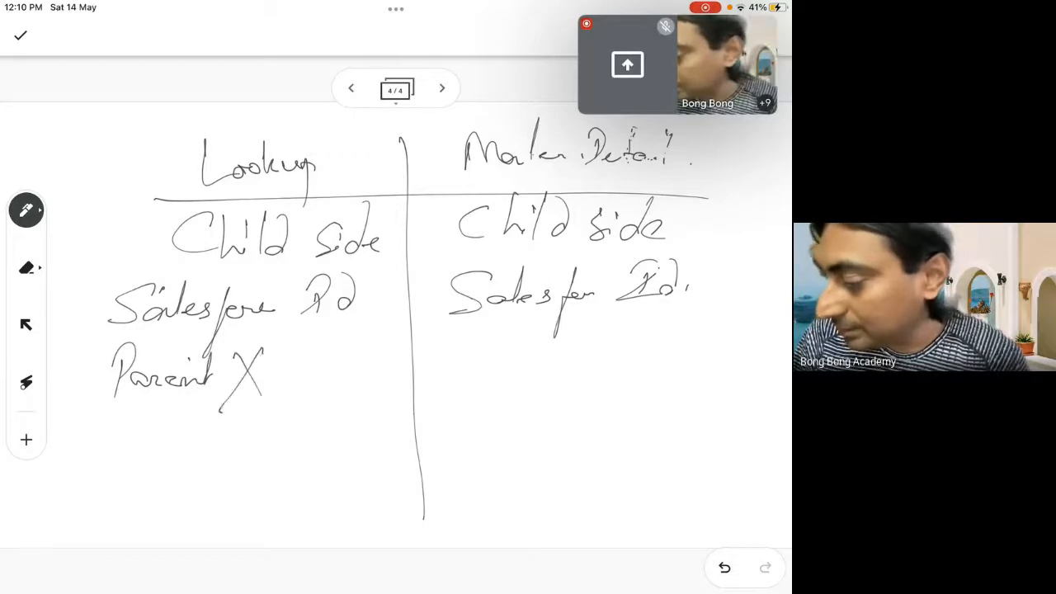
Add "Child" followed by a tick to the third entry in the Lookup column
mouse_move(314, 356)
mouse_down()
mouse_move(307, 386)
mouse_move(331, 386)
mouse_up()
mouse_move(338, 372)
mouse_down()
mouse_move(341, 386)
mouse_move(371, 342)
mouse_up()
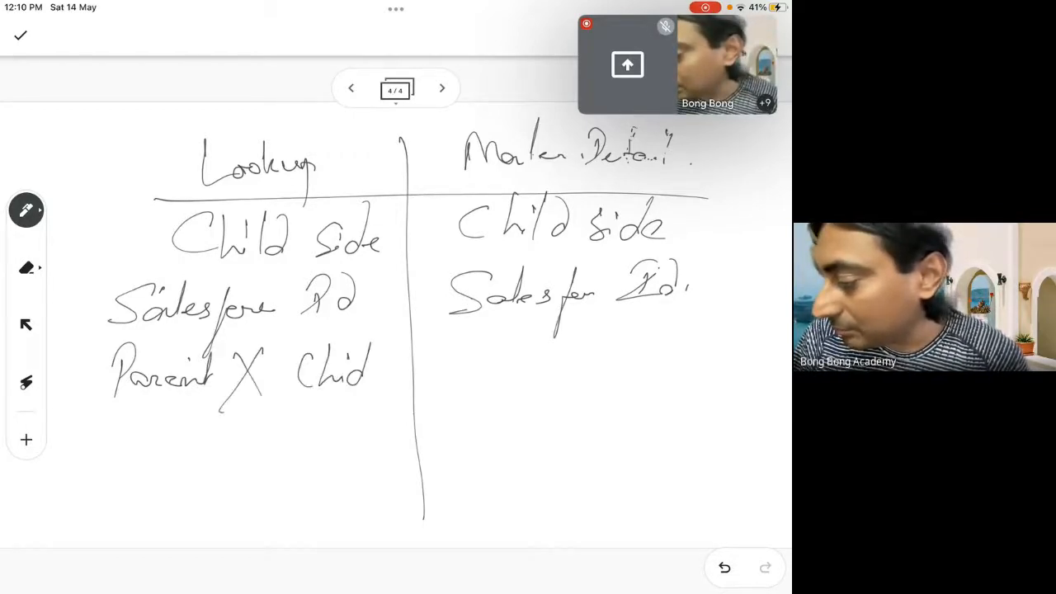
mouse_move(345, 383)
mouse_down()
mouse_move(357, 351)
mouse_move(414, 337)
mouse_up()
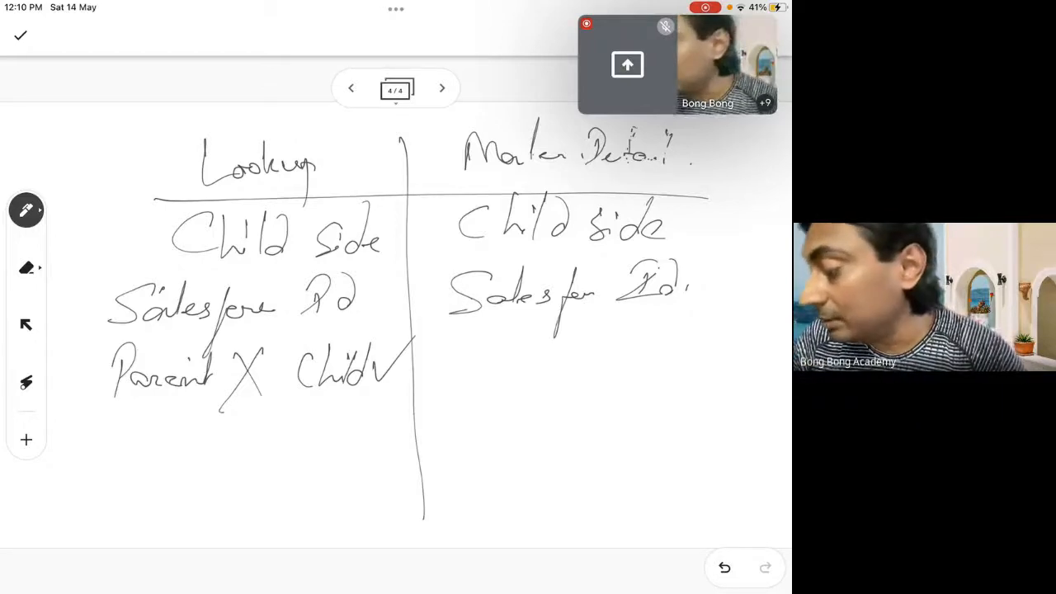
Write "Parent" and "Child", each followed by a cross, as the third entry in the Master Detail column
mouse_move(471, 350)
mouse_down()
mouse_move(461, 393)
mouse_move(467, 374)
mouse_up()
mouse_move(498, 363)
mouse_down()
mouse_move(543, 368)
mouse_move(558, 342)
mouse_move(603, 378)
mouse_move(561, 393)
mouse_up()
mouse_move(647, 344)
mouse_down()
mouse_move(628, 372)
mouse_move(672, 377)
mouse_up()
drag(683, 332, 685, 363)
drag(708, 353, 698, 378)
drag(715, 330, 711, 380)
mouse_move(730, 340)
mouse_down()
mouse_move(750, 372)
mouse_move(716, 382)
mouse_up()
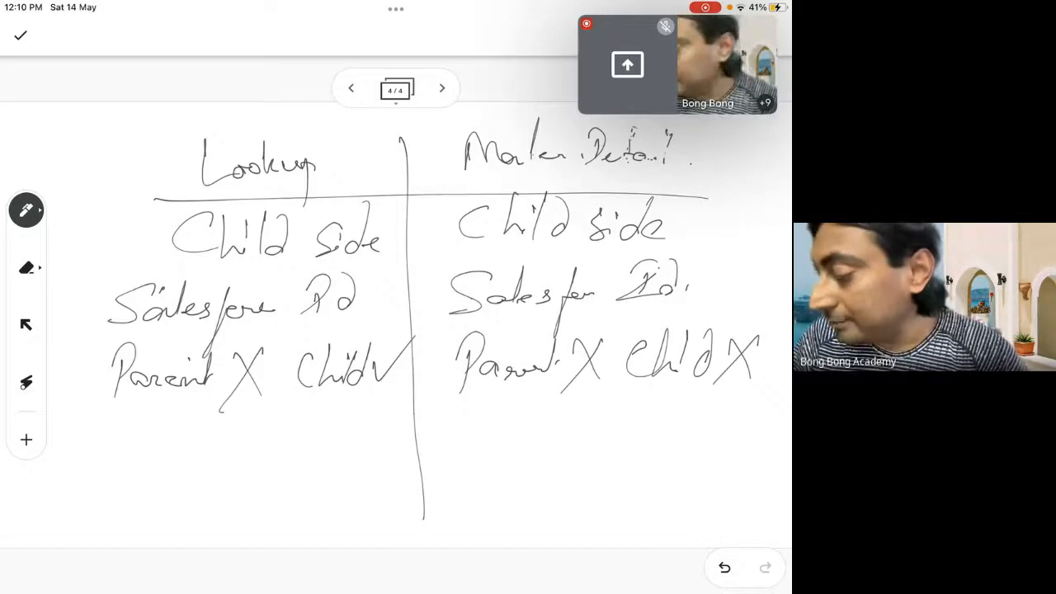
Write "not mandatory" as the fourth entry in the Lookup column and an underlined "Mandatory" in the Master Detail column
drag(148, 432, 161, 453)
mouse_move(174, 433)
mouse_down()
mouse_move(171, 446)
mouse_move(177, 436)
mouse_up()
drag(188, 417, 189, 440)
drag(184, 430, 239, 441)
mouse_move(256, 433)
mouse_down()
mouse_move(287, 437)
mouse_move(291, 406)
mouse_move(320, 404)
mouse_move(327, 472)
mouse_up()
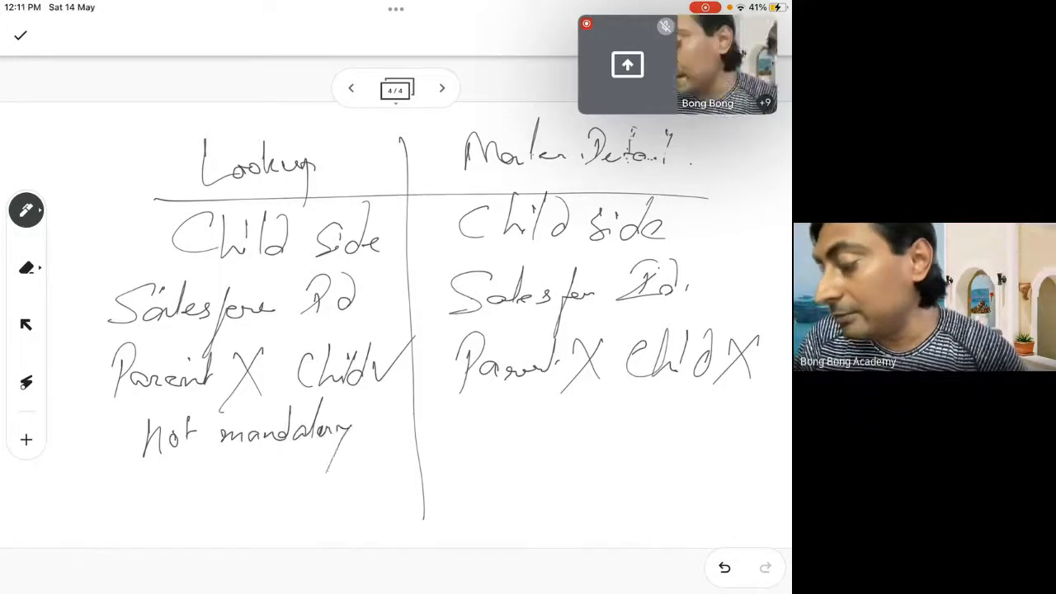
drag(312, 416, 354, 411)
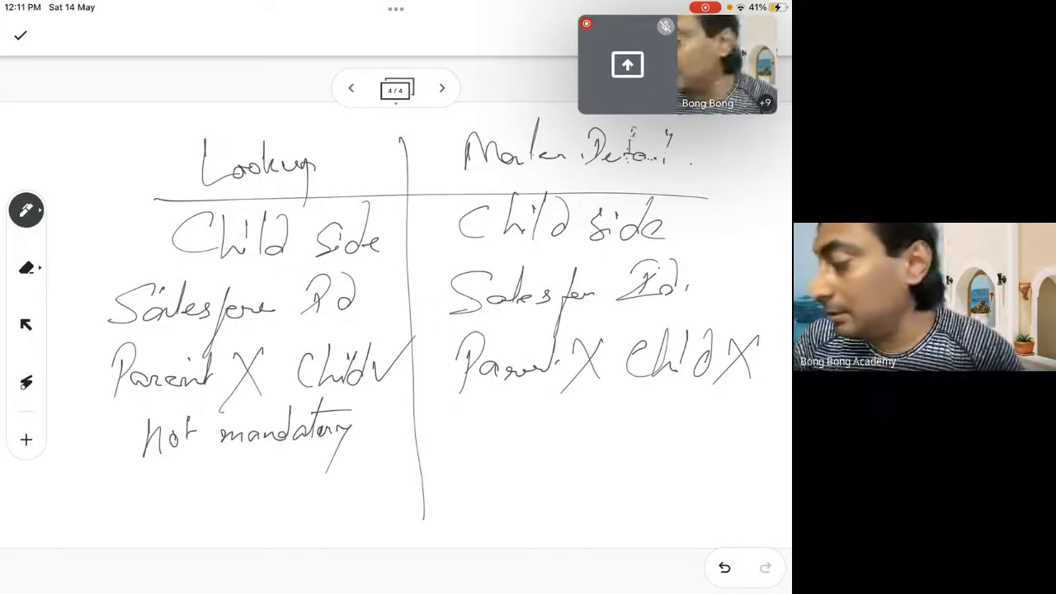
mouse_move(489, 437)
mouse_down()
mouse_move(505, 417)
mouse_move(550, 434)
mouse_move(581, 397)
mouse_move(606, 399)
mouse_move(610, 424)
mouse_move(649, 420)
mouse_move(594, 488)
mouse_up()
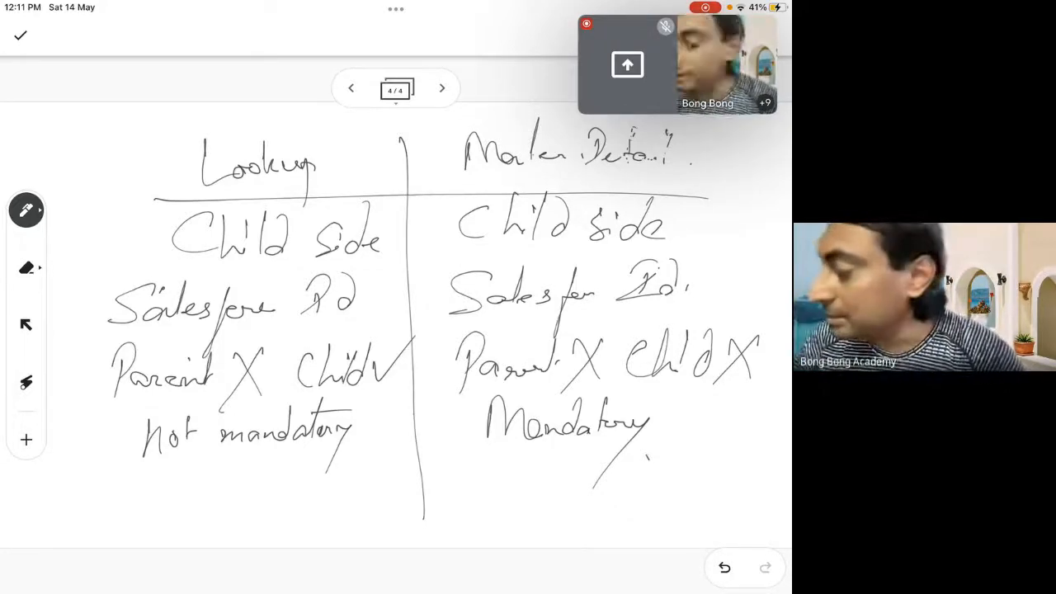
drag(474, 457, 652, 456)
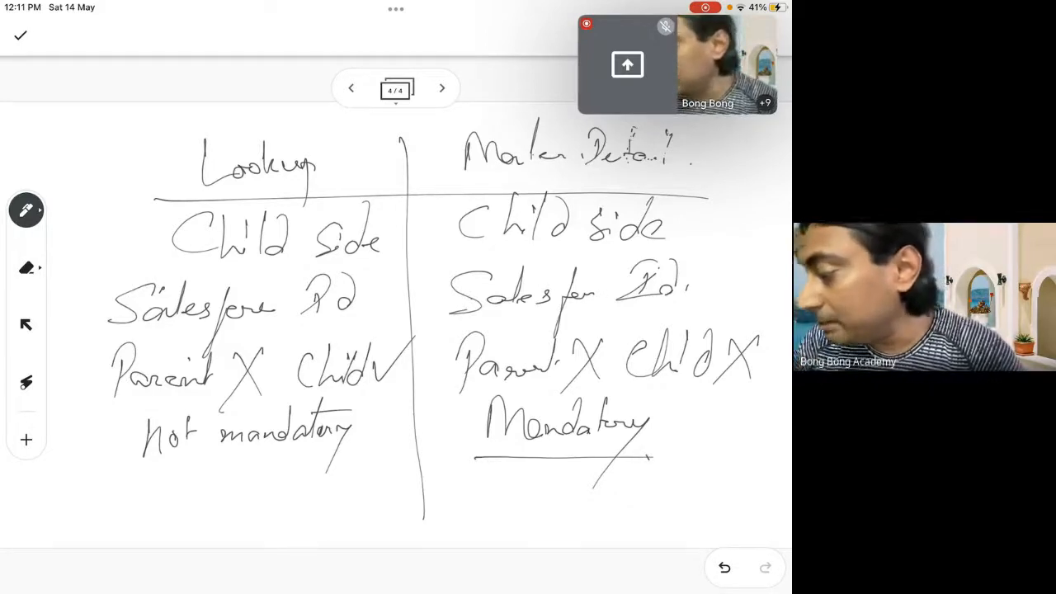
Write "Parent side (Rollup Summ)" as the fifth Master Detail entry, marking it with a tick and underlines
drag(456, 491, 455, 526)
mouse_move(451, 498)
mouse_down()
mouse_move(459, 509)
mouse_move(511, 500)
mouse_move(514, 511)
mouse_up()
drag(508, 499, 561, 506)
mouse_move(571, 500)
mouse_down()
mouse_move(571, 473)
mouse_move(579, 504)
mouse_up()
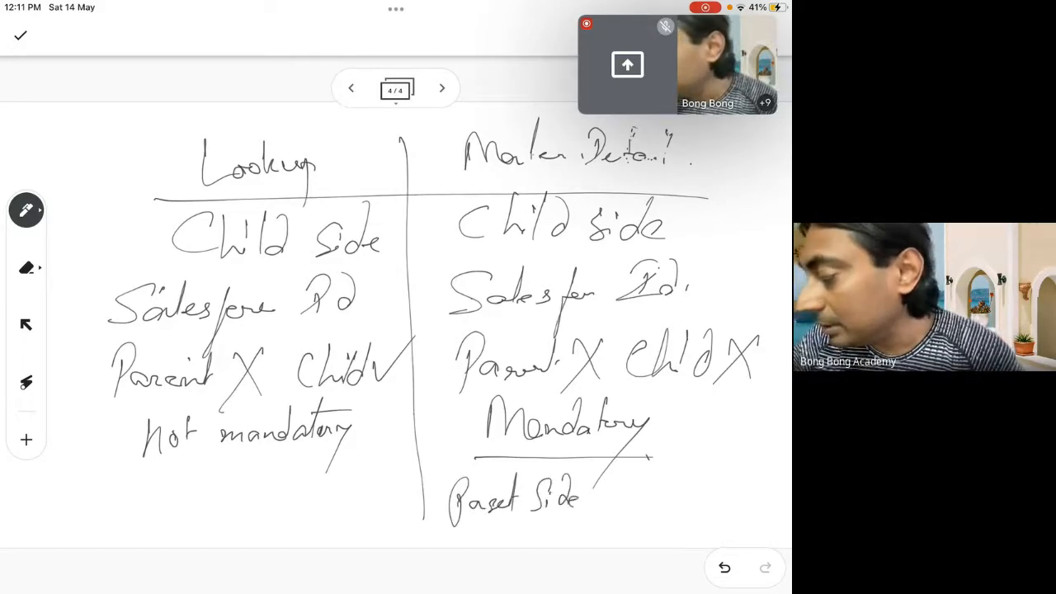
mouse_move(624, 476)
mouse_down()
mouse_move(597, 520)
mouse_move(620, 528)
mouse_up()
mouse_move(625, 477)
mouse_down()
mouse_move(644, 513)
mouse_move(665, 515)
mouse_up()
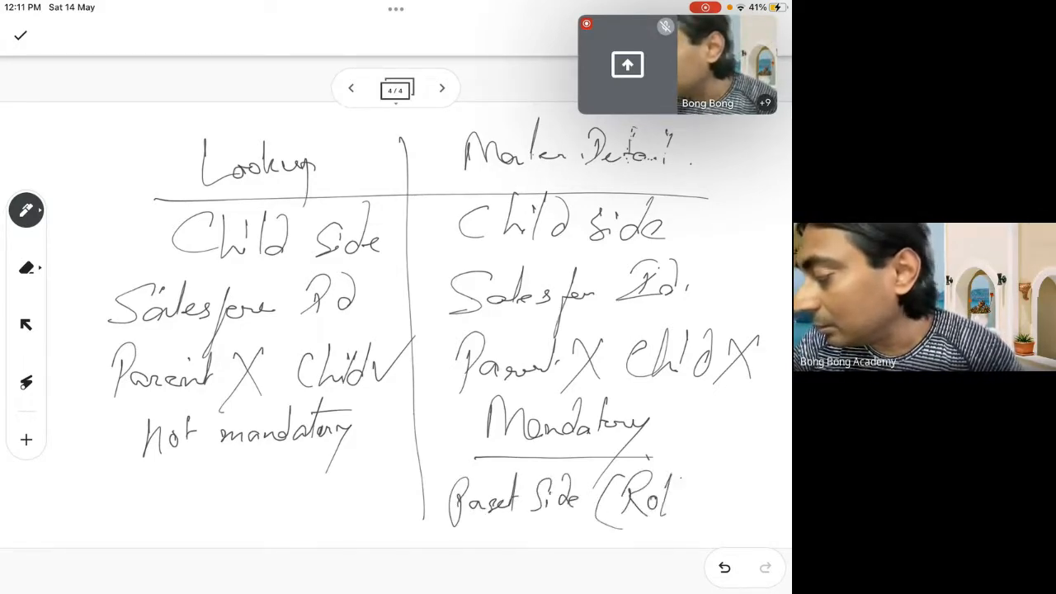
drag(680, 475, 690, 517)
mouse_move(691, 498)
mouse_down()
mouse_move(758, 499)
mouse_move(767, 520)
mouse_up()
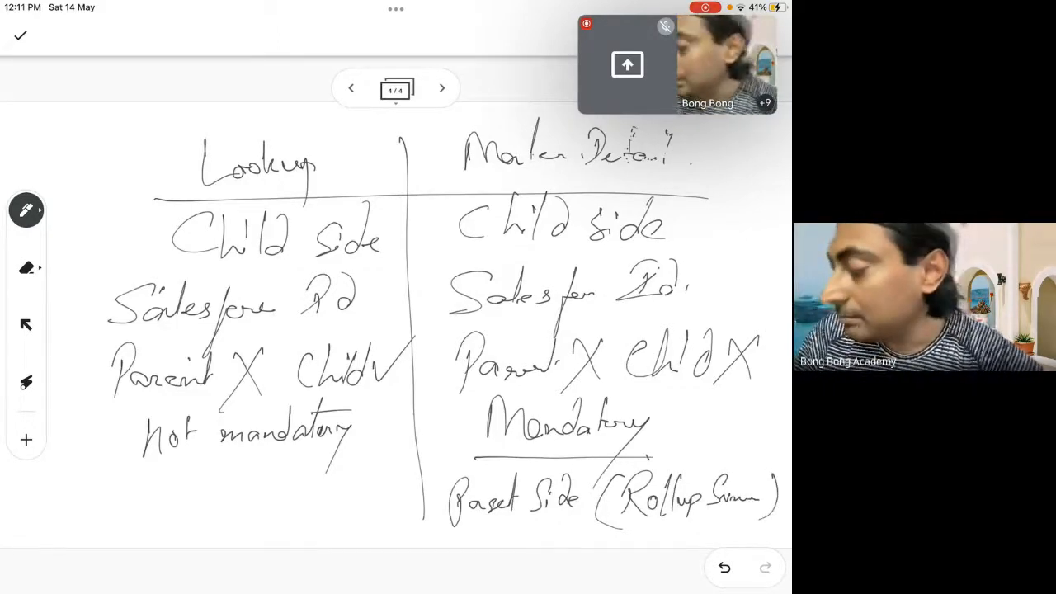
drag(414, 493, 478, 447)
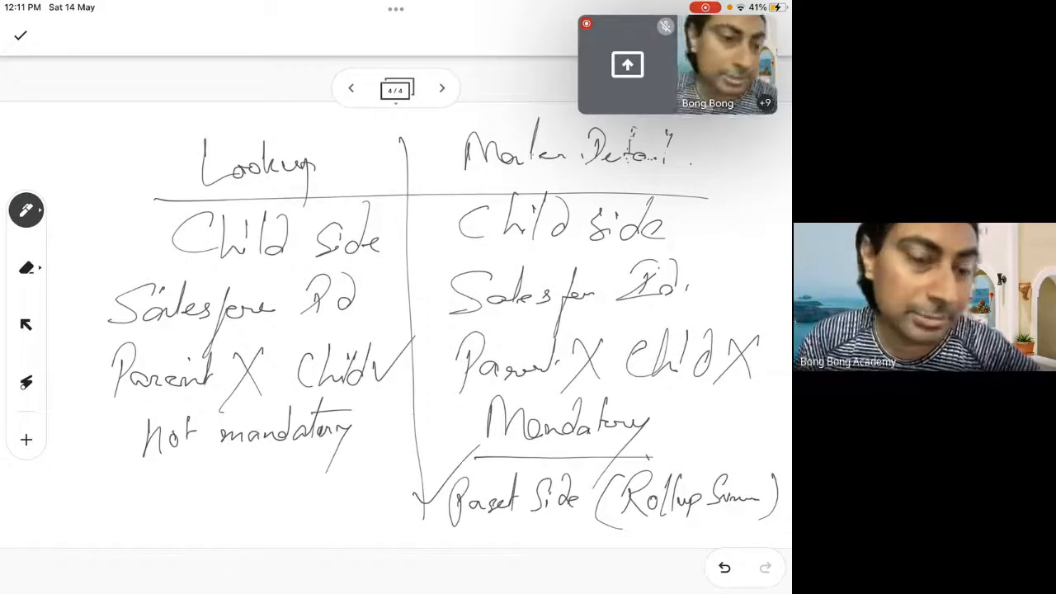
drag(517, 538, 573, 532)
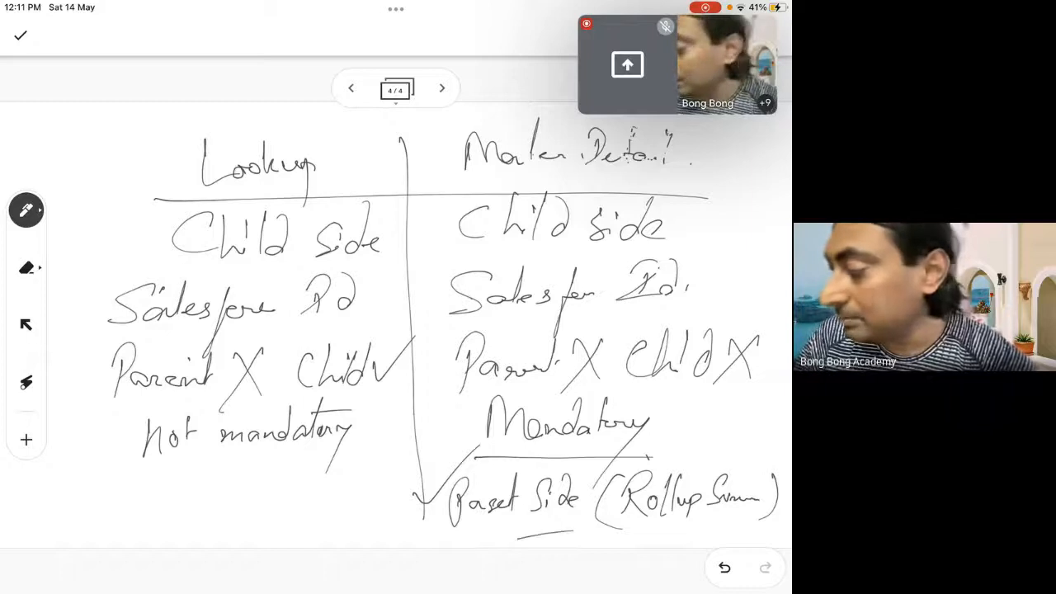
drag(660, 533, 684, 531)
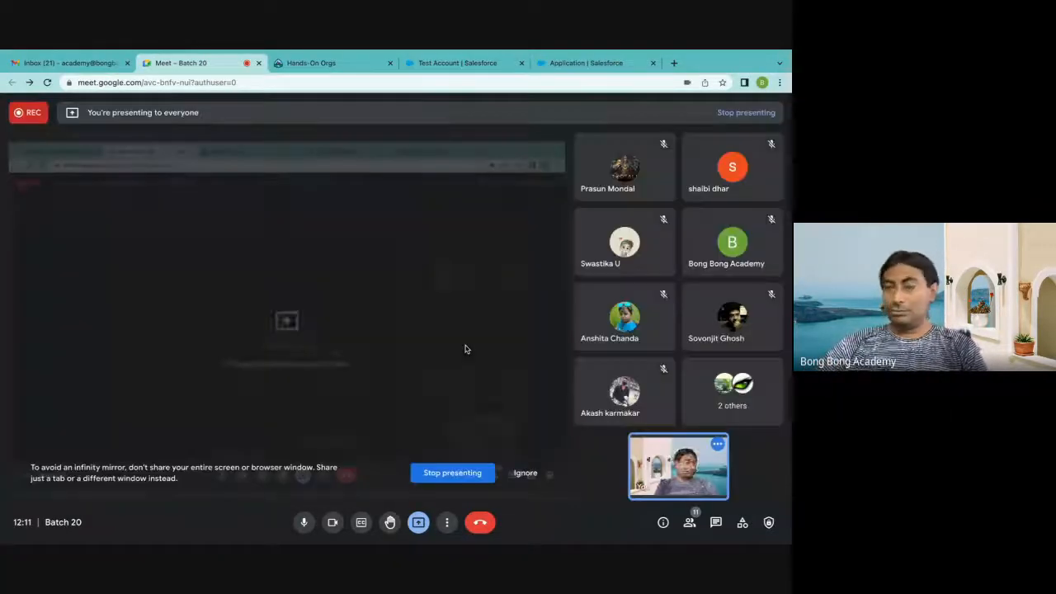
Switch to the Application object setup in Salesforce and highlight the sentence about creating master-detail relationships when records already exist
click(550, 70)
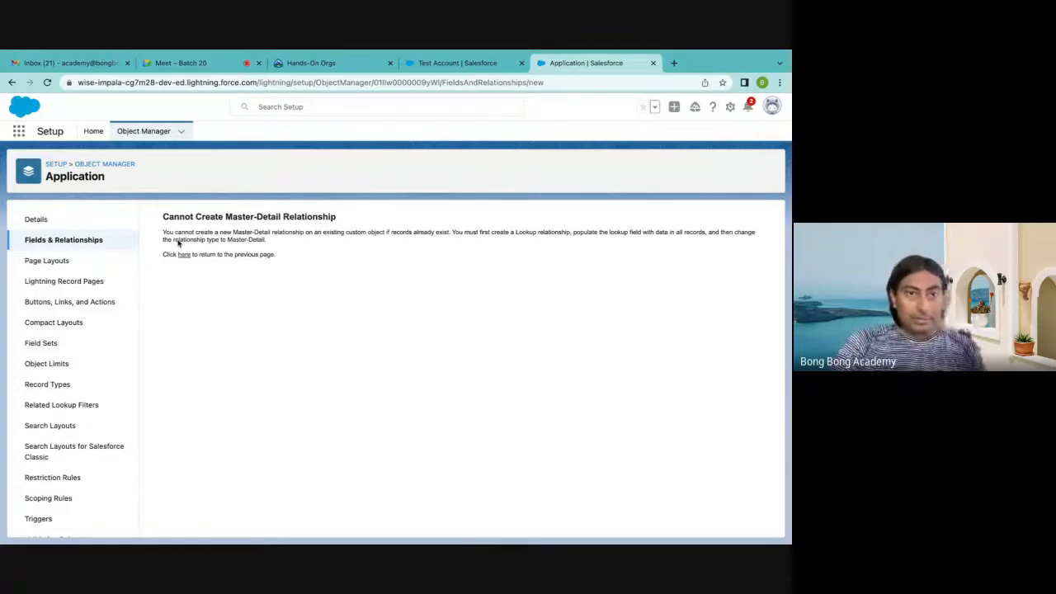
drag(162, 231, 293, 234)
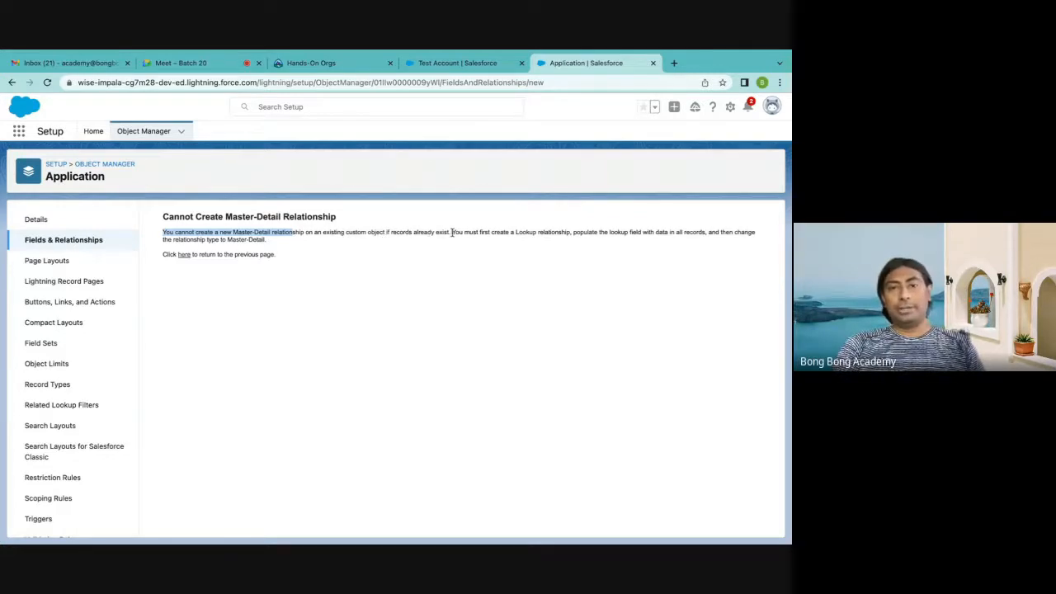
drag(452, 232, 164, 240)
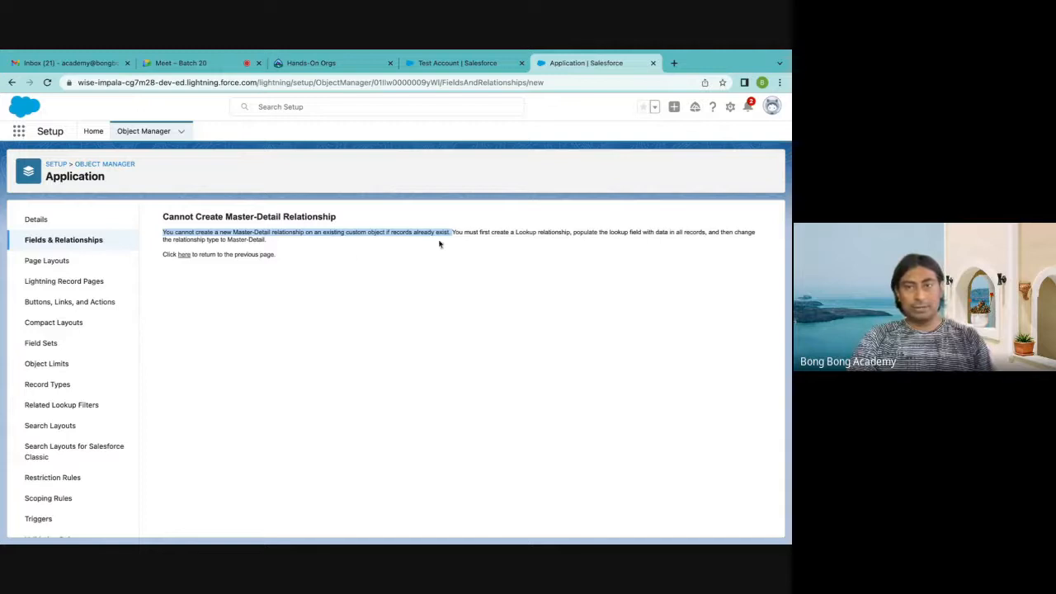
drag(450, 234, 454, 248)
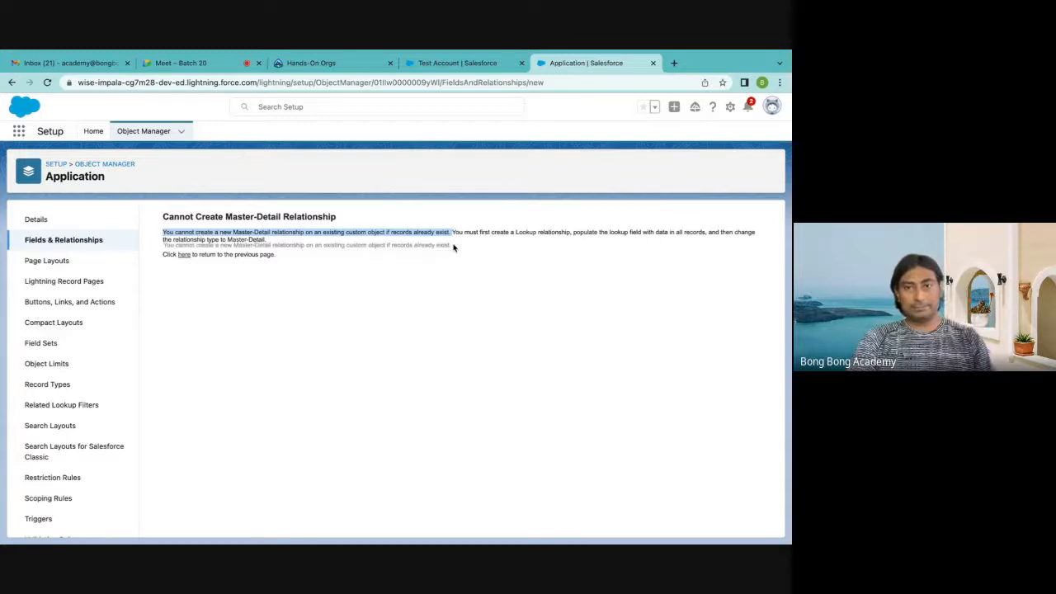
Start a new custom field on the Application object with the Lookup Relationship data type
click(74, 240)
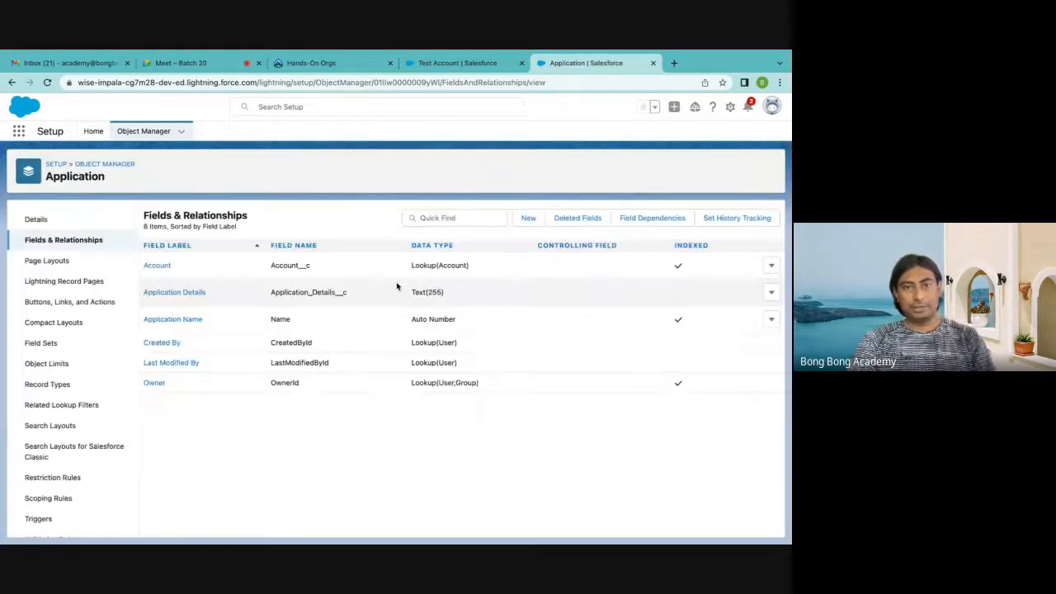
click(528, 219)
scroll(219, 316, down, 2)
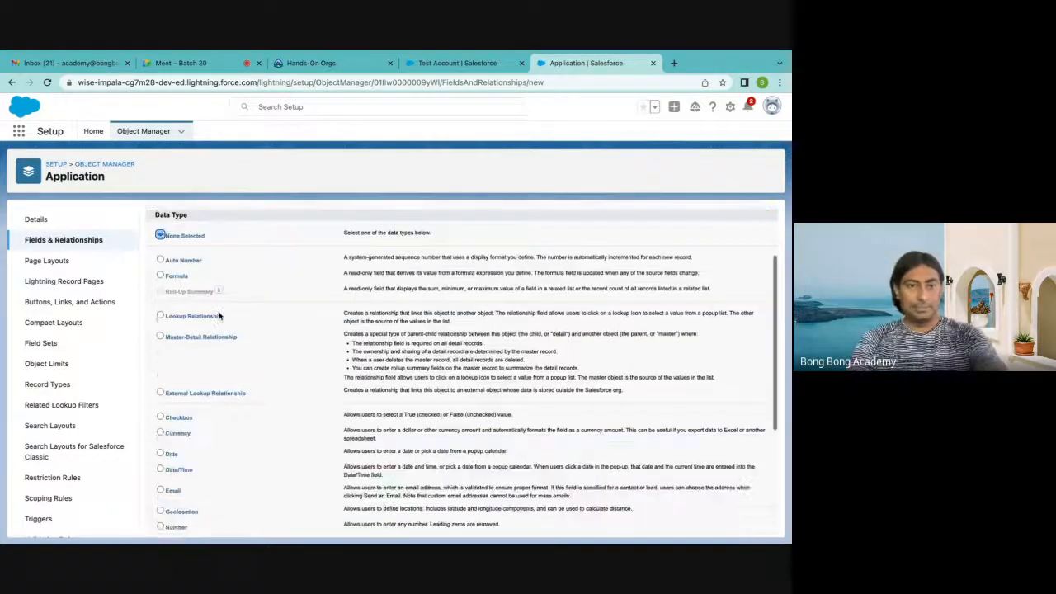
click(205, 304)
scroll(453, 363, down, 3)
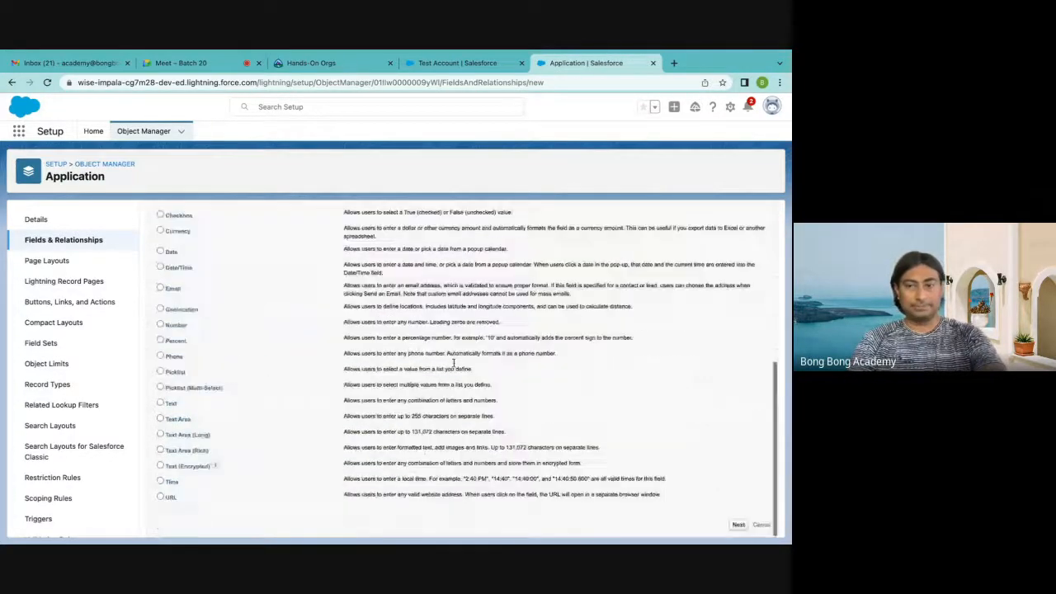
click(738, 525)
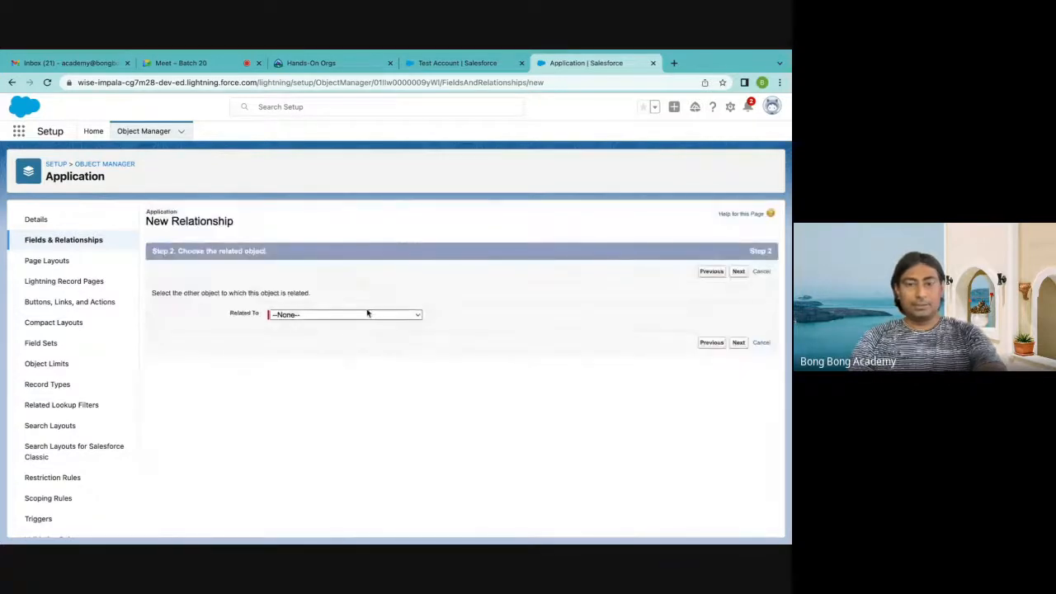
Choose Contact as the object the new lookup relationship is related to
click(369, 315)
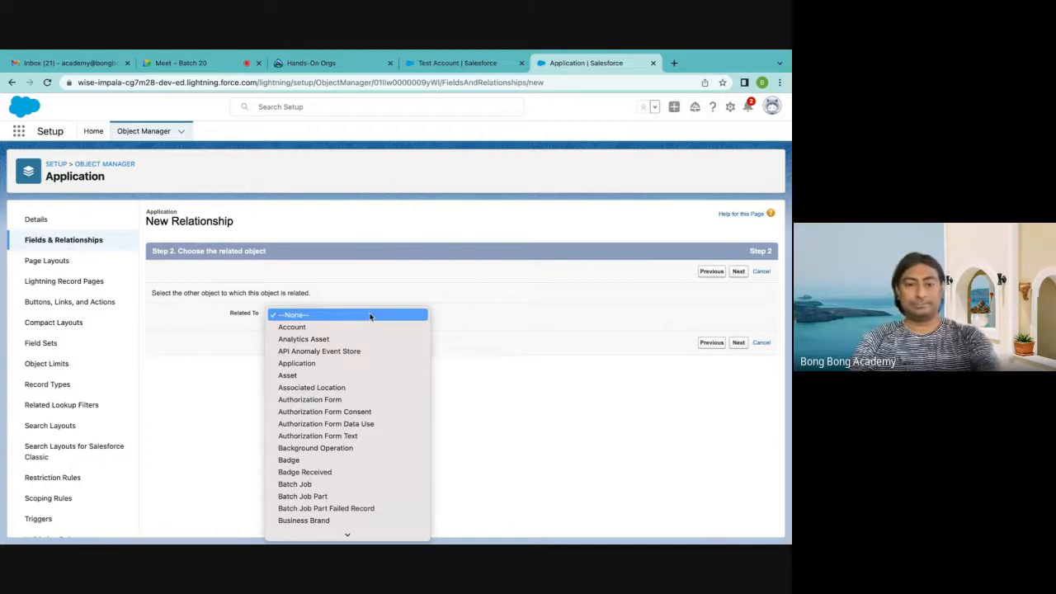
text(co)
scroll(370, 318, down, 3)
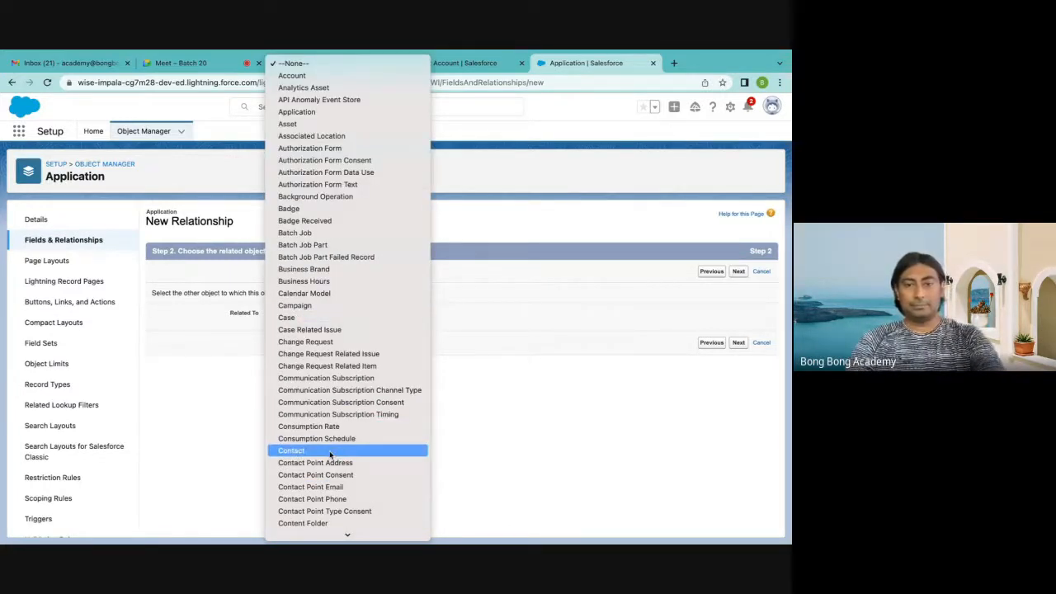
click(330, 451)
click(738, 271)
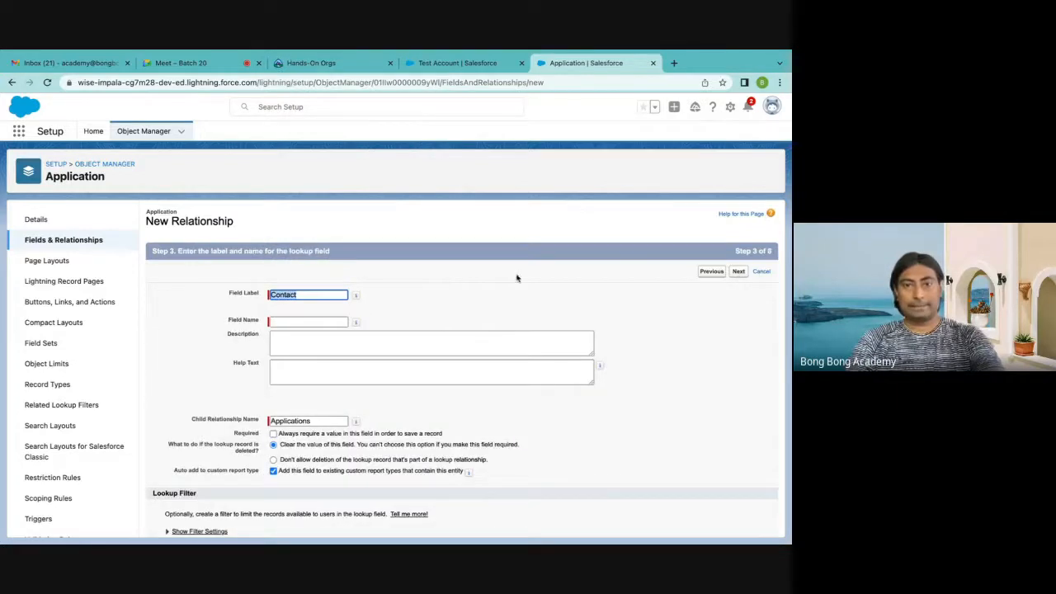
Name the lookup field Contact, keep the default security, layout and related list settings, and save it
click(324, 323)
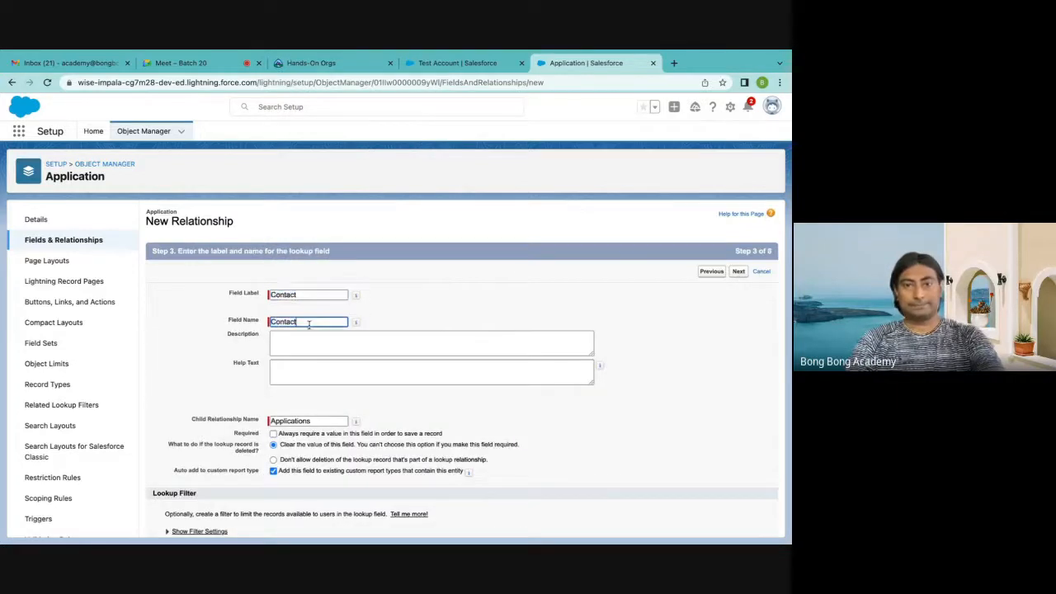
click(738, 272)
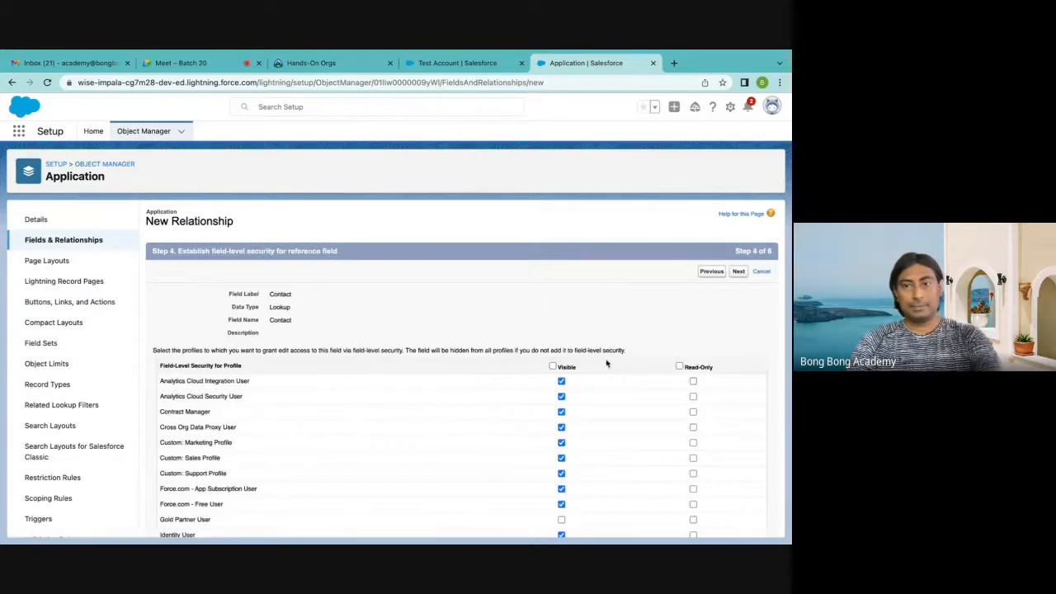
click(739, 272)
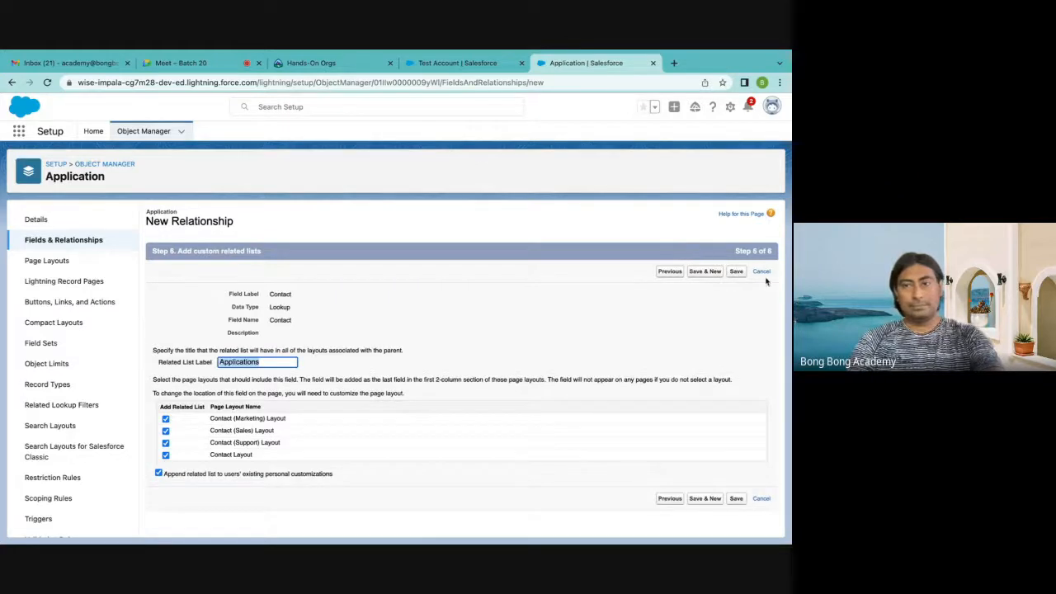
click(737, 272)
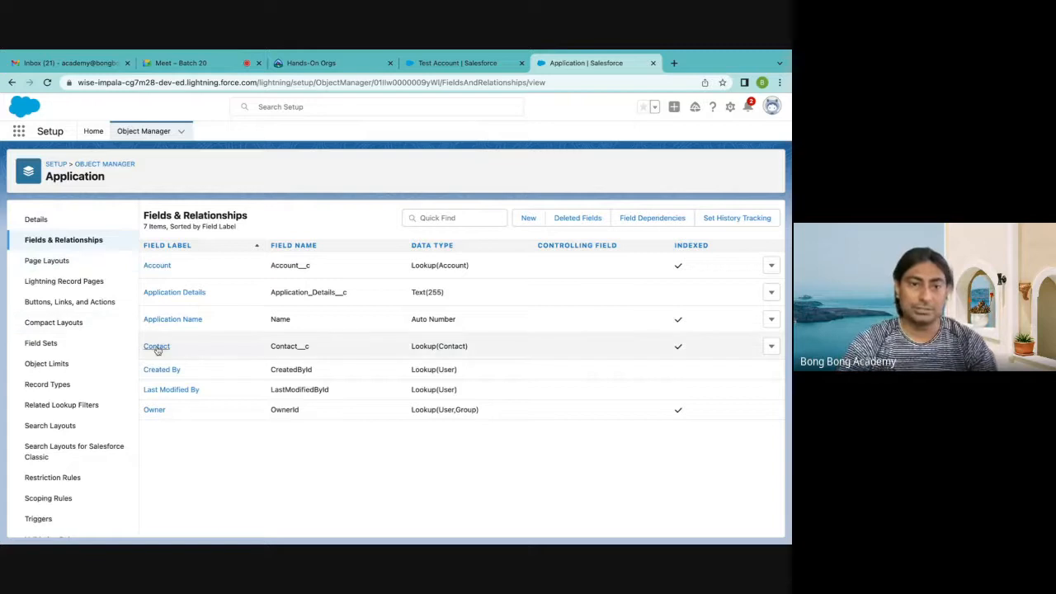
Try to change the Application object's Contact field type from Lookup to Master-Detail Relationship, keeping the default settings
click(772, 347)
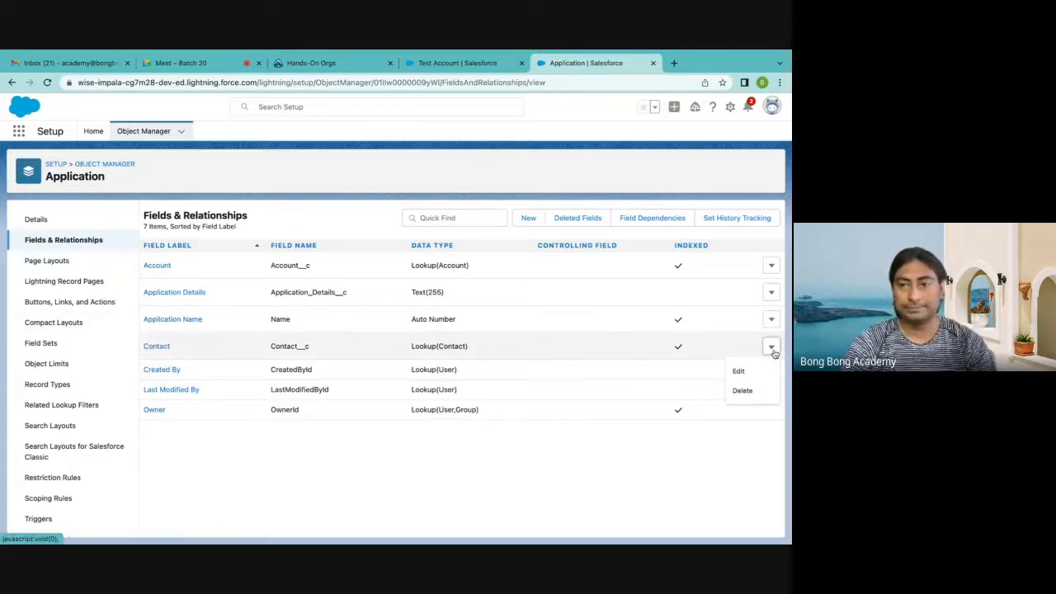
click(738, 371)
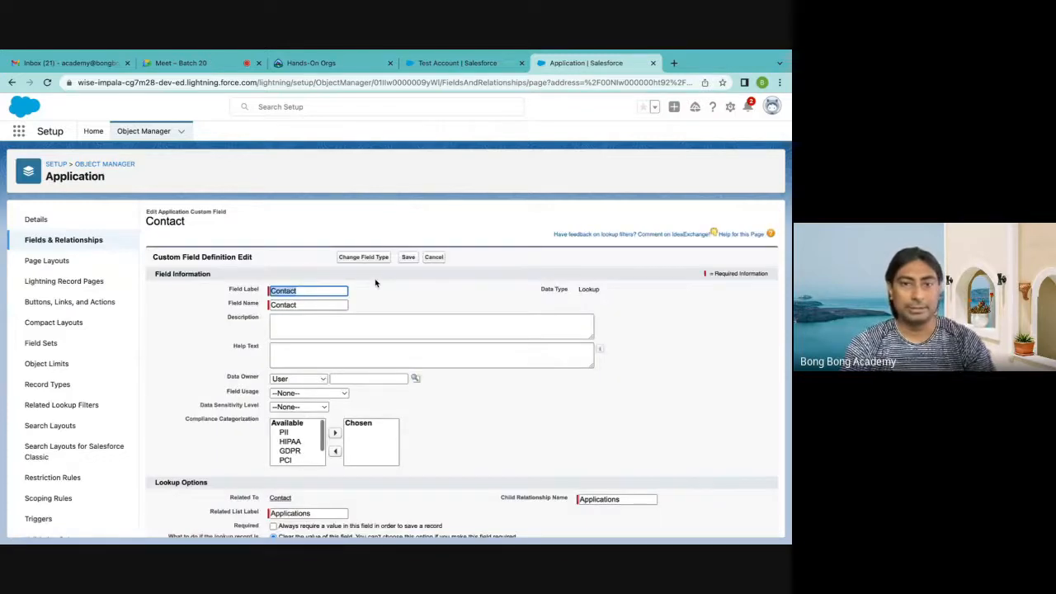
click(355, 258)
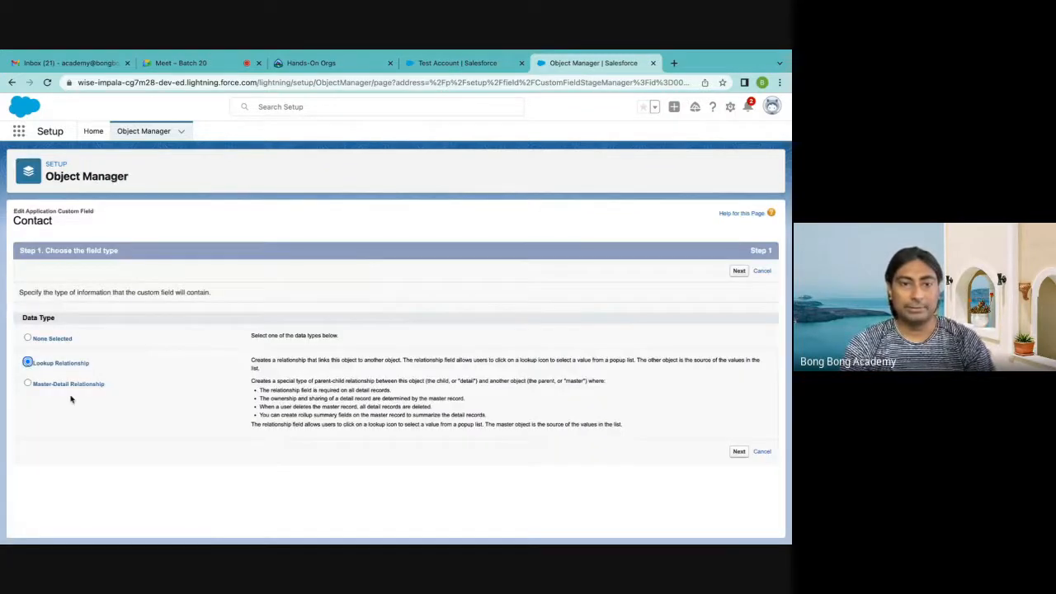
click(28, 384)
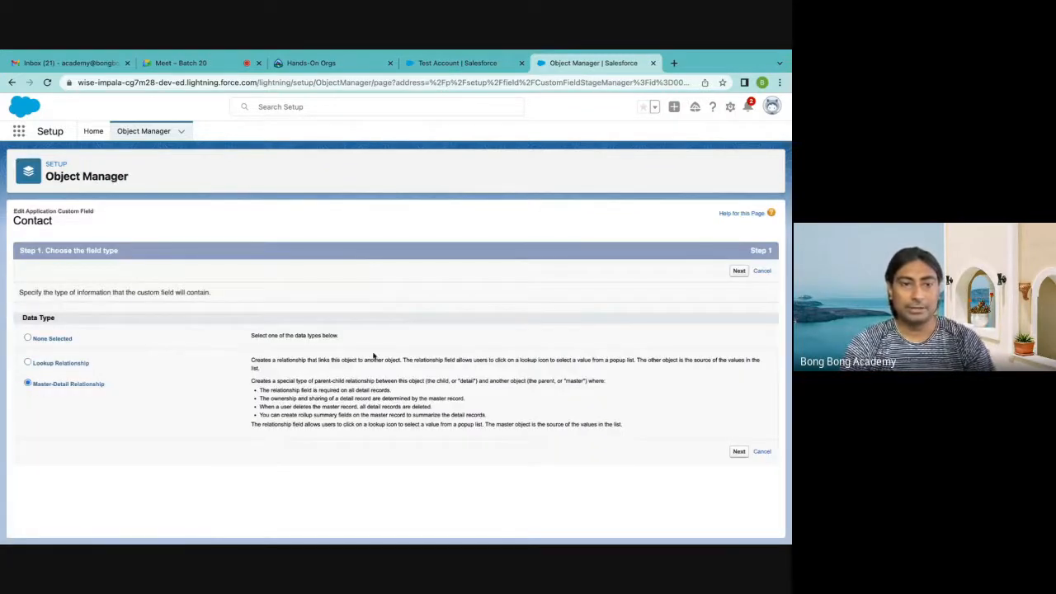
click(739, 451)
click(738, 271)
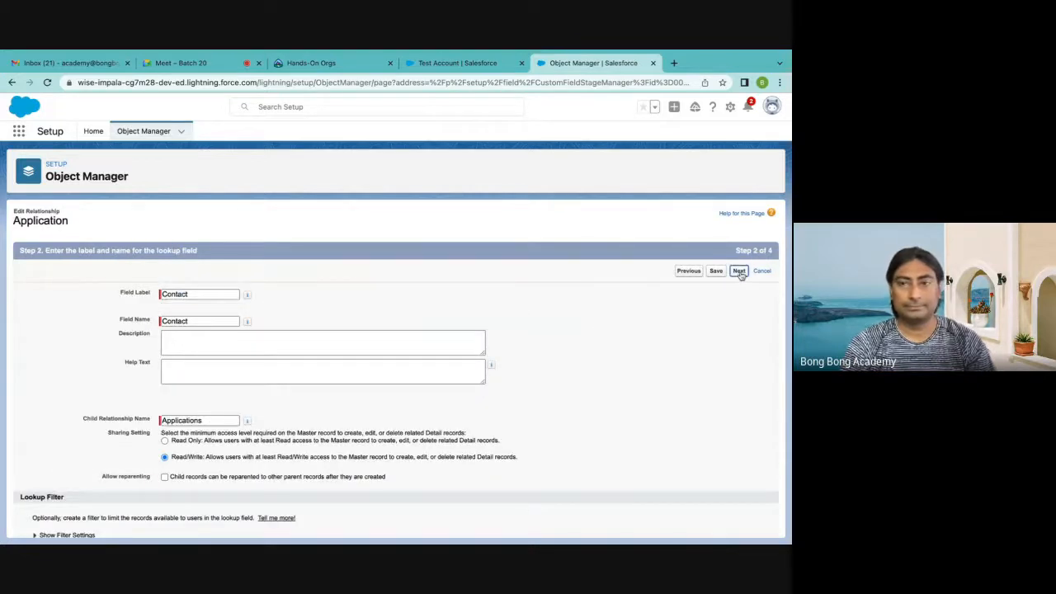
click(737, 270)
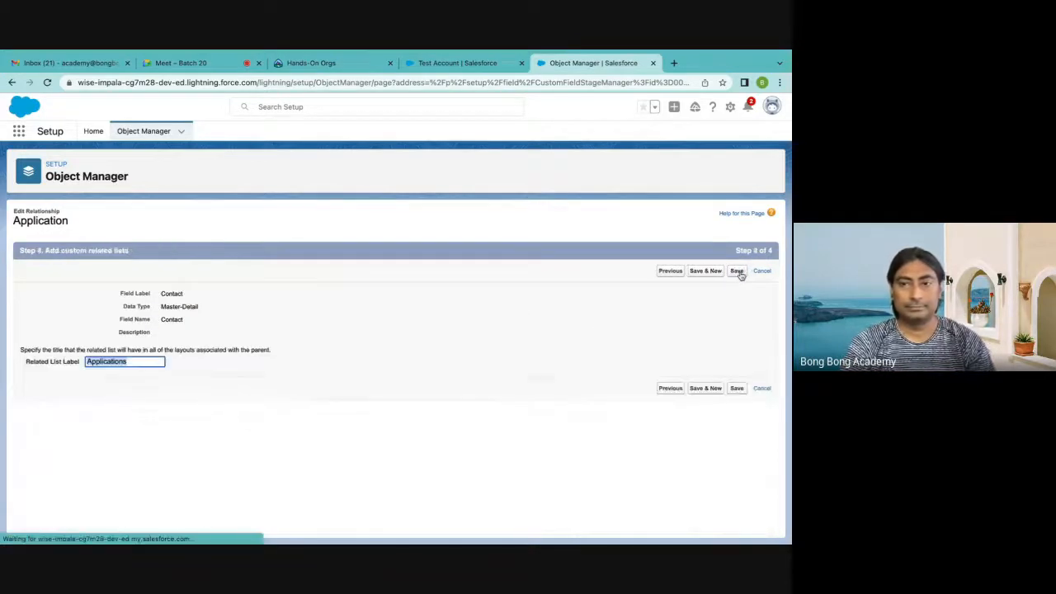
click(740, 272)
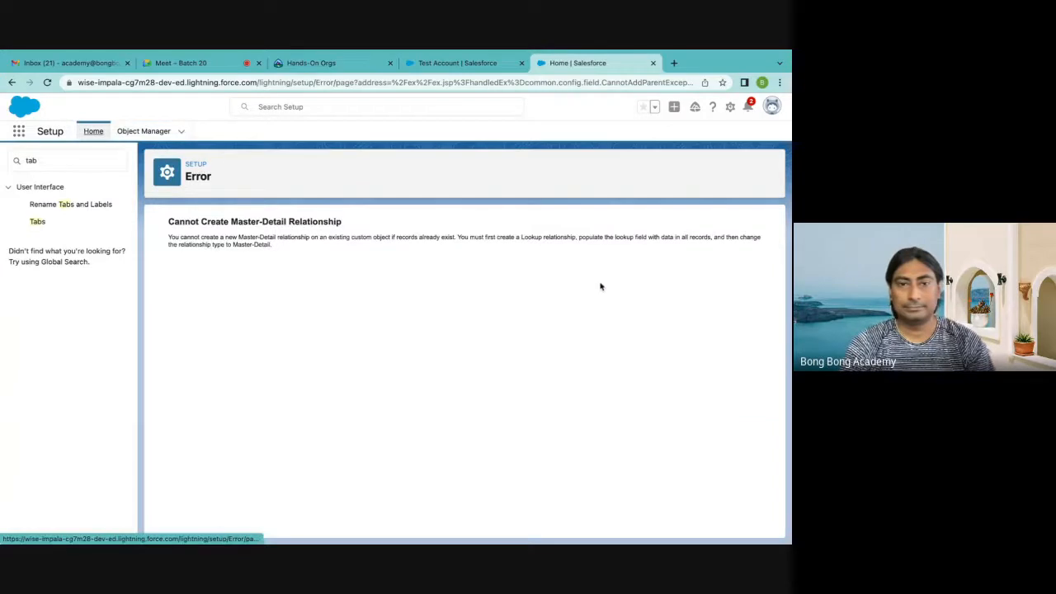
Highlight the error's instruction about populating the lookup field, and open the All list view of Applications in the Sales app
mouse_move(537, 528)
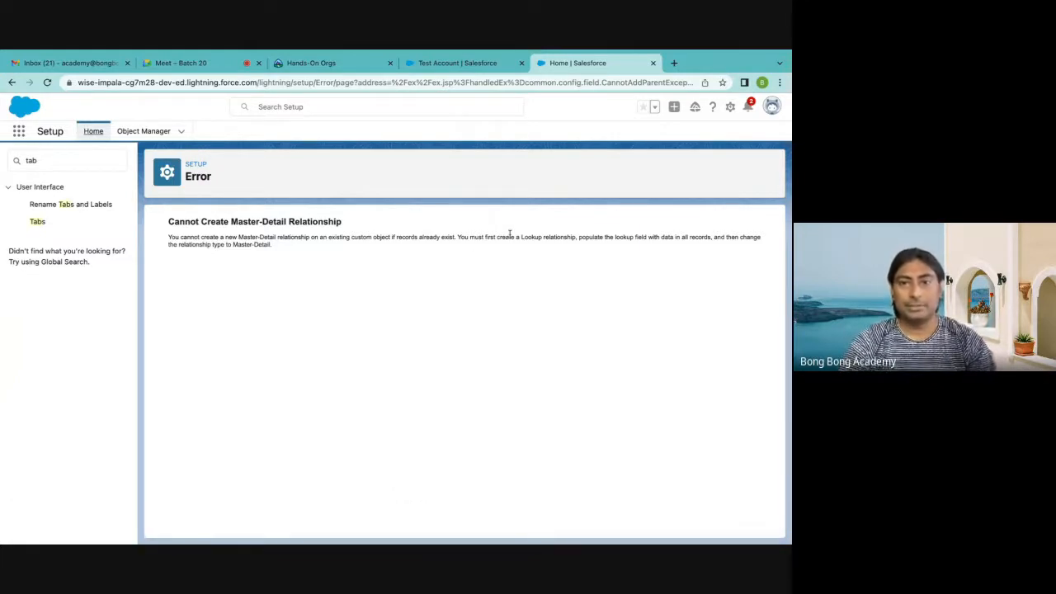
drag(578, 236, 710, 239)
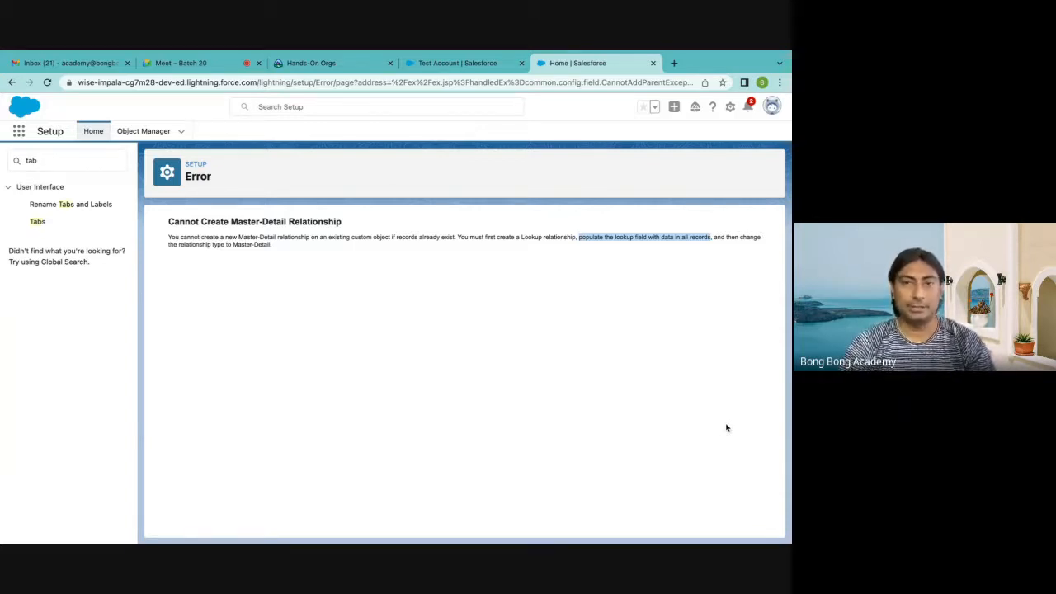
click(454, 63)
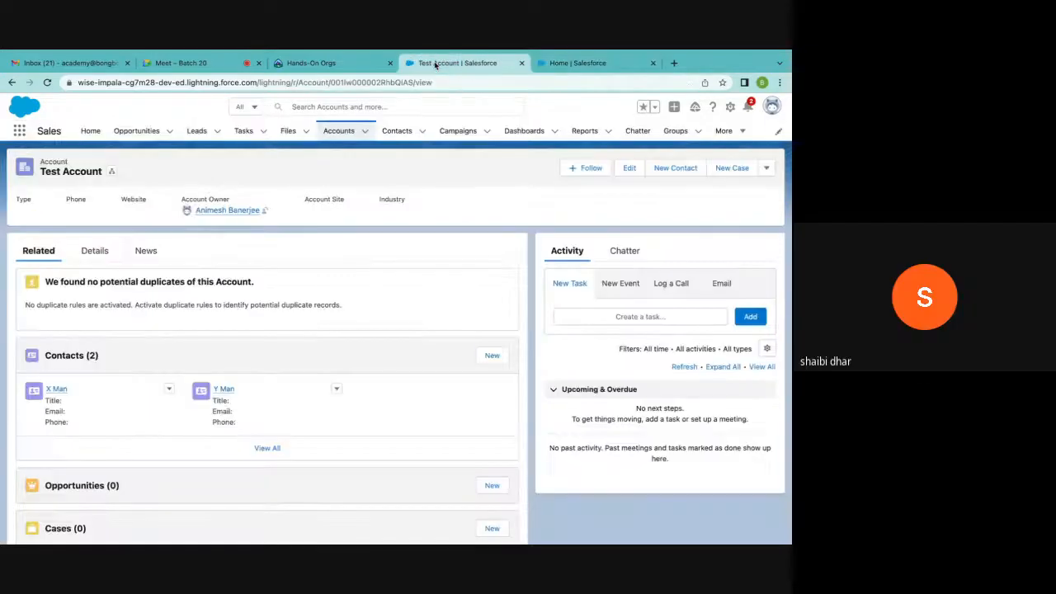
click(726, 130)
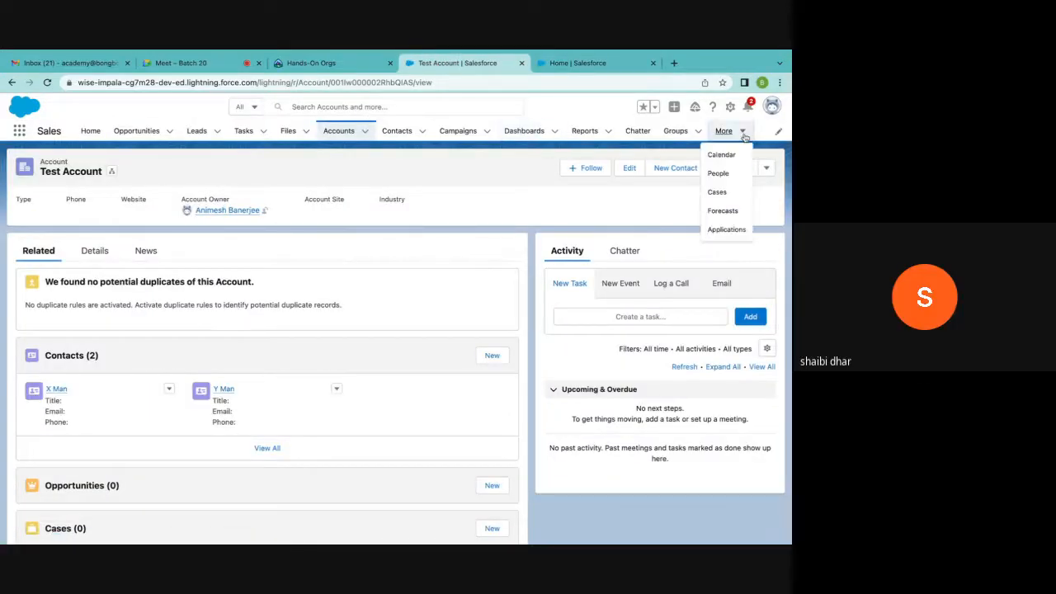
click(726, 229)
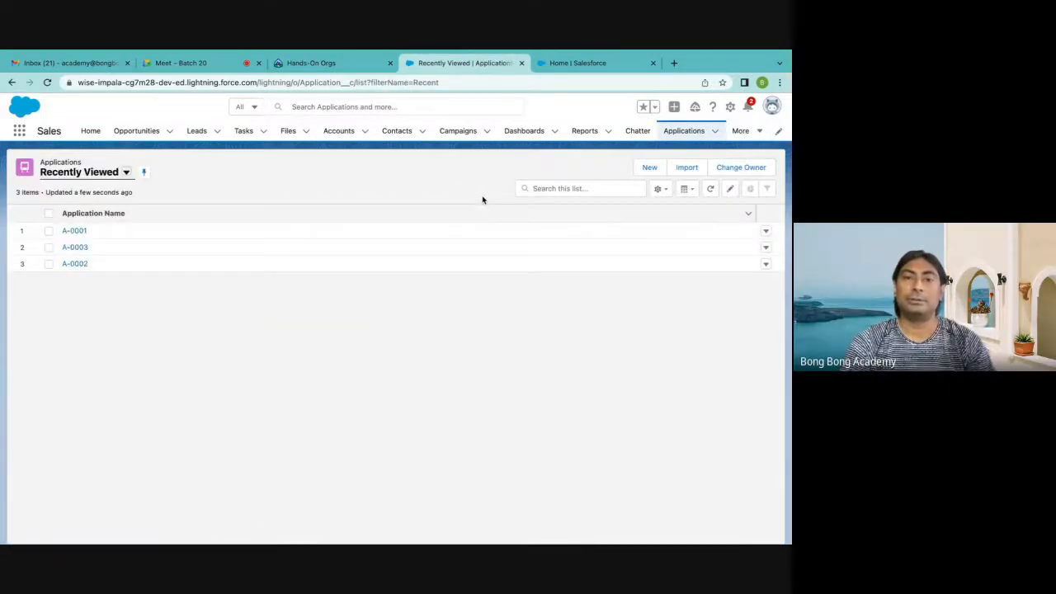
click(125, 173)
click(125, 207)
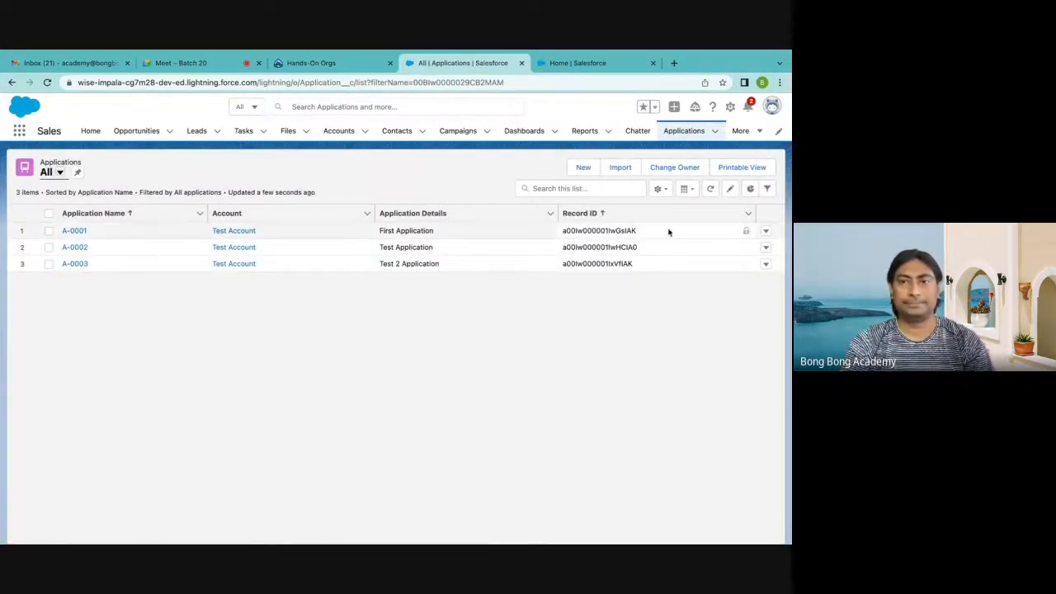
Add the Contact field to the All applications list view's columns, placed just before Record ID, and save
click(660, 188)
click(610, 322)
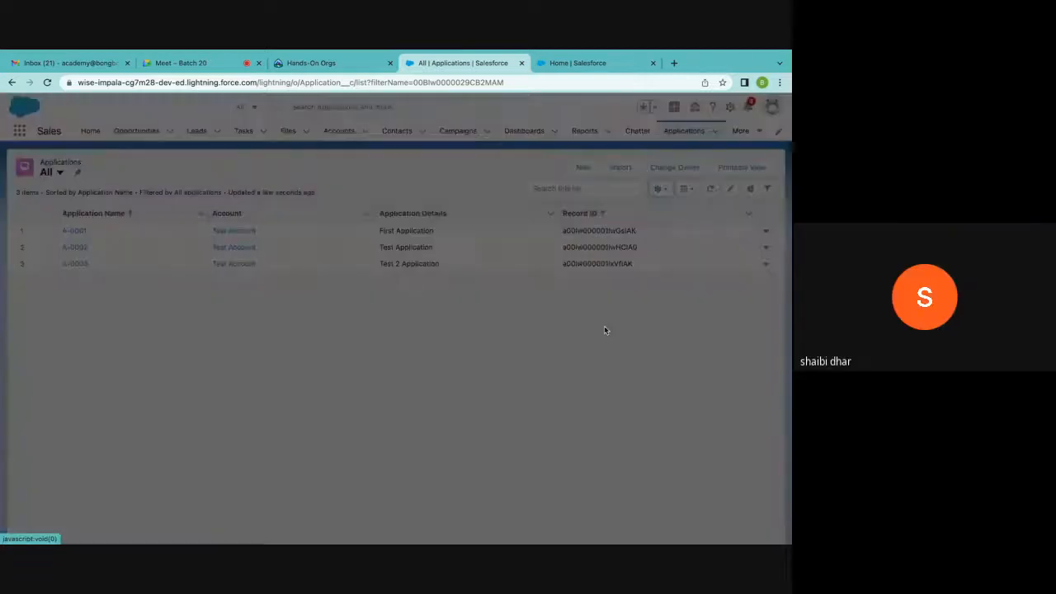
scroll(307, 314, down, 3)
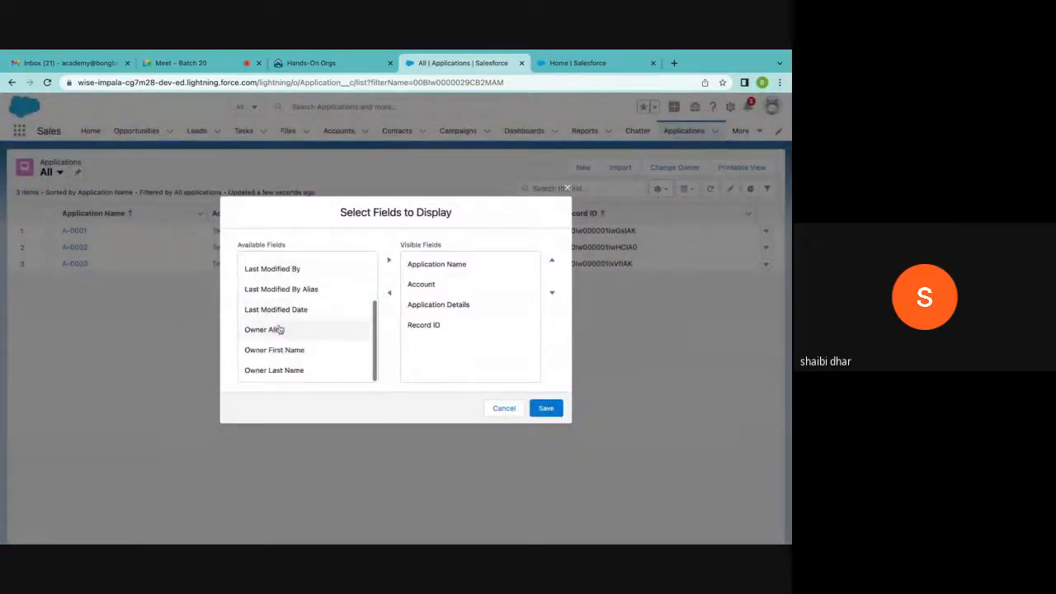
scroll(277, 330, up, 1)
scroll(279, 328, up, 2)
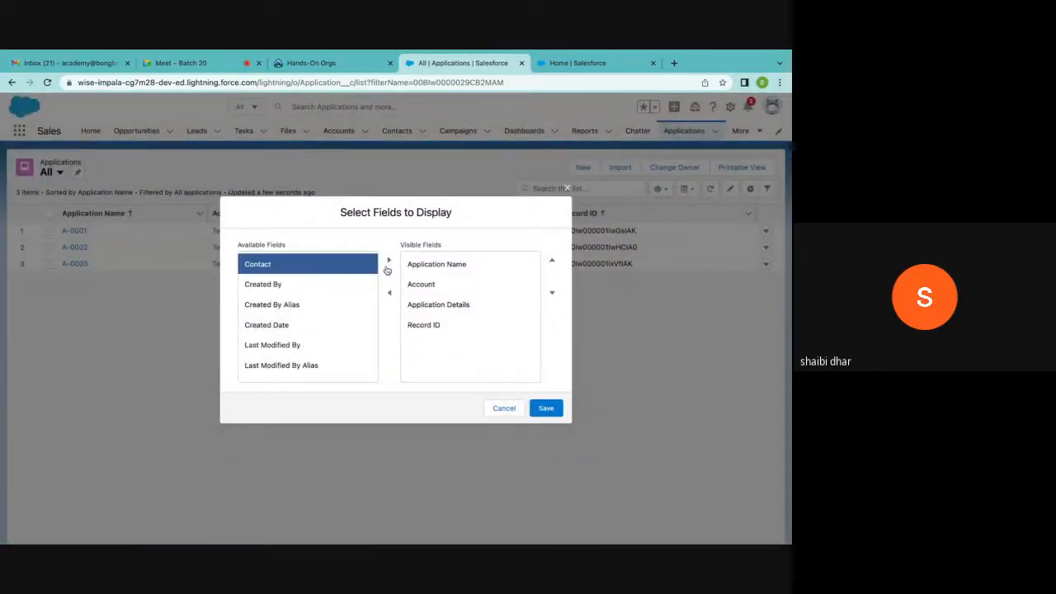
click(388, 261)
click(436, 345)
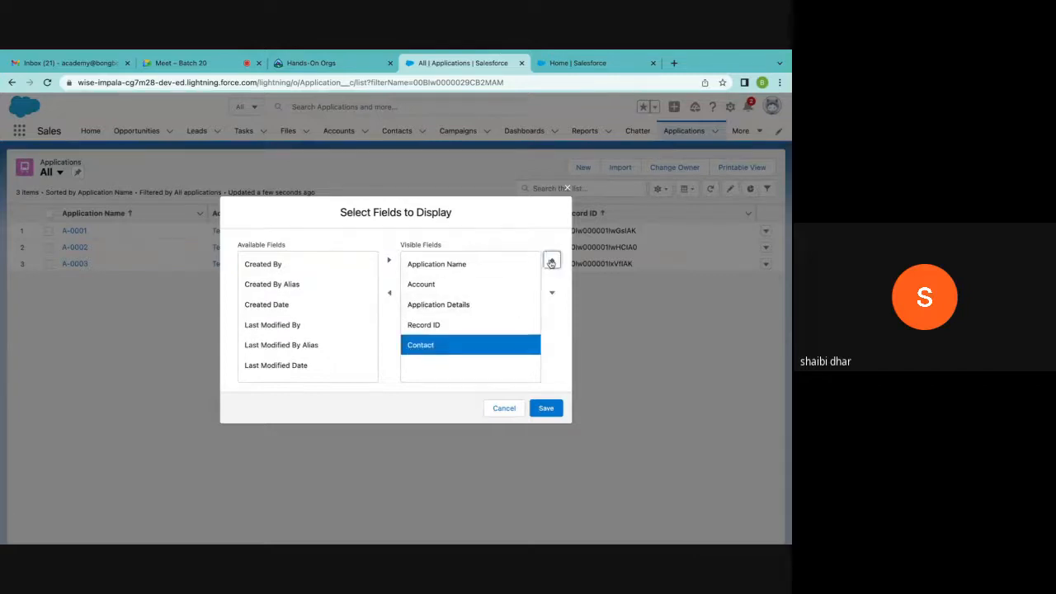
click(552, 261)
click(546, 408)
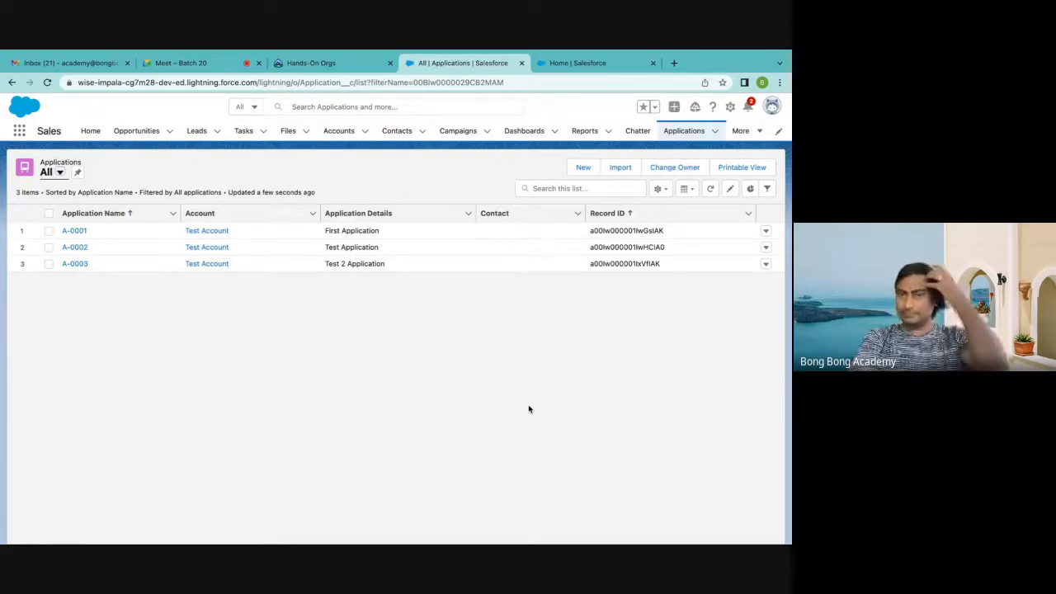
Assign one Test Account contact to applications A-0001 and A-0003 and the other contact to A-0002, and save the list edits
click(576, 231)
click(526, 262)
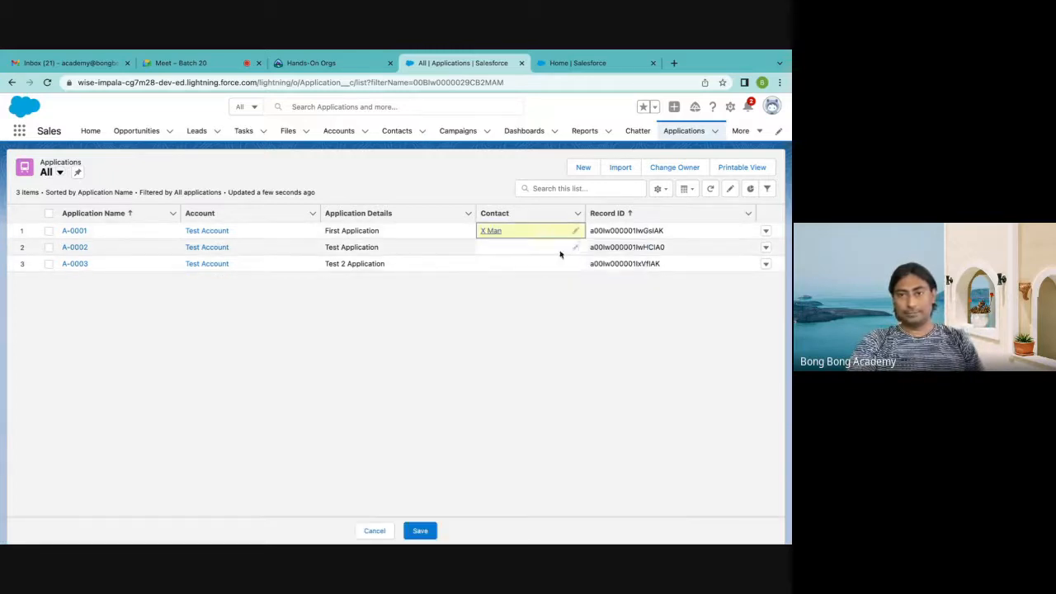
click(569, 248)
click(528, 300)
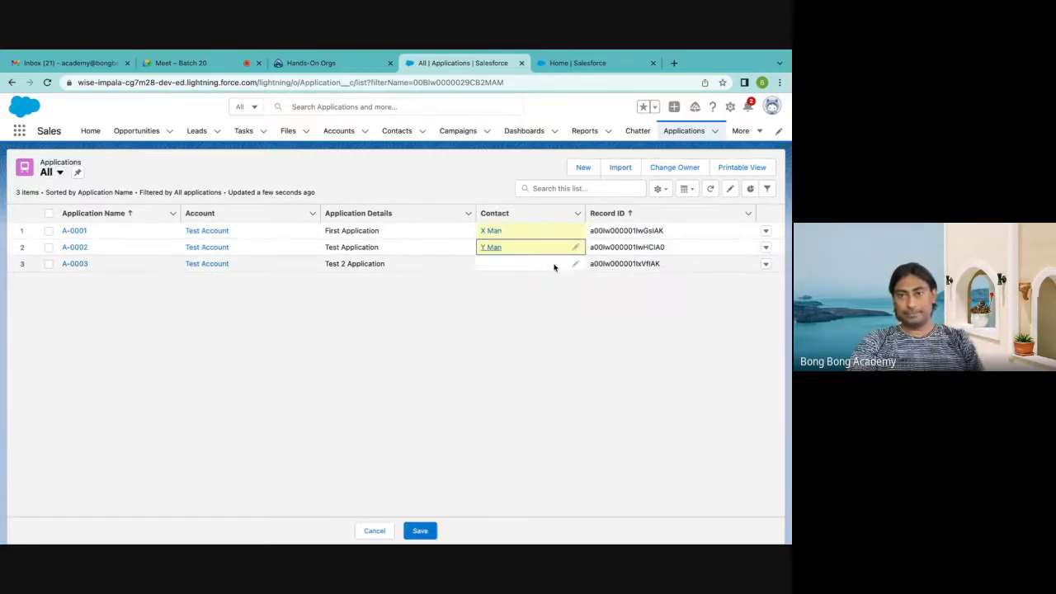
click(575, 263)
click(528, 297)
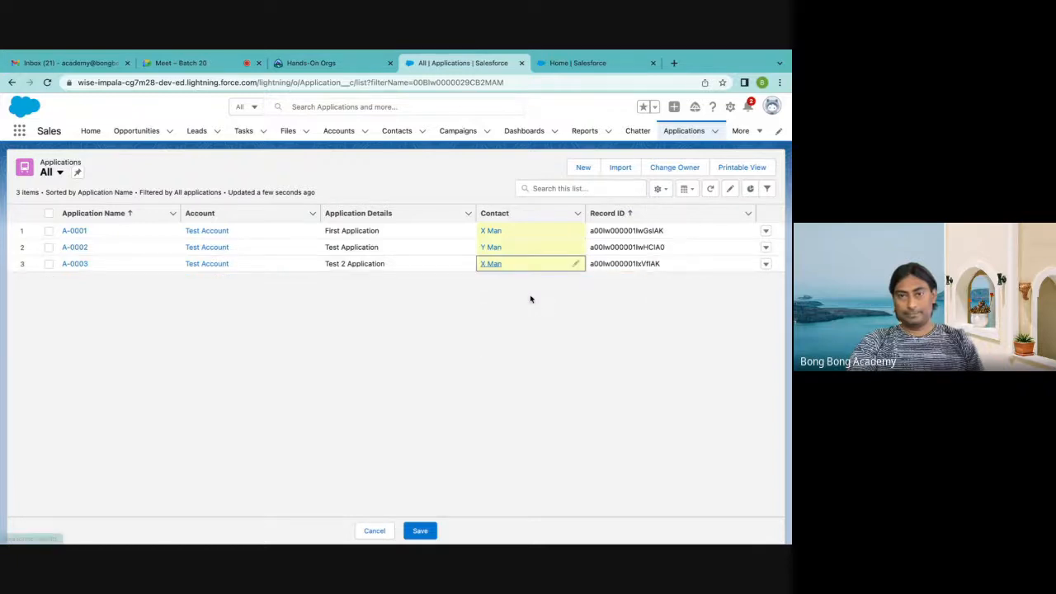
click(421, 531)
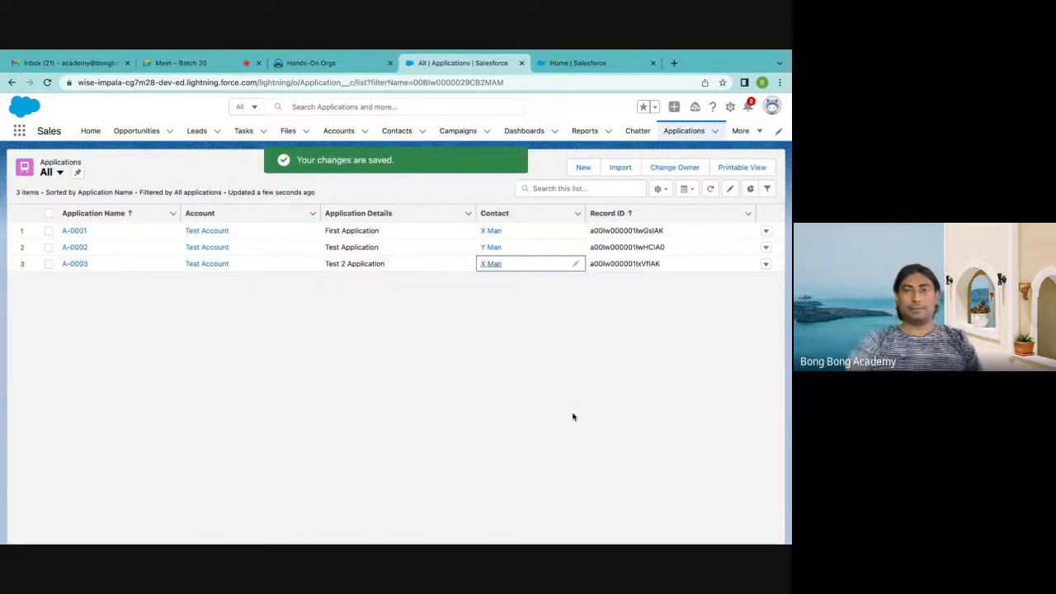
Return to Setup, find the Application object in Object Manager by searching "applica", and open its fields and relationships
click(558, 66)
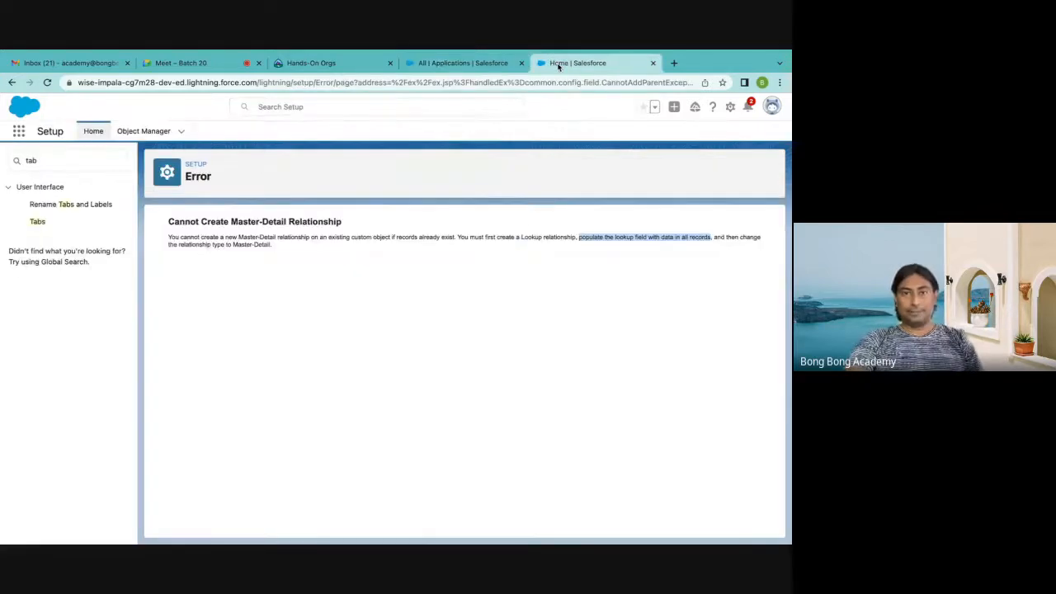
click(144, 131)
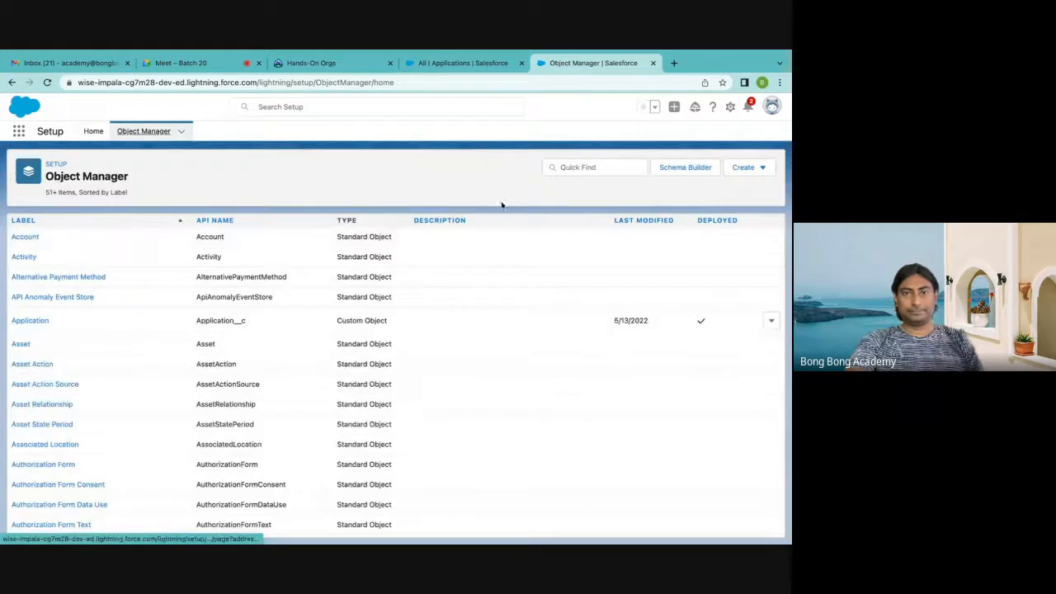
click(616, 171)
text(appli)
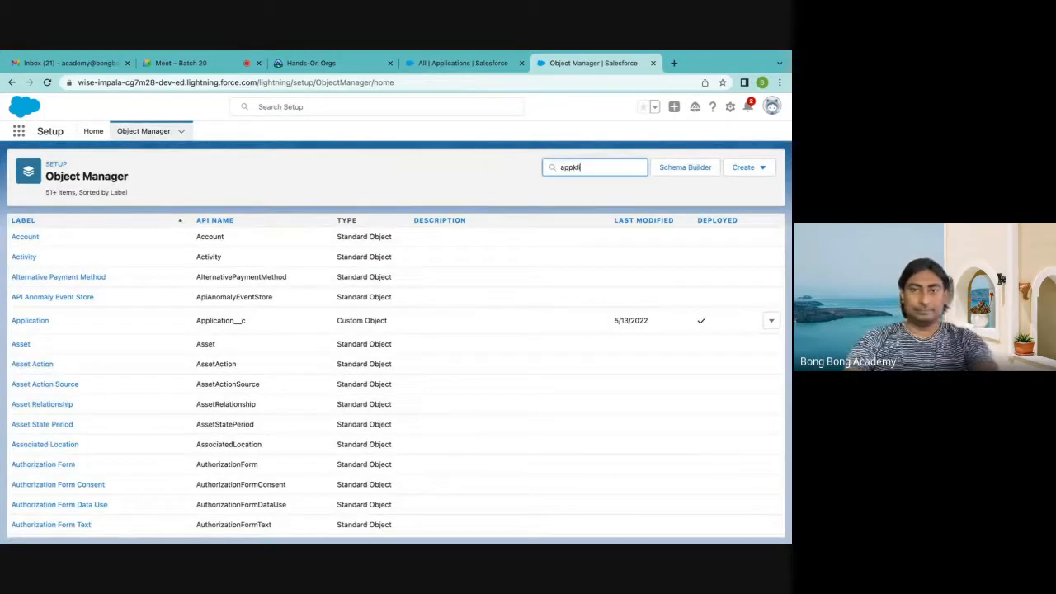
key(BackSpace)
key(BackSpace)
text(lica)
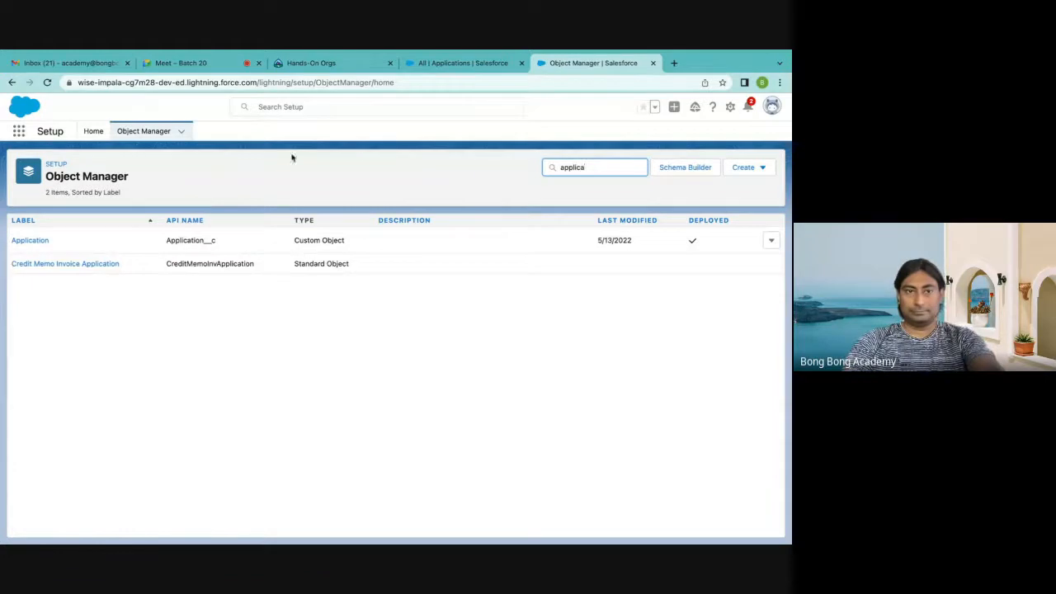
click(28, 240)
click(91, 240)
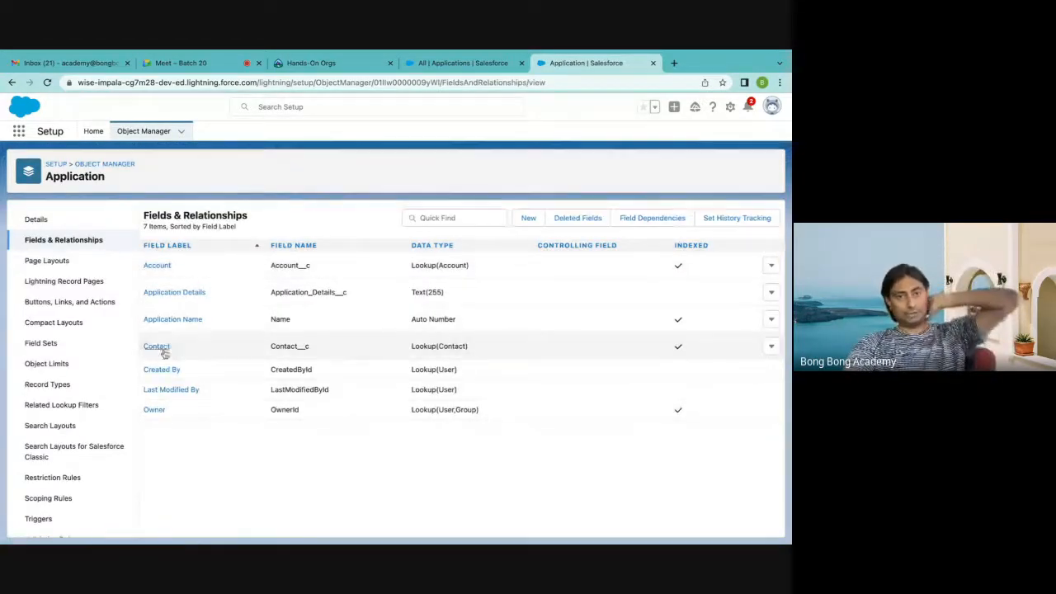
Change the Application object's Contact field type to Master-Detail Relationship, keeping the default Read/Write sharing and remaining settings, and save
click(769, 349)
click(735, 371)
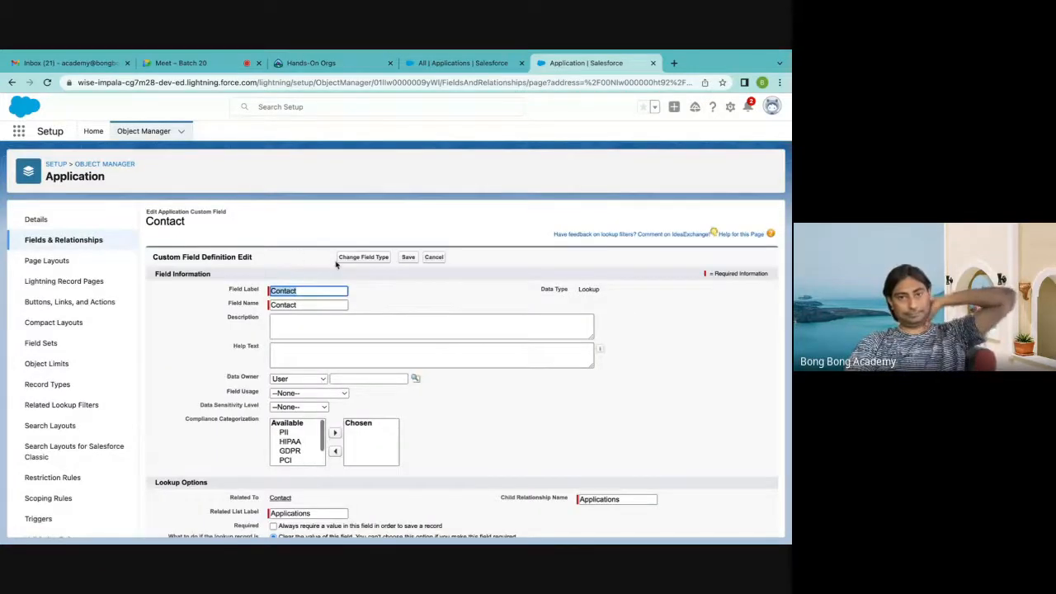
click(368, 257)
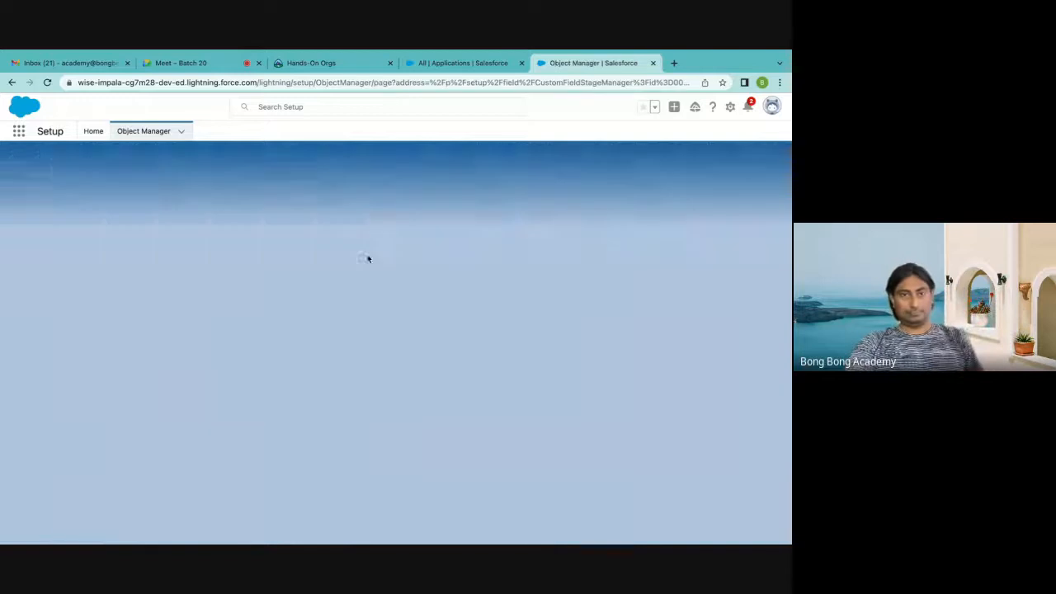
click(103, 384)
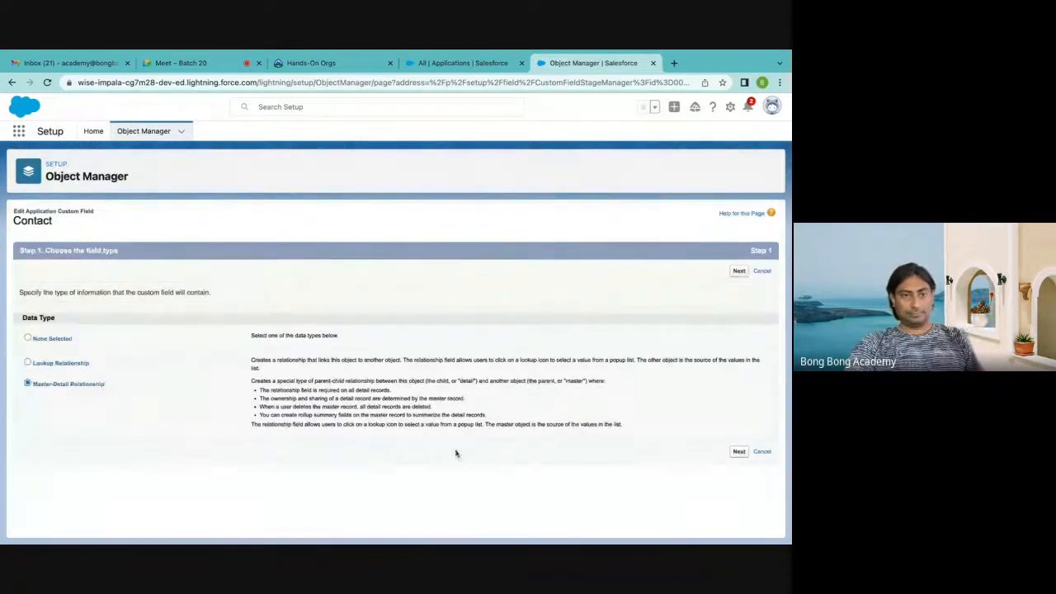
click(737, 452)
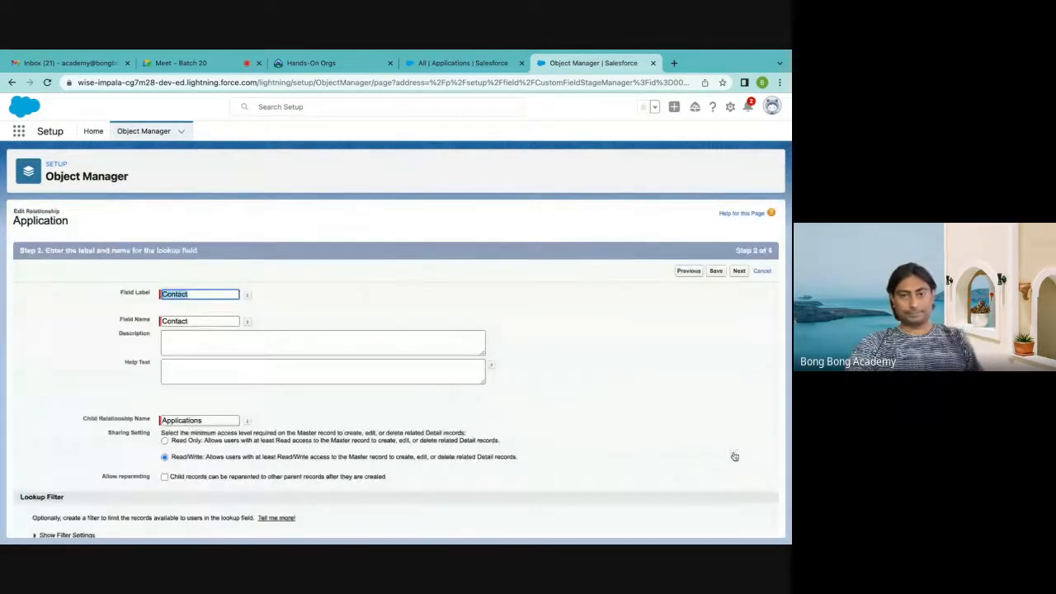
click(740, 272)
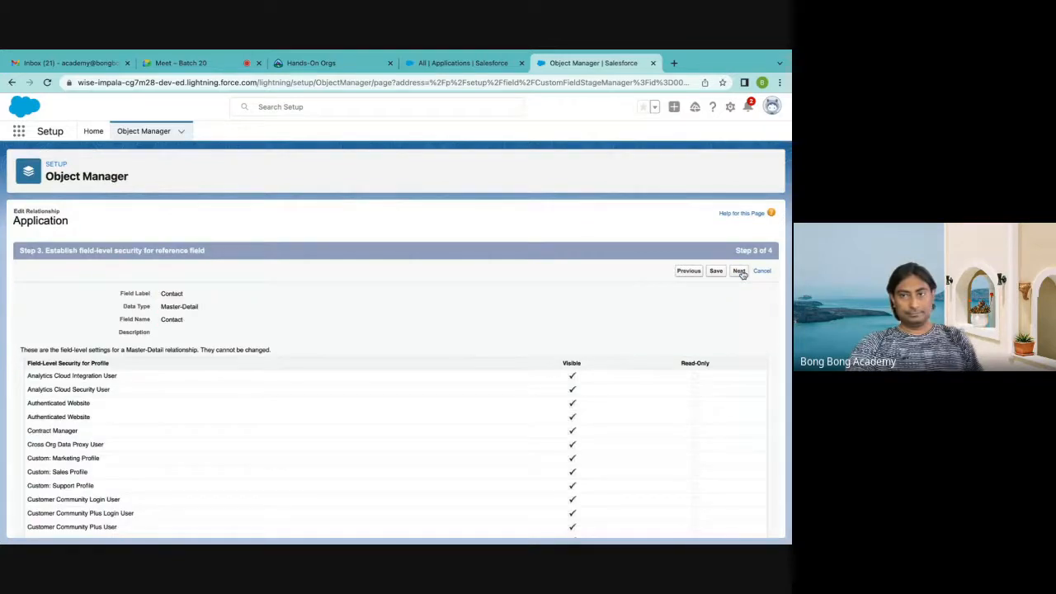
click(740, 272)
click(740, 273)
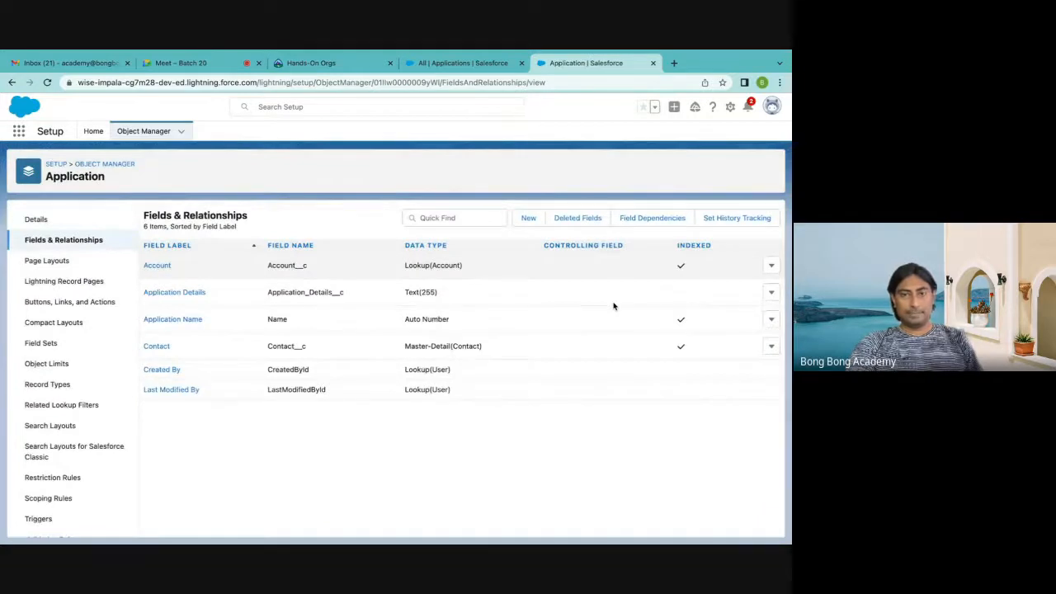
Check the Contact field's data type in the field list and the contacts assigned in the All applications list view
drag(402, 346, 493, 346)
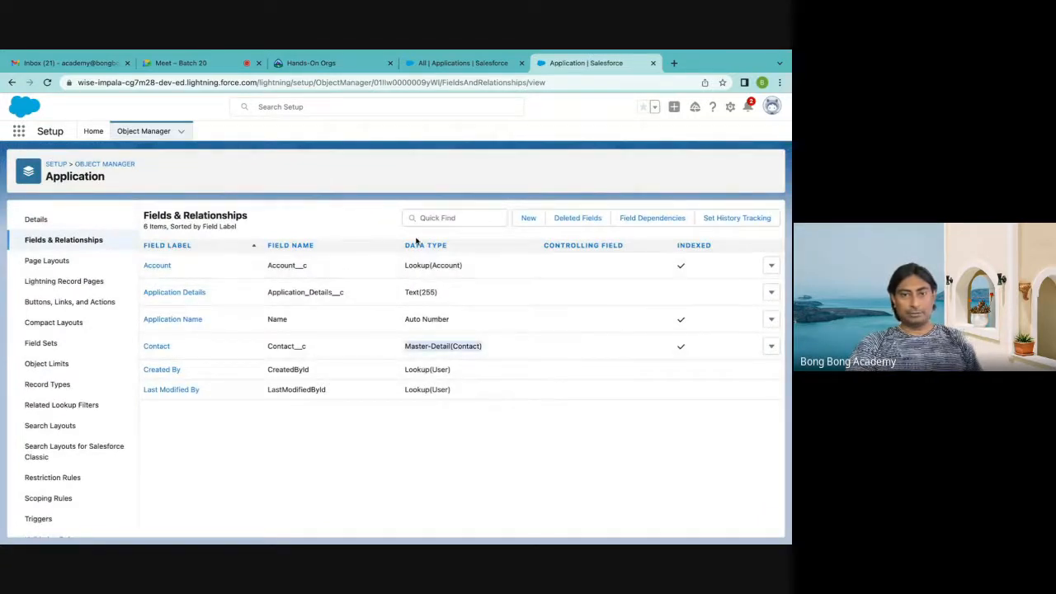
click(487, 60)
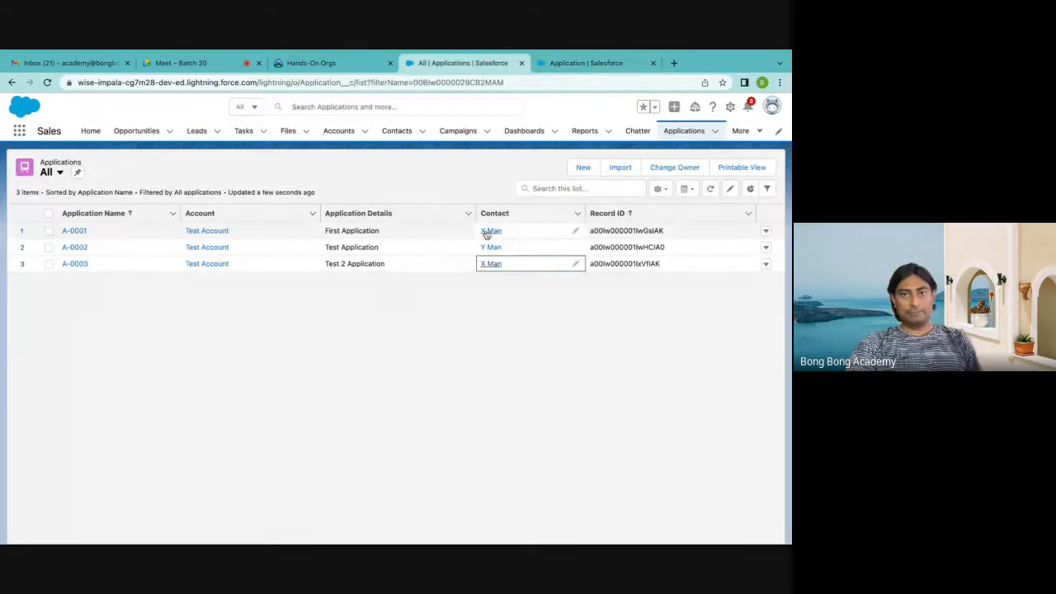
click(485, 328)
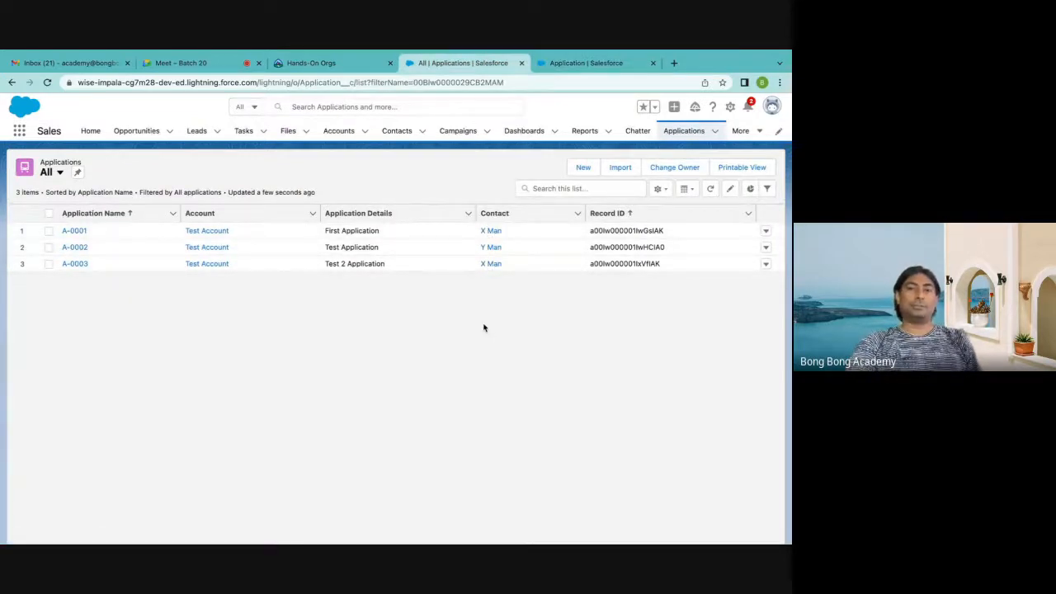
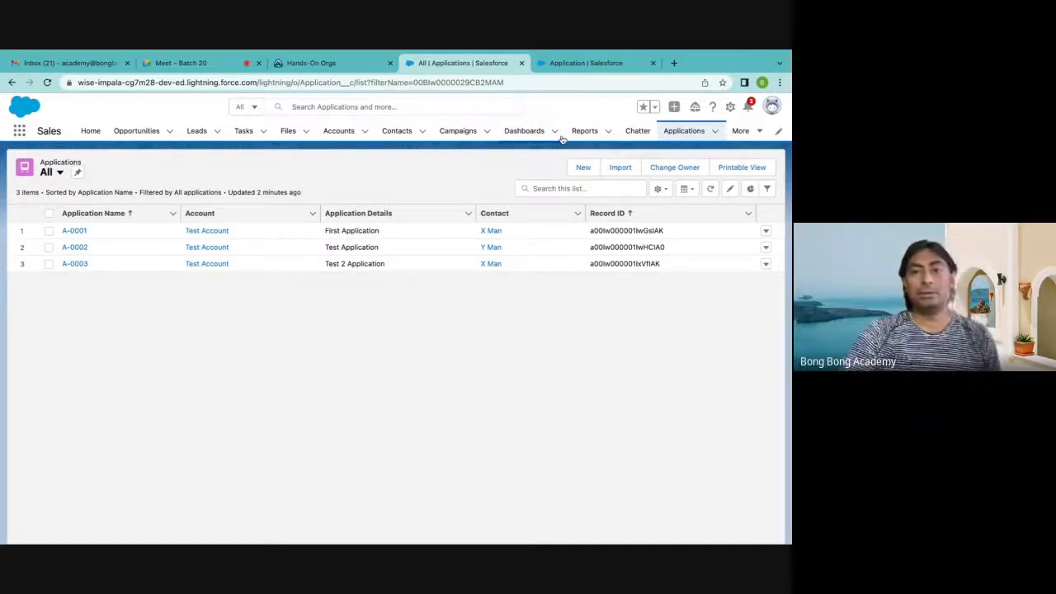
Check which fields the new application form offers, close it without saving, and reload the Applications list page
click(584, 167)
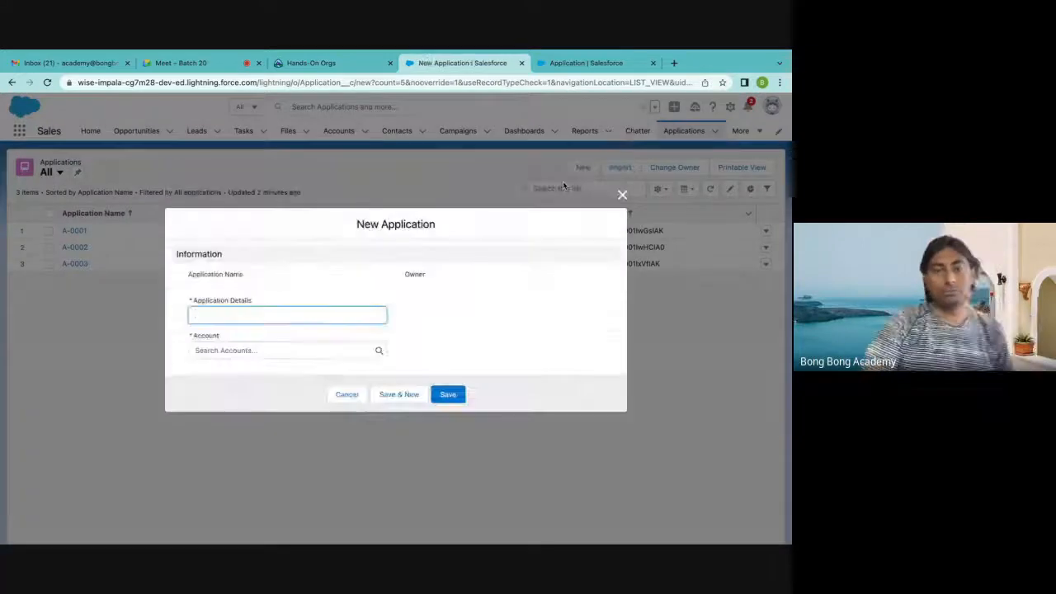
click(622, 195)
click(47, 83)
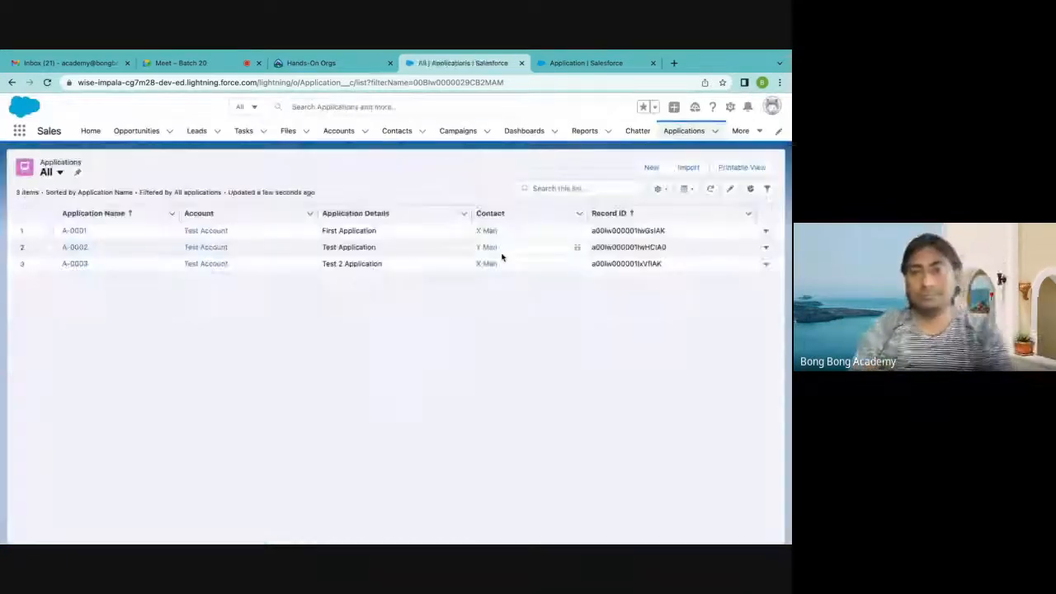
Start a new application and assign the second recent Test Account contact in its Contact field
click(650, 167)
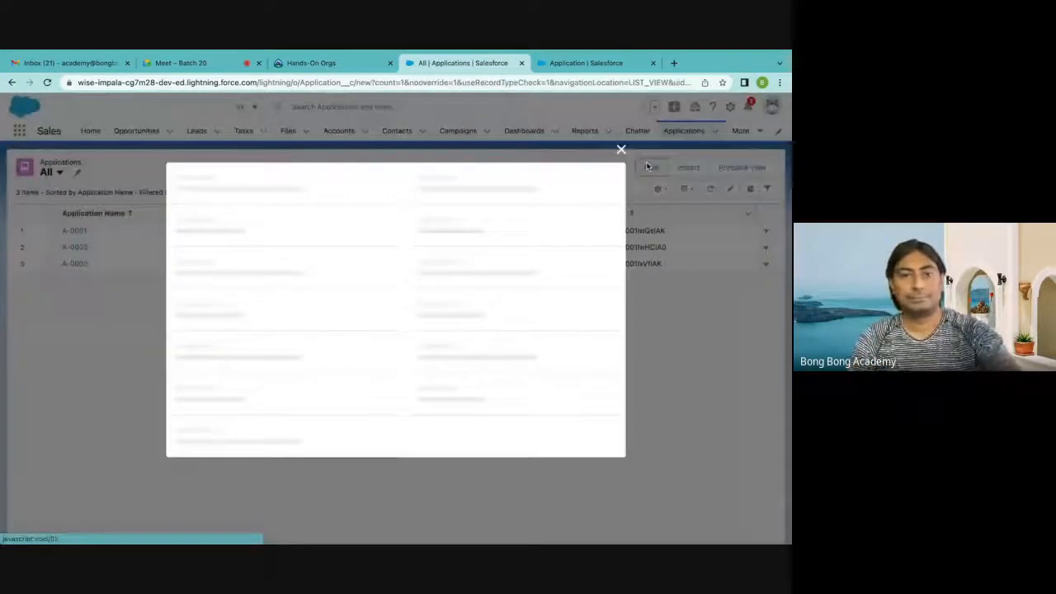
click(192, 356)
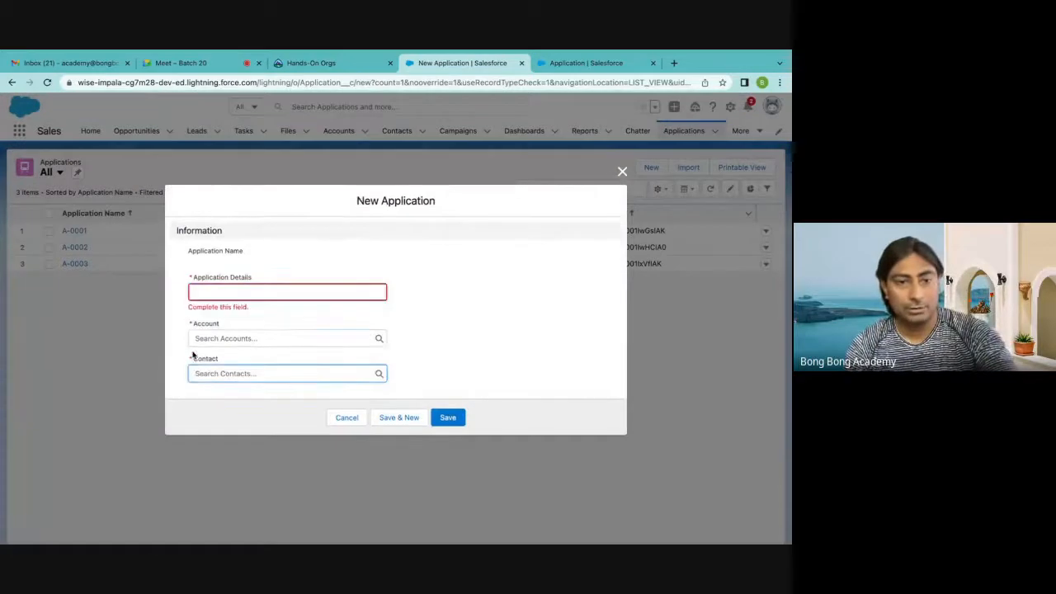
click(413, 359)
click(249, 366)
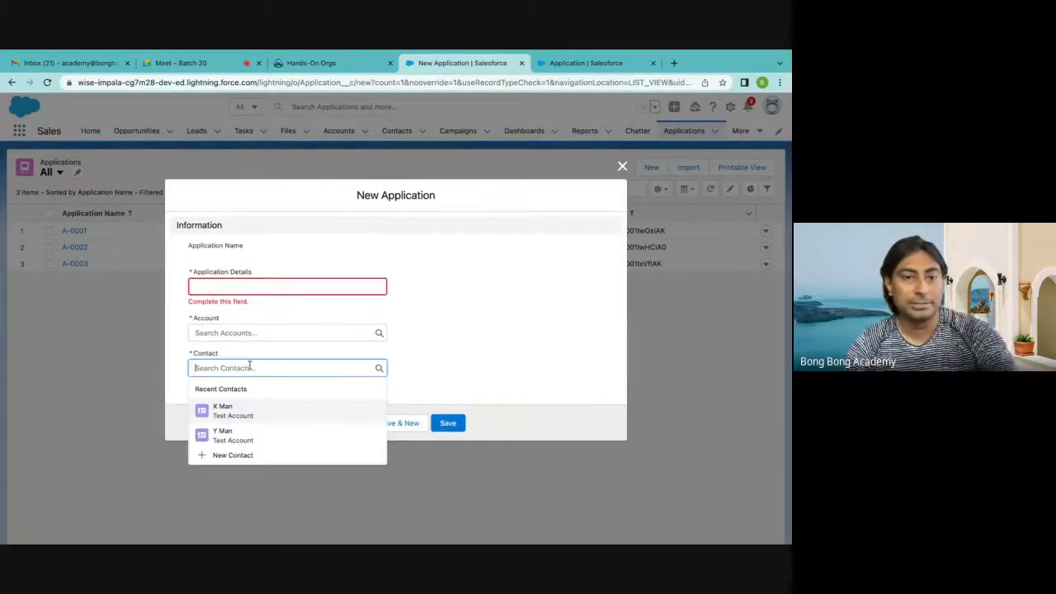
click(248, 411)
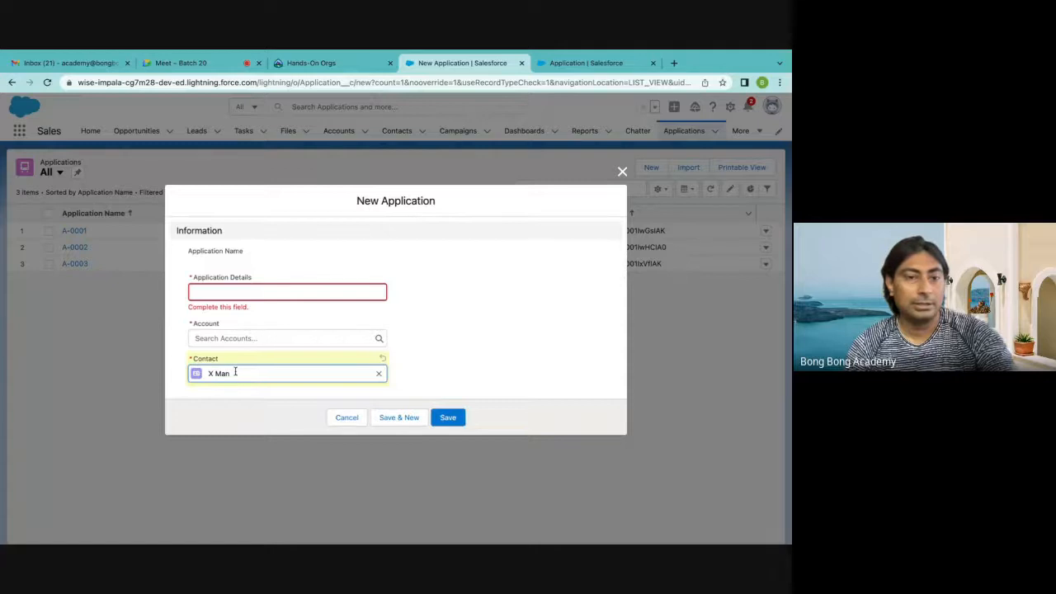
click(378, 373)
click(245, 439)
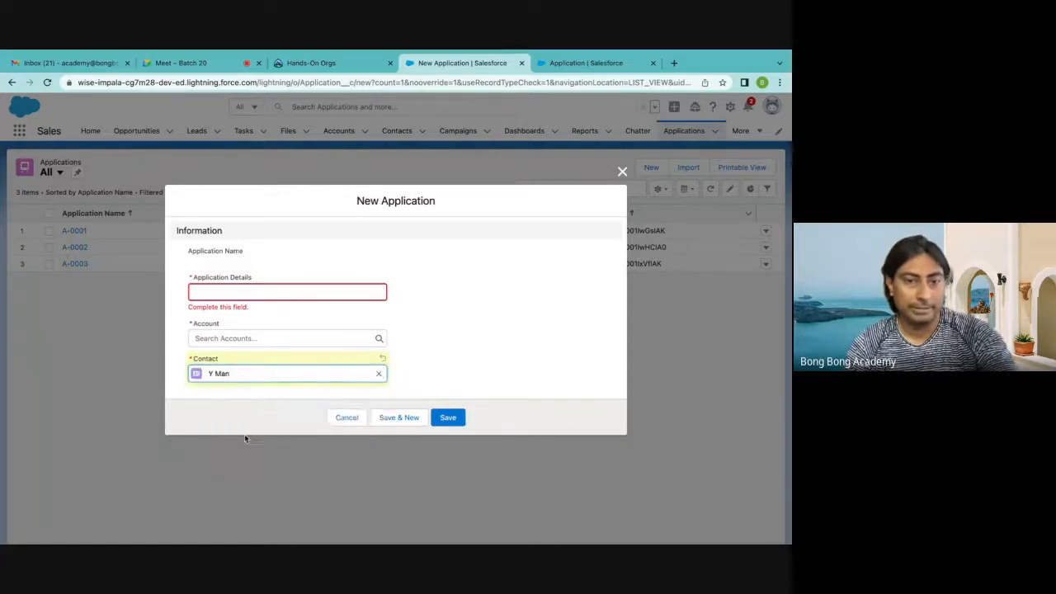
Set the new application's Account to Test Account and Application Details to "Test 3 Application", and save the record
click(235, 339)
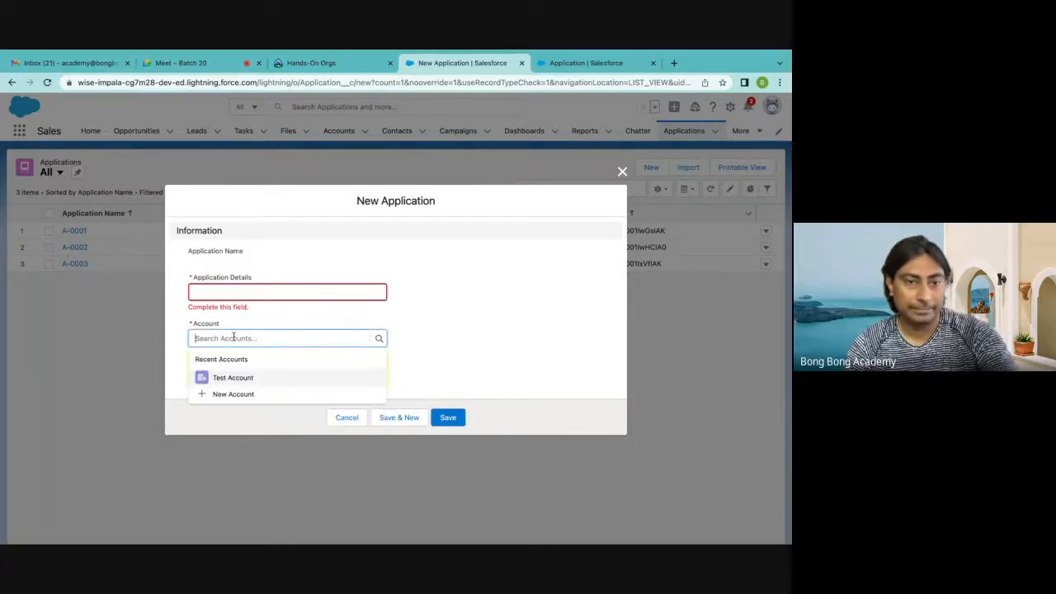
click(233, 379)
click(459, 419)
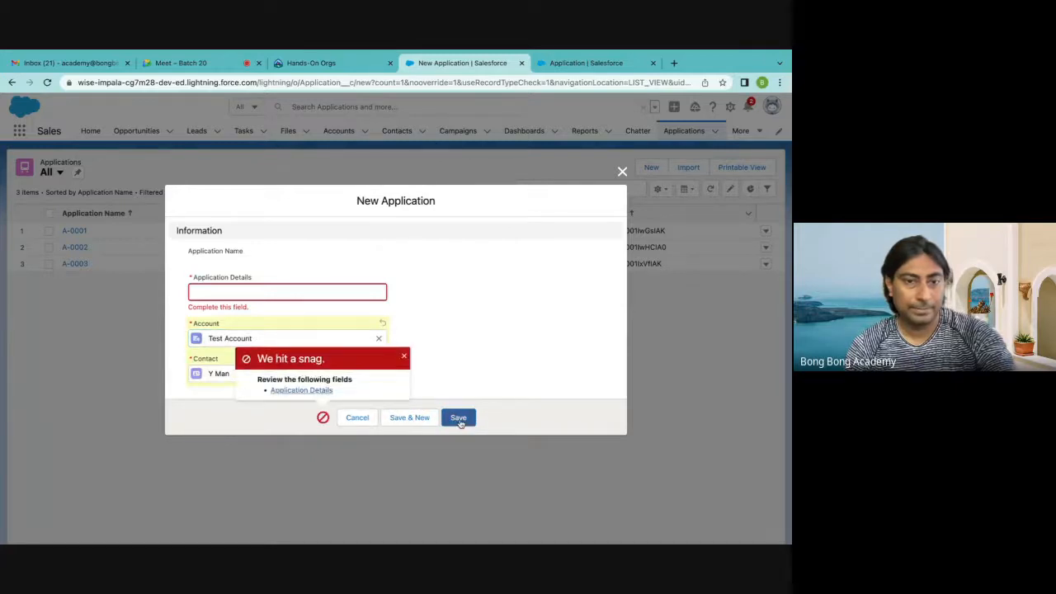
click(221, 293)
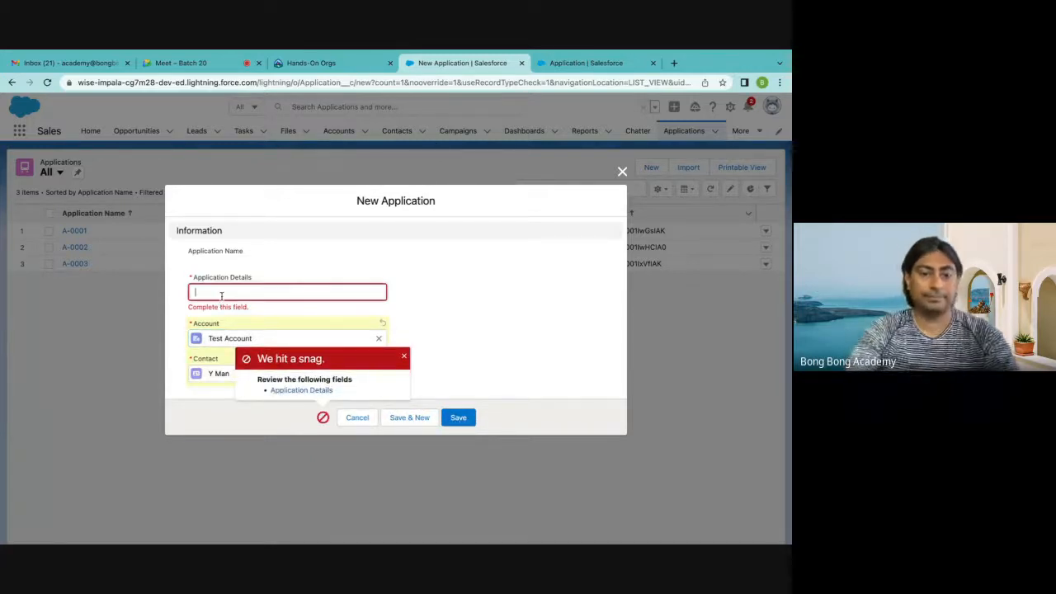
text(Test 3 App)
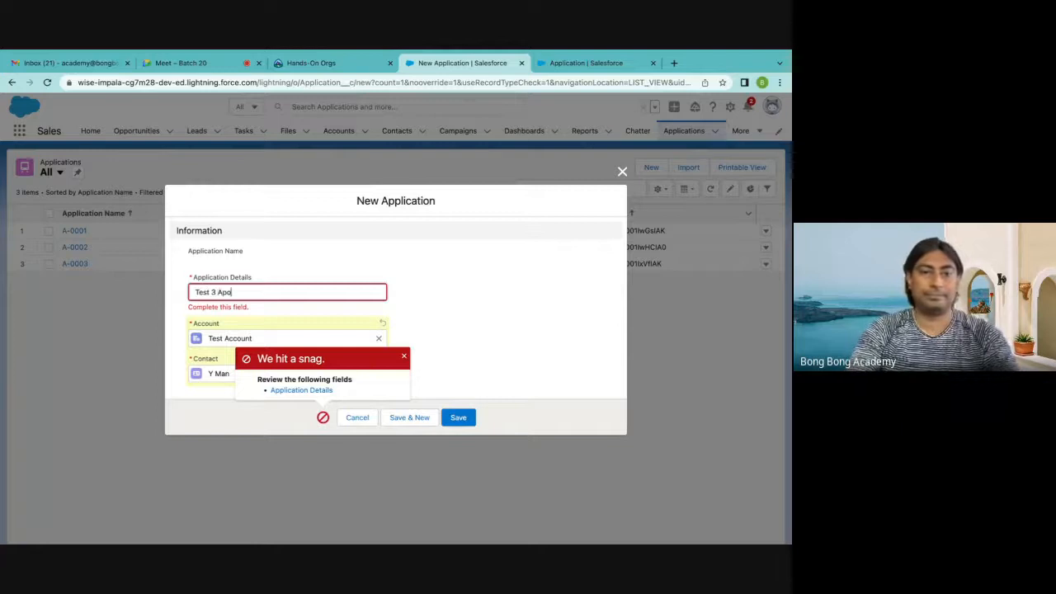
text(lication)
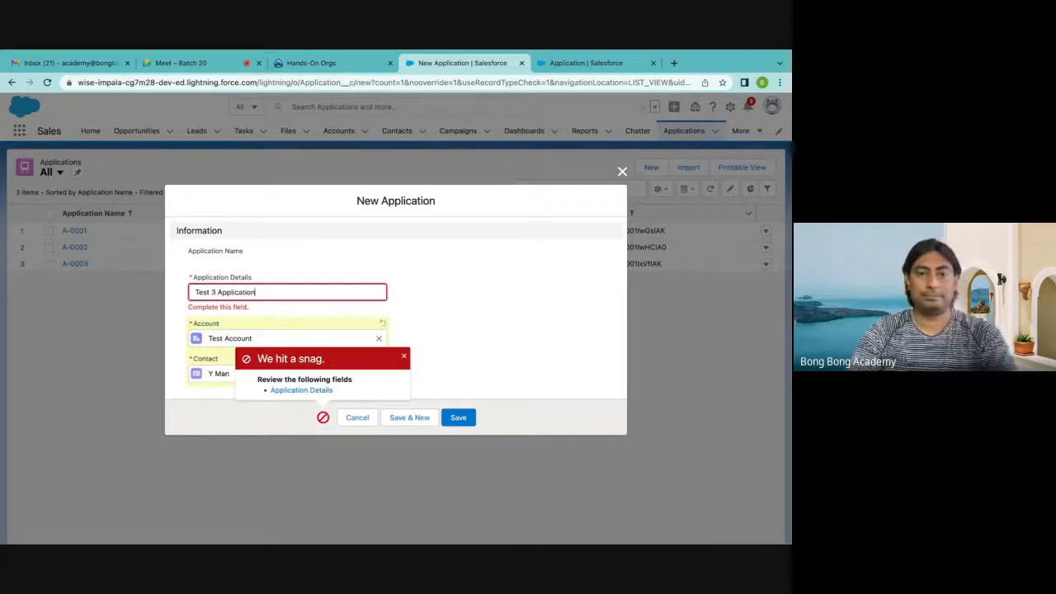
click(458, 420)
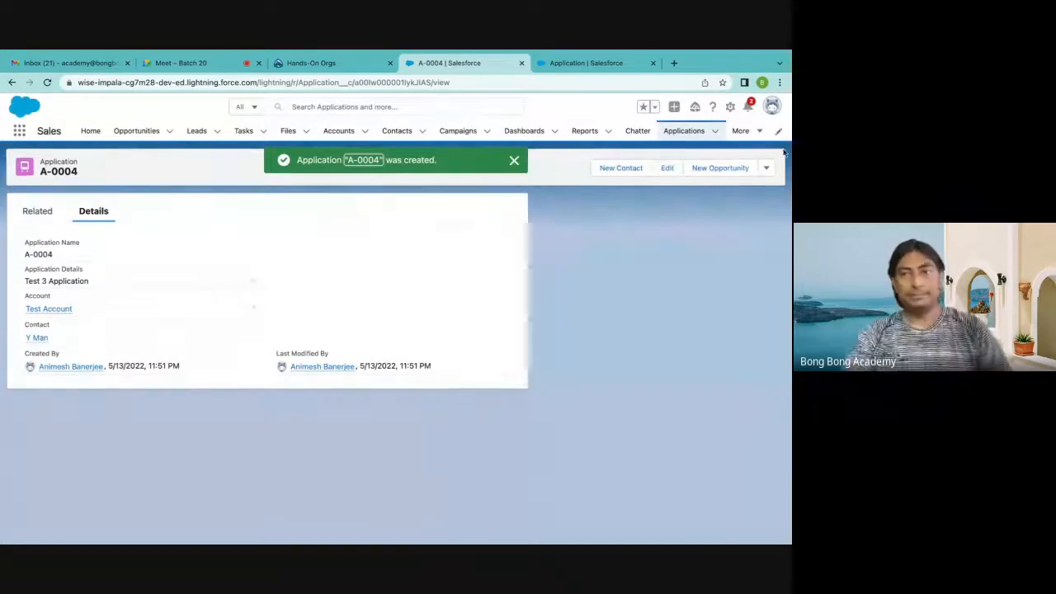
Display the applications in the All list view and pin it as the default list
click(686, 130)
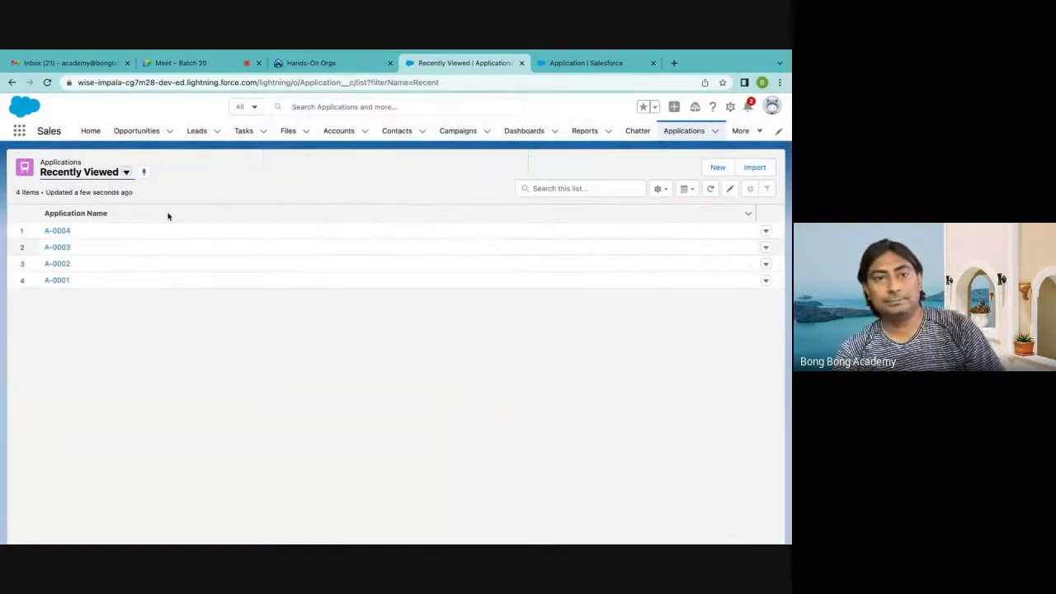
click(126, 172)
click(137, 204)
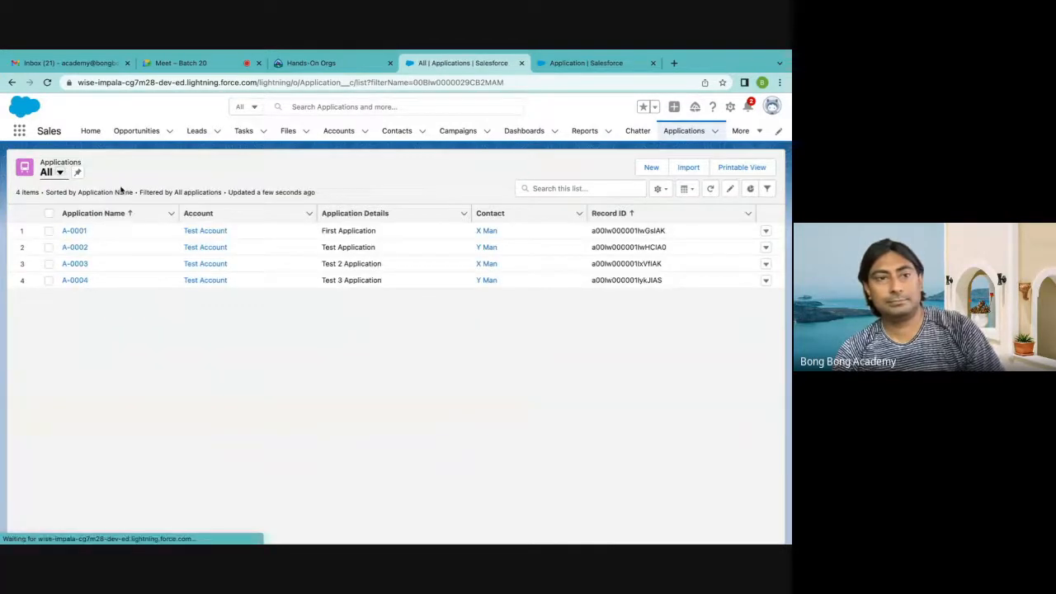
click(78, 172)
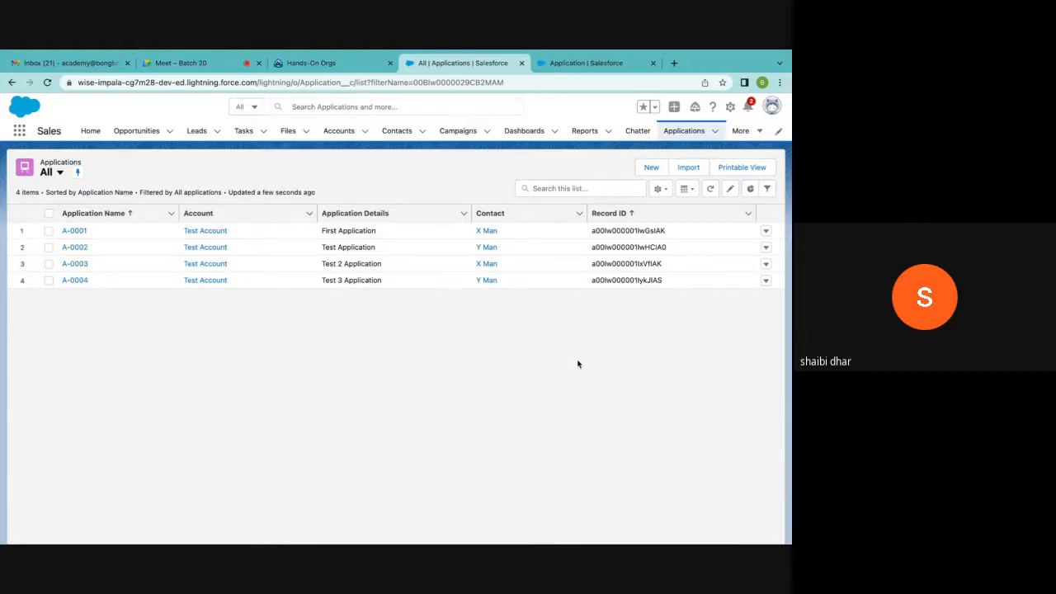
Delete applications A-0001 and A-0002 from the All list view, confirming each deletion
click(765, 232)
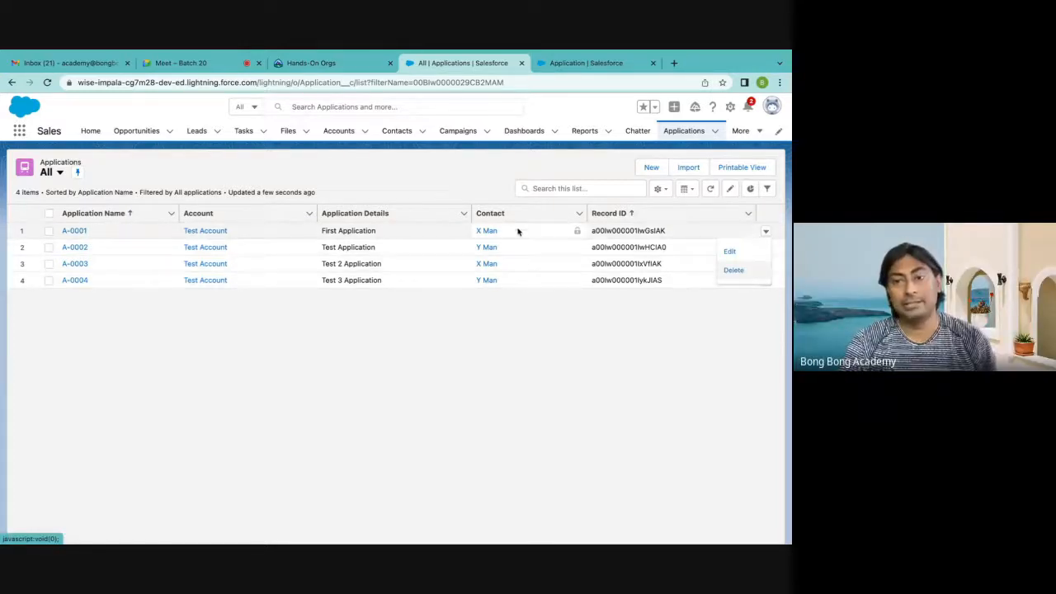
click(746, 271)
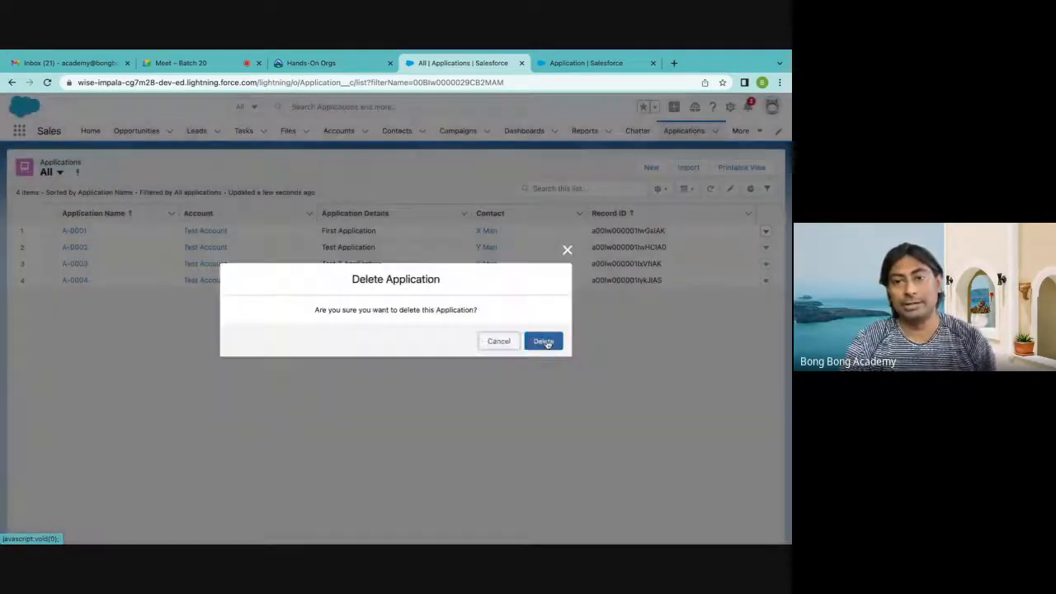
click(540, 339)
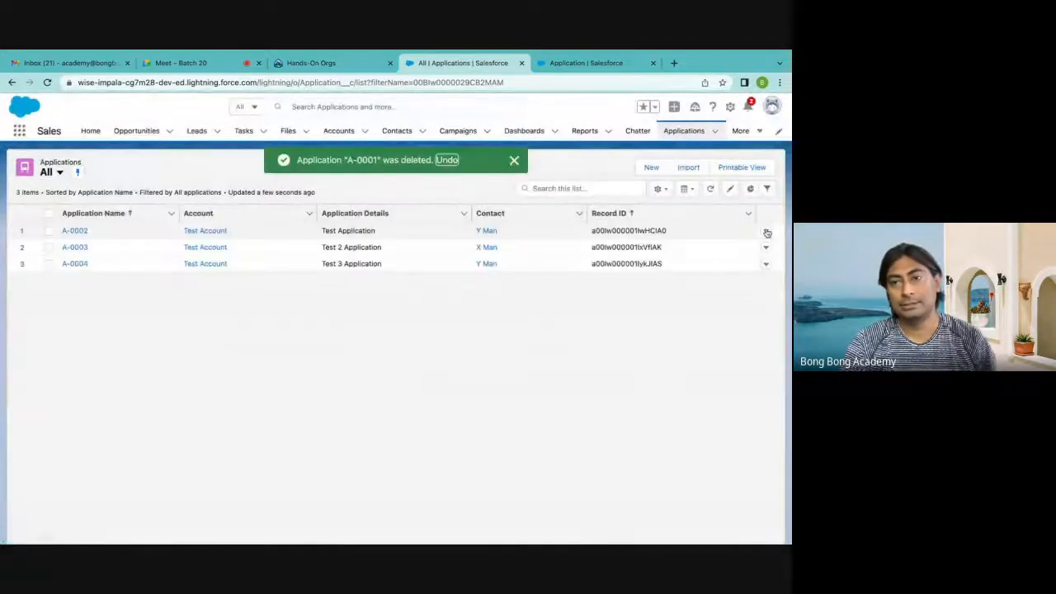
click(765, 231)
click(734, 269)
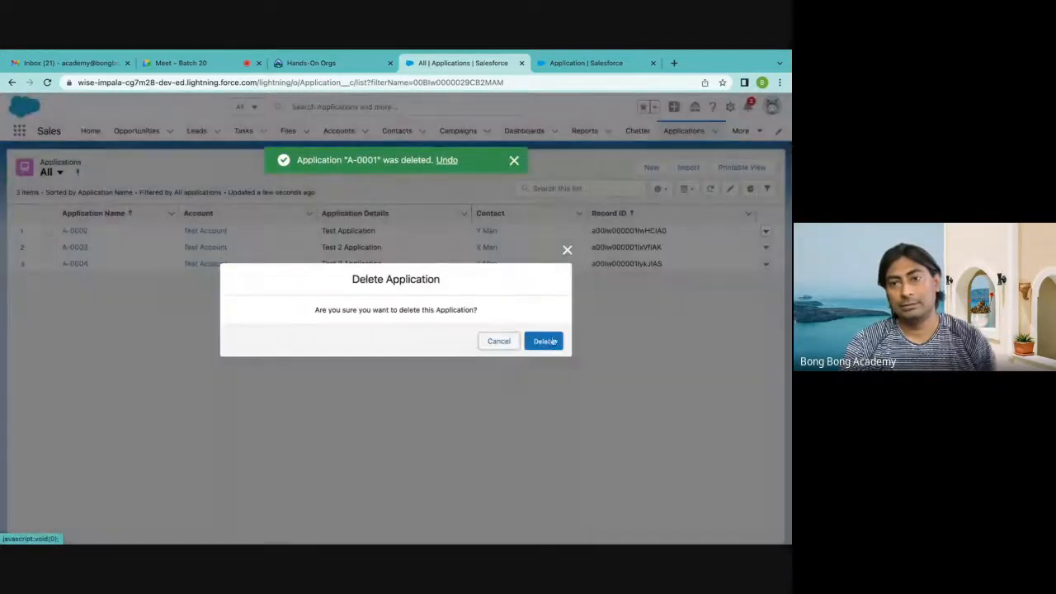
click(543, 341)
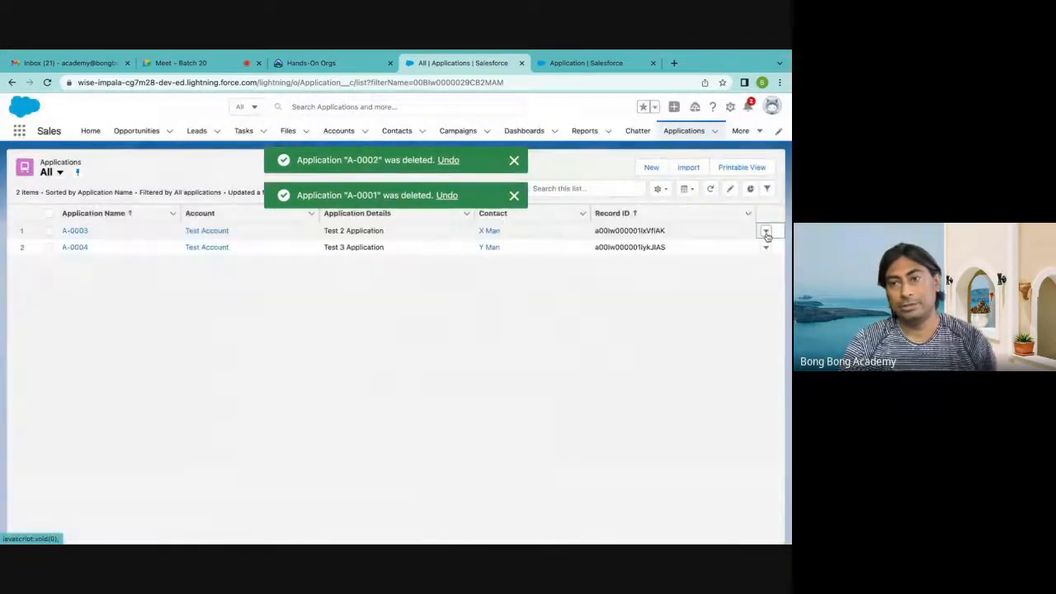
Delete applications A-0003 and A-0004 from the list, and dismiss the deletion notices
click(766, 231)
click(733, 270)
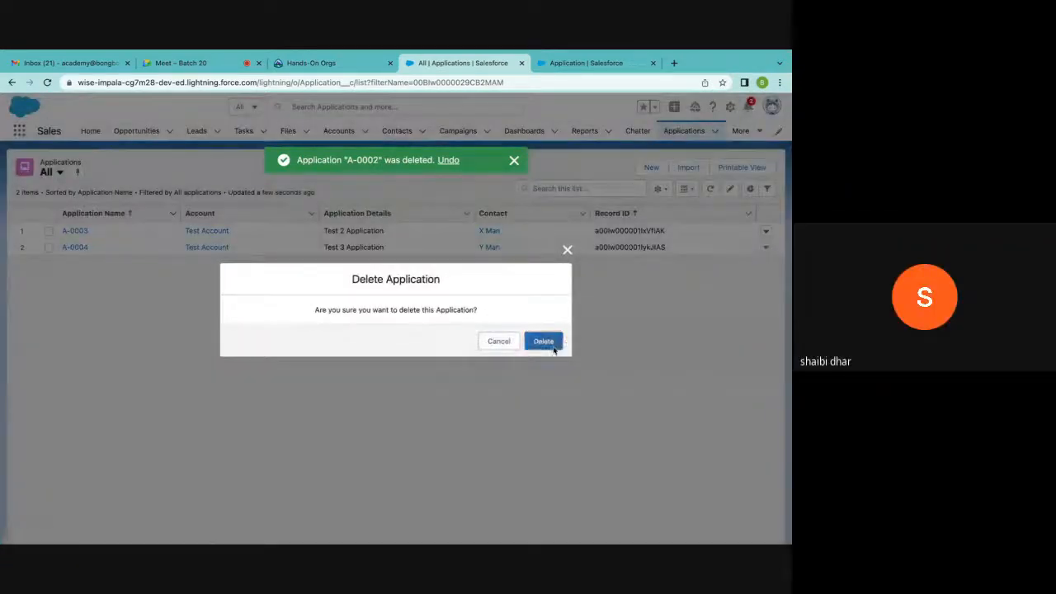
click(543, 341)
click(766, 232)
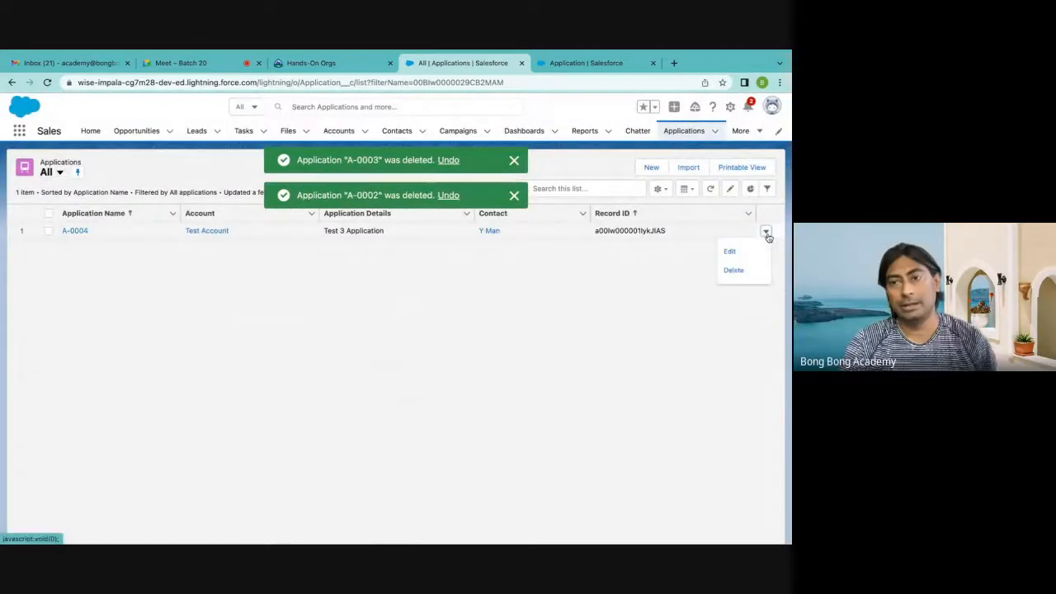
click(740, 269)
click(541, 342)
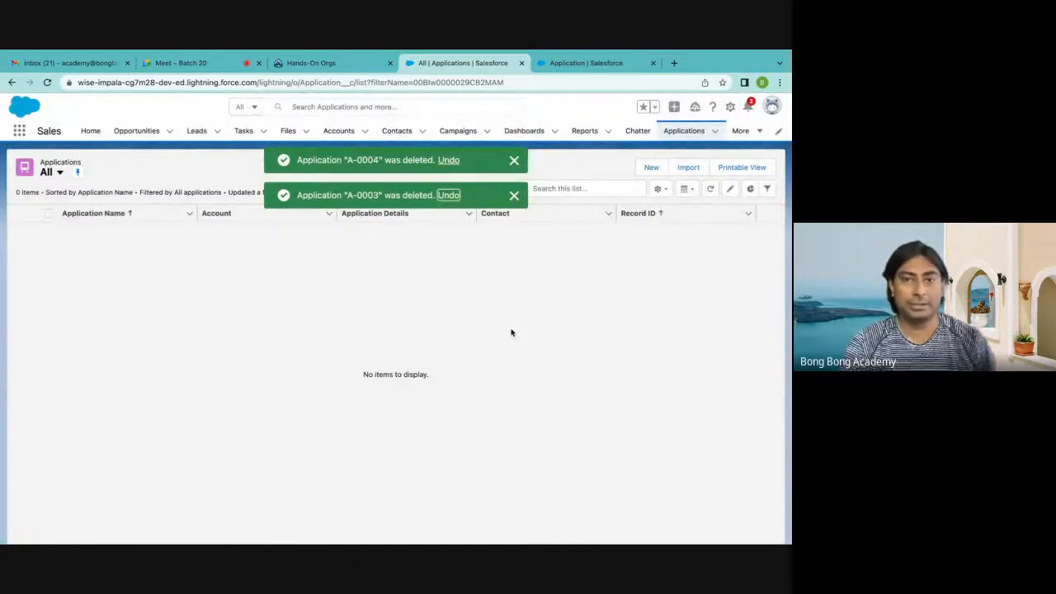
click(514, 195)
click(514, 161)
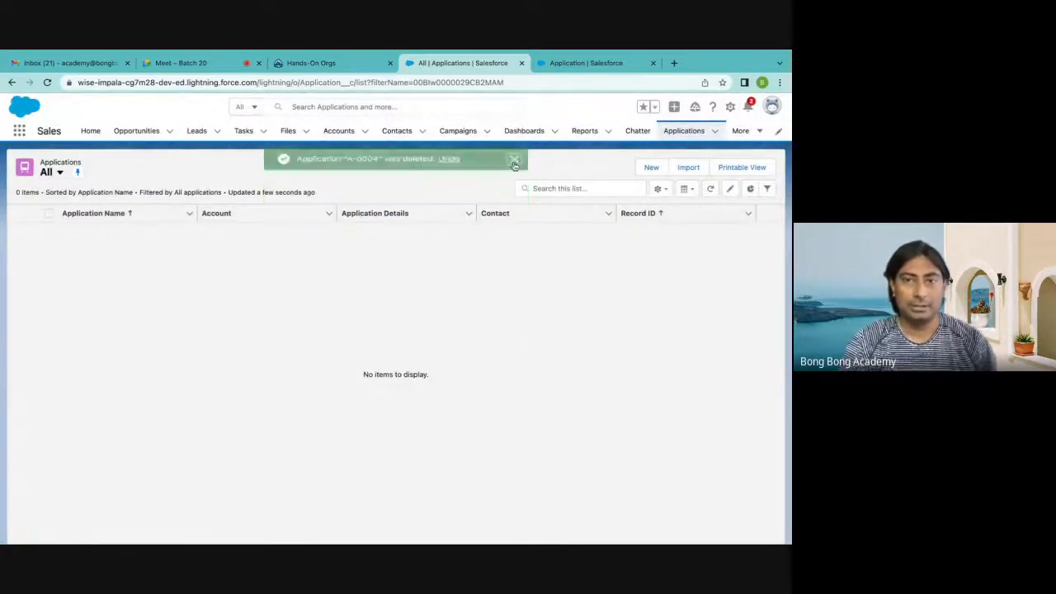
Return to the Application object's fields in Setup and delete its Contact master-detail field
click(560, 66)
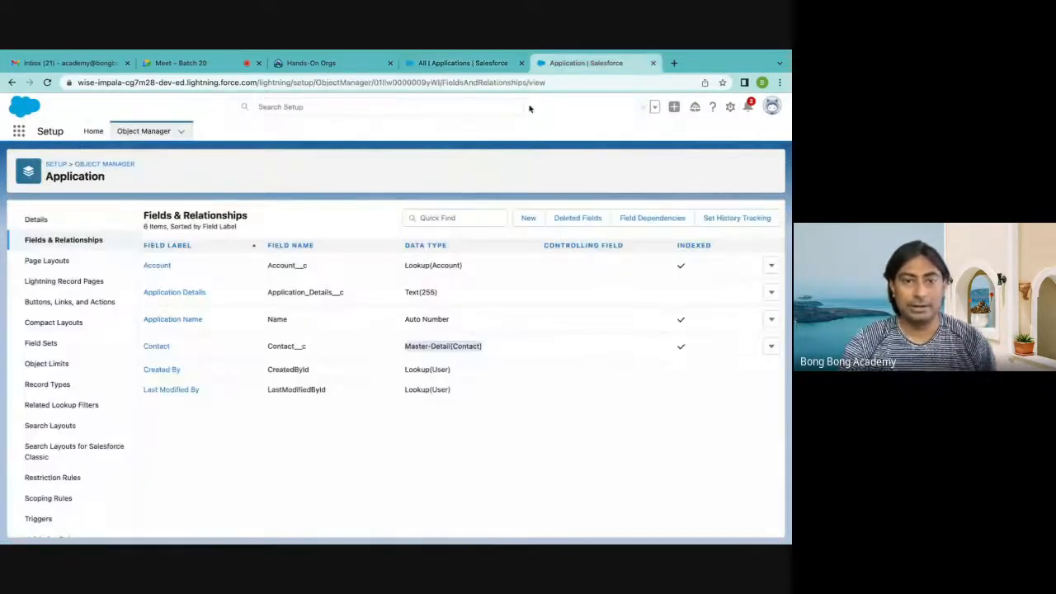
click(771, 346)
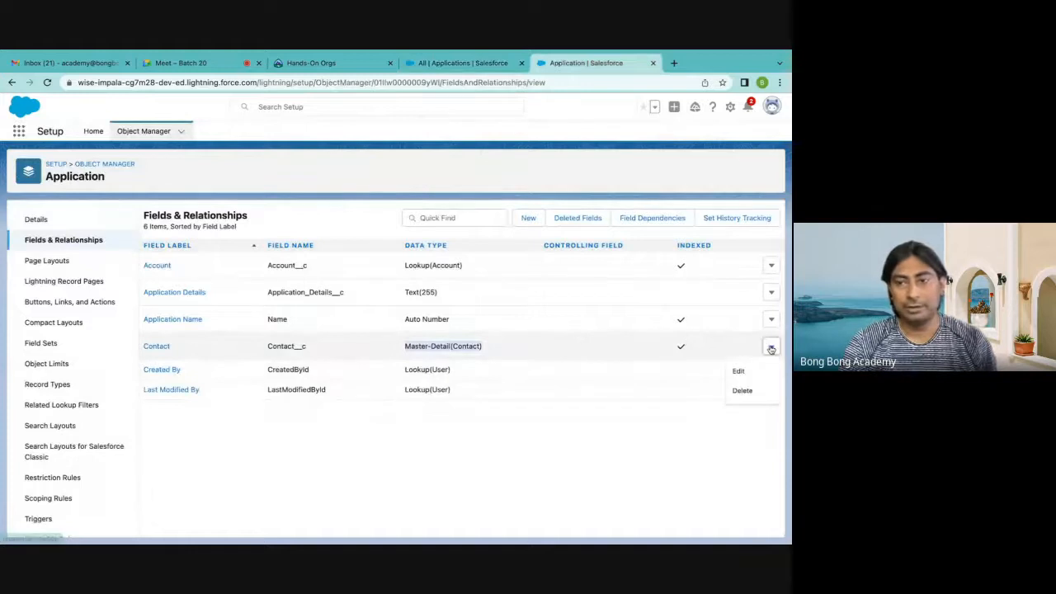
click(742, 391)
click(544, 397)
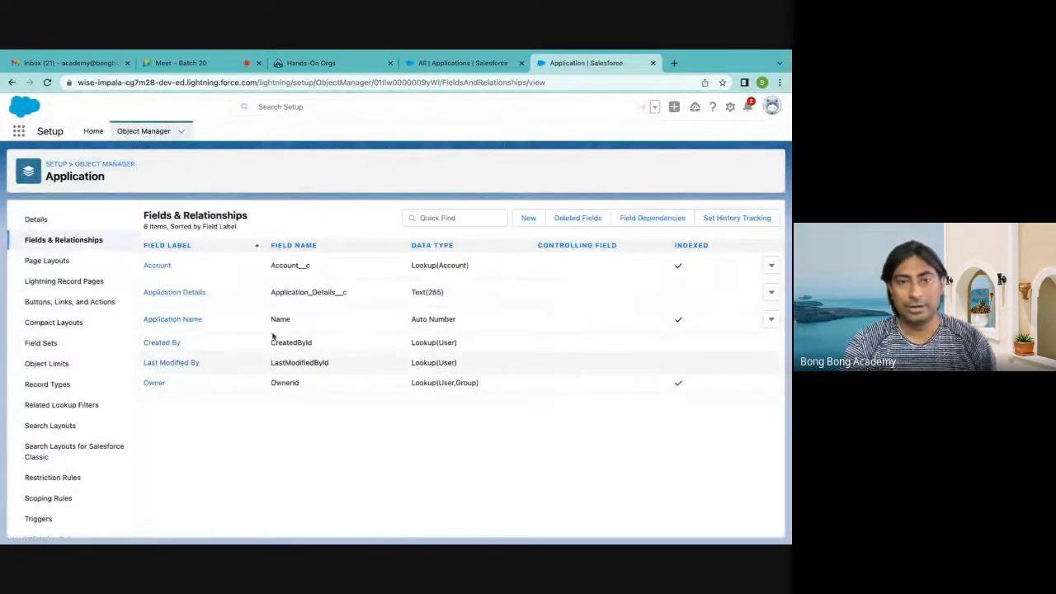
Start a new Master-Detail Relationship field on the Application object and relate it to Contact
click(528, 218)
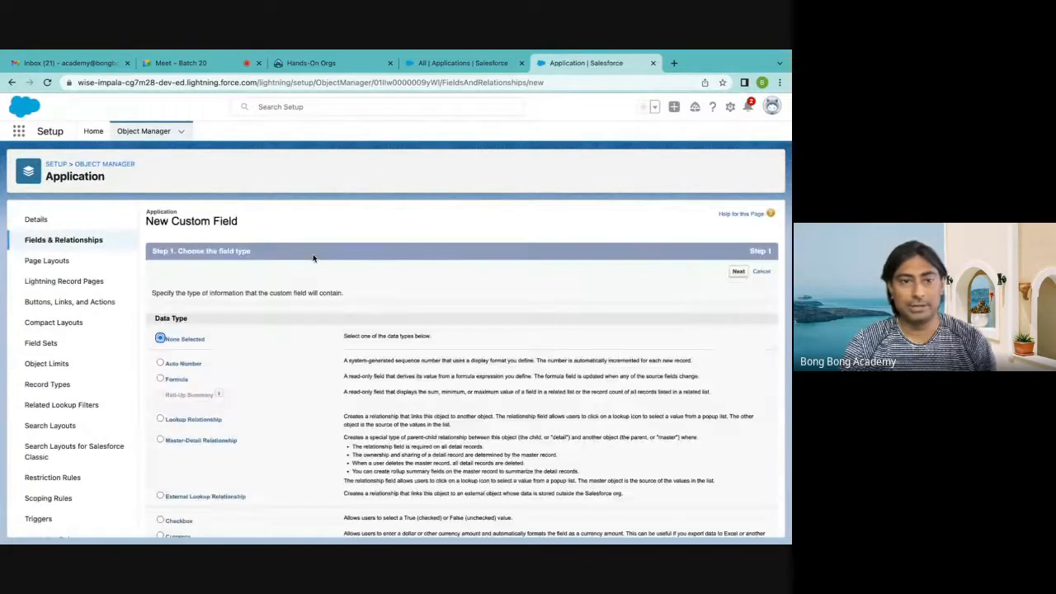
scroll(474, 367, down, 5)
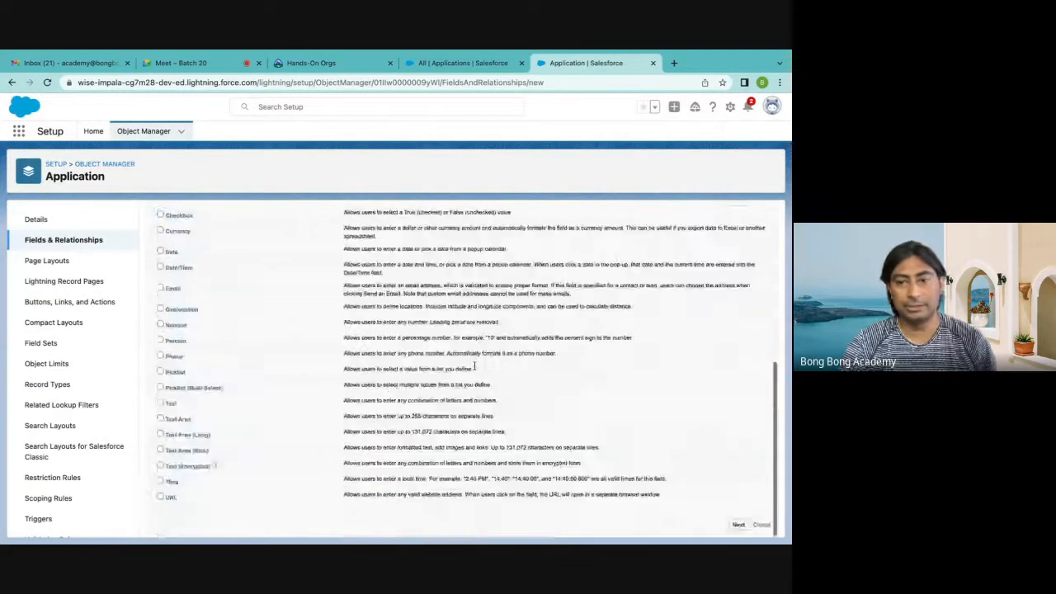
click(738, 525)
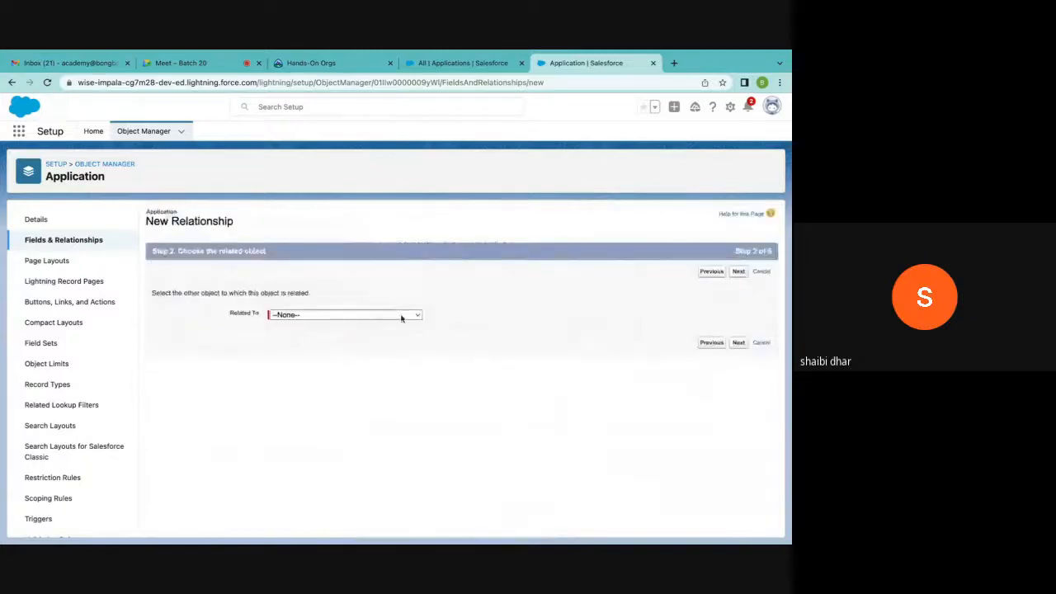
click(402, 317)
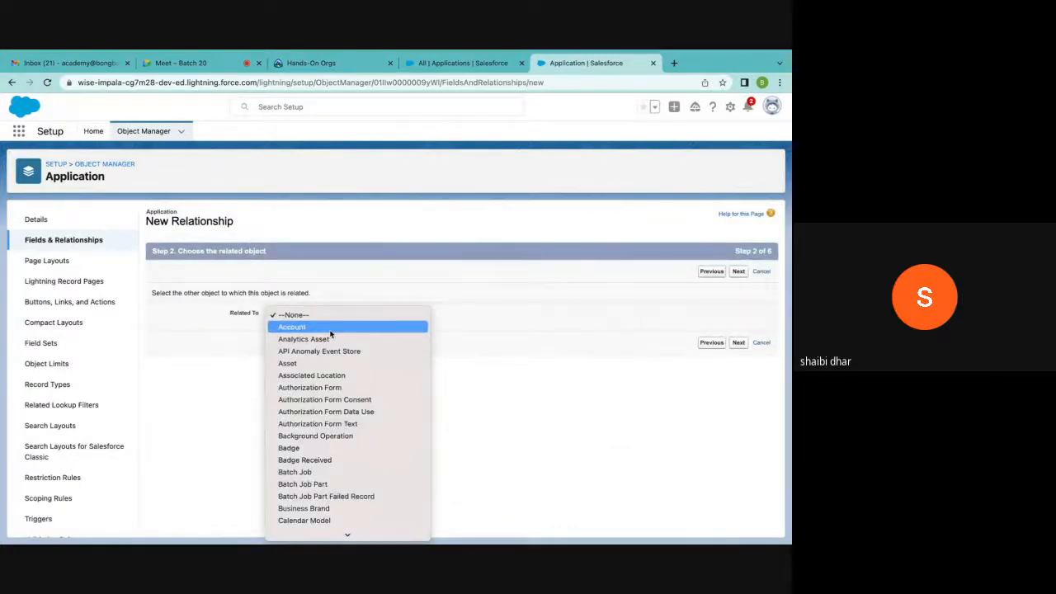
scroll(331, 334, down, 3)
click(302, 529)
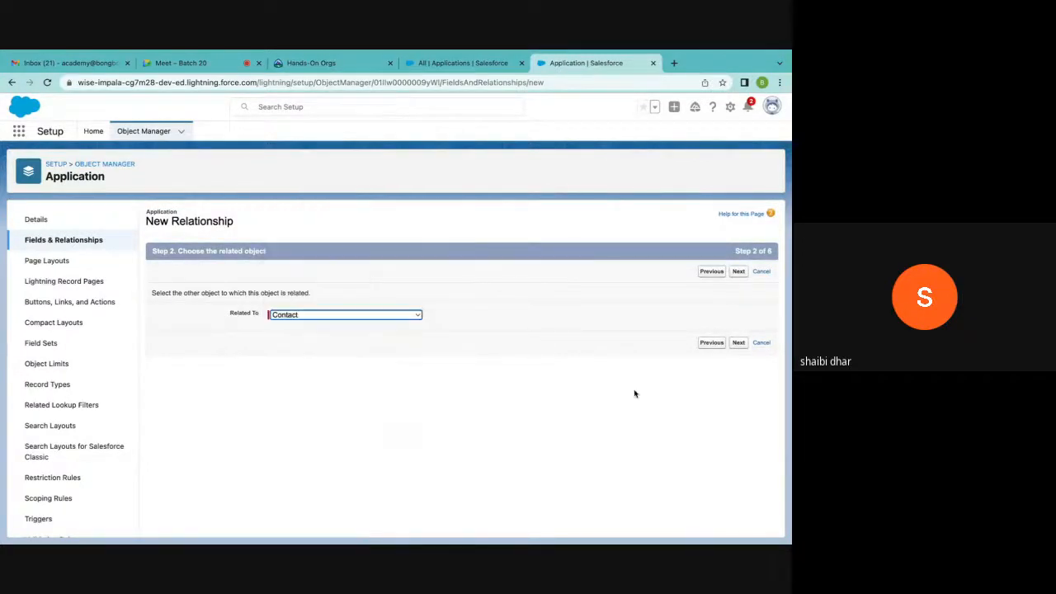
click(738, 343)
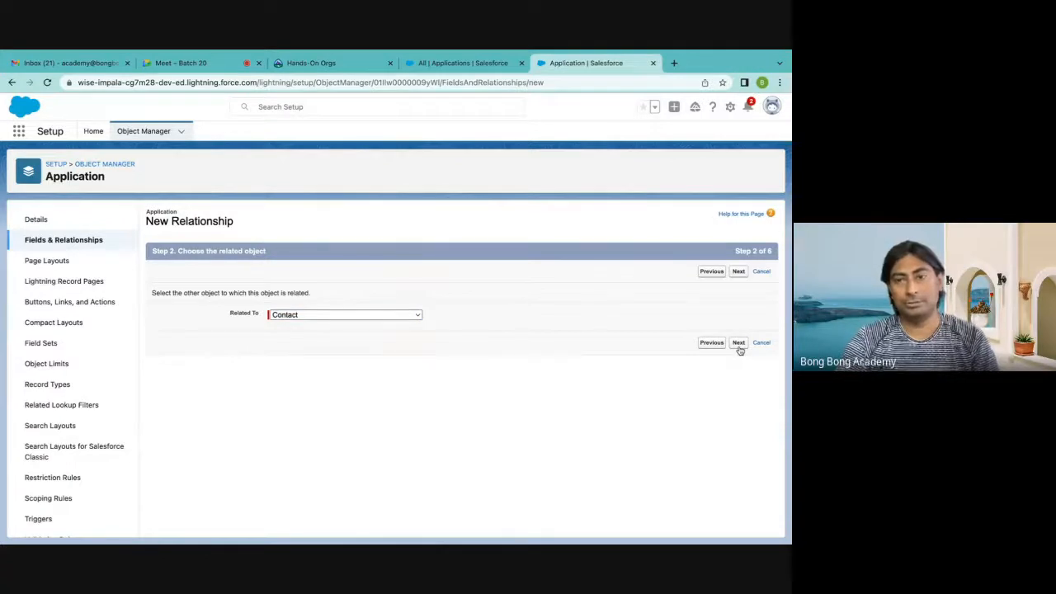
Name the master-detail field Contact with Read/Write sharing, finish creating it, and switch to the Applications list
click(293, 321)
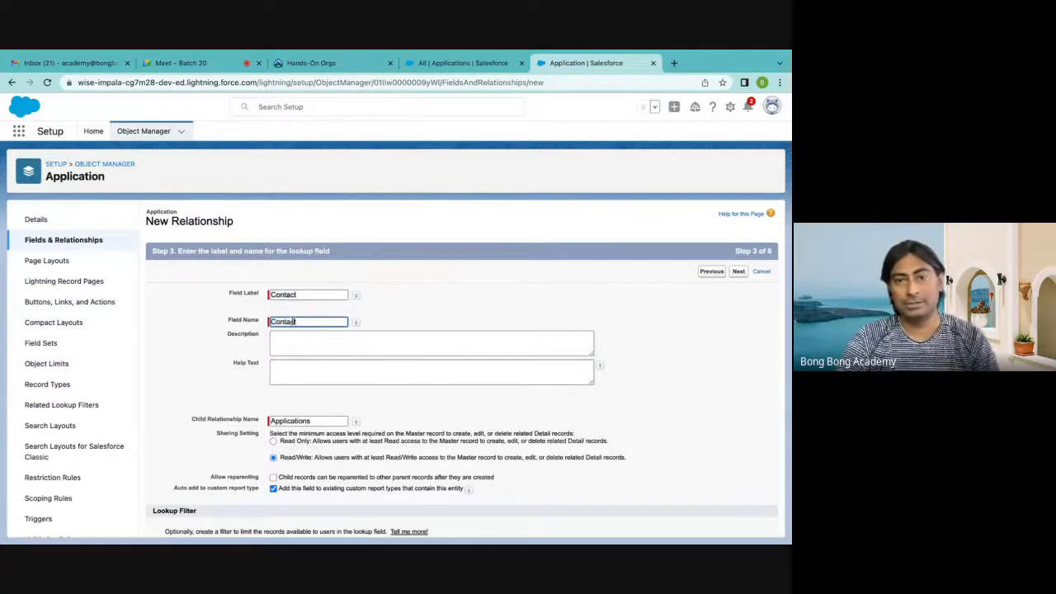
click(738, 272)
click(739, 273)
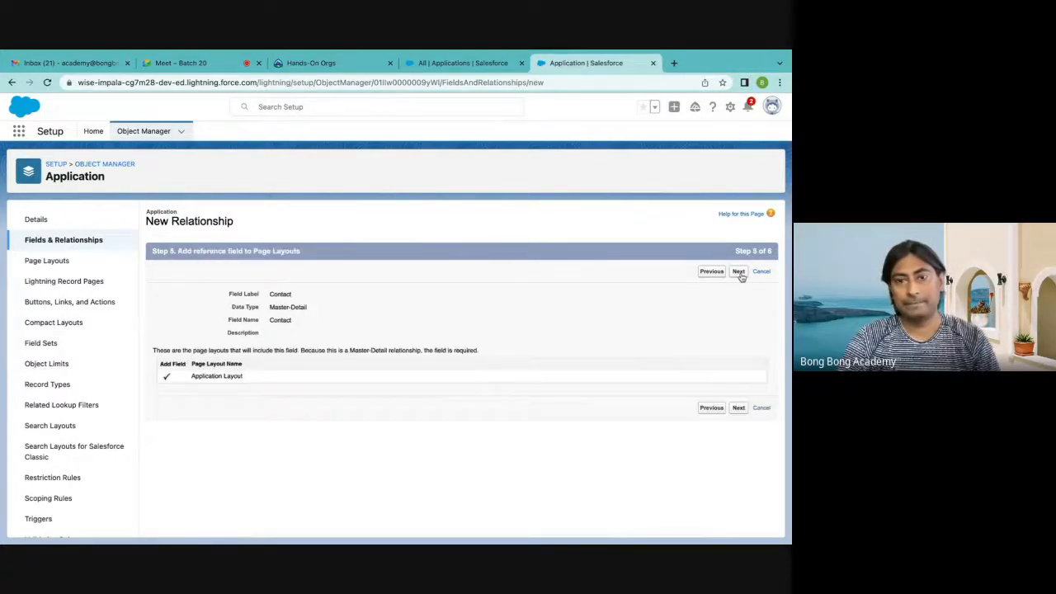
click(740, 276)
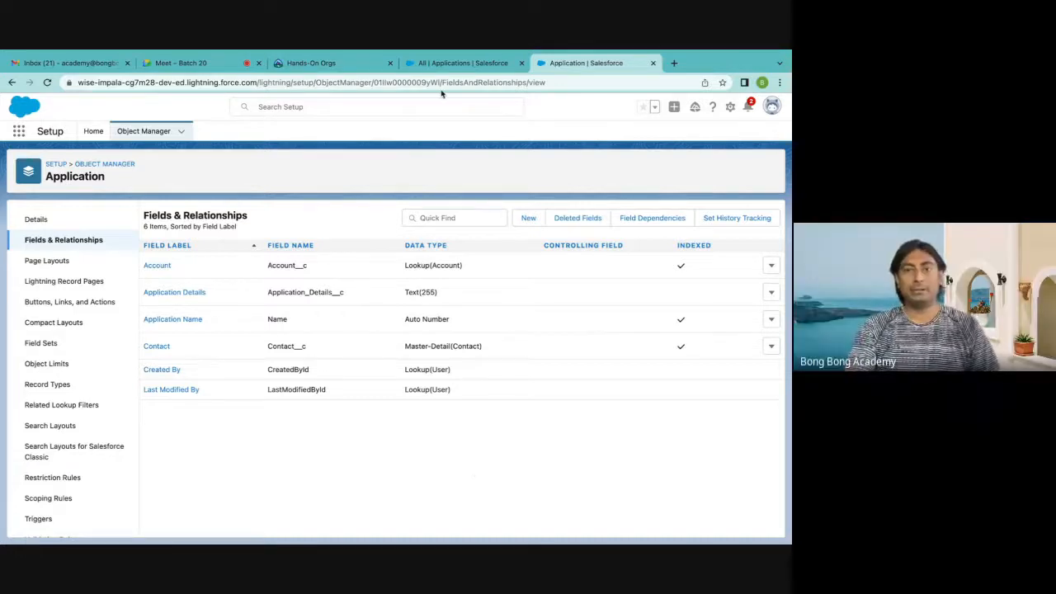
click(453, 63)
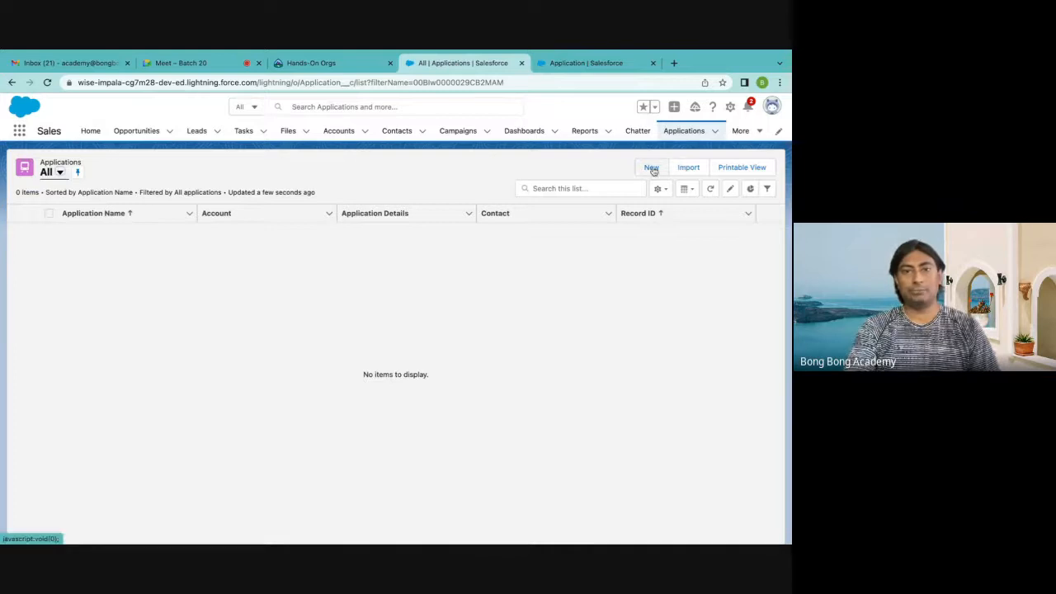
click(652, 170)
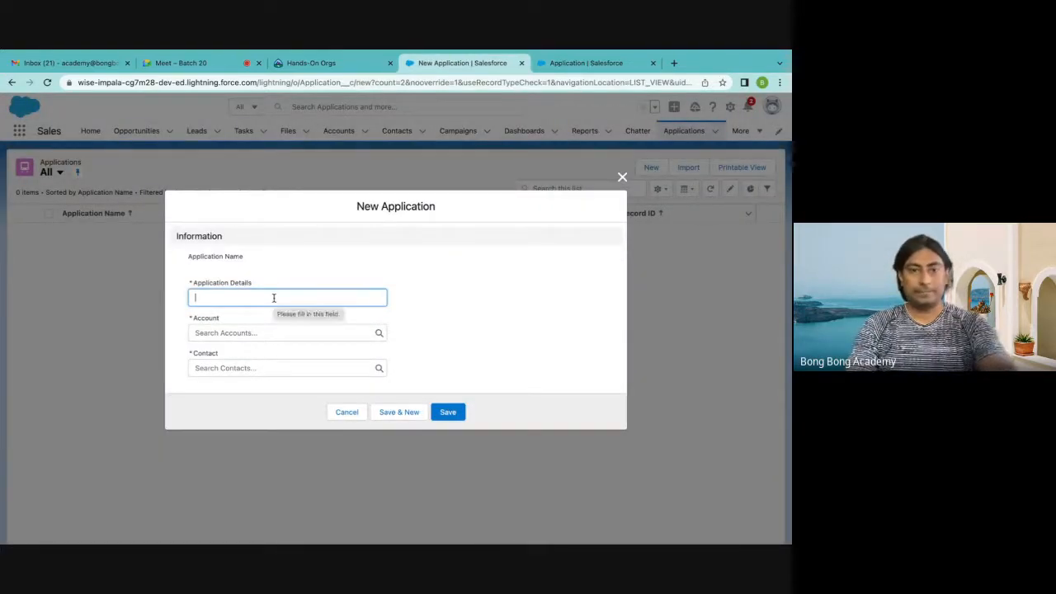
click(622, 176)
click(396, 134)
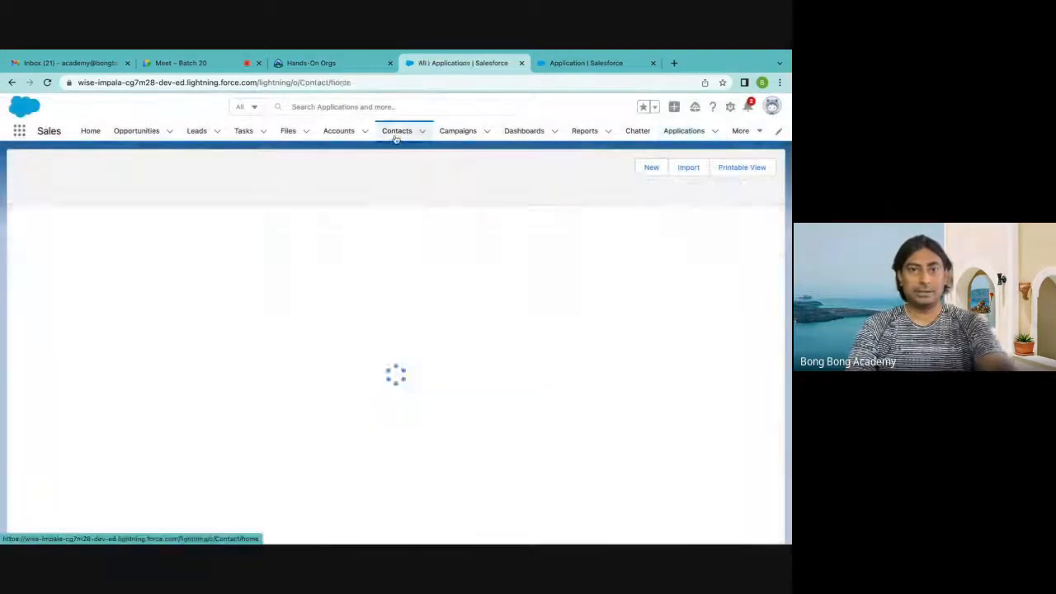
click(684, 139)
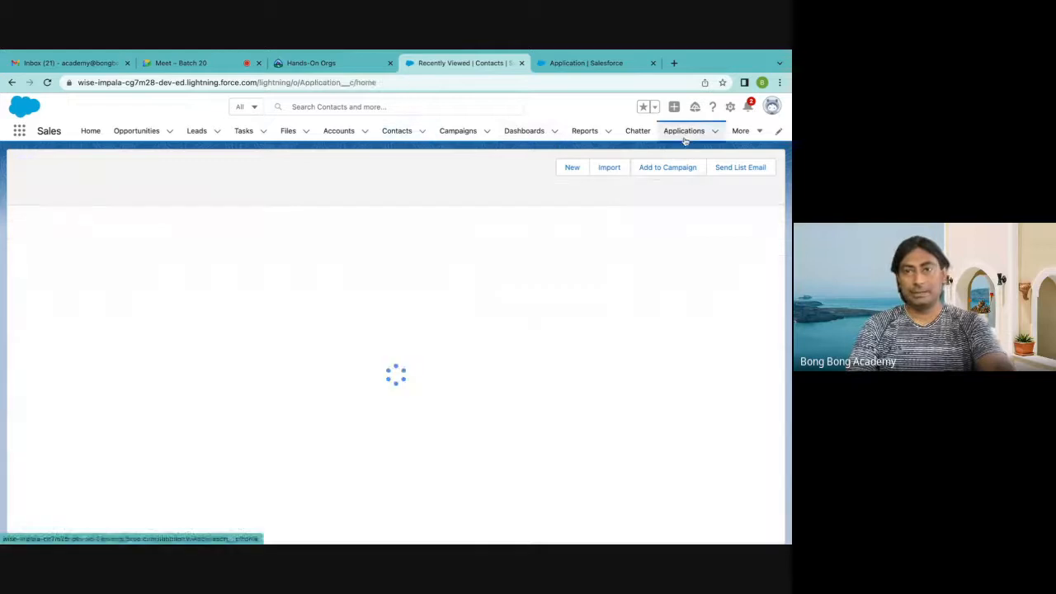
Create an application with details "New Test App", account Test Account, and the first recent contact, and save it
click(651, 167)
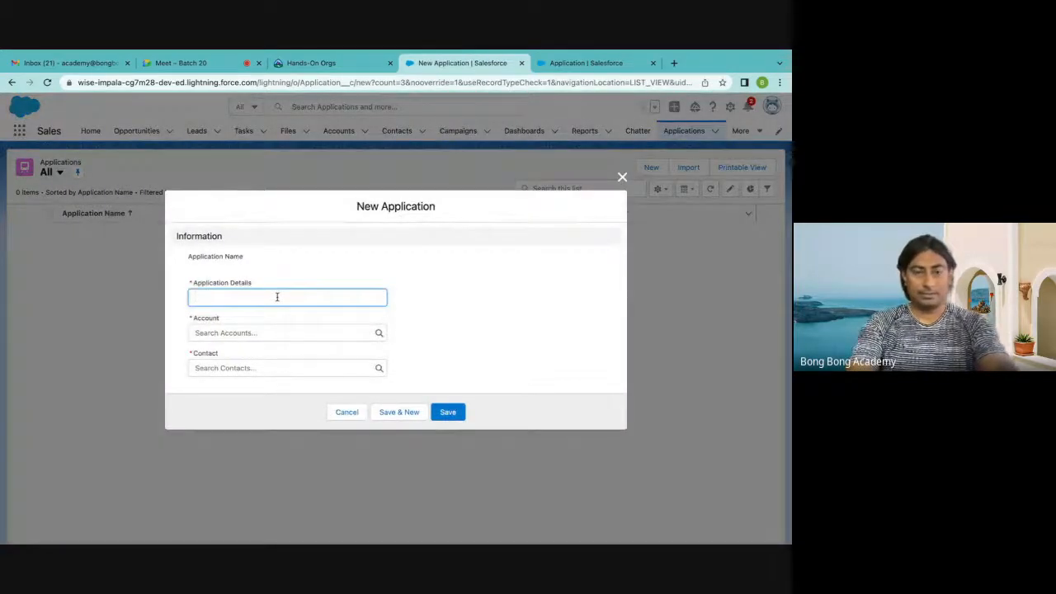
text(New Test App)
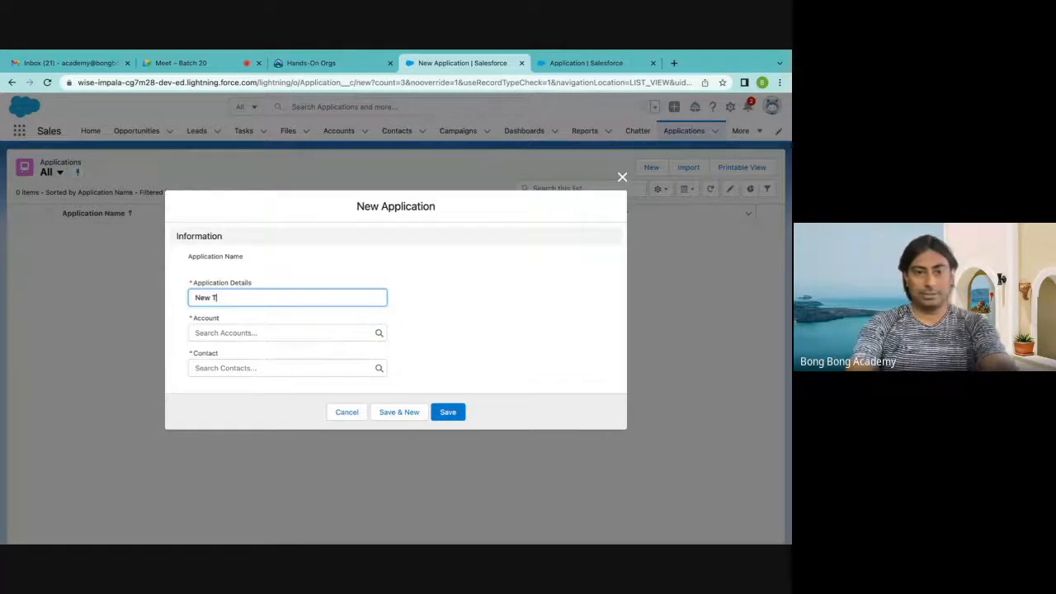
click(281, 333)
click(246, 370)
click(246, 370)
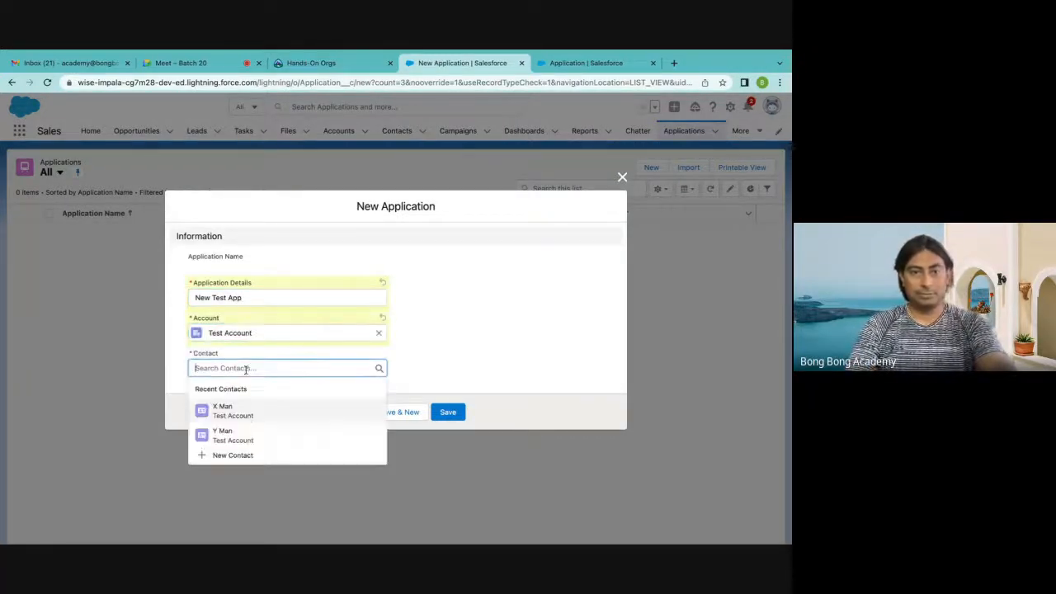
click(237, 416)
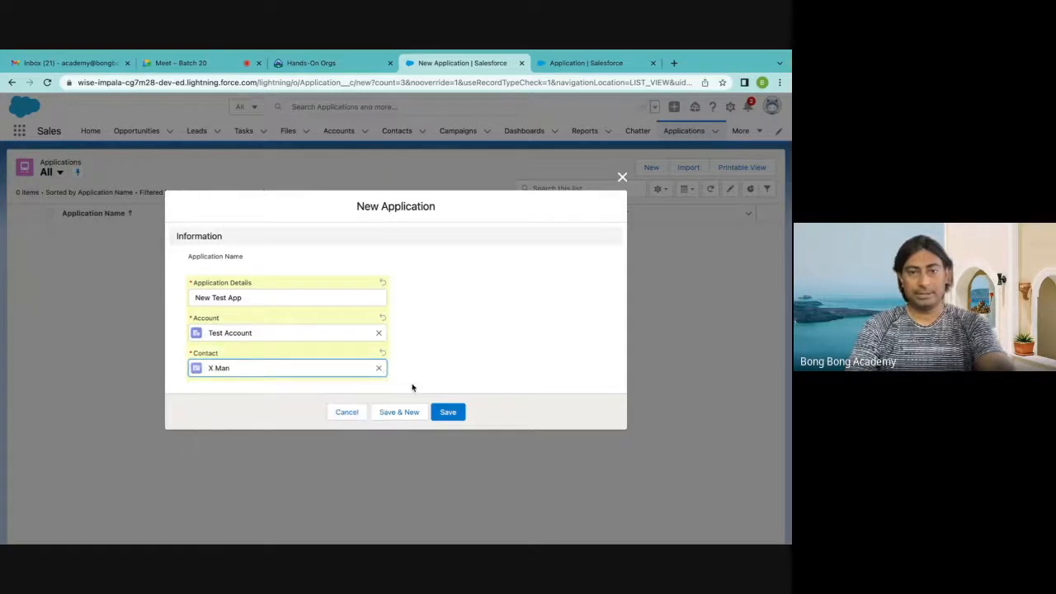
click(448, 412)
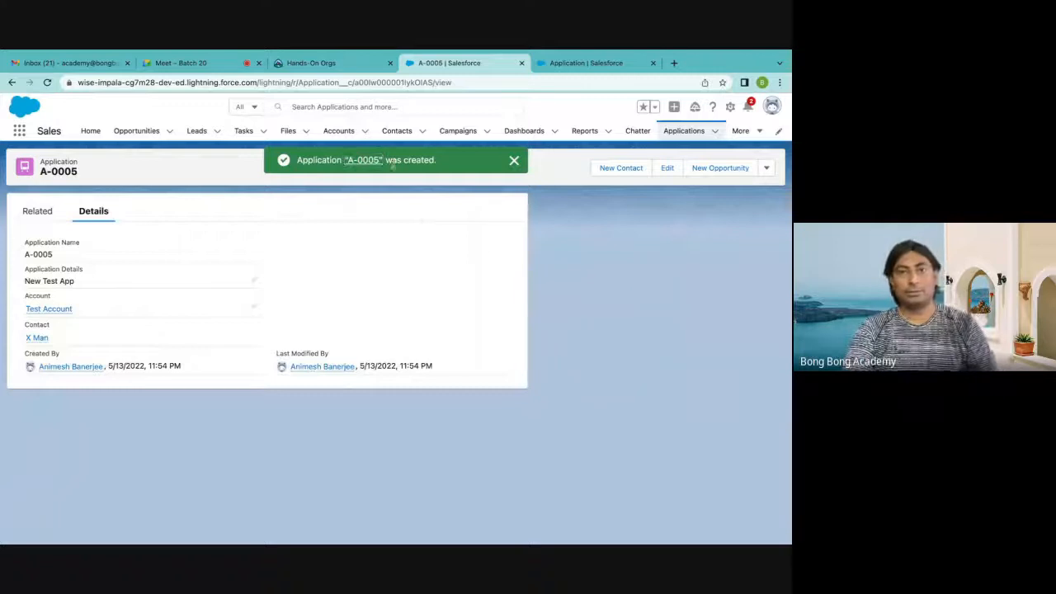
Delete the contact linked to the new application and check the Applications list
click(37, 338)
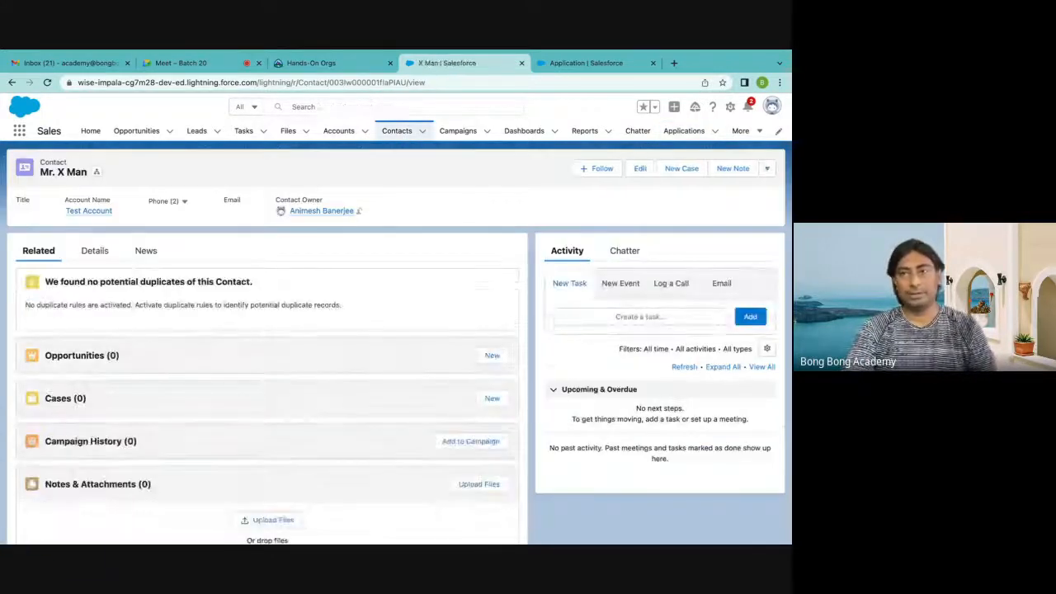
click(766, 167)
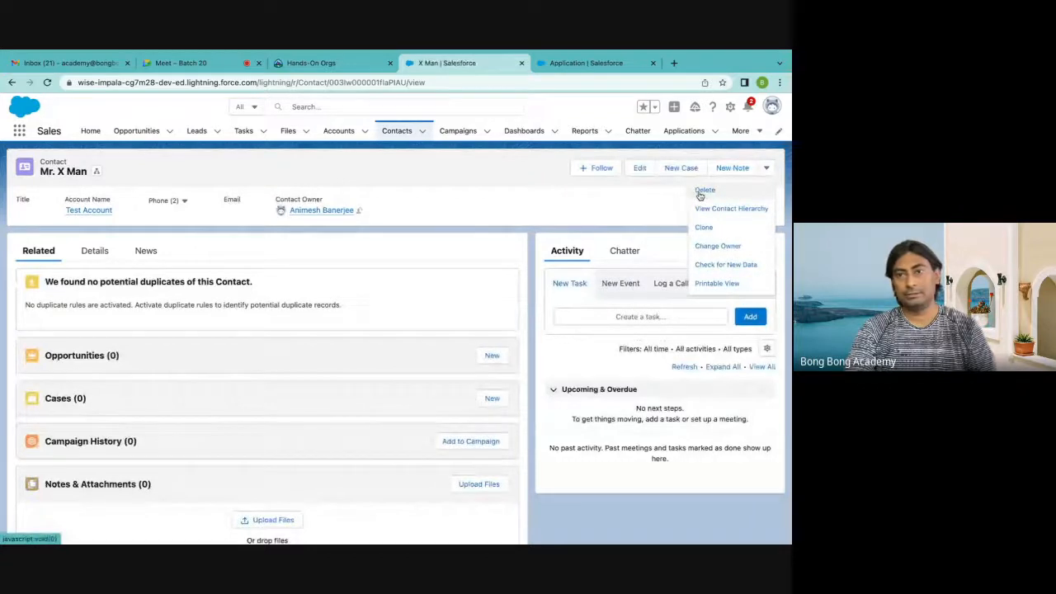
click(703, 190)
click(544, 343)
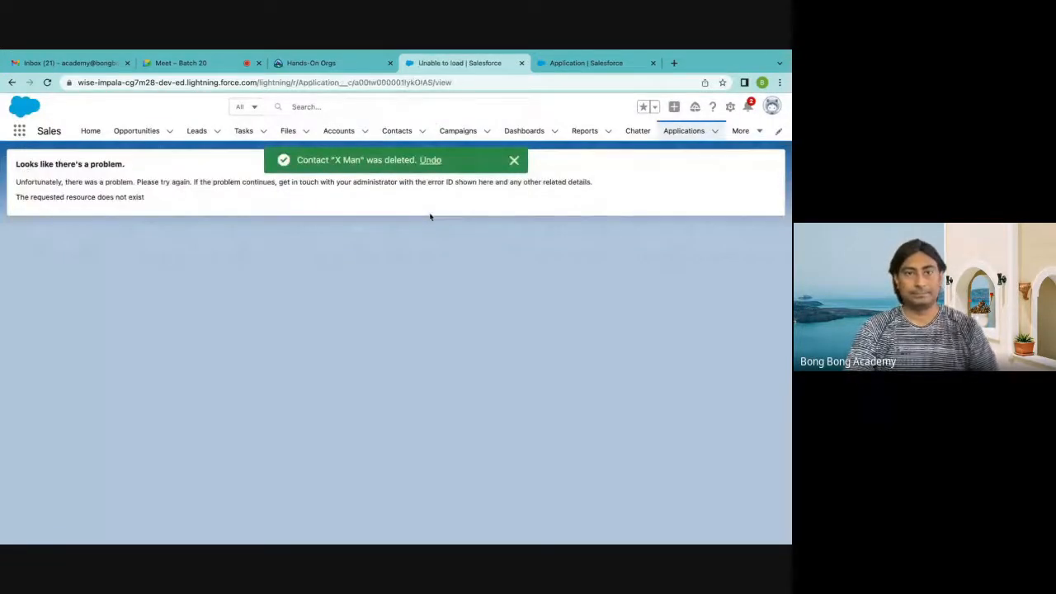
click(514, 162)
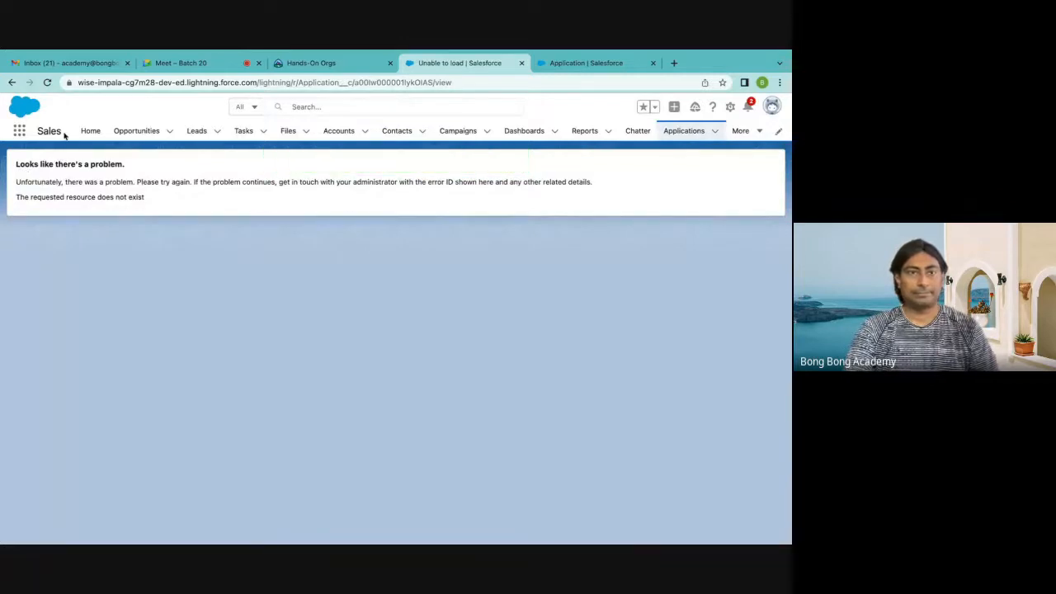
click(47, 83)
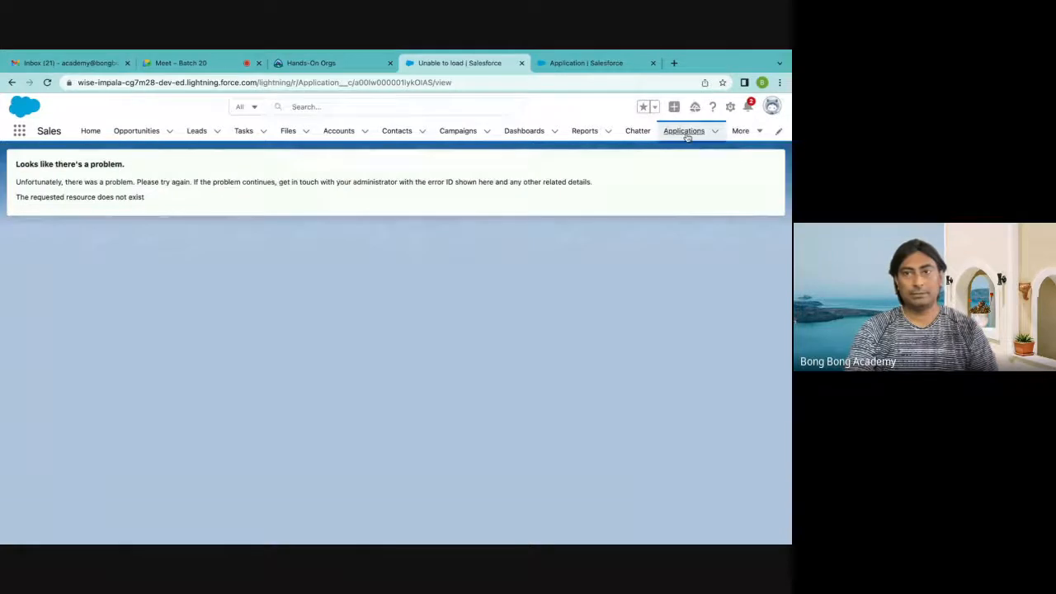
click(686, 136)
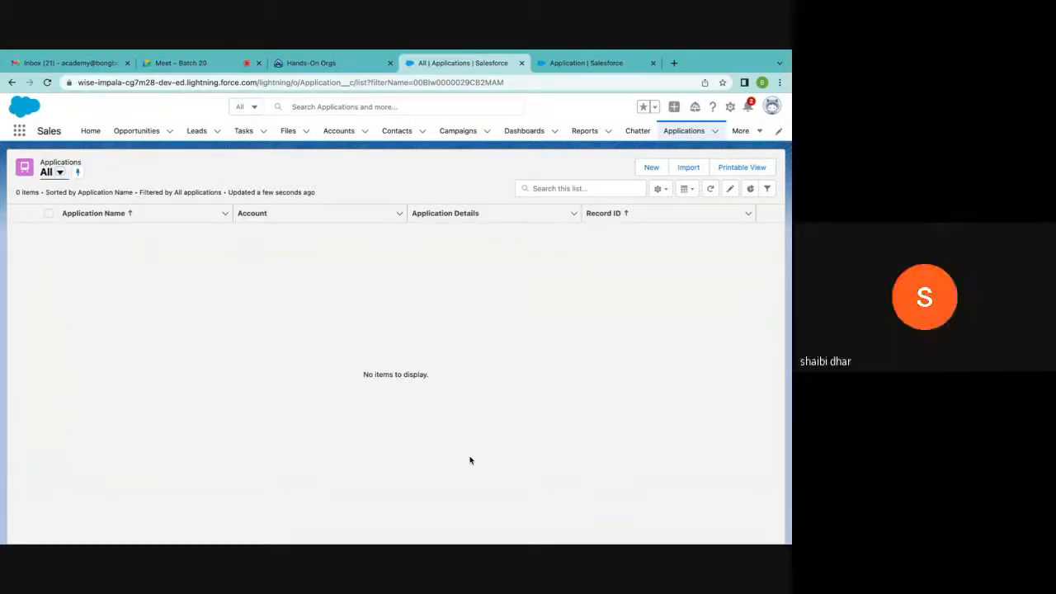
Show the All Accounts list view and open Test Account to examine its related contacts
click(340, 132)
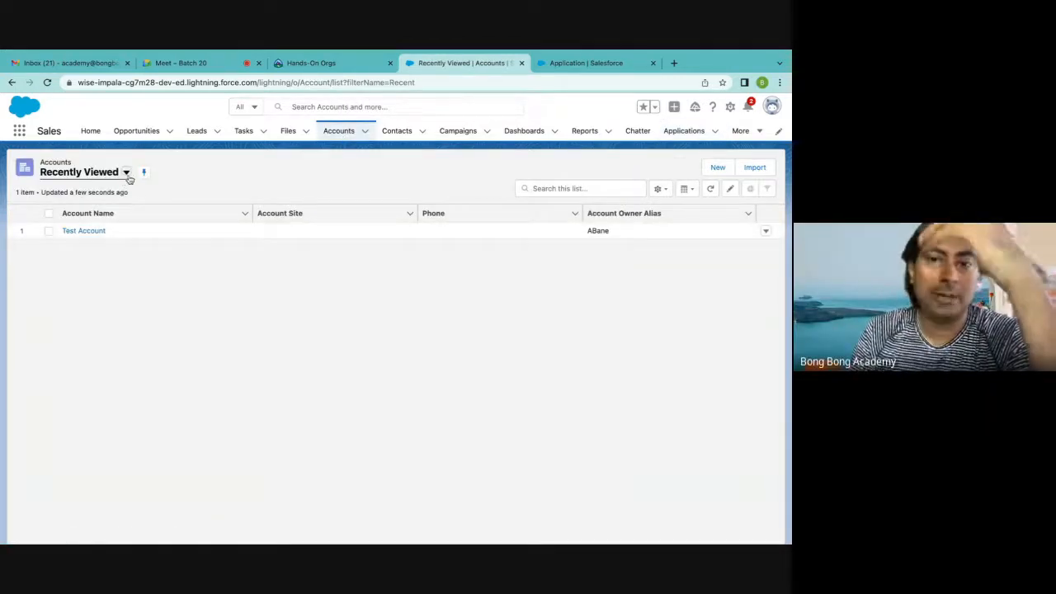
click(127, 173)
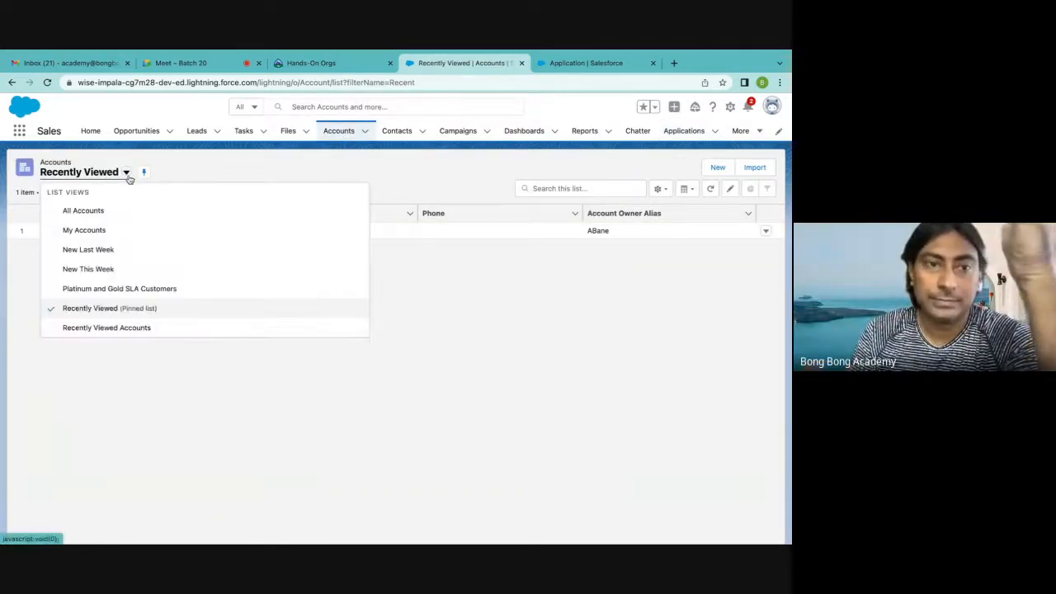
click(125, 209)
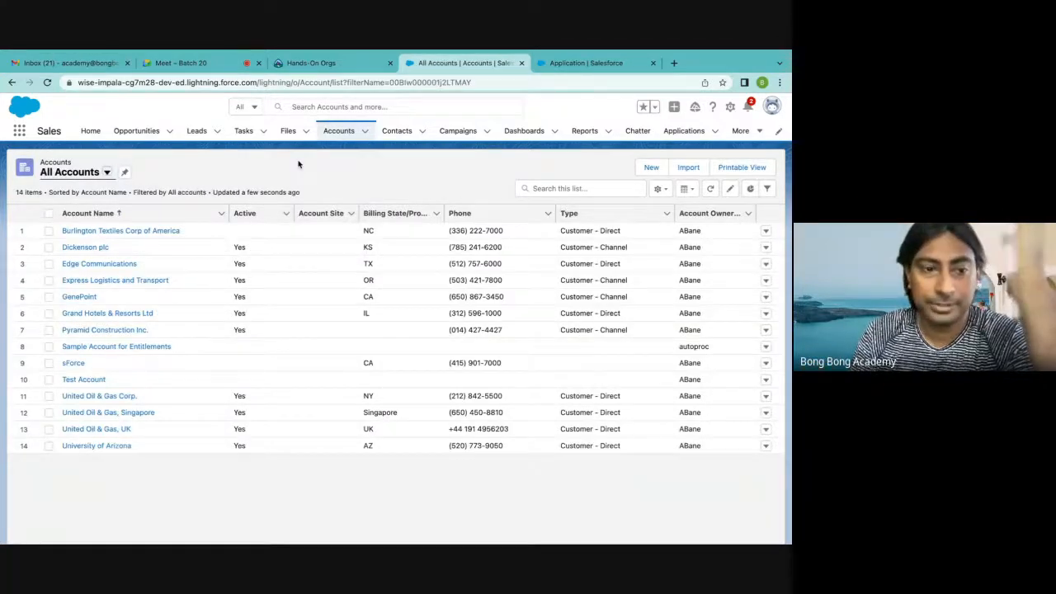
click(85, 380)
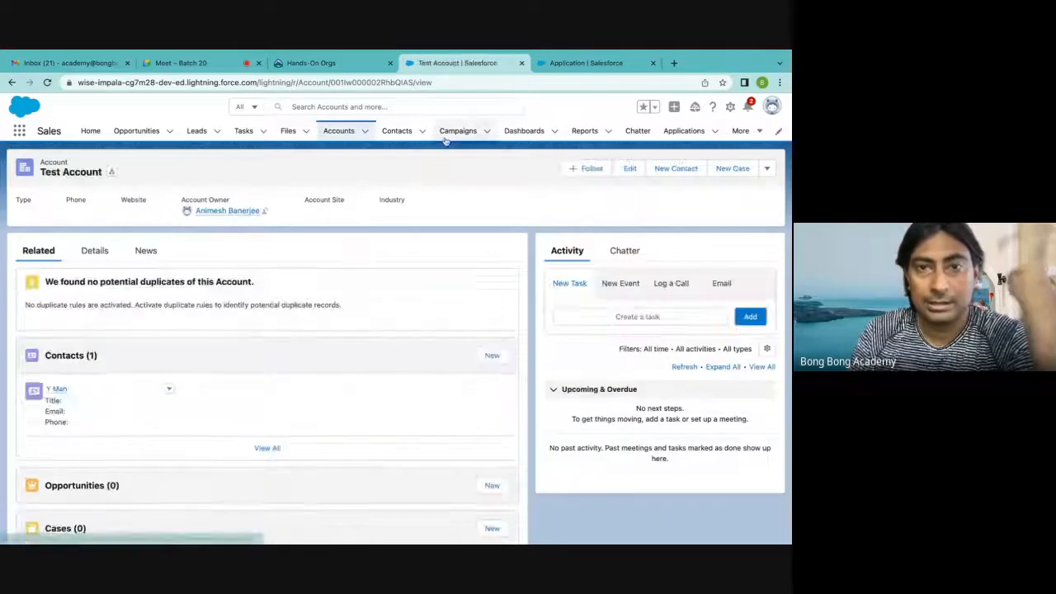
Show the All Contacts list view and look through it for contacts belonging to Test Account
click(398, 132)
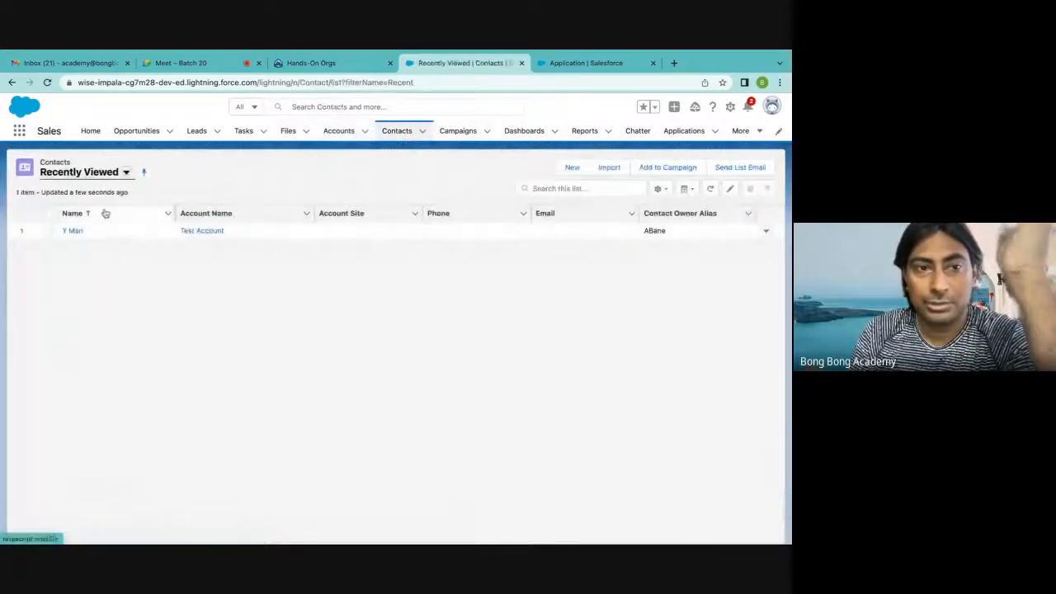
click(126, 172)
click(99, 209)
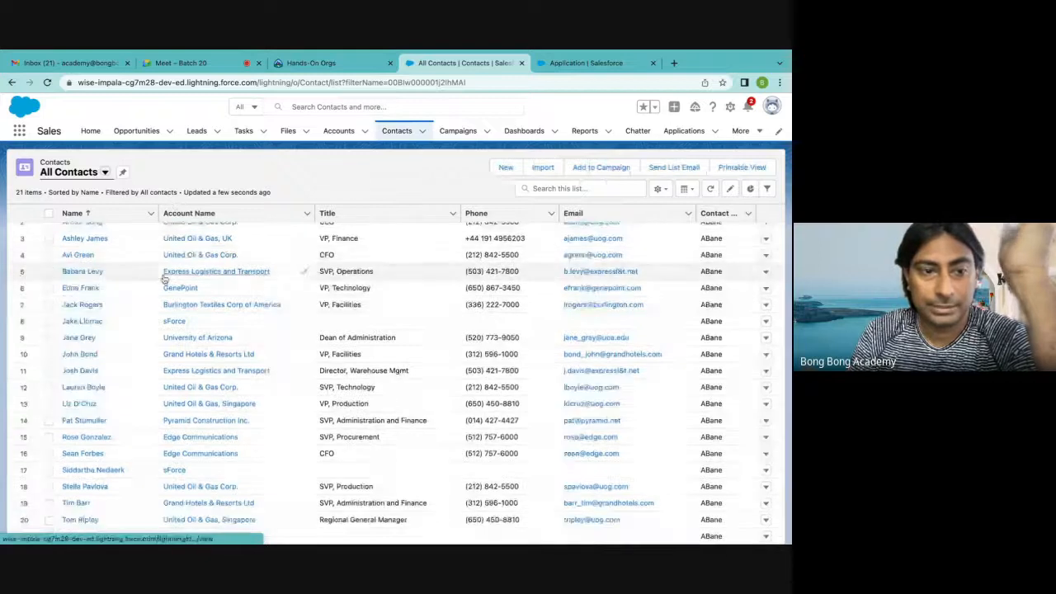
scroll(143, 385, down, 1)
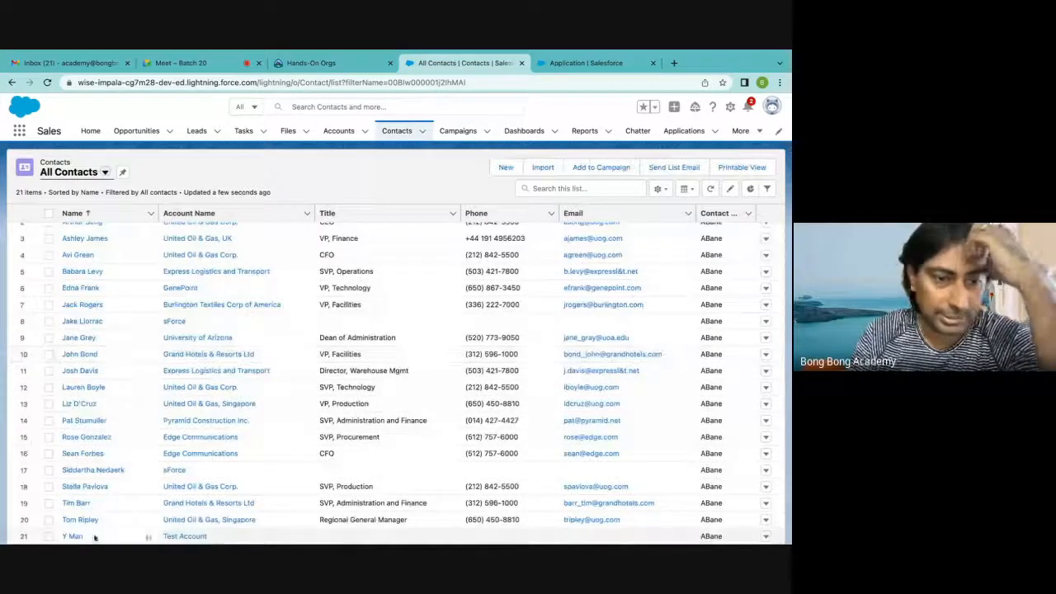
Delete Test Account from the Recently Viewed accounts list, confirming the deletion
click(338, 130)
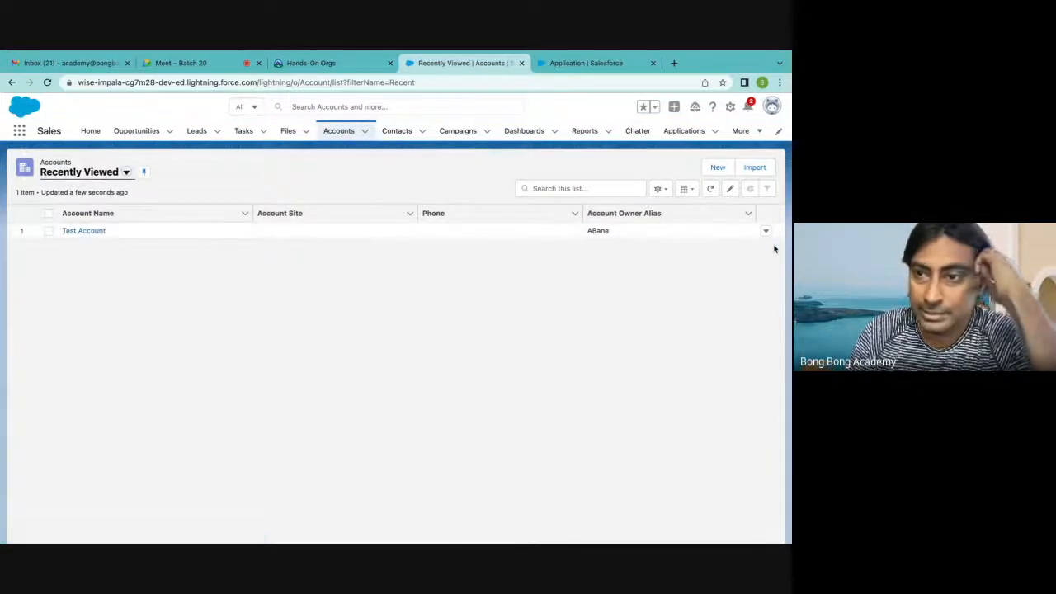
click(766, 233)
click(728, 271)
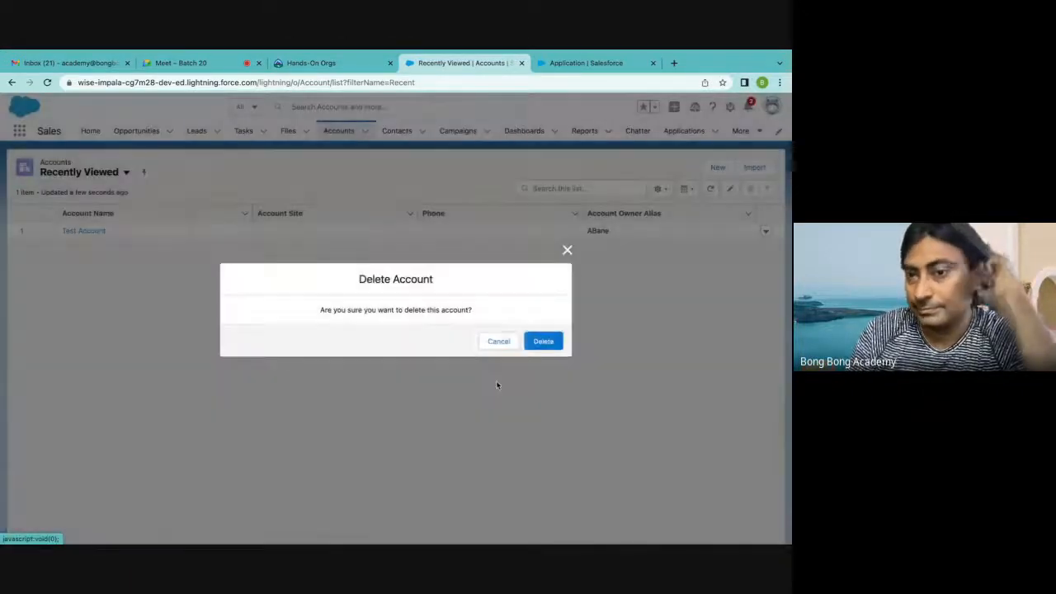
click(538, 345)
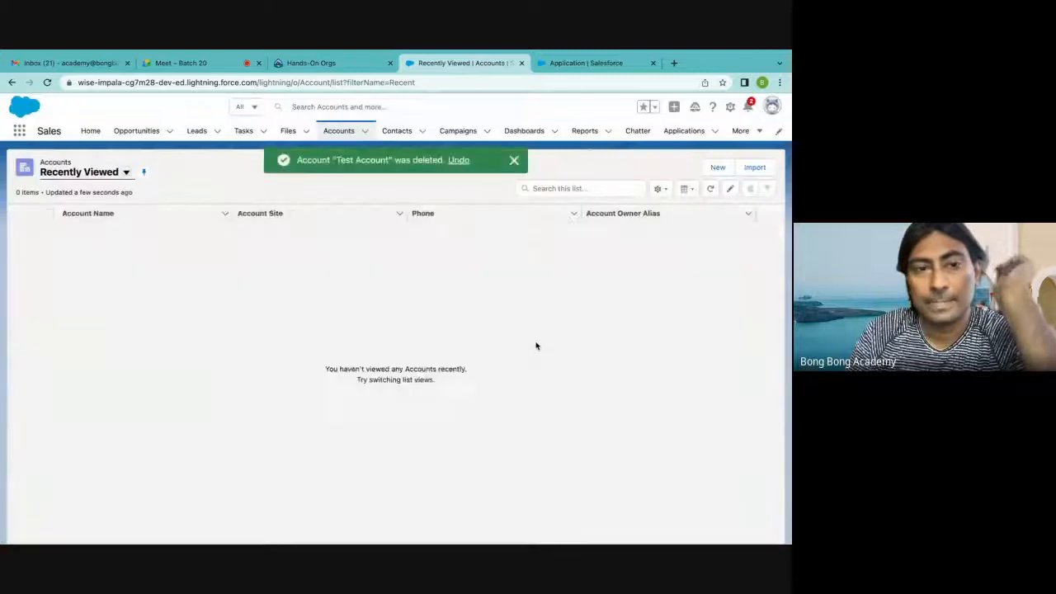
Show the All Contacts list view and check it for any contacts that belonged to the deleted Test Account
click(392, 132)
click(125, 172)
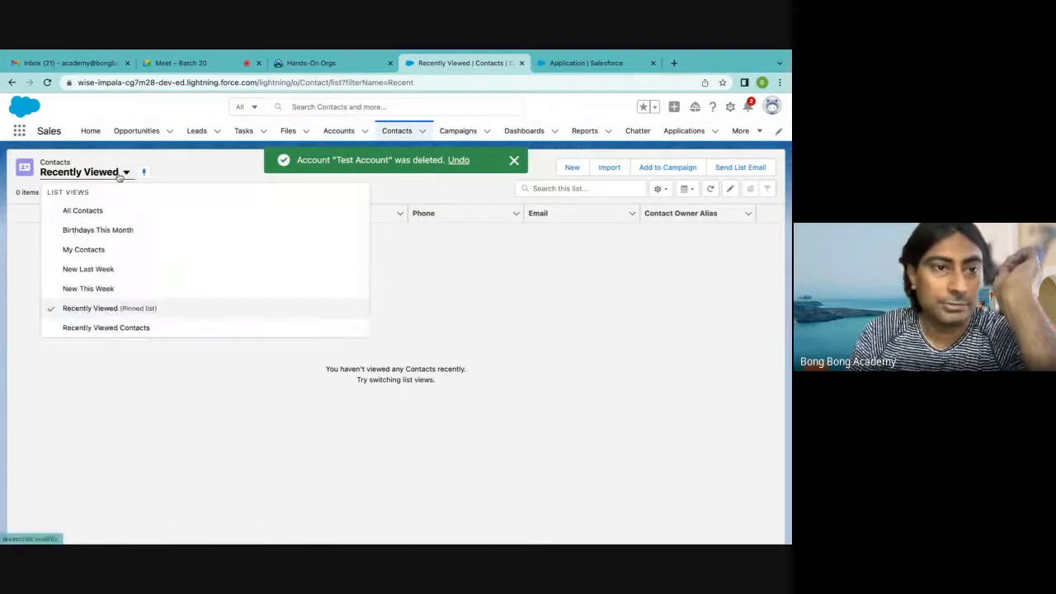
click(82, 208)
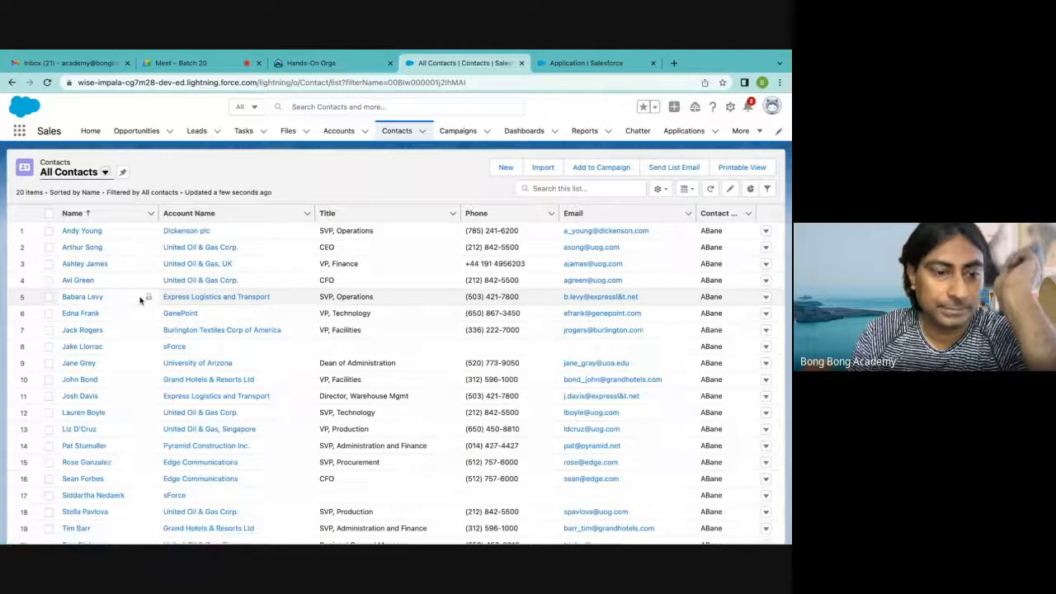
scroll(140, 301, down, 1)
scroll(125, 259, up, 1)
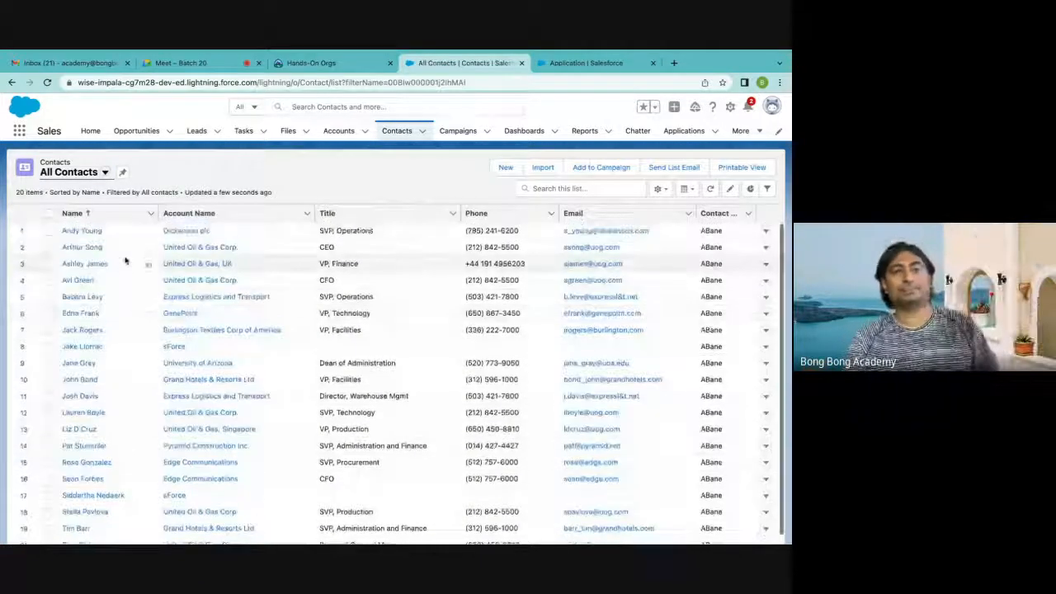
scroll(125, 259, down, 1)
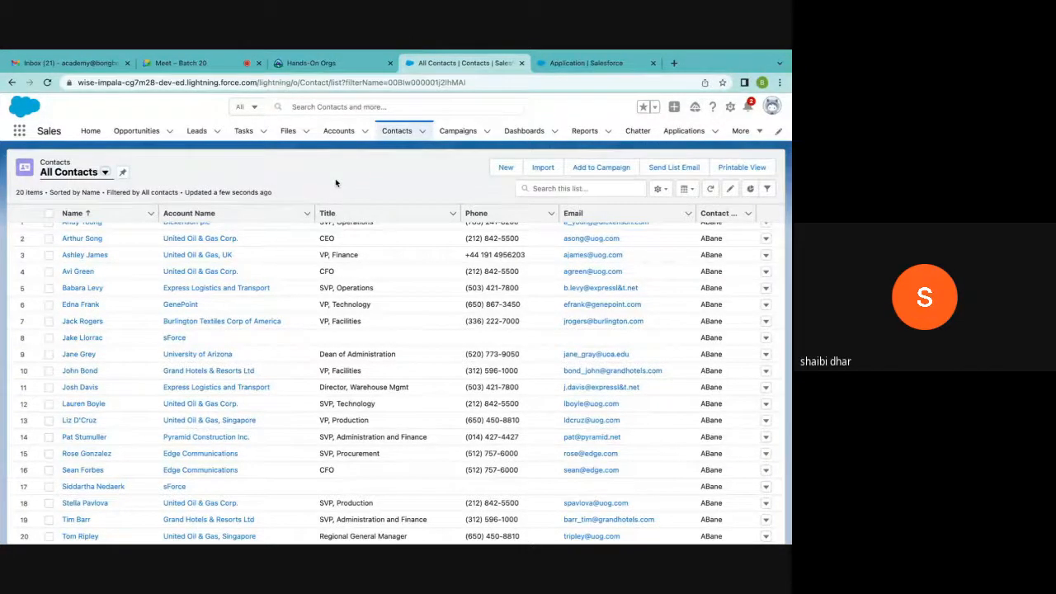
View the Salesforce notifications and switch to the Batch 20 call in Google Meet
mouse_move(630, 528)
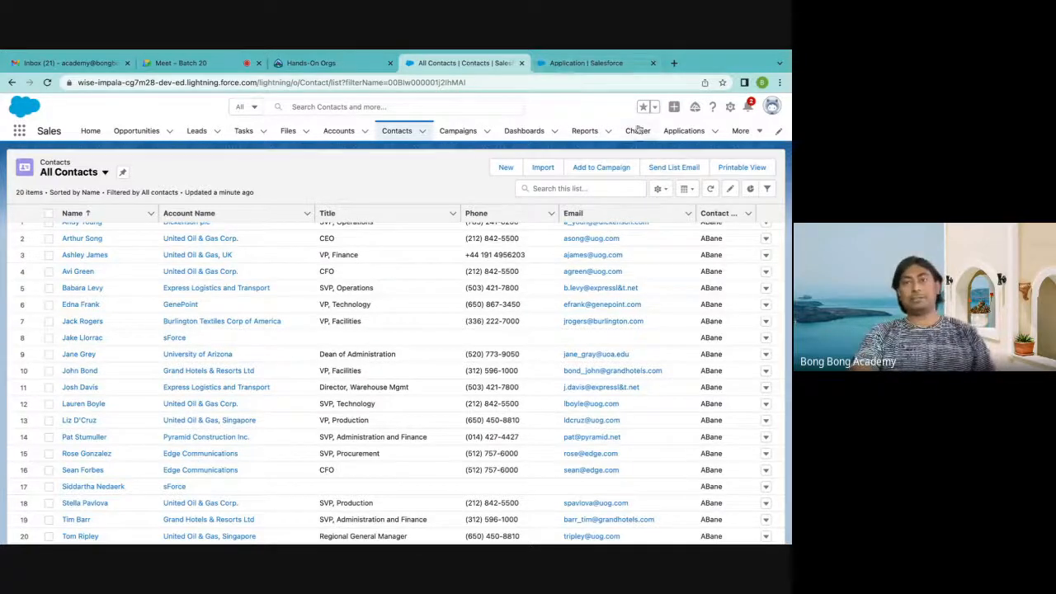
click(747, 110)
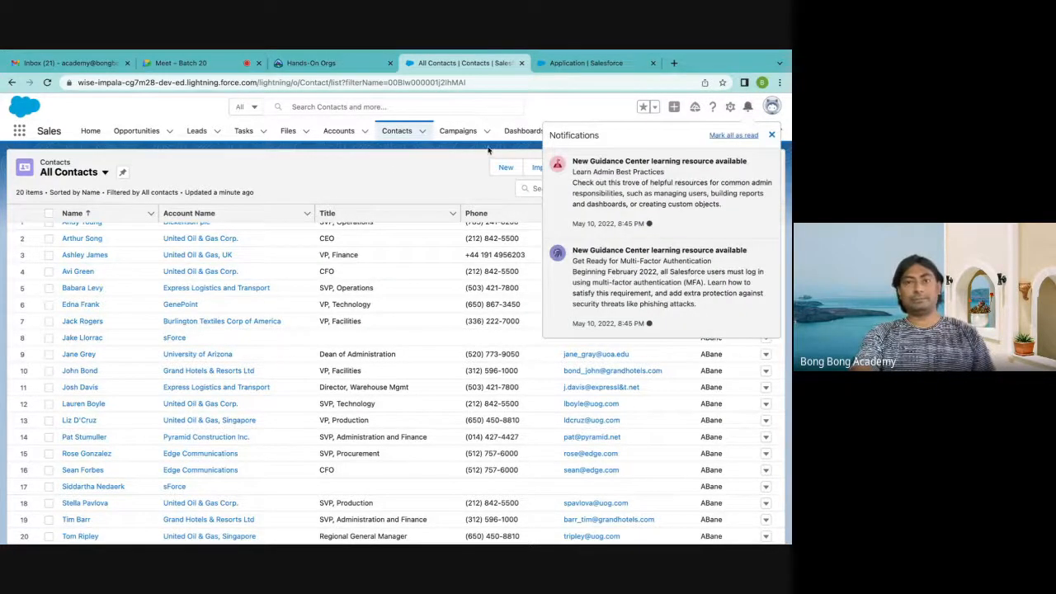
click(222, 64)
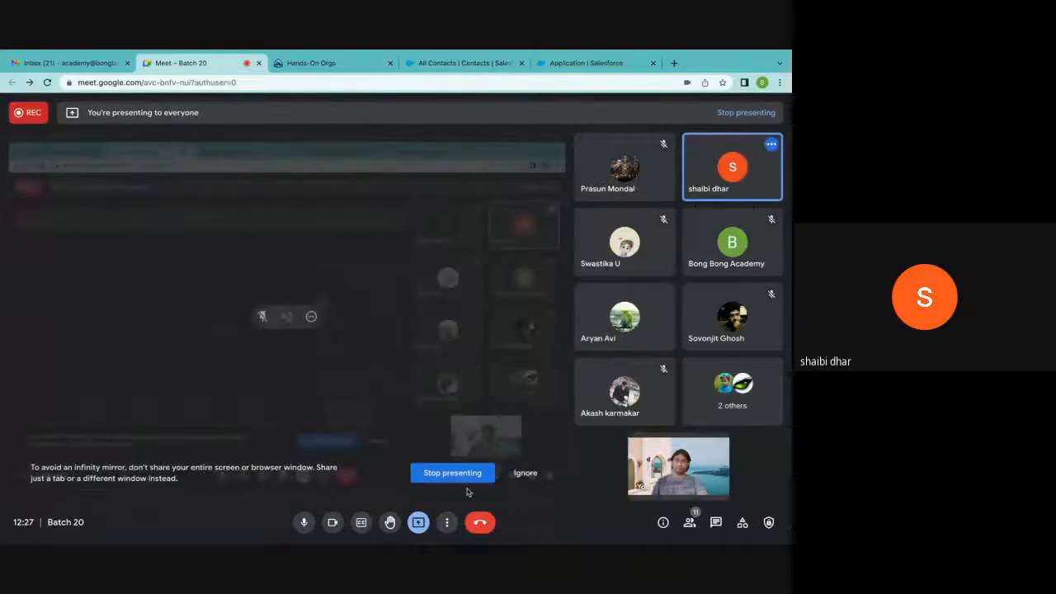